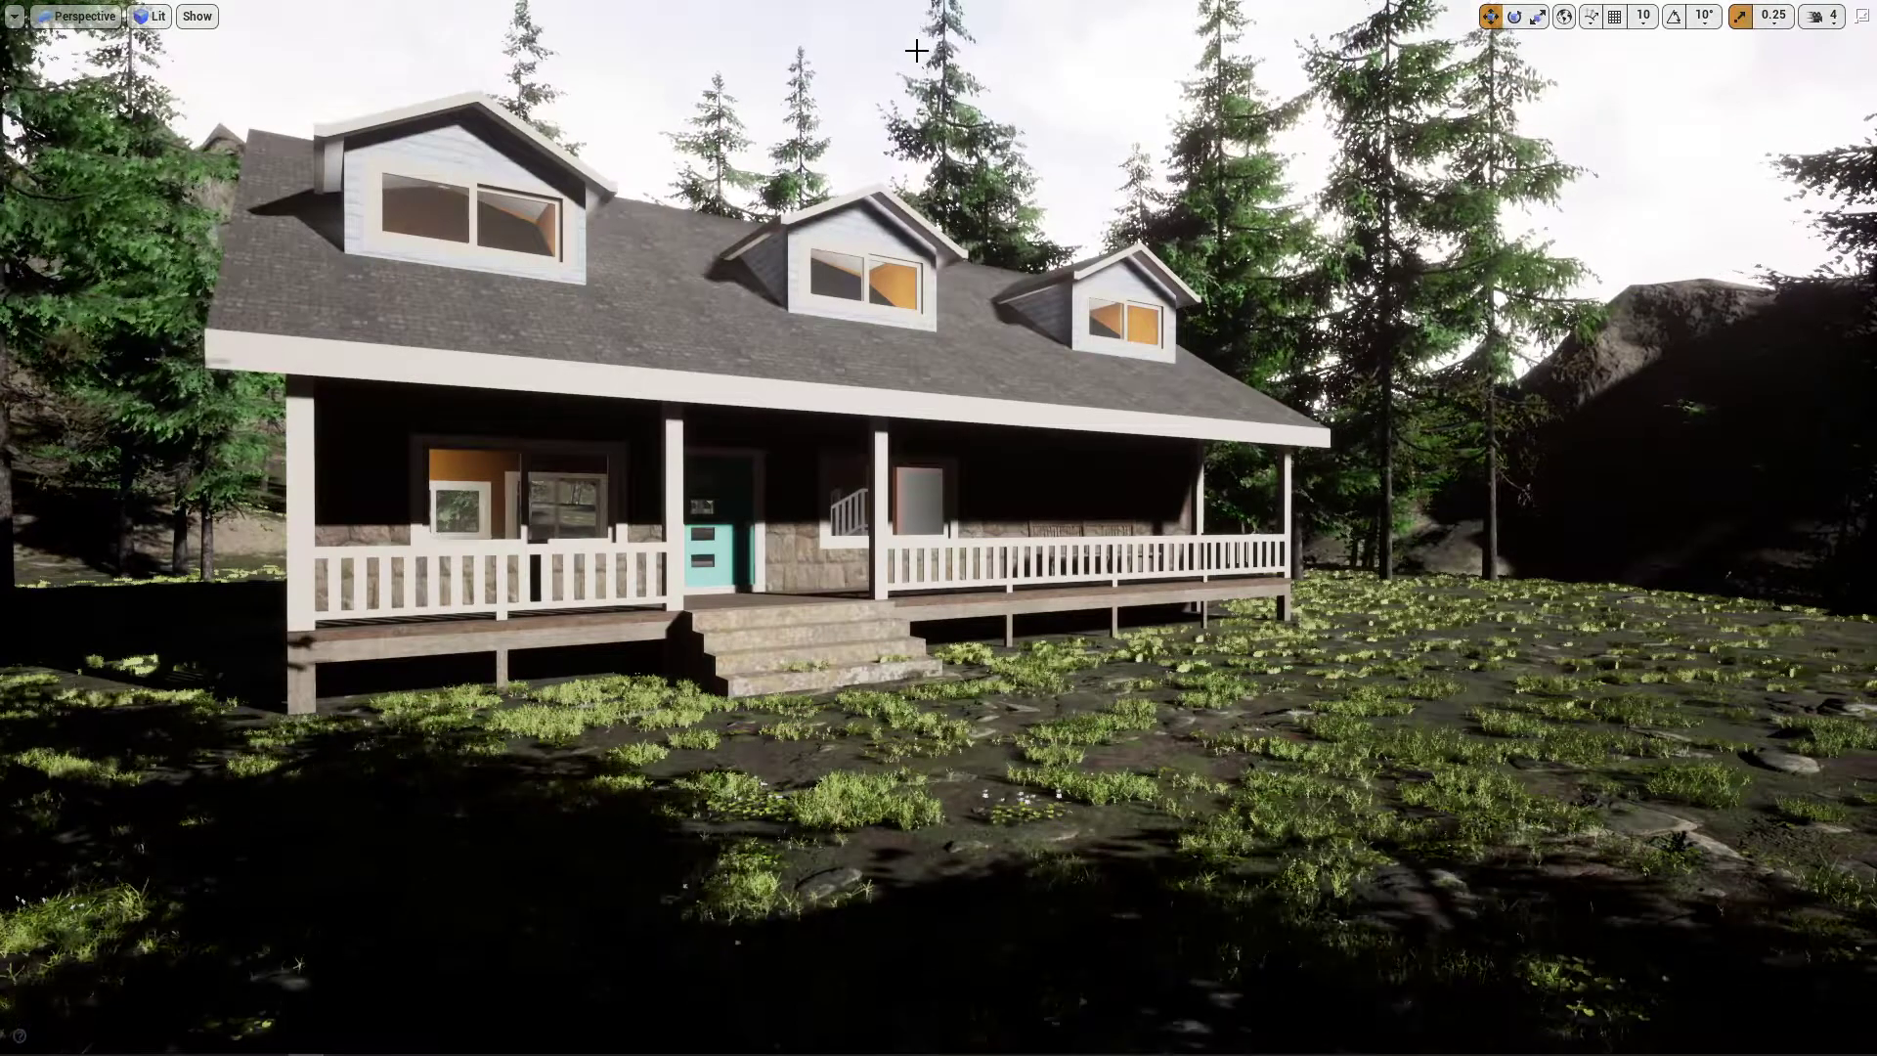
Step: Leave the full-screen viewport and collapse the House folder in the level's actor list
key("F11")
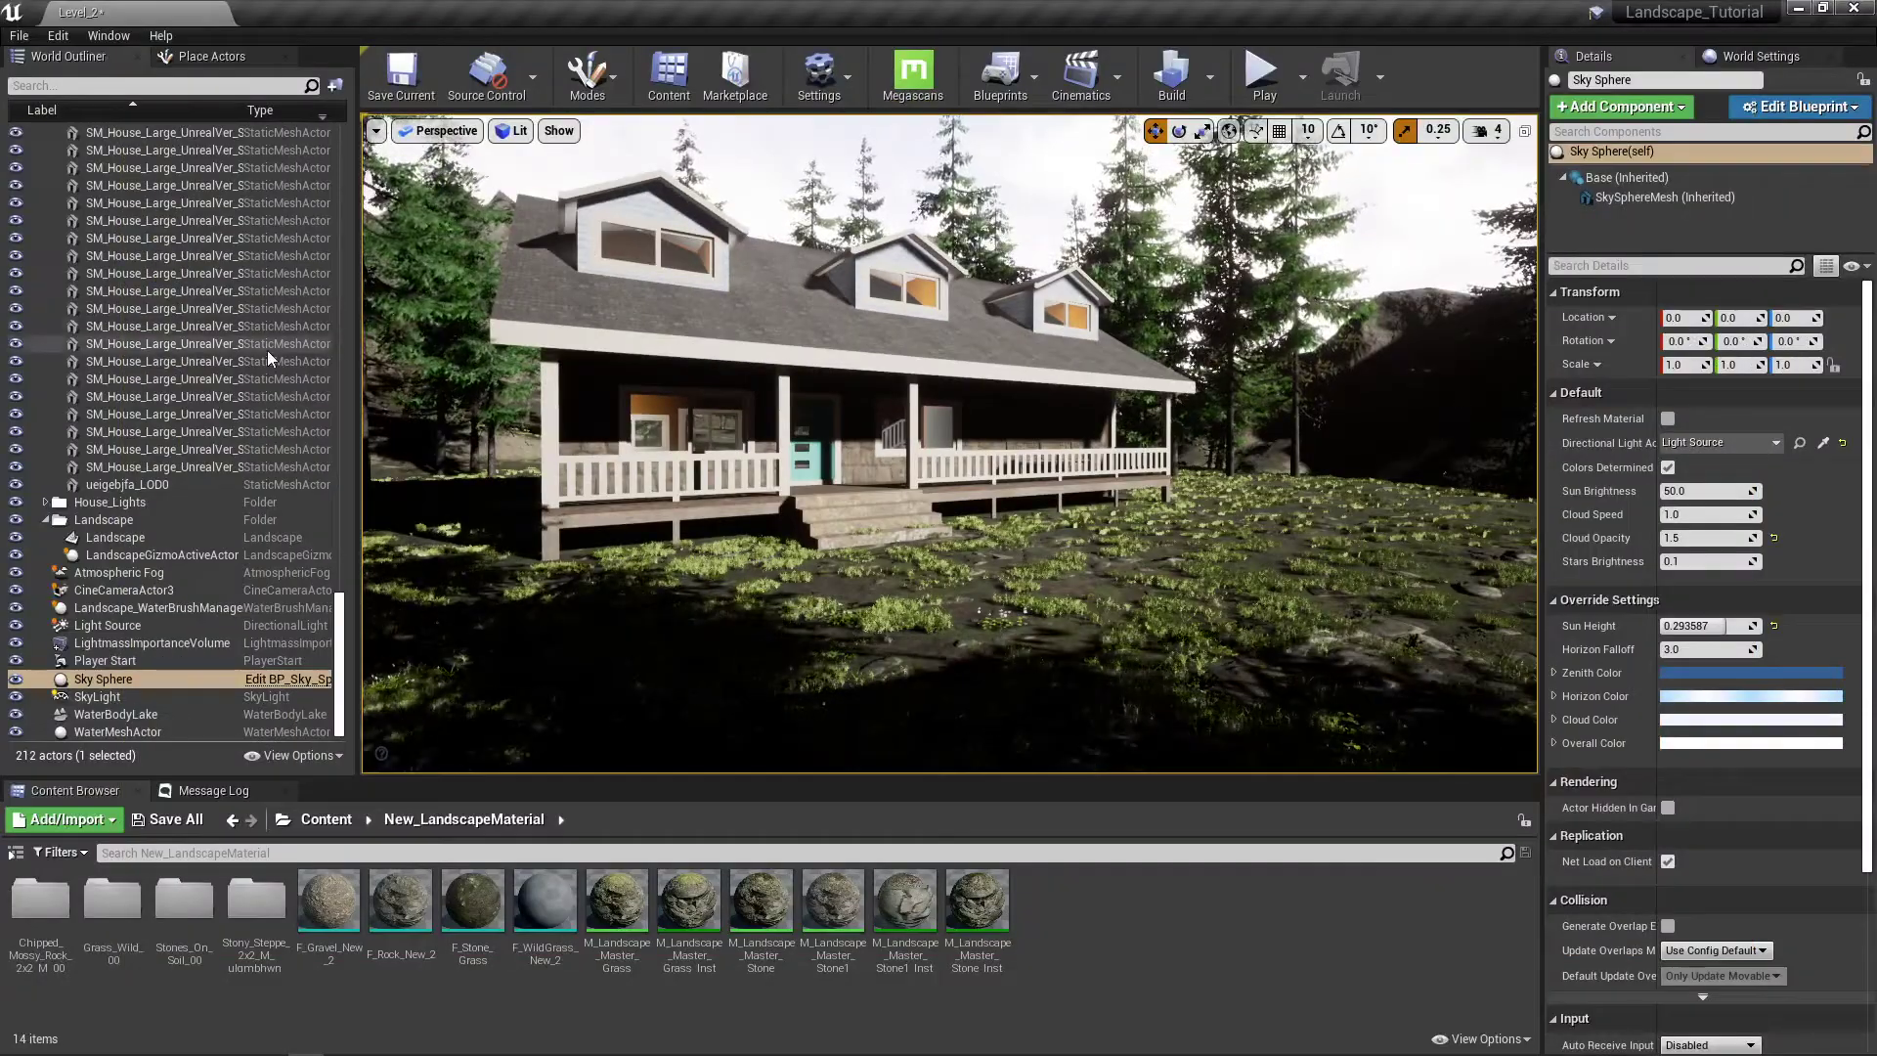
scroll(260, 271, "up", 7)
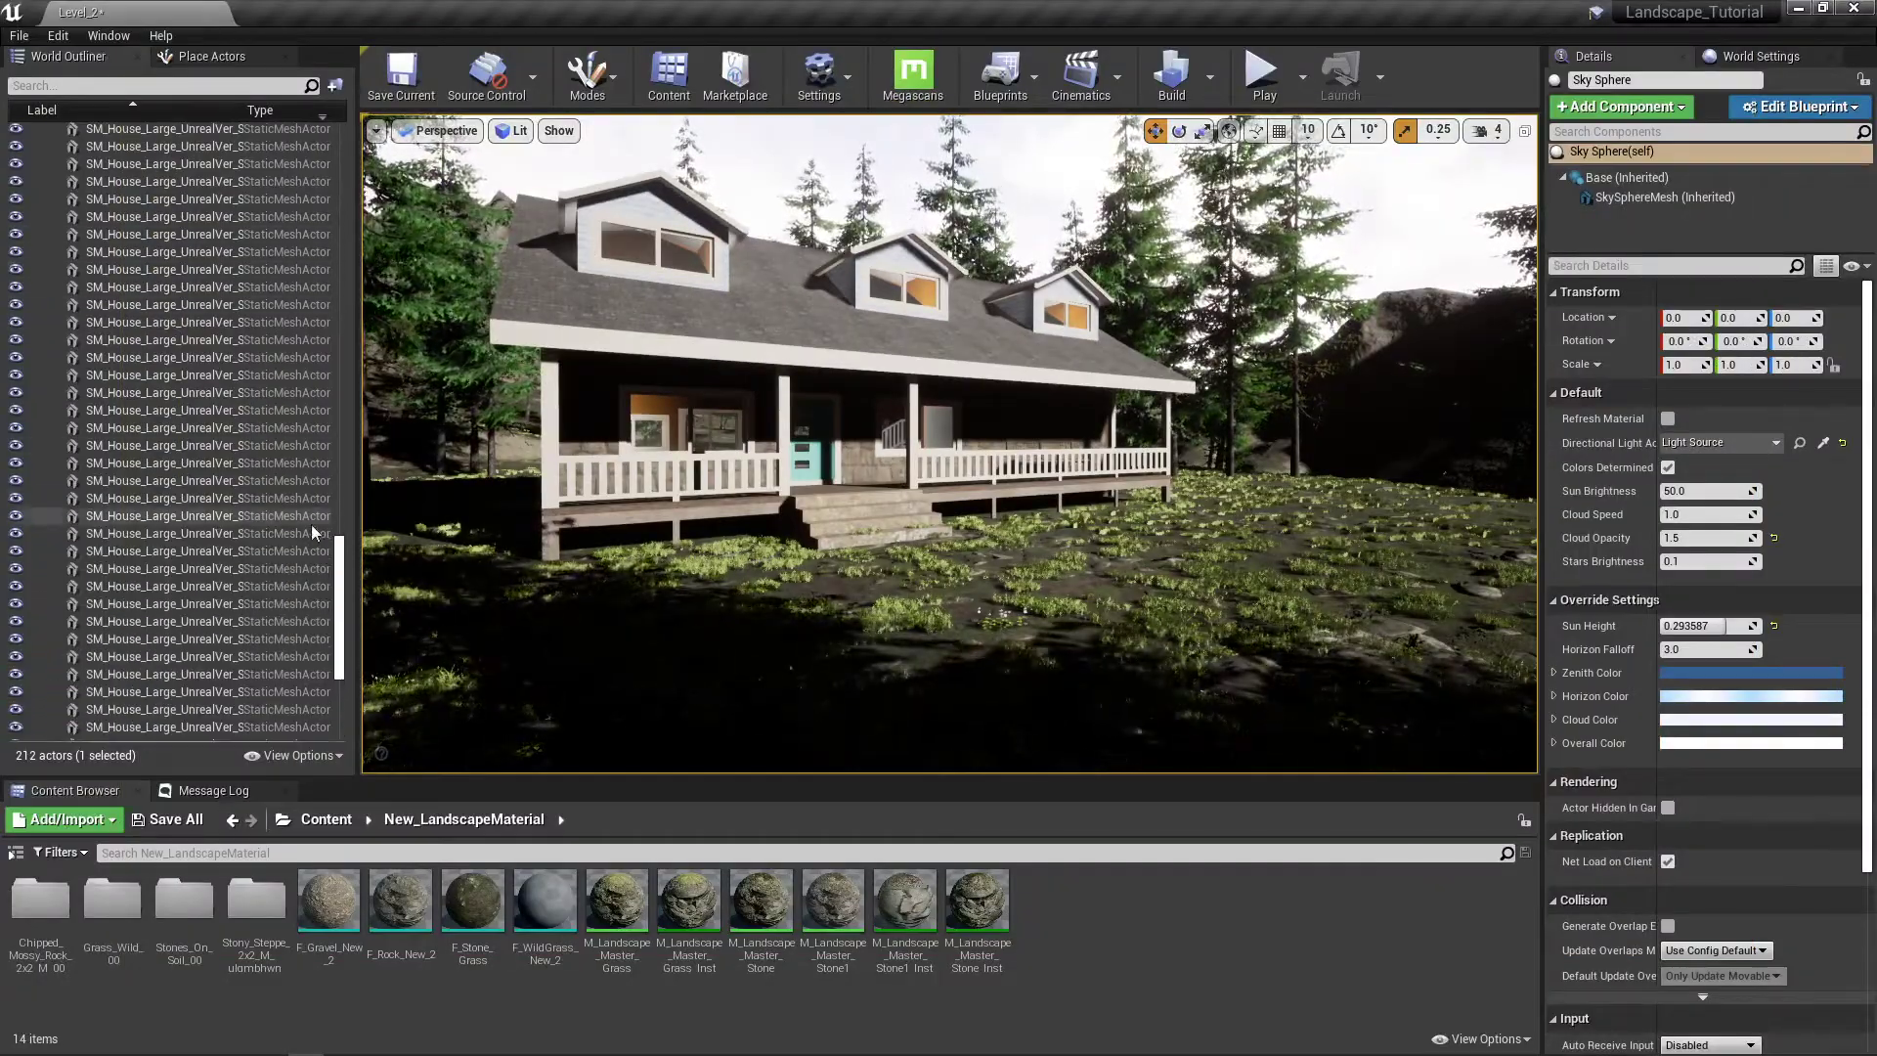
left_click_drag(346, 588, 354, 147)
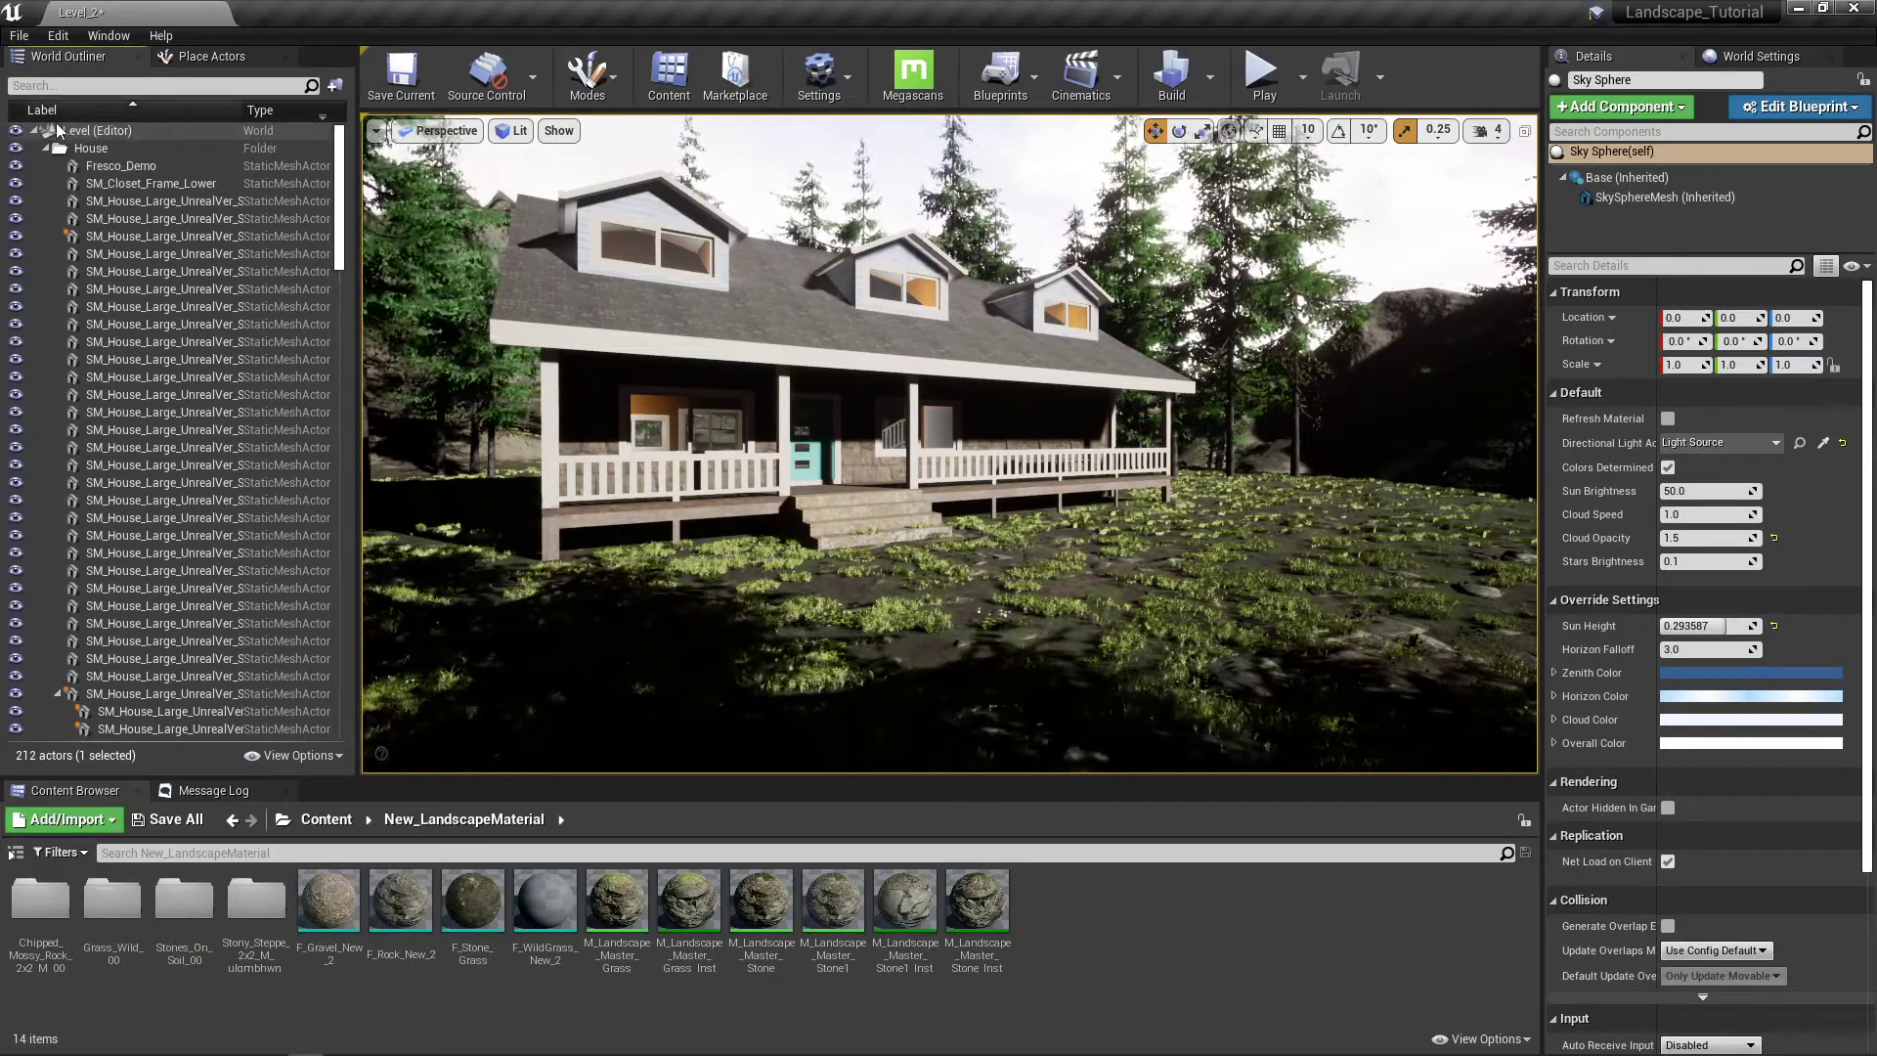
left_click(40, 149)
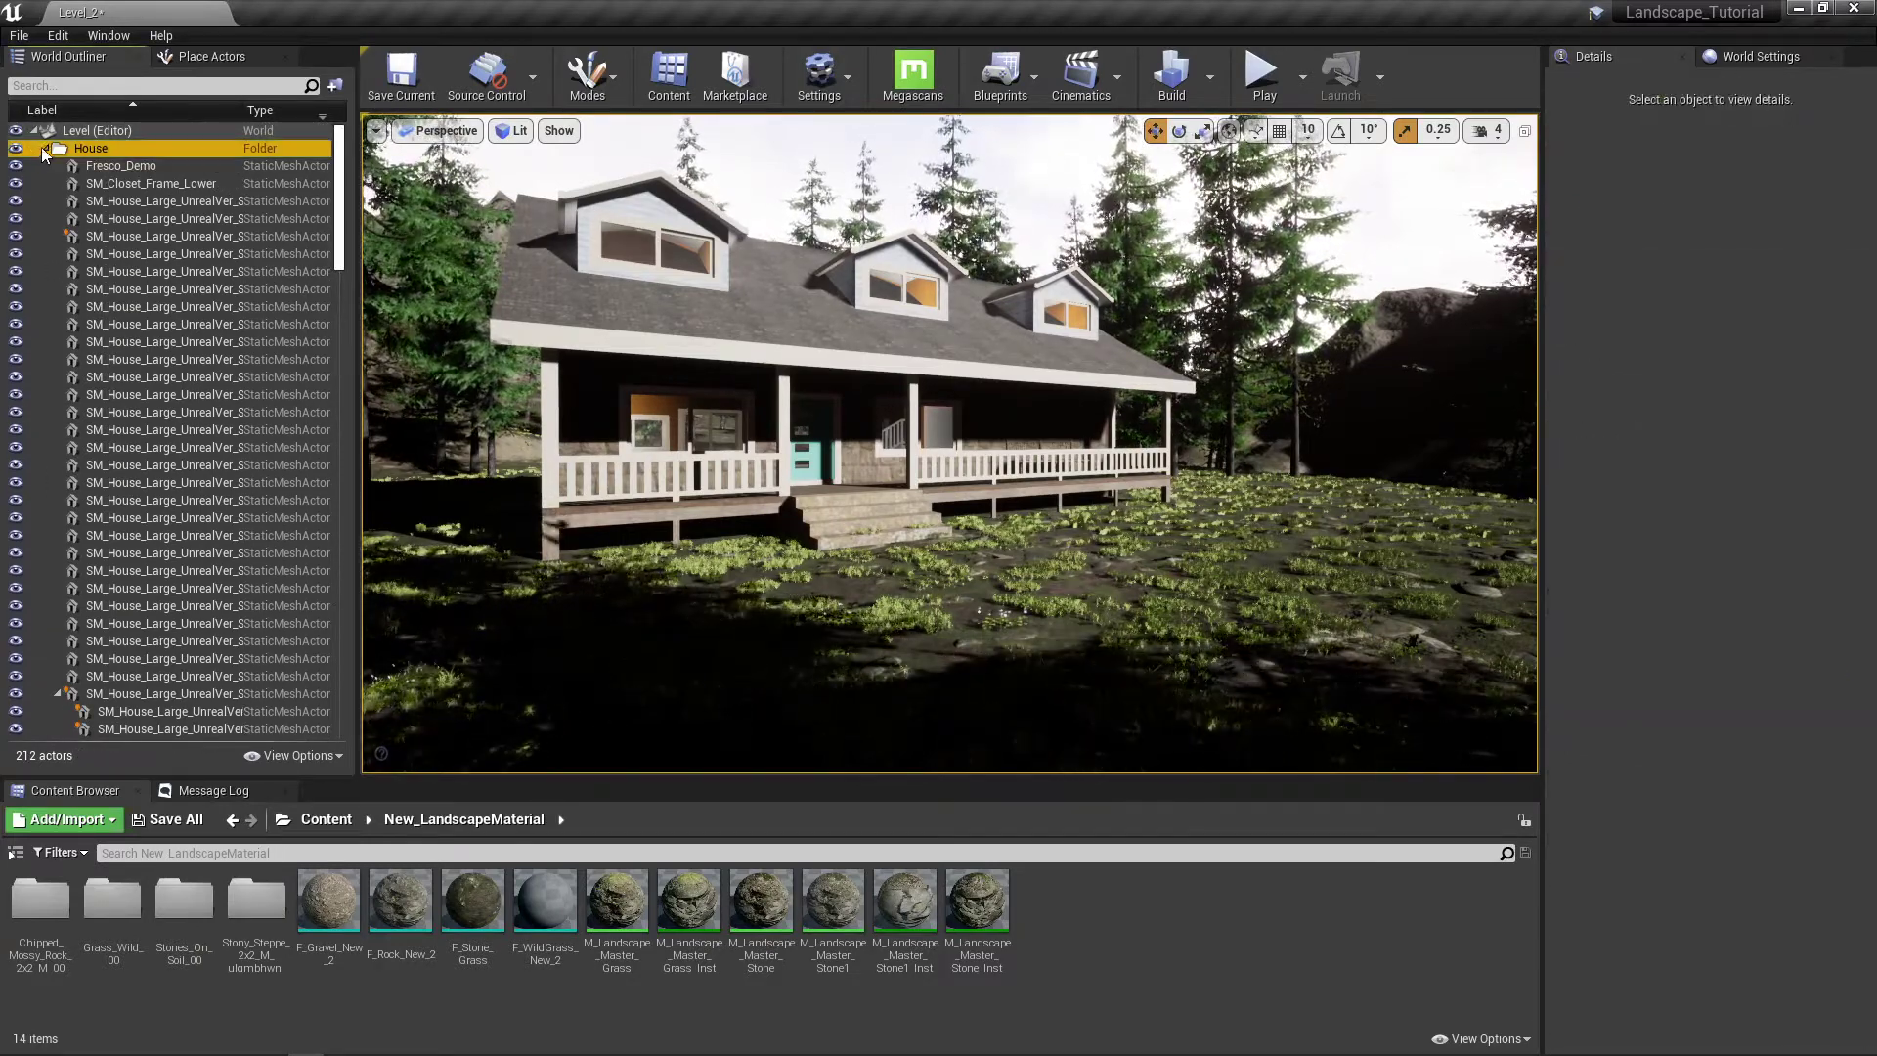
left_click(44, 150)
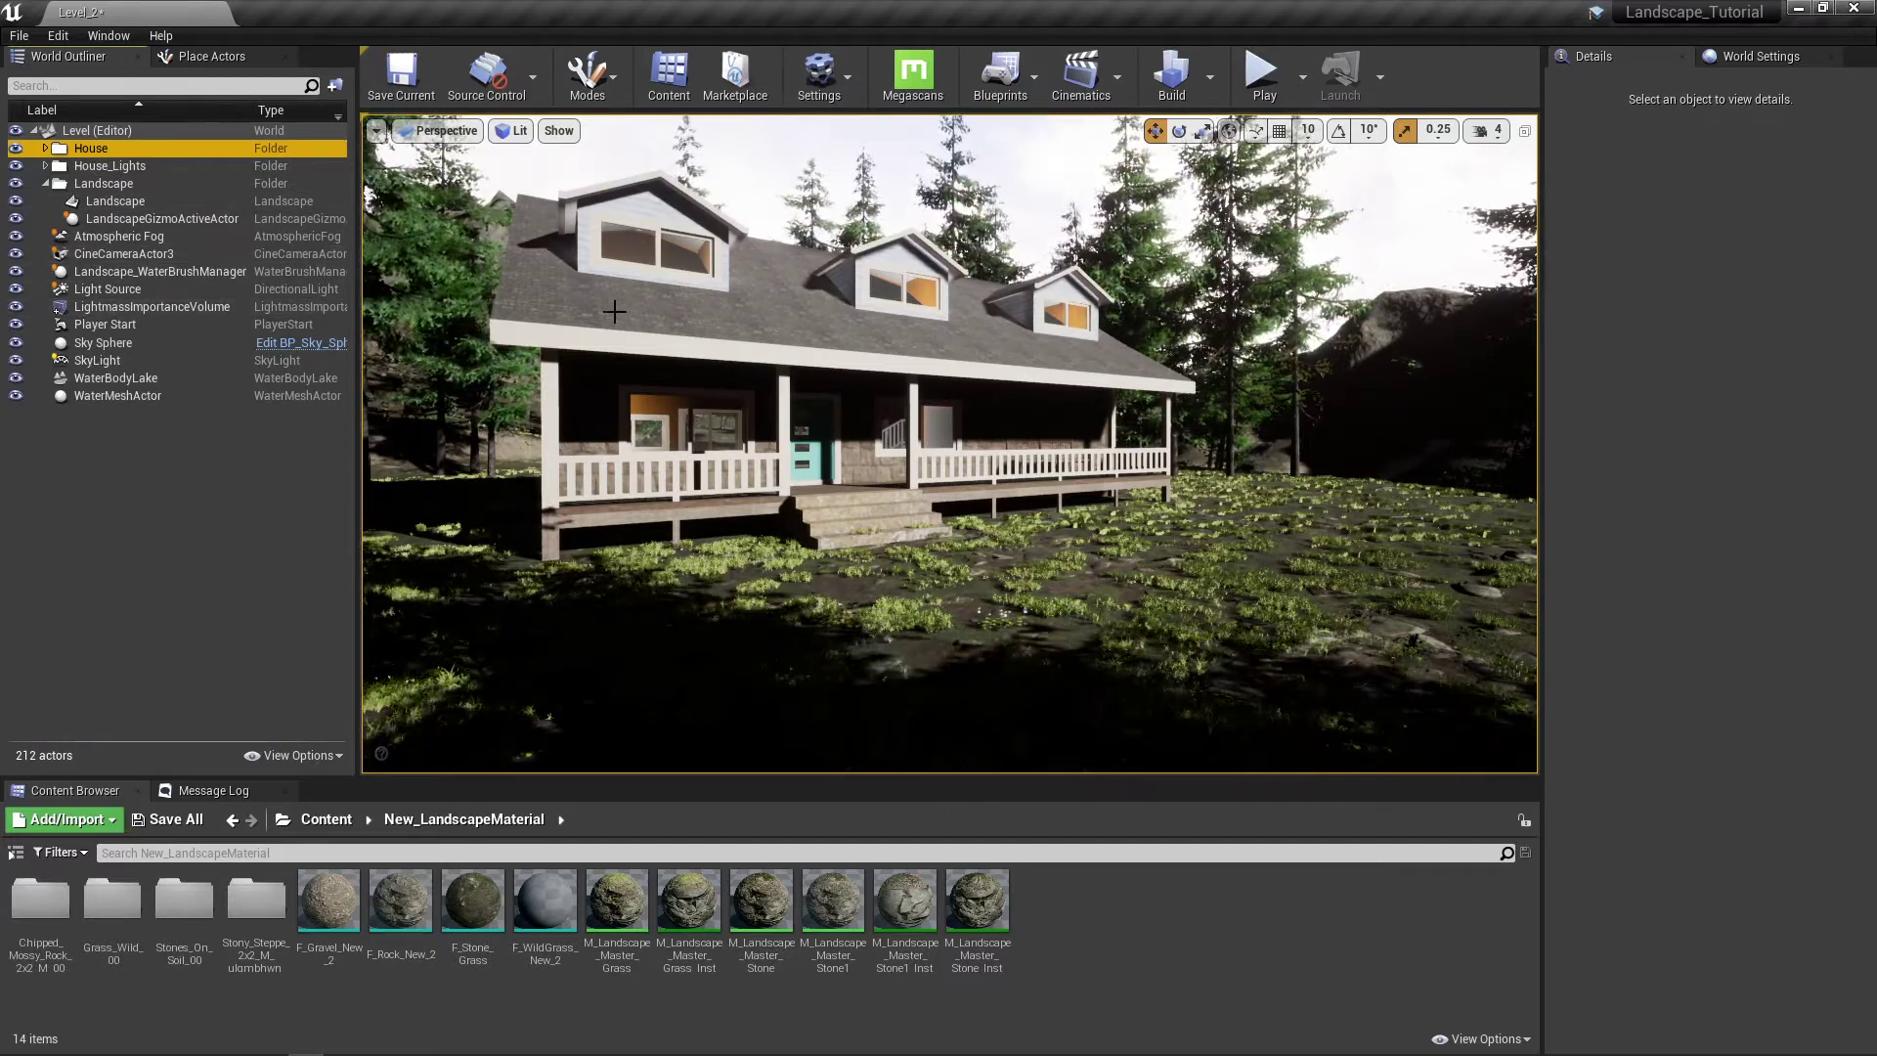
Step: Examine the settings of the Light Source, Sky Sphere, SkyLight, Atmospheric Fog and CineCameraActor3, focusing on the Light Source's light properties
left_click(92, 291)
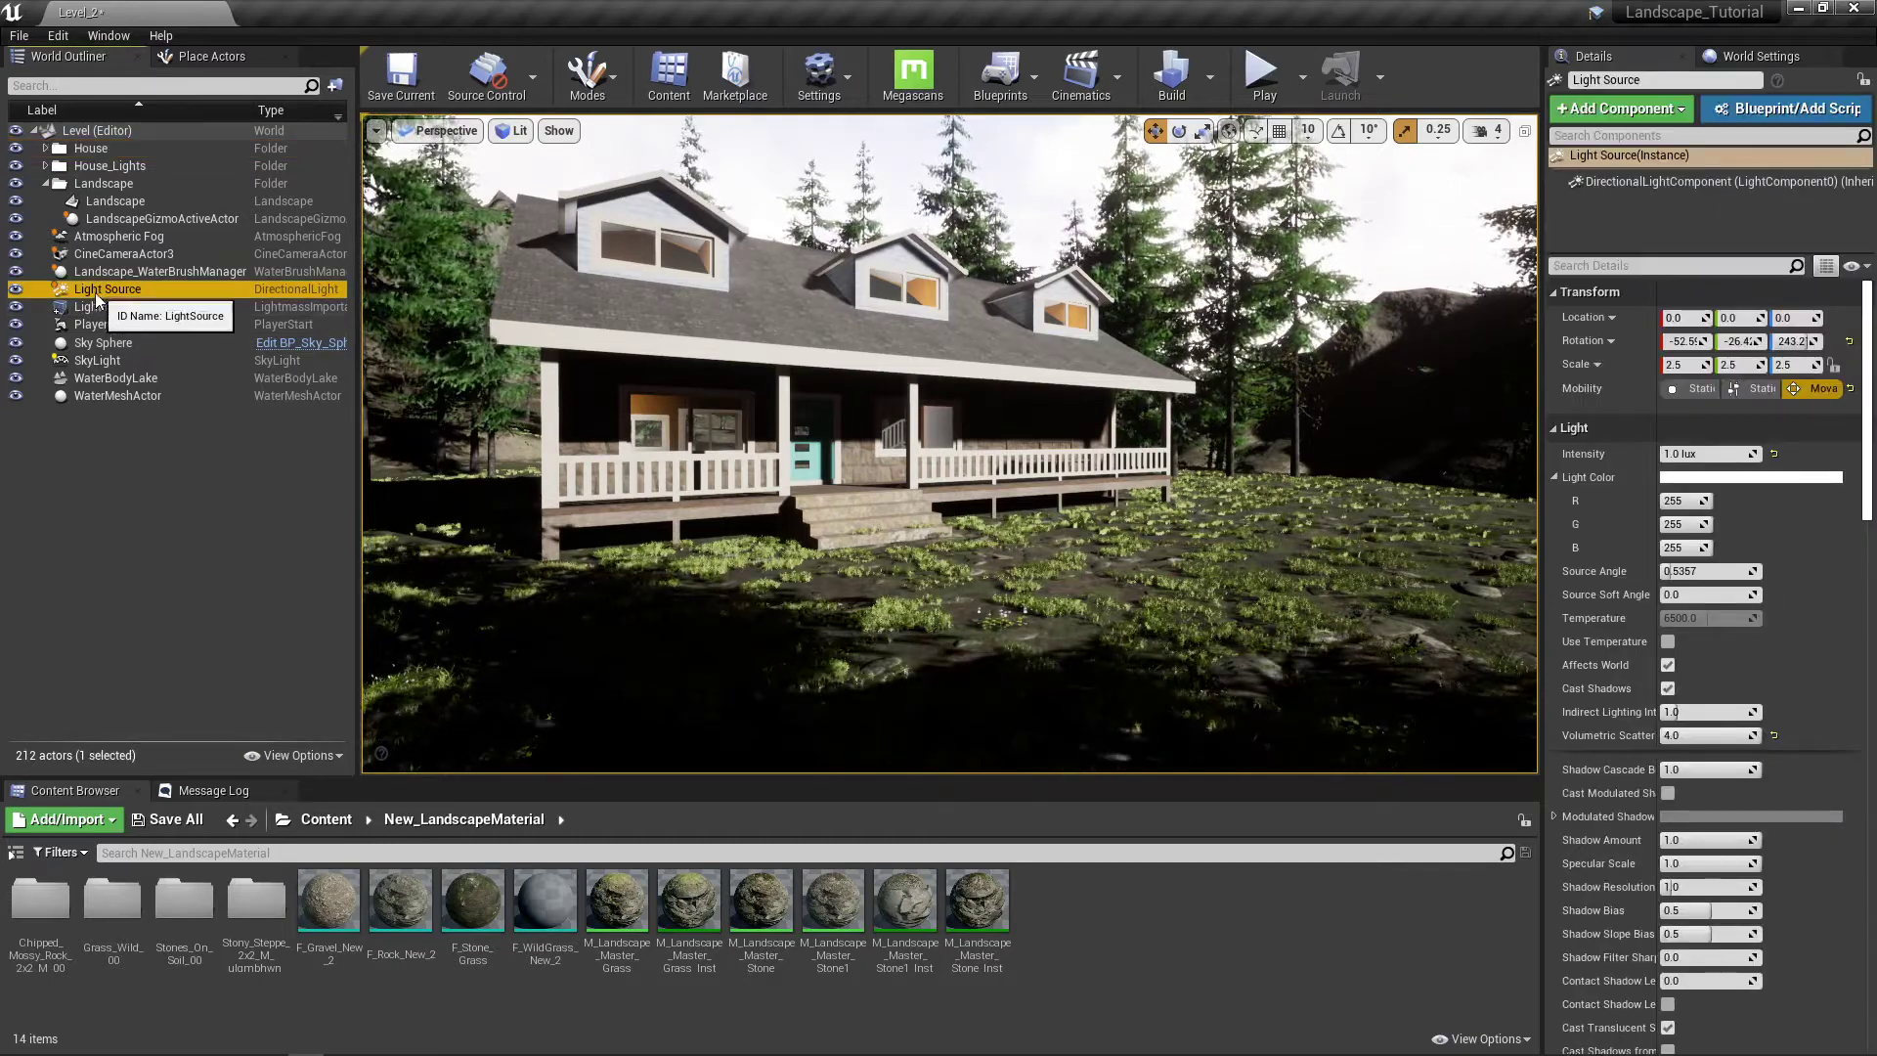
left_click(98, 345)
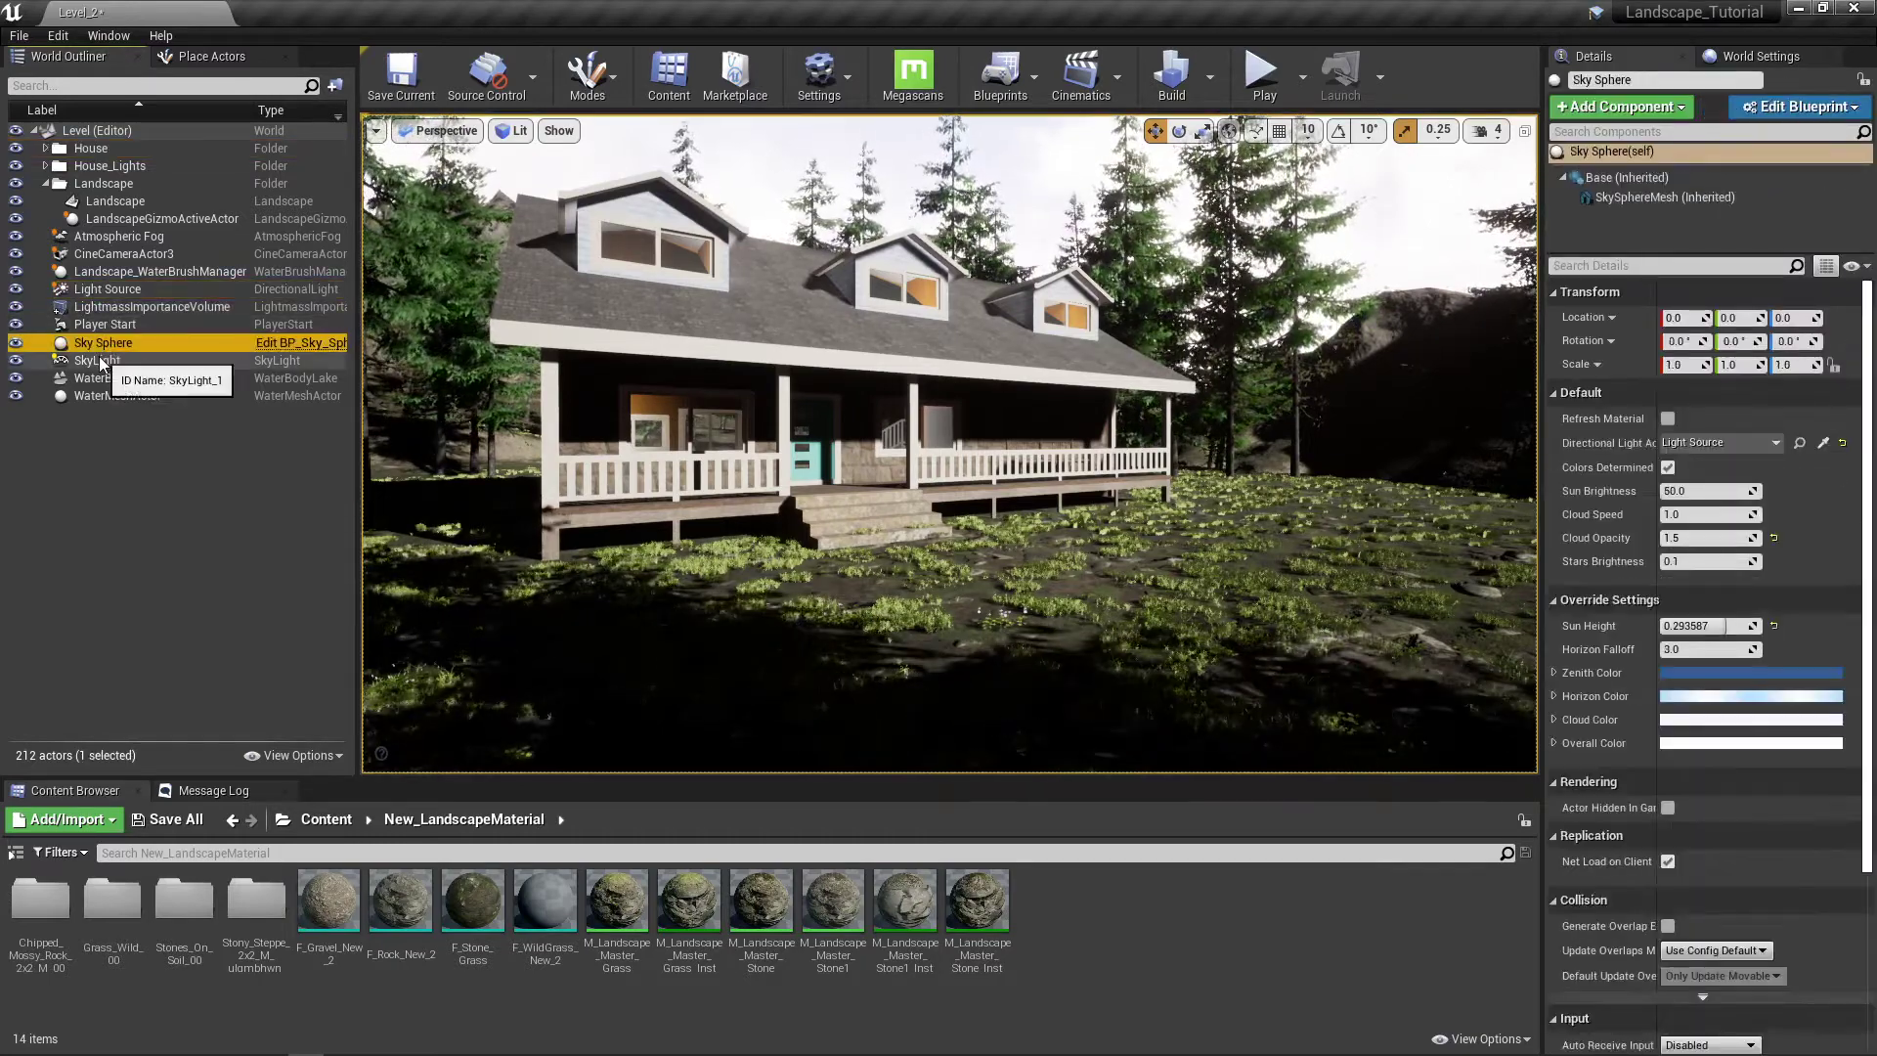
left_click(100, 360)
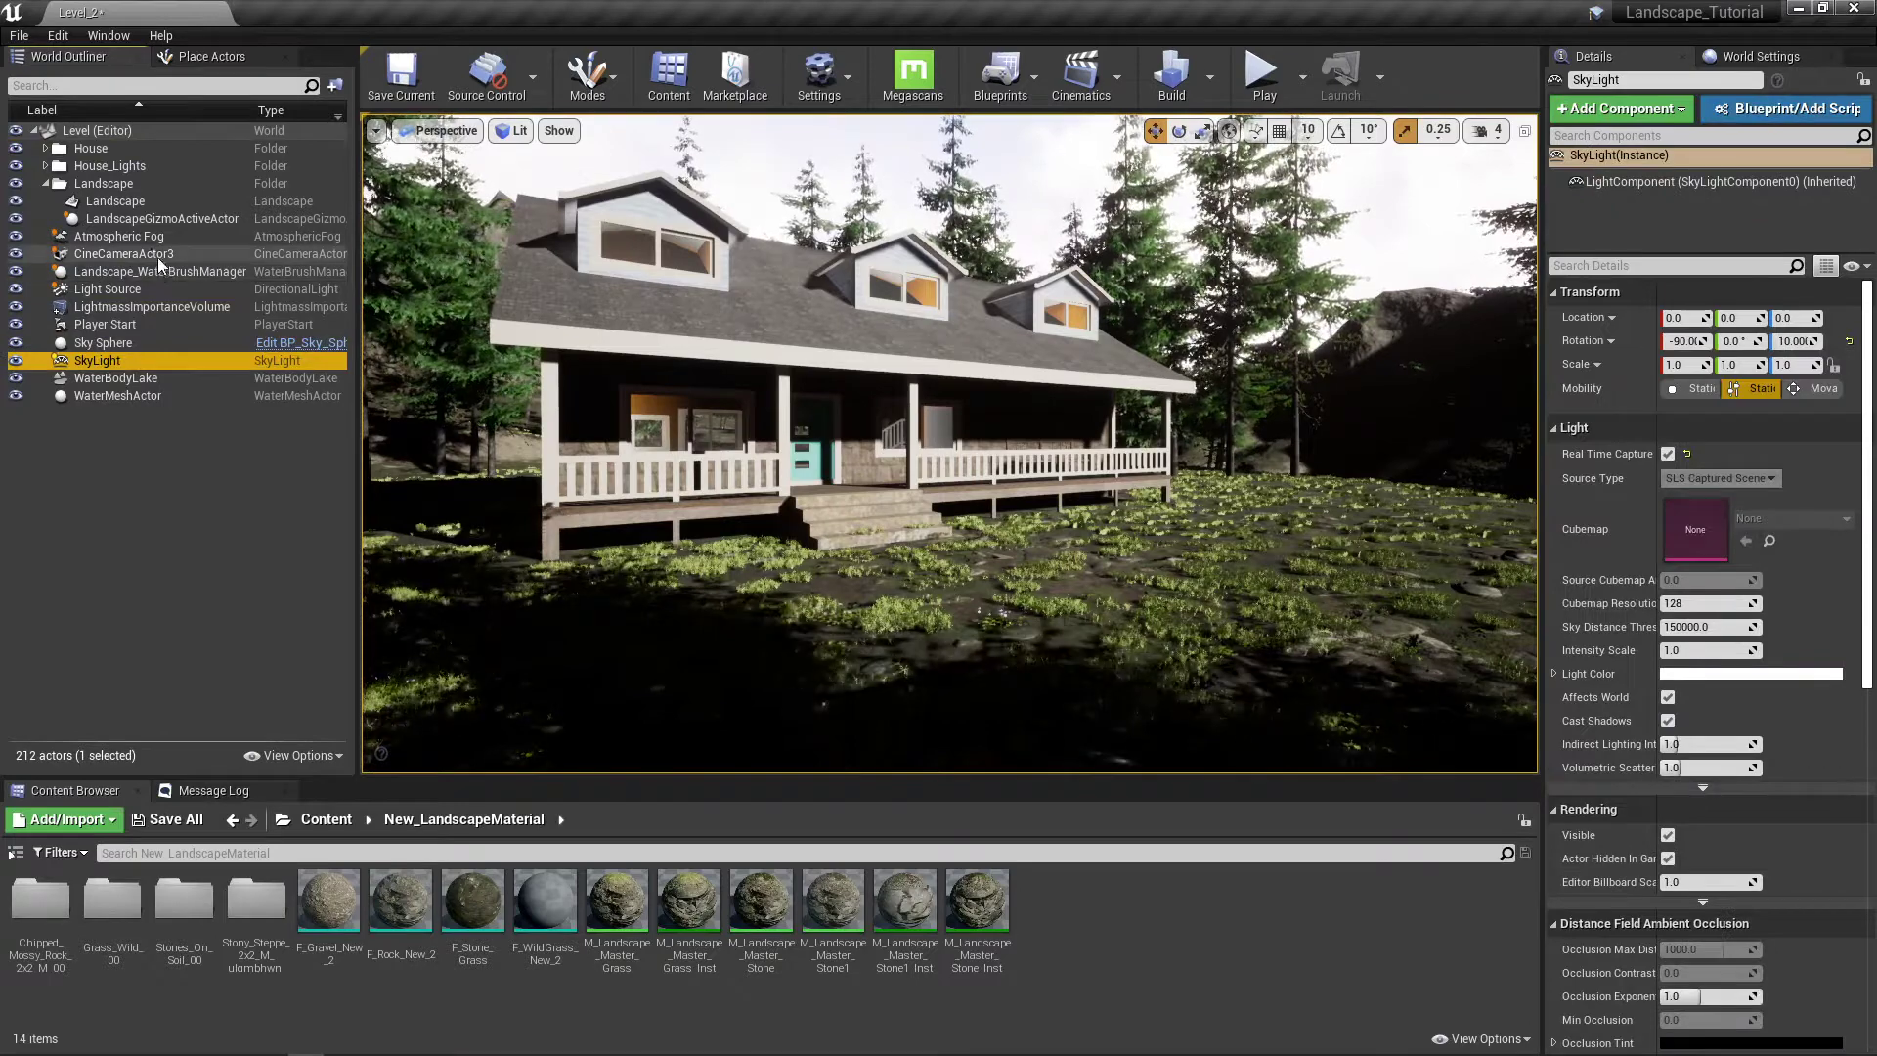
left_click(149, 237)
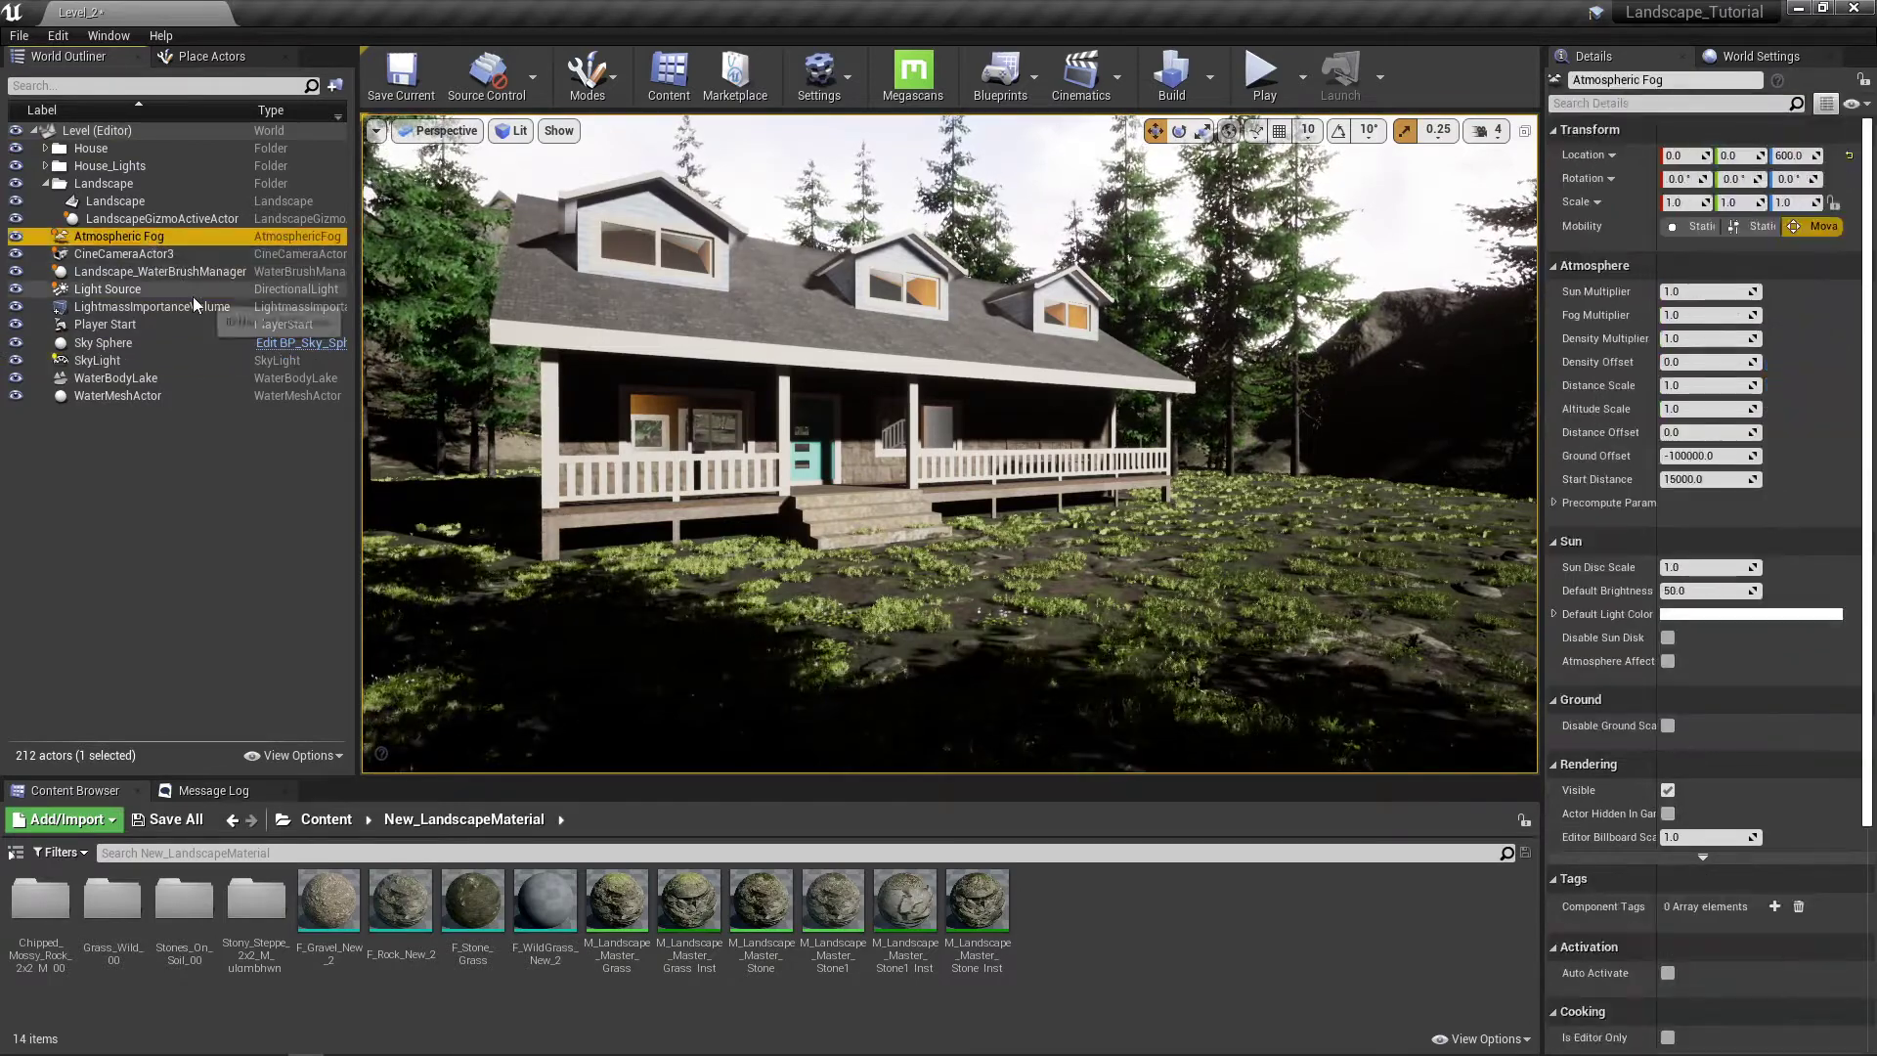
left_click(144, 251)
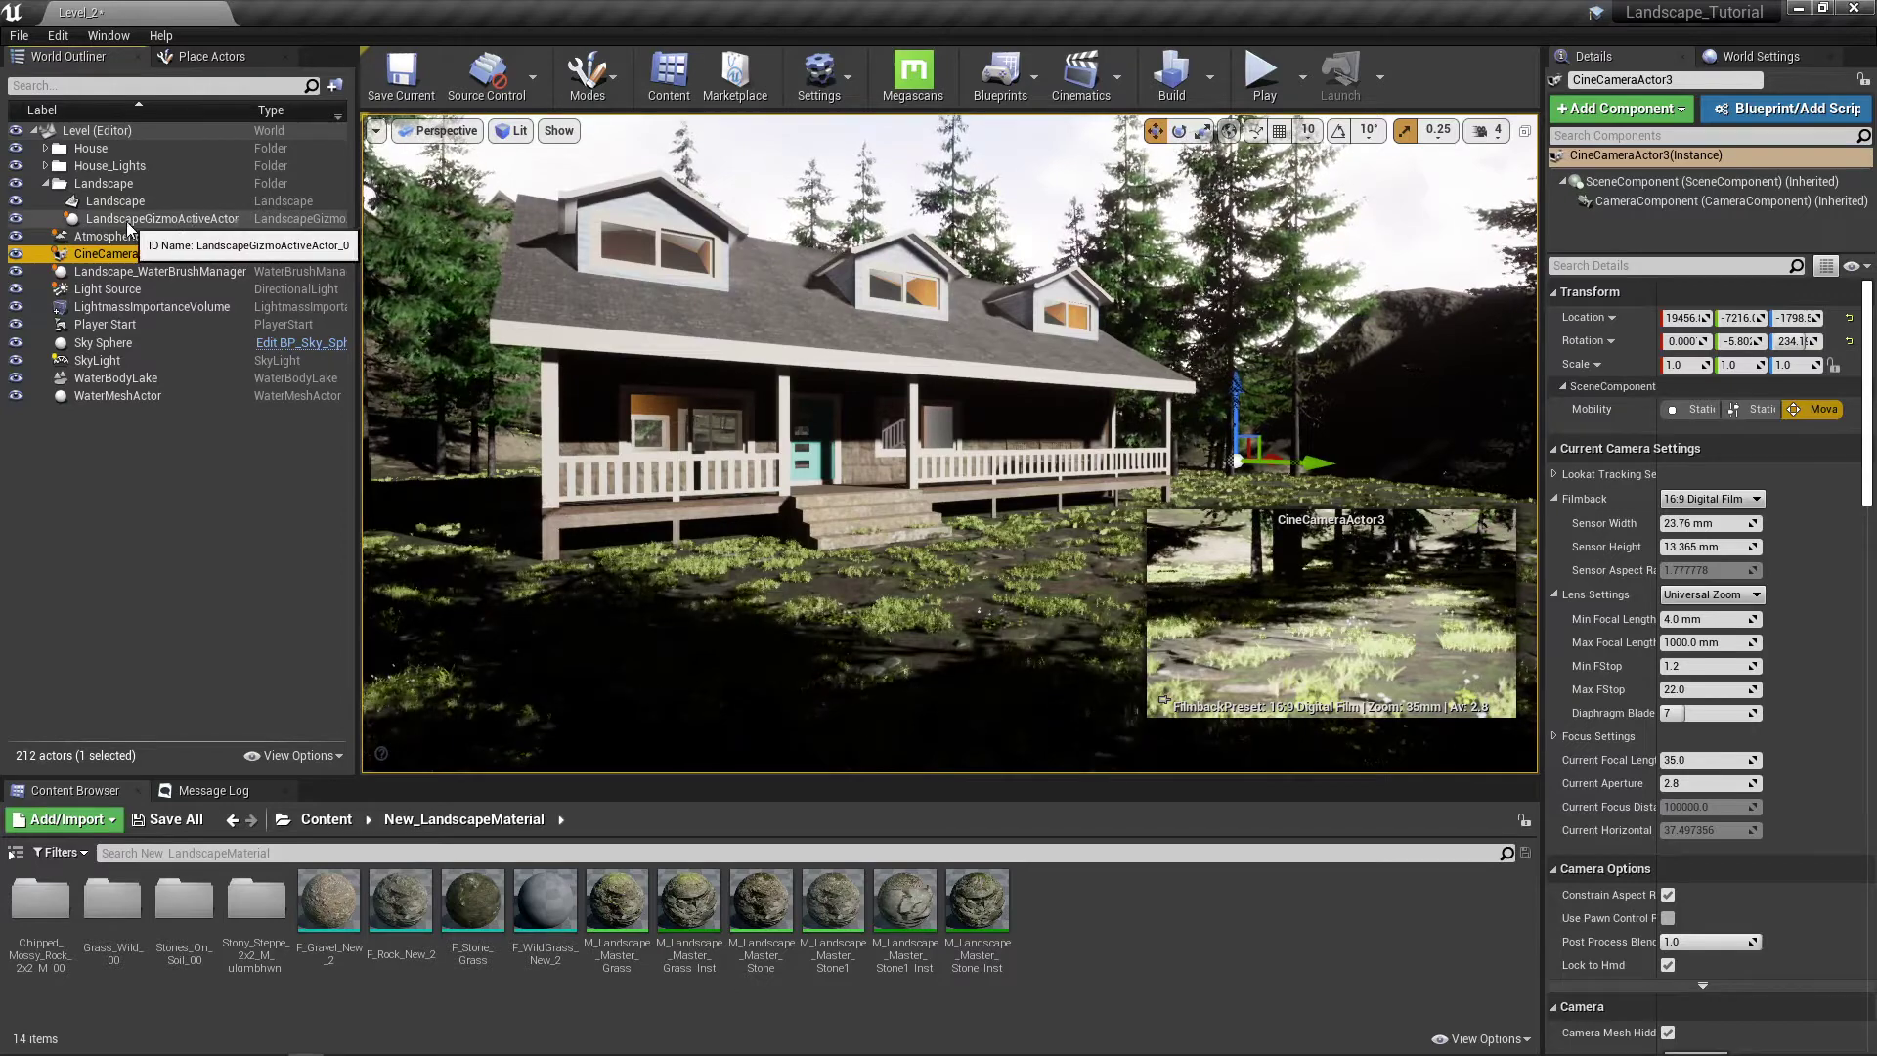
left_click(121, 291)
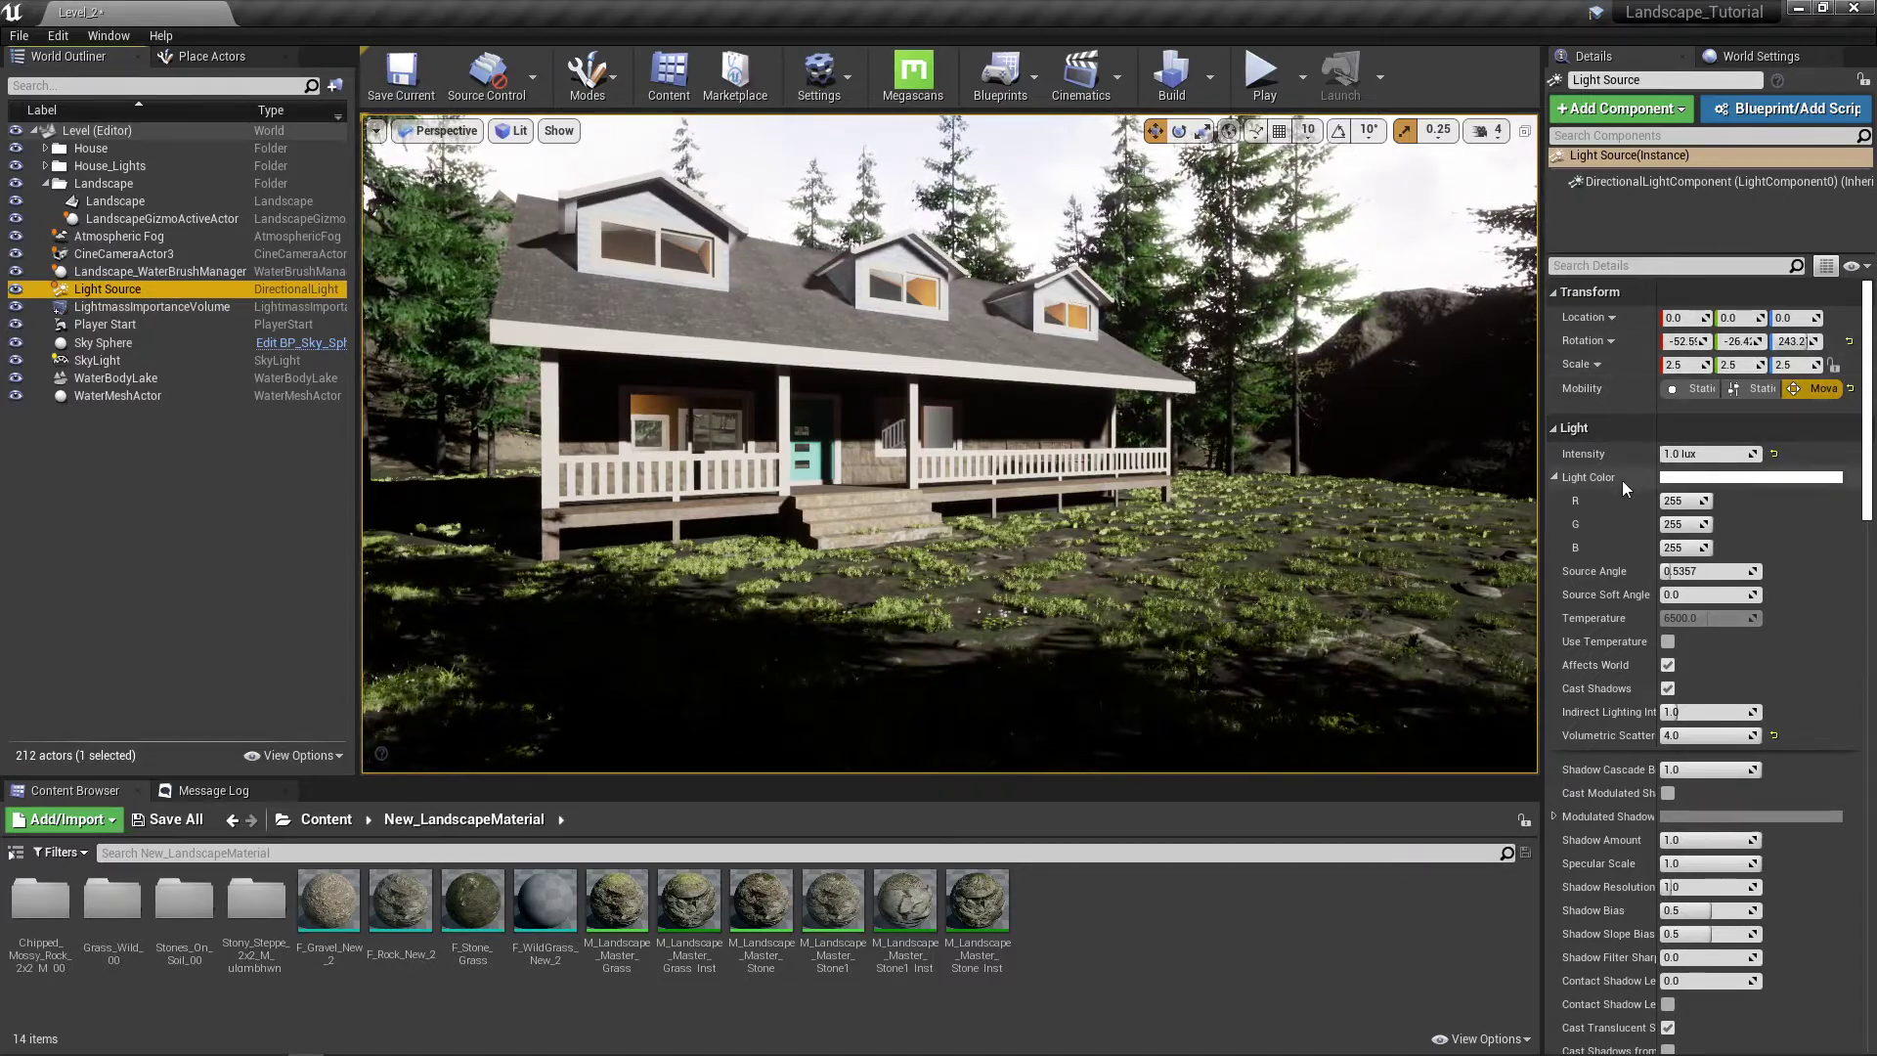
scroll(1622, 479, "down", 2)
scroll(1621, 483, "down", 2)
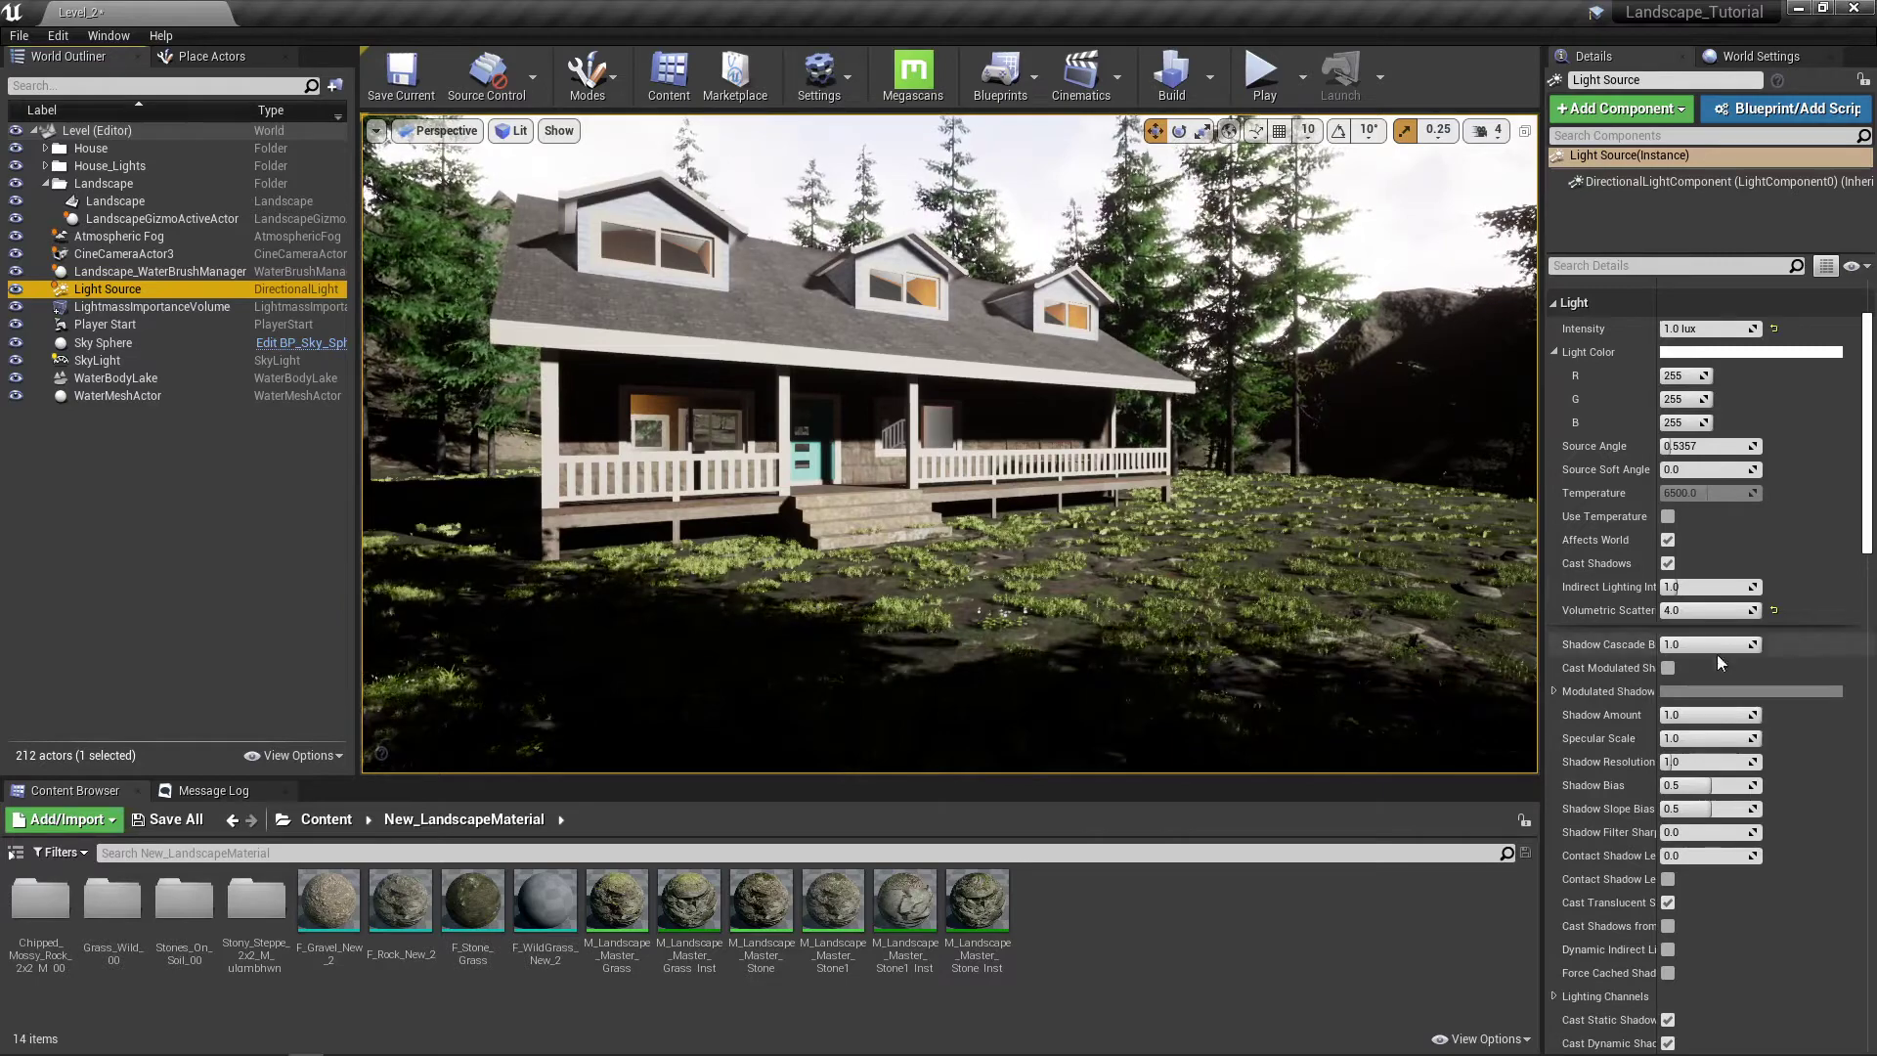
scroll(1854, 587, "up", 3)
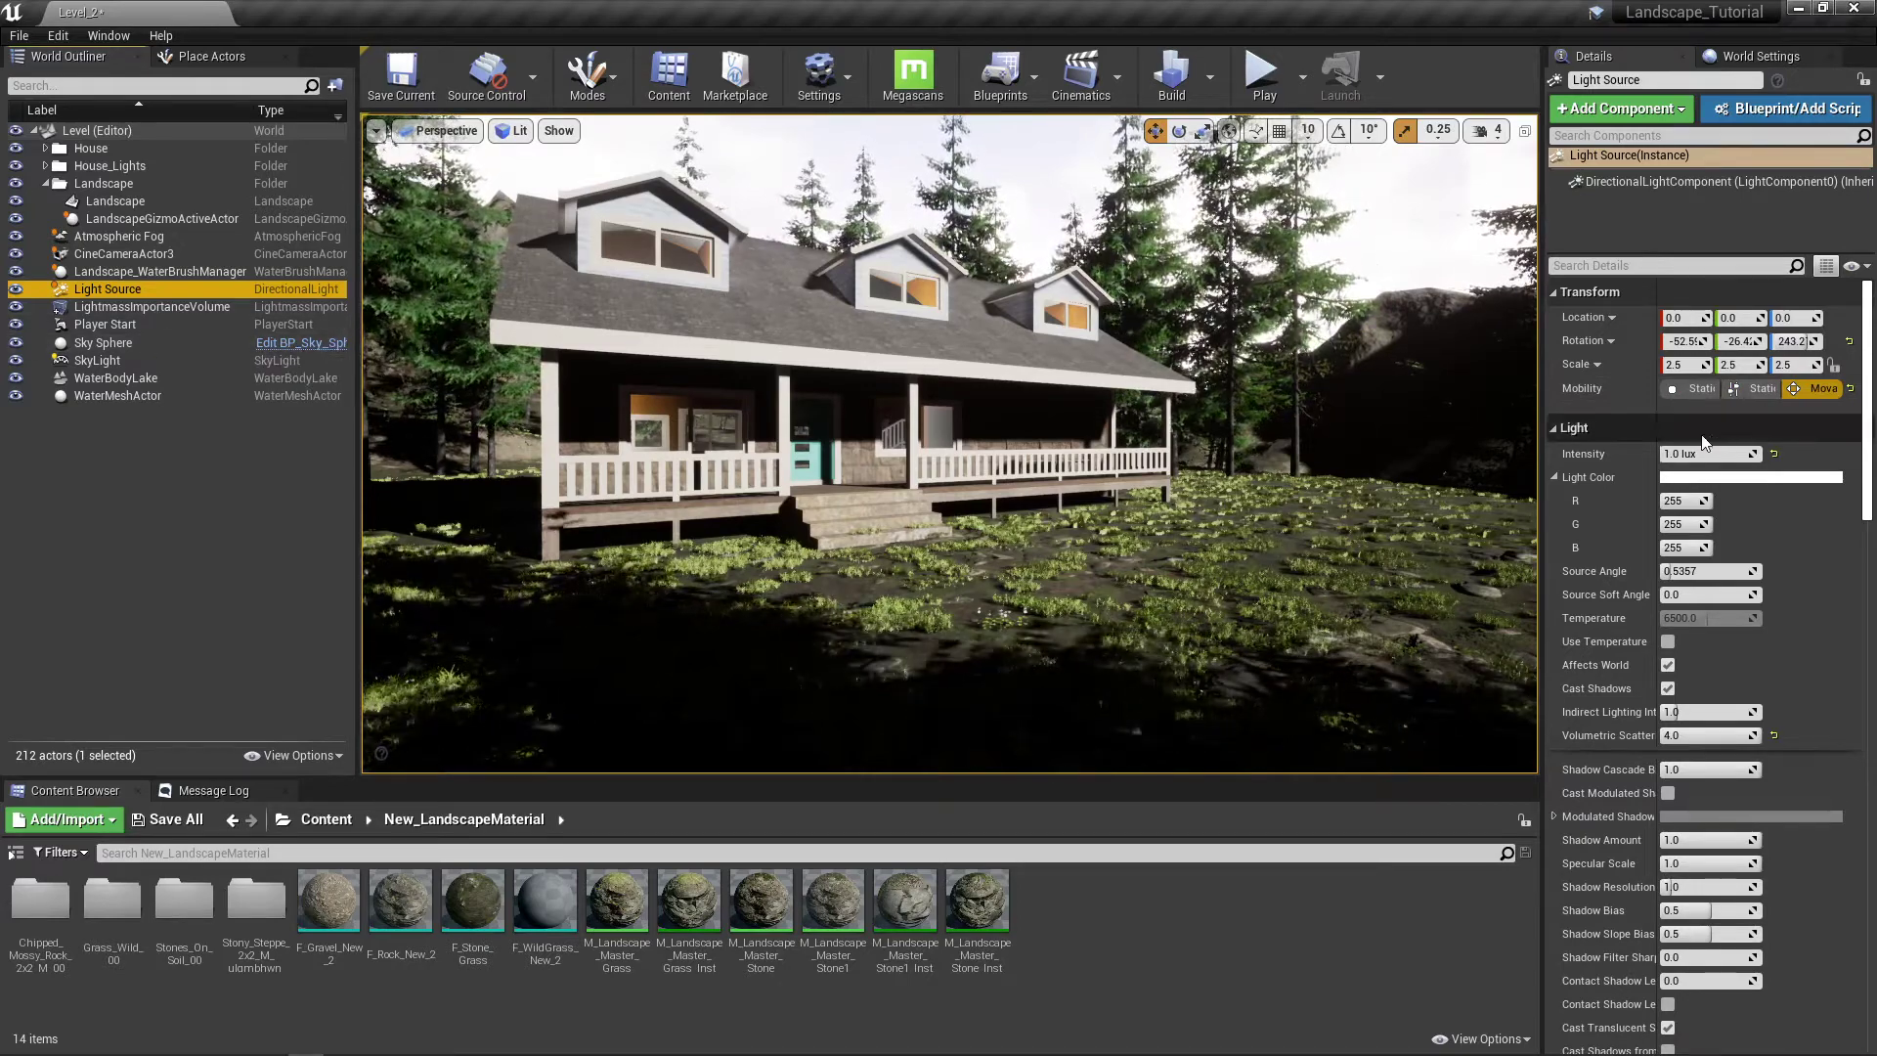
scroll(1661, 424, "down", 2)
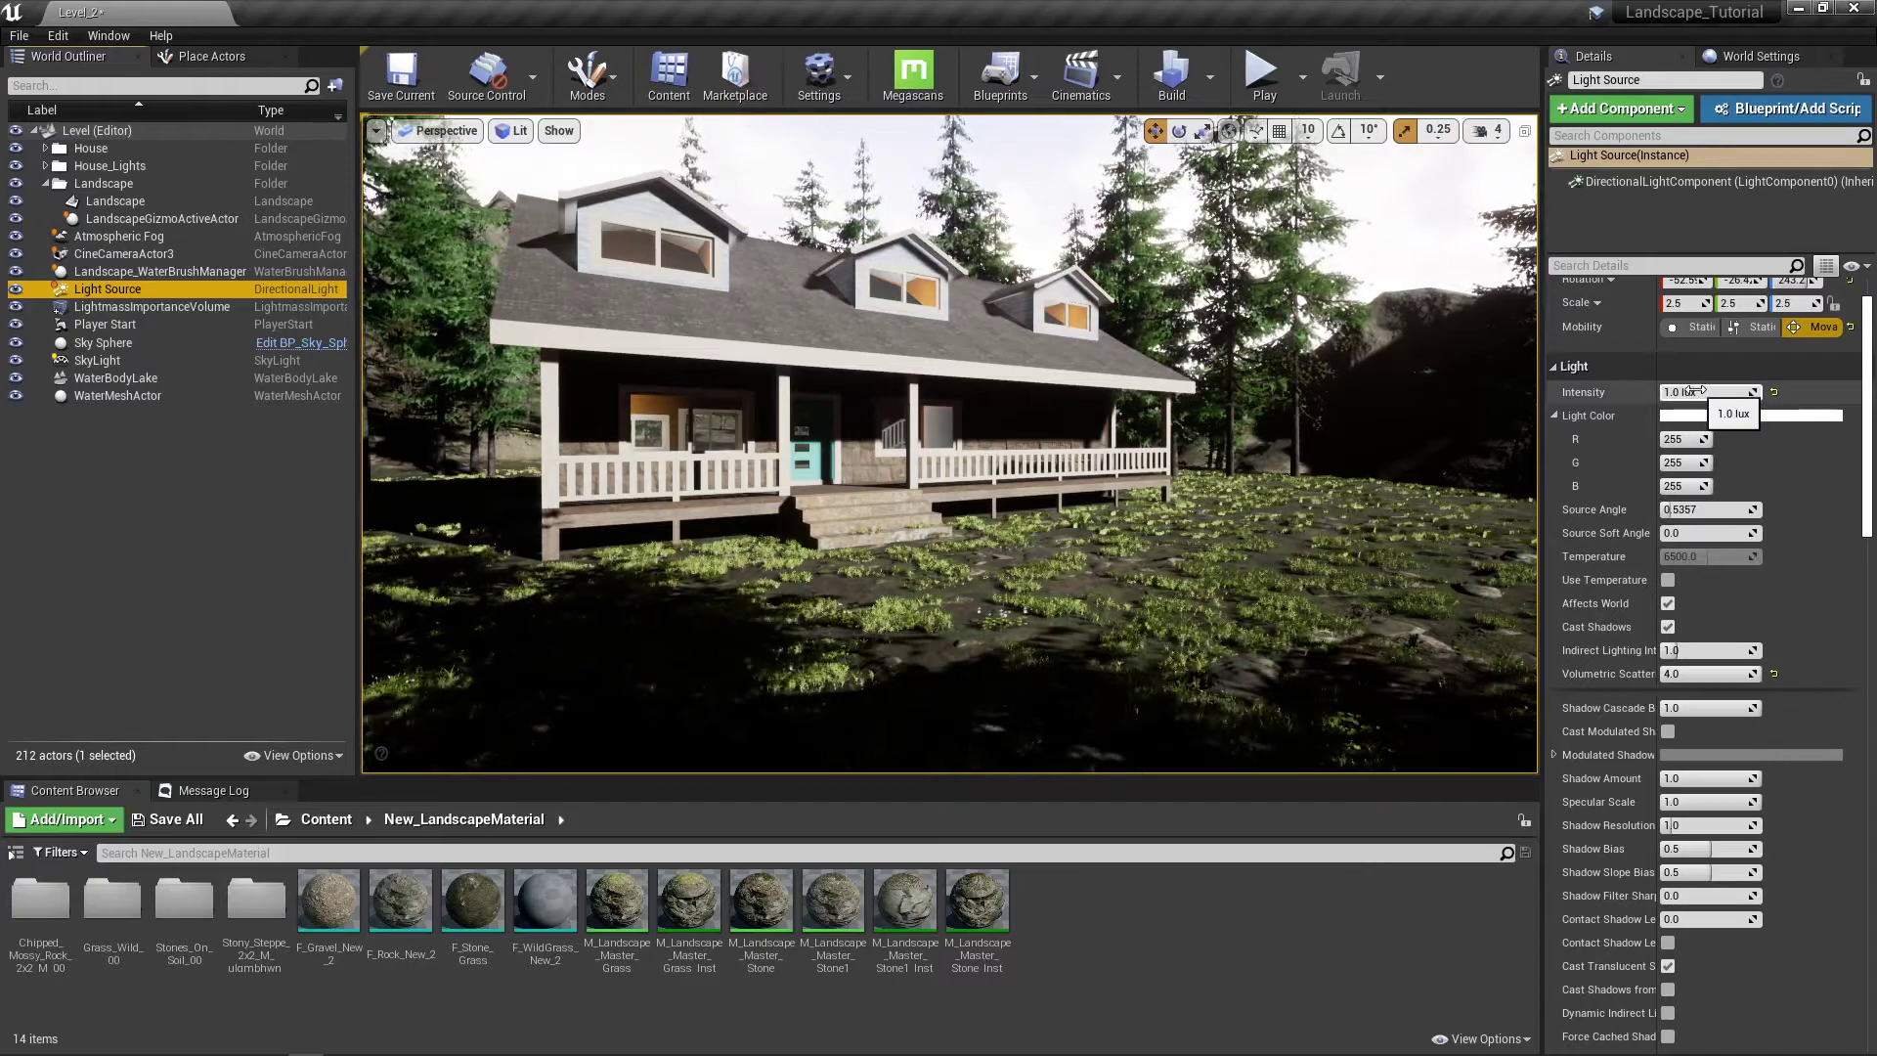
Step: Set the Light Source's intensity to 10 lux
left_click(1692, 391)
right_click_drag(1218, 393, 1536, 379)
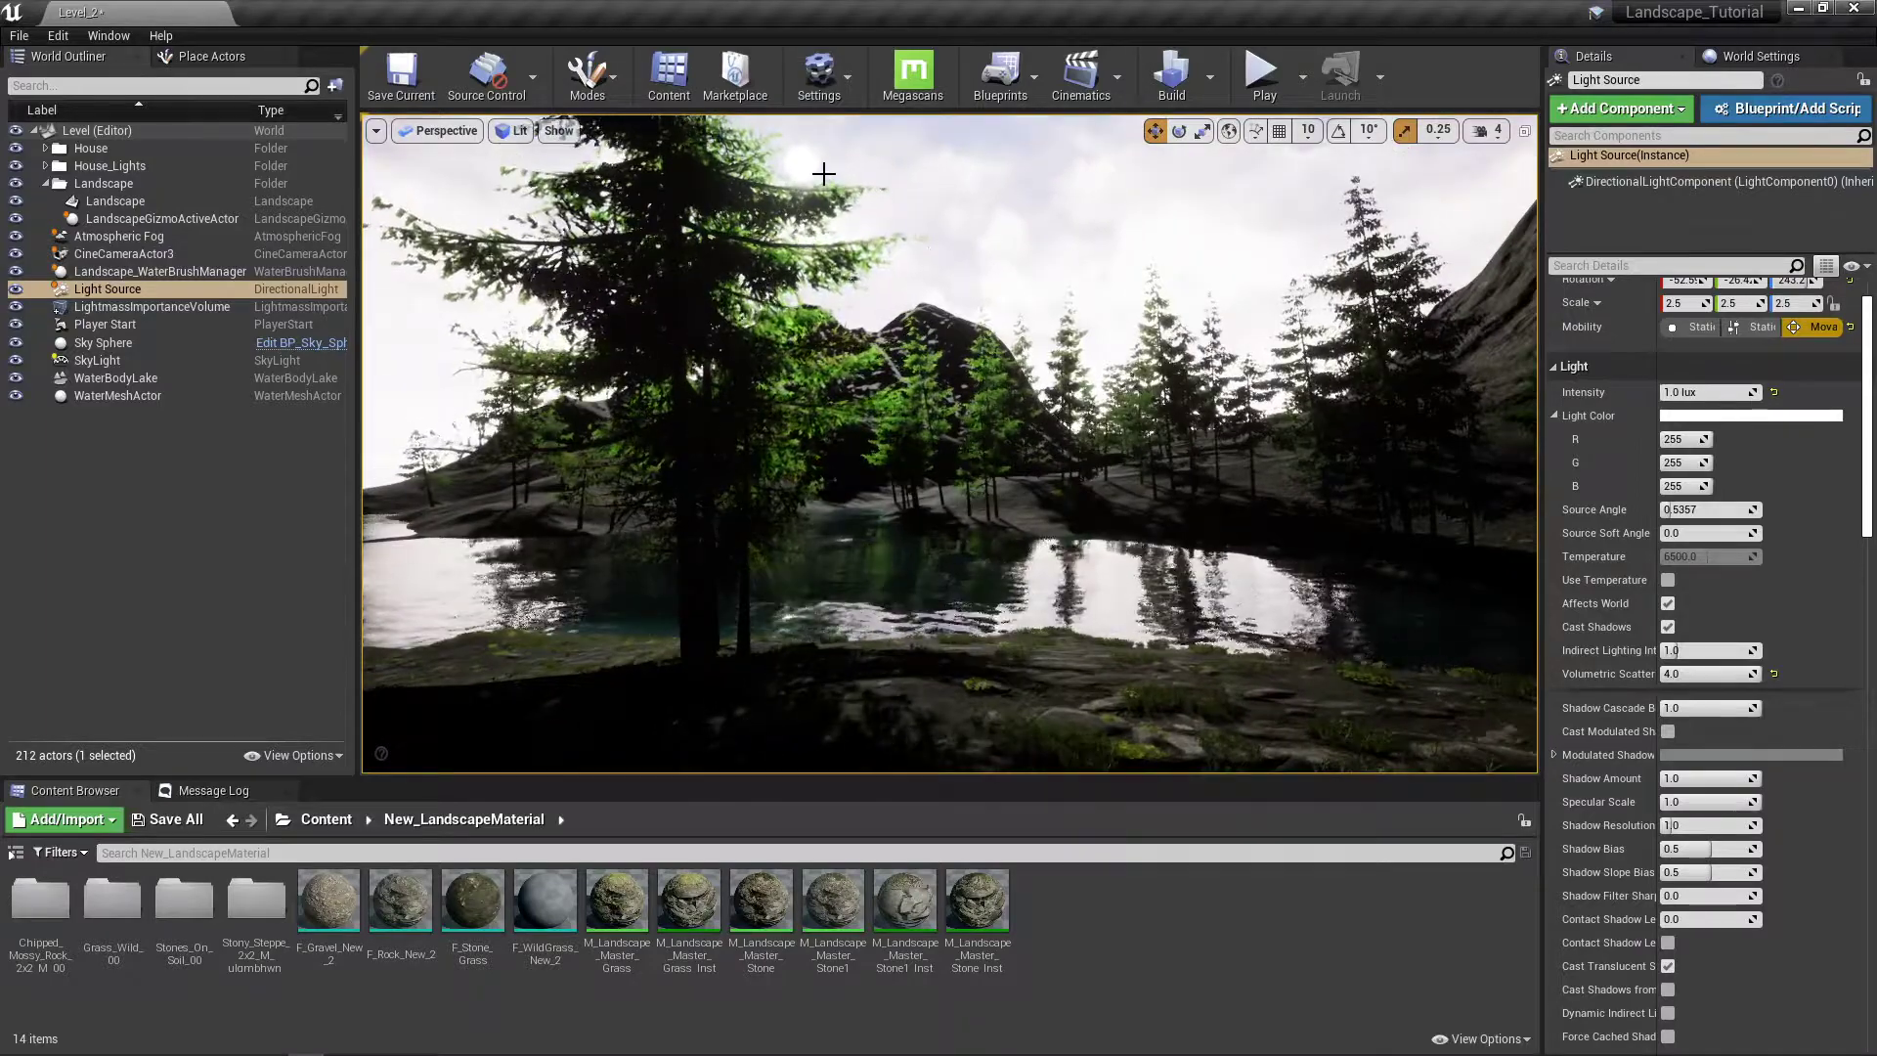
right_click_drag(946, 264, 843, 264)
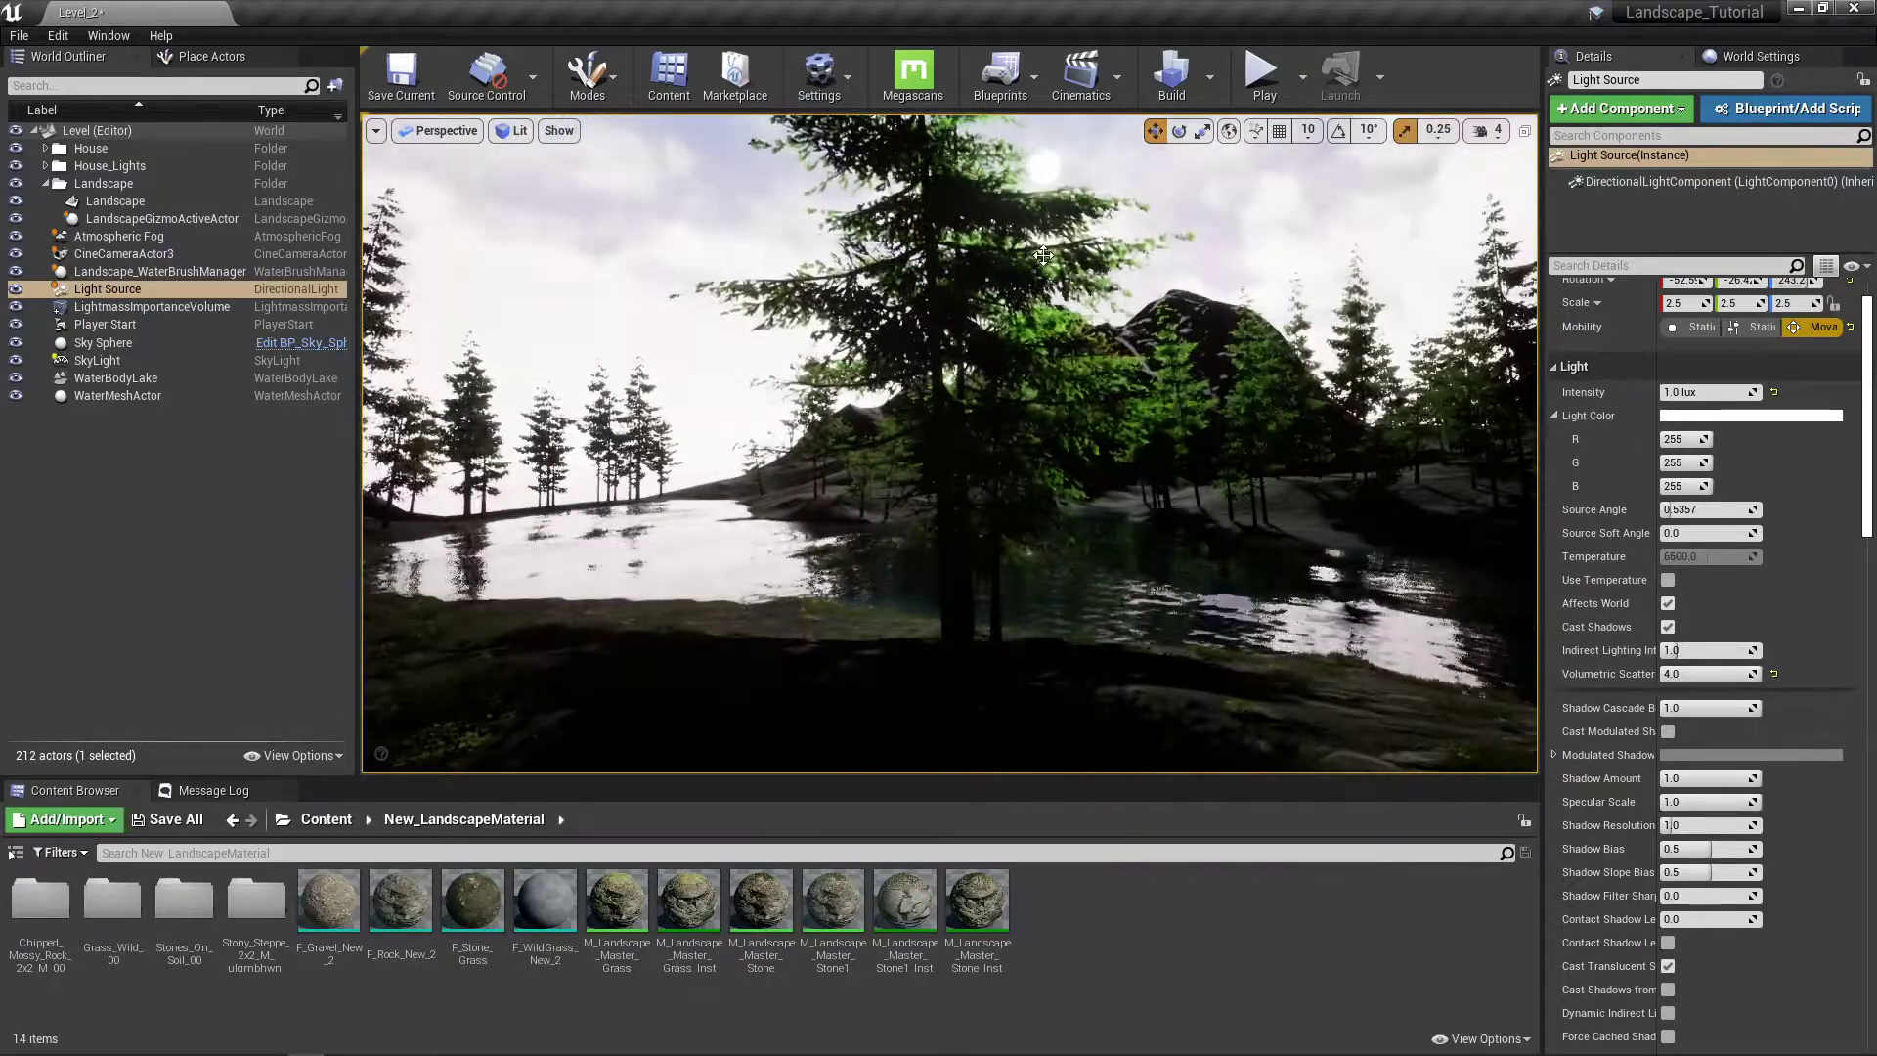
right_click_drag(1115, 254, 675, 281)
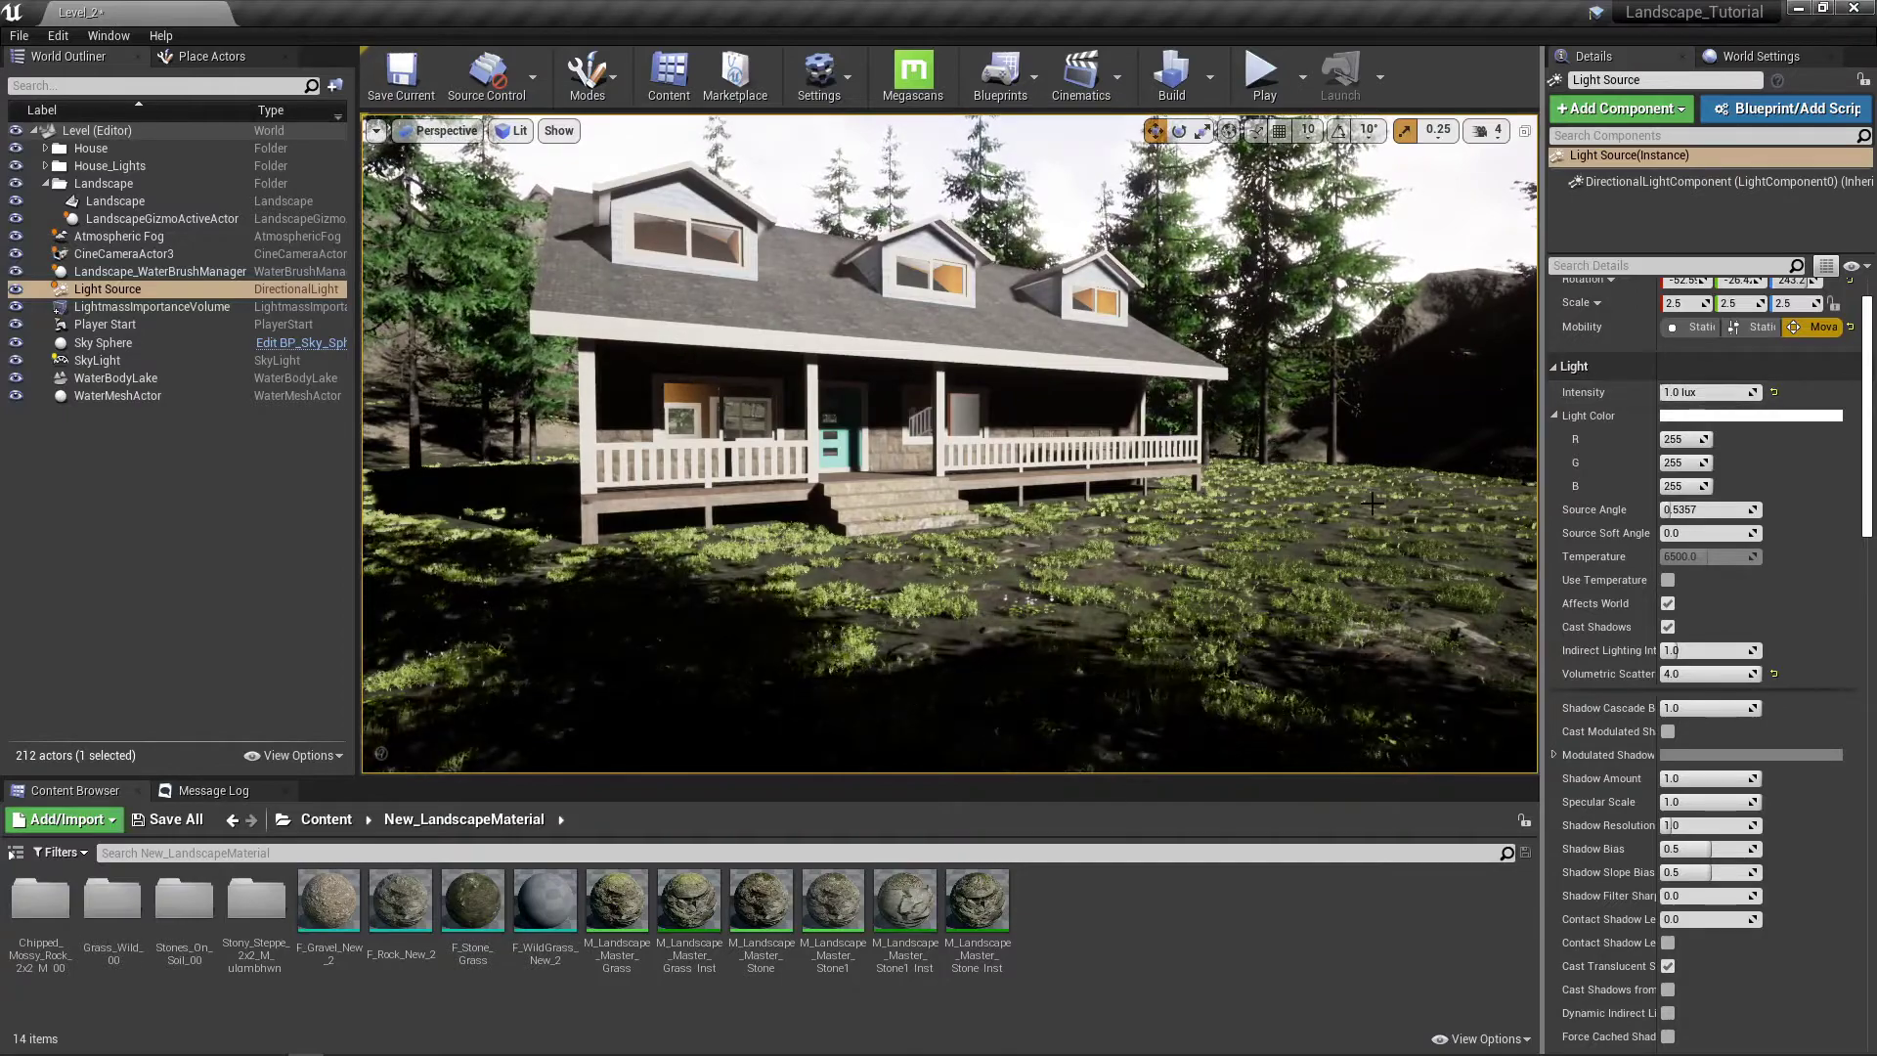
right_click_drag(1372, 504, 1444, 474)
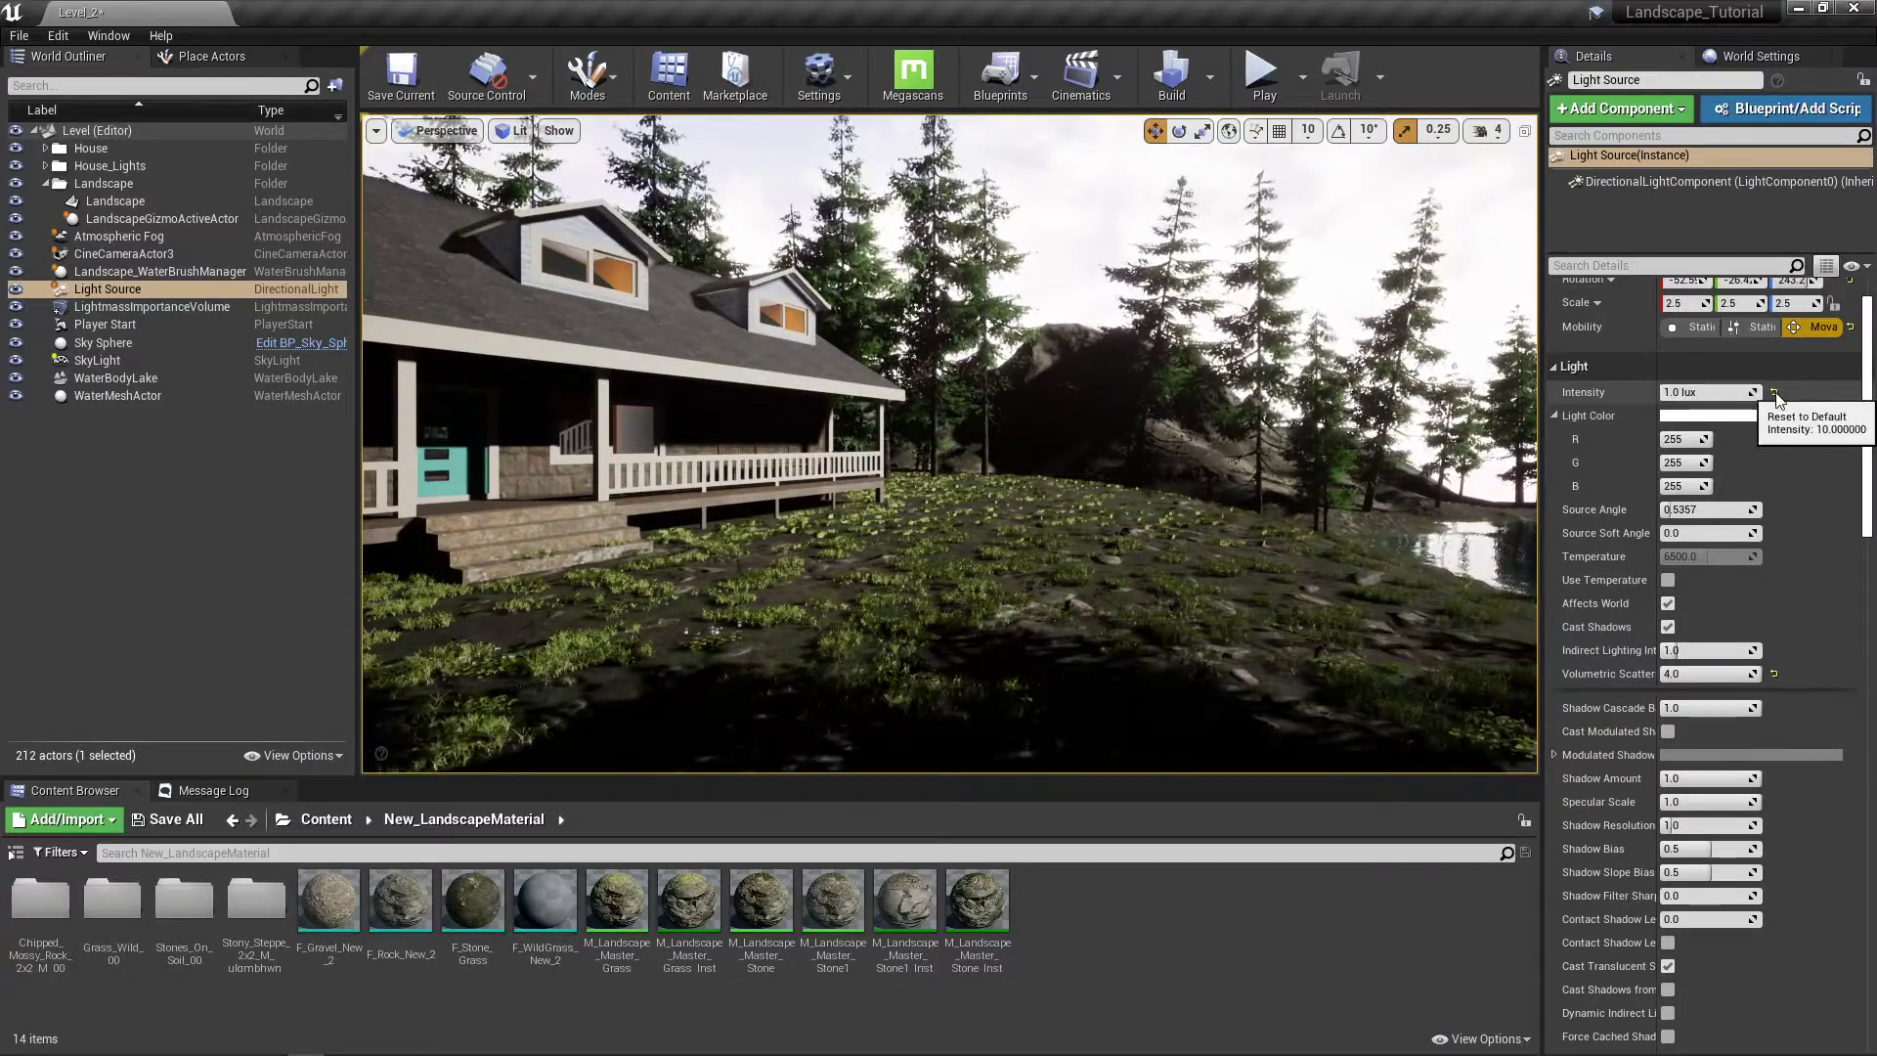
right_click_drag(1446, 435, 1356, 452)
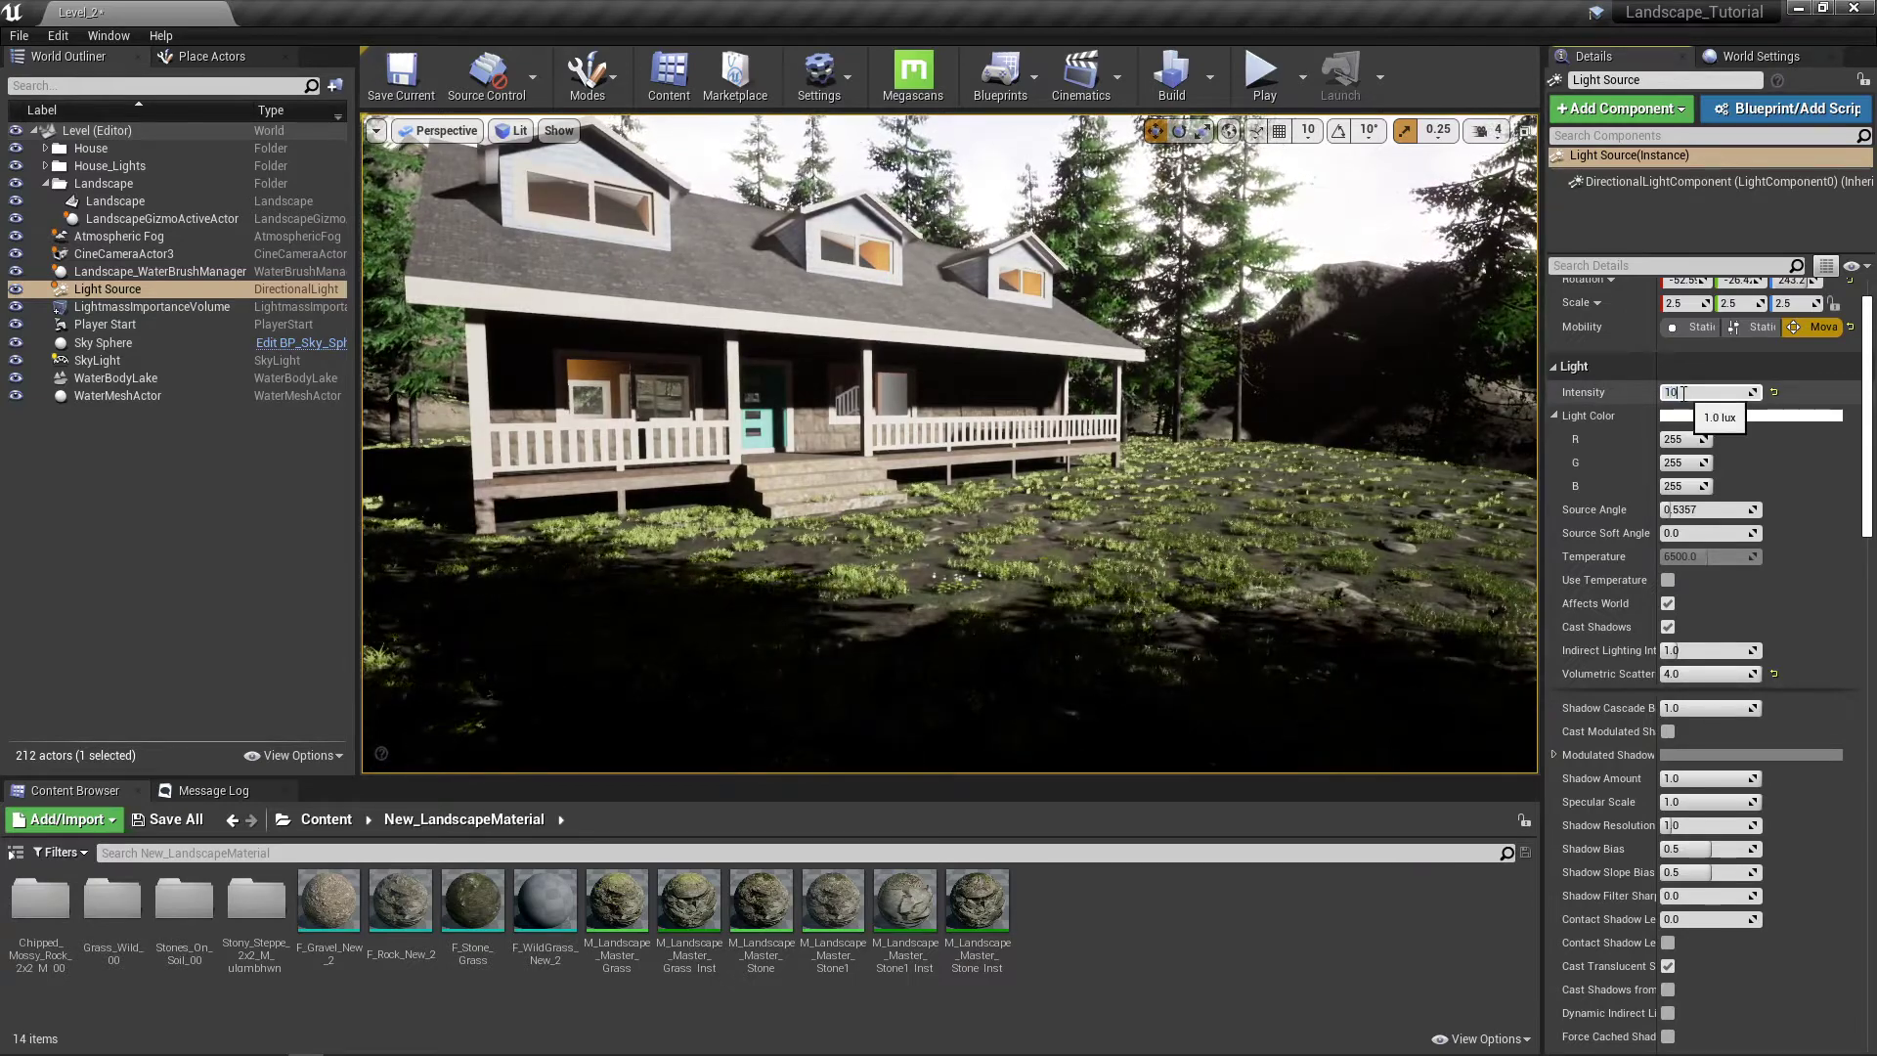
key("Return")
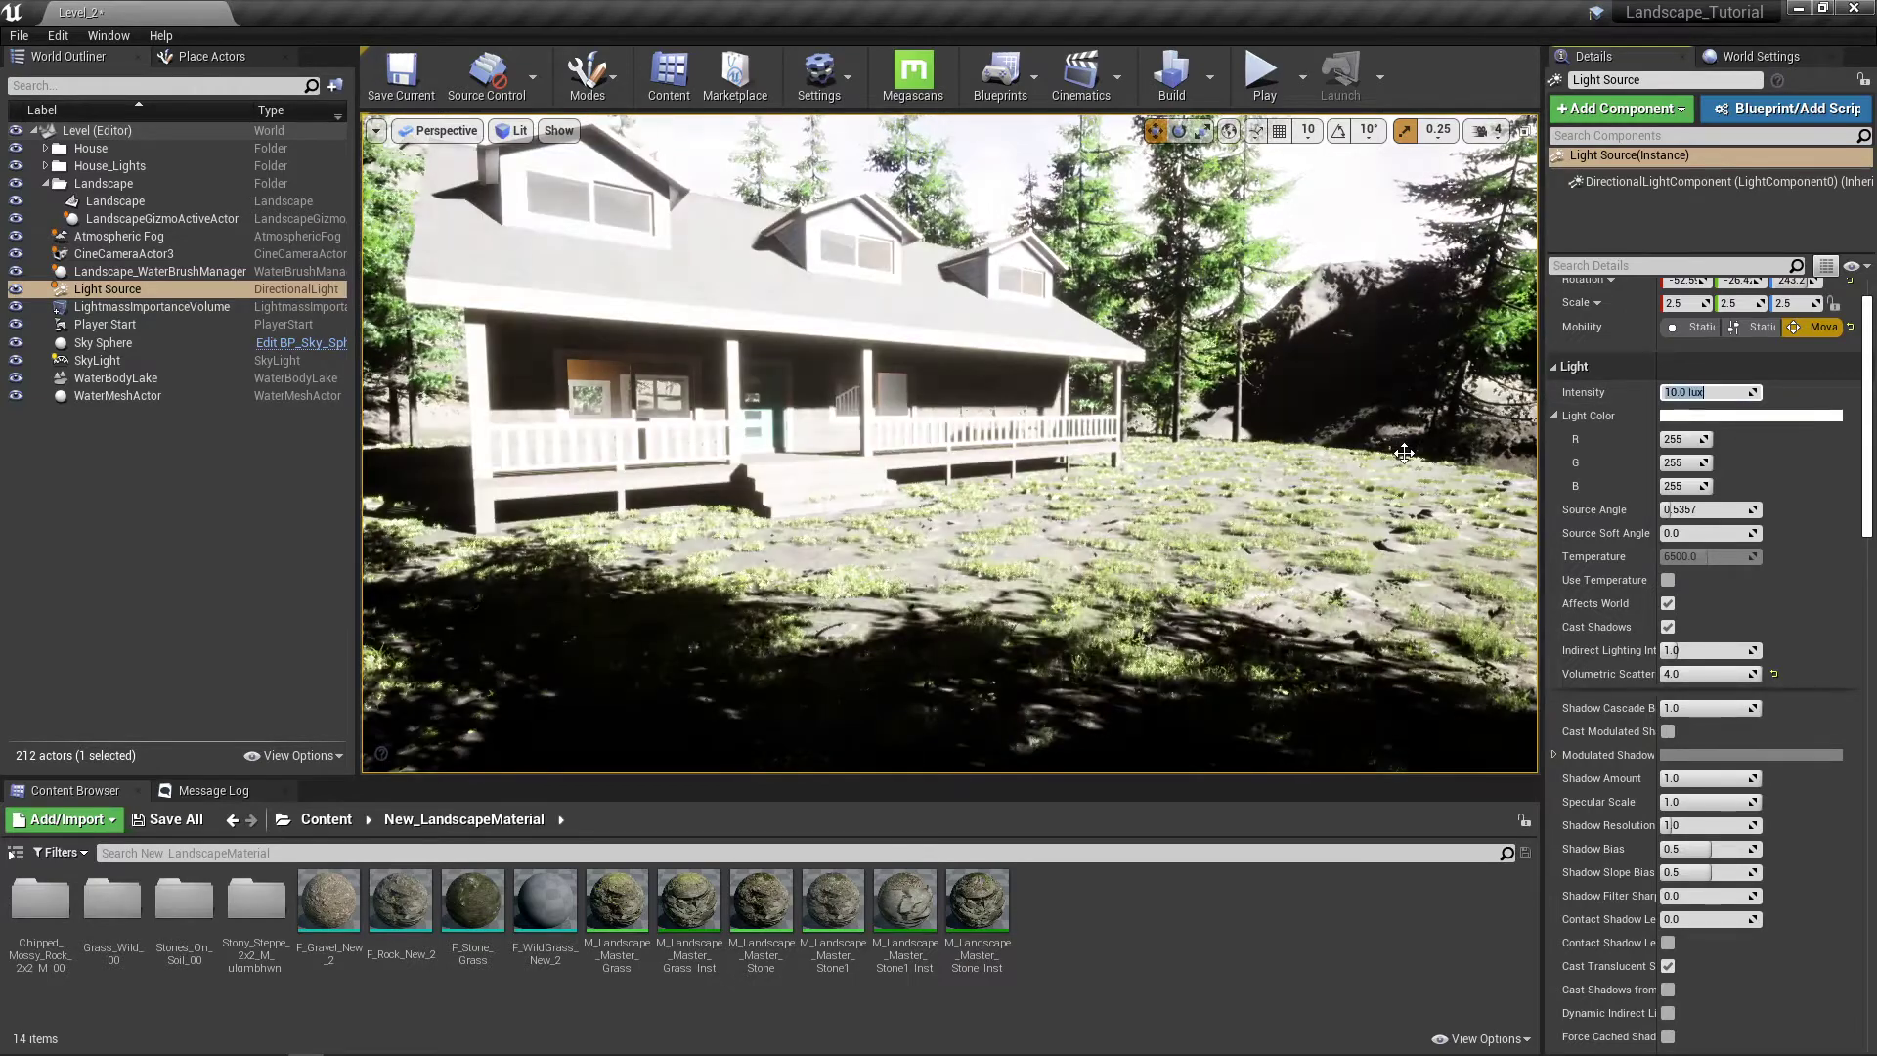
Step: Reduce the Light Source's intensity to 3 lux and check the lighting on the house
right_click_drag(1409, 443, 1125, 348)
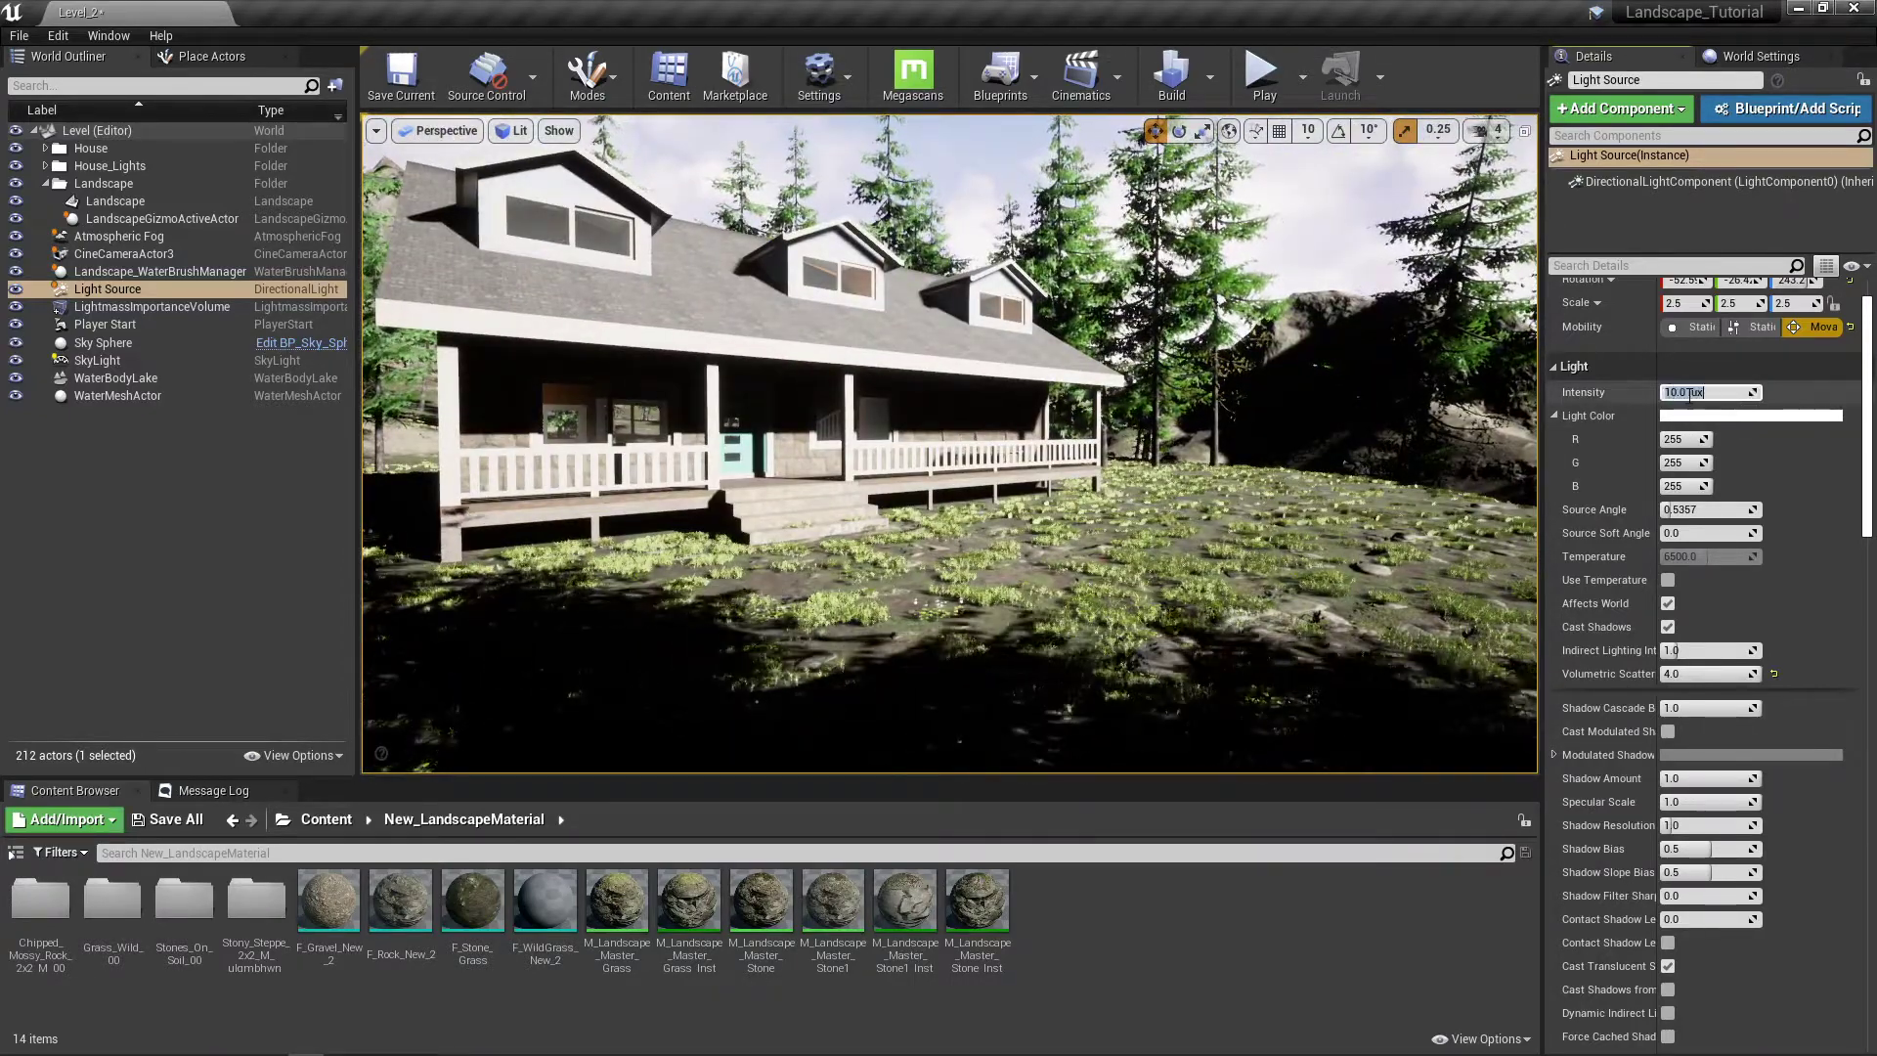
key("Return")
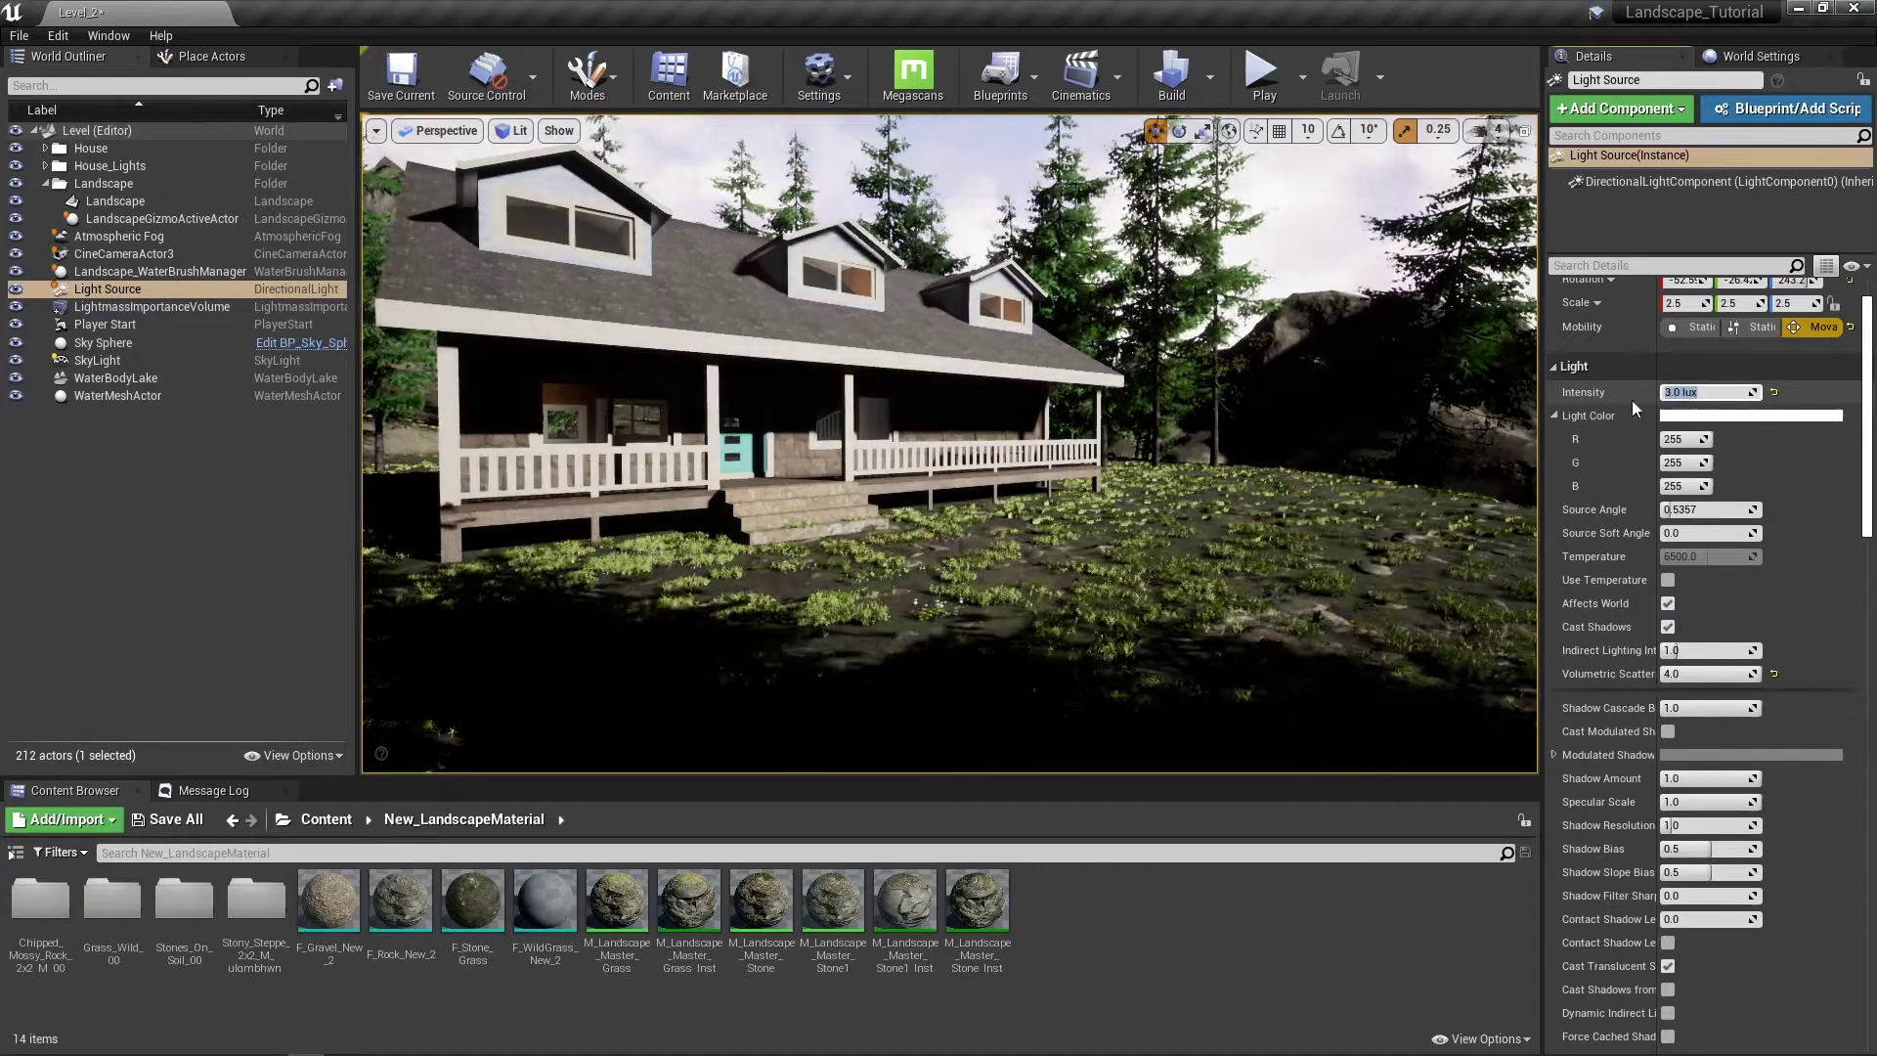
right_click_drag(1505, 333, 1412, 352)
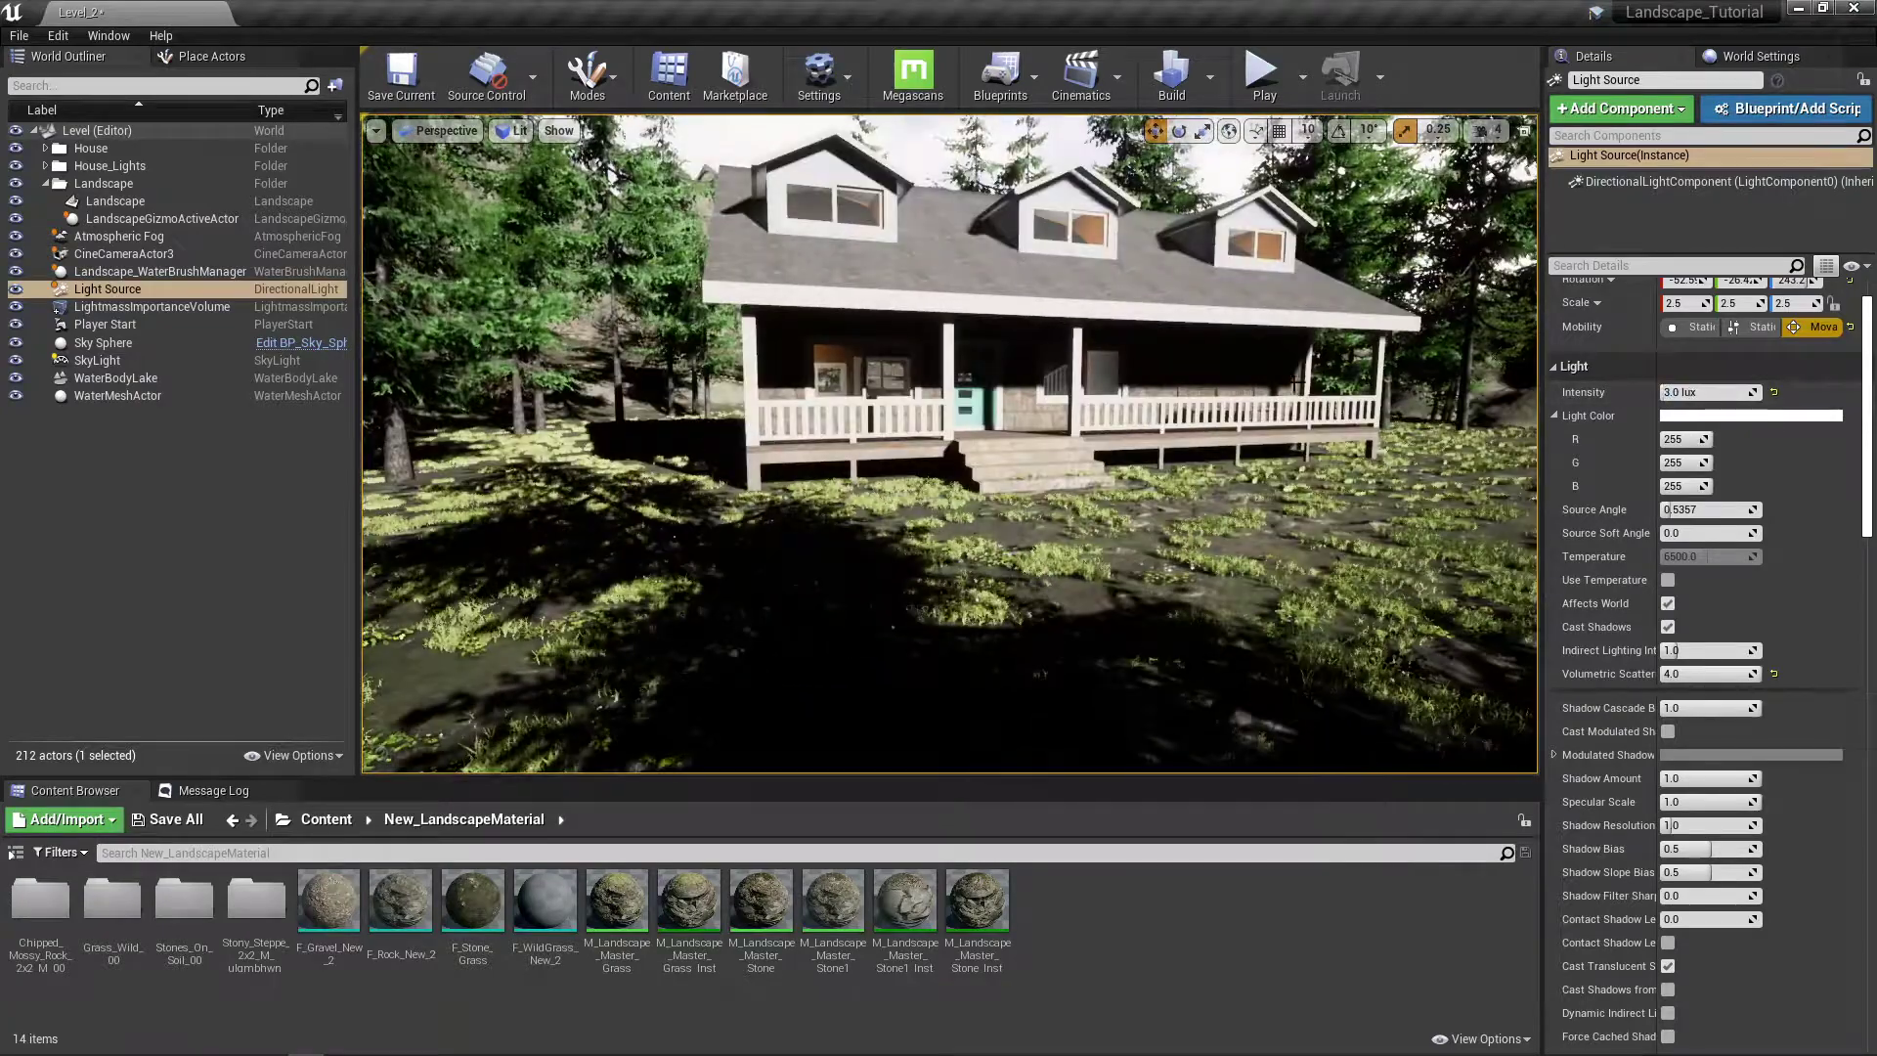
Step: Set the Light Source's intensity back to 1 lux
left_click(1694, 394)
type("1")
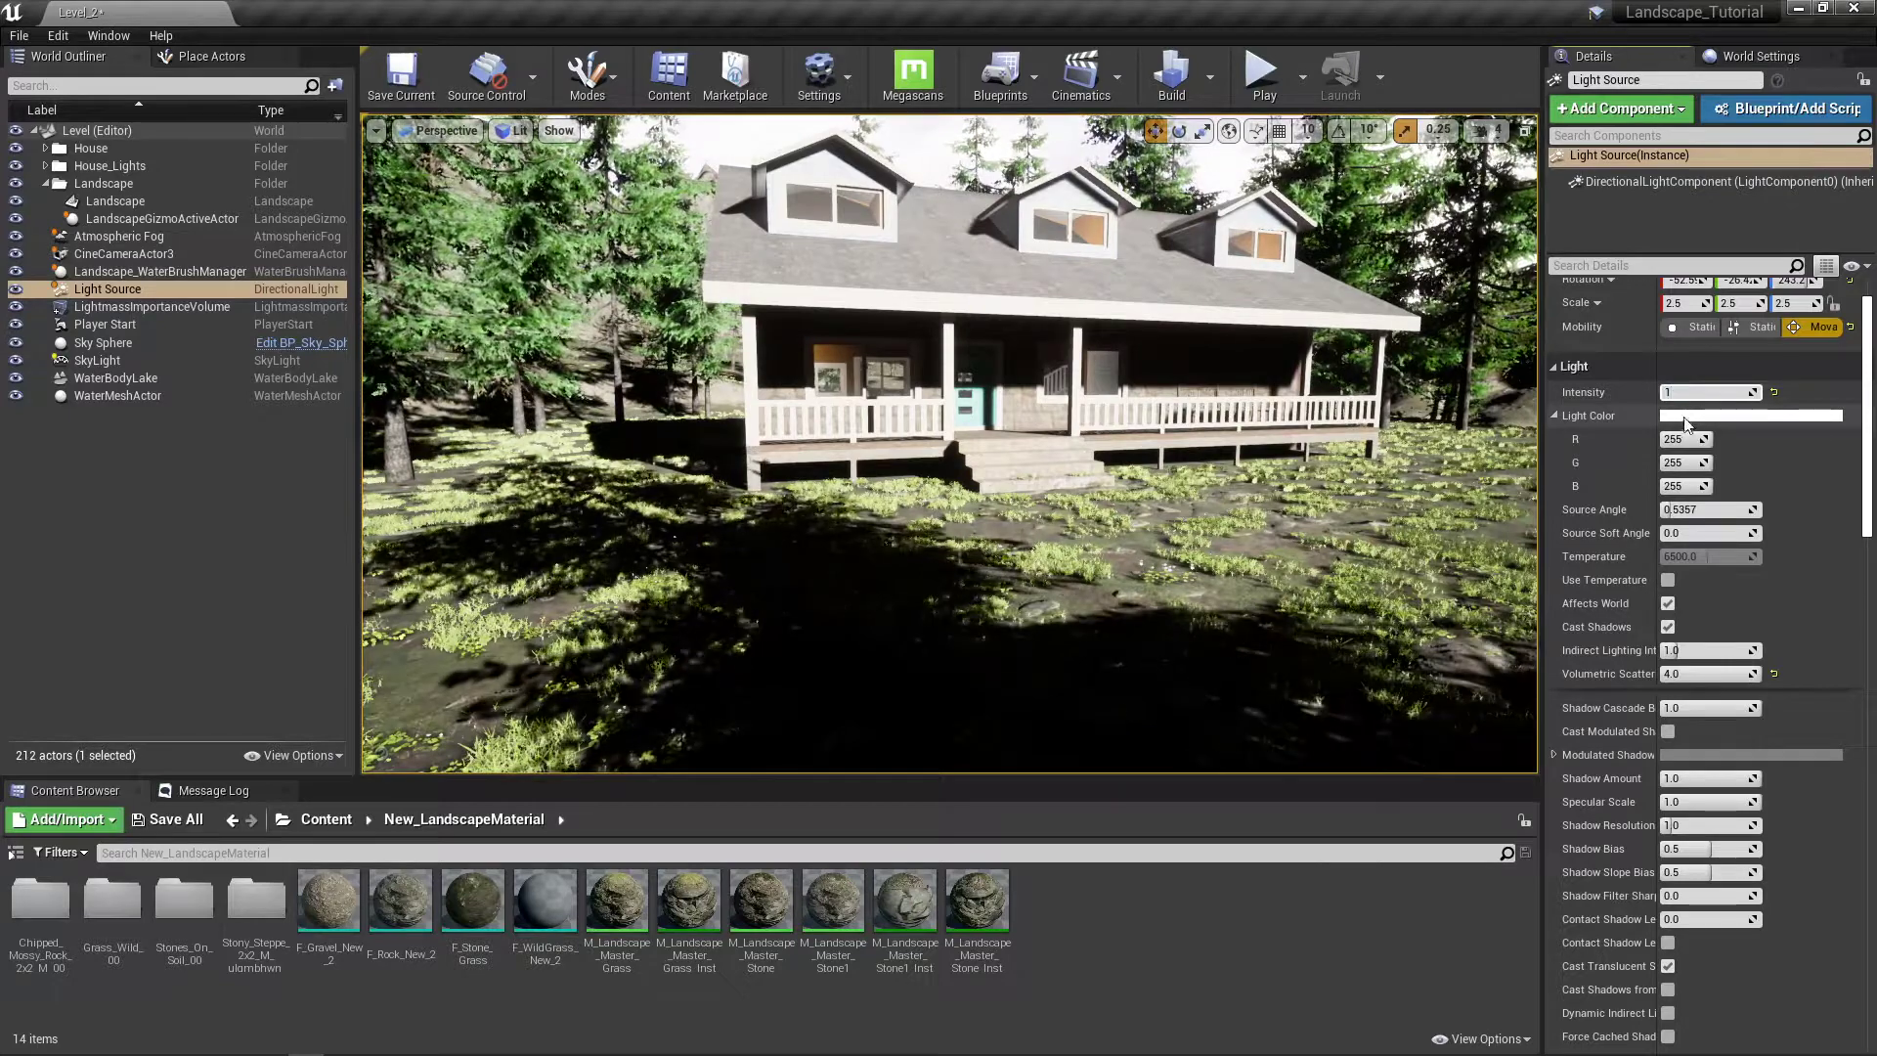
key("Return")
right_click_drag(1198, 402, 1271, 389)
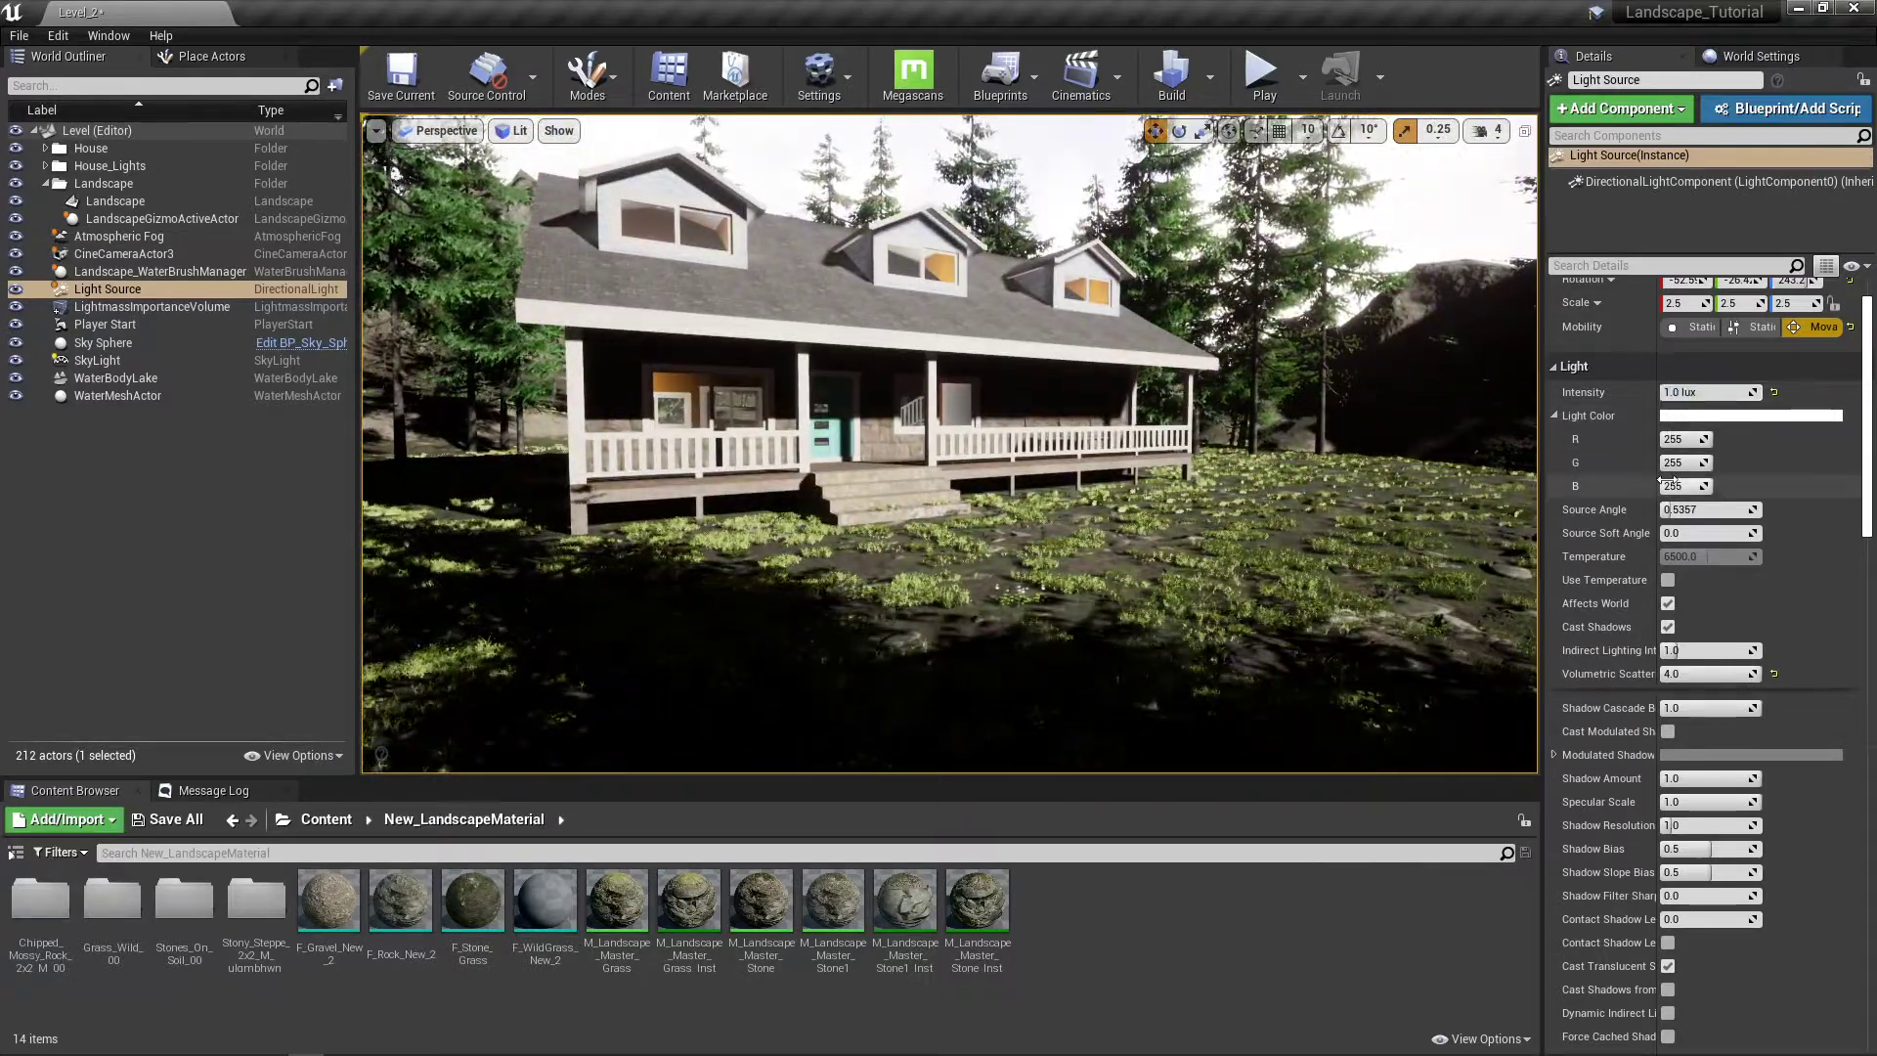
Step: Review the Light Source's light, shadow, ray tracing and atmosphere settings, and check the SkyLight's settings for comparison
scroll(1667, 485, "down", 2)
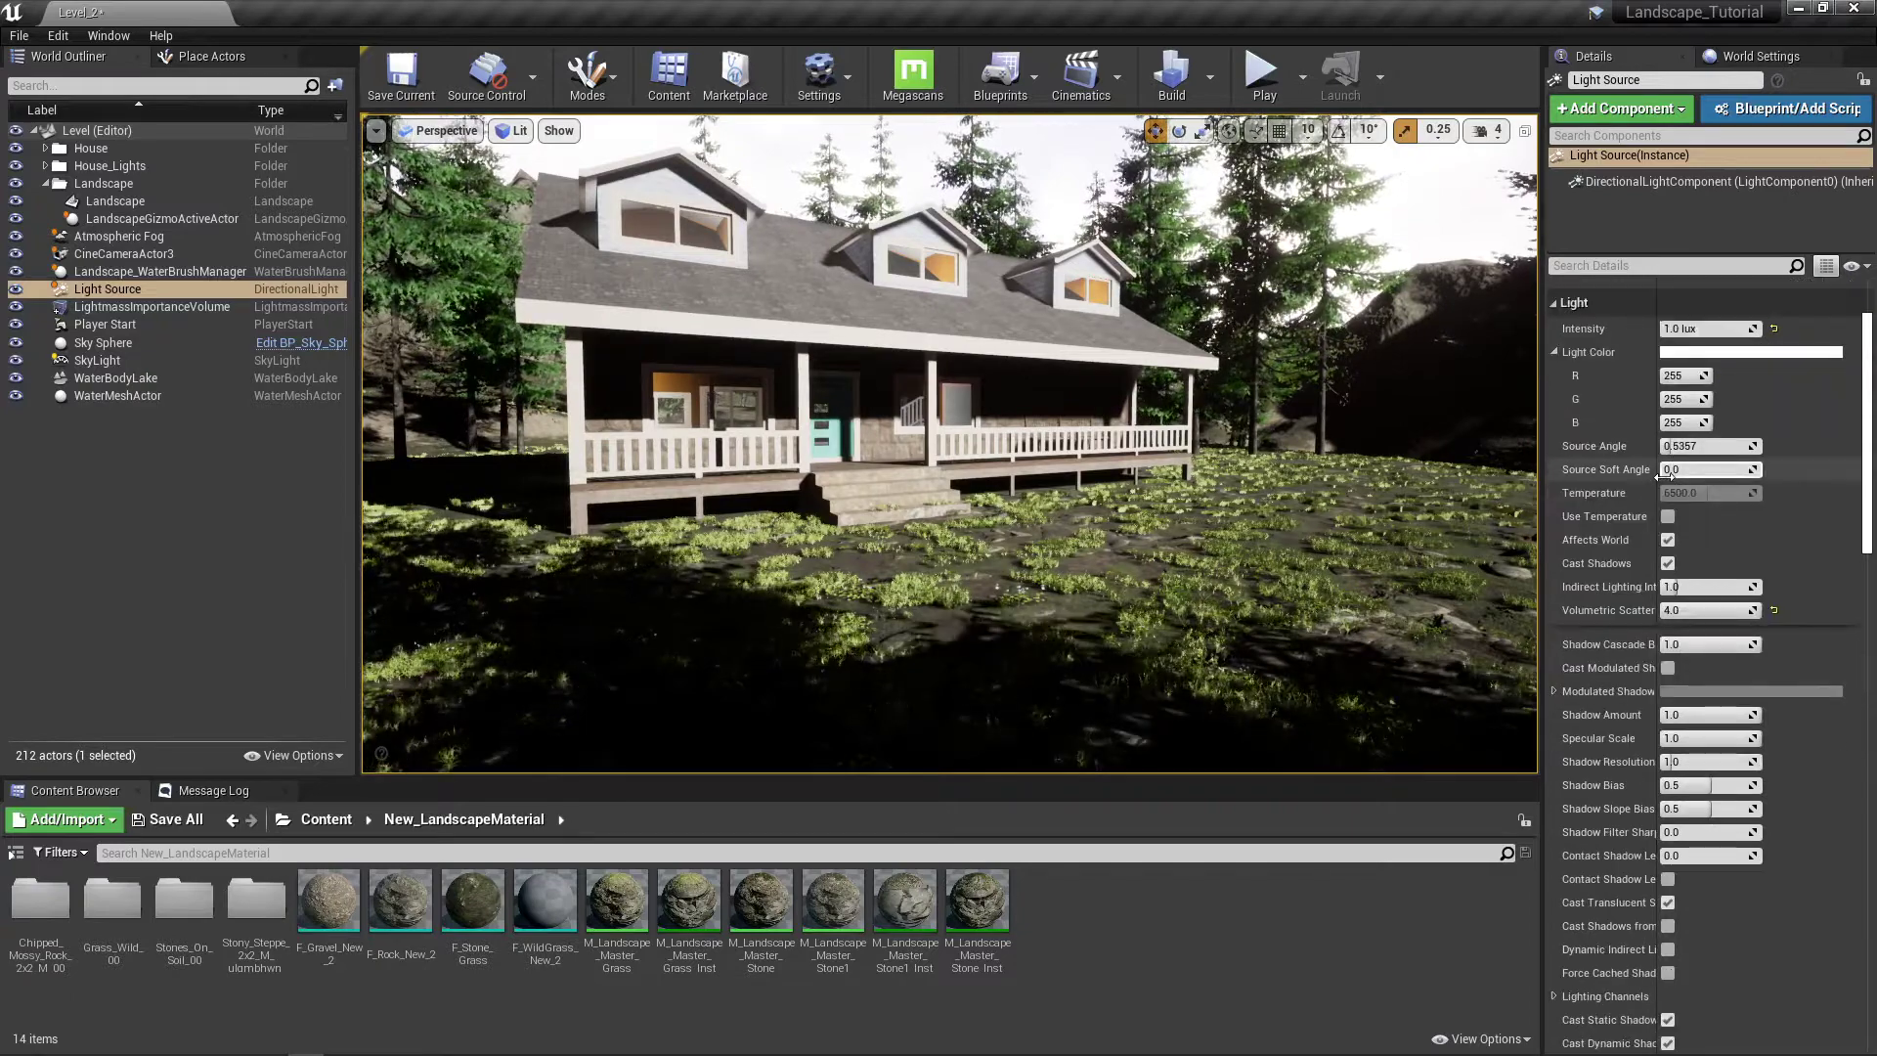
scroll(1661, 470, "down", 4)
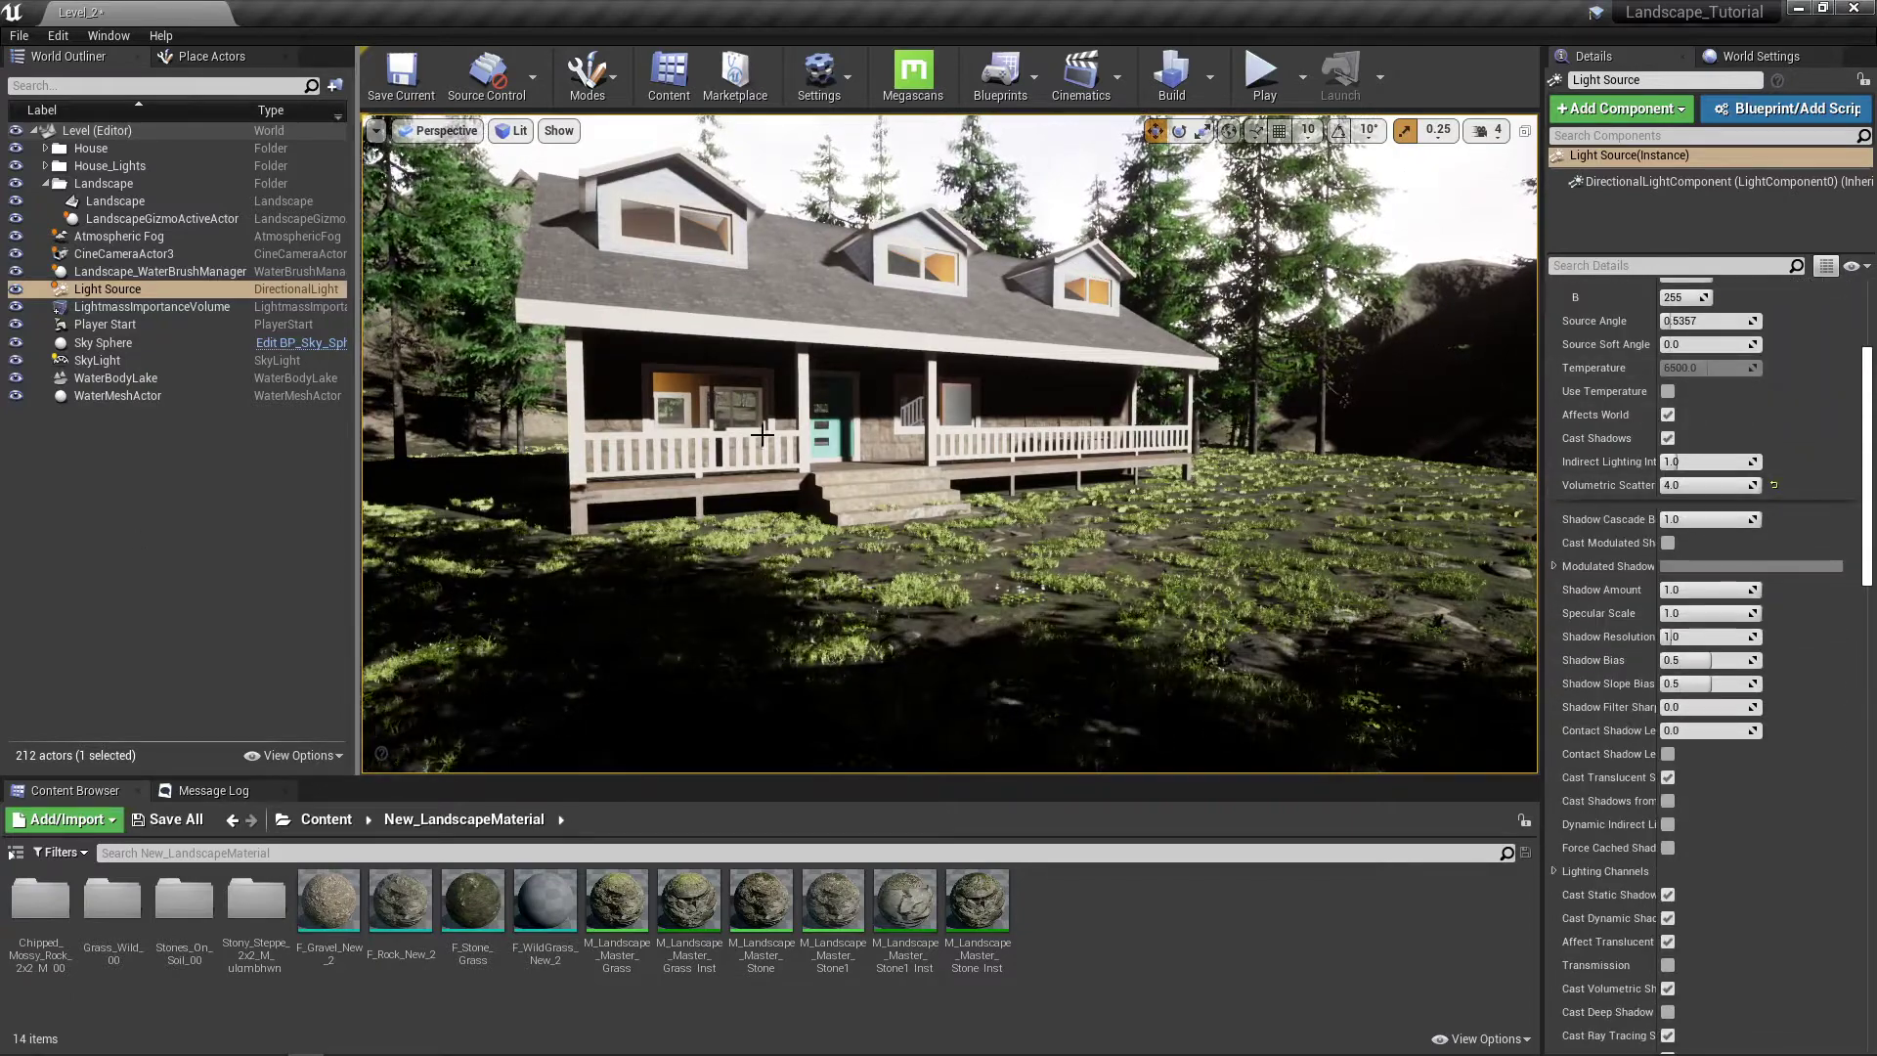
scroll(1667, 496, "down", 12)
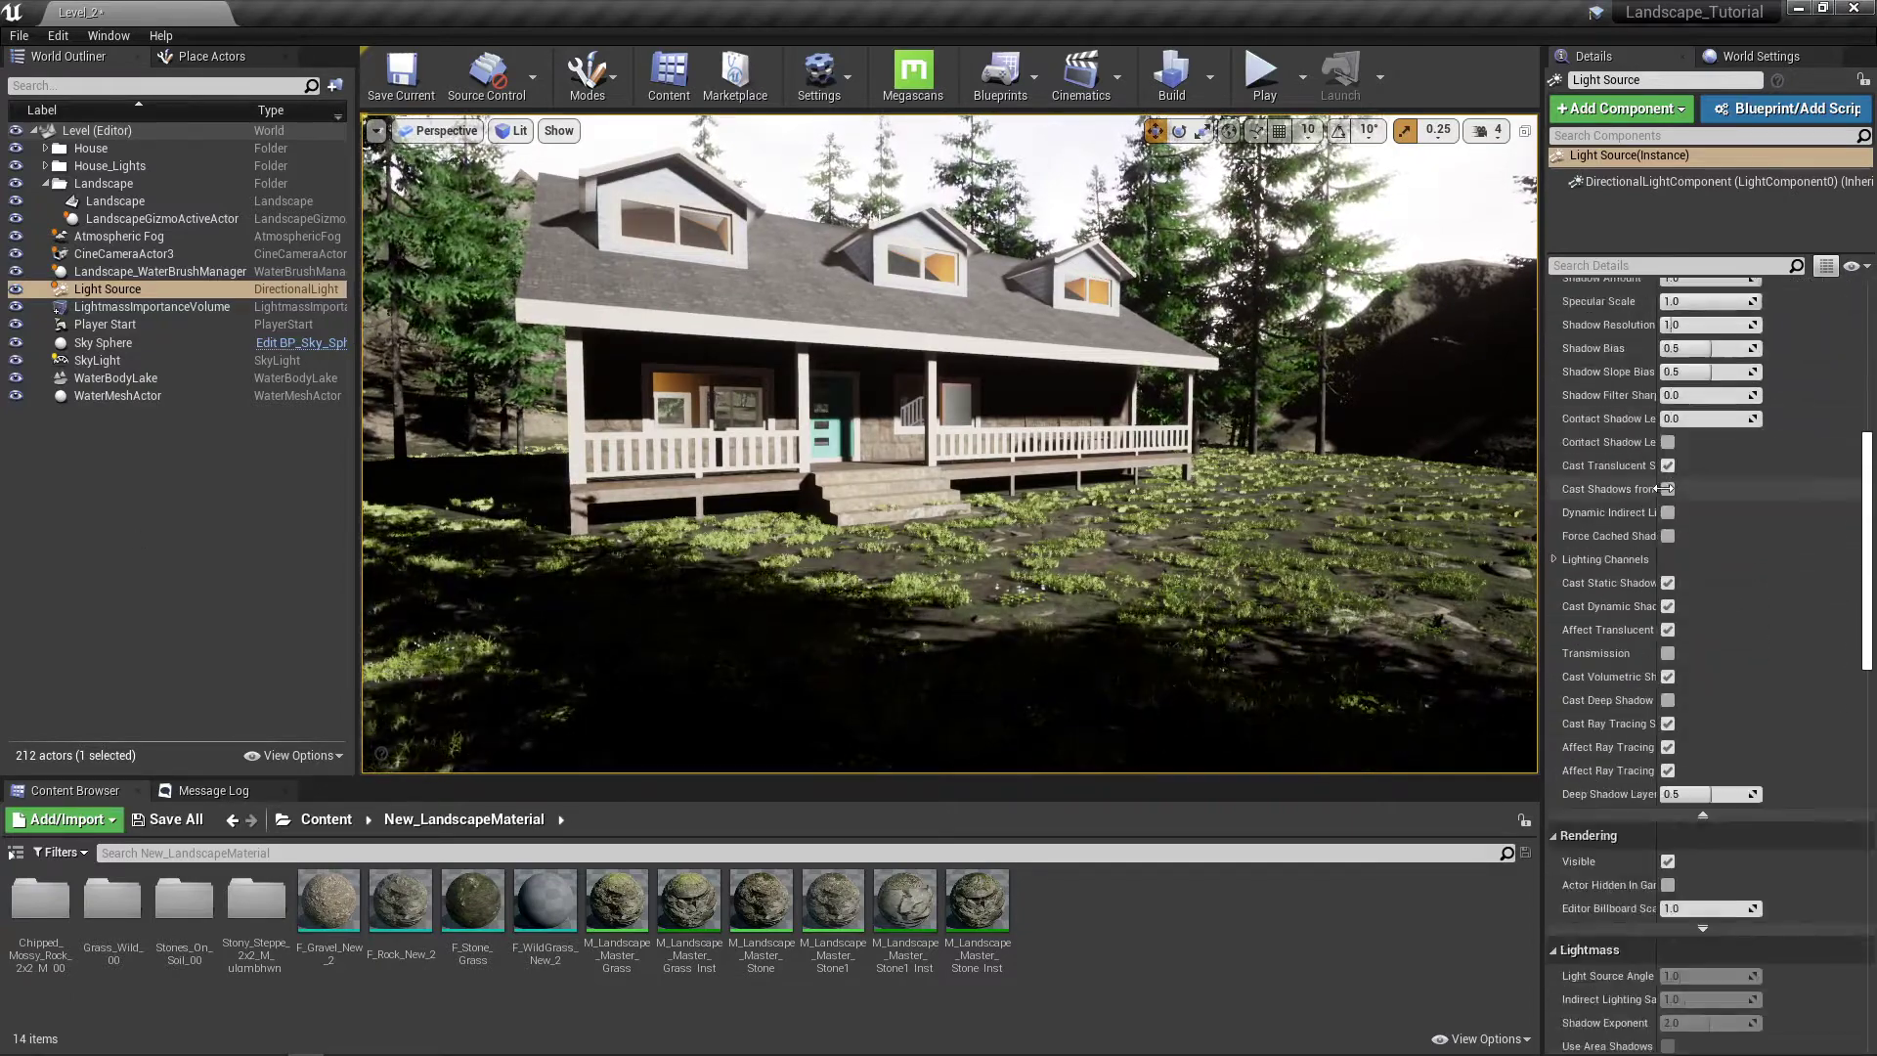
scroll(1663, 489, "up", 20)
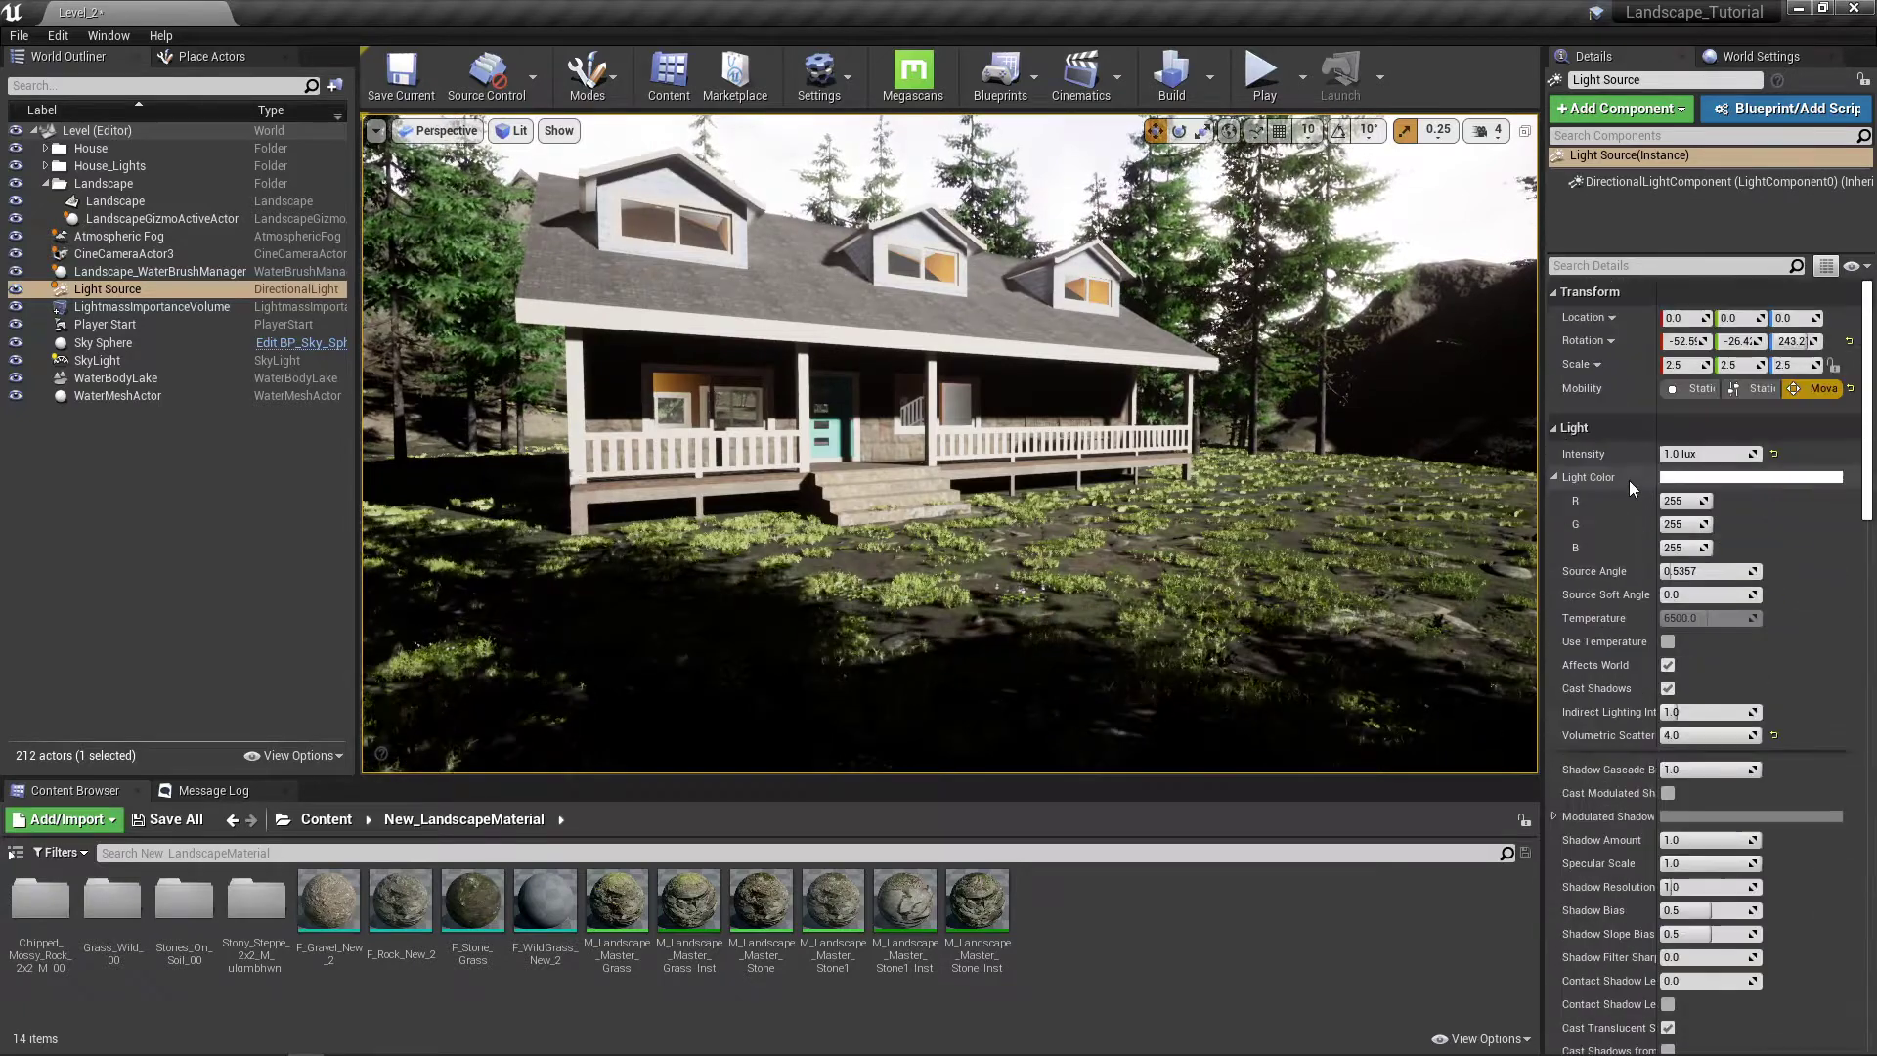
scroll(1593, 625, "down", 20)
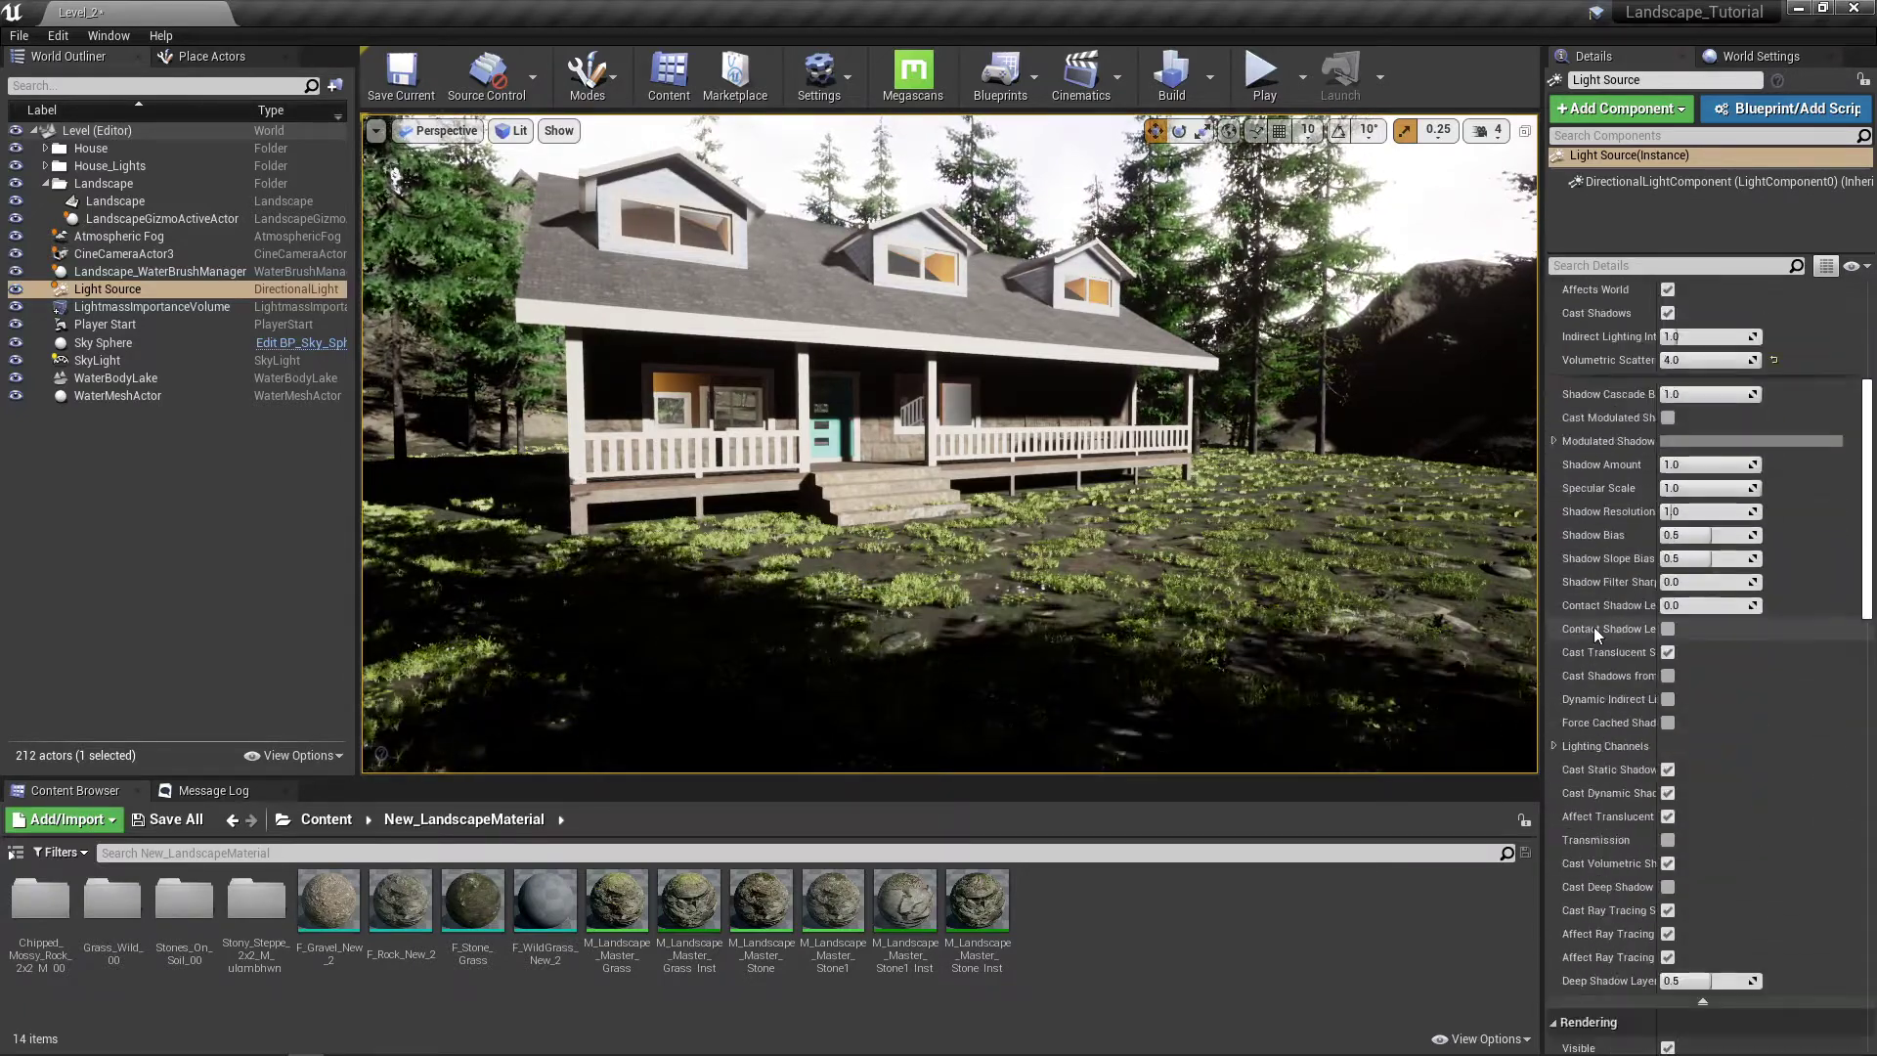
scroll(1599, 624, "down", 16)
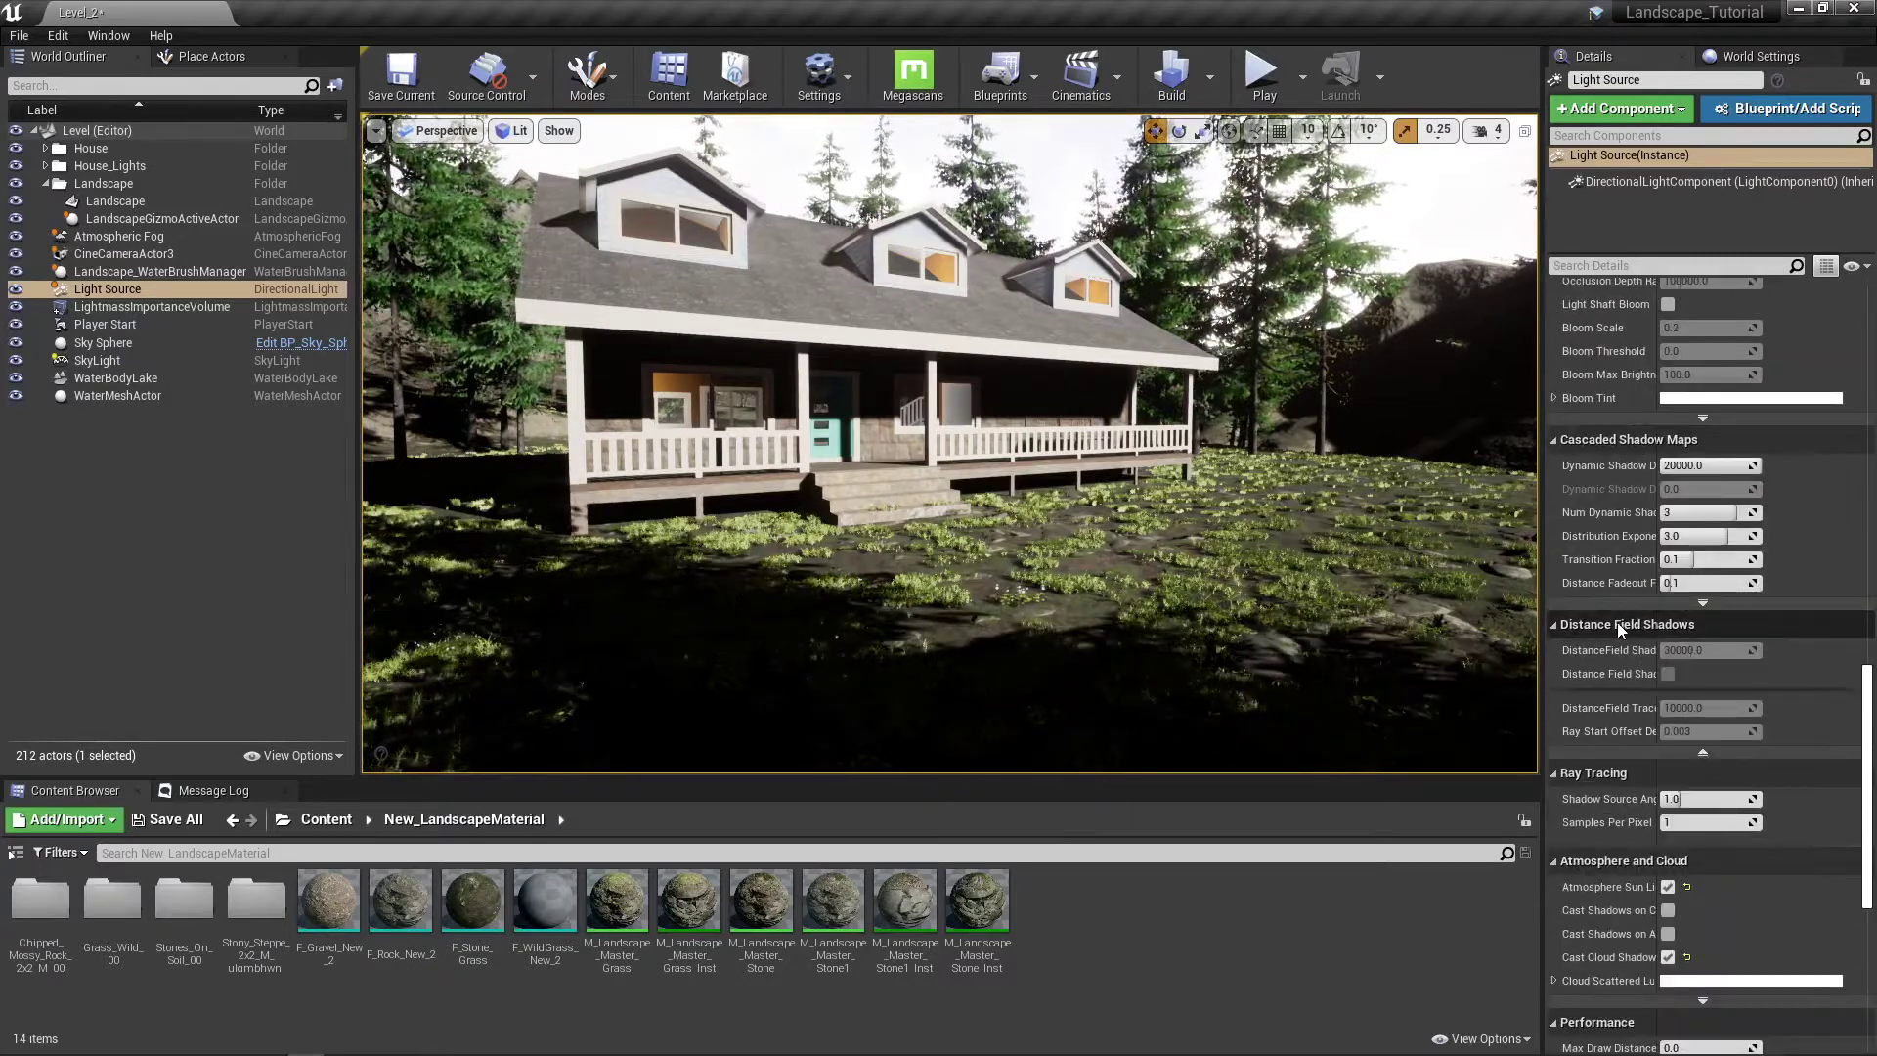
scroll(1617, 624, "down", 8)
scroll(1621, 519, "up", 20)
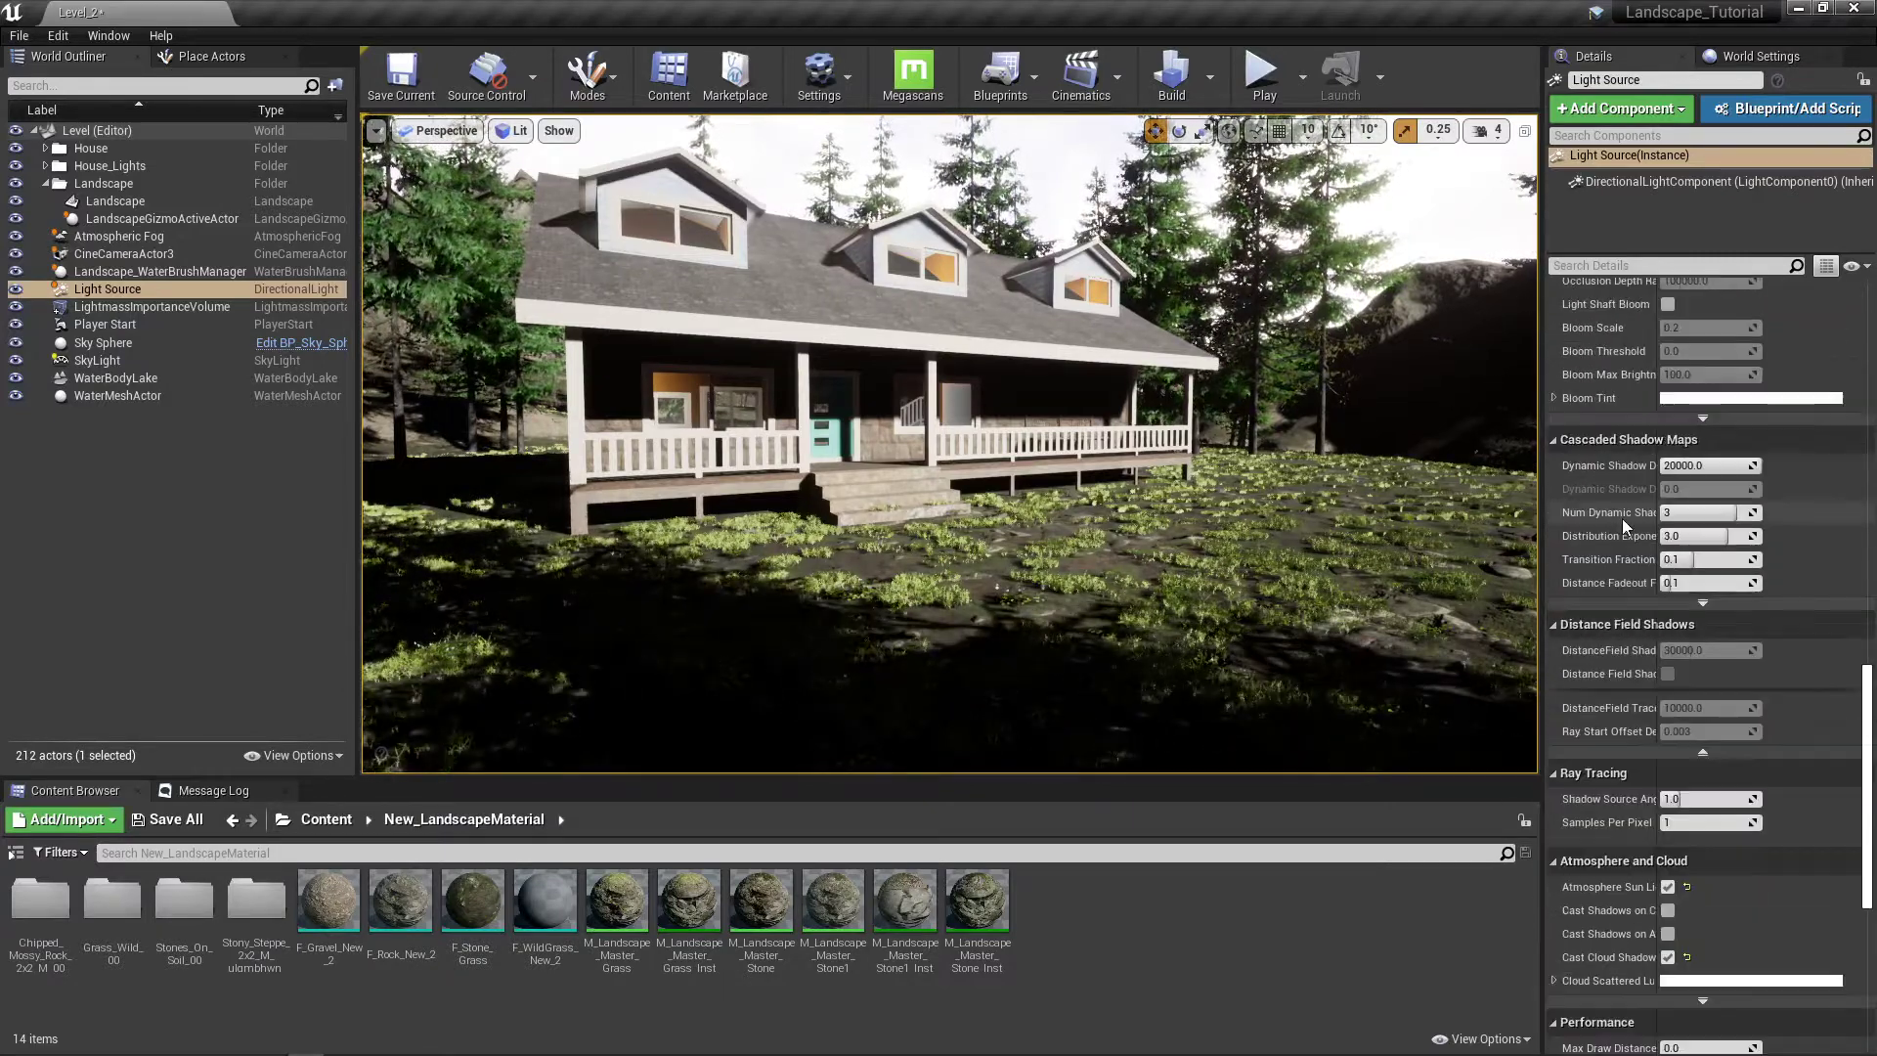
scroll(1560, 512, "up", 6)
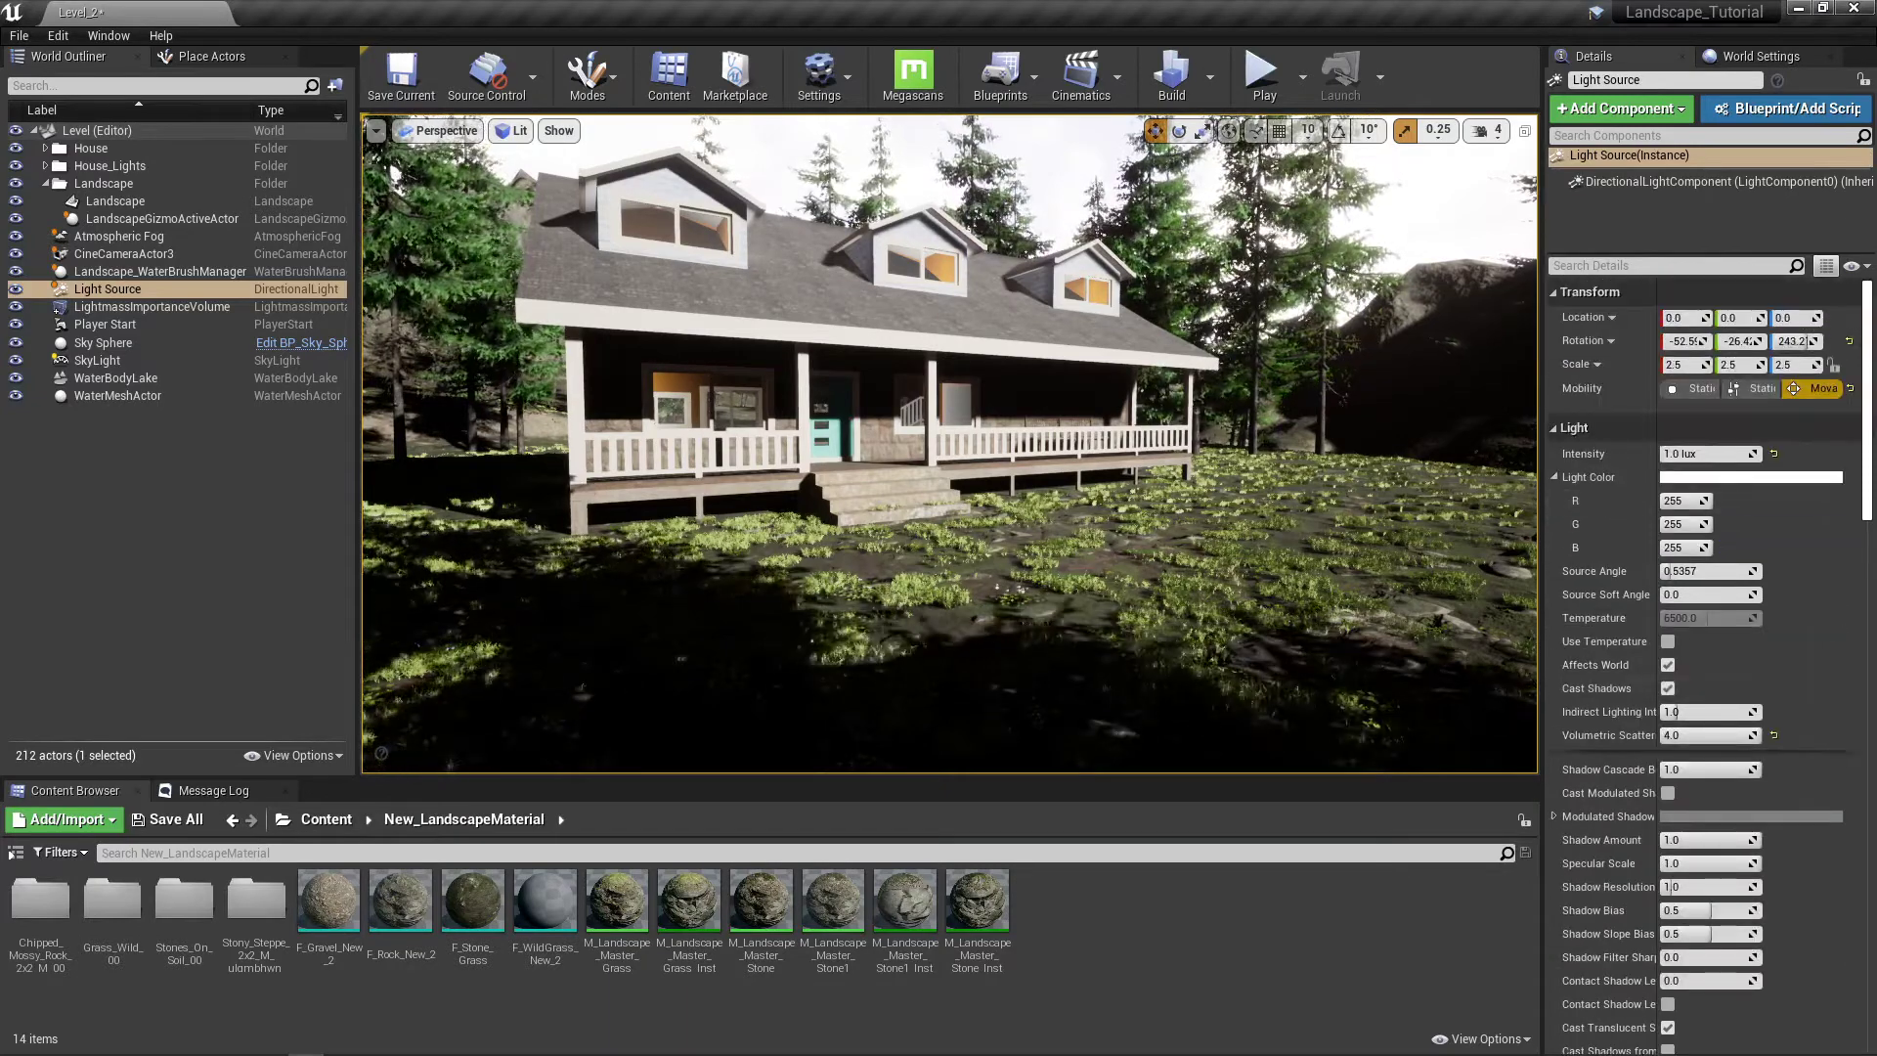
left_click(215, 361)
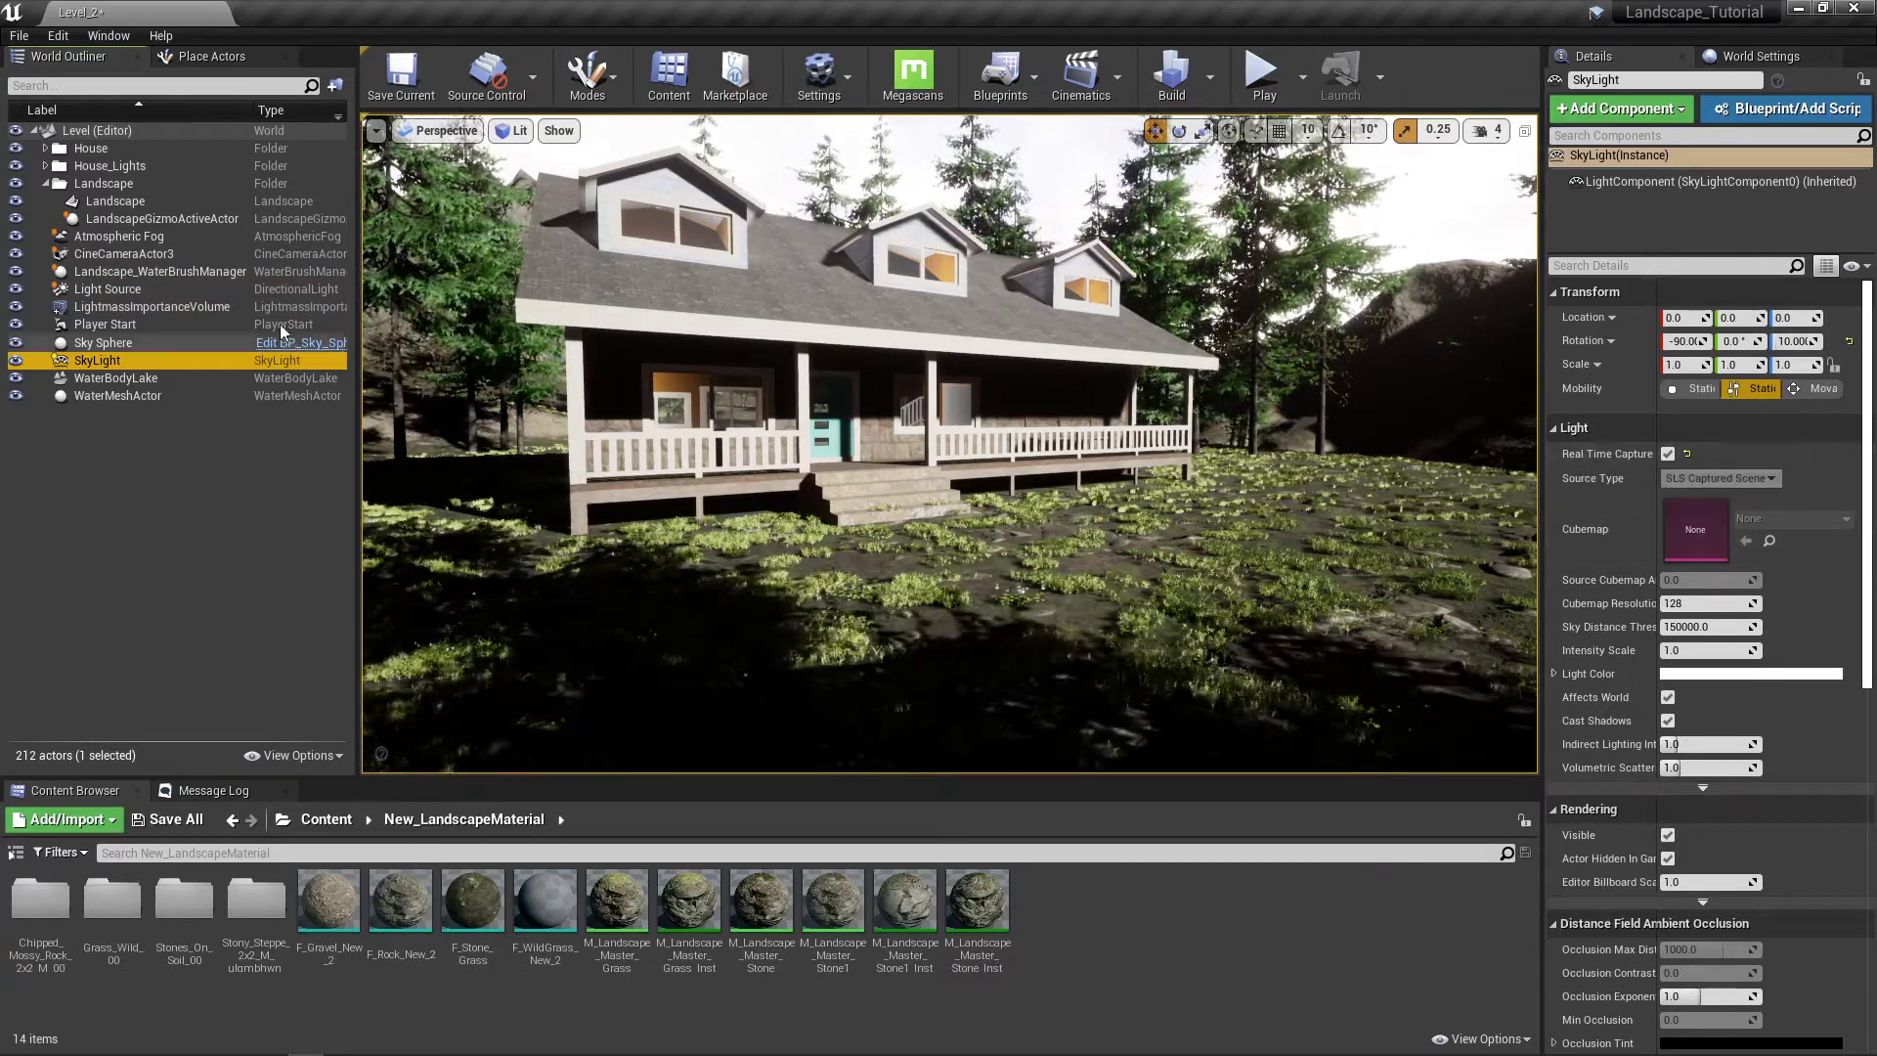
left_click(94, 294)
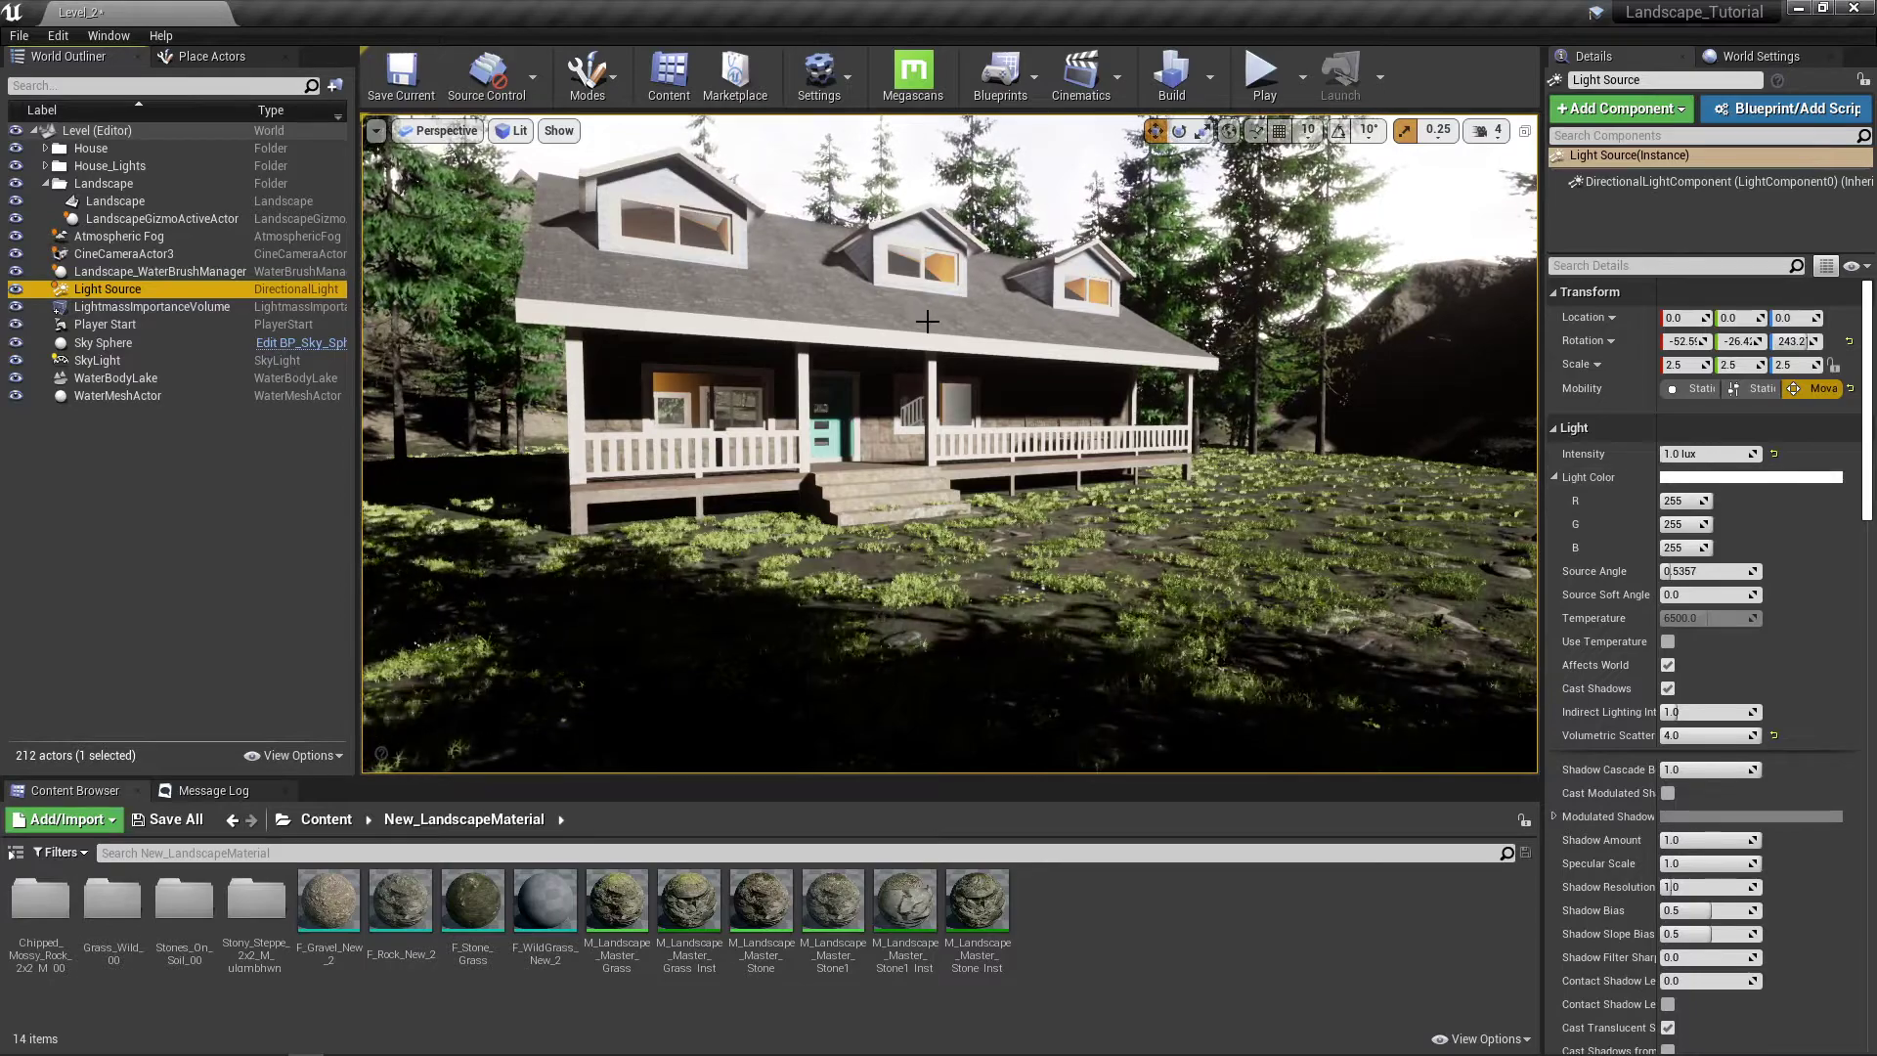
Step: Examine the Light Source's light, shadow and ray tracing options against the lighting around the house
right_click_drag(917, 310, 1065, 287)
scroll(1615, 573, "down", 2)
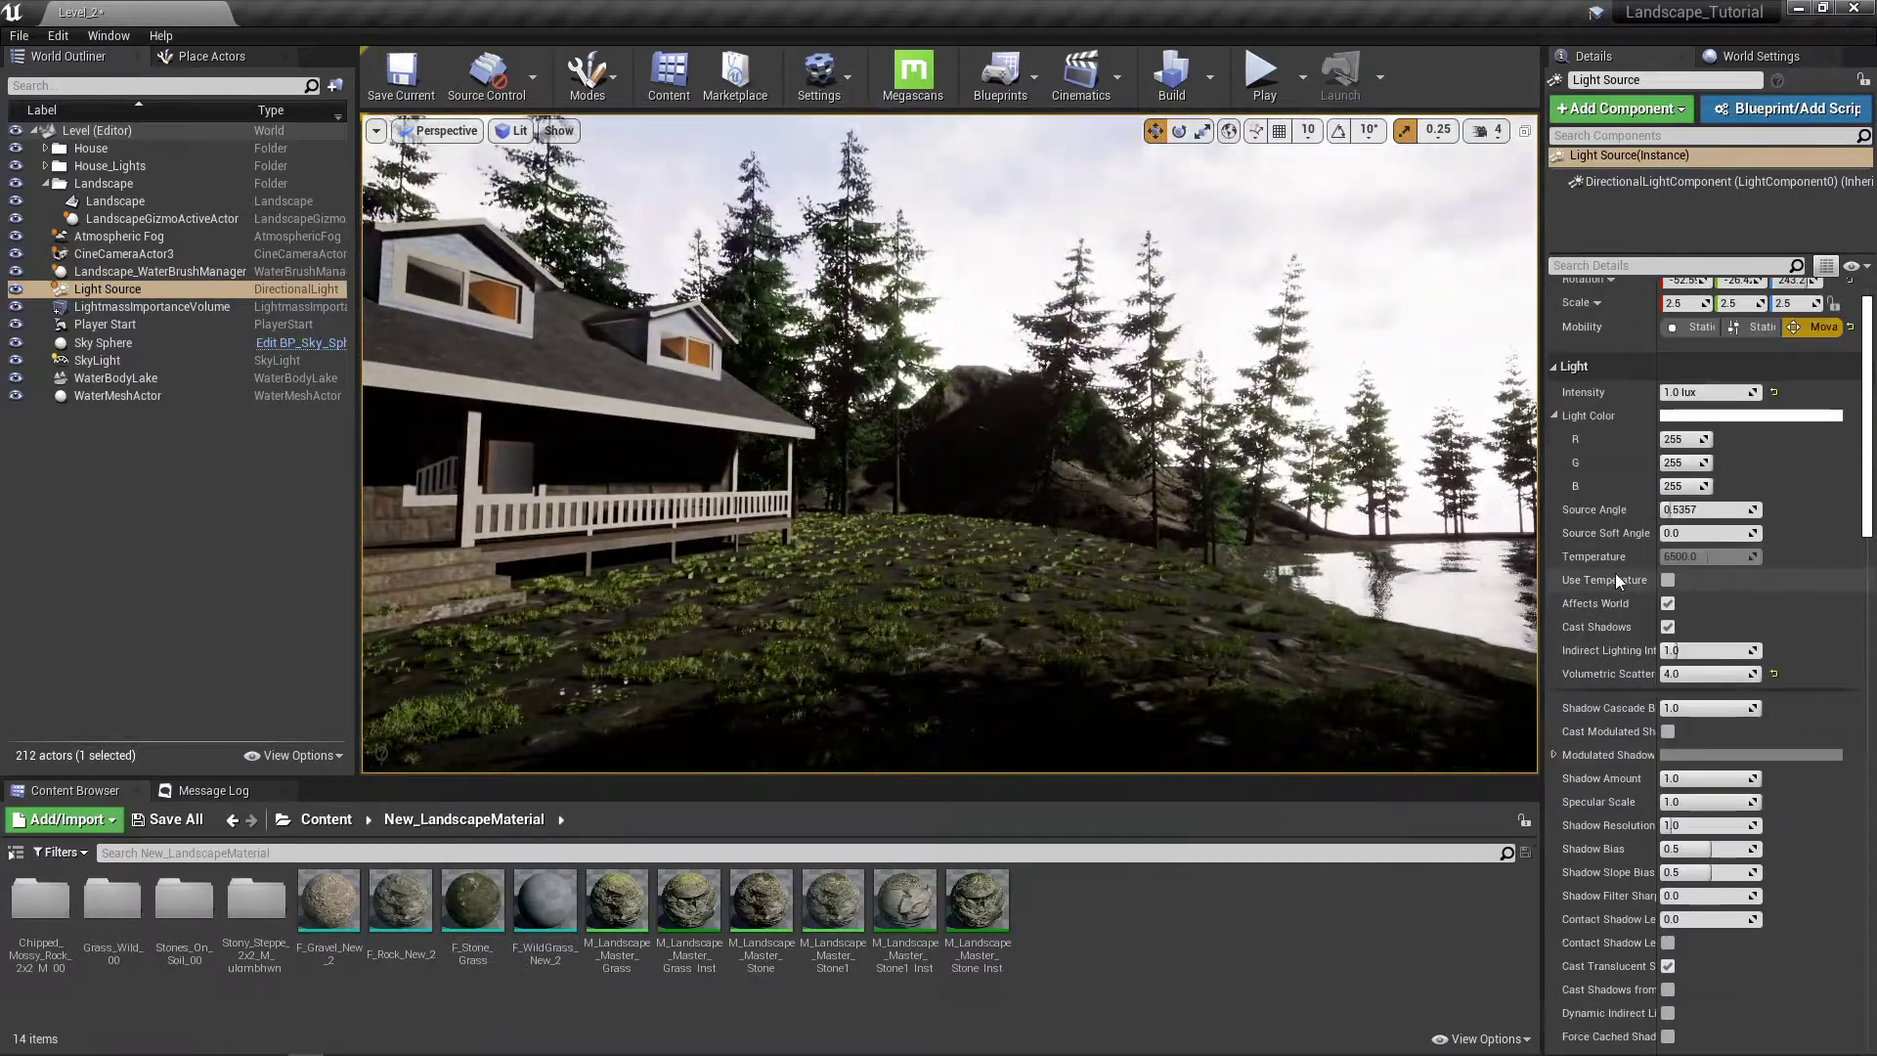
scroll(1616, 547, "down", 6)
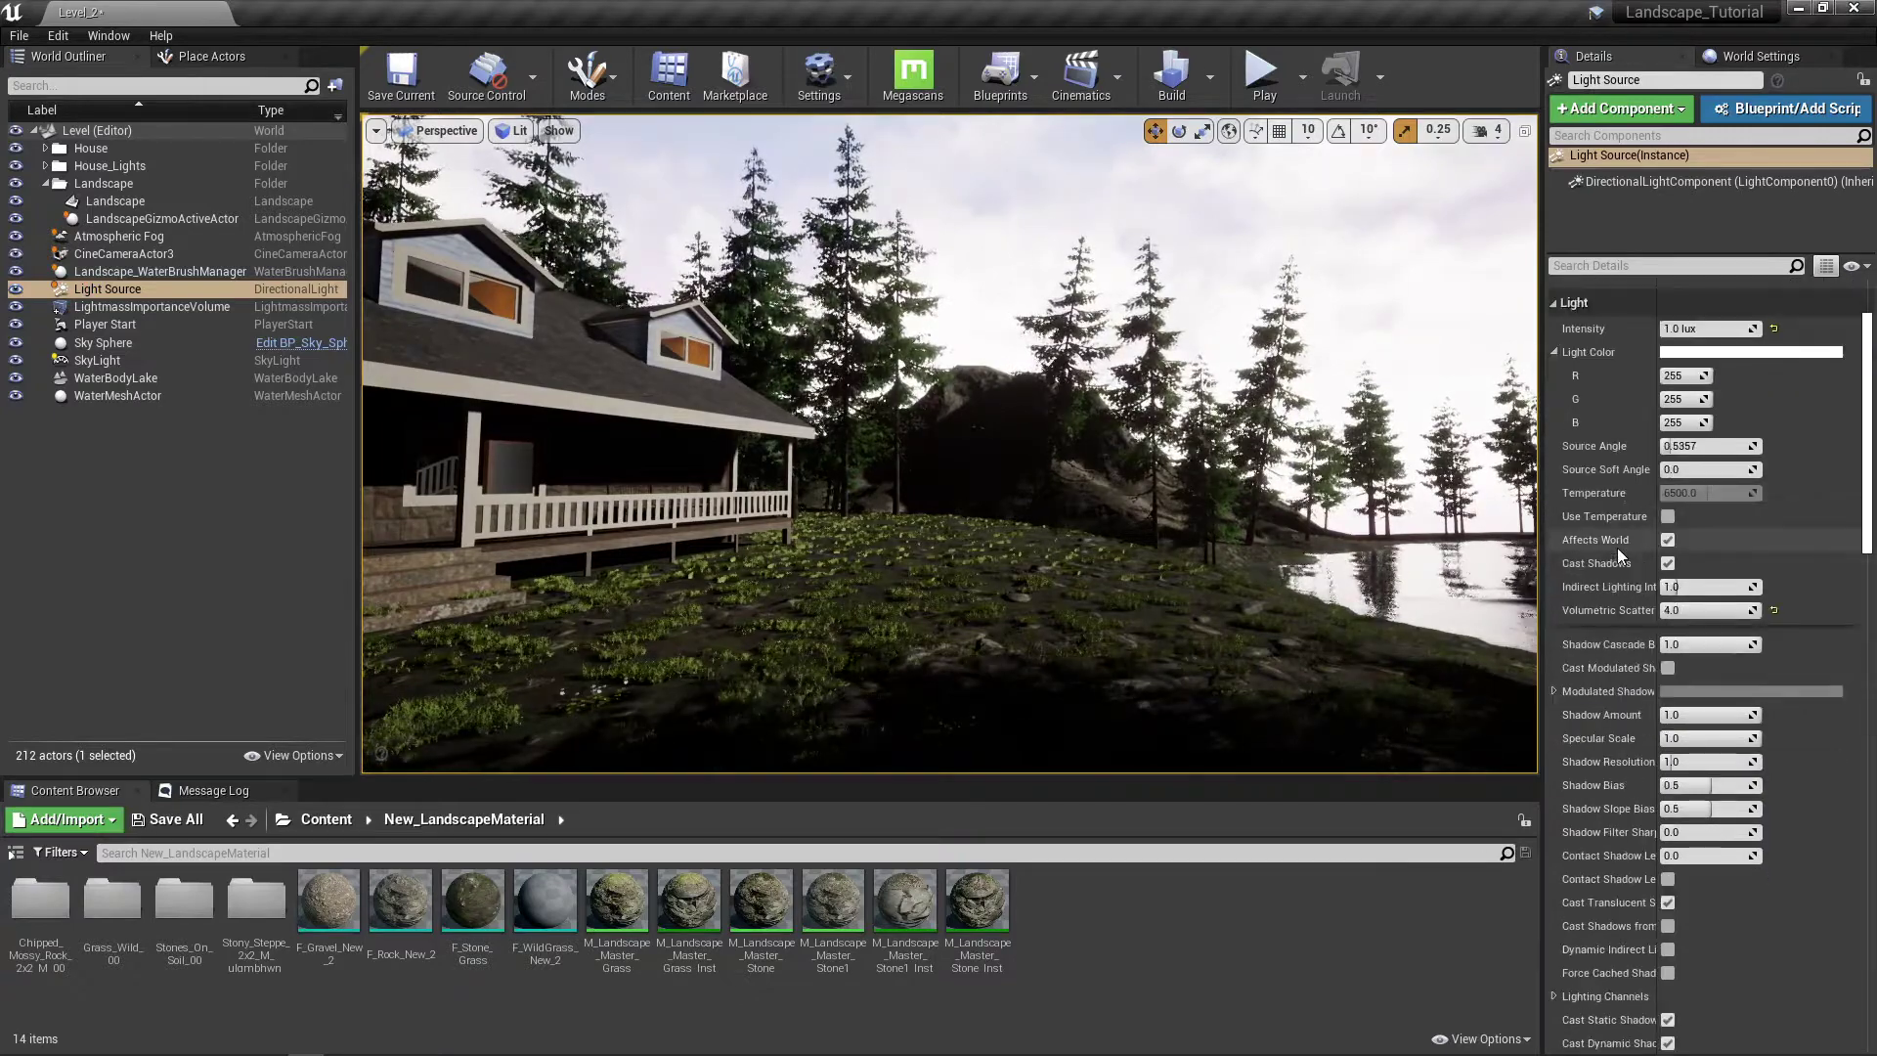
scroll(1617, 547, "down", 2)
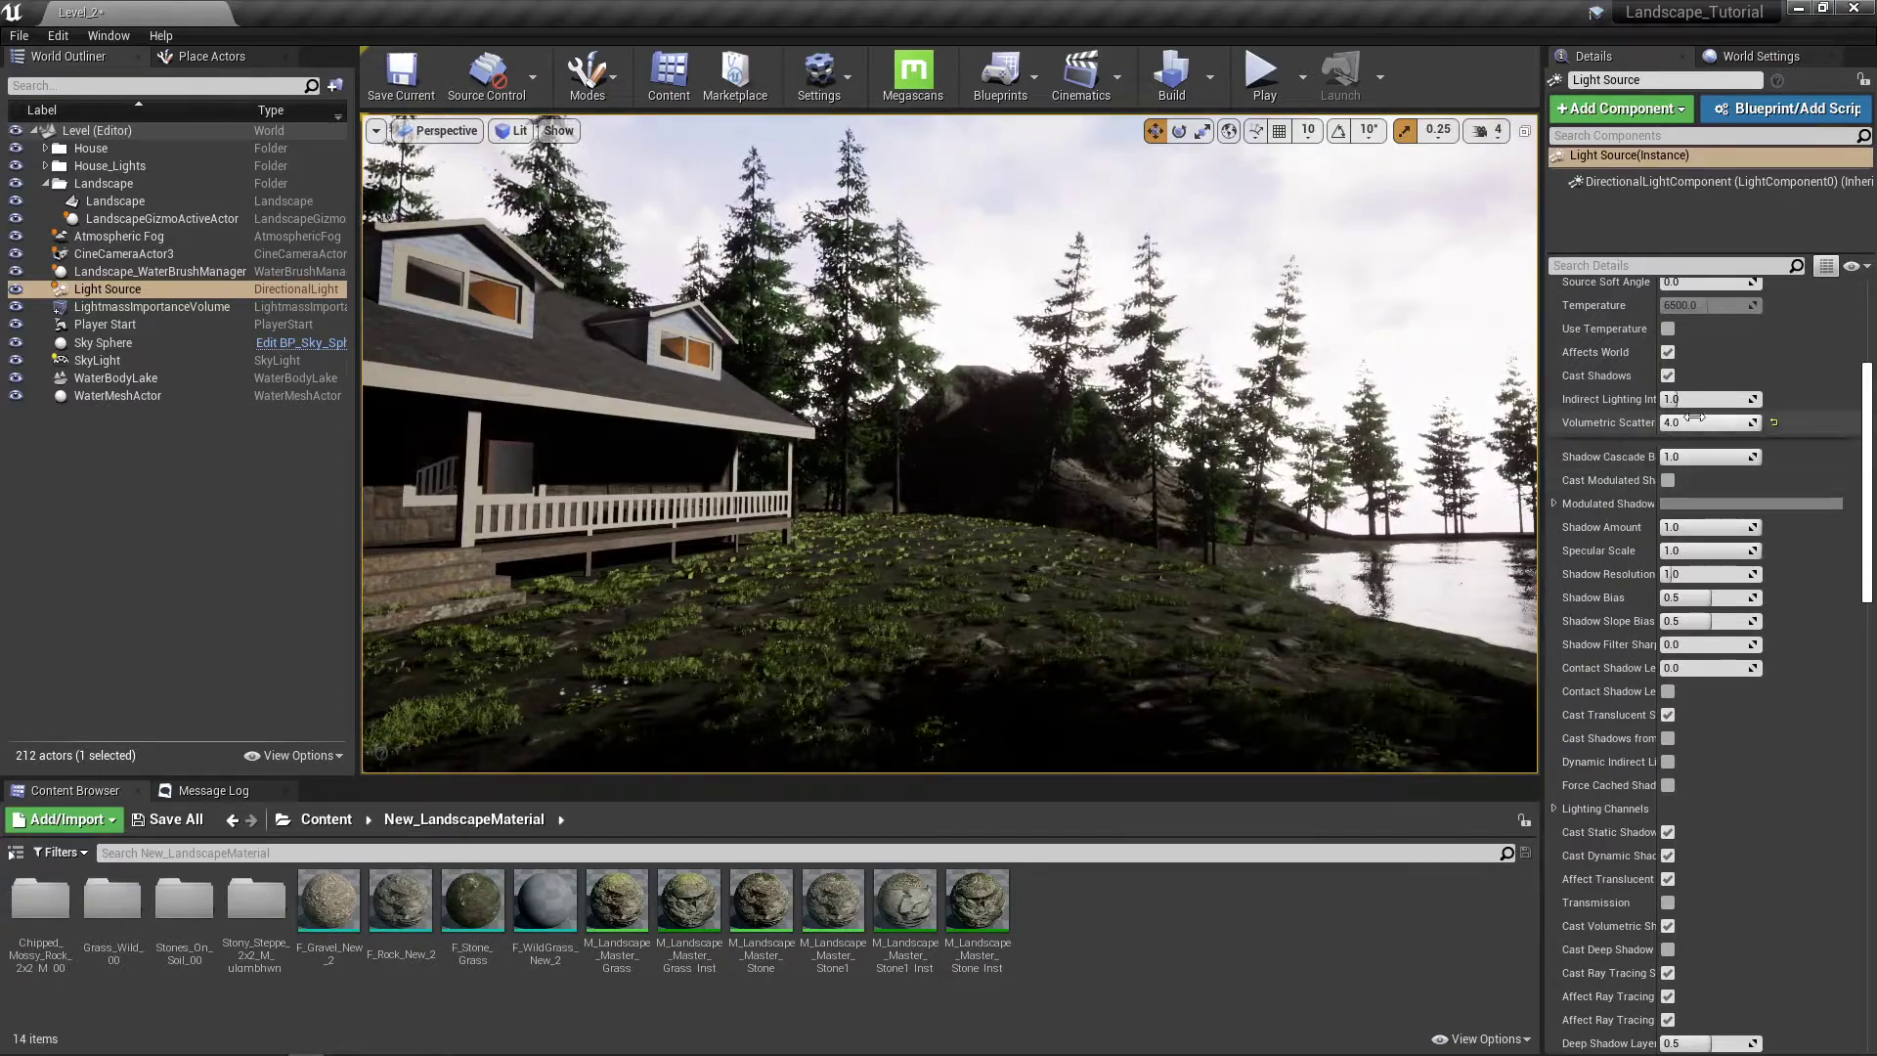
right_click_drag(1036, 445, 909, 448)
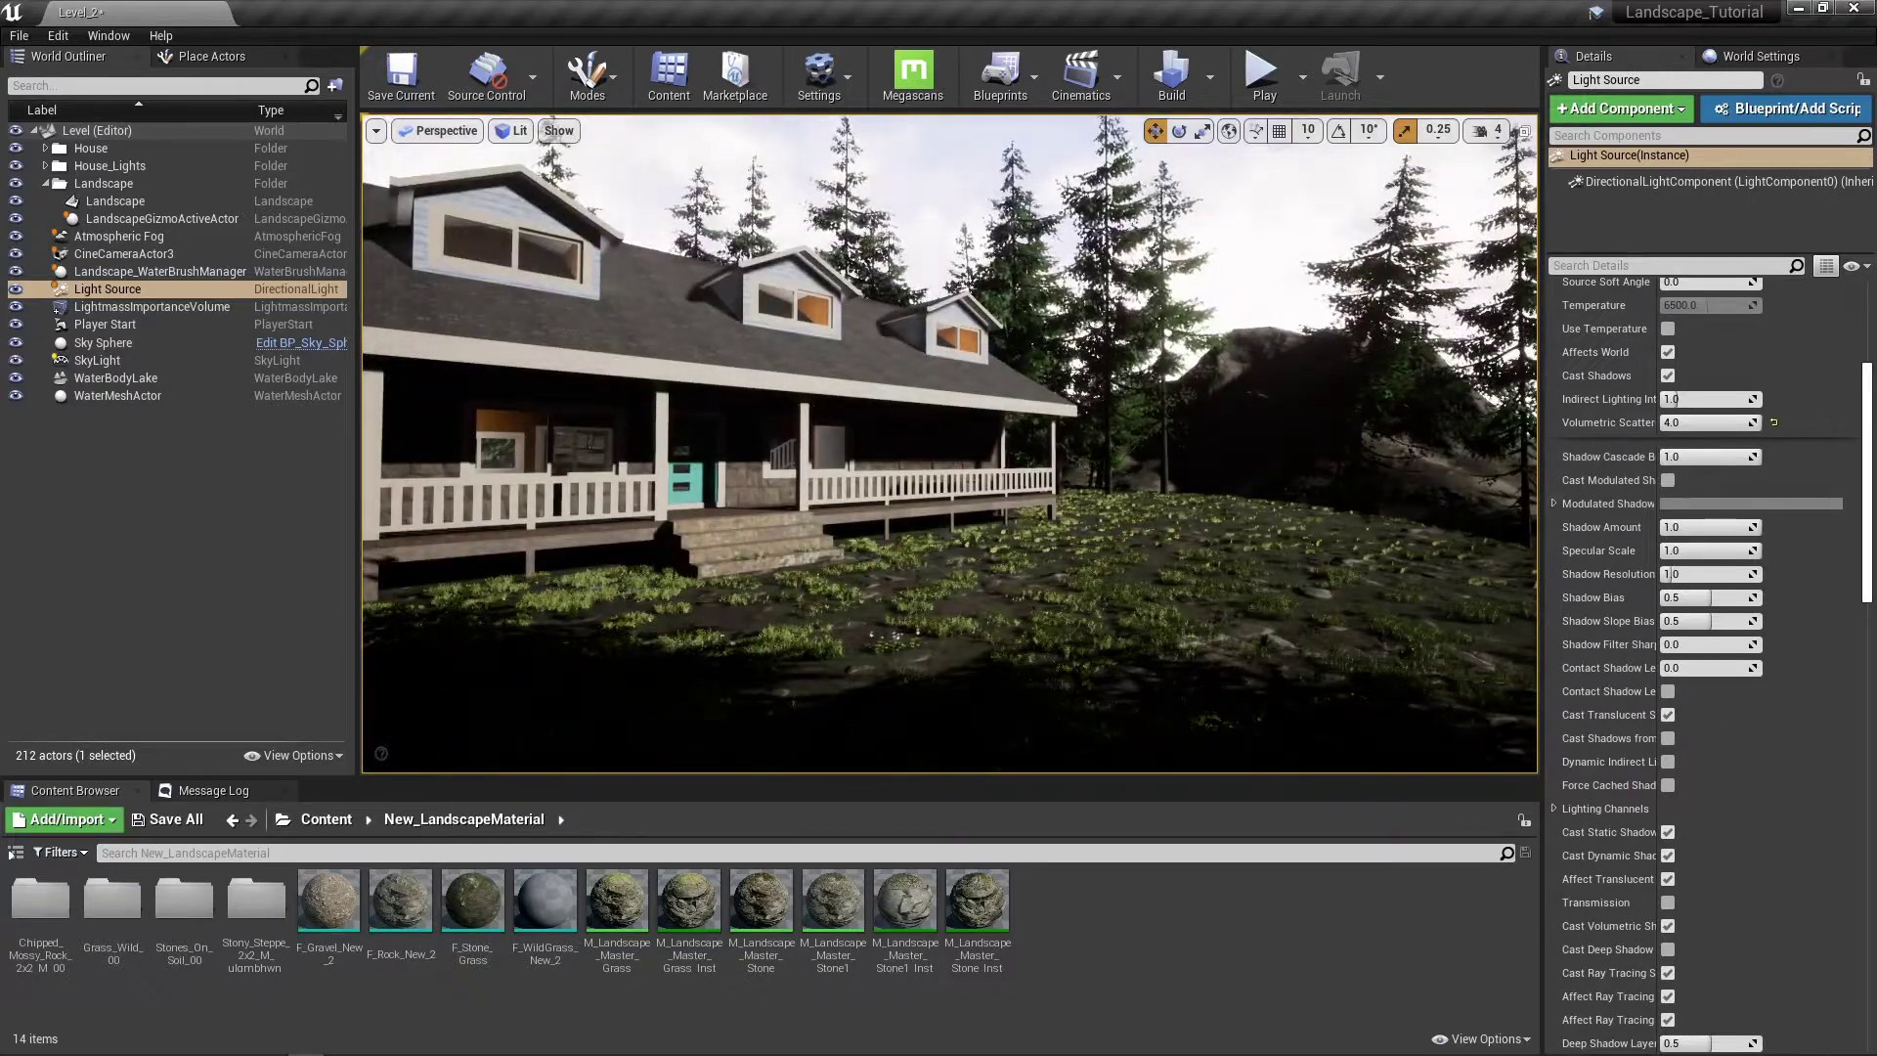
scroll(1667, 499, "down", 3)
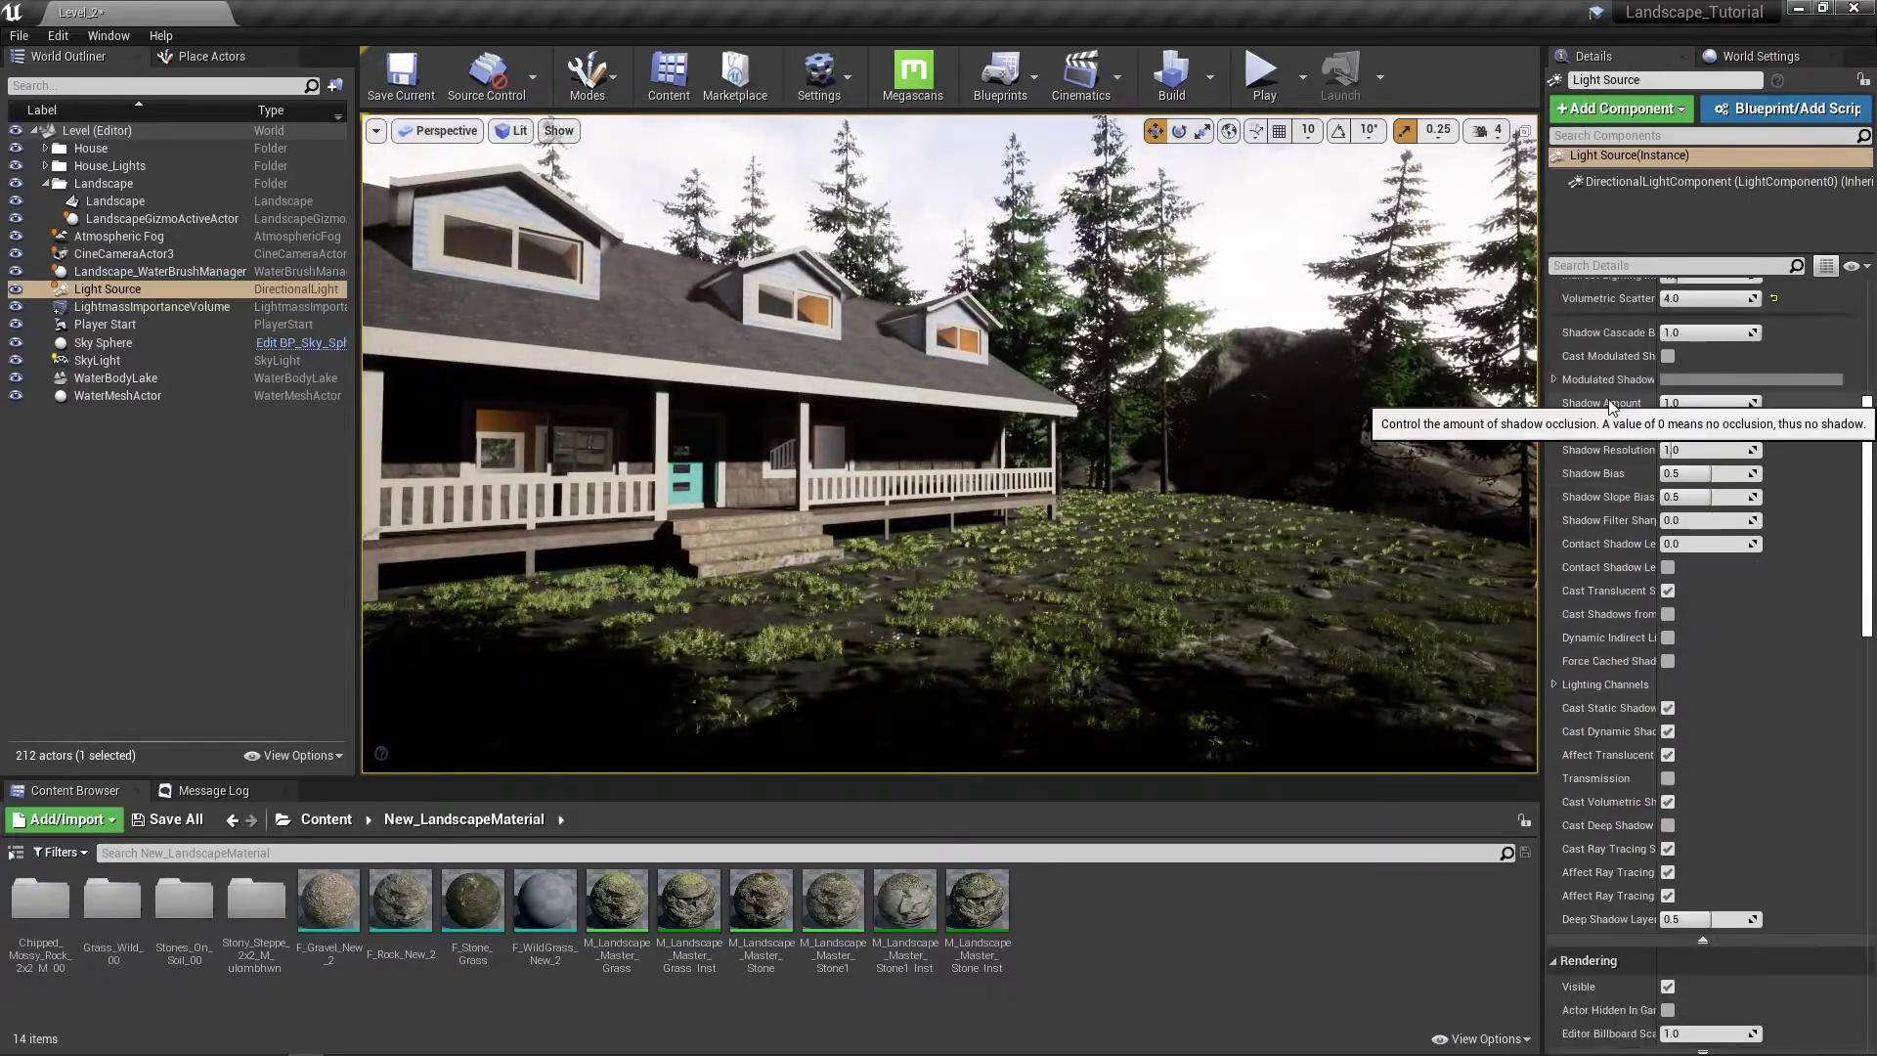
scroll(1611, 413, "down", 3)
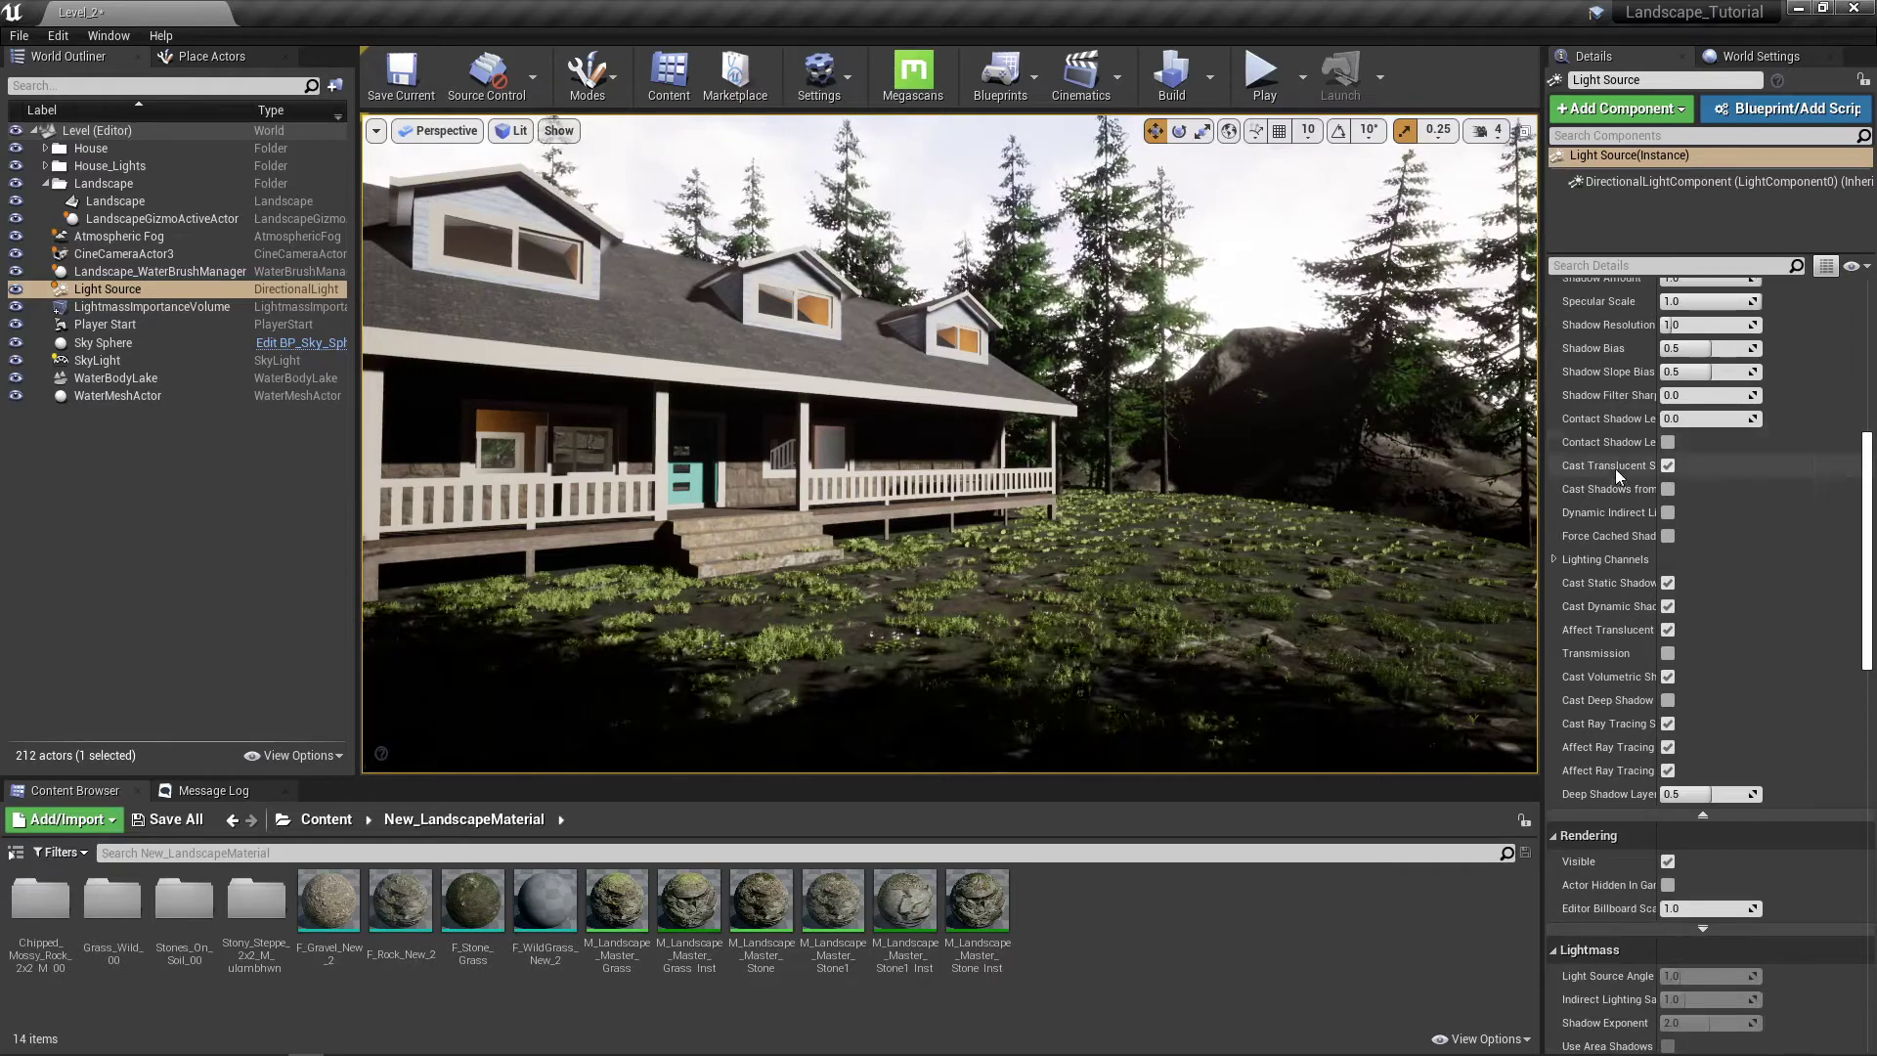
scroll(1603, 484, "down", 2)
scroll(1592, 479, "down", 2)
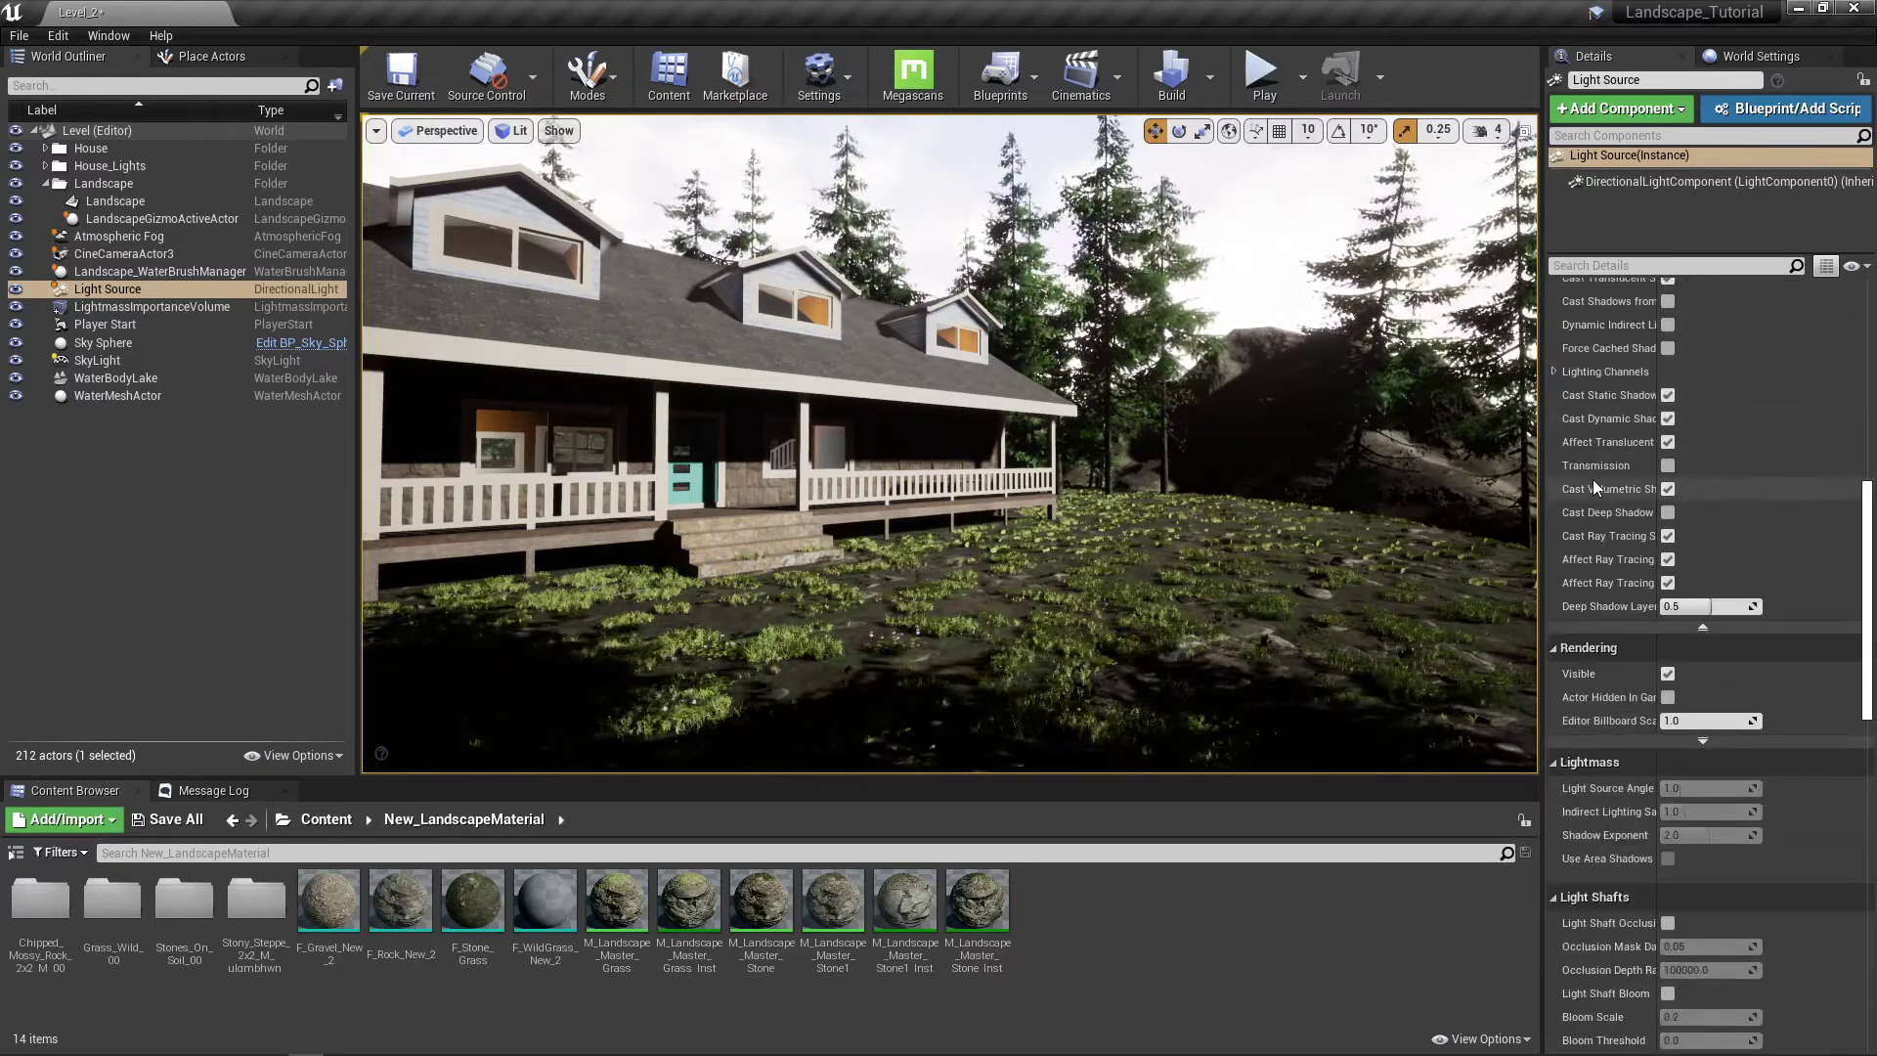
scroll(1605, 448, "up", 3)
scroll(1604, 448, "up", 2)
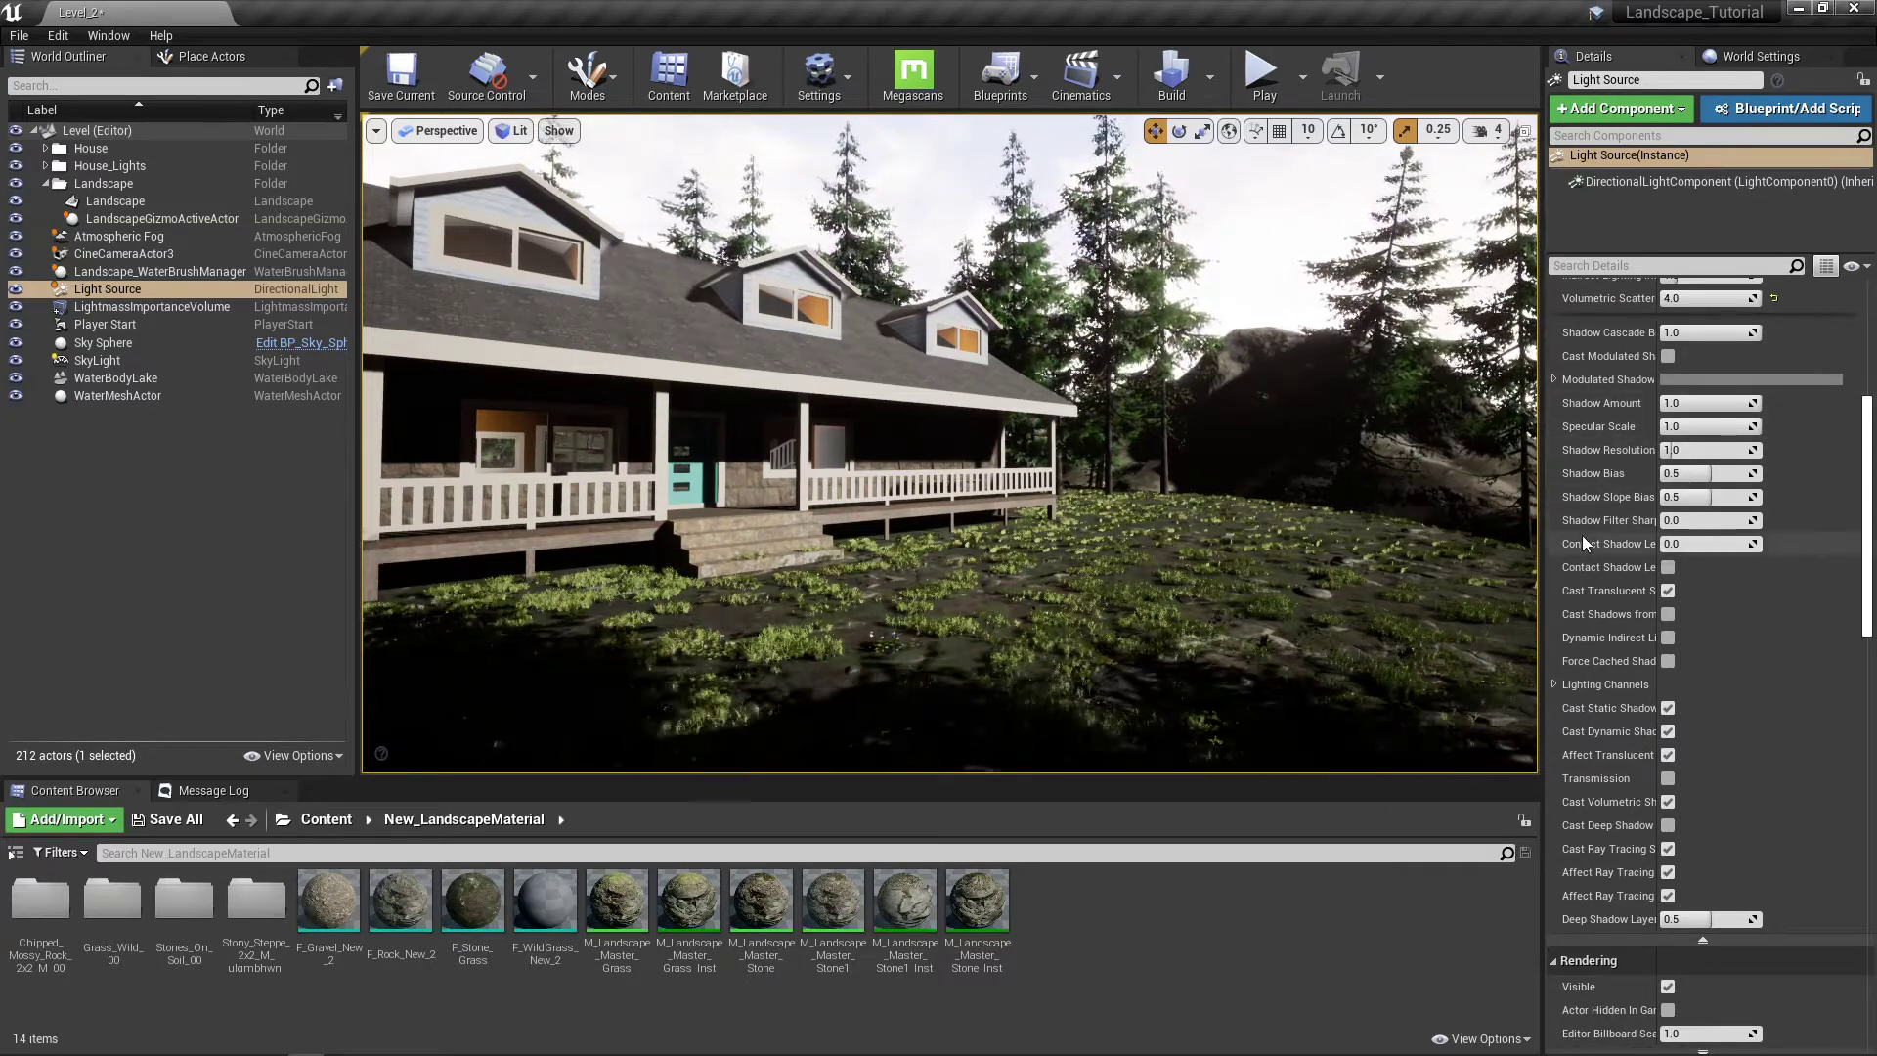
scroll(1584, 533, "down", 2)
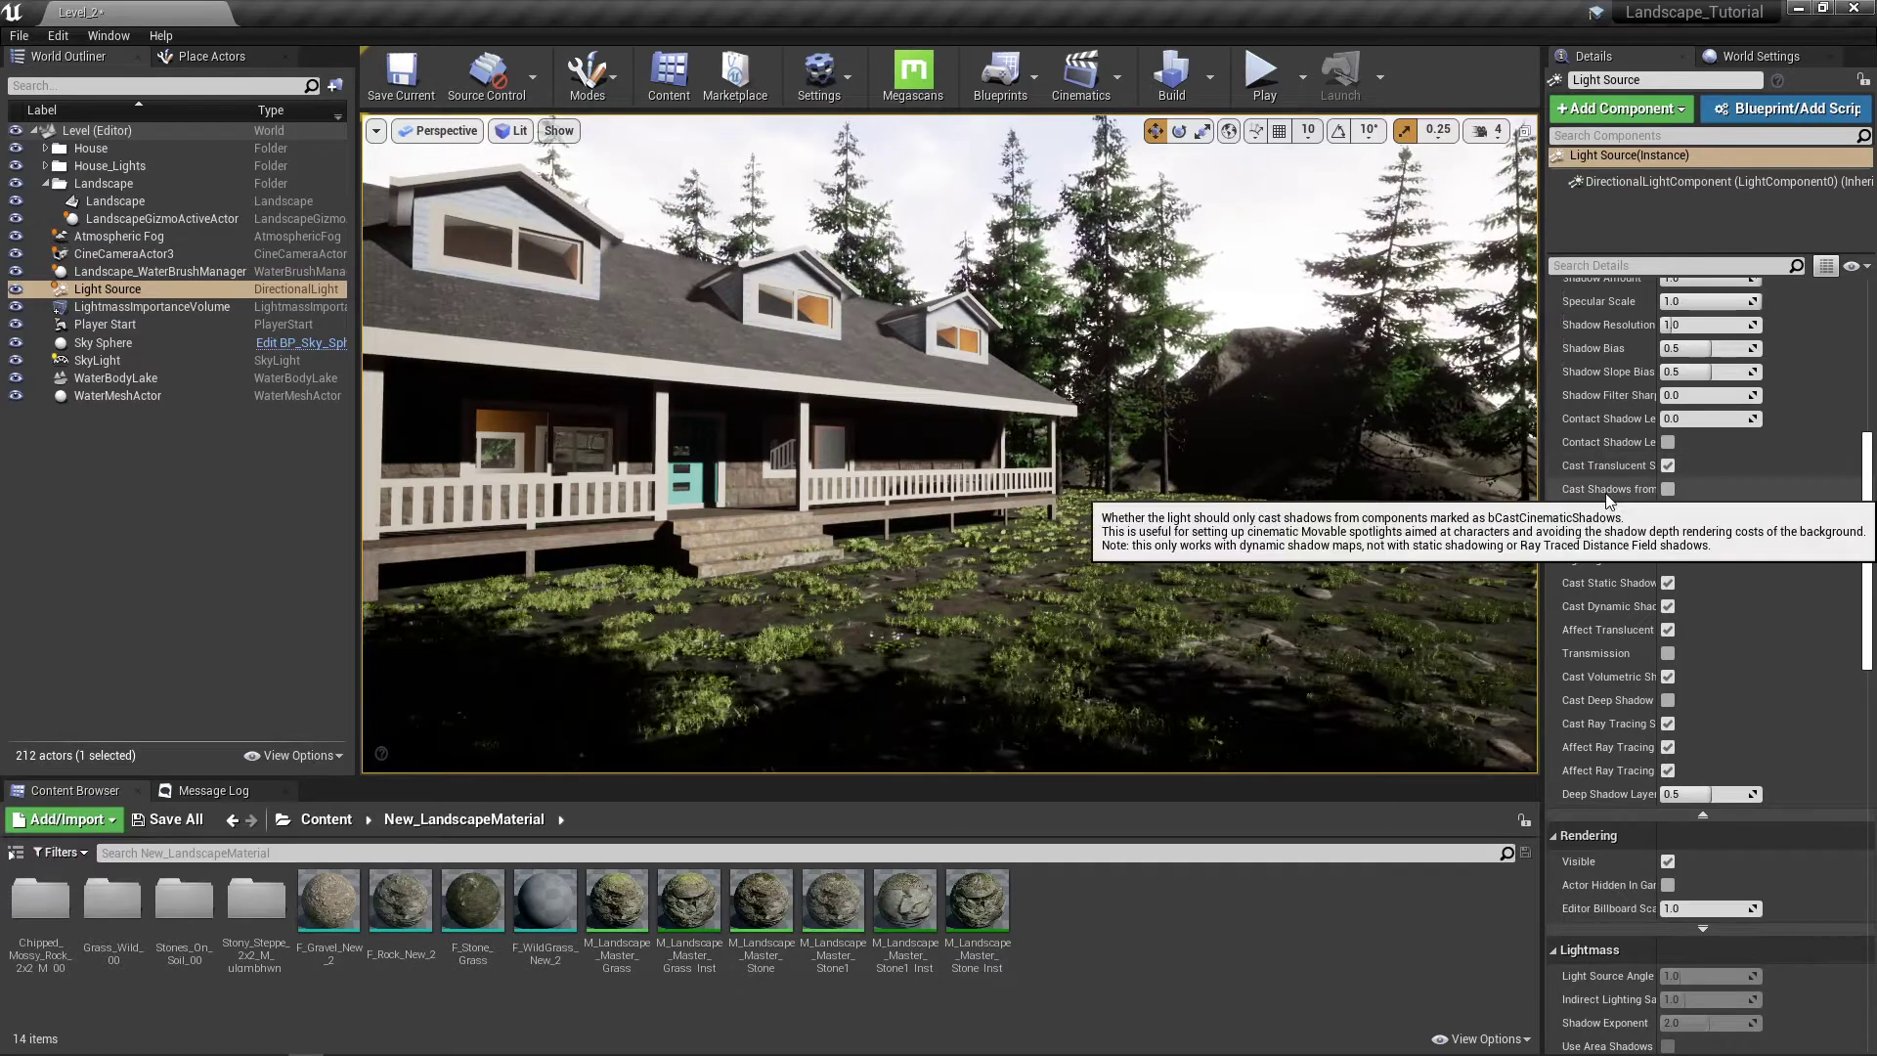
scroll(1605, 496, "down", 3)
scroll(1605, 496, "down", 1)
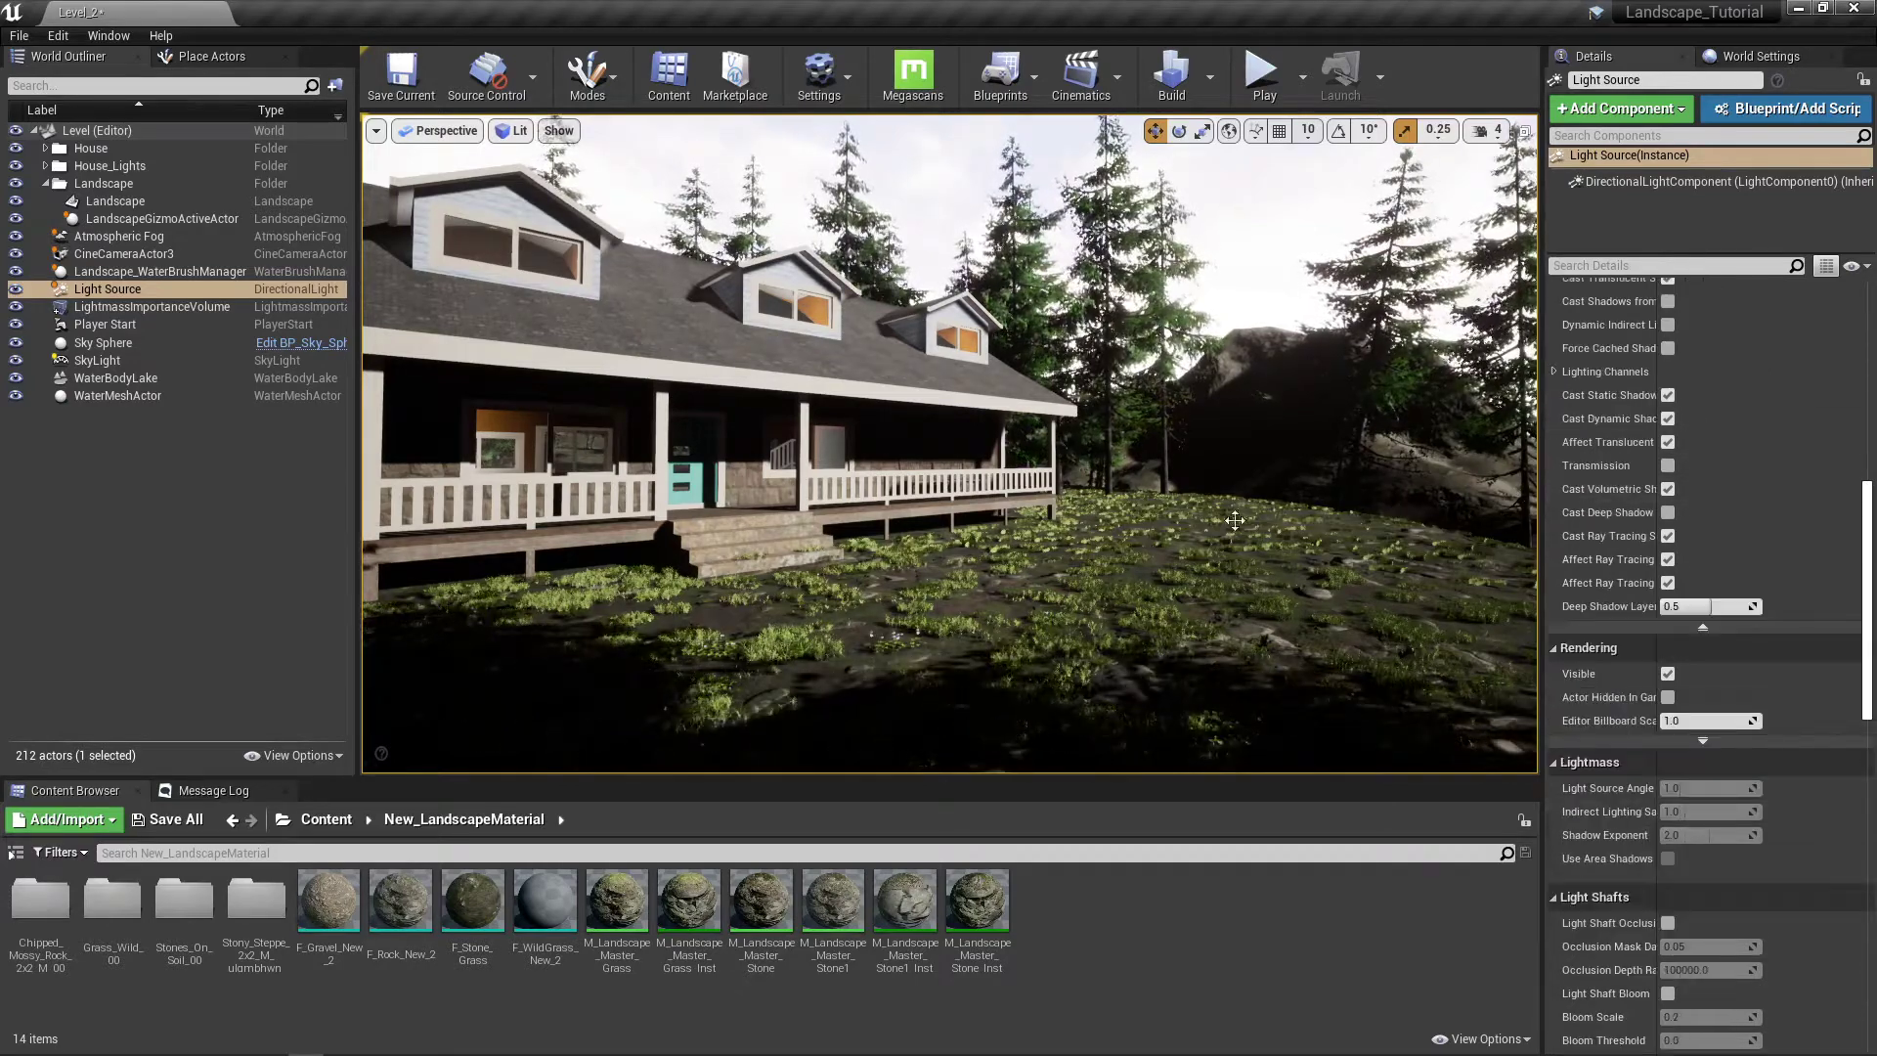
right_click_drag(952, 574, 801, 572)
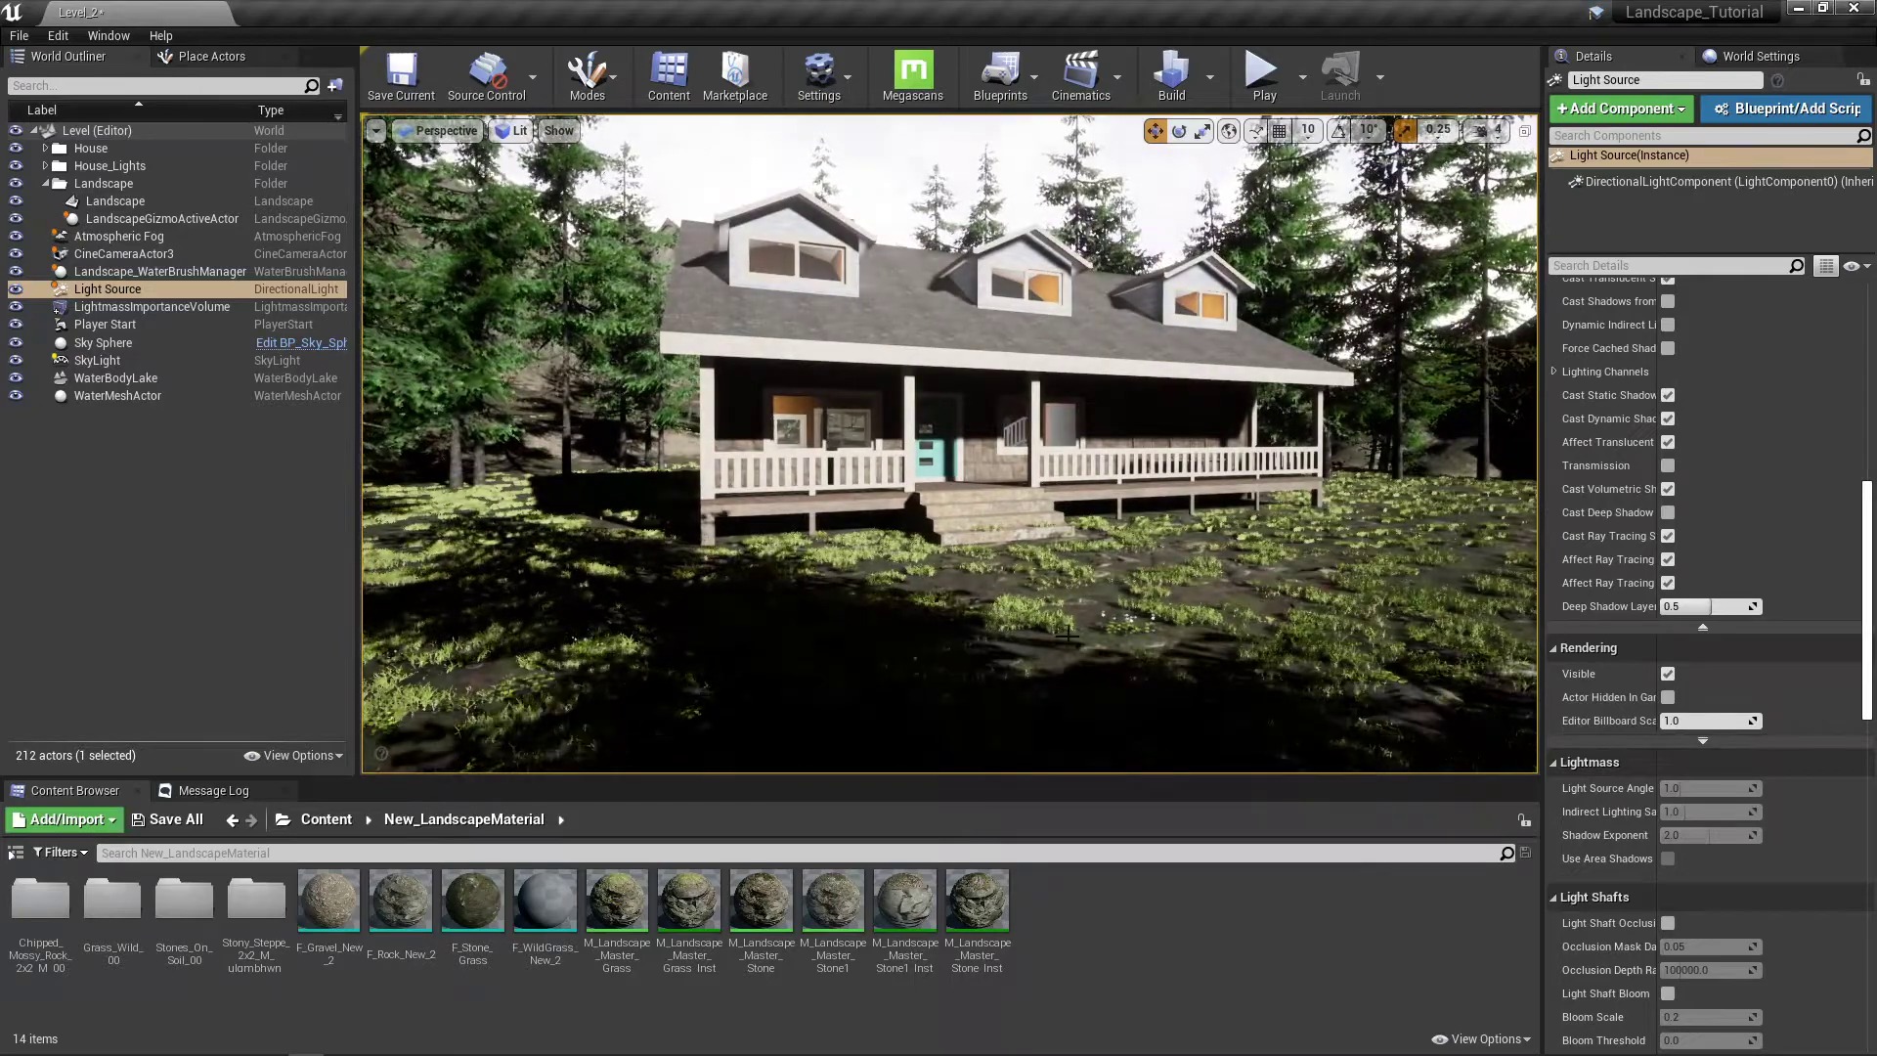
right_click_drag(801, 572, 973, 567)
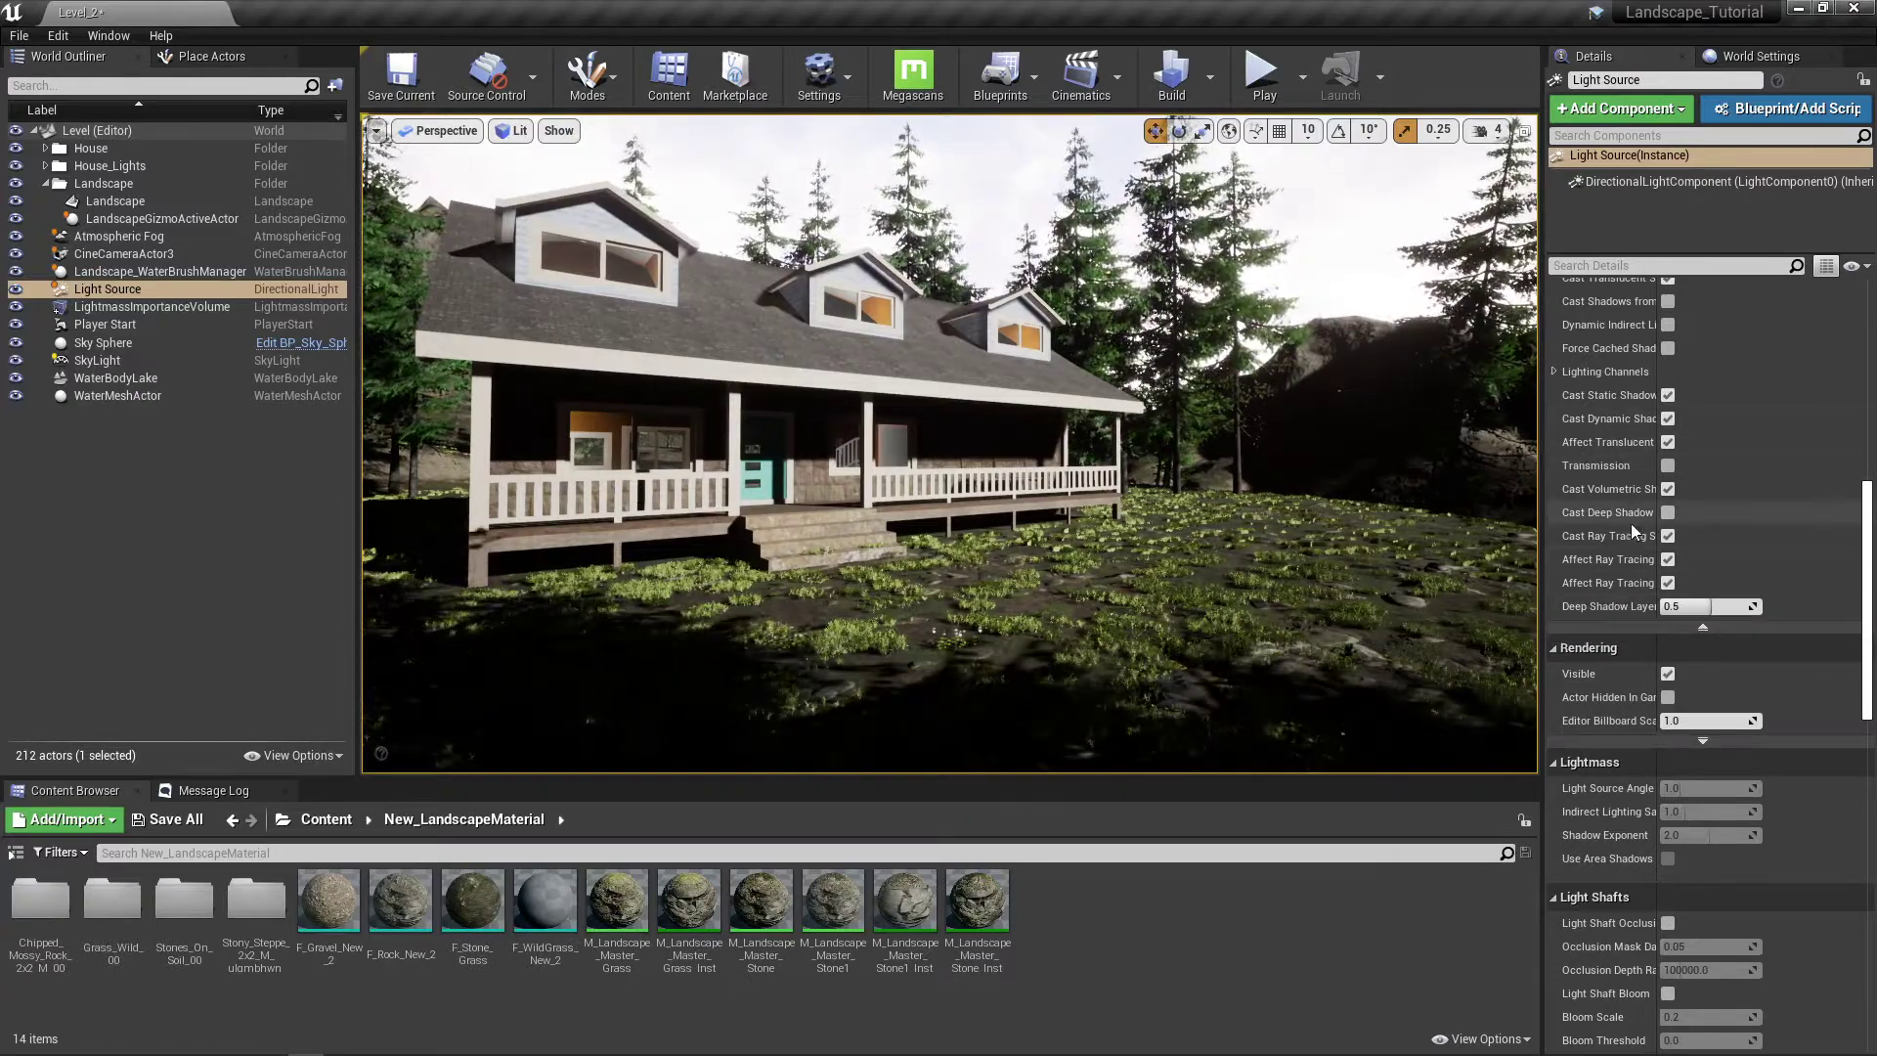
Step: Try Light Shaft Occlusion on the Light Source, check its effect around the lake and house, and switch it back off
scroll(1631, 524, "down", 2)
scroll(1593, 493, "down", 2)
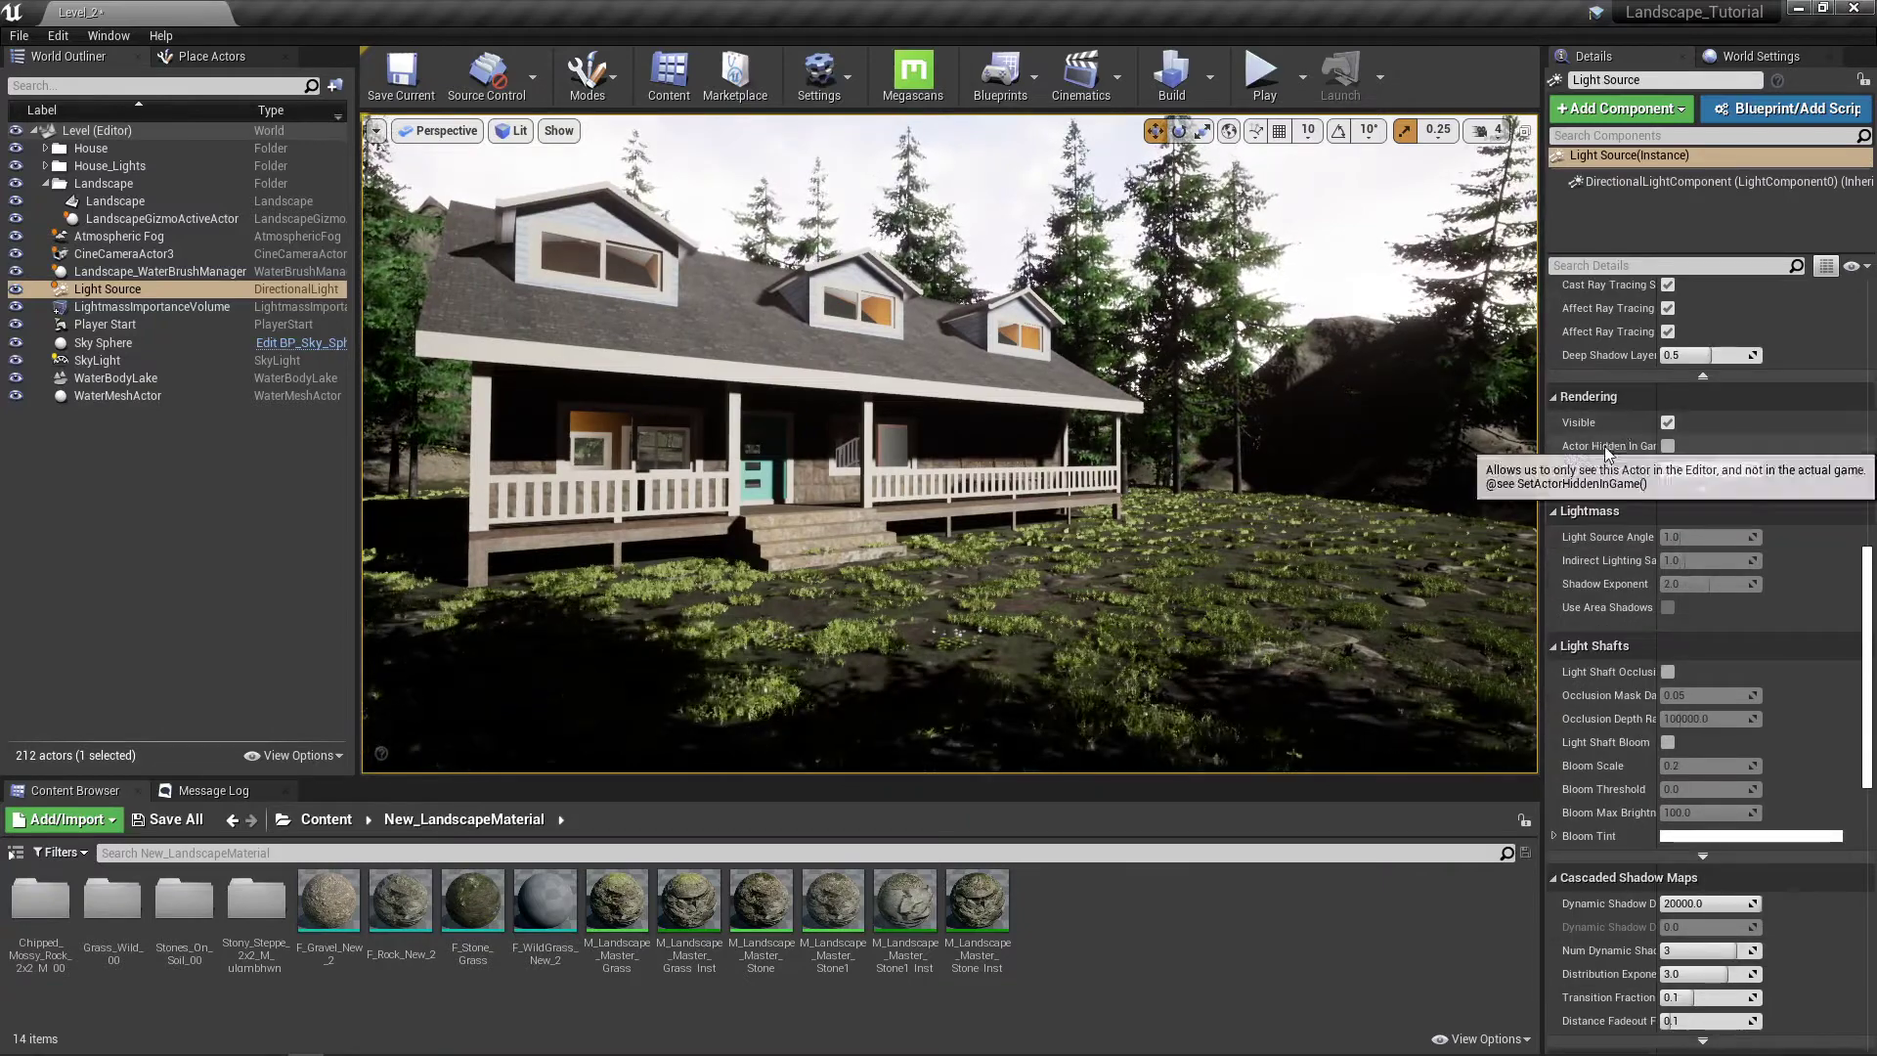
scroll(1595, 464, "down", 1)
scroll(1587, 472, "down", 1)
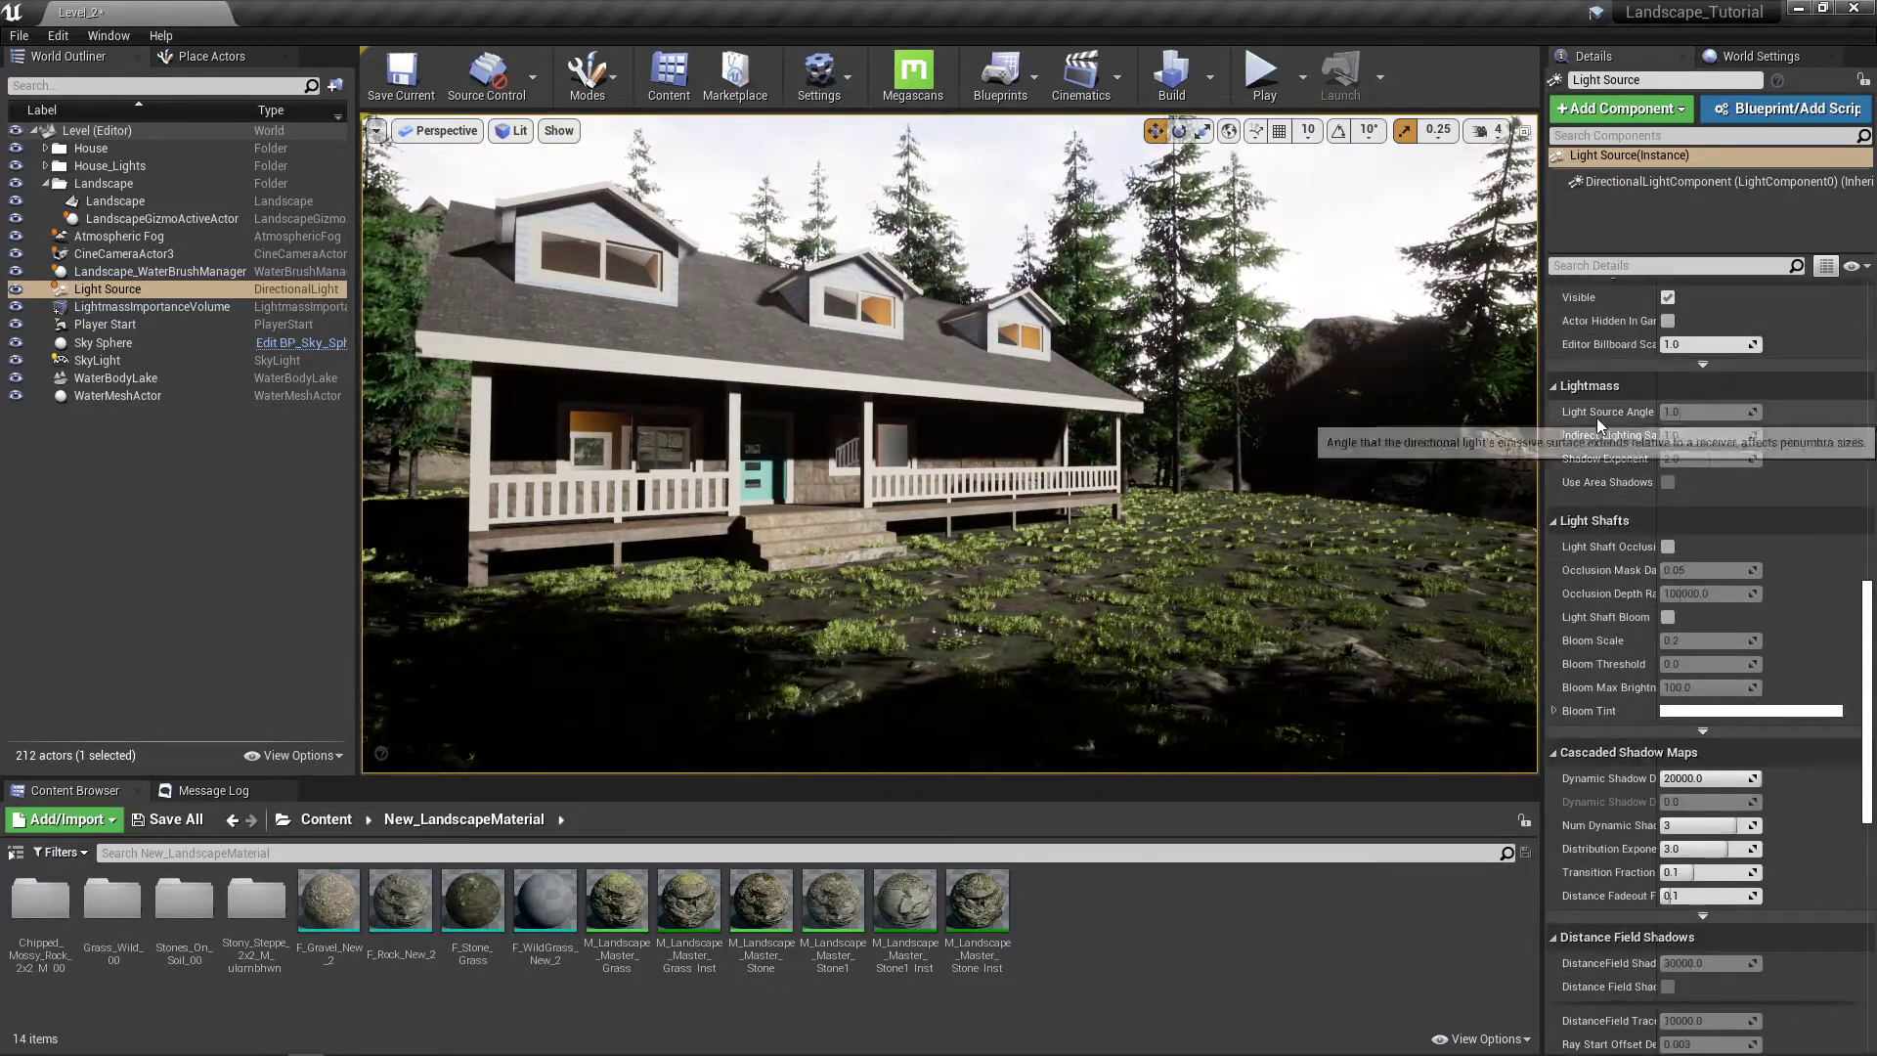
scroll(1593, 490, "down", 1)
scroll(1590, 493, "down", 1)
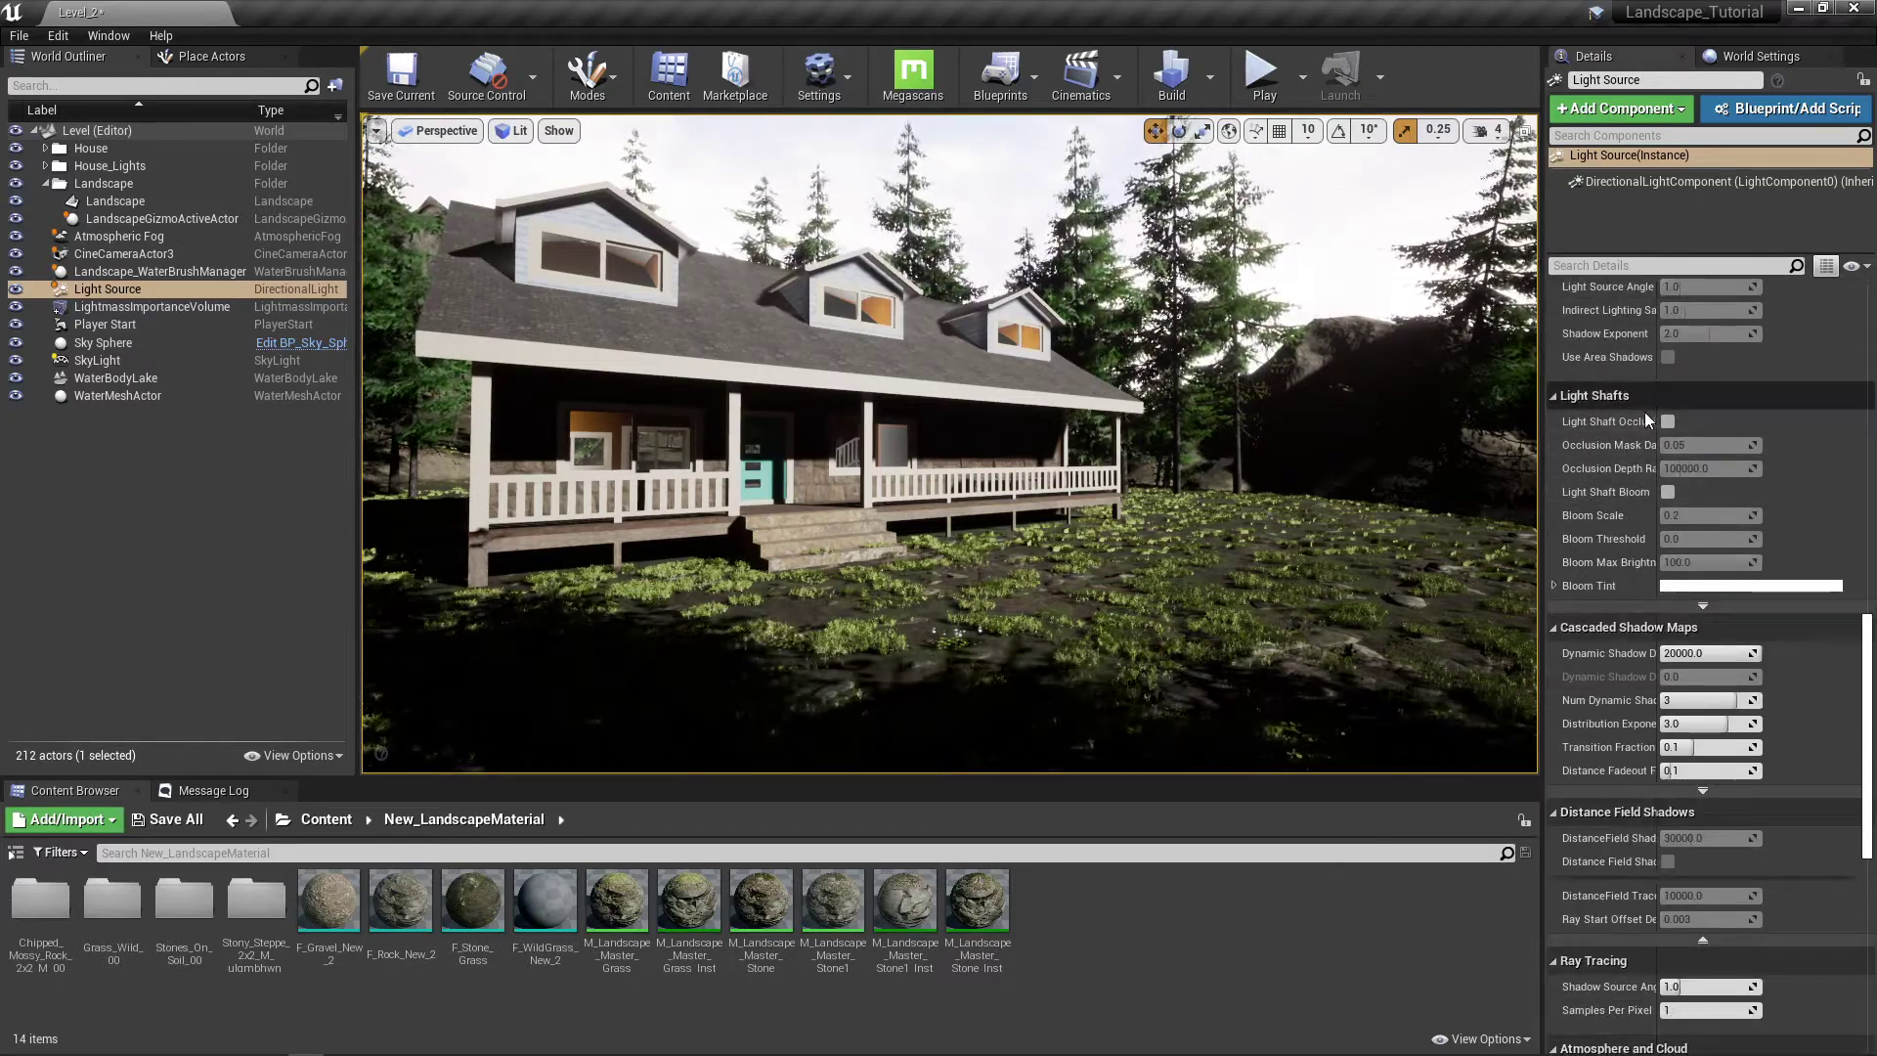
left_click(1667, 420)
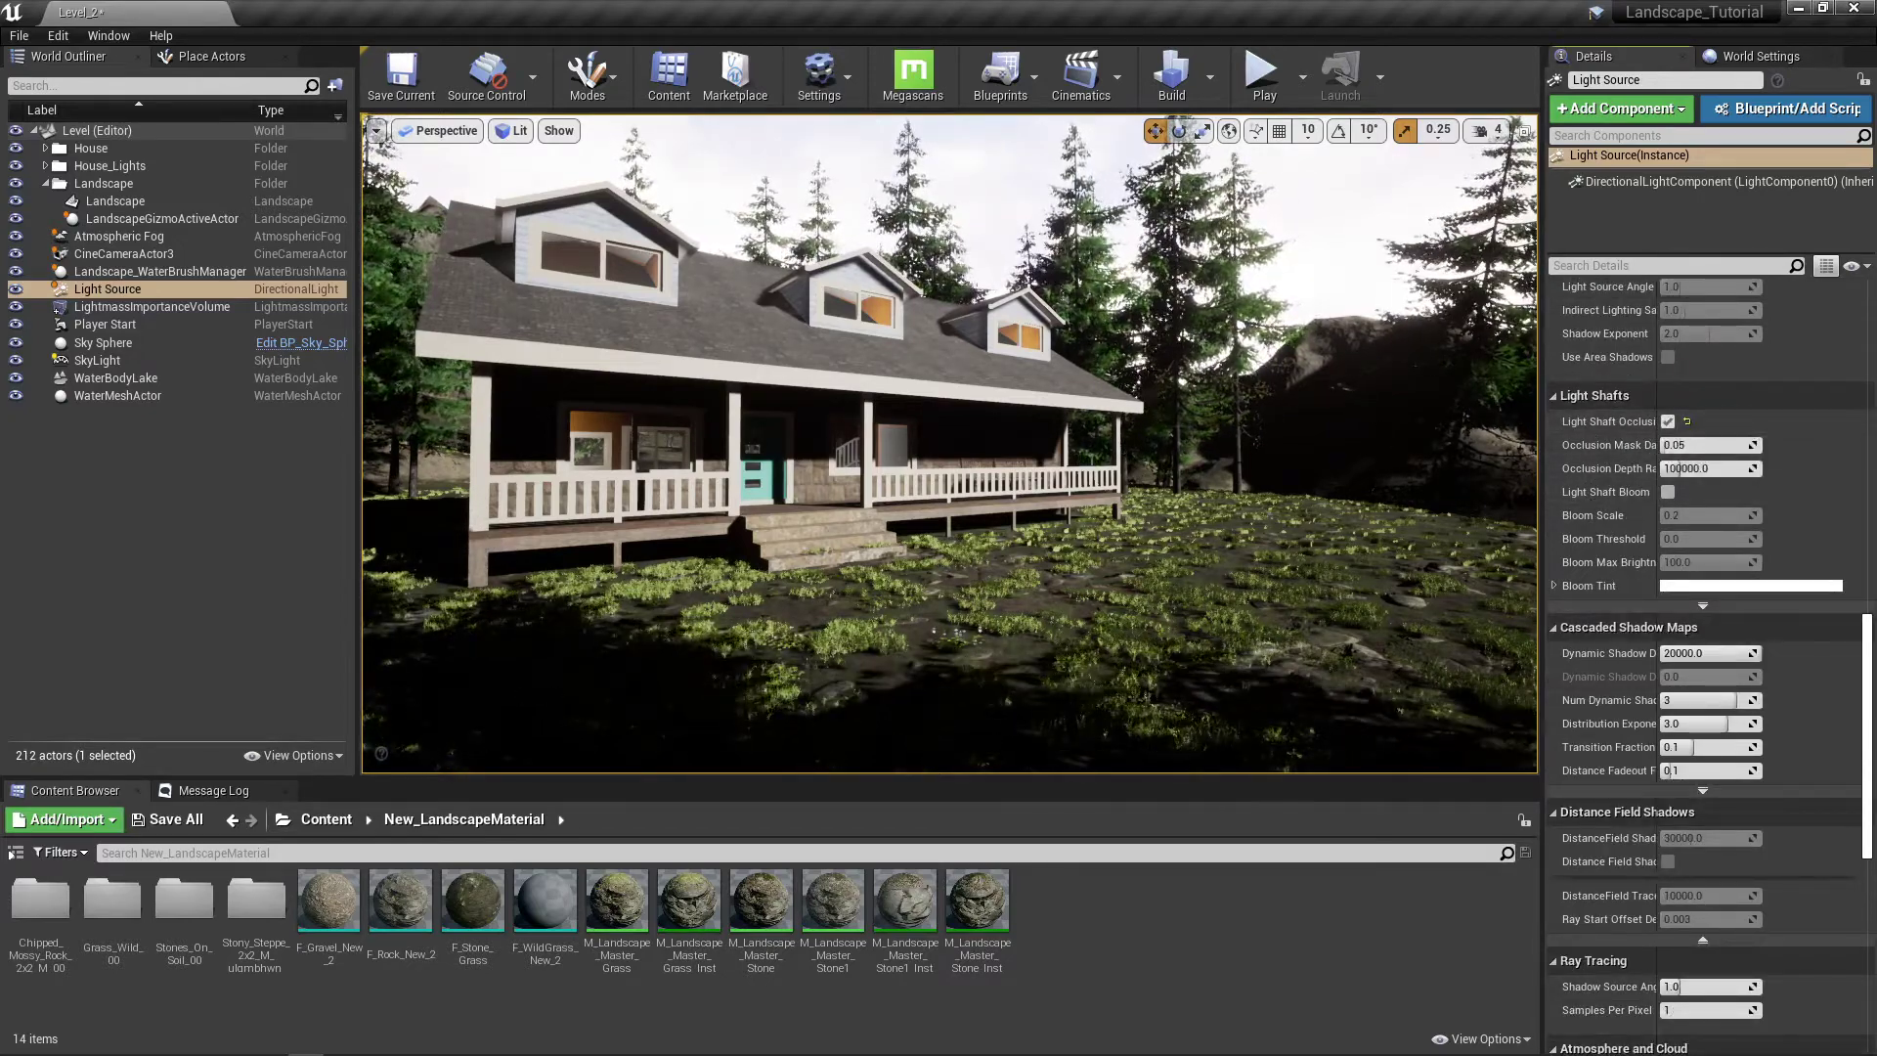
right_click_drag(1270, 459, 1447, 467)
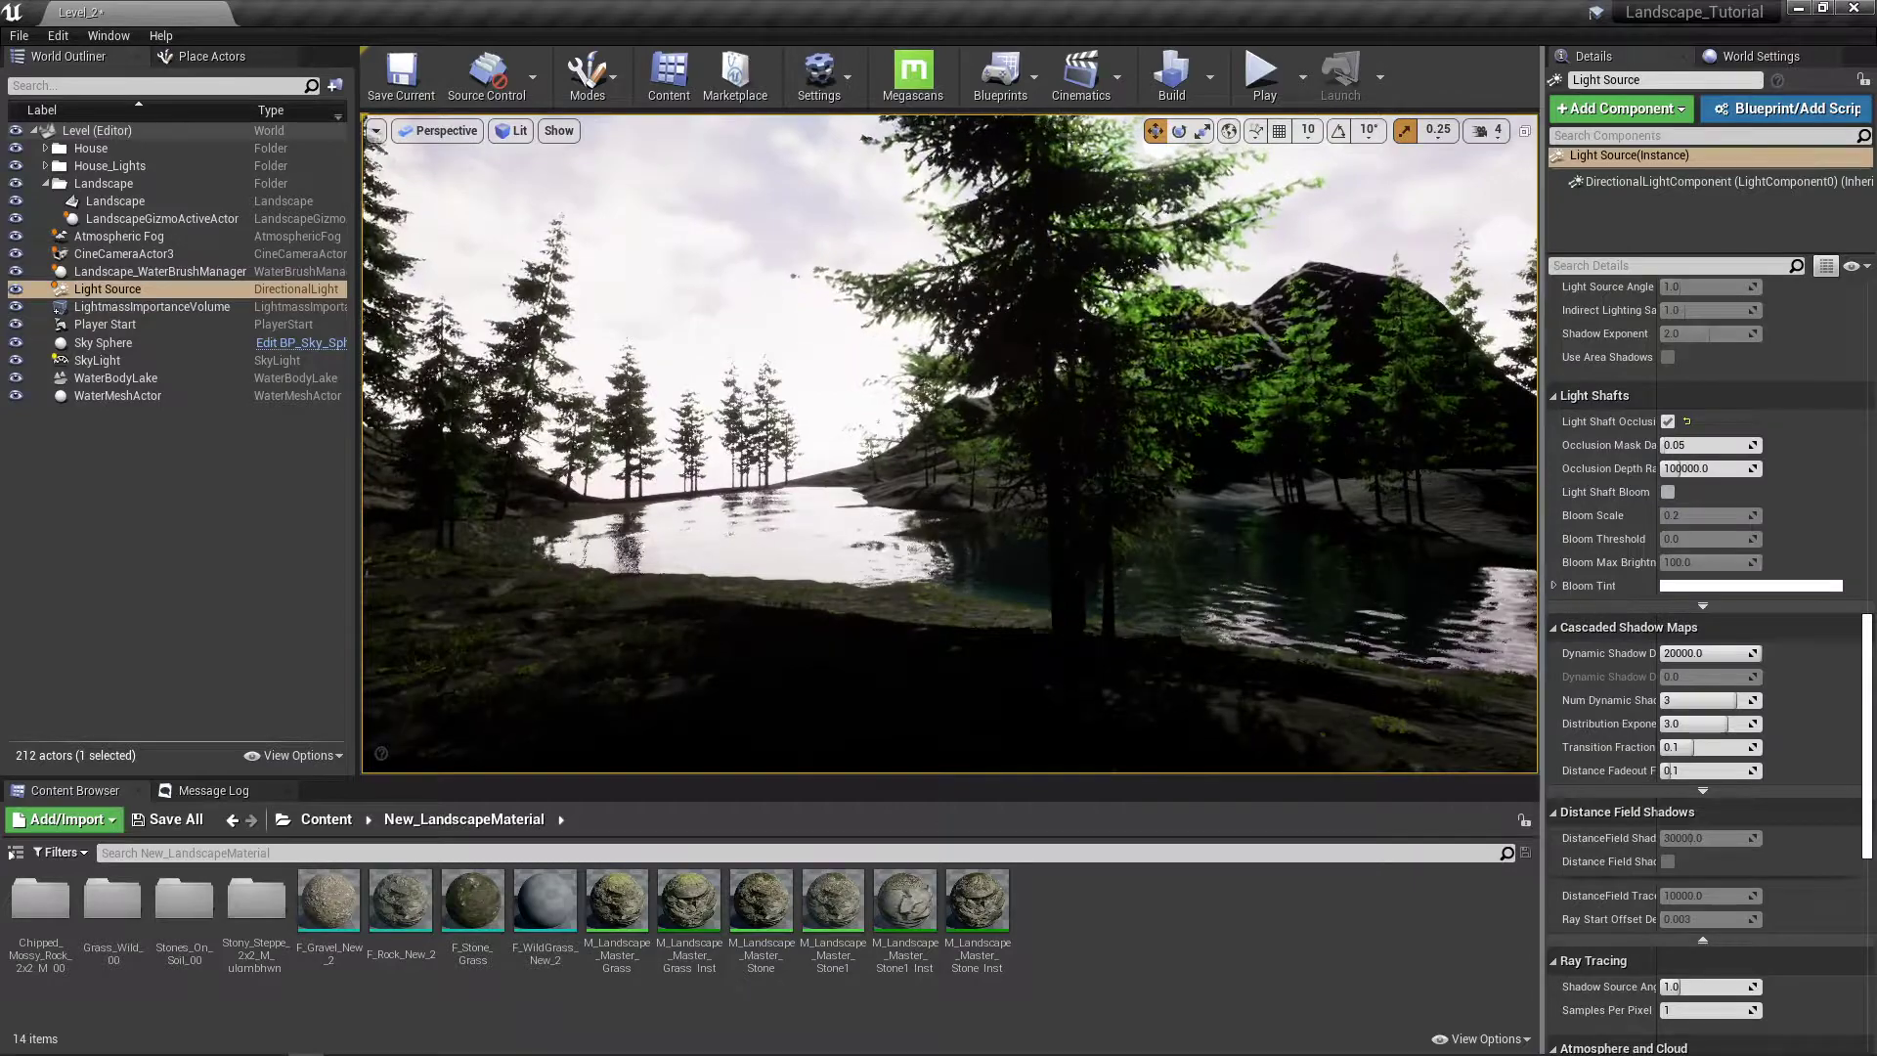
right_click_drag(1397, 528, 1383, 464)
right_click_drag(1237, 457, 1026, 446)
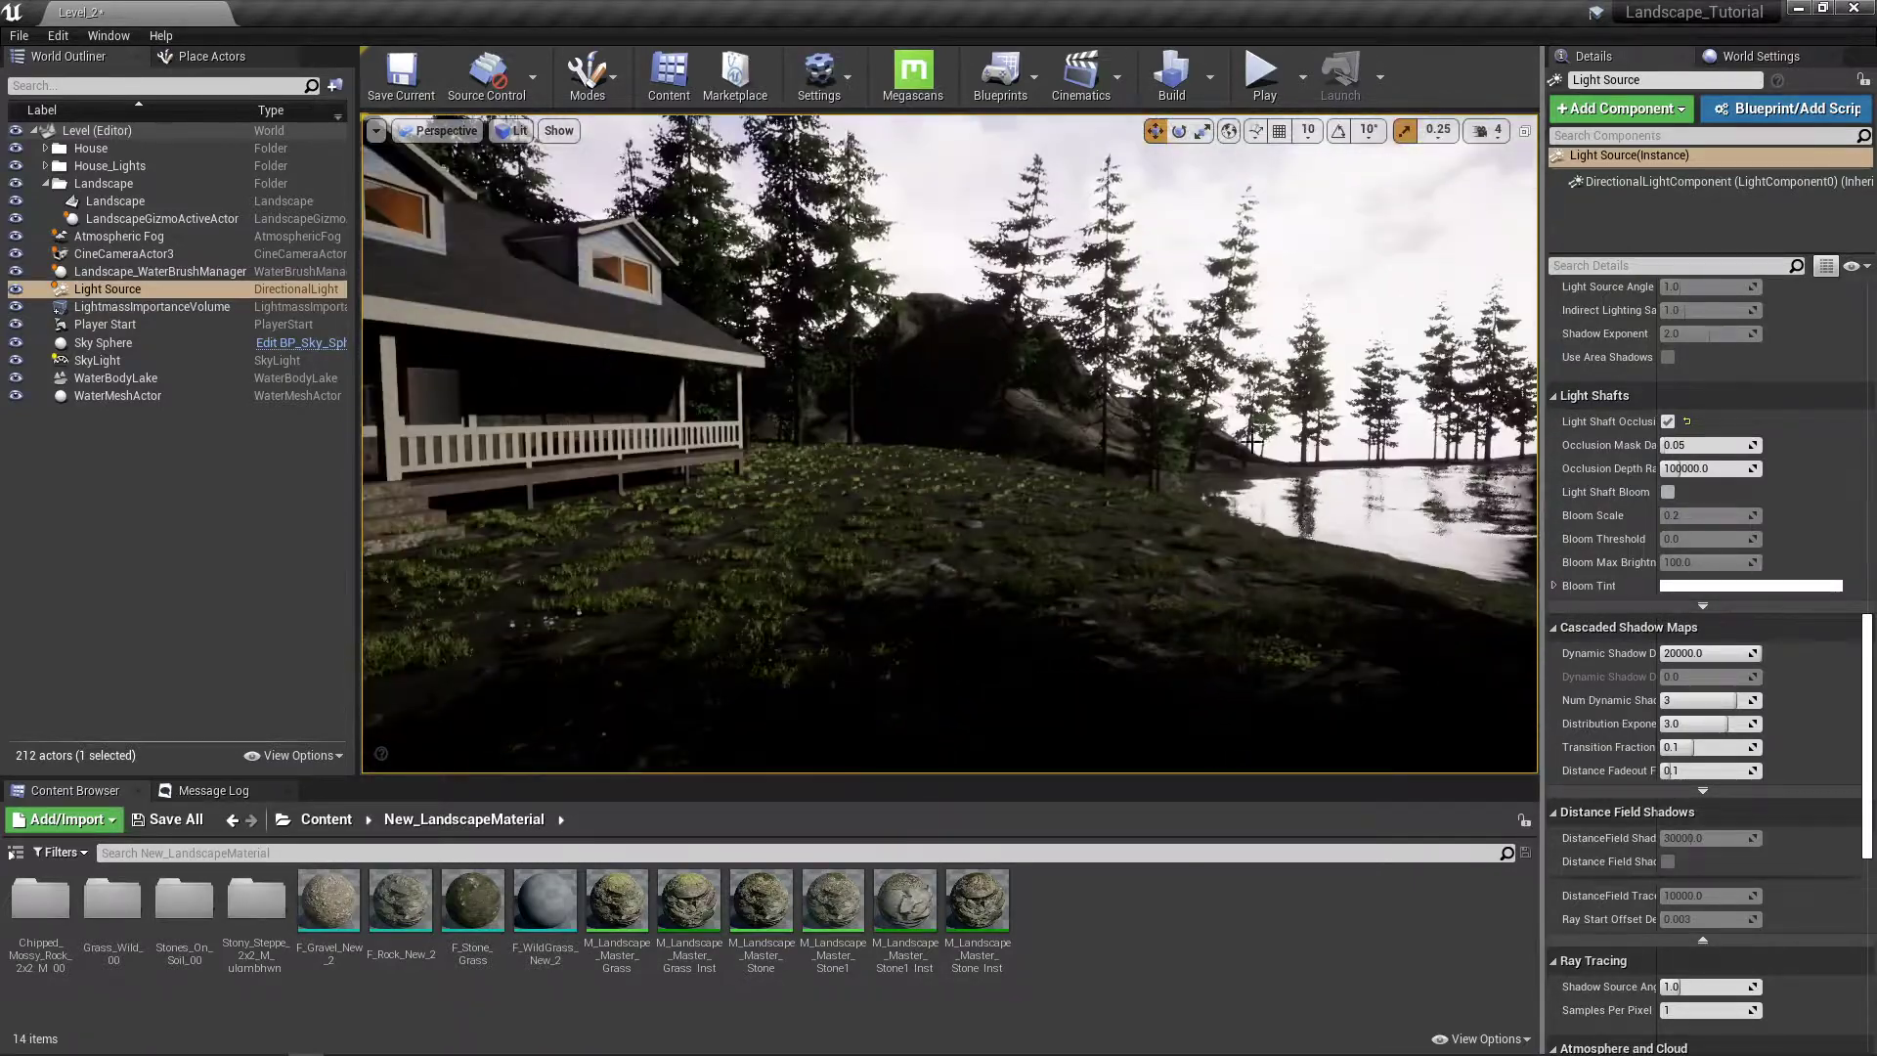
right_click_drag(1259, 433, 1090, 433)
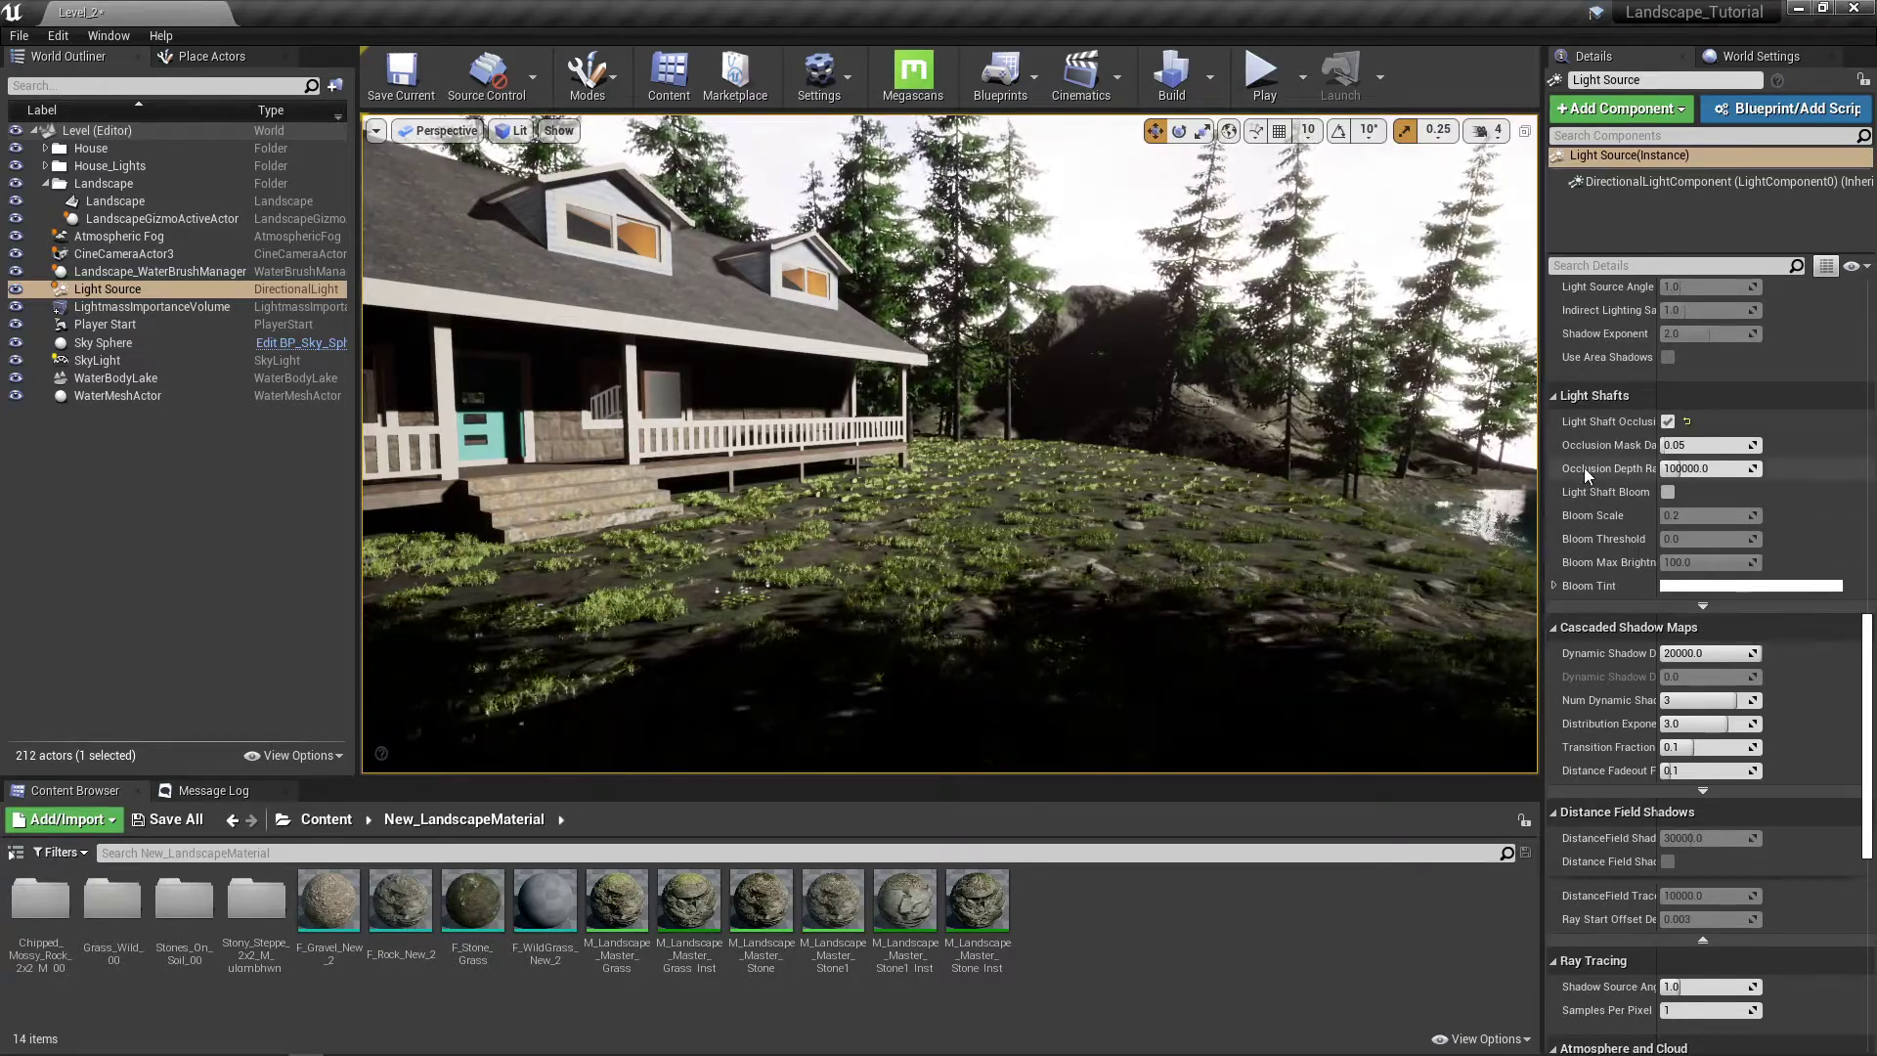
left_click(1667, 421)
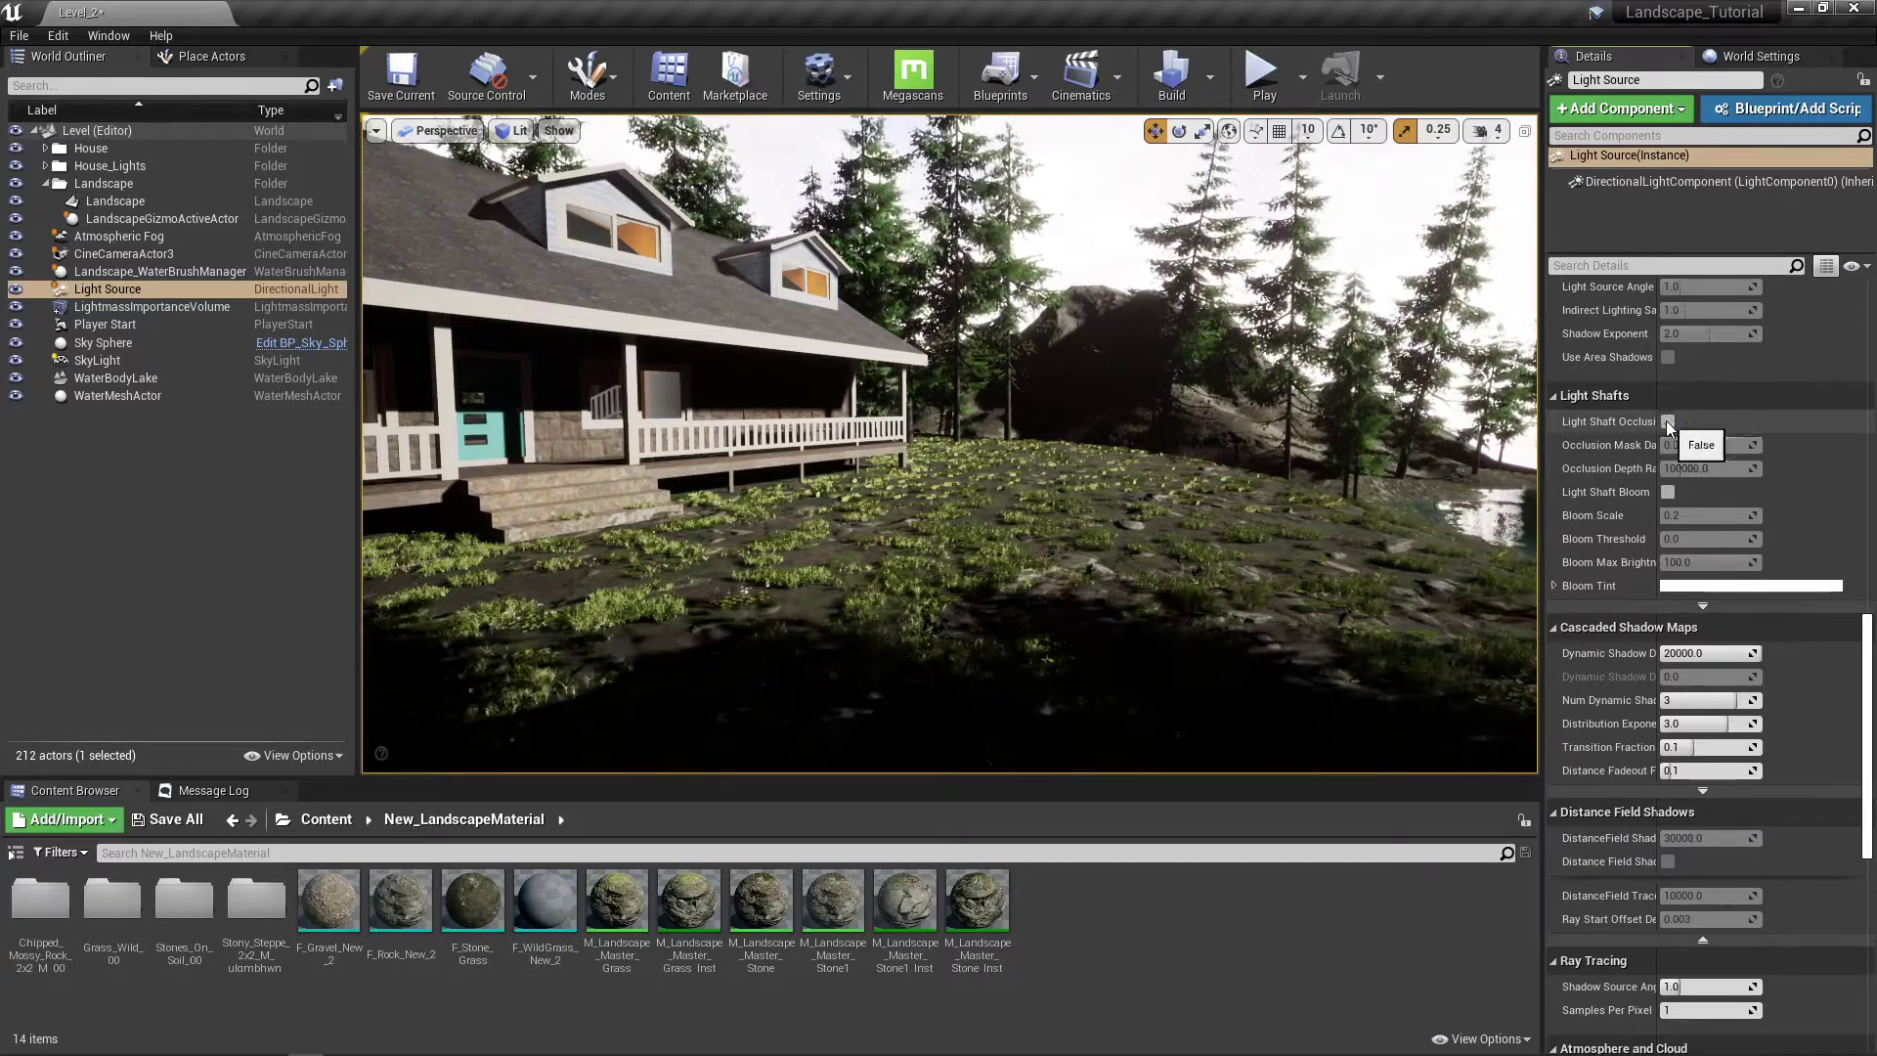
Step: Try Light Shaft Bloom together with Light Shaft Occlusion, inspect the sun behind the lakeside tree, and switch both back off
left_click(1667, 492)
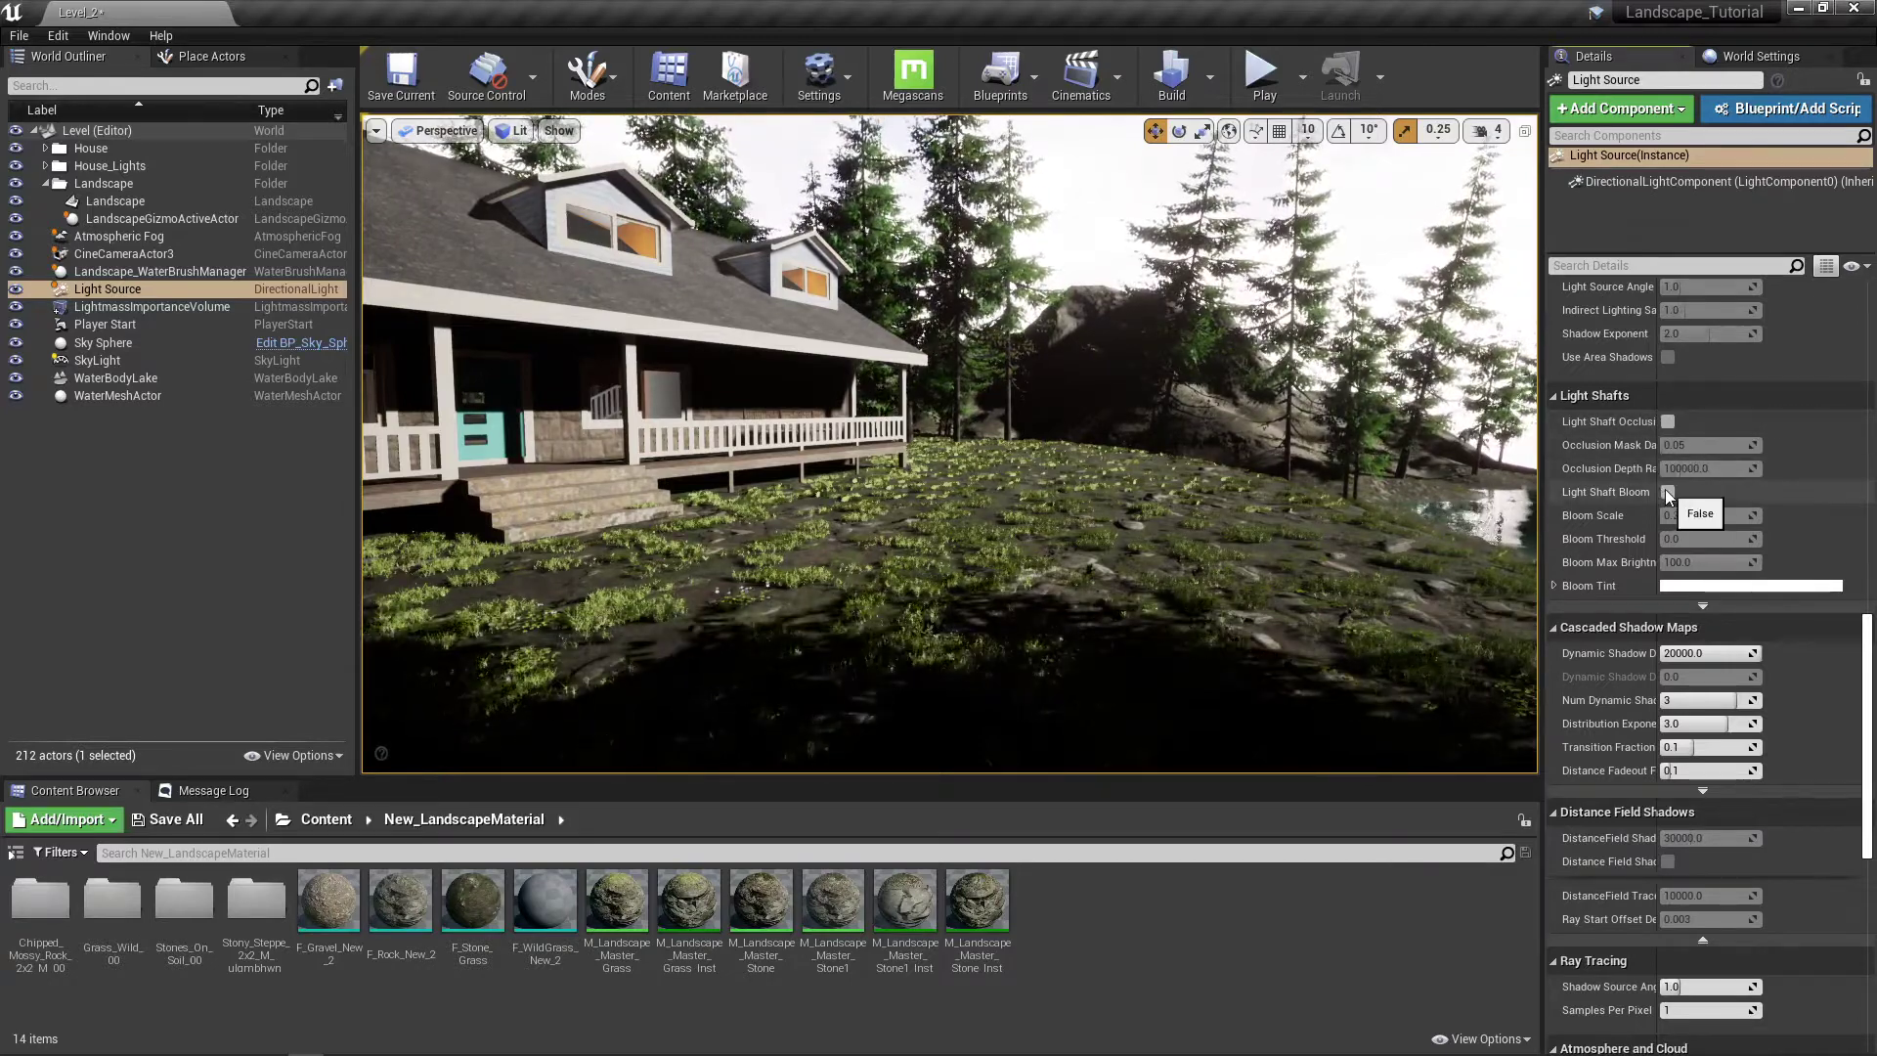
left_click(1667, 421)
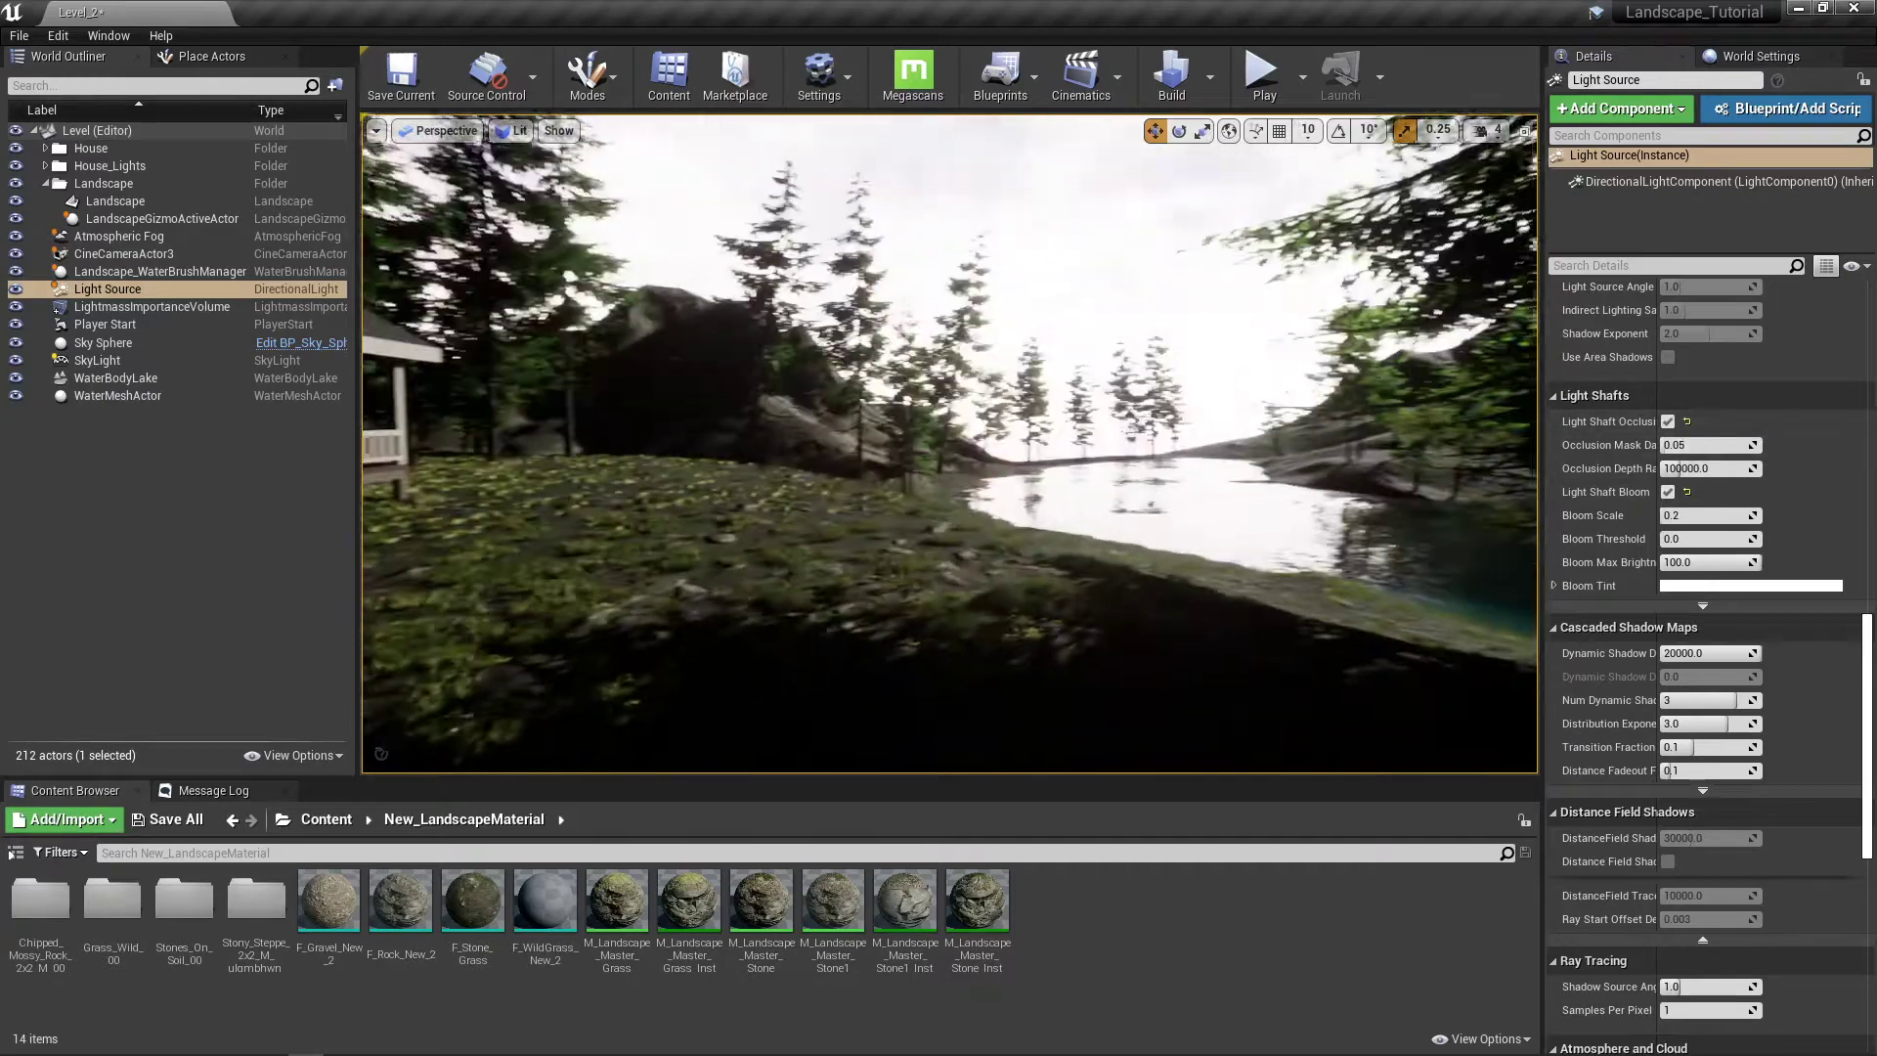
right_click_drag(948, 445, 1079, 405)
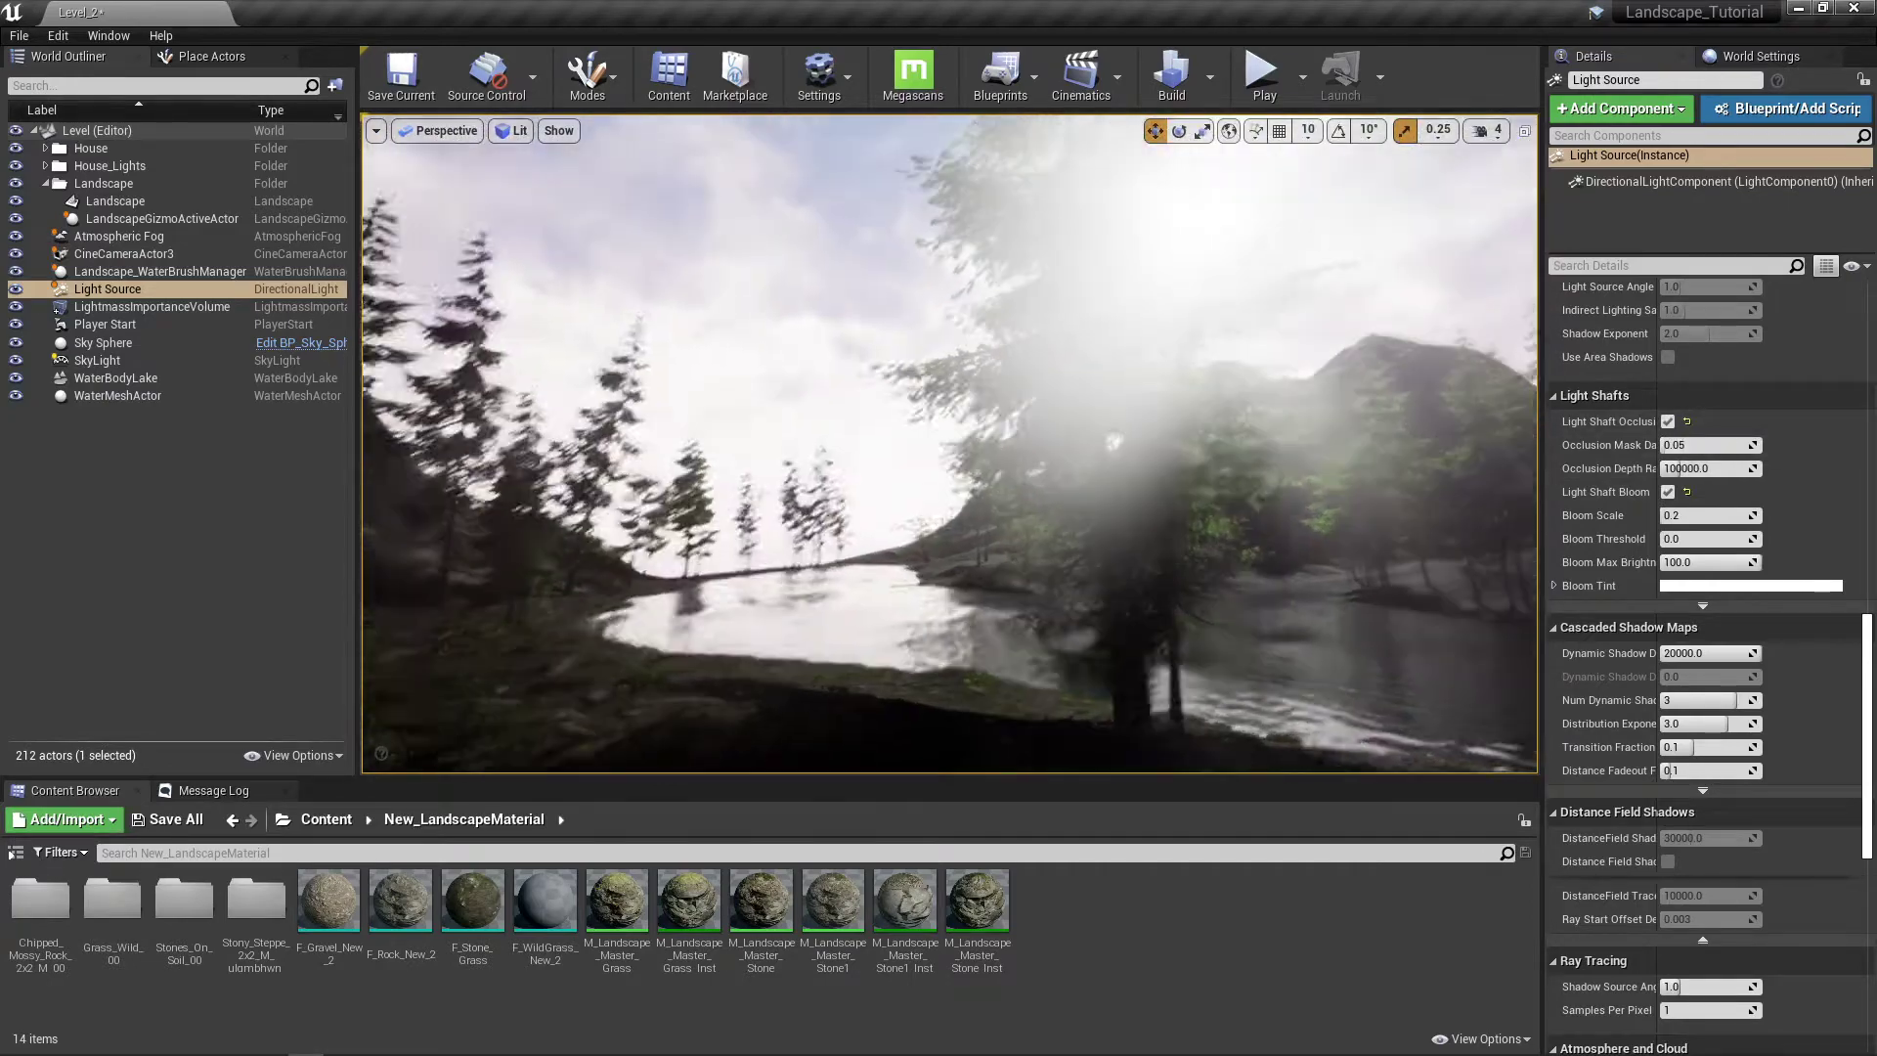
right_click_drag(1168, 452, 1181, 445)
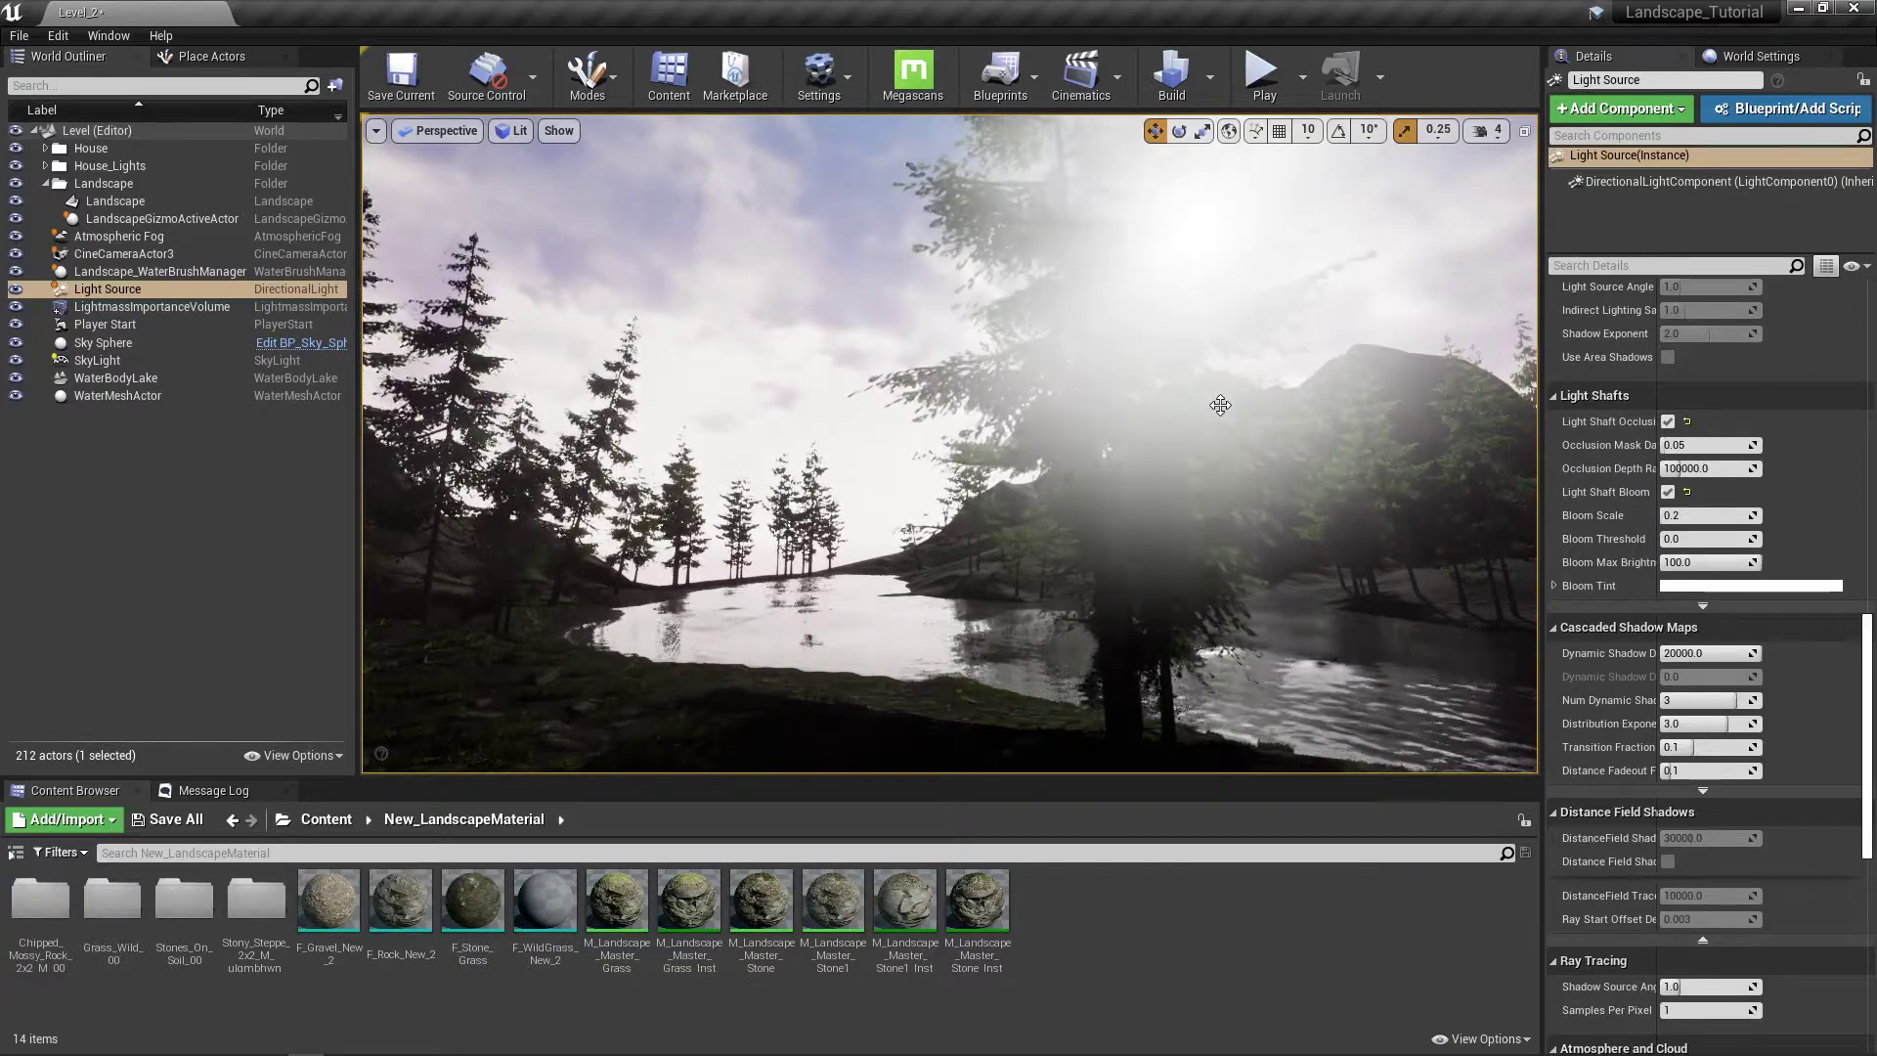
right_click_drag(1160, 415, 830, 410)
key("s")
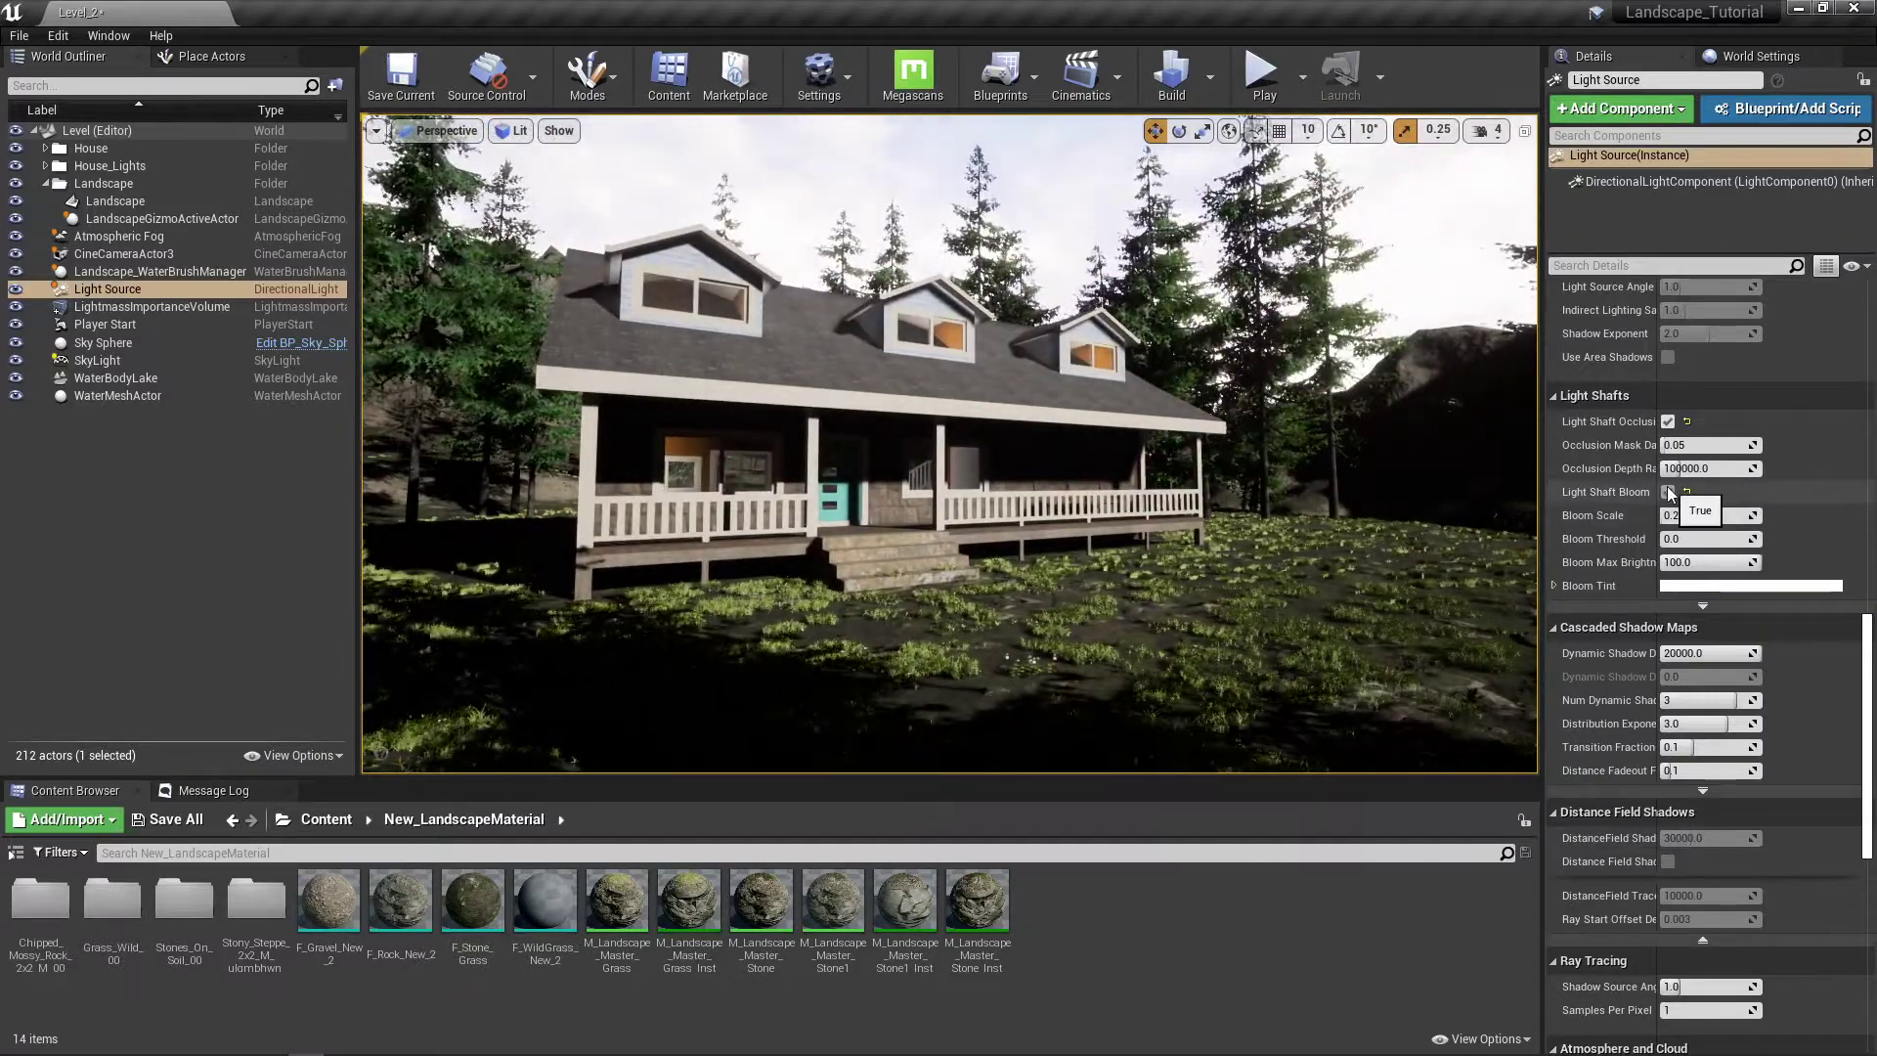
left_click(1668, 492)
left_click(1668, 421)
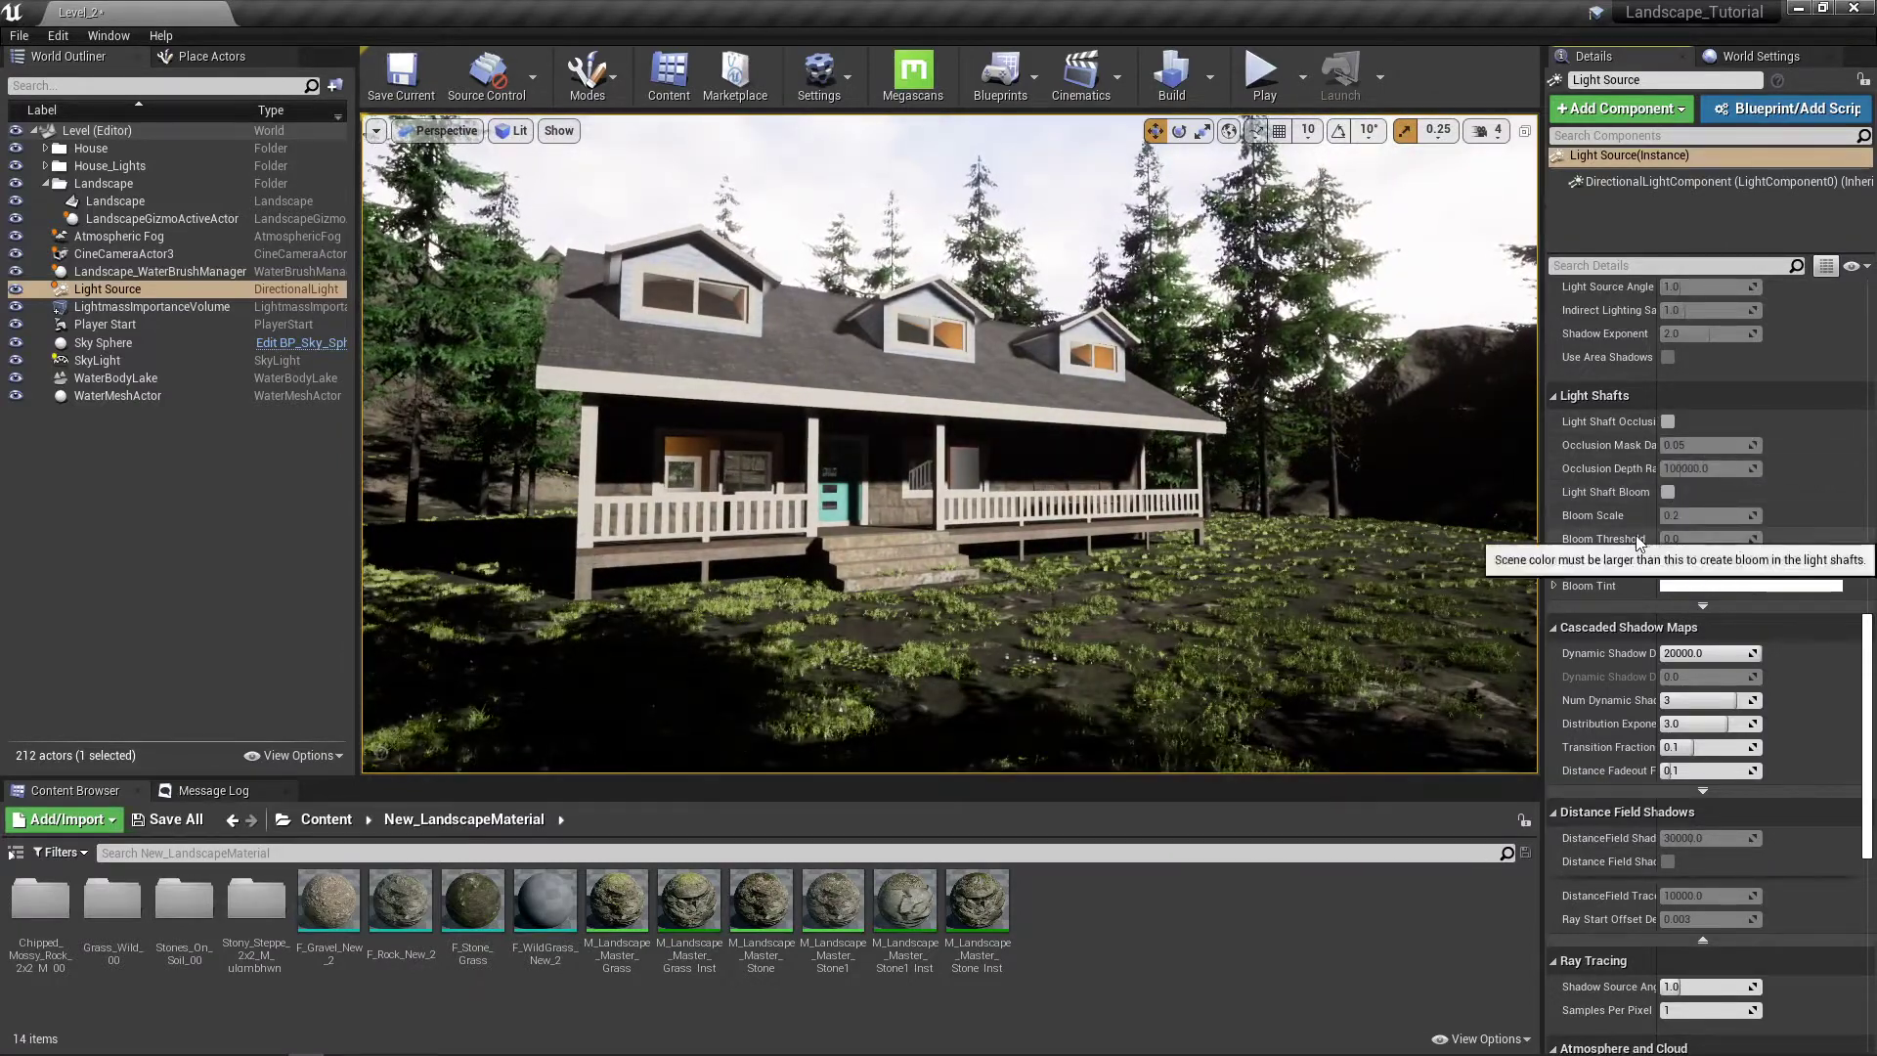
Step: Widen the Light Source's details area and its label column to fit the full Ray Tracing and Atmosphere and Cloud setting names
scroll(1633, 540, "down", 5)
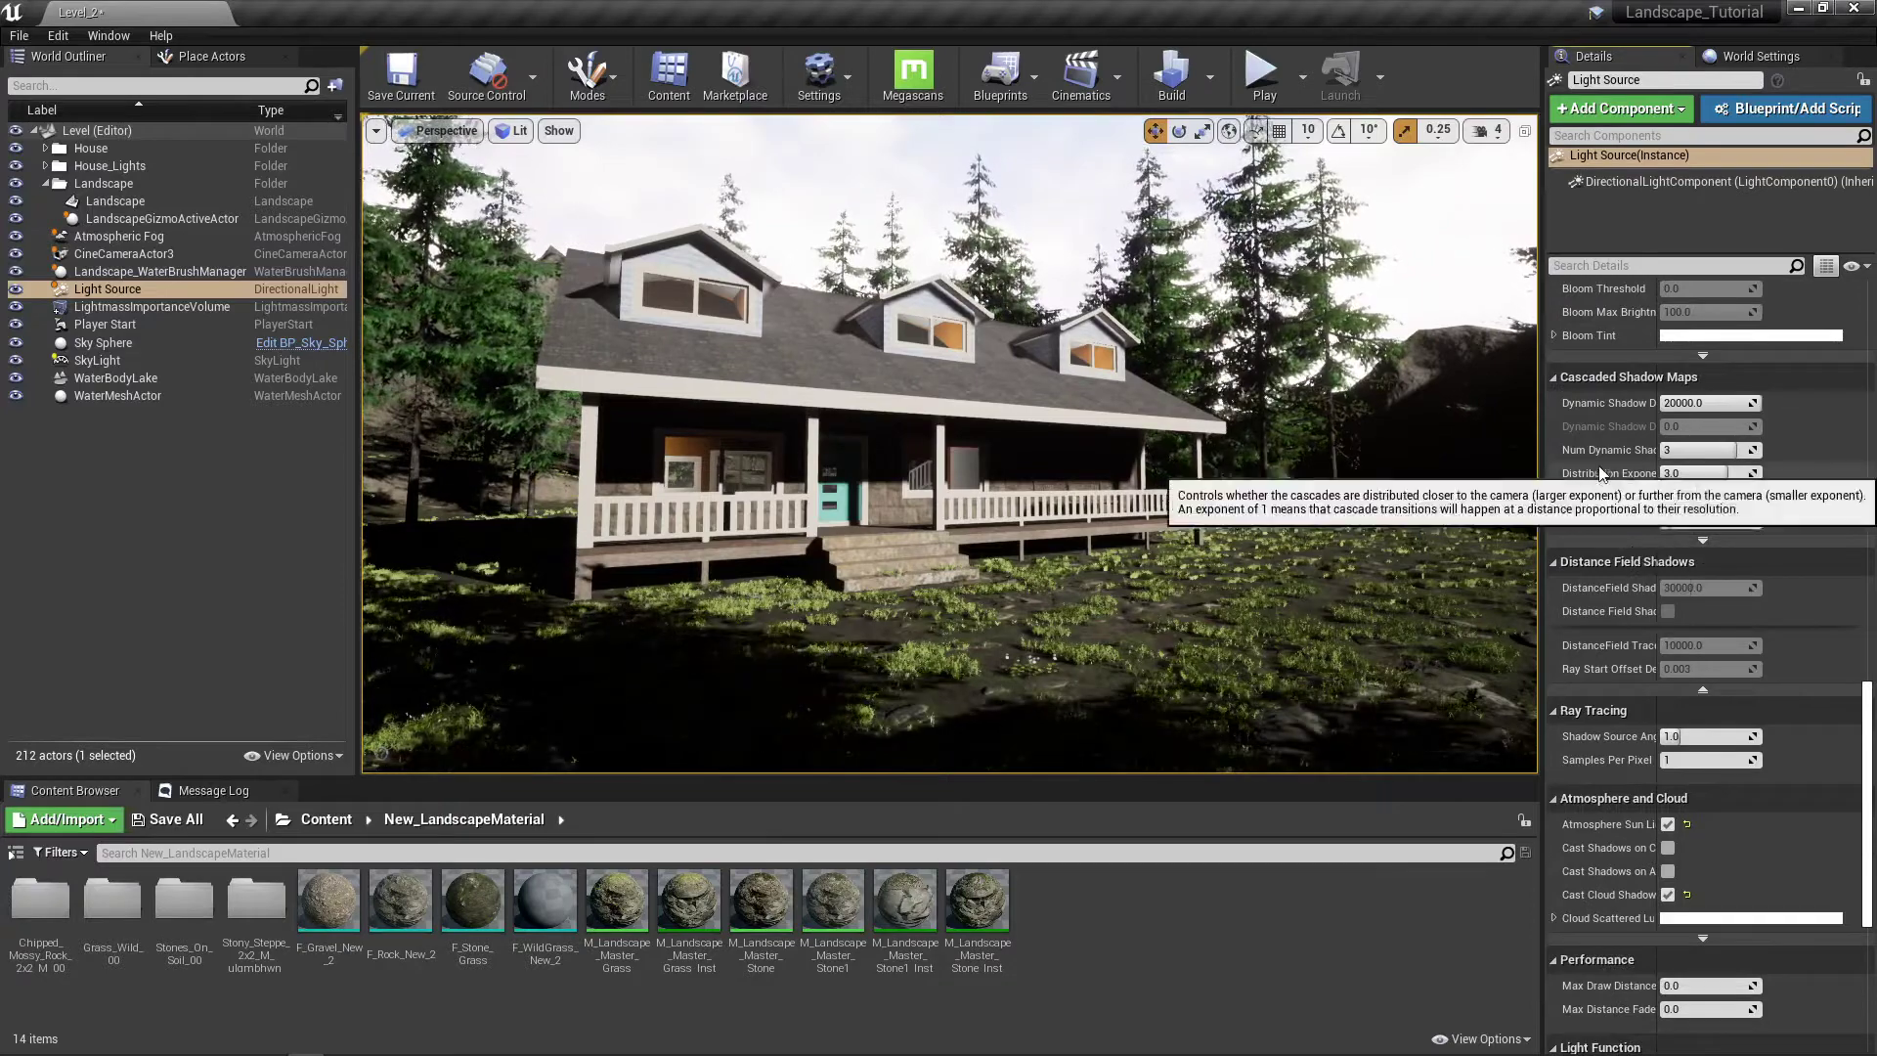
scroll(1603, 440, "down", 1)
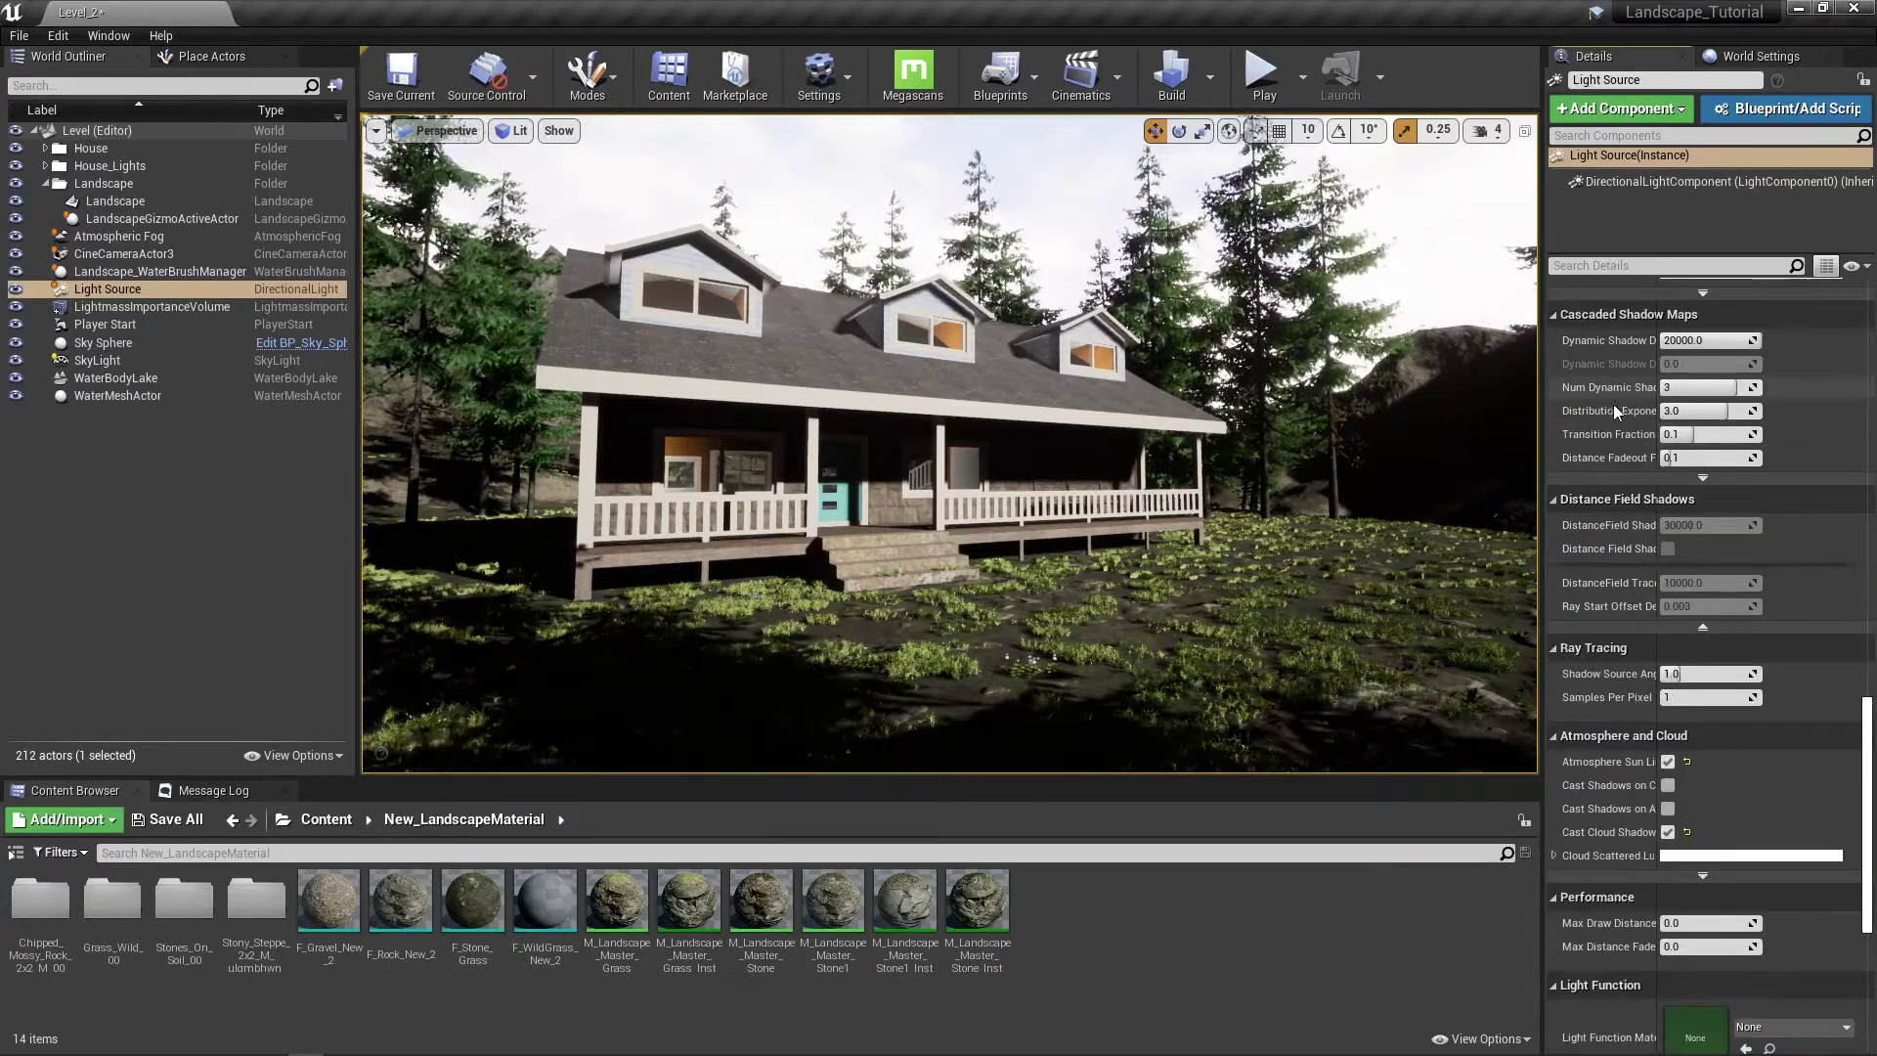
scroll(1614, 460, "down", 3)
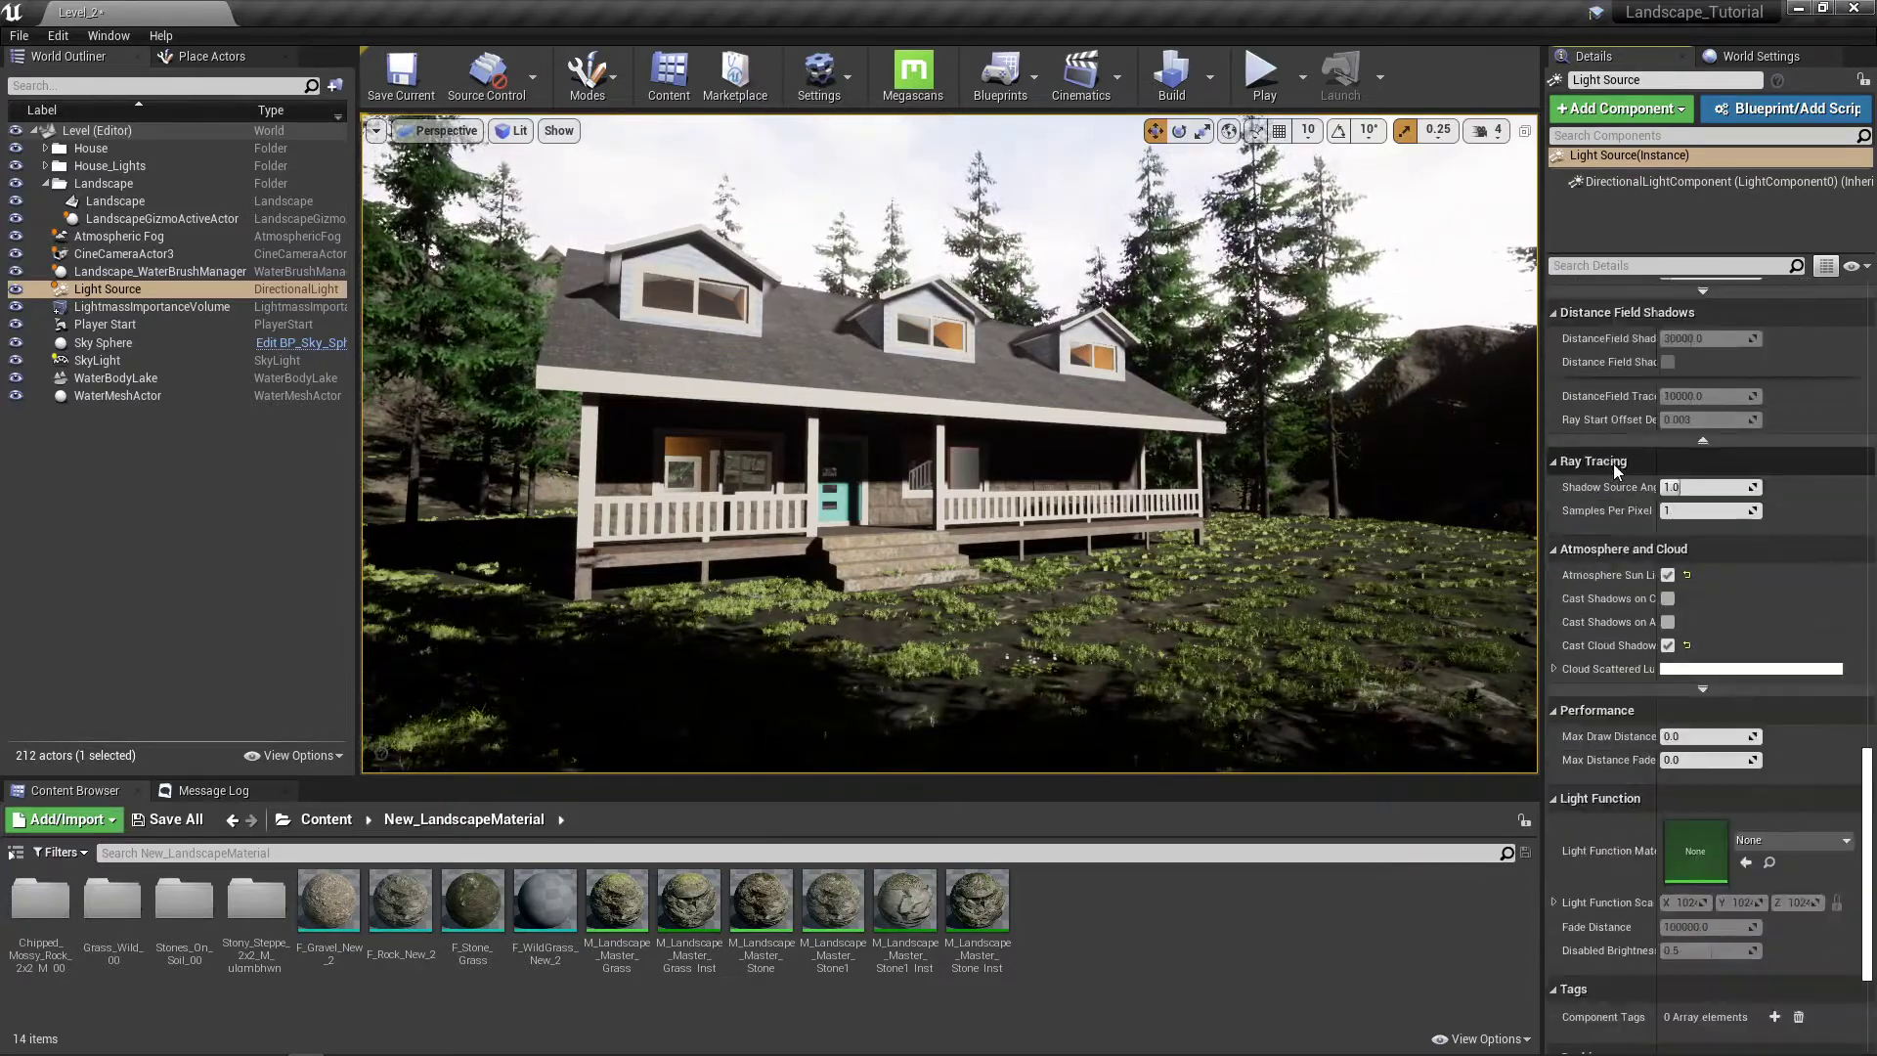
scroll(1613, 463, "down", 1)
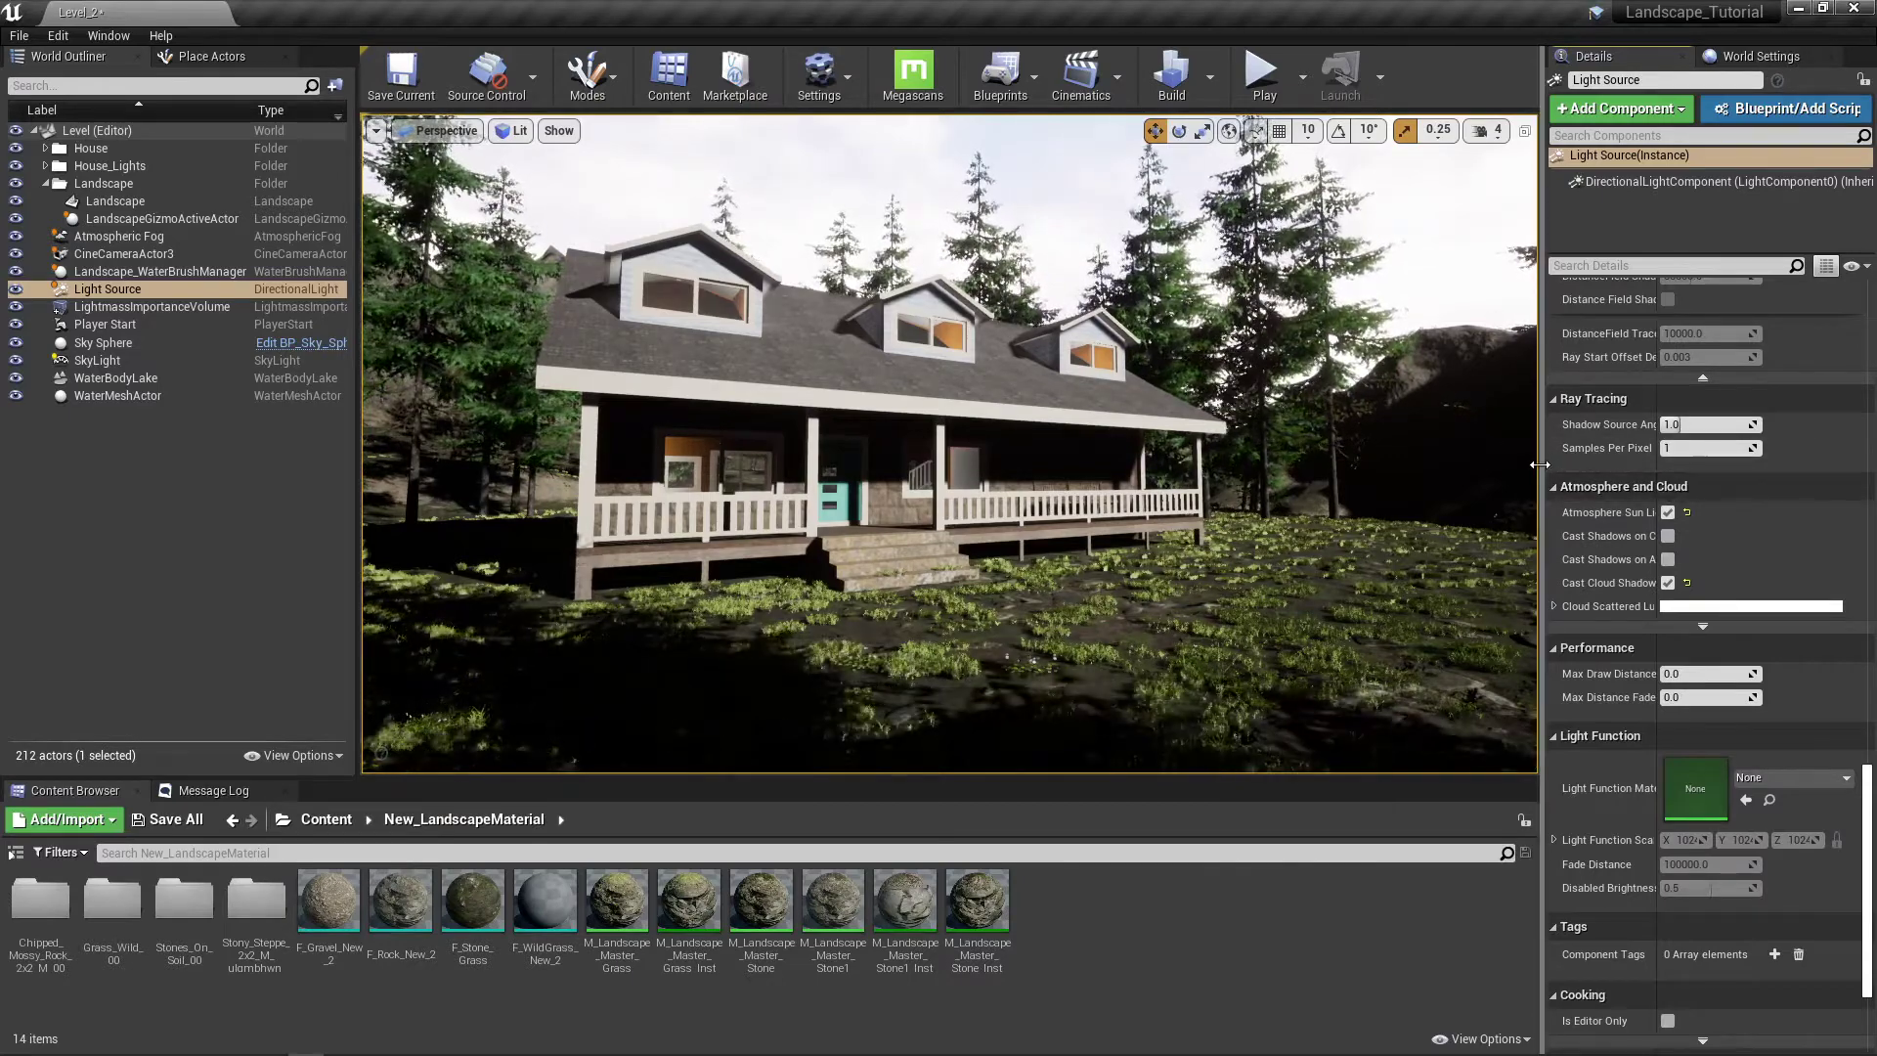
left_click_drag(1475, 469, 1472, 469)
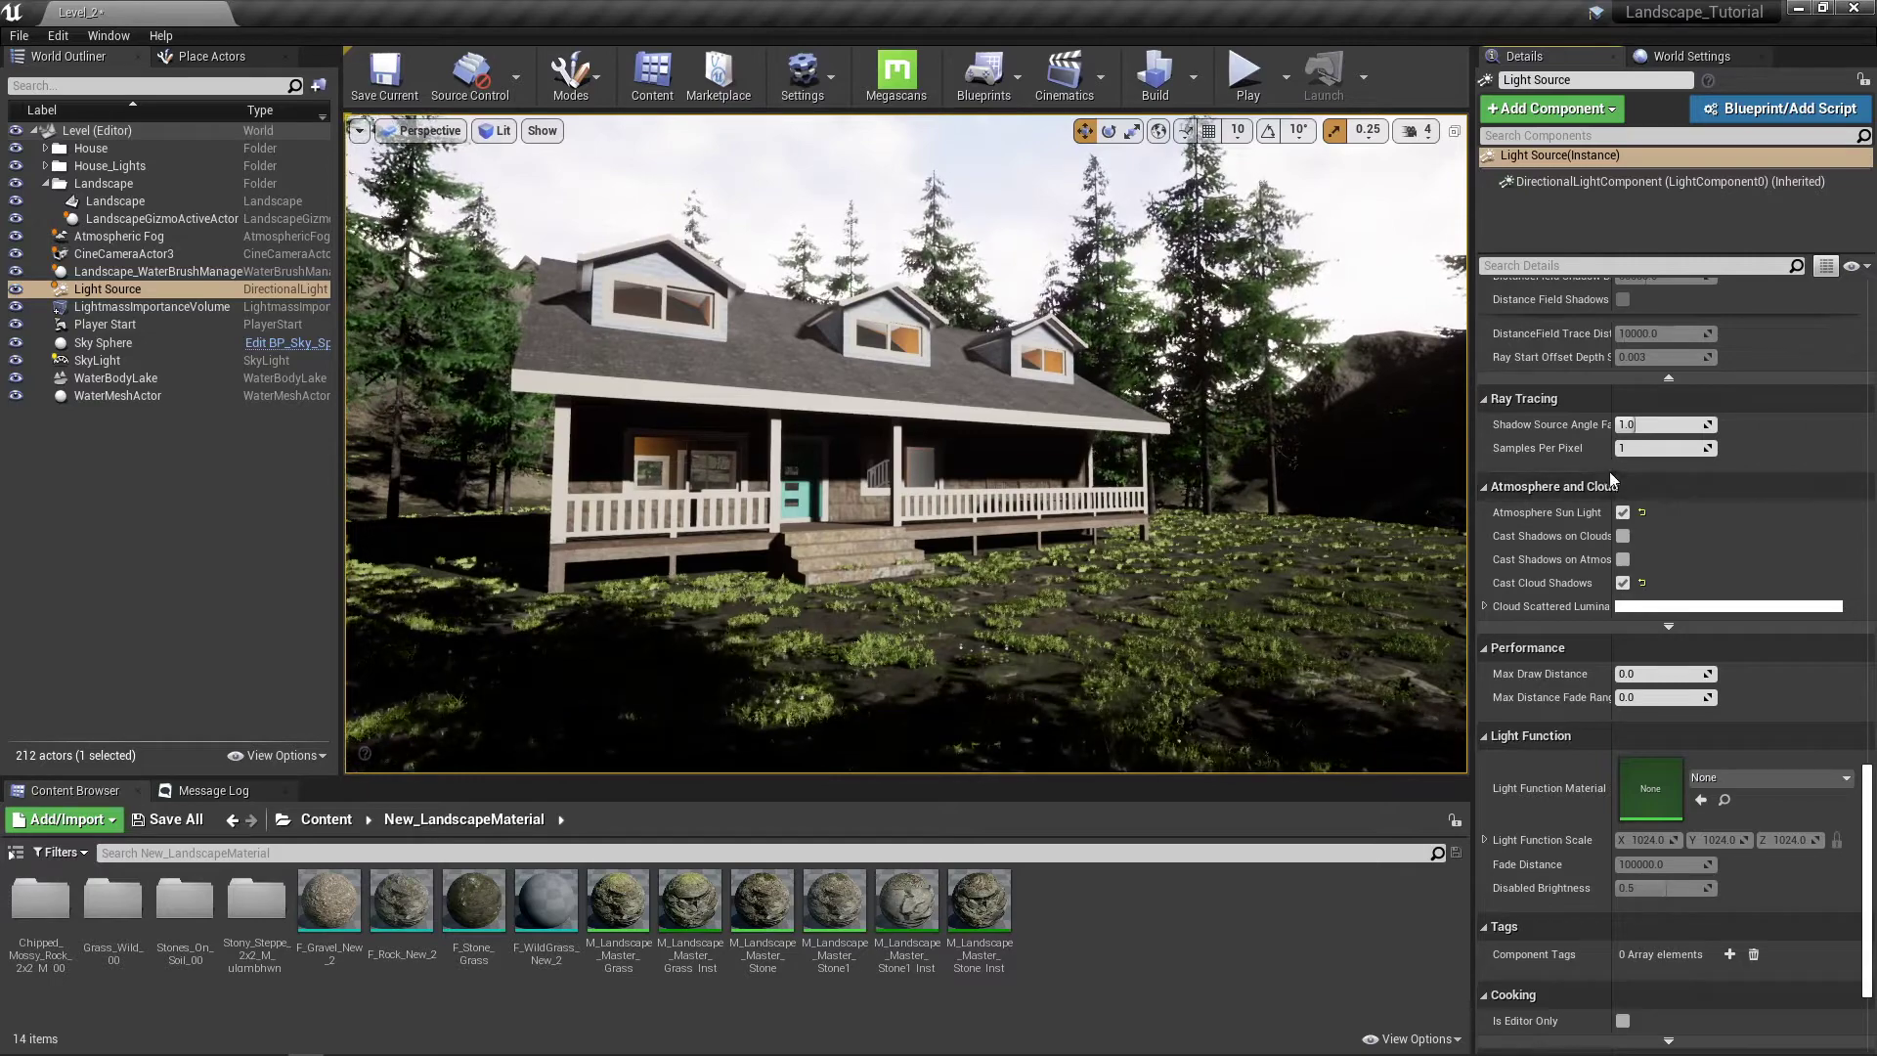
left_click_drag(1612, 469, 1671, 468)
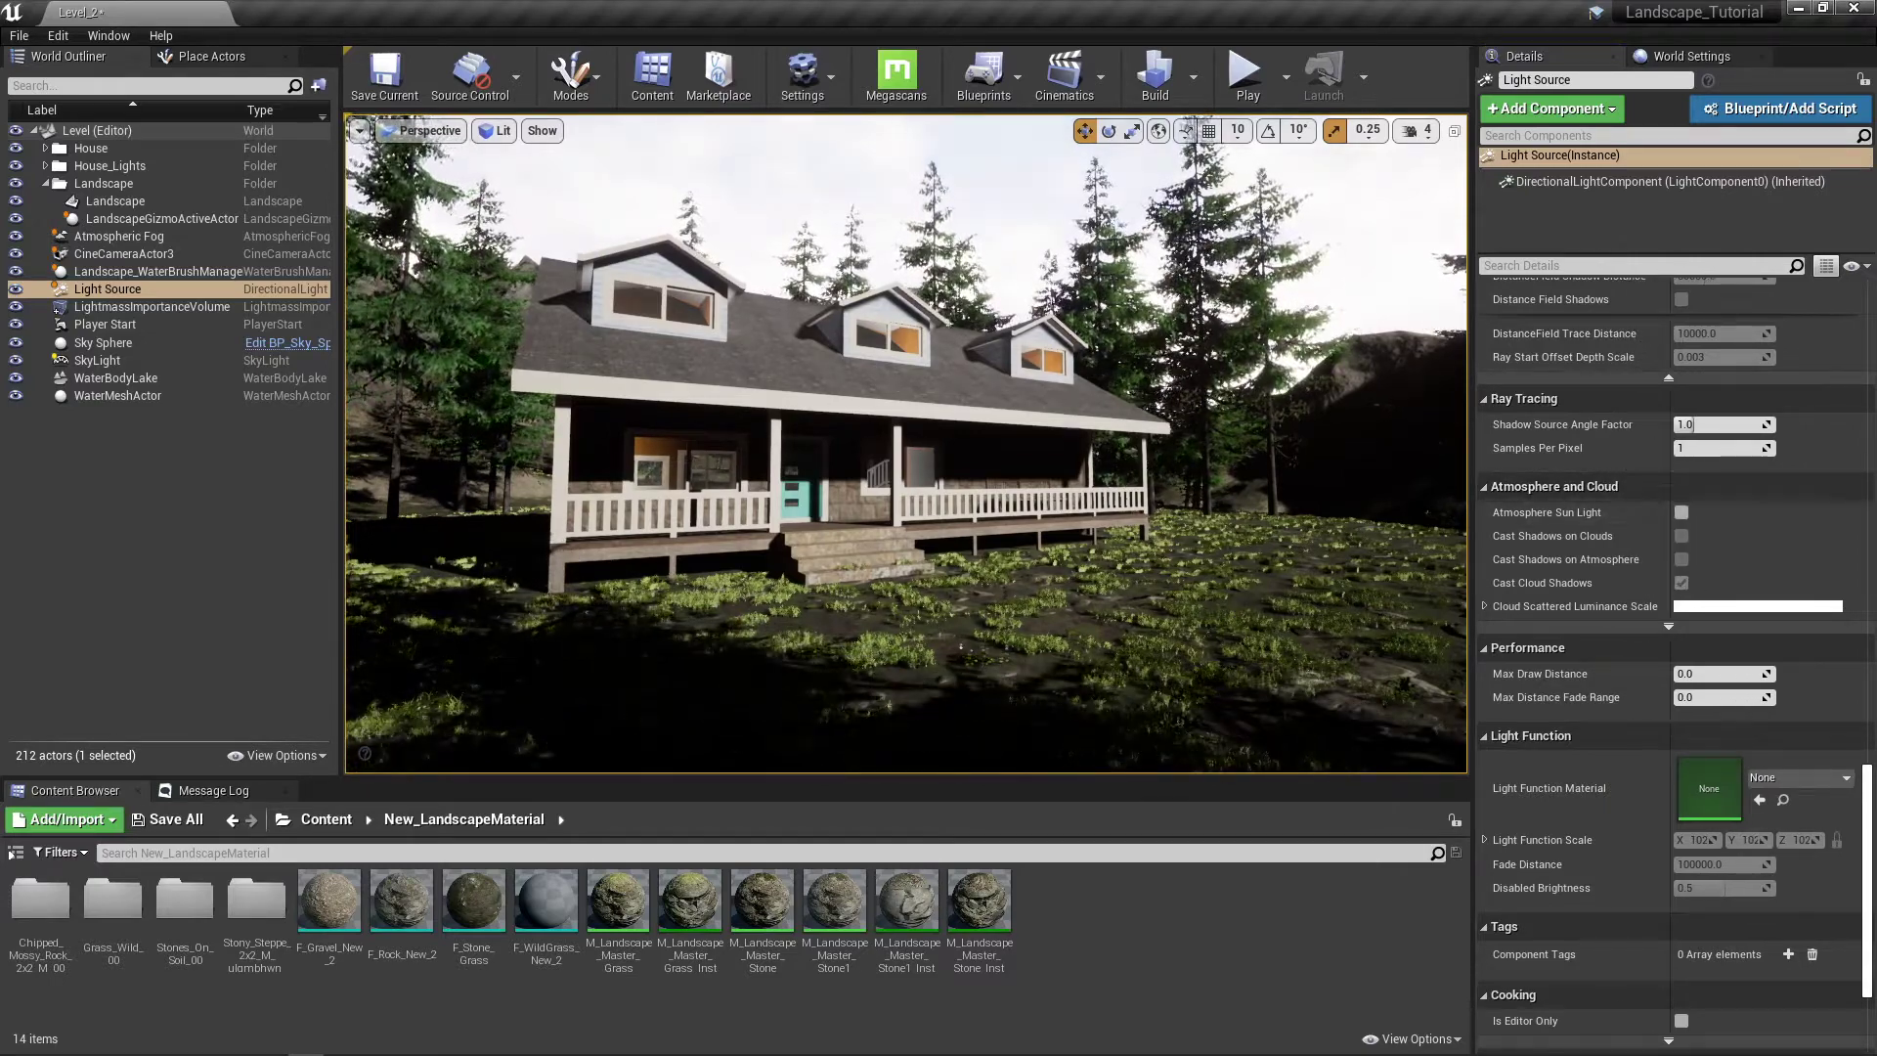
Step: Compare the sky over the lake with Atmosphere Sun Light on and off, leaving it disabled for the Light Source
right_click_drag(1095, 469, 1417, 450)
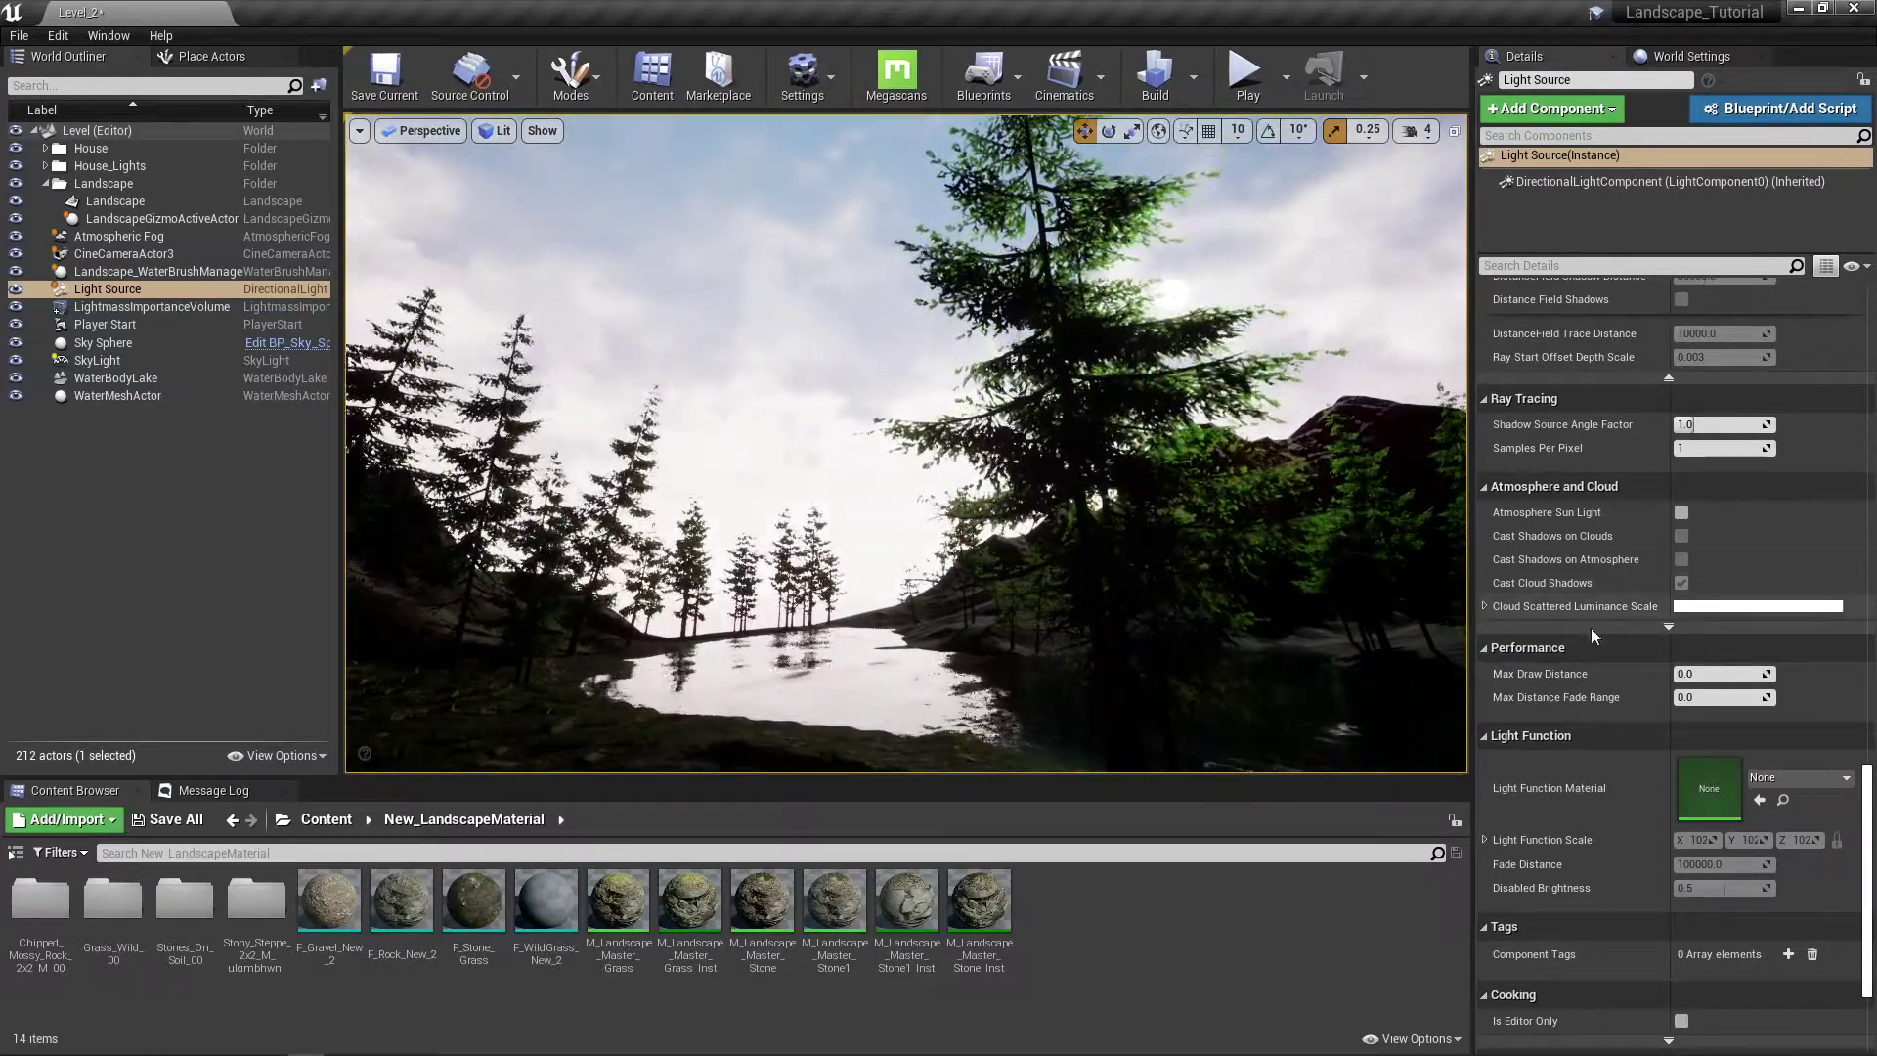
left_click(1683, 510)
left_click(1683, 512)
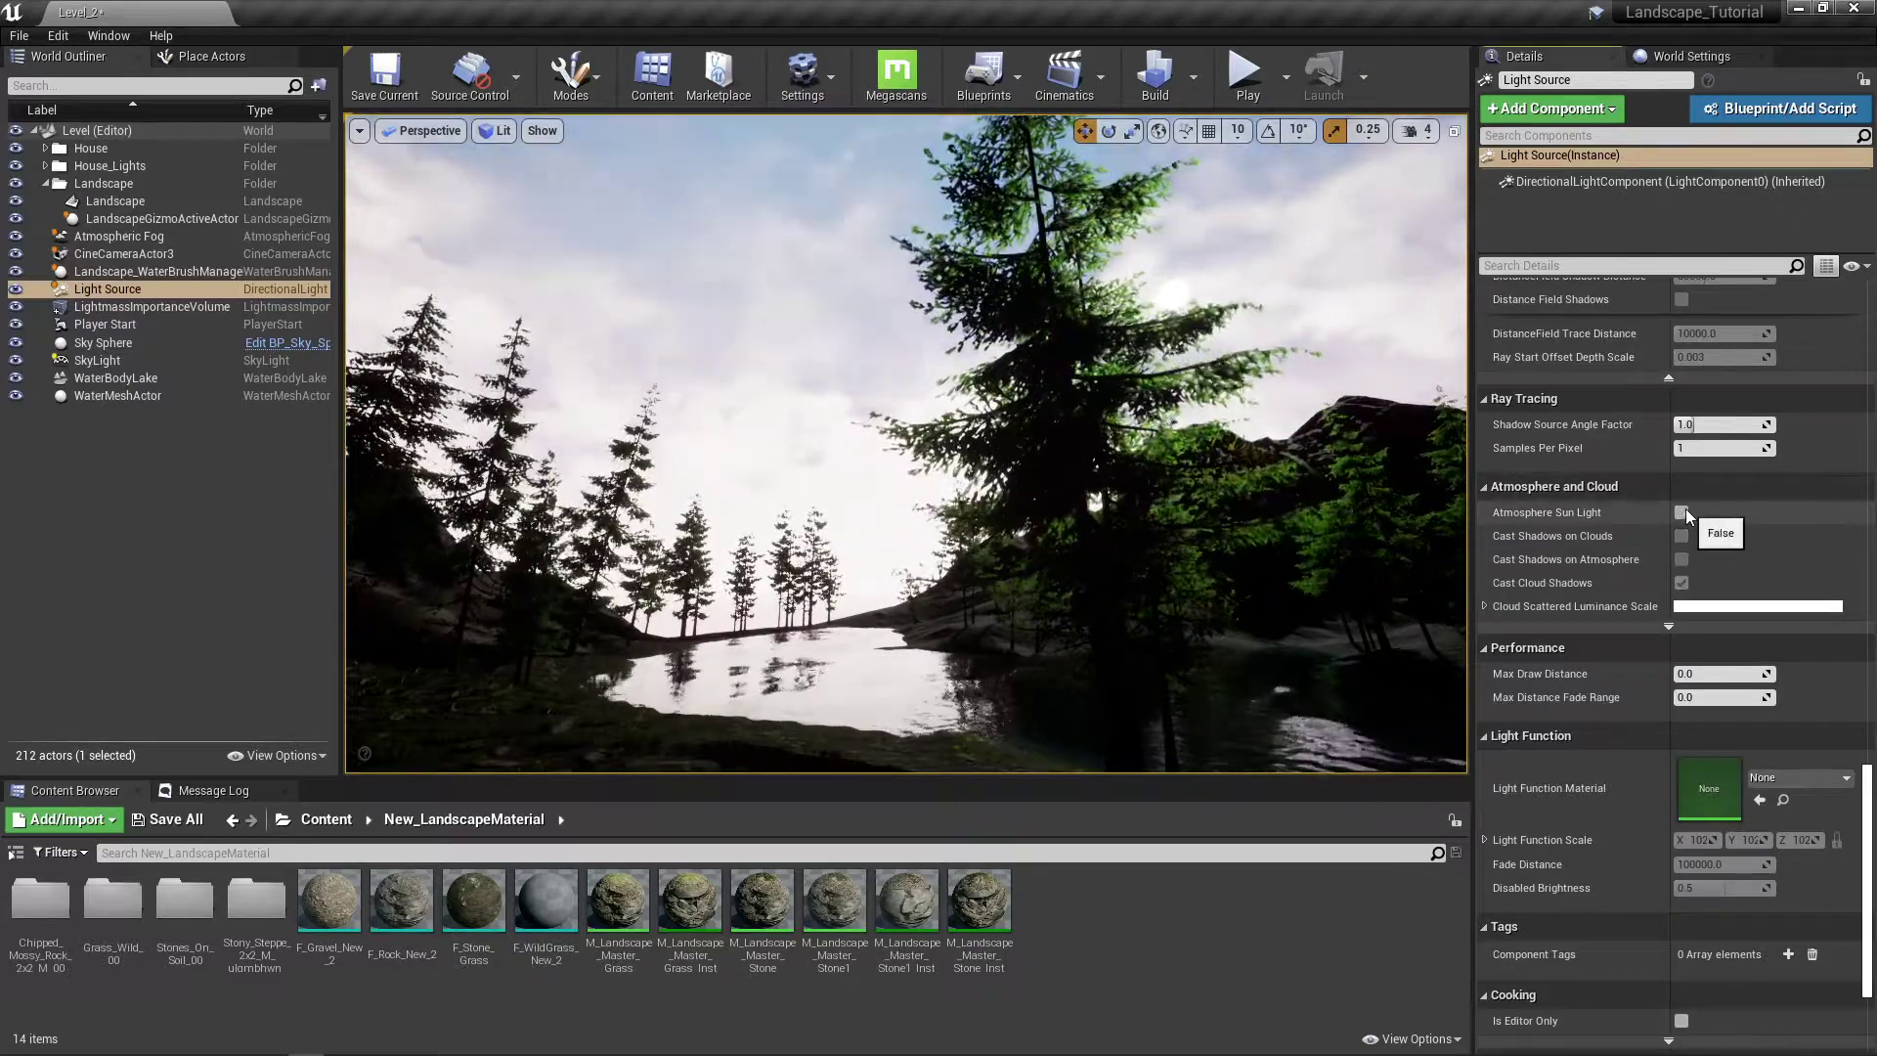
right_click_drag(1173, 488, 1172, 372)
right_click_drag(862, 320, 862, 313)
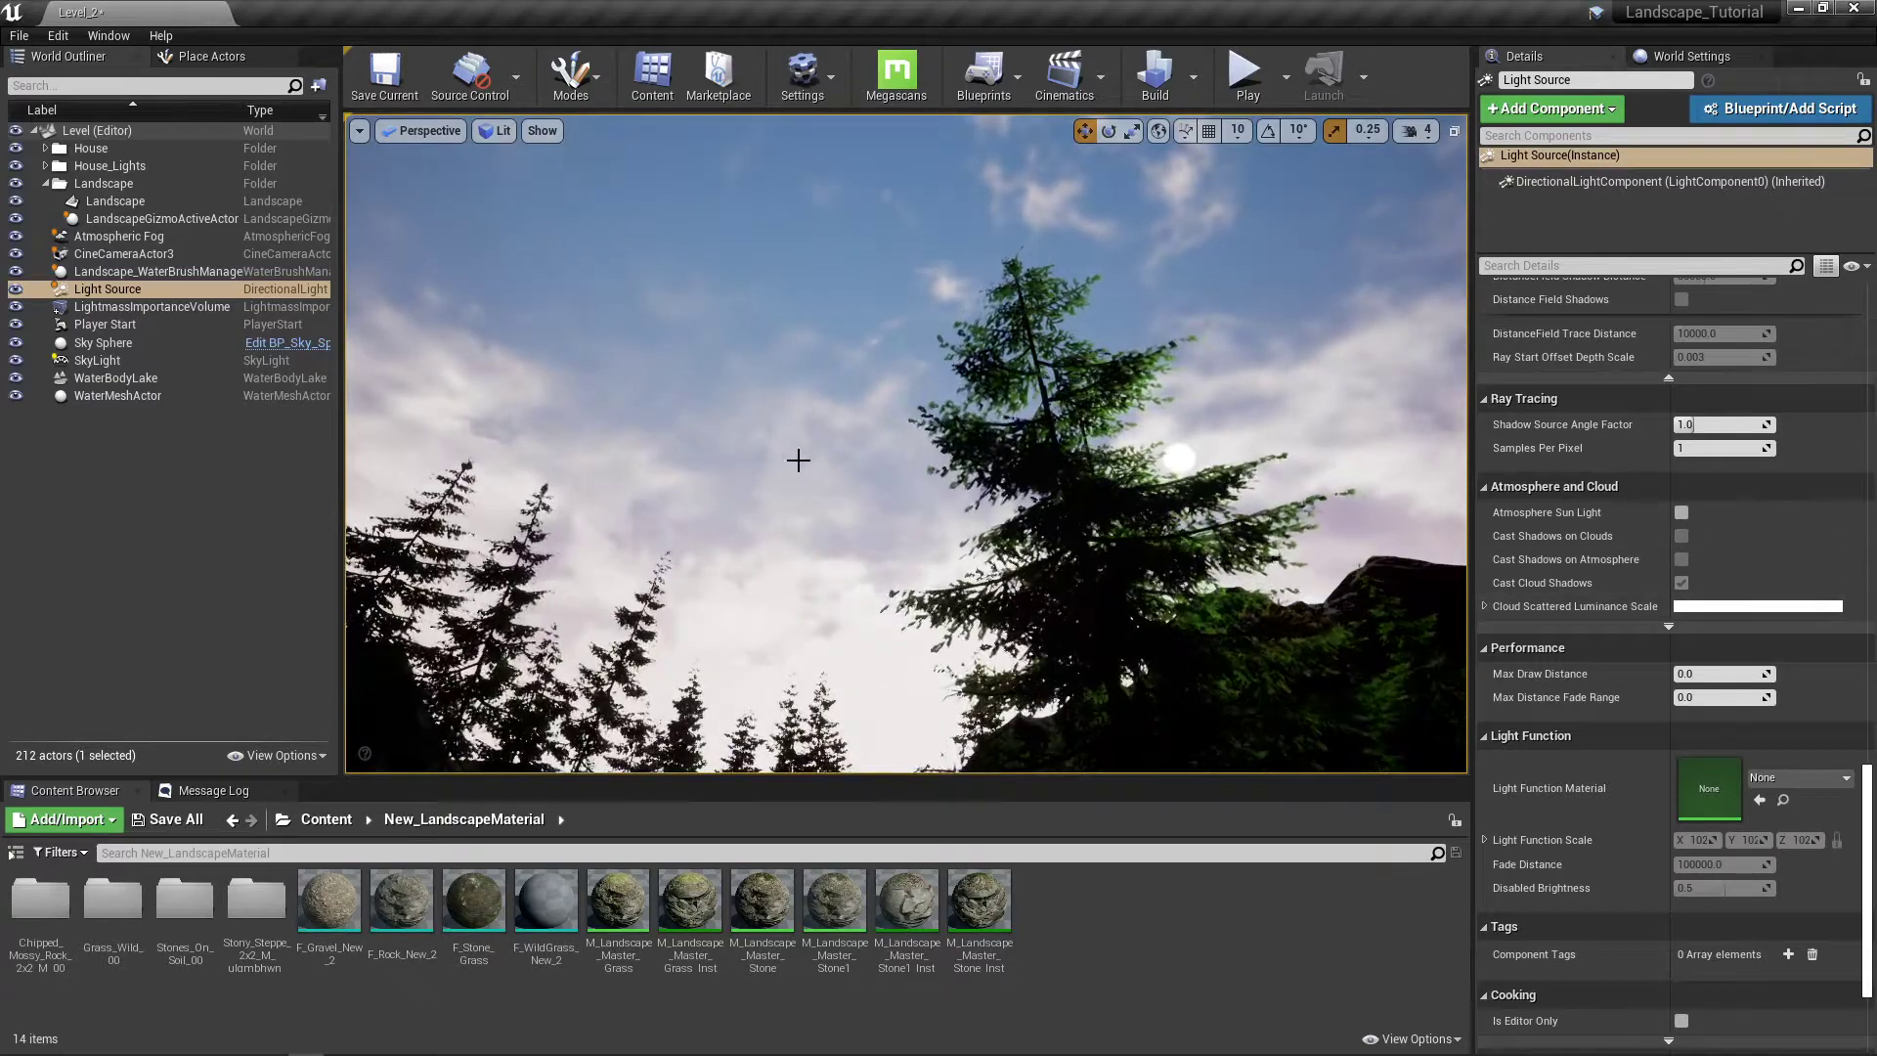
Step: Compare the sky over the lake with Atmosphere Sun Light on and off, leaving it enabled for the Light Source
left_click(1681, 513)
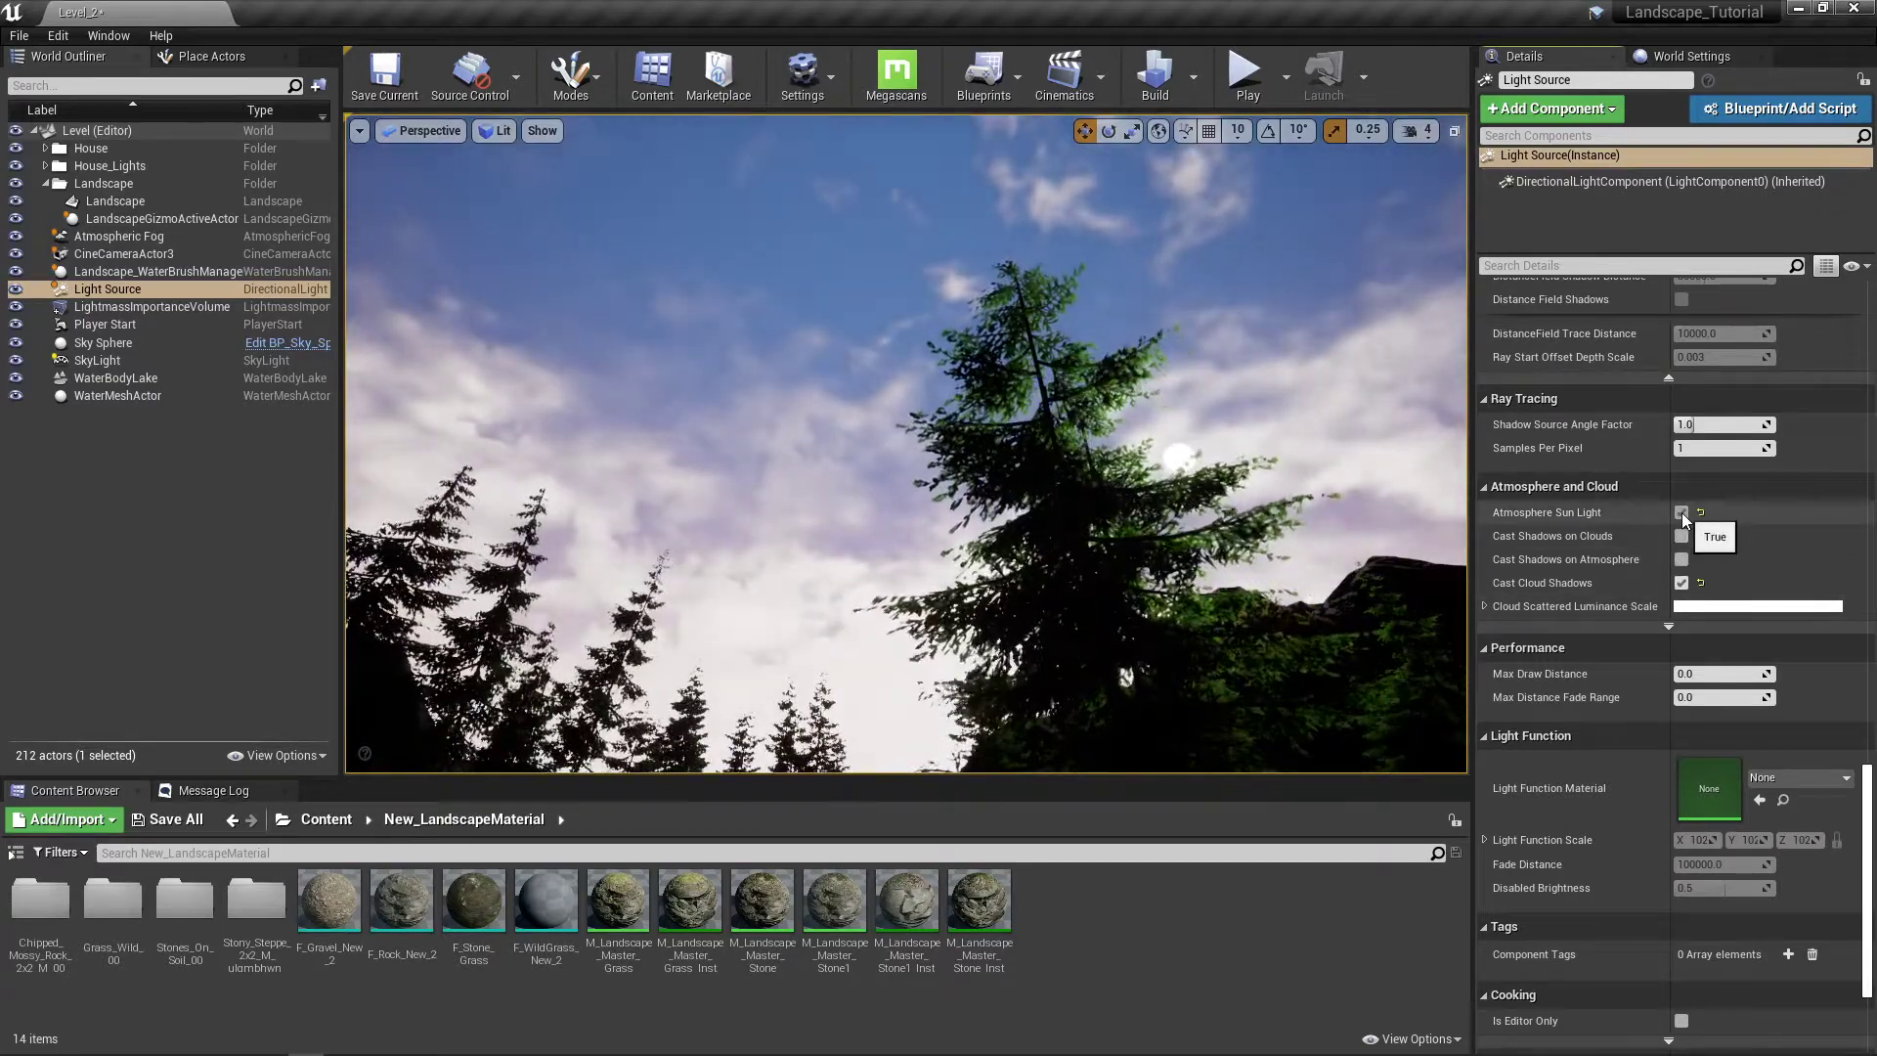
left_click(1681, 512)
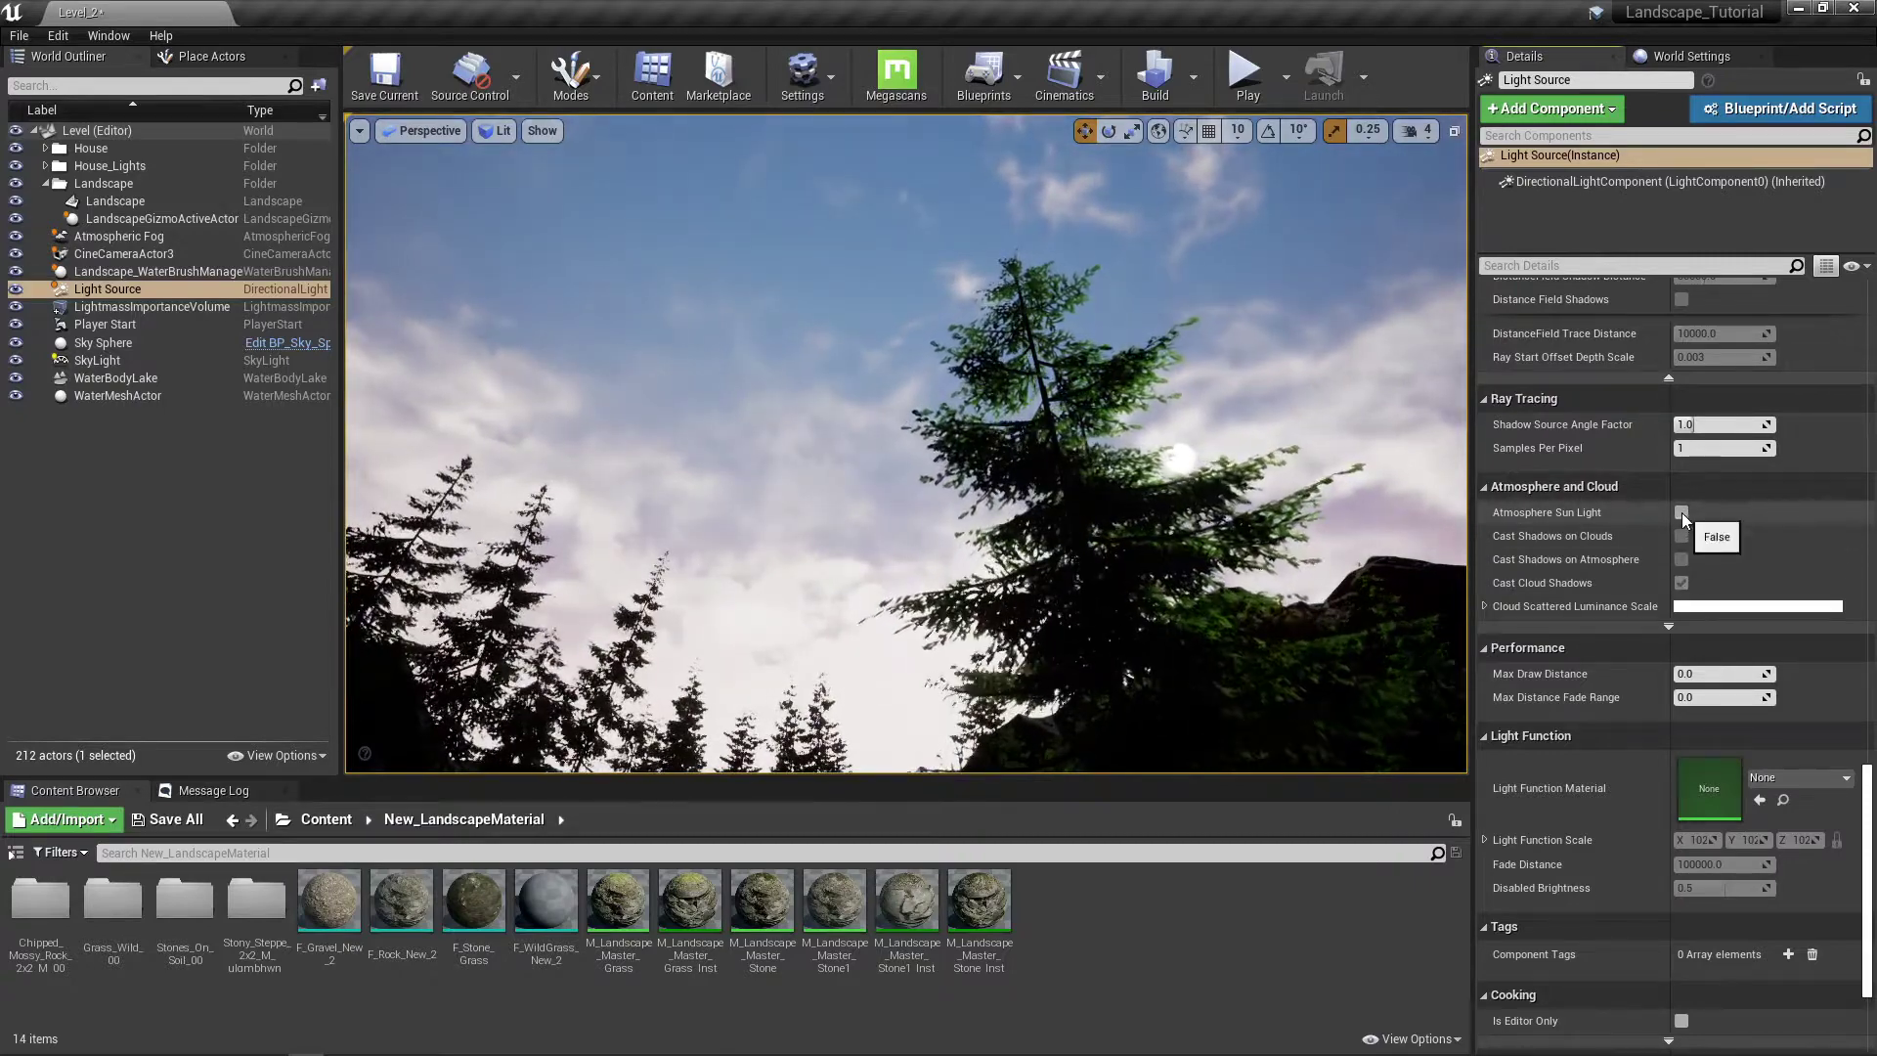
left_click(1681, 512)
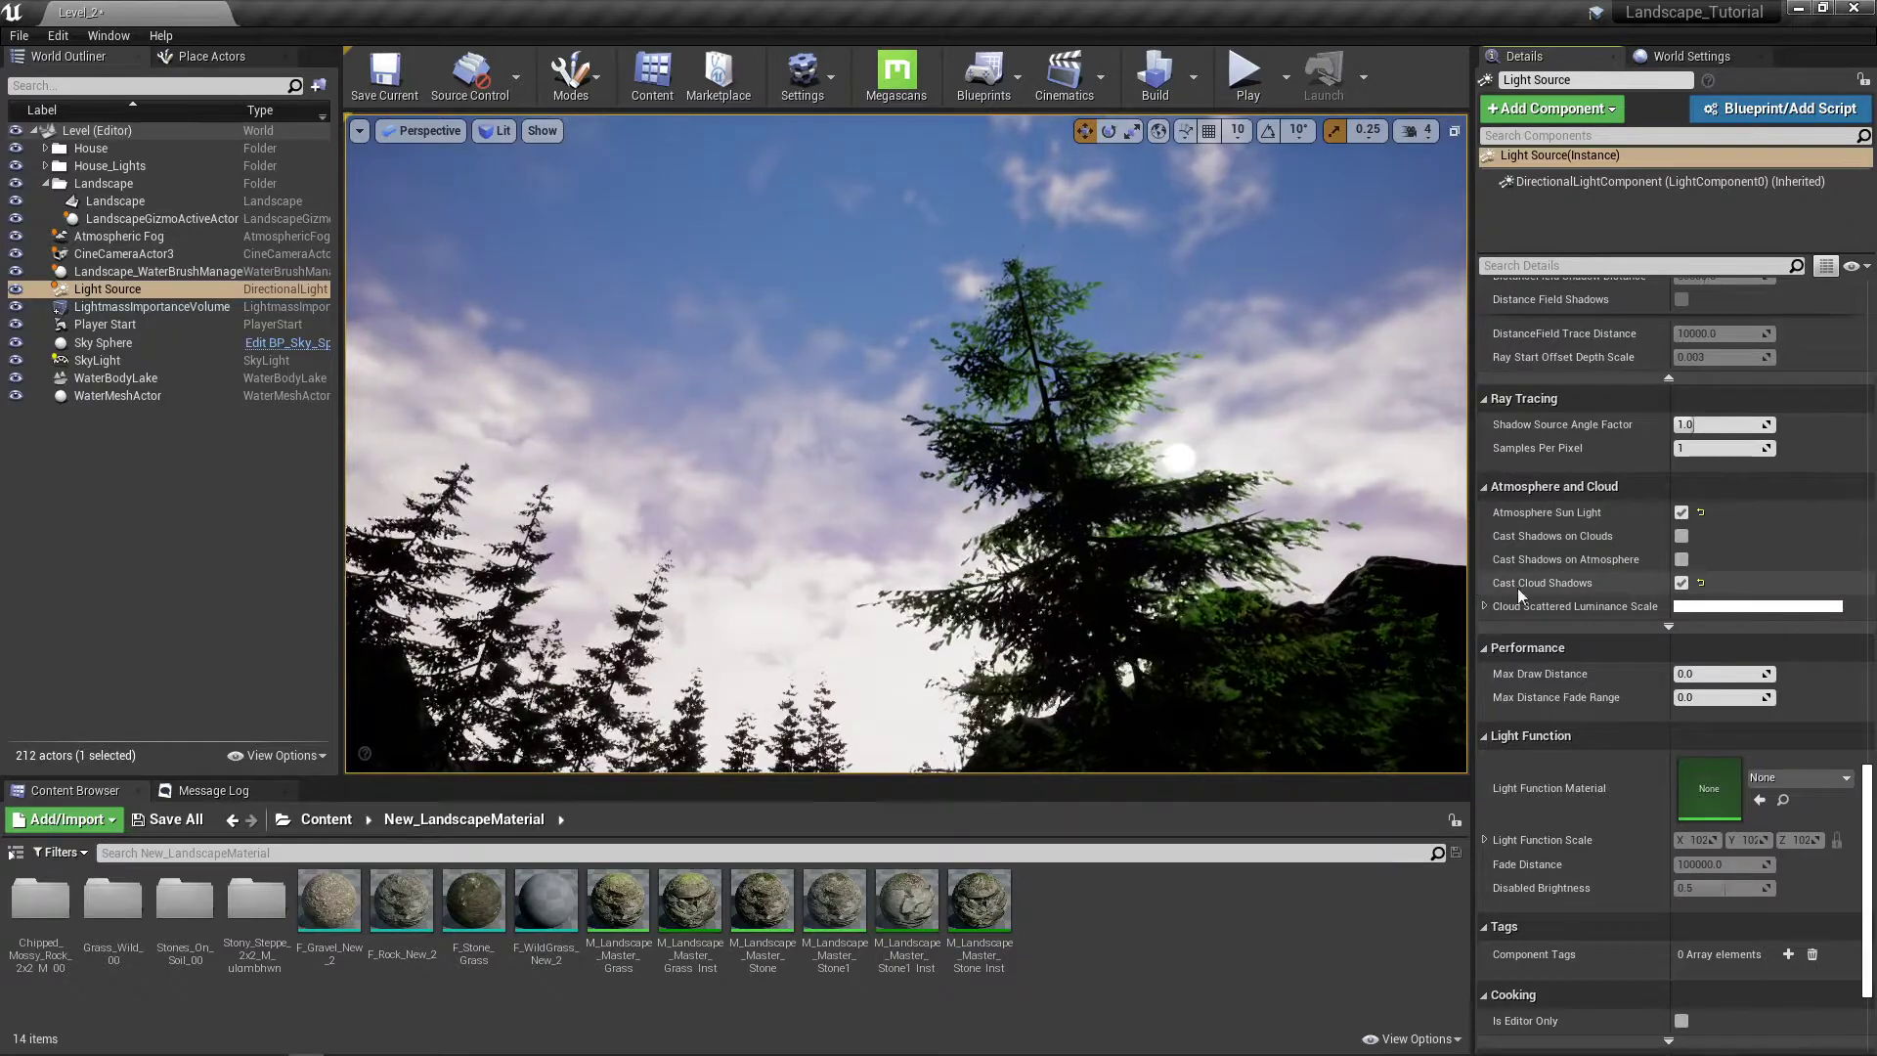
Step: Switch off Cast Cloud Shadows on the Light Source, check the shading around the house, and switch it back on
left_click(1682, 585)
right_click_drag(882, 561, 489, 665)
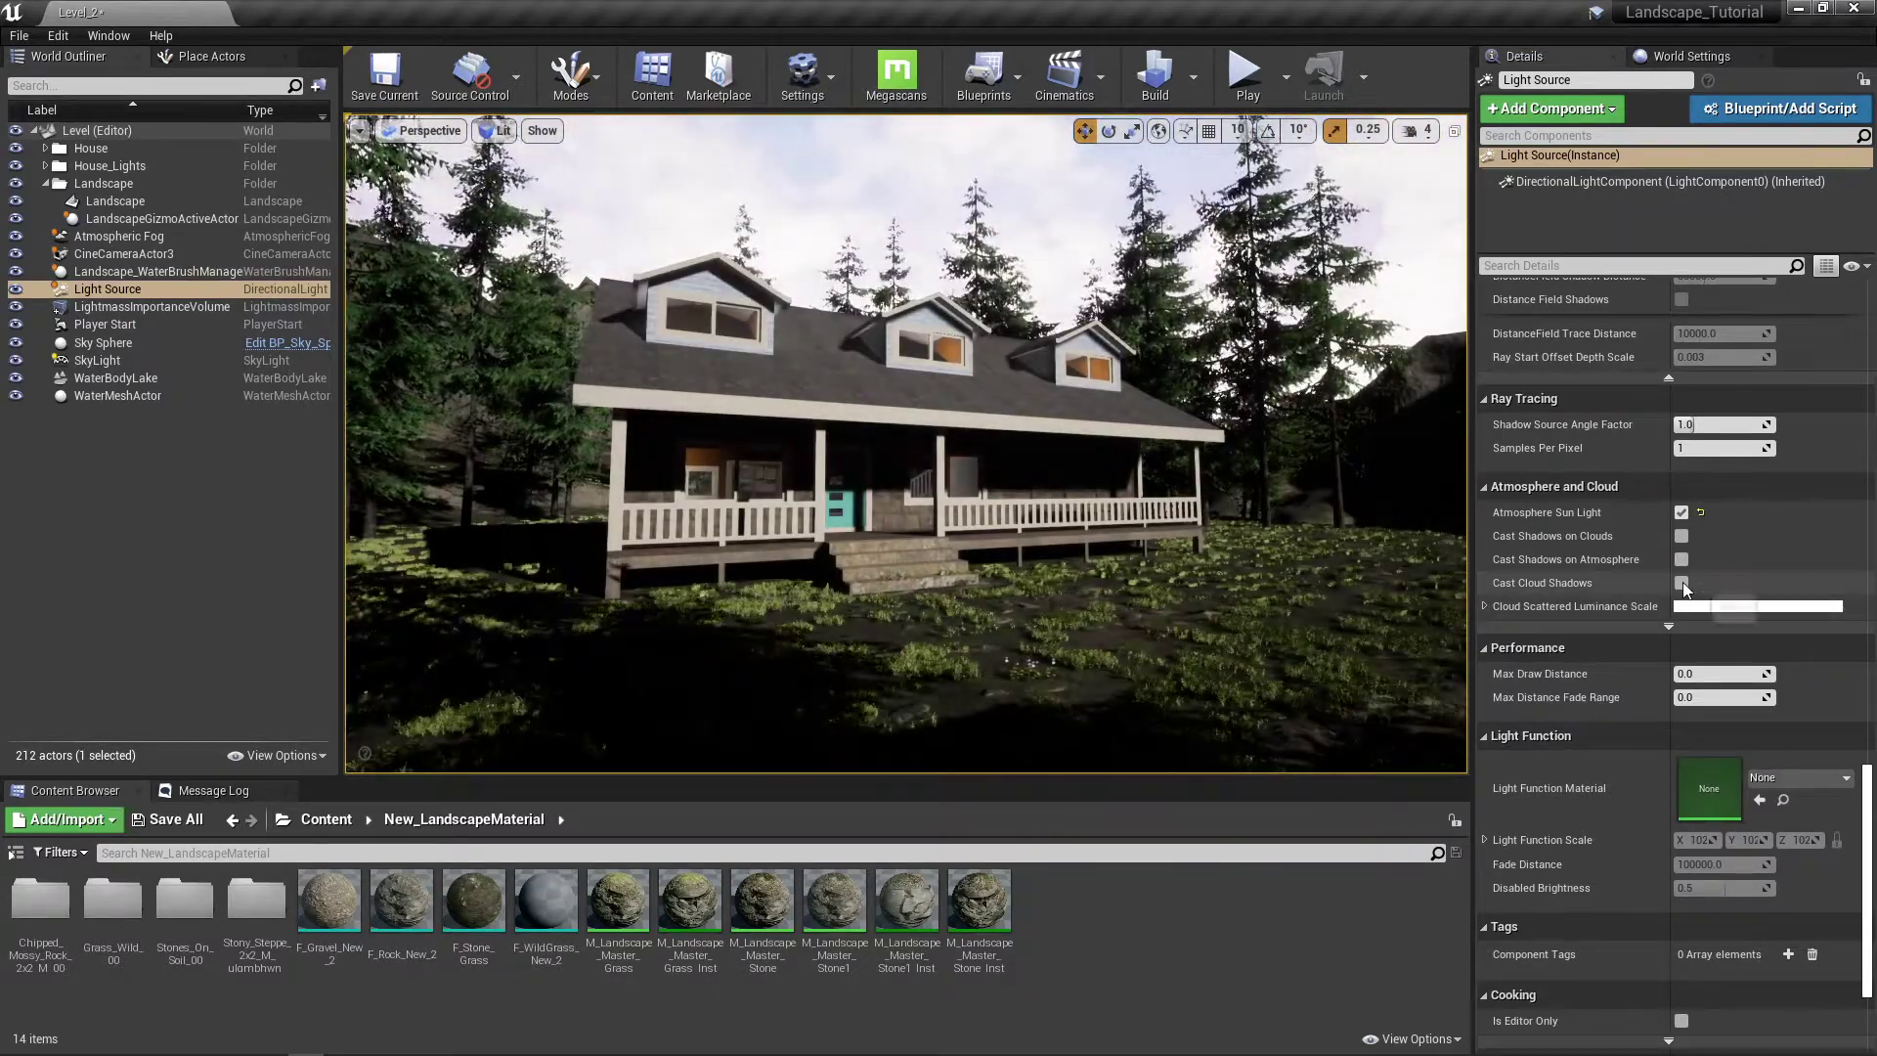
left_click(1682, 584)
Step: Review the Light Source's remaining Performance, Light Function and Actor settings, and return to its Transform and Light settings
scroll(1531, 577, "down", 3)
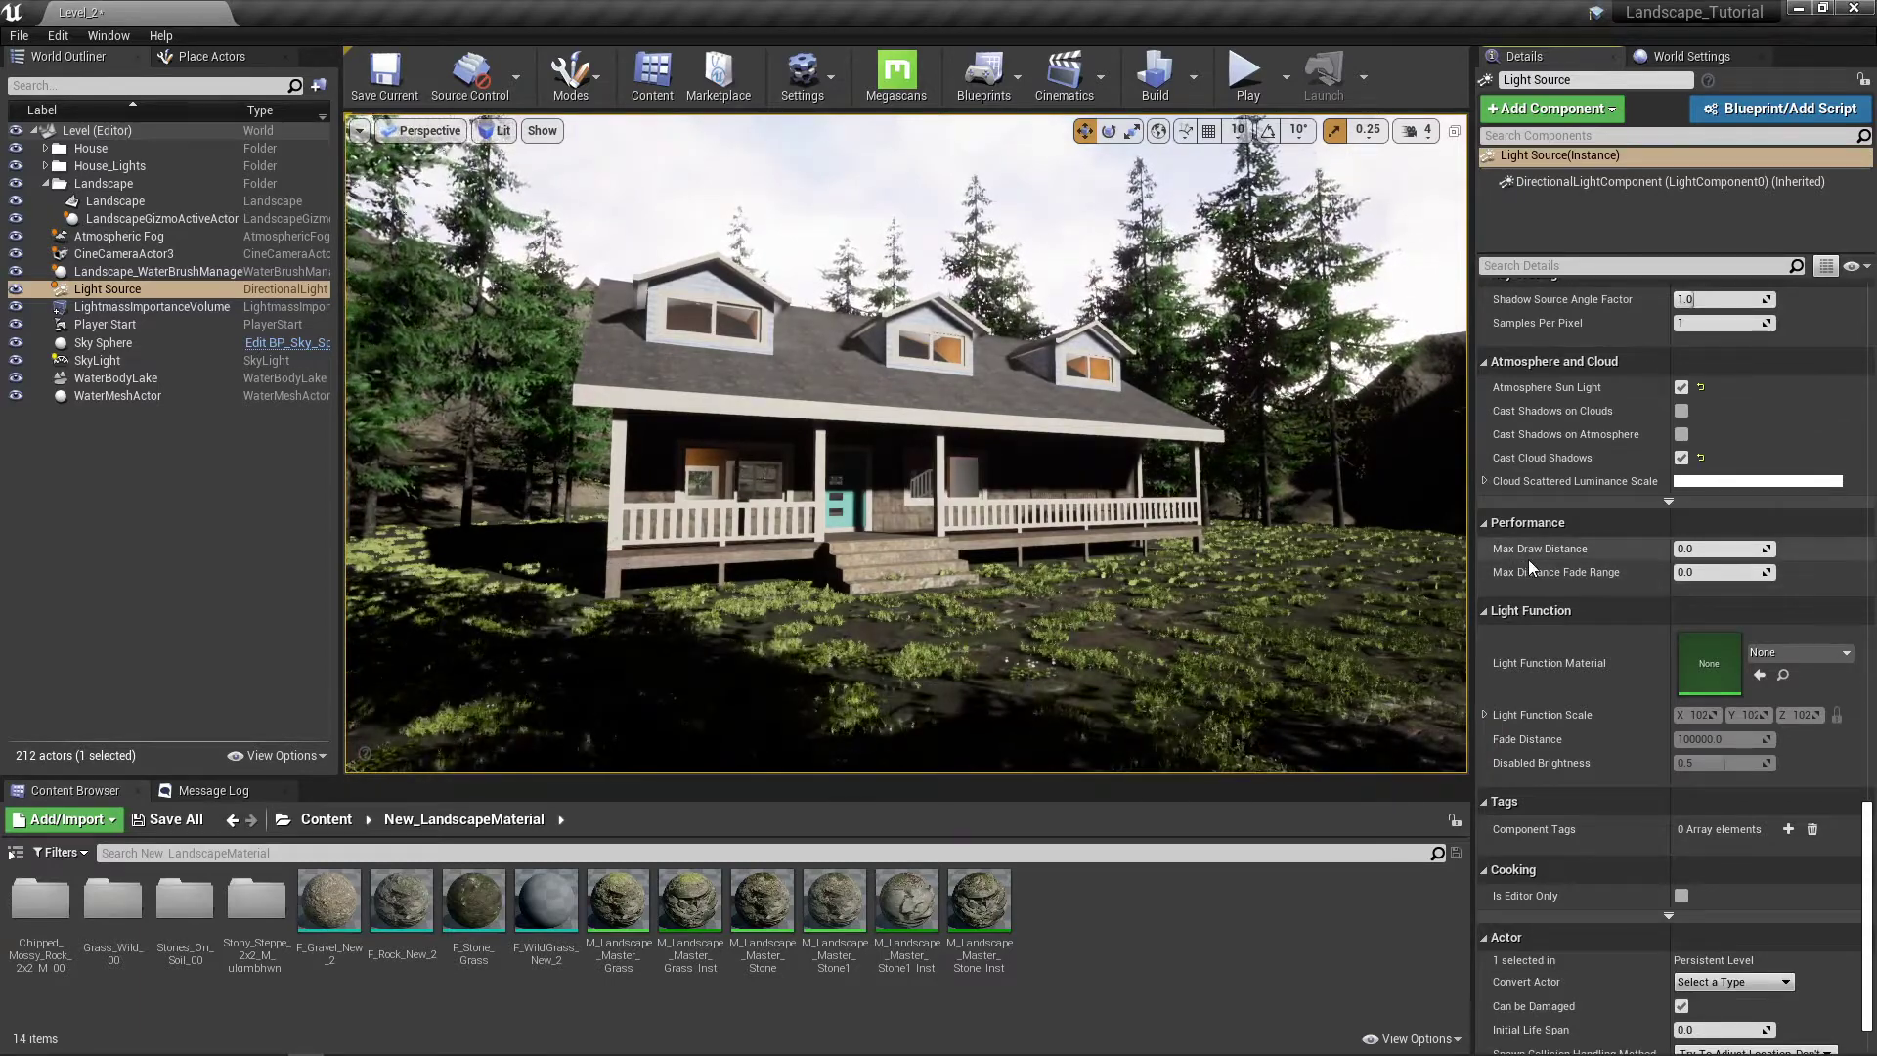
scroll(1527, 559, "down", 2)
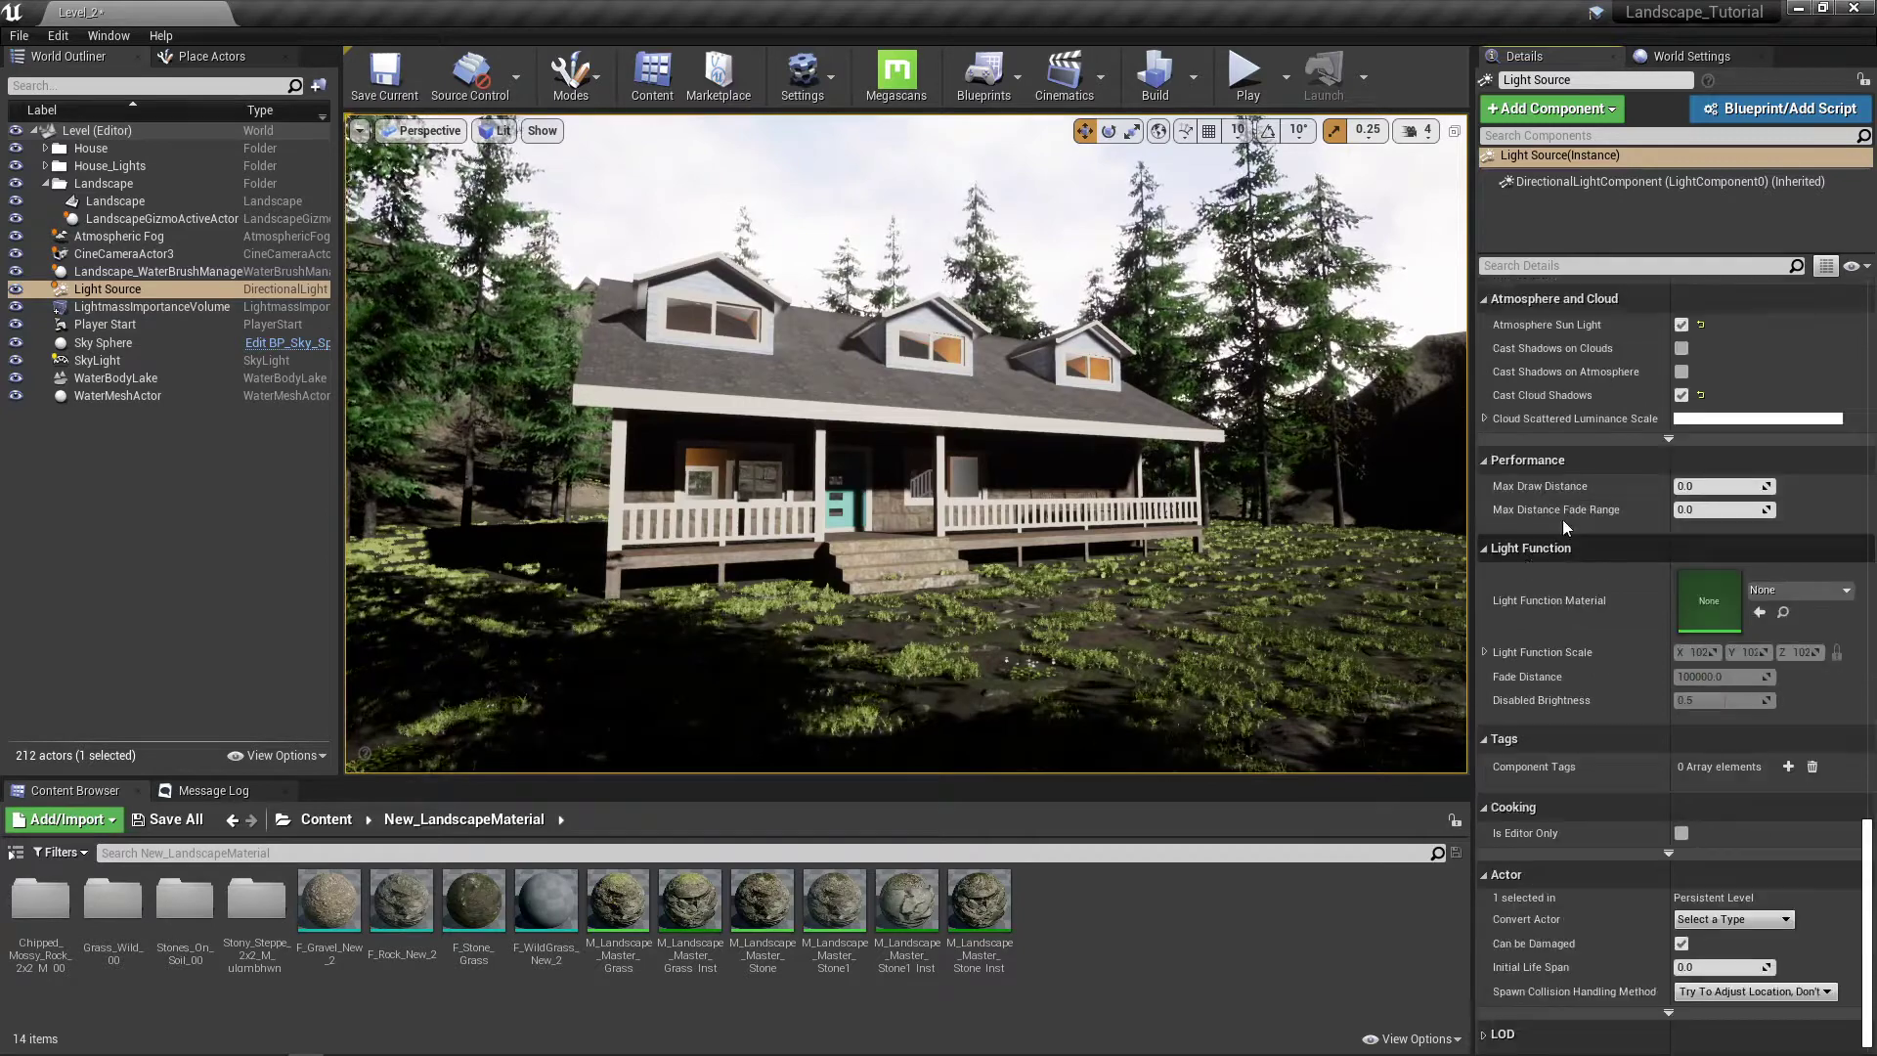
scroll(1581, 507, "up", 20)
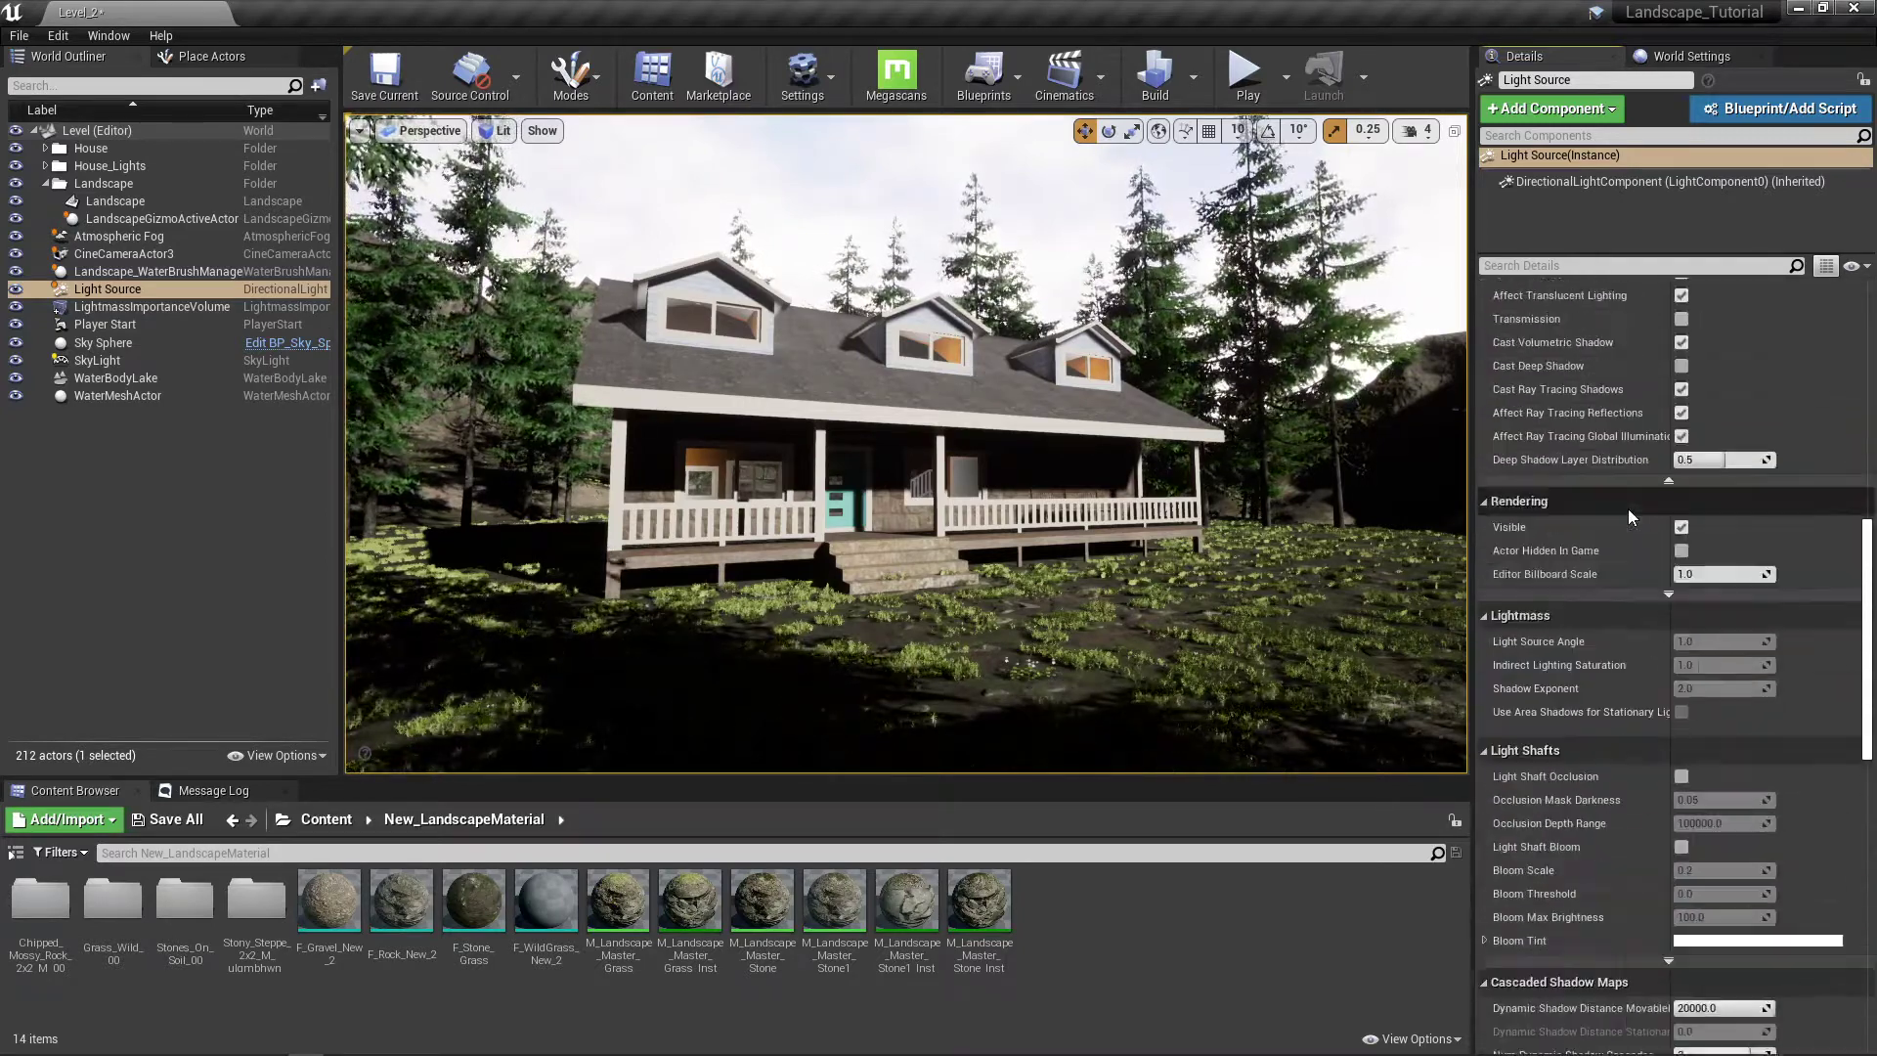
scroll(1640, 504, "up", 10)
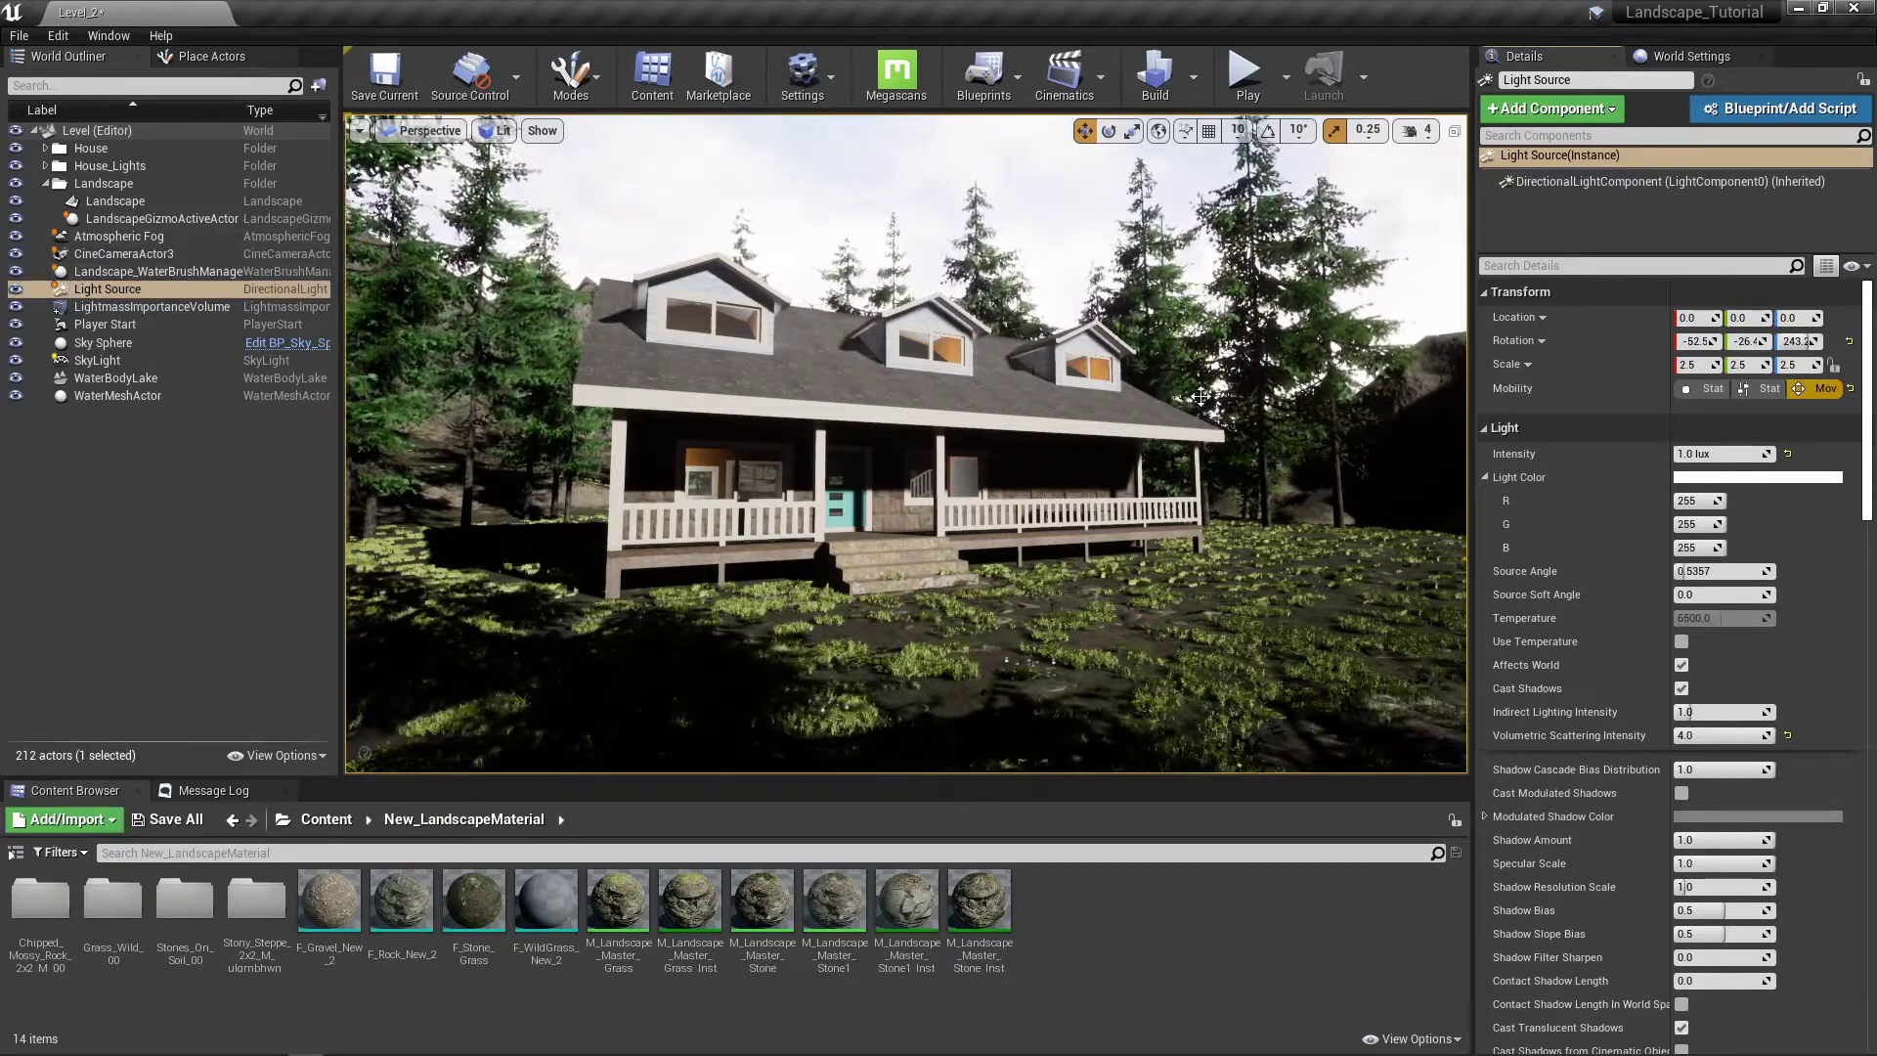
Step: Activate the rotation gizmo for the Light Source and leave Game View so that gizmos and editor icons show
right_click_drag(972, 363, 1374, 303)
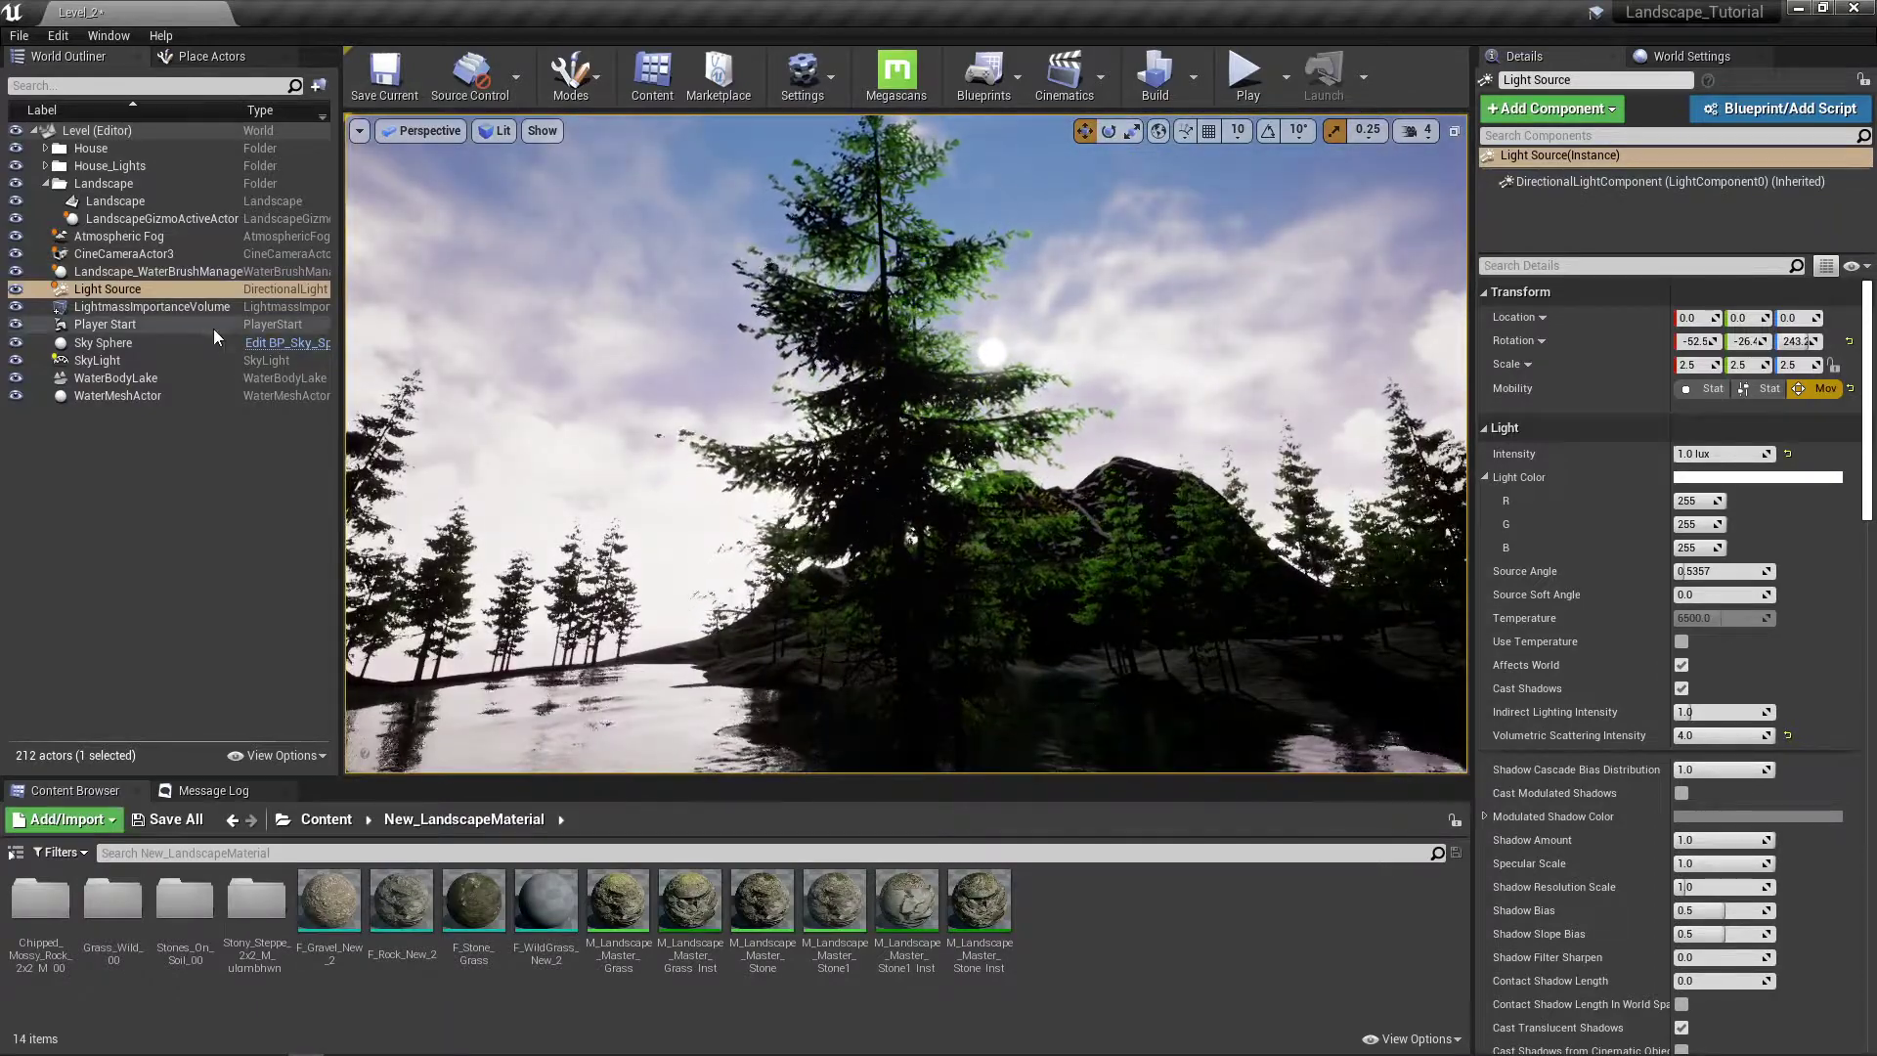
key("e")
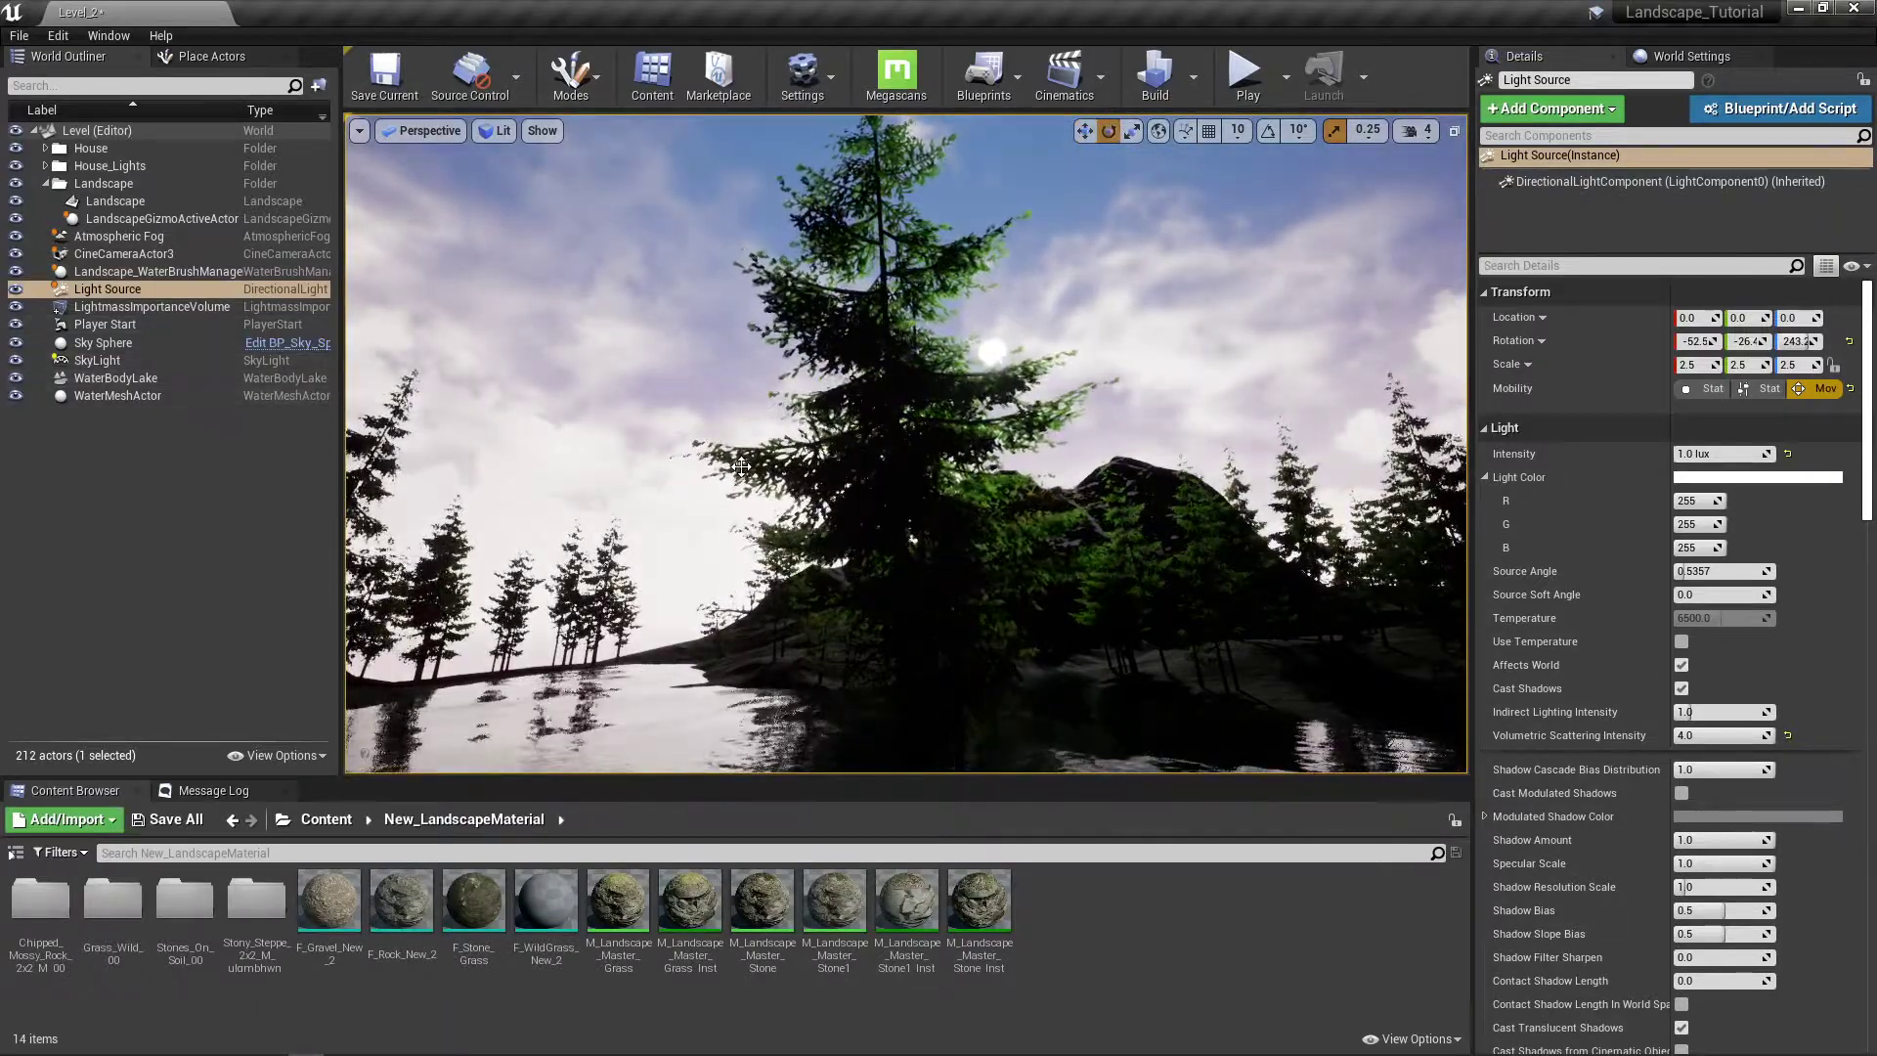
right_click_drag(1061, 439, 626, 499)
key("g")
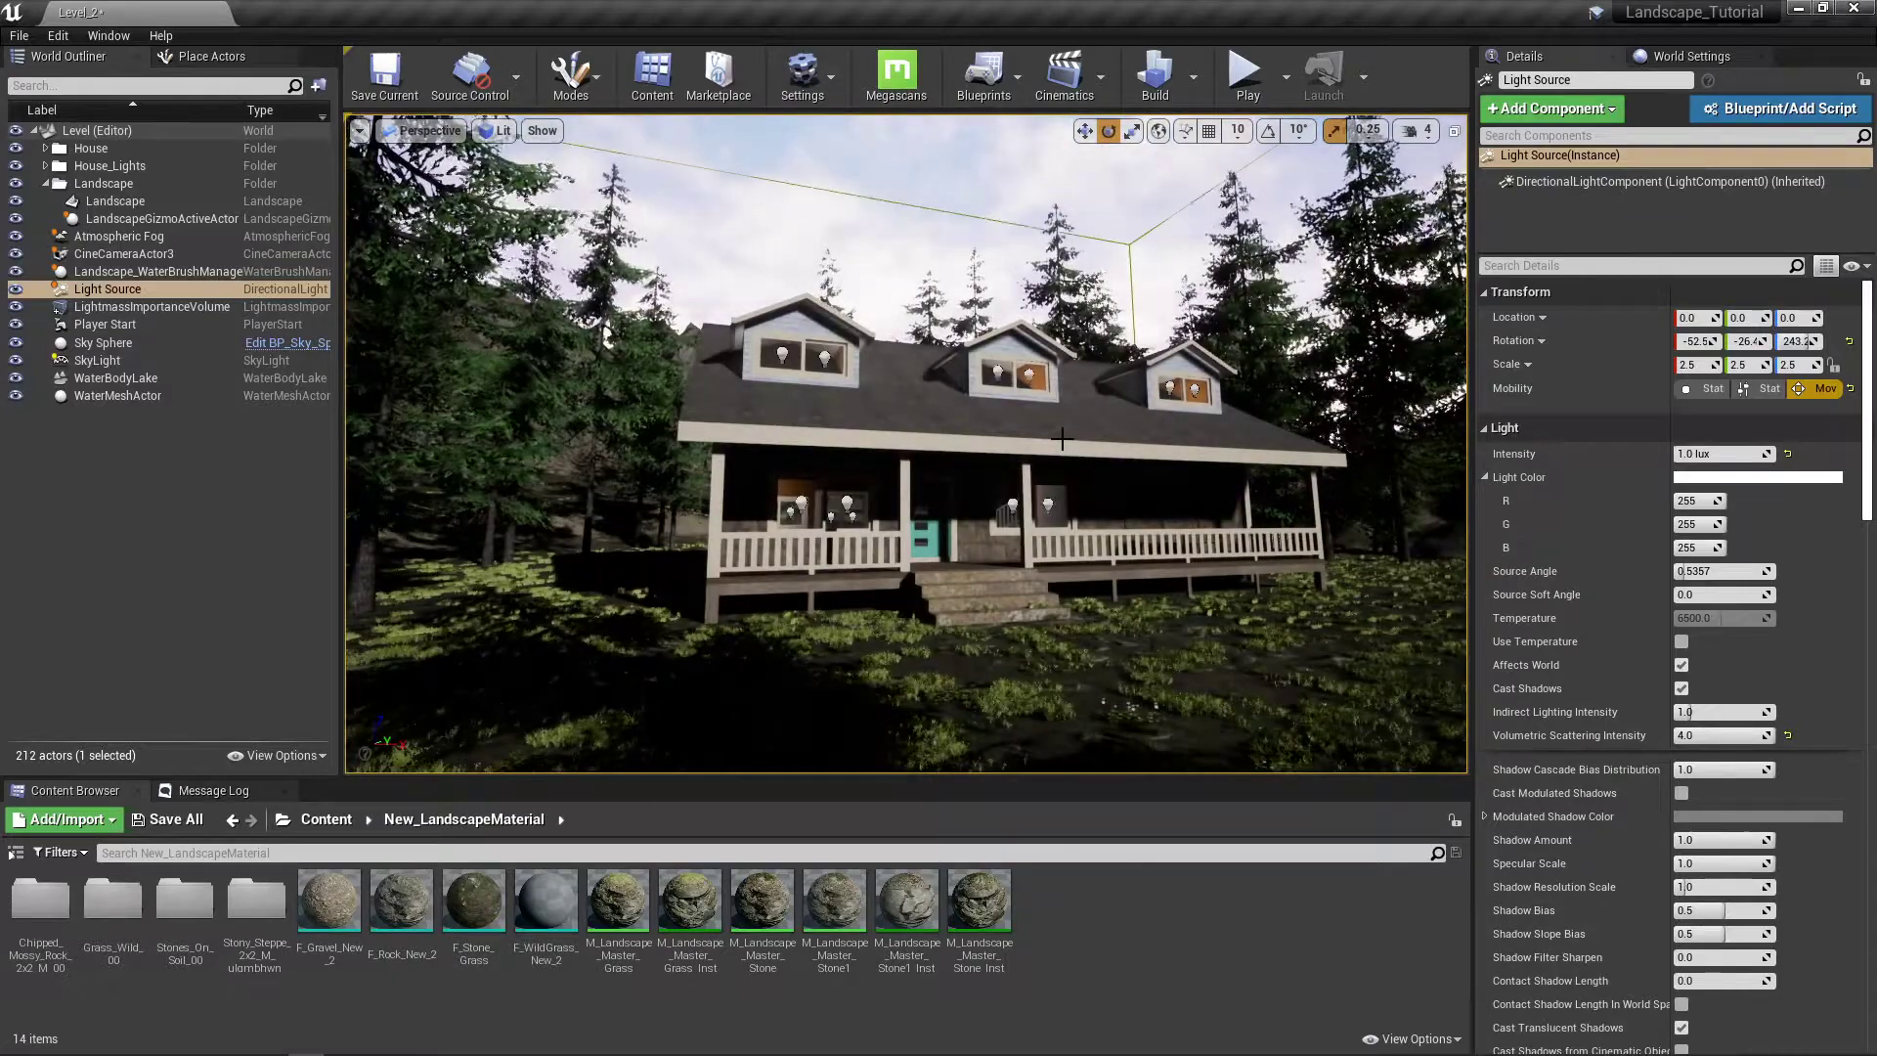
Step: Examine the Light Source's rotation gizmo, the lake and mountains, and the sun's place in the sky
right_click_drag(1012, 432, 538, 430)
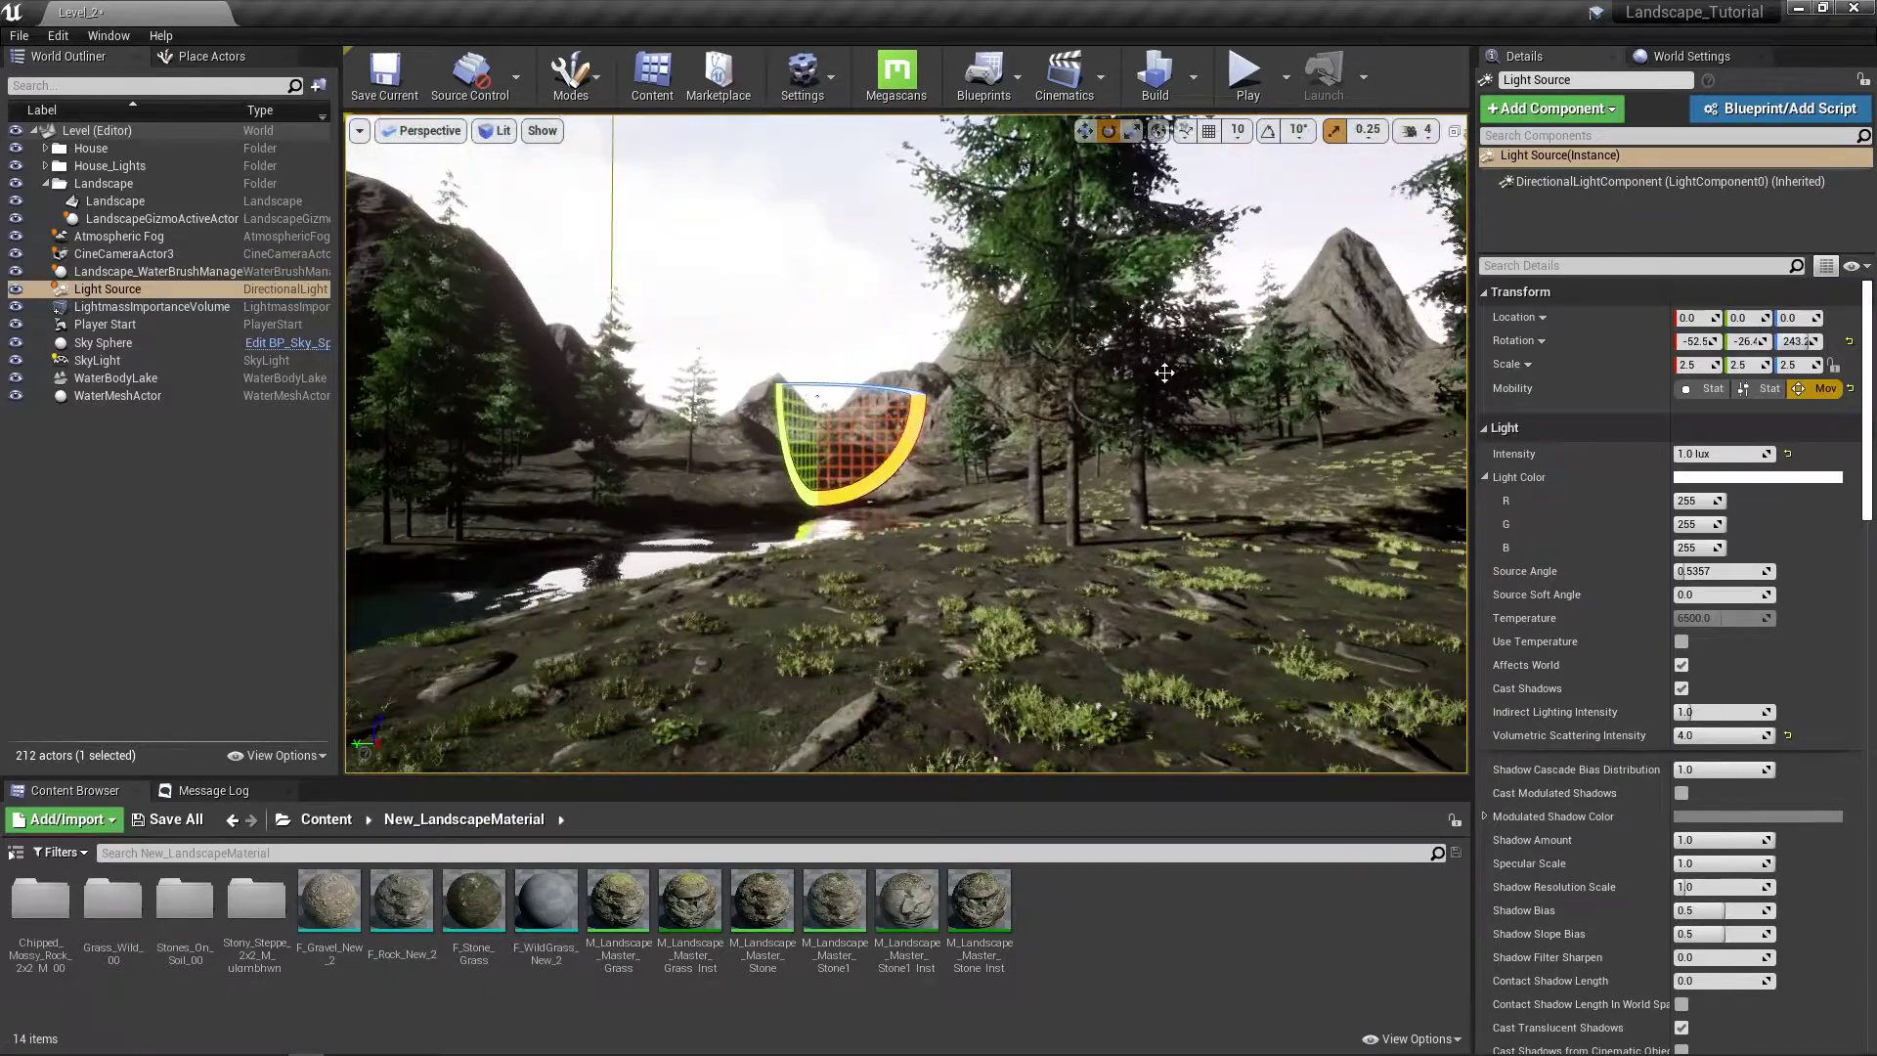
right_click_drag(951, 313, 840, 311)
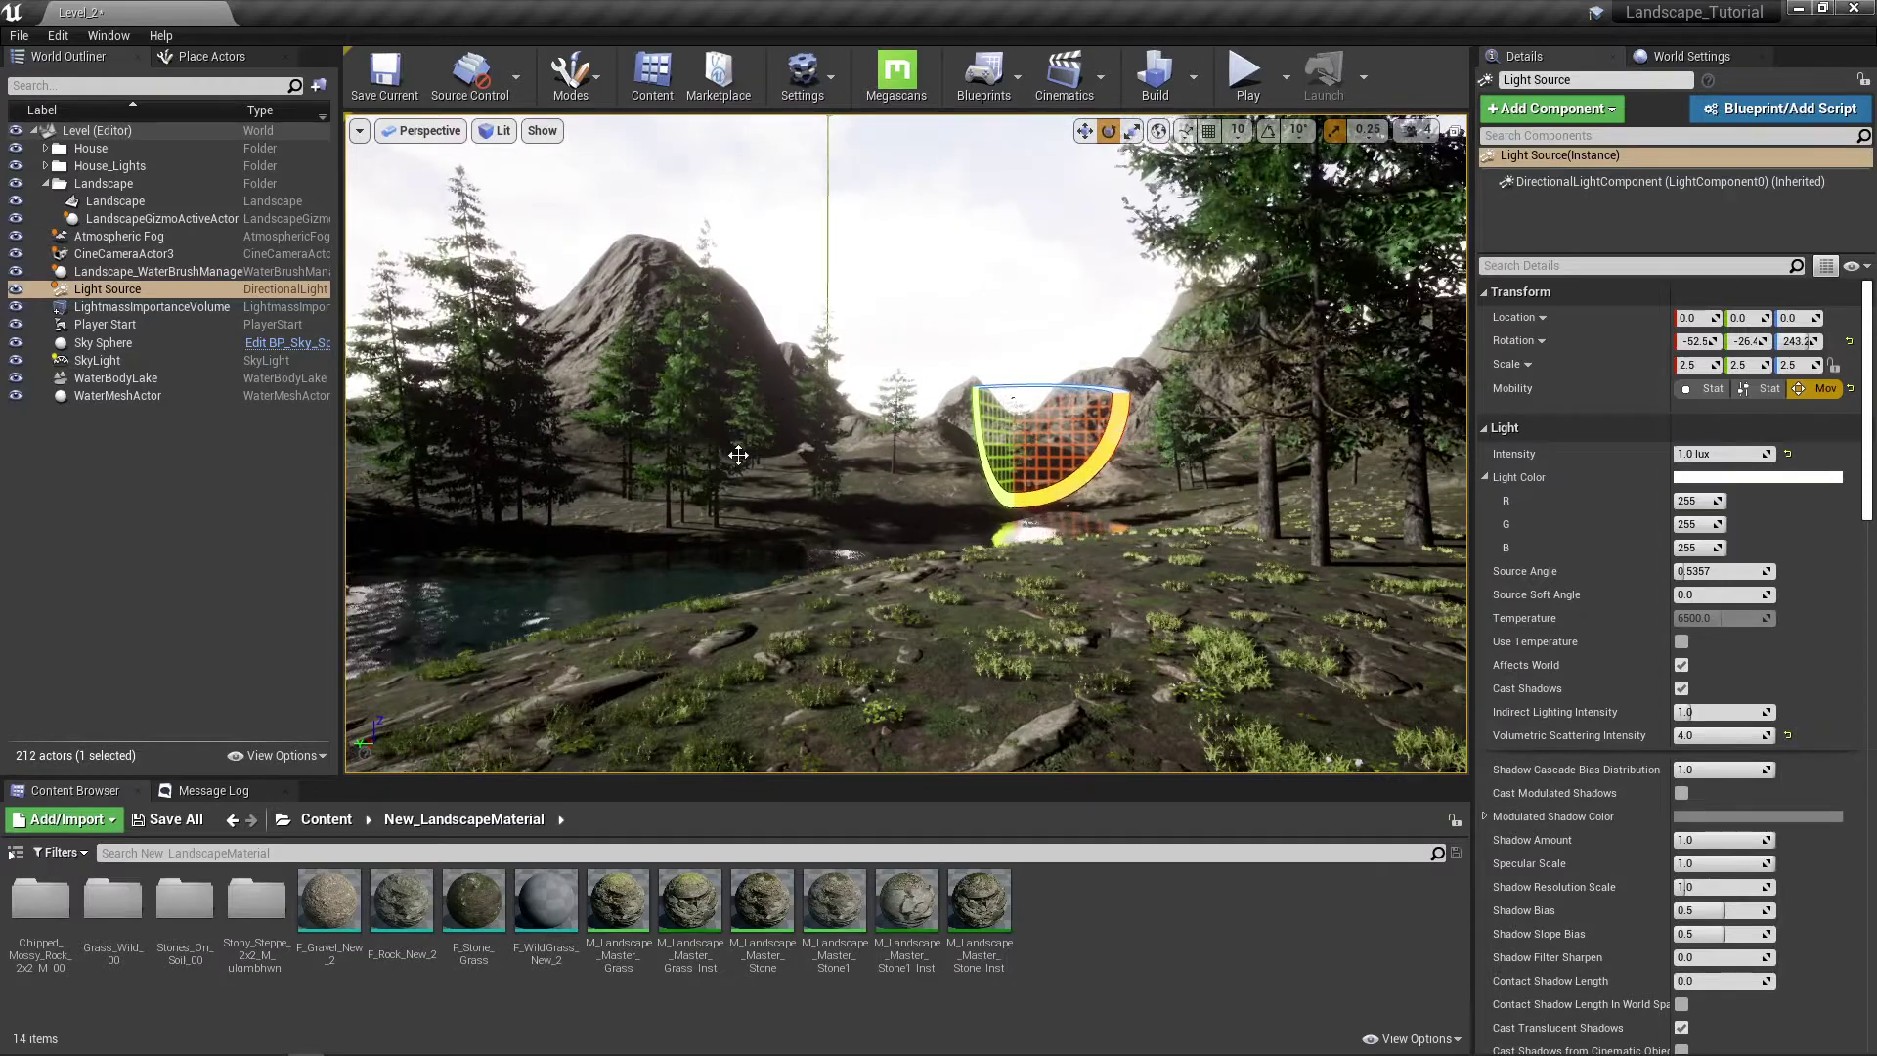
right_click_drag(737, 454, 513, 366)
right_click_drag(918, 368, 684, 295)
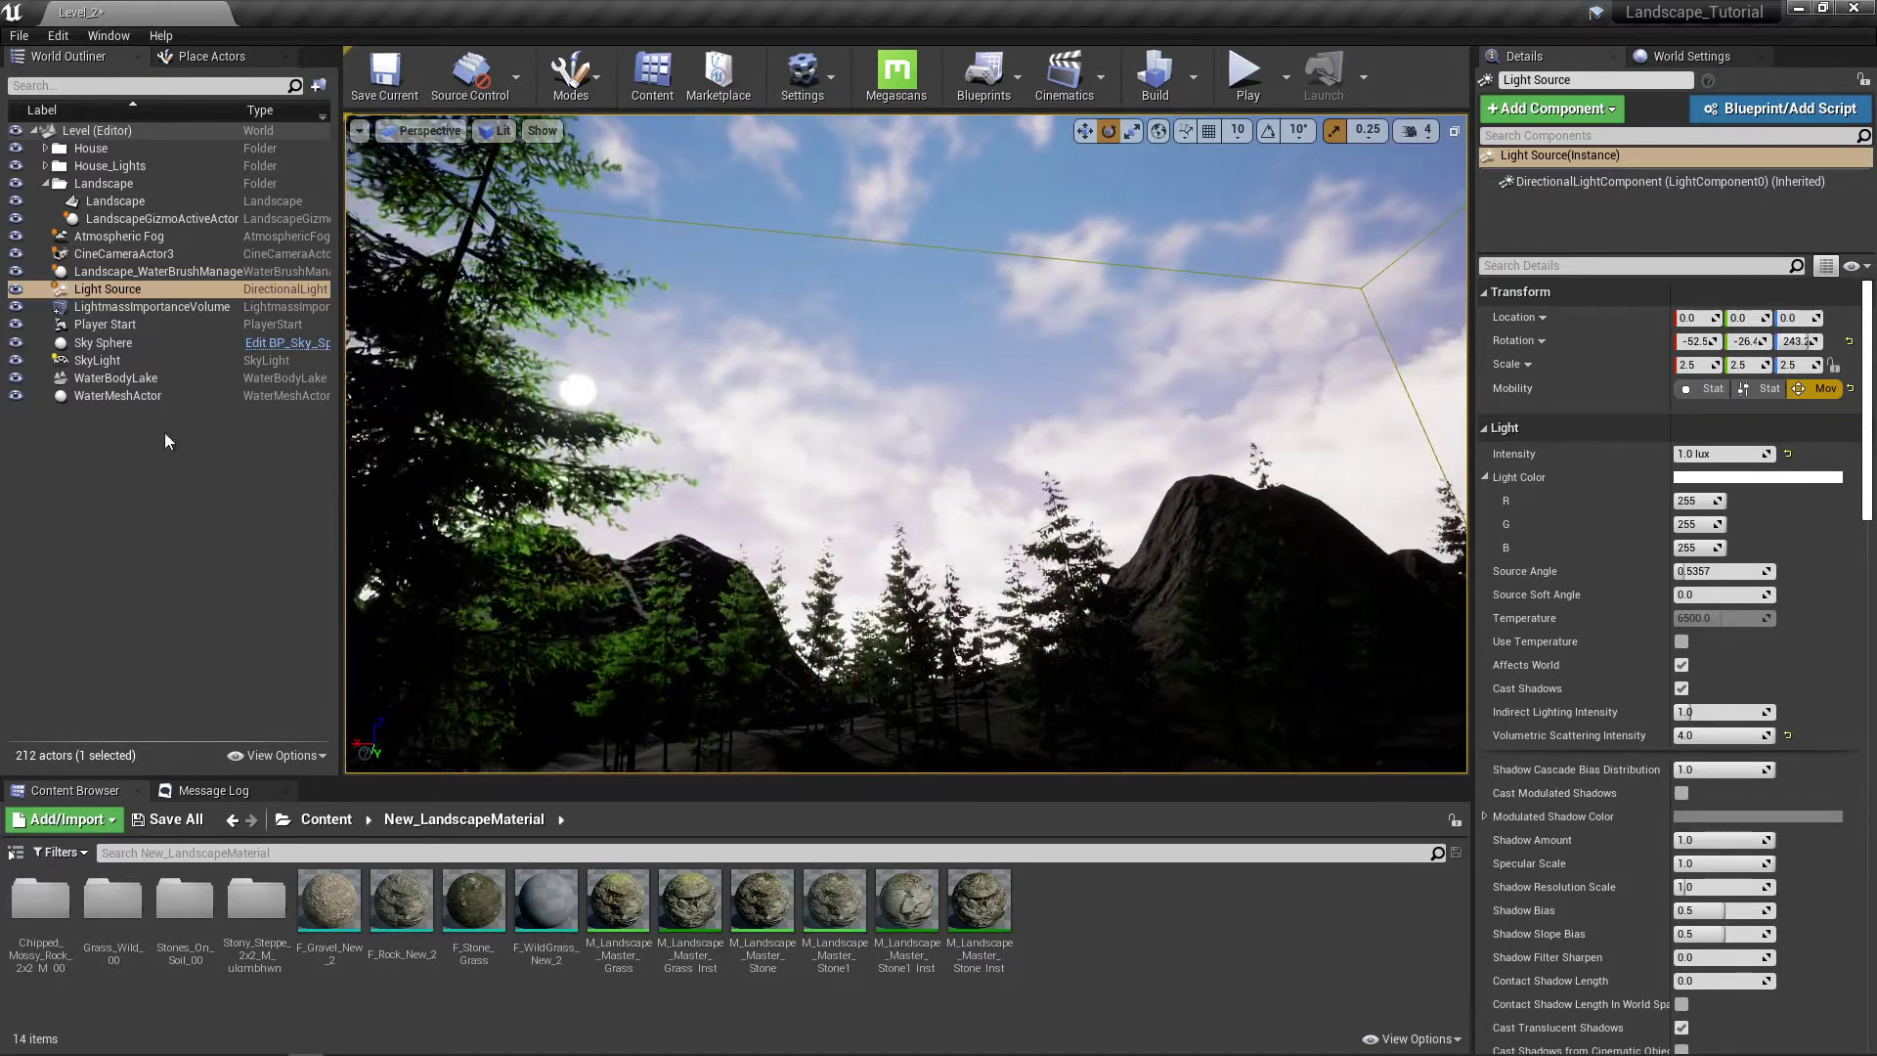
right_click_drag(988, 420, 1281, 560)
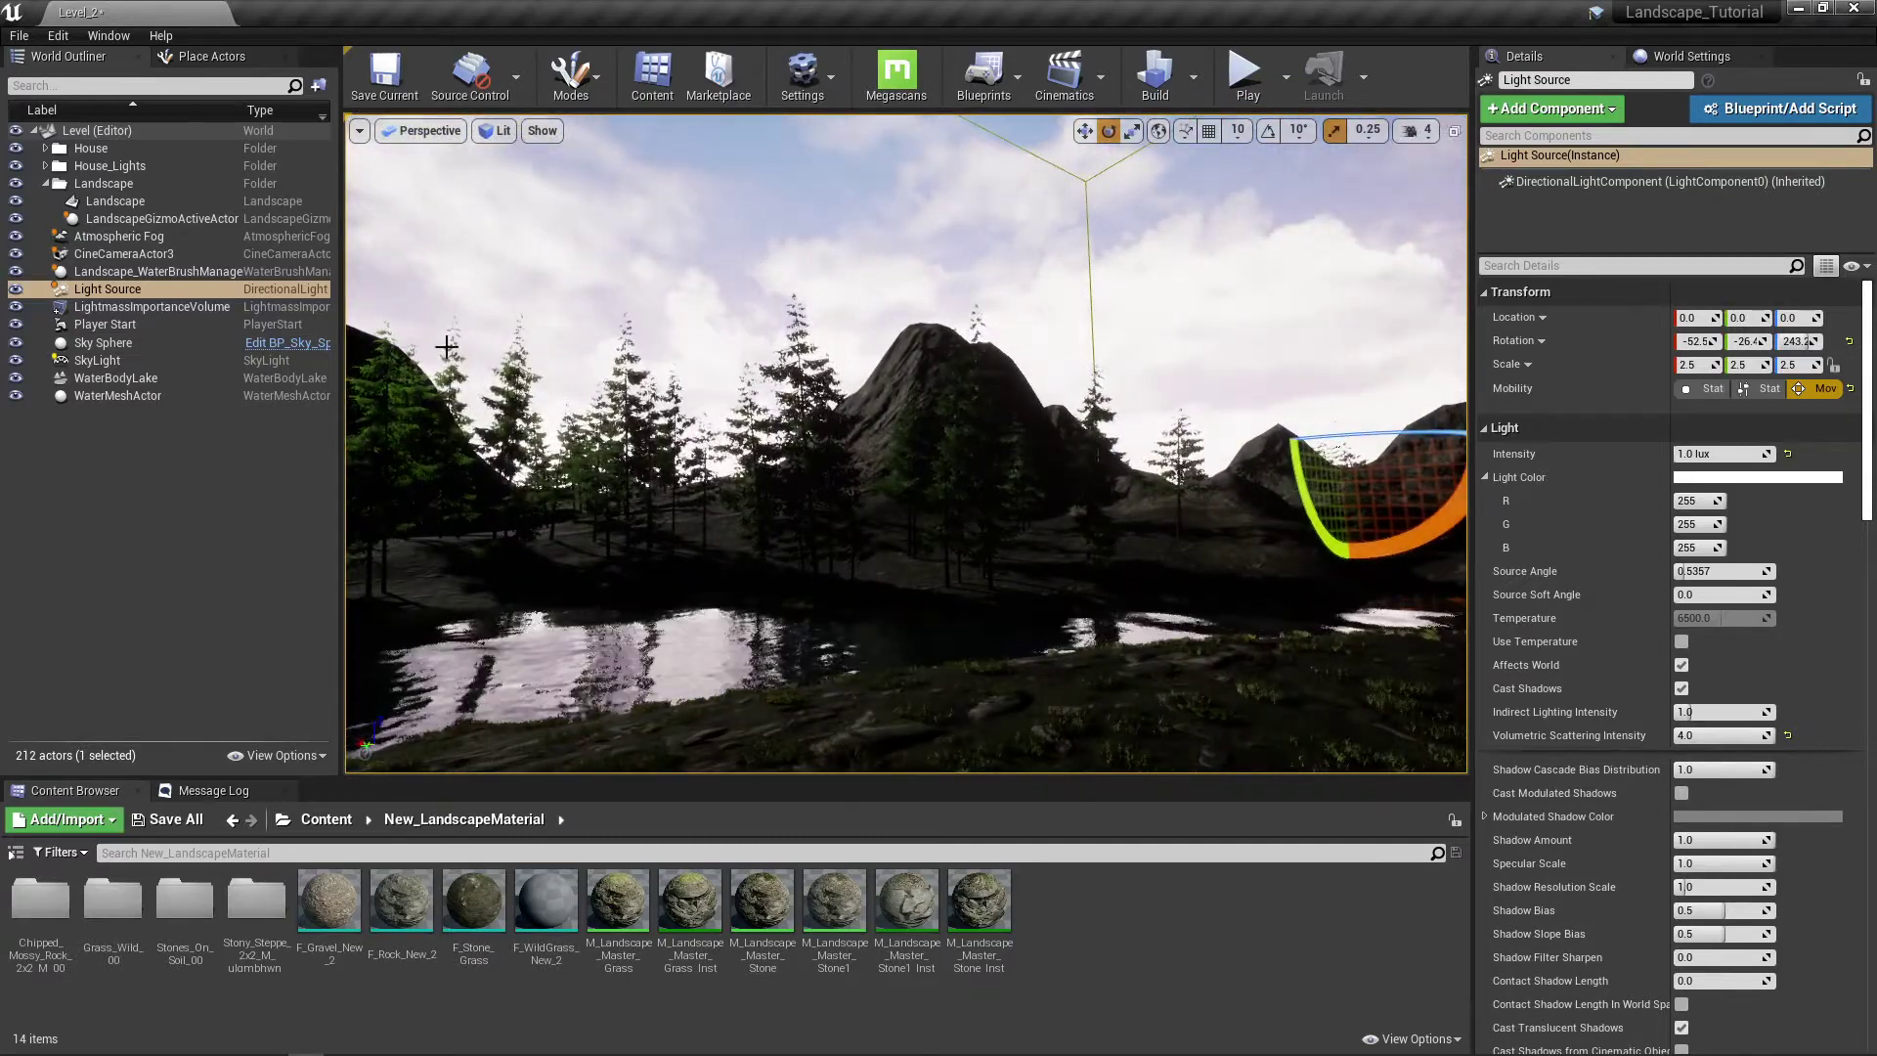
right_click_drag(976, 399, 799, 356)
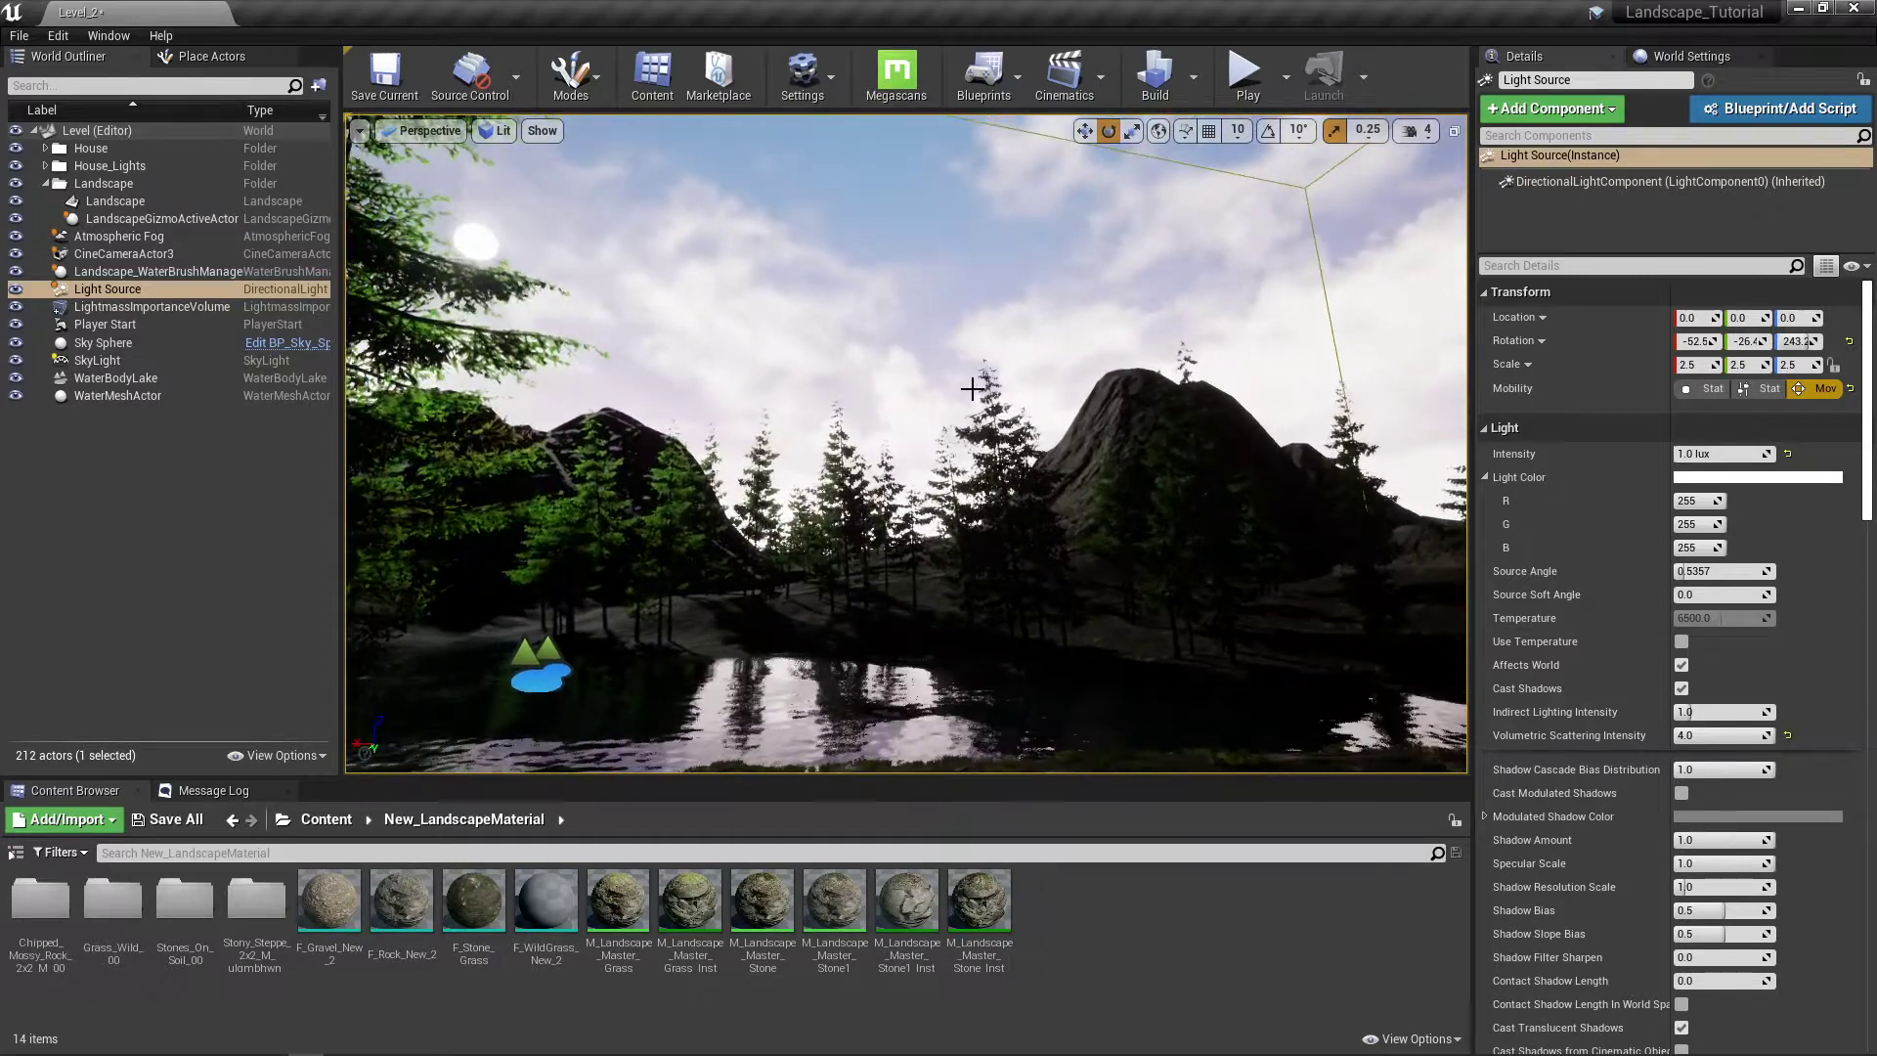
right_click_drag(744, 452, 933, 502)
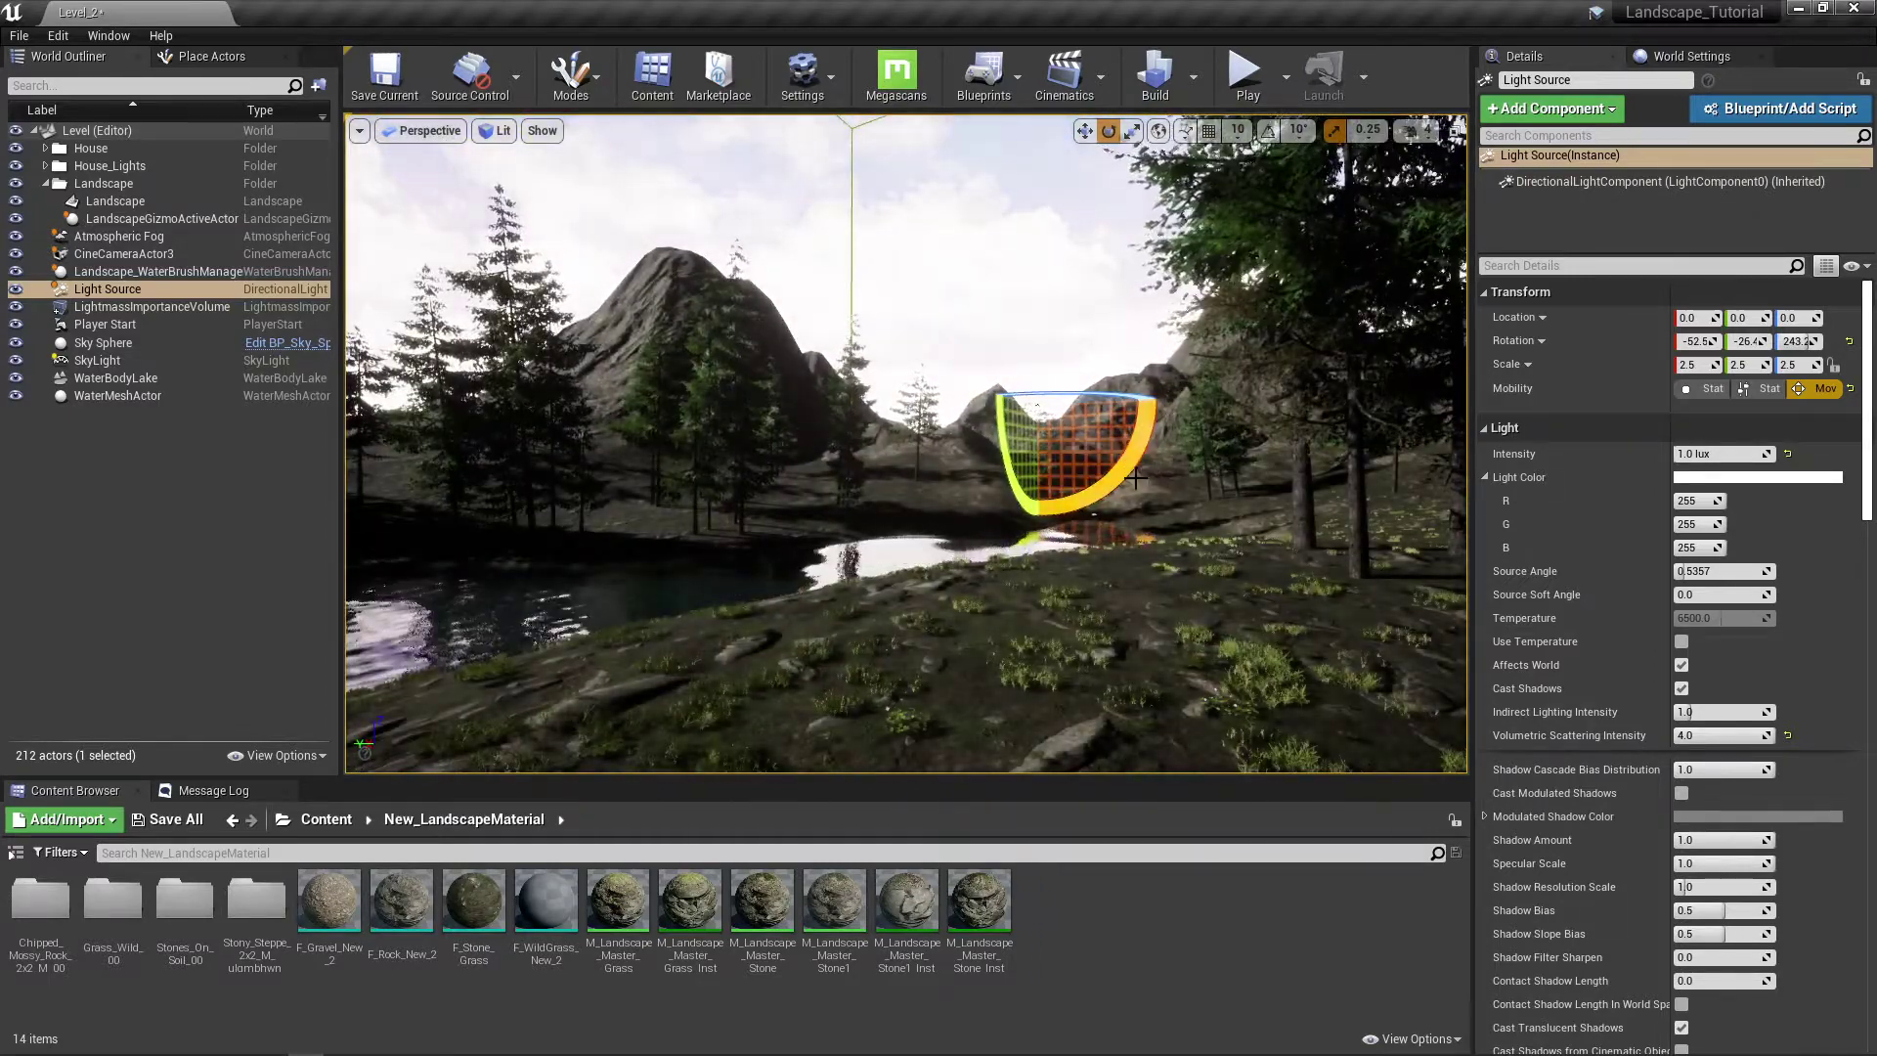
right_click_drag(782, 421, 747, 405)
right_click_drag(755, 307, 865, 300)
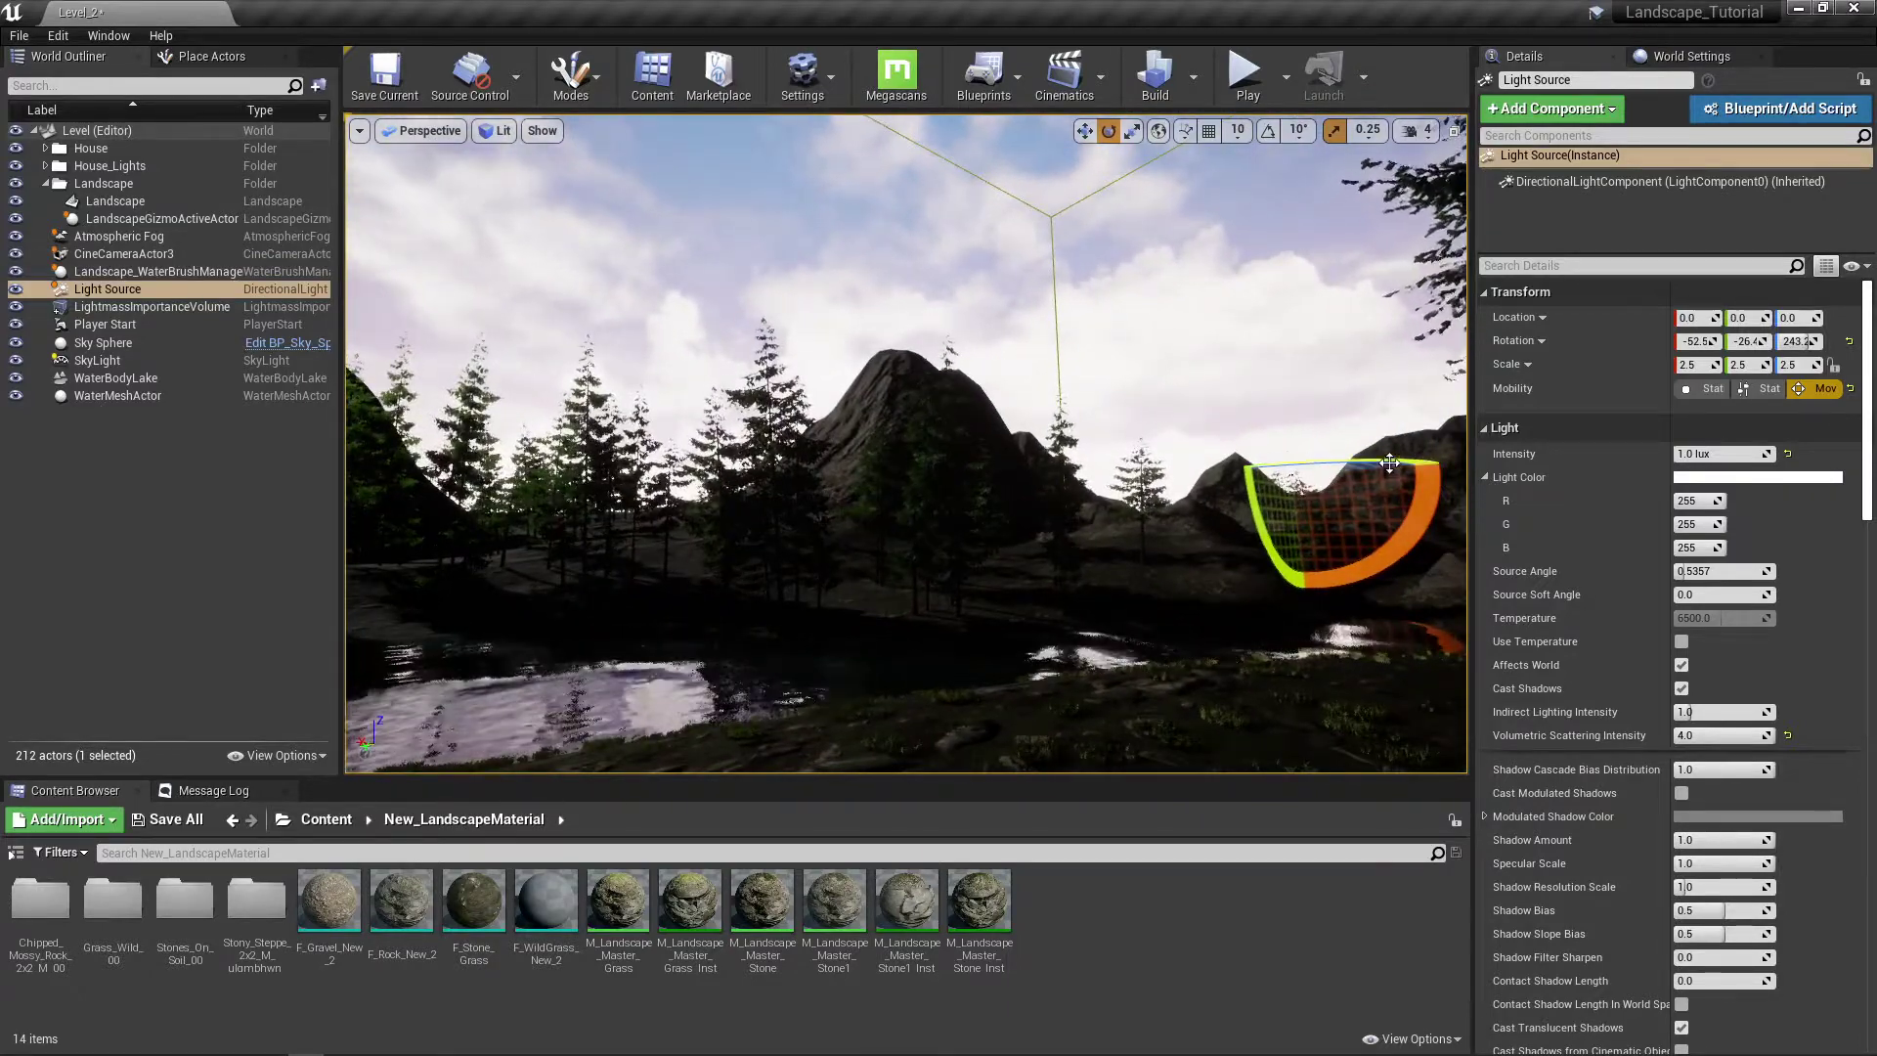
Step: Rotate the Light Source about 18° around its vertical axis, refresh the Sky Sphere's material, and check the shadows at the house
left_click_drag(1390, 458, 1292, 480)
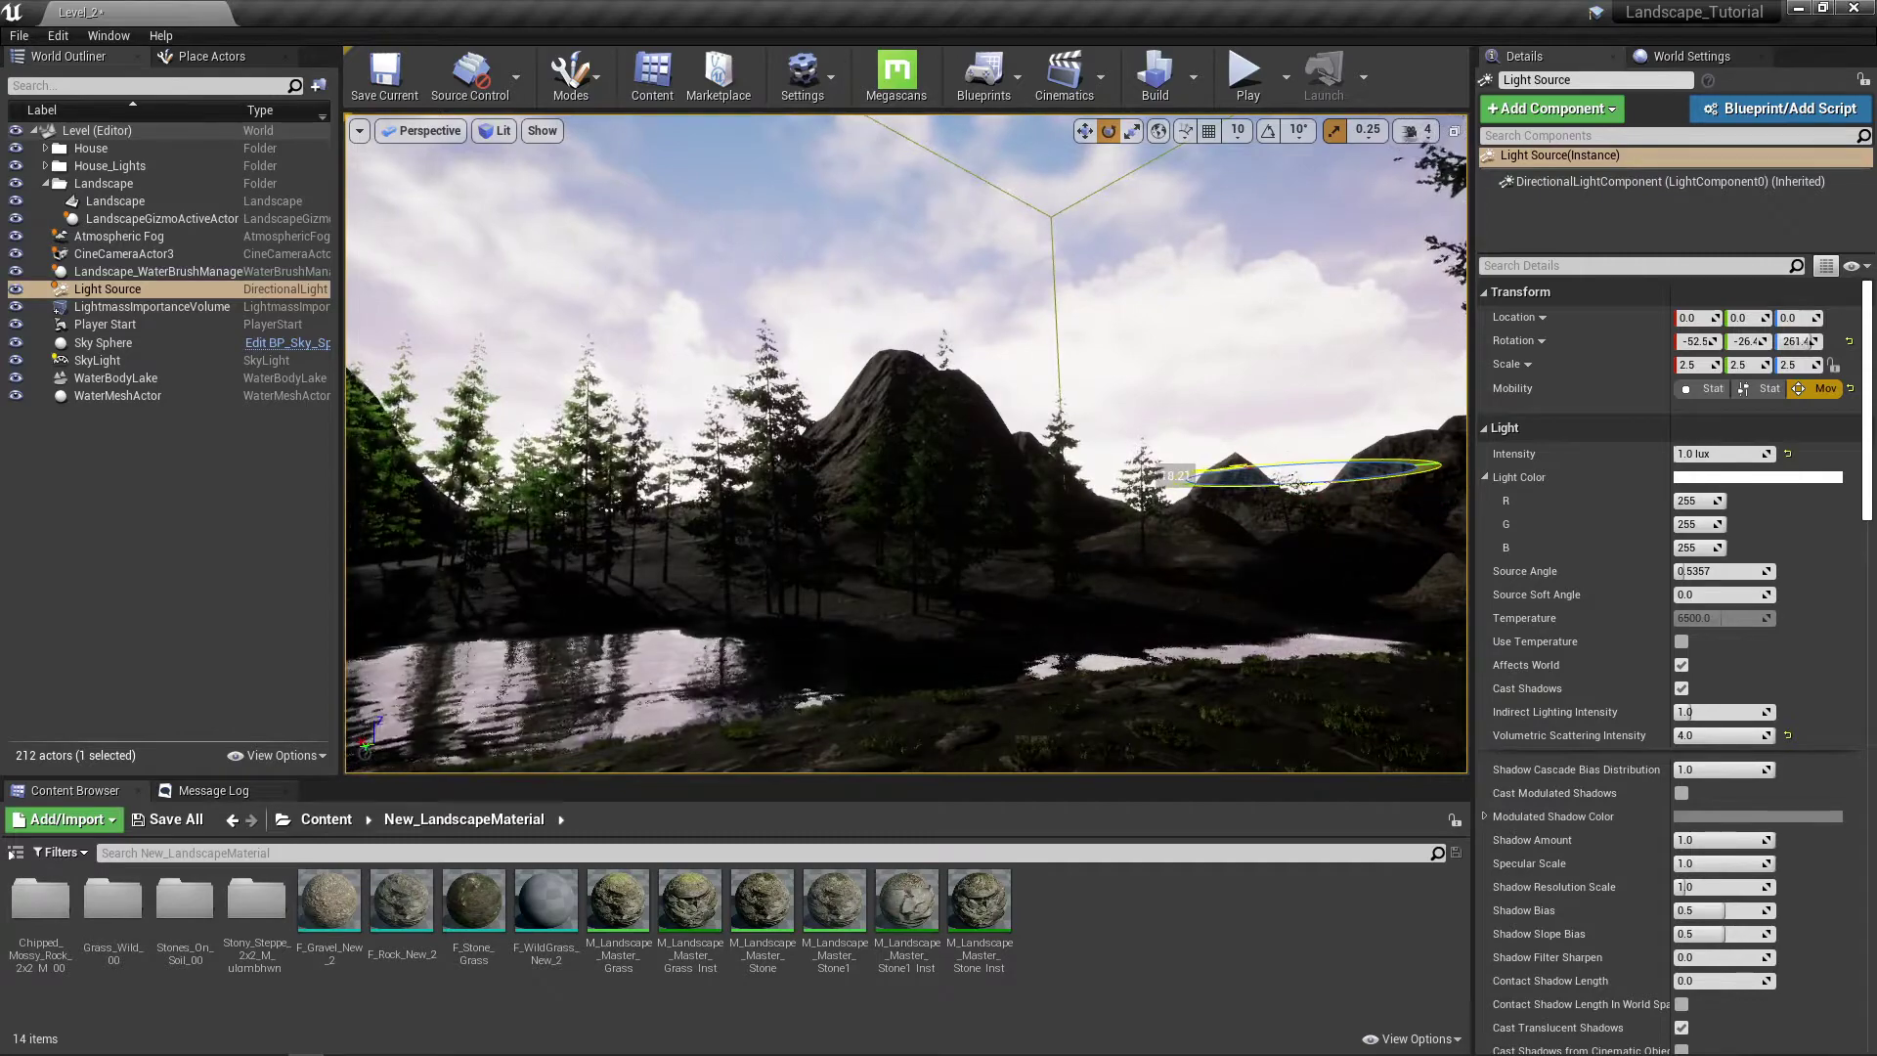
right_click_drag(1303, 431, 1144, 391)
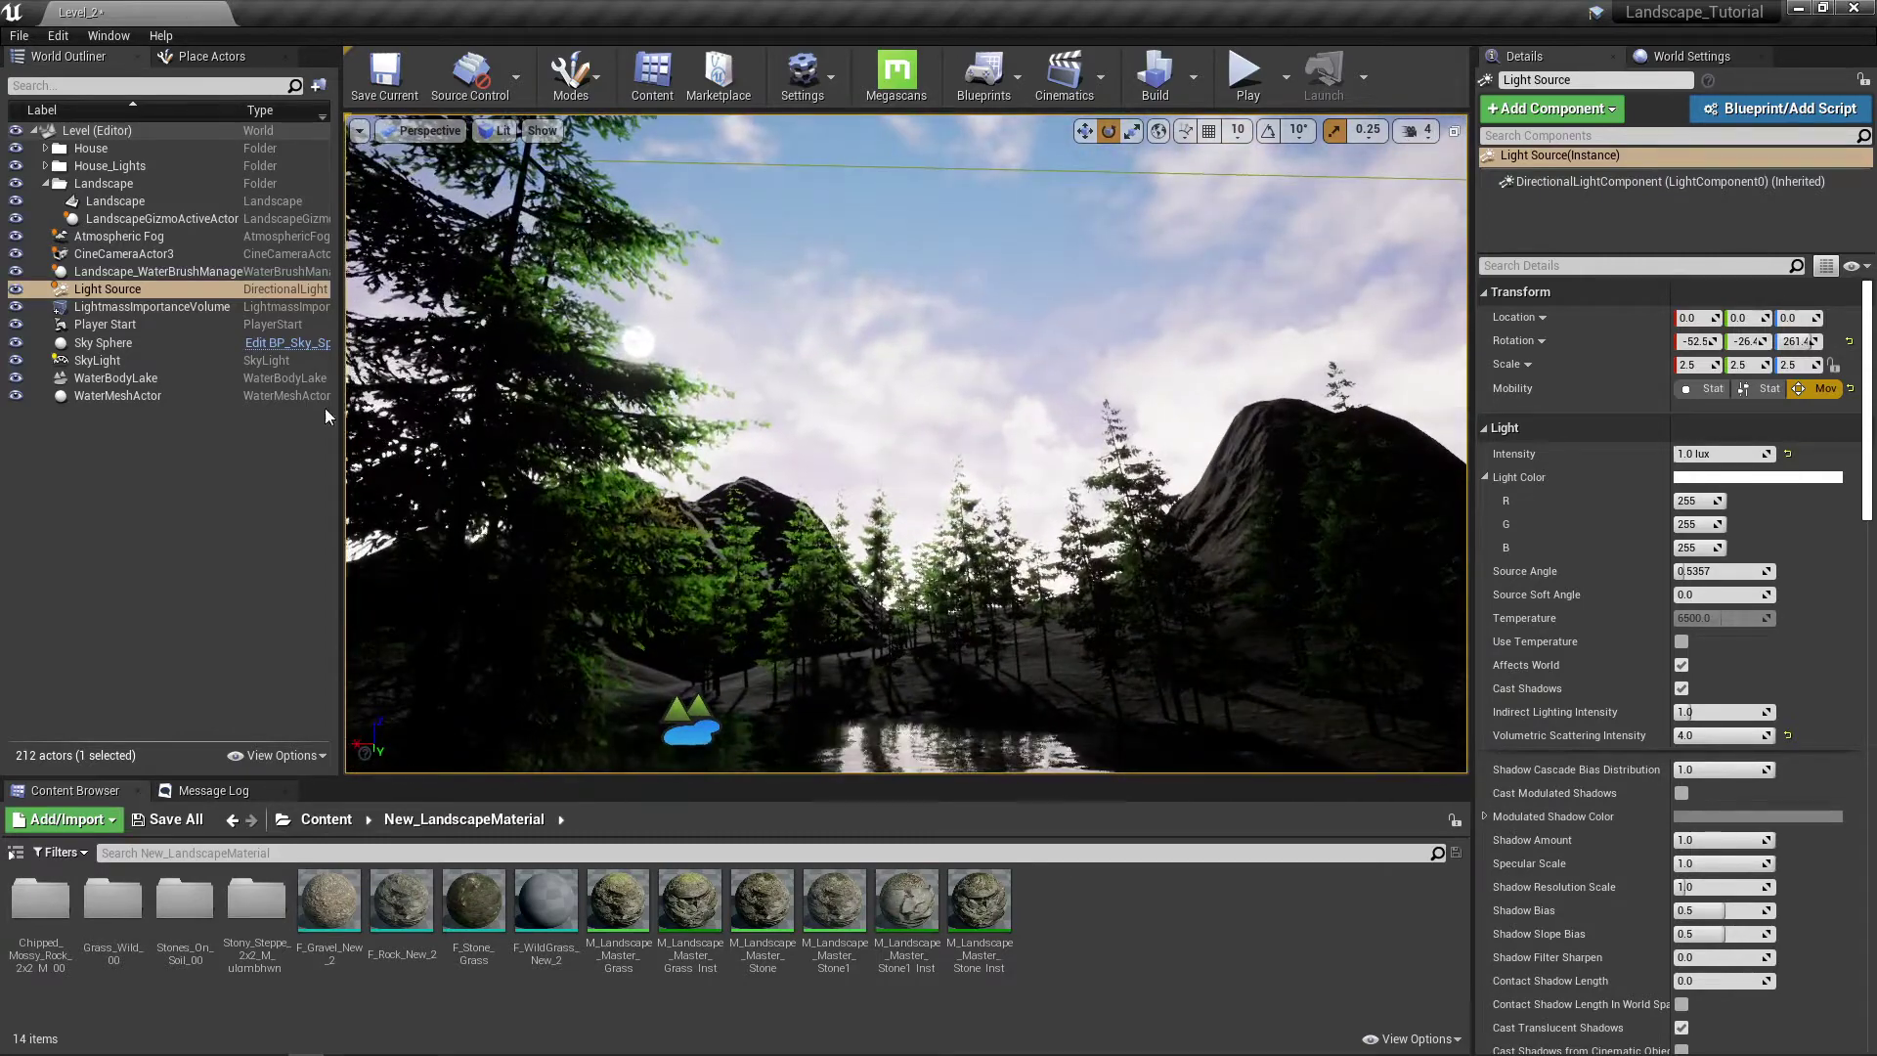
left_click(104, 344)
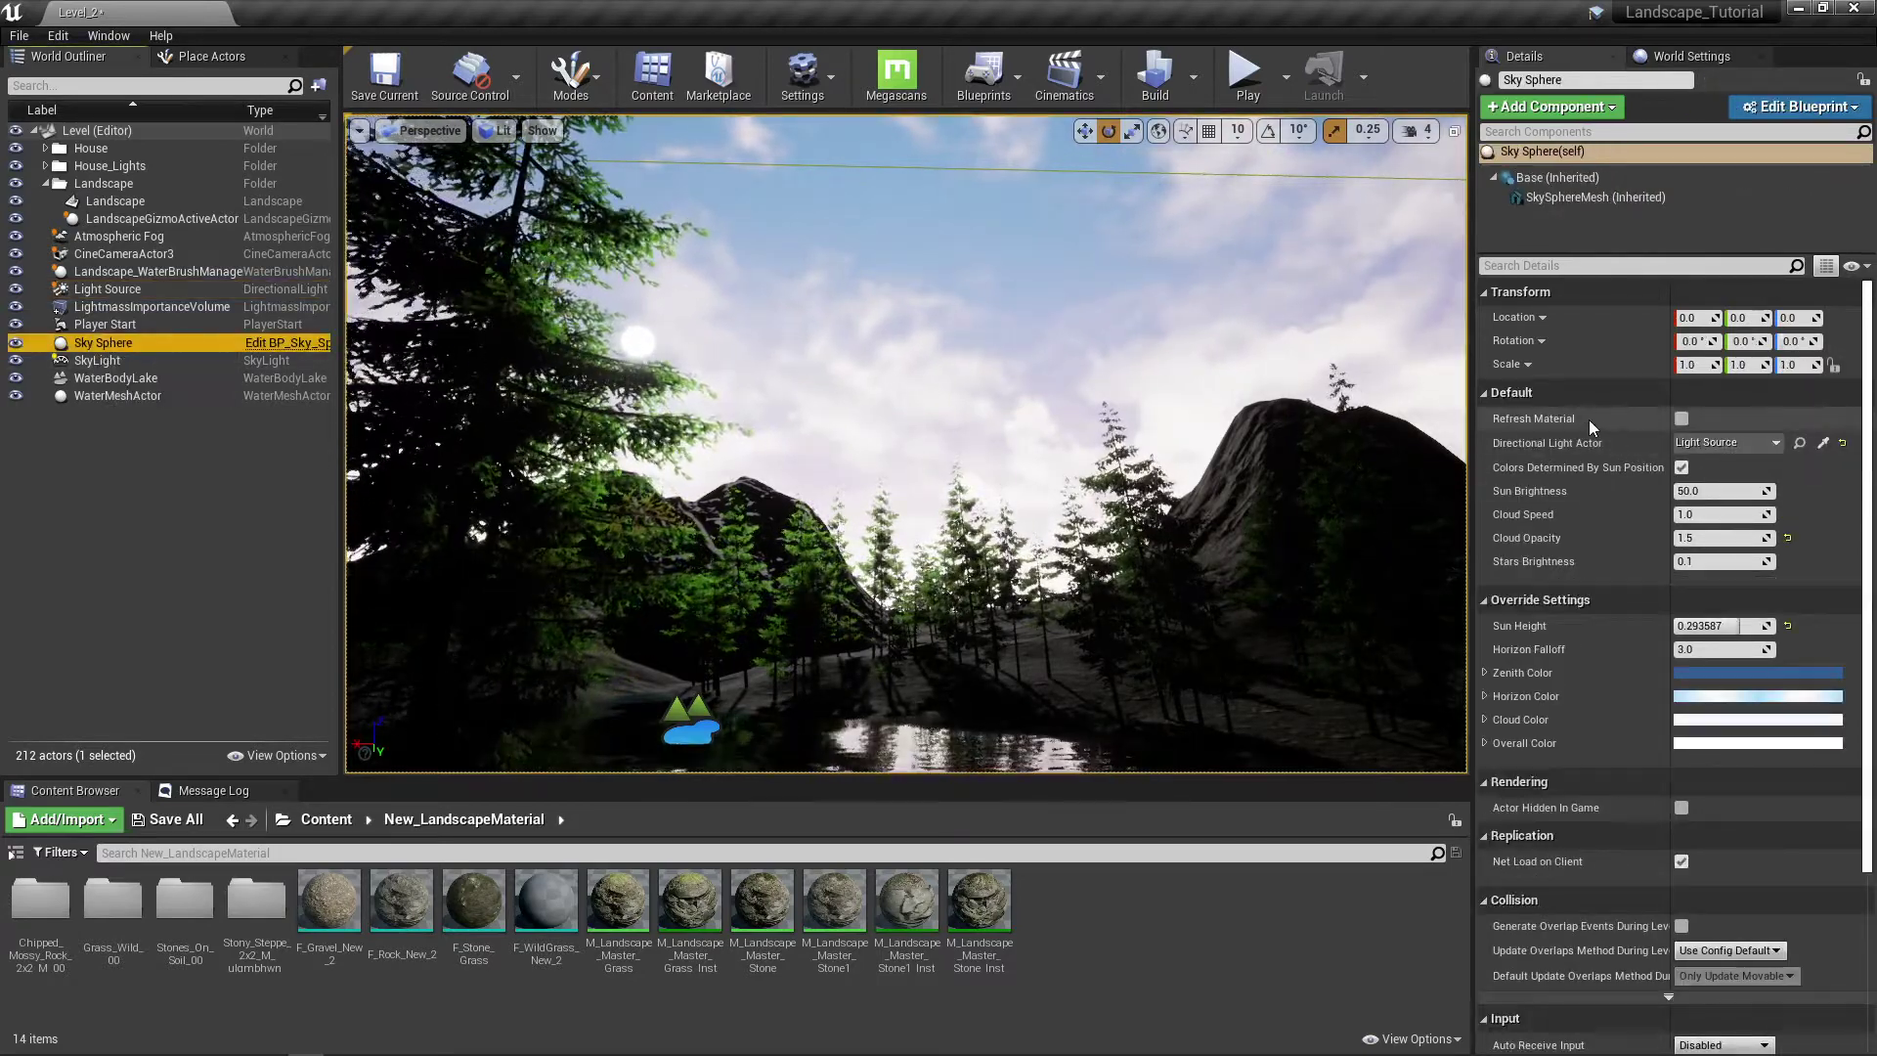
left_click(1681, 420)
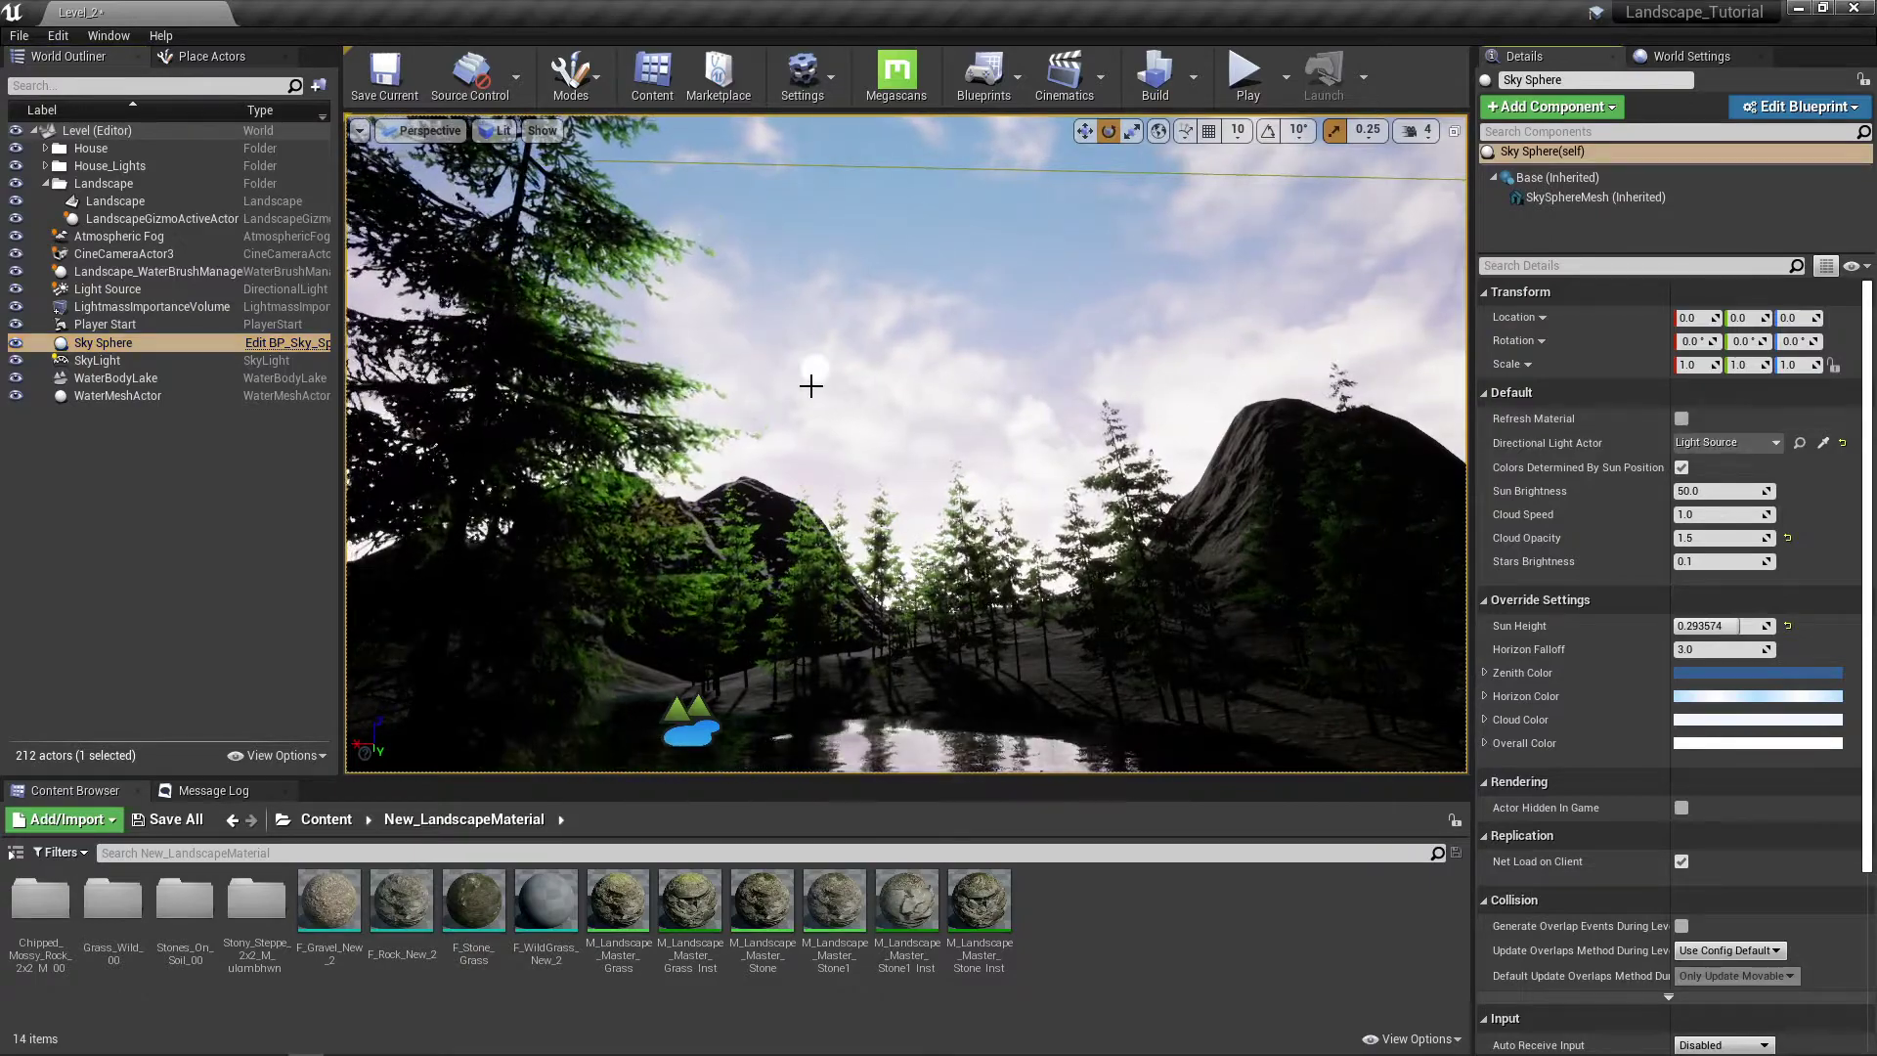
right_click_drag(820, 412, 352, 485)
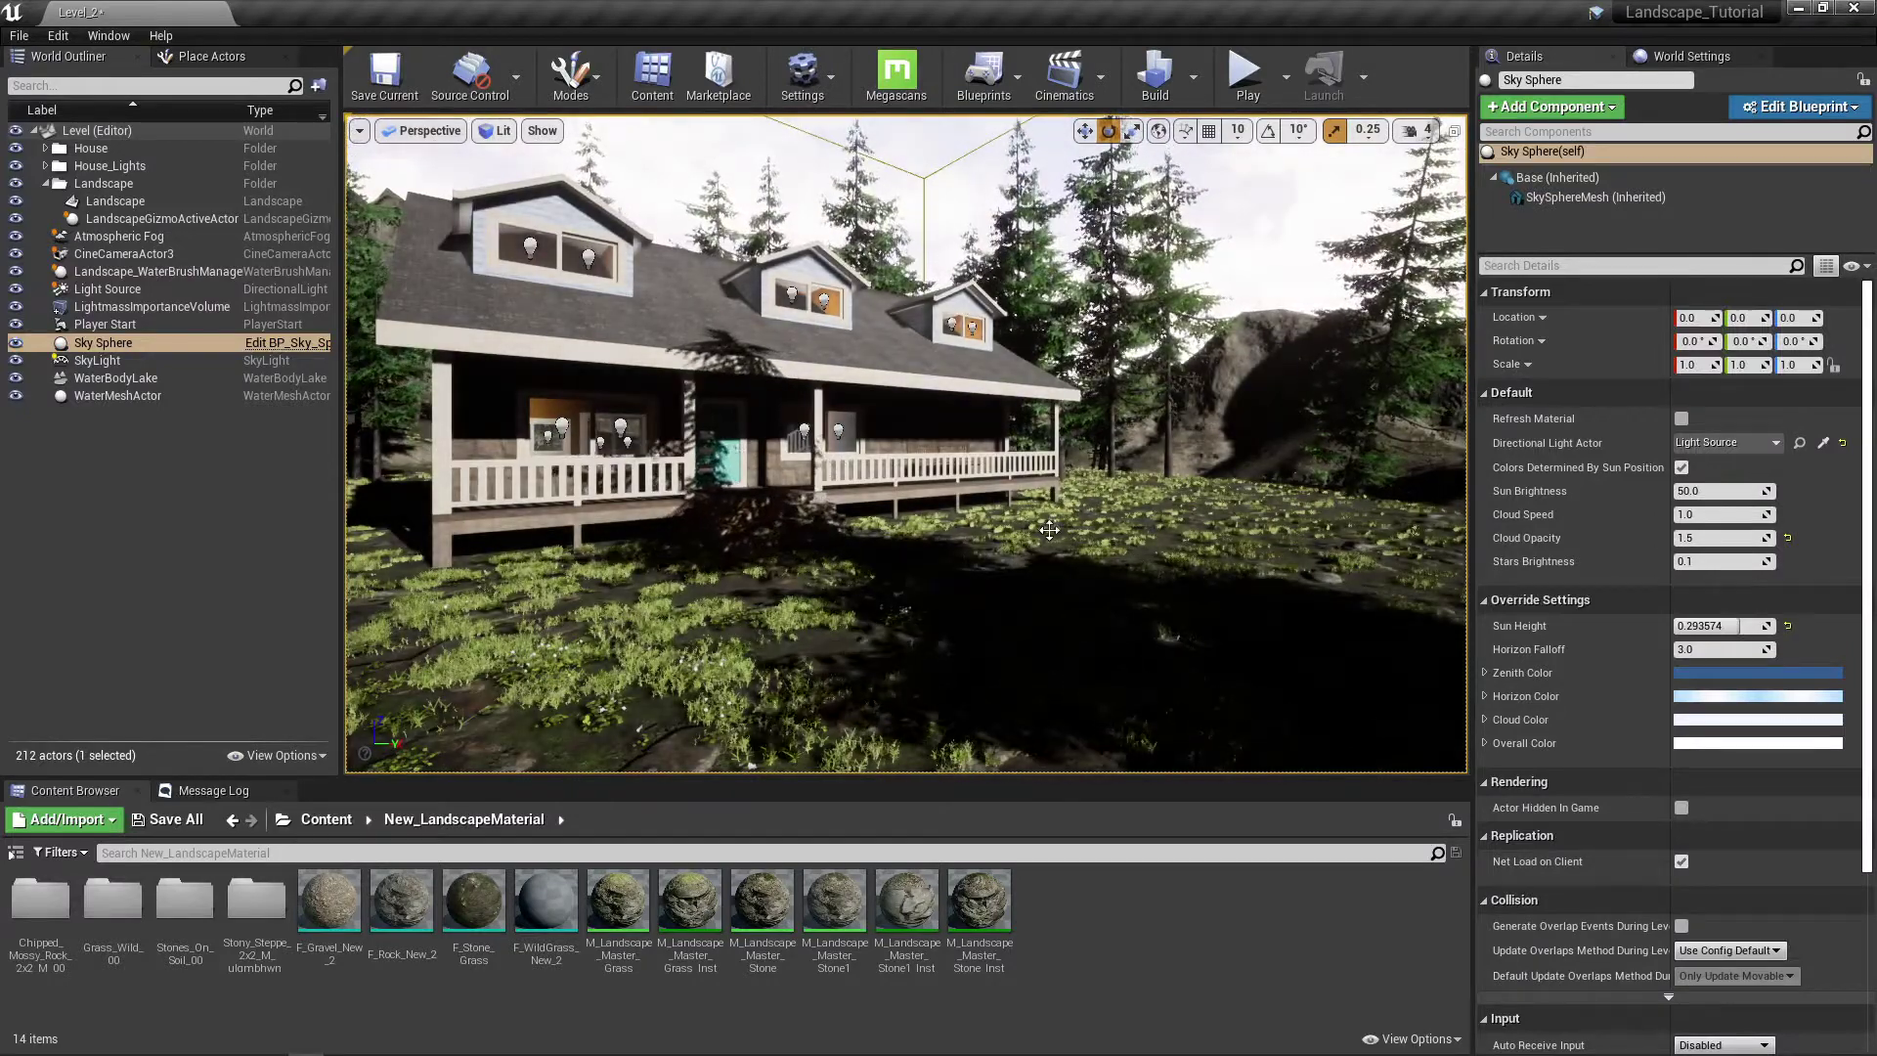
Step: Undo the Sky Sphere material refresh and the Light Source rotation
key("ctrl+z")
key("ctrl+z")
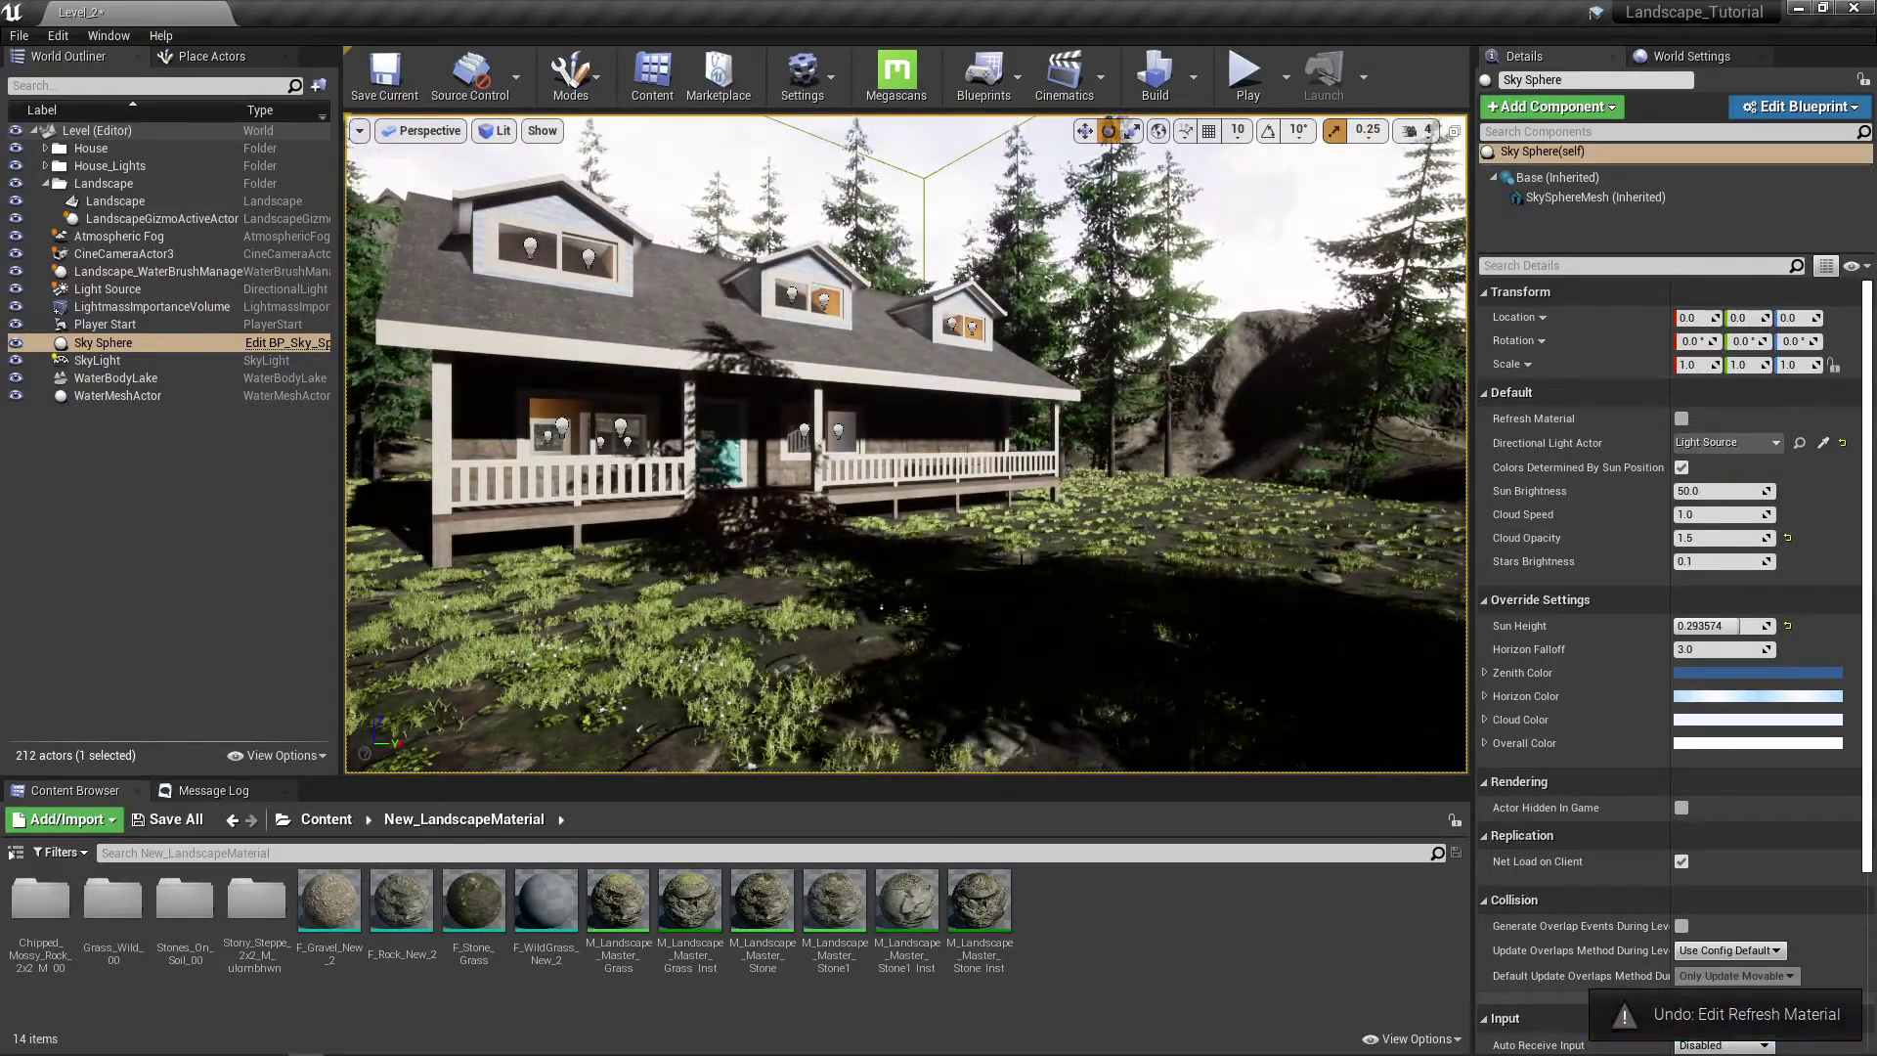
key("ctrl+z")
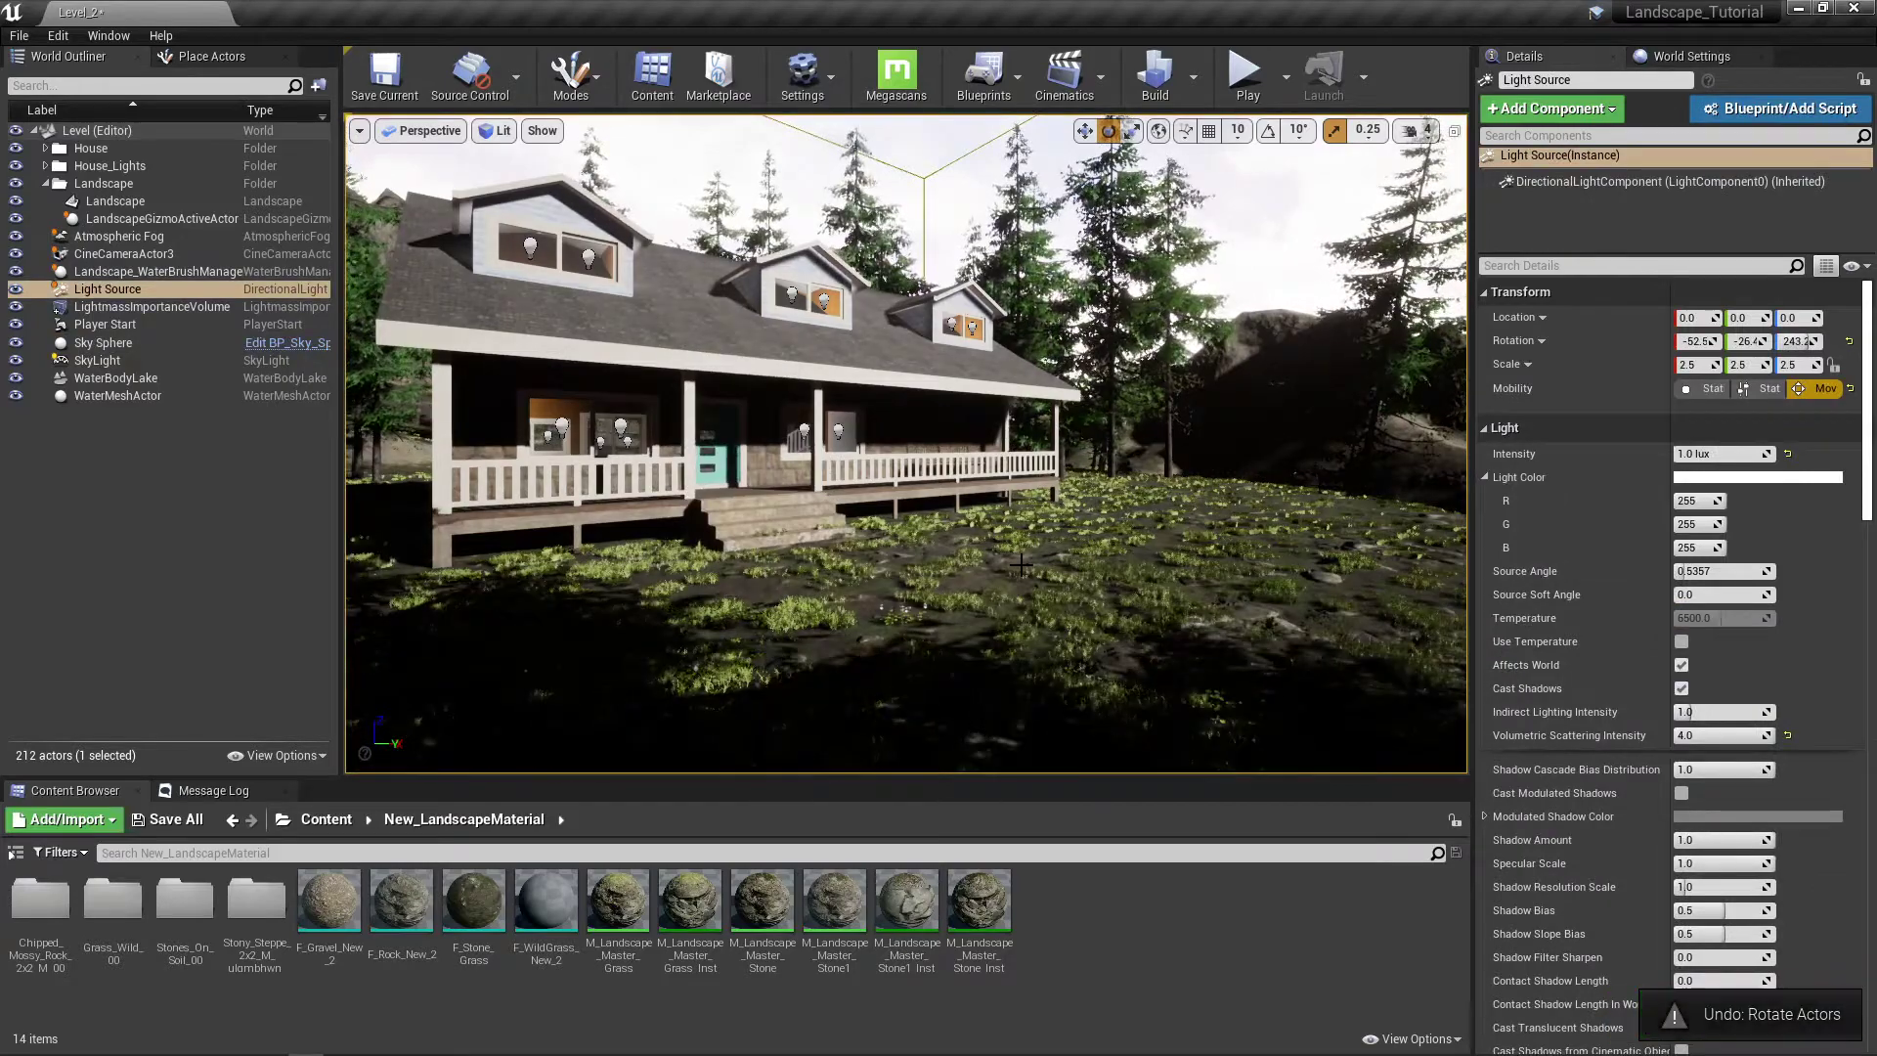
Step: Select the Sky Sphere to show its settings, with the lake and the sun in view
right_click_drag(1020, 561, 1457, 565)
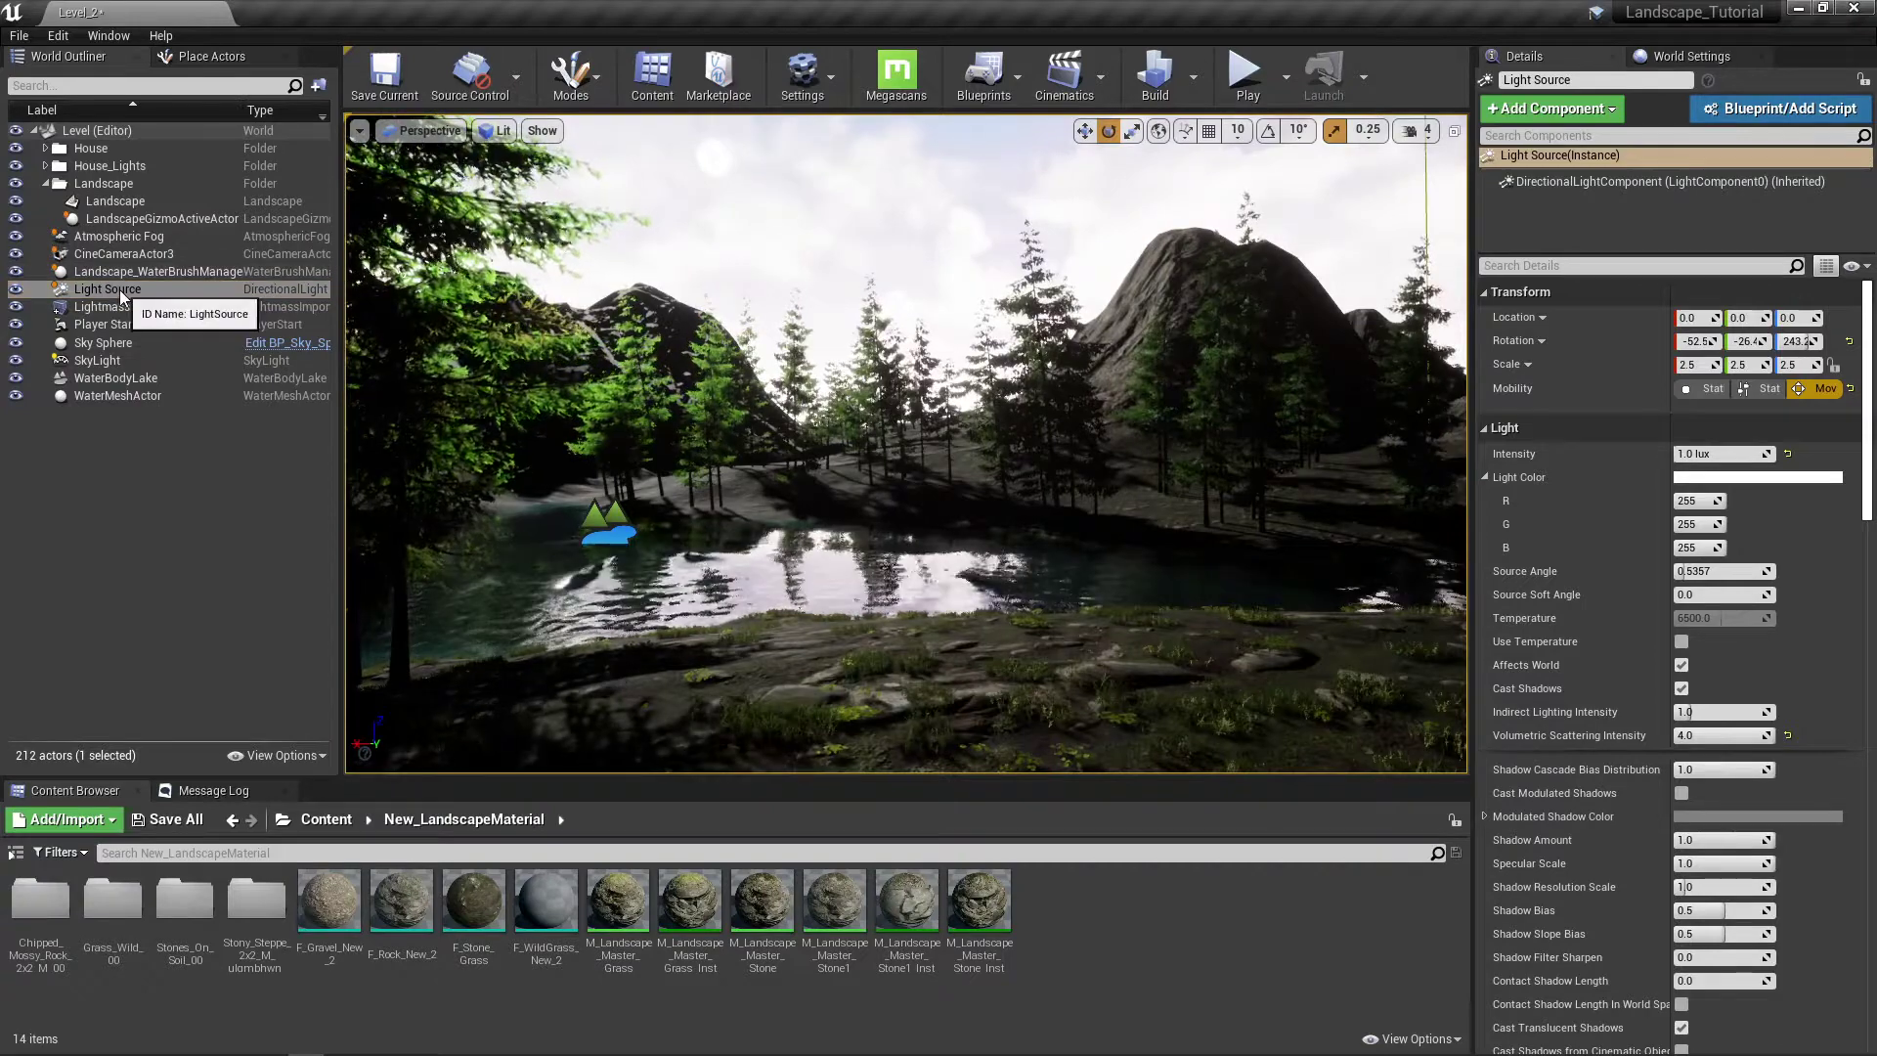
left_click(126, 343)
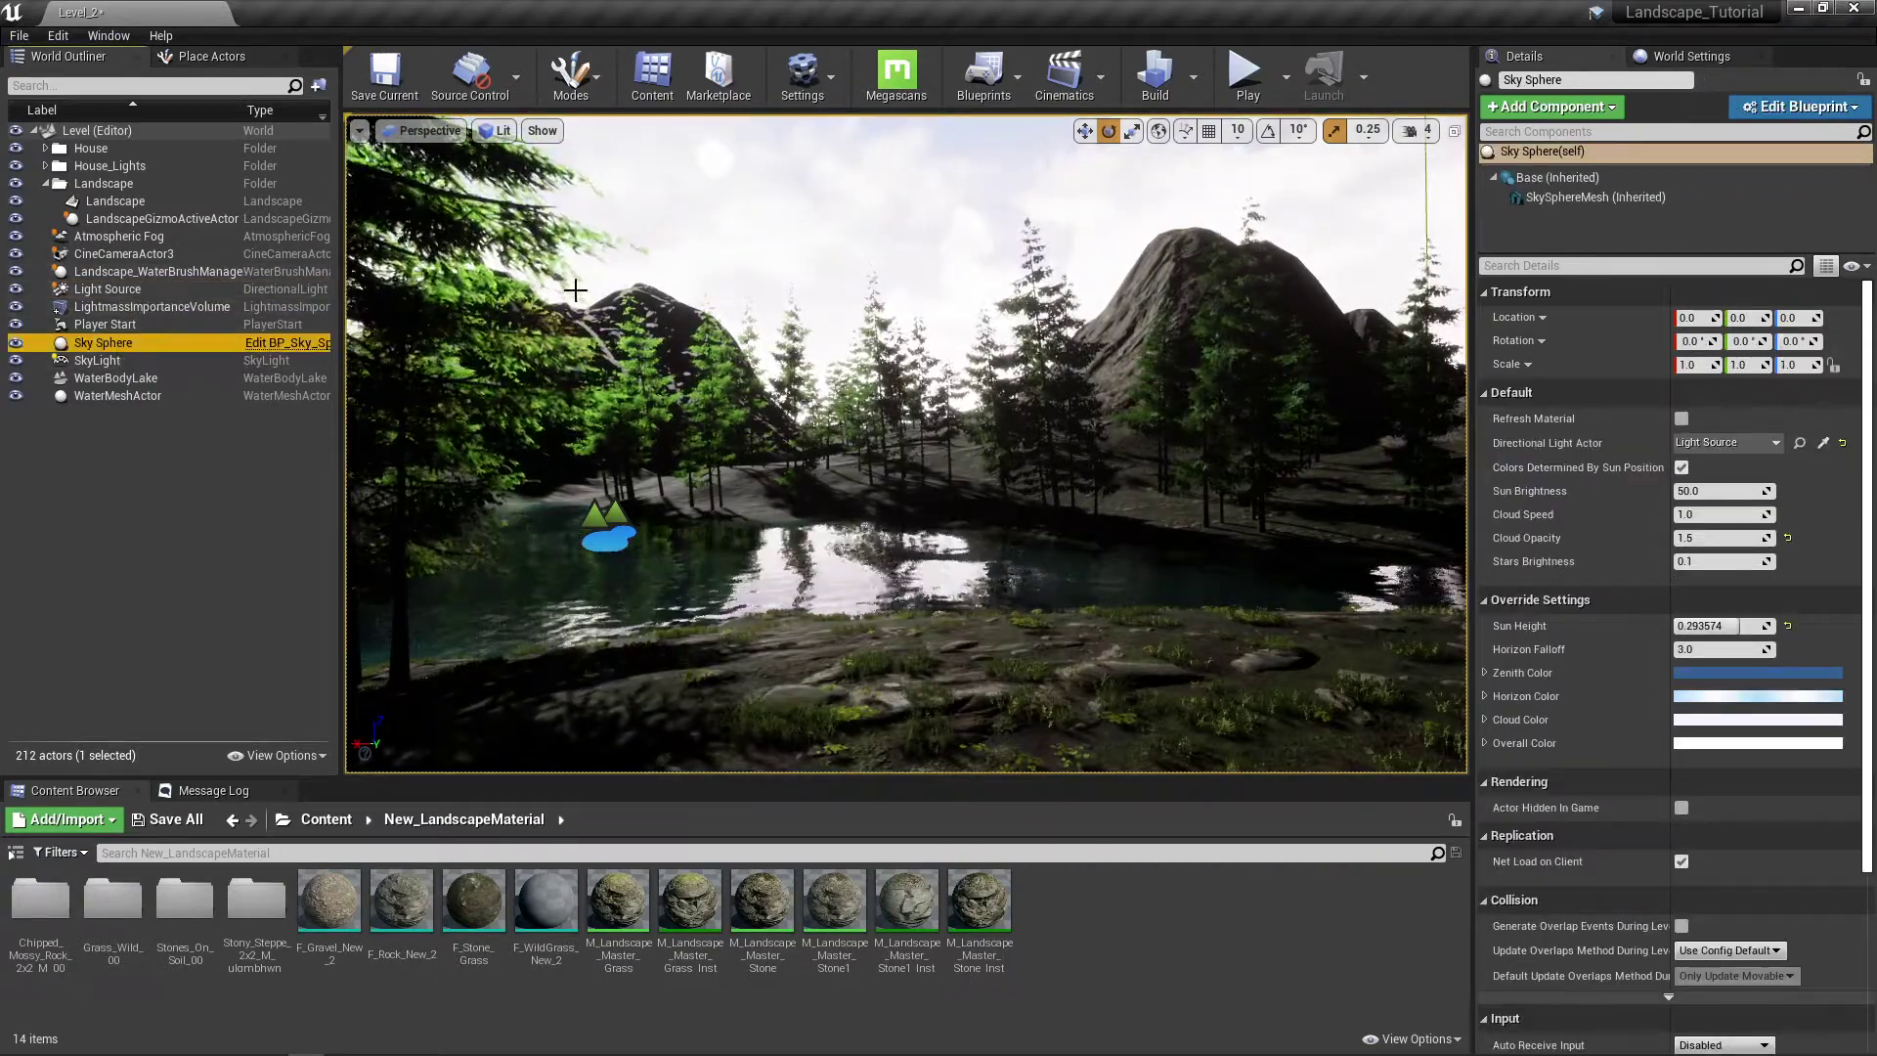
right_click_drag(748, 448, 777, 386)
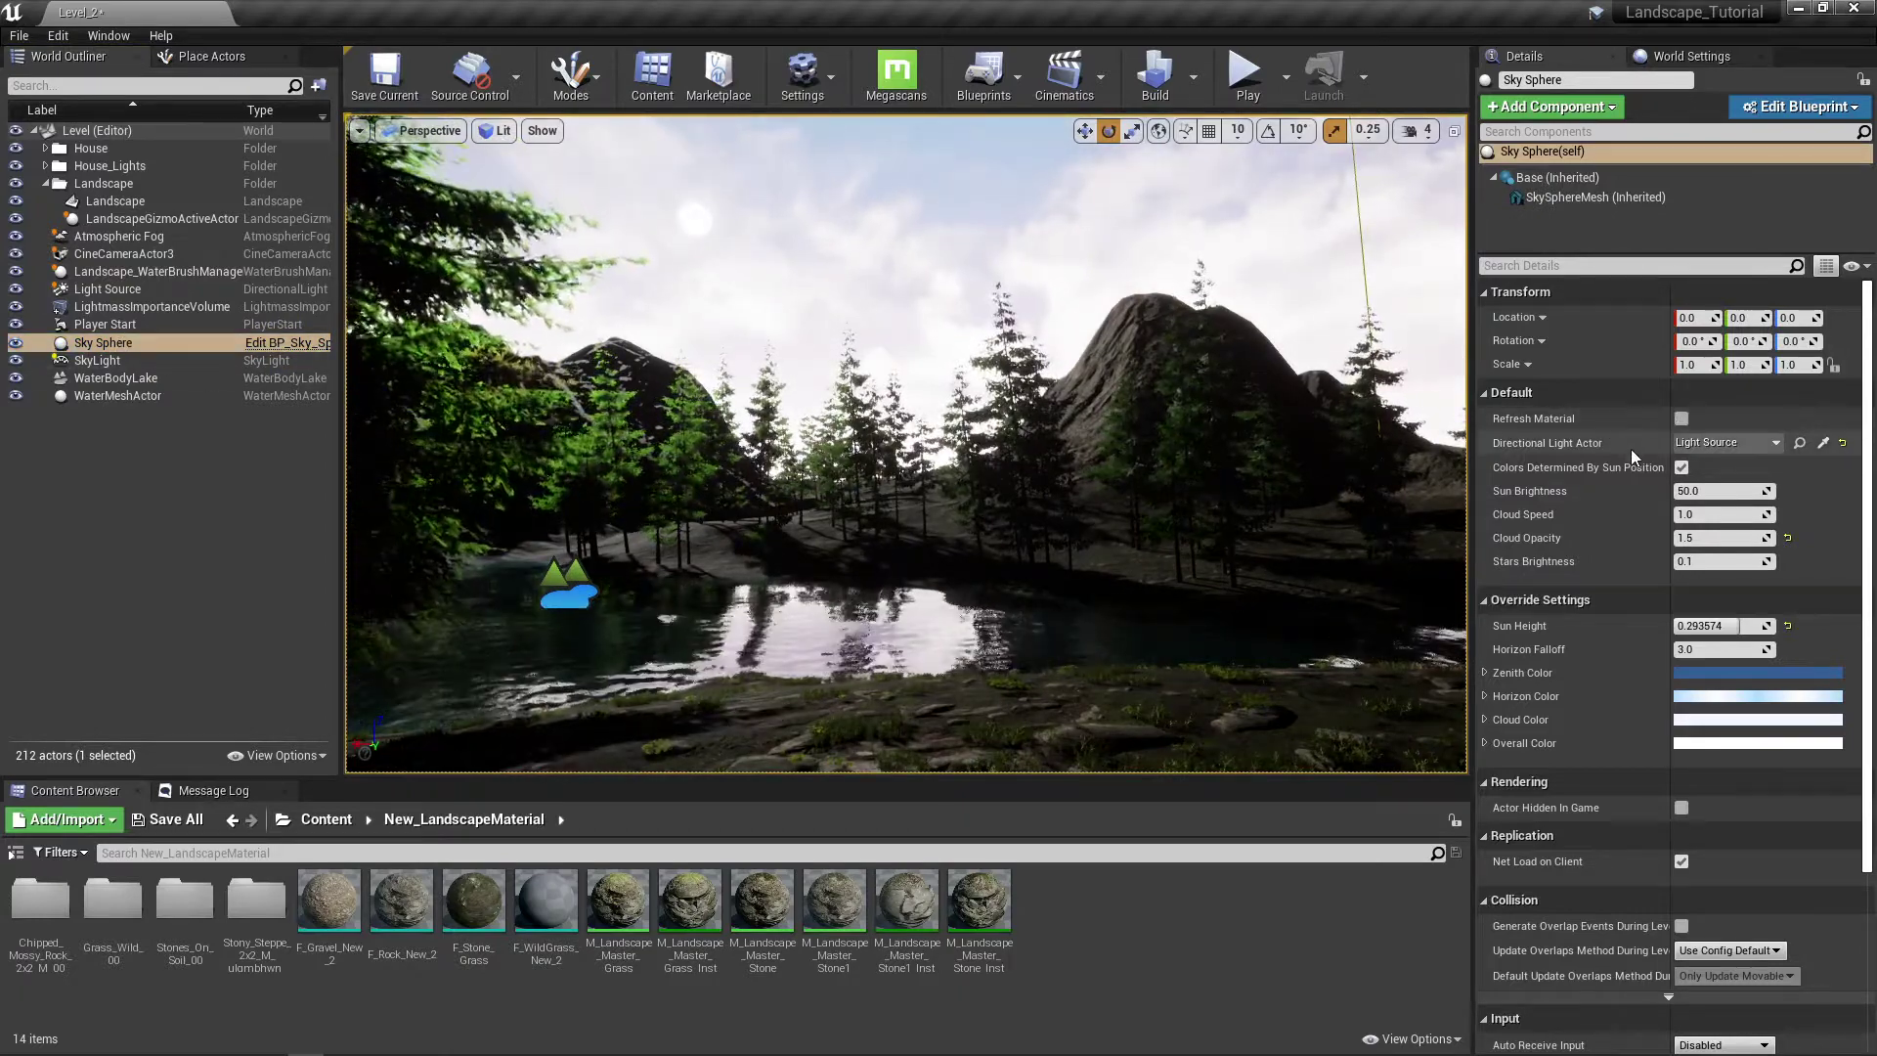
Step: Try a Sun Brightness of about 3.11 on the Sky Sphere and reset it to the default
scroll(1630, 448, "down", 4)
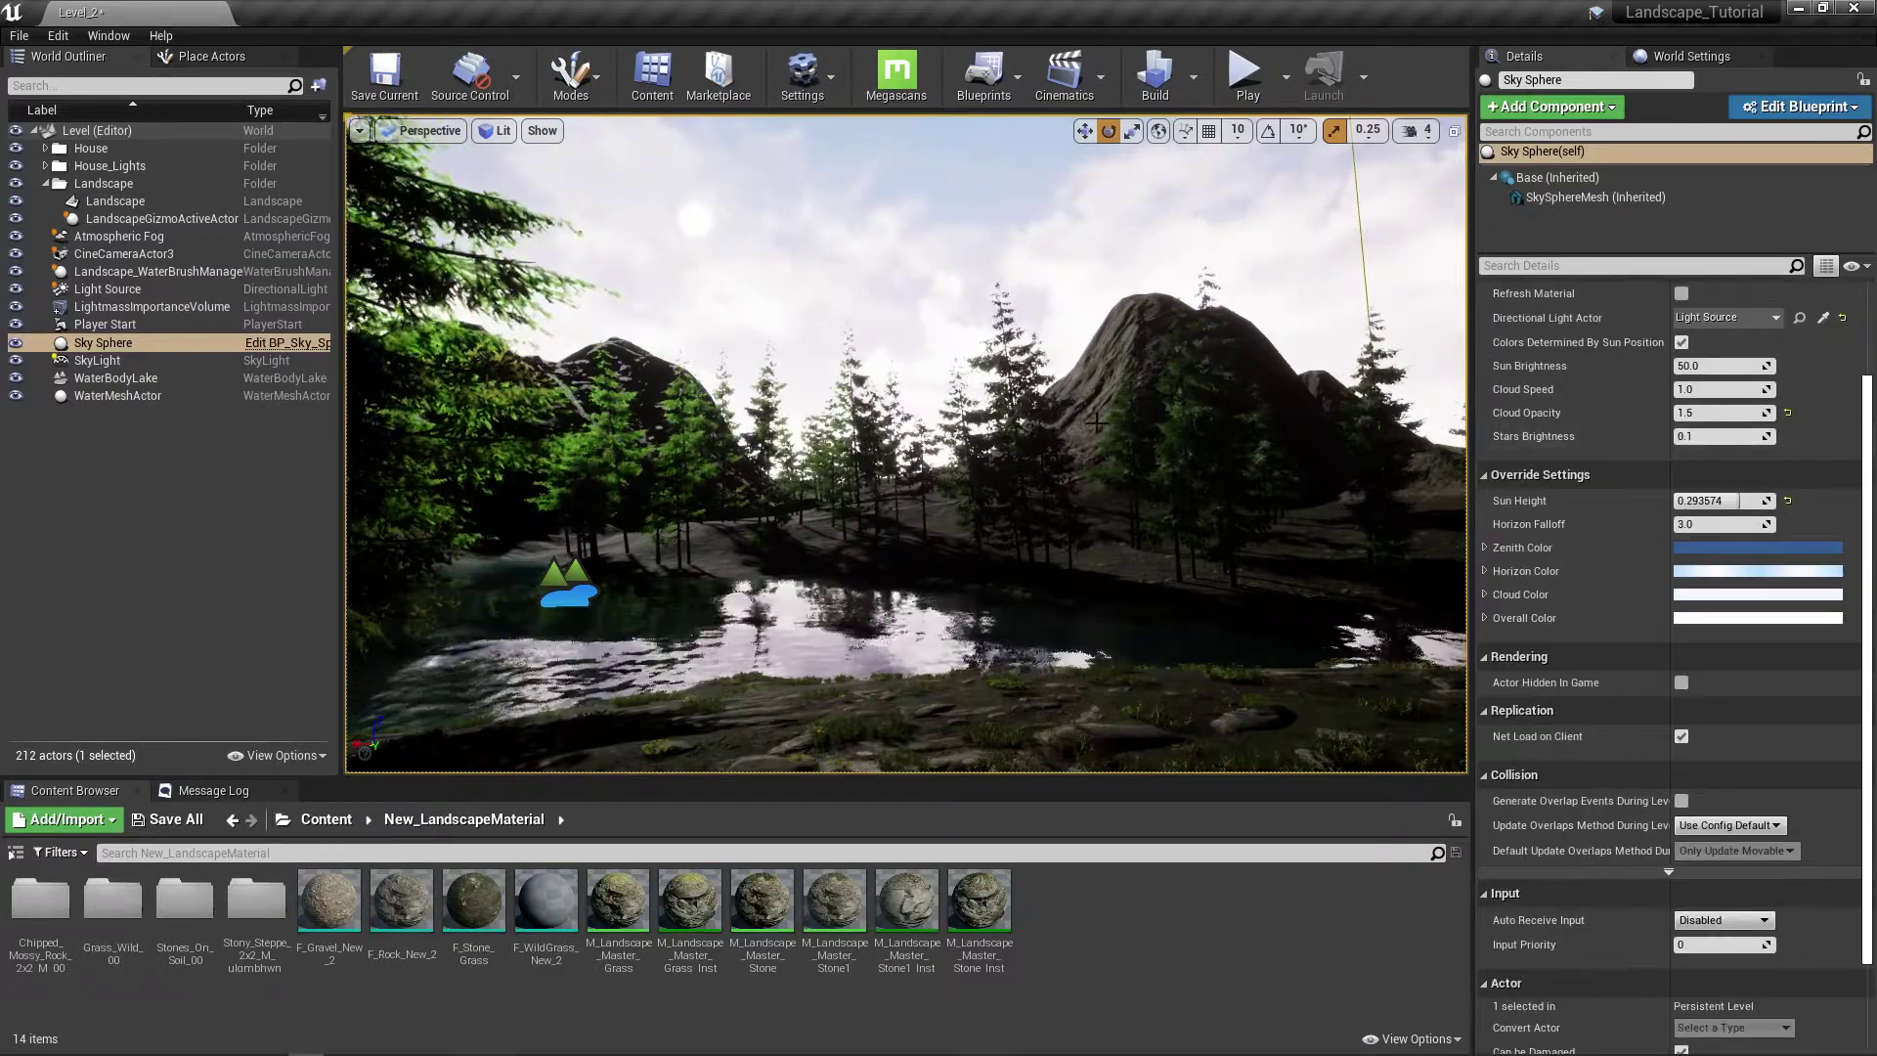
right_click_drag(935, 378, 927, 371)
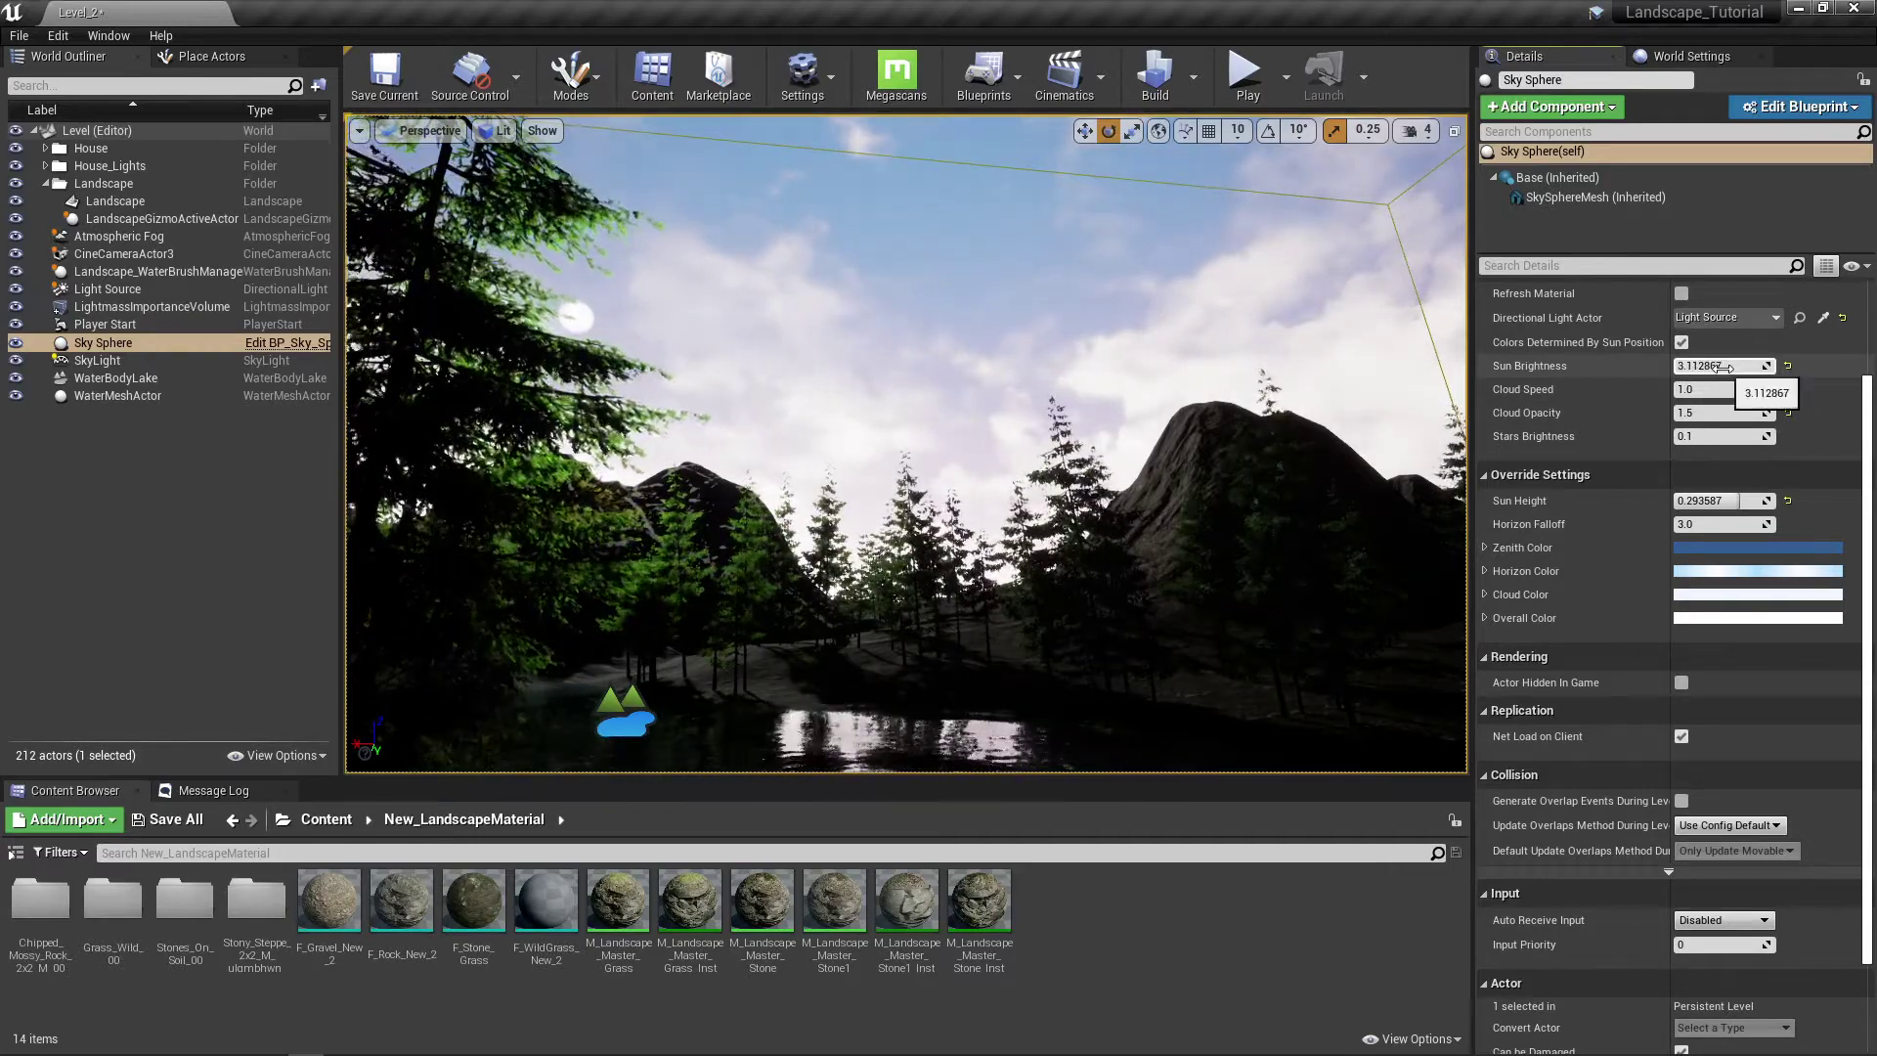
left_click(1789, 365)
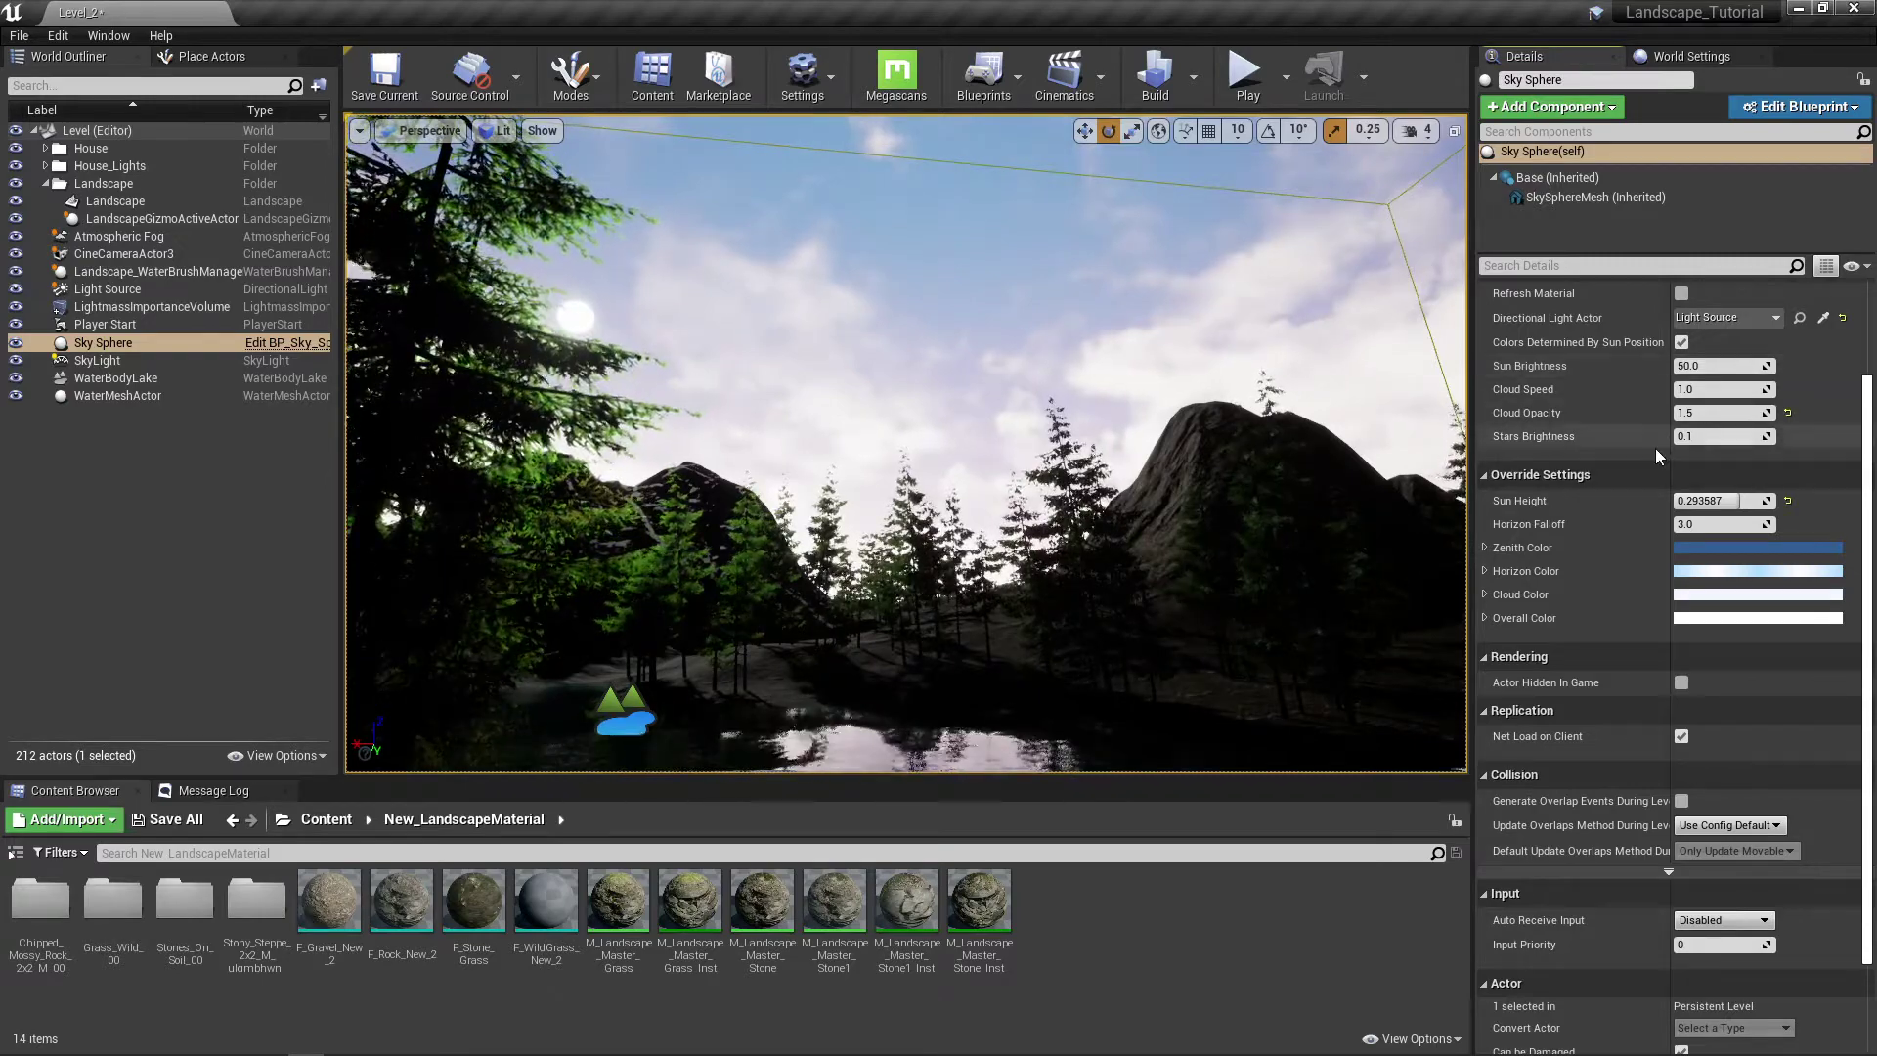
Step: Try a much higher Cloud Speed on the Sky Sphere while watching the sky, reset it, and set it to 10
right_click_drag(1065, 302, 1071, 237)
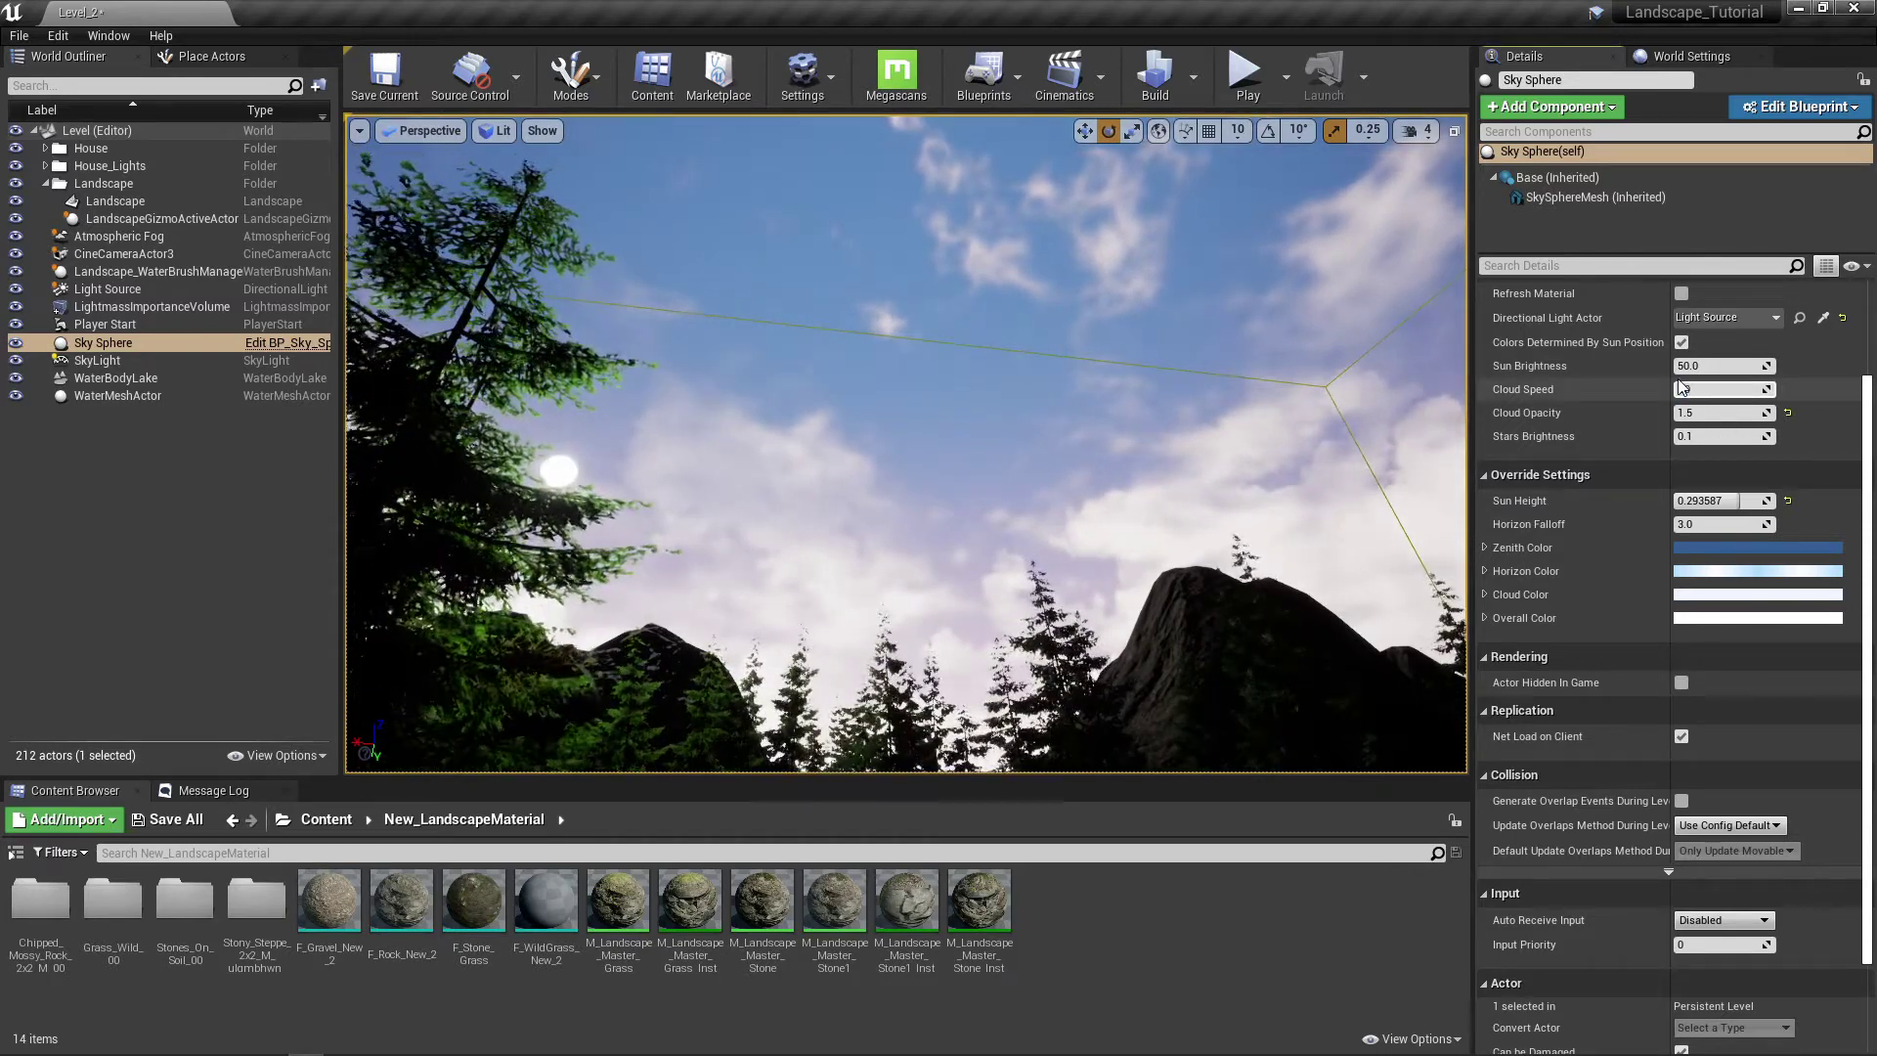
key("Return")
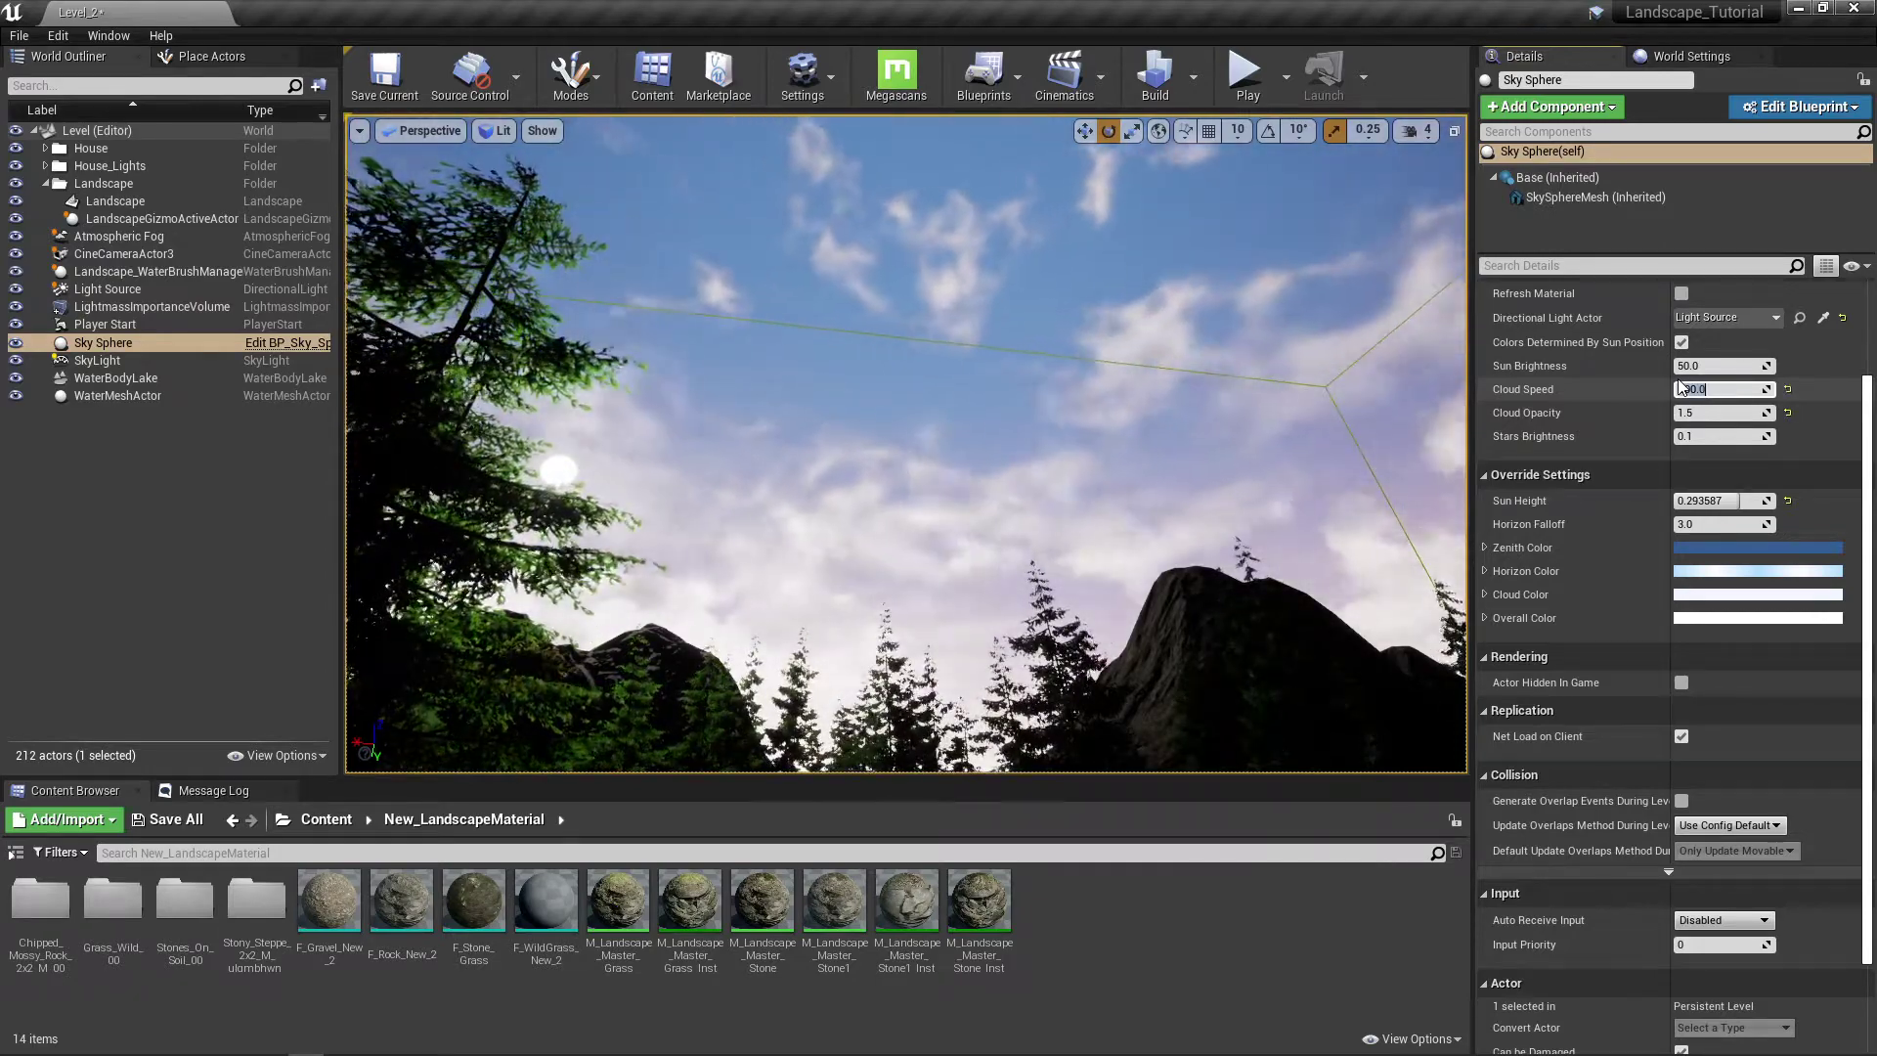
left_click(1788, 390)
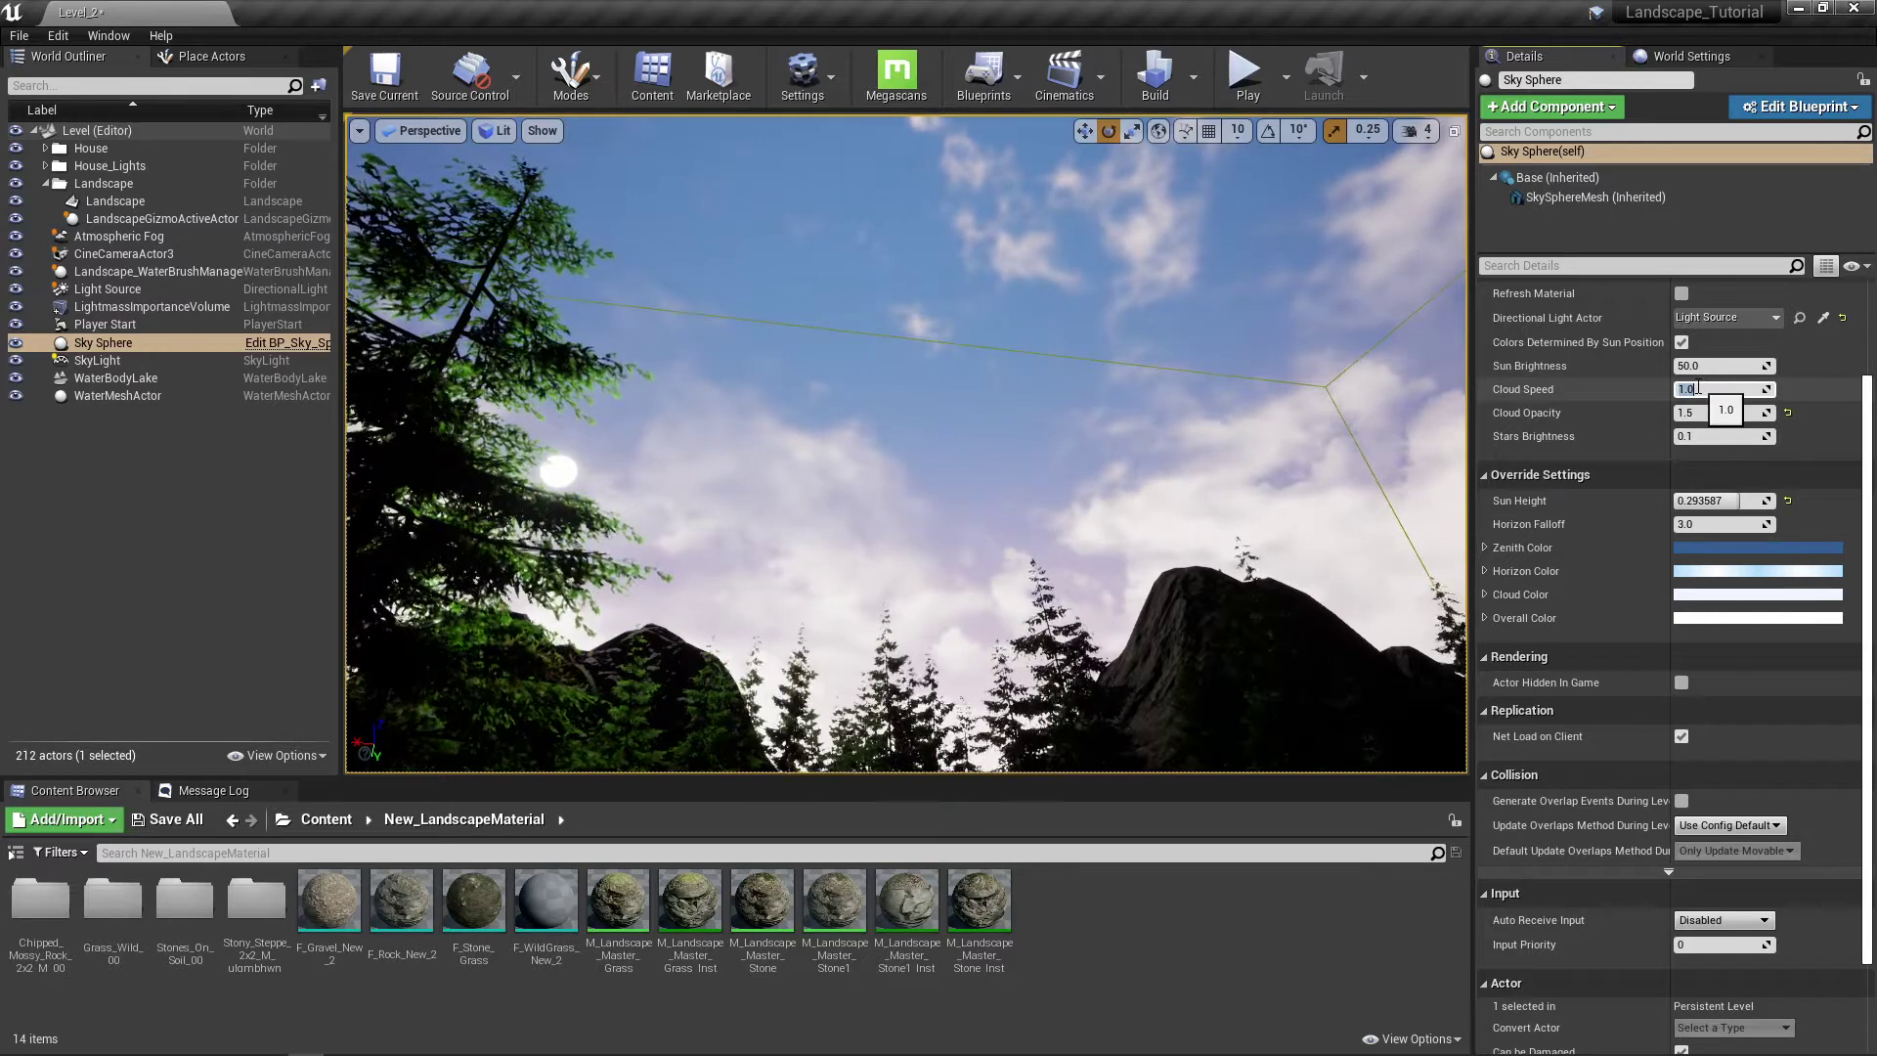
key("Return")
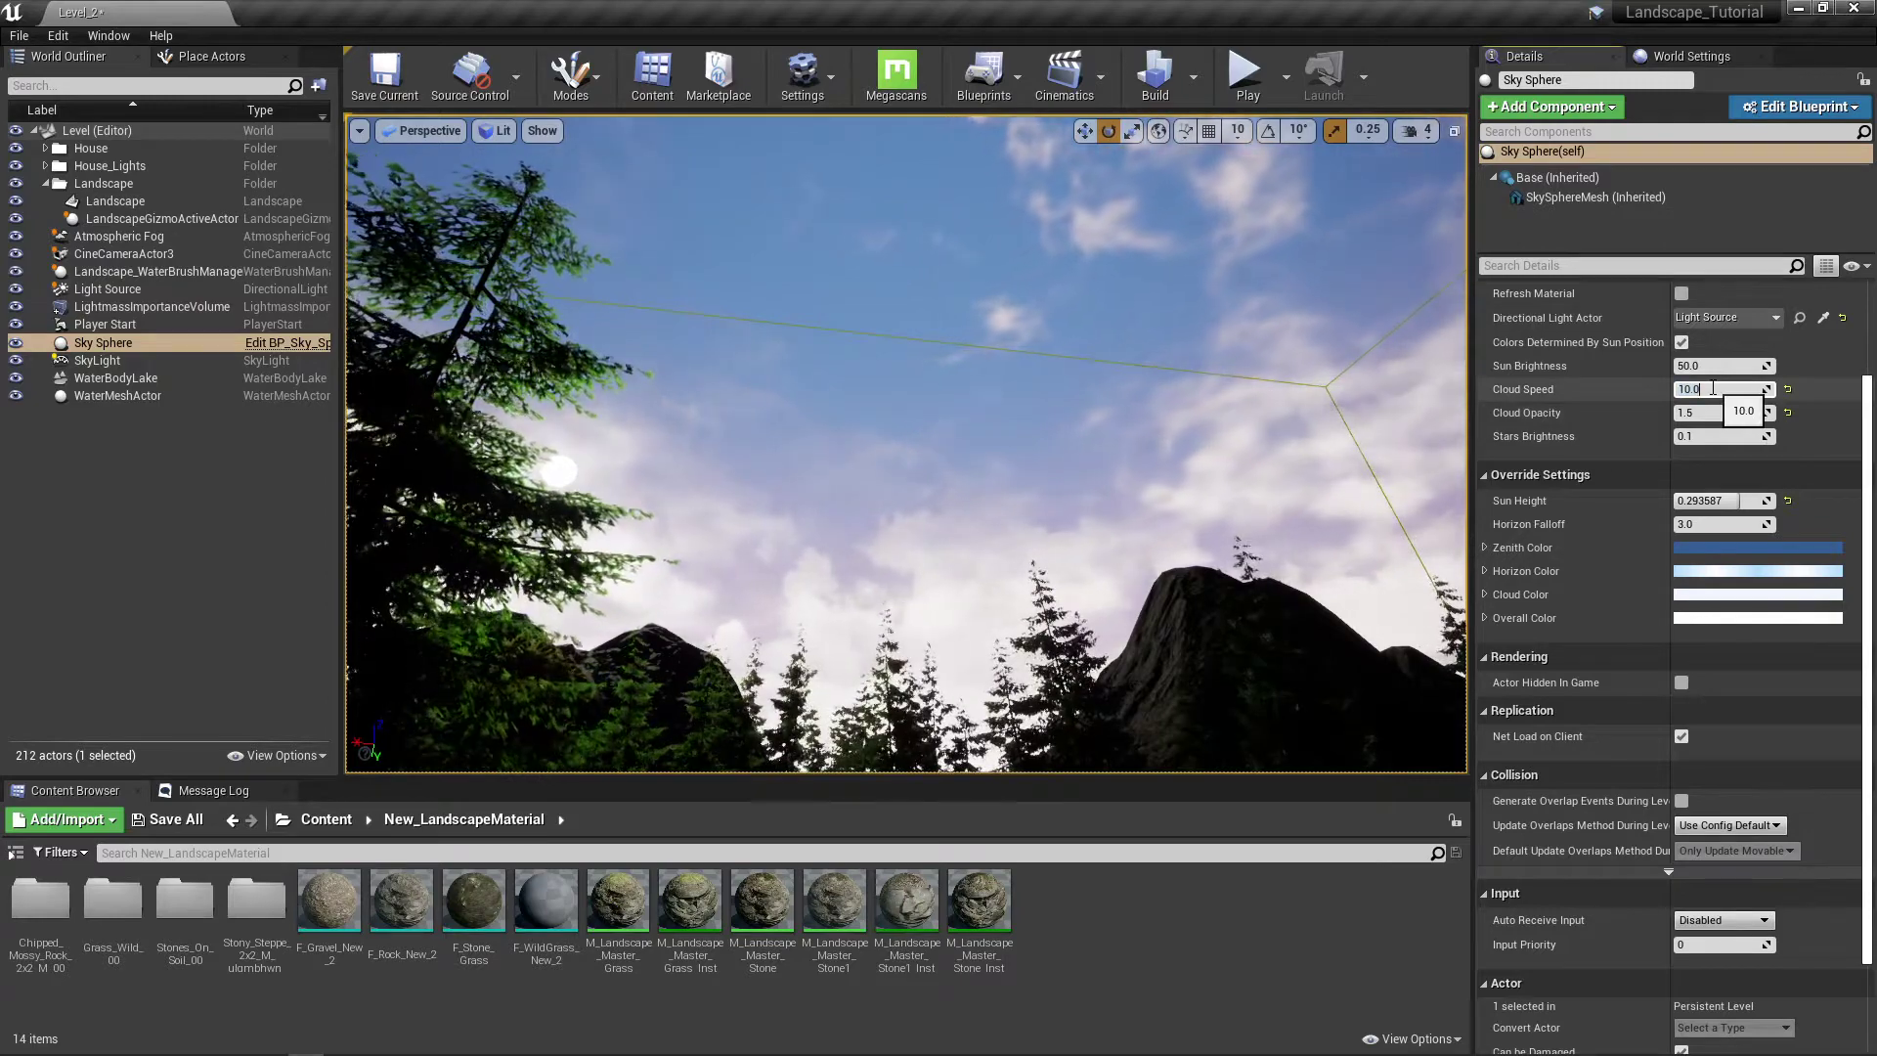
Step: Try a Cloud Speed of 33 on the Sky Sphere and settle on a value of 3
type("1")
key("BackSpace")
type("33")
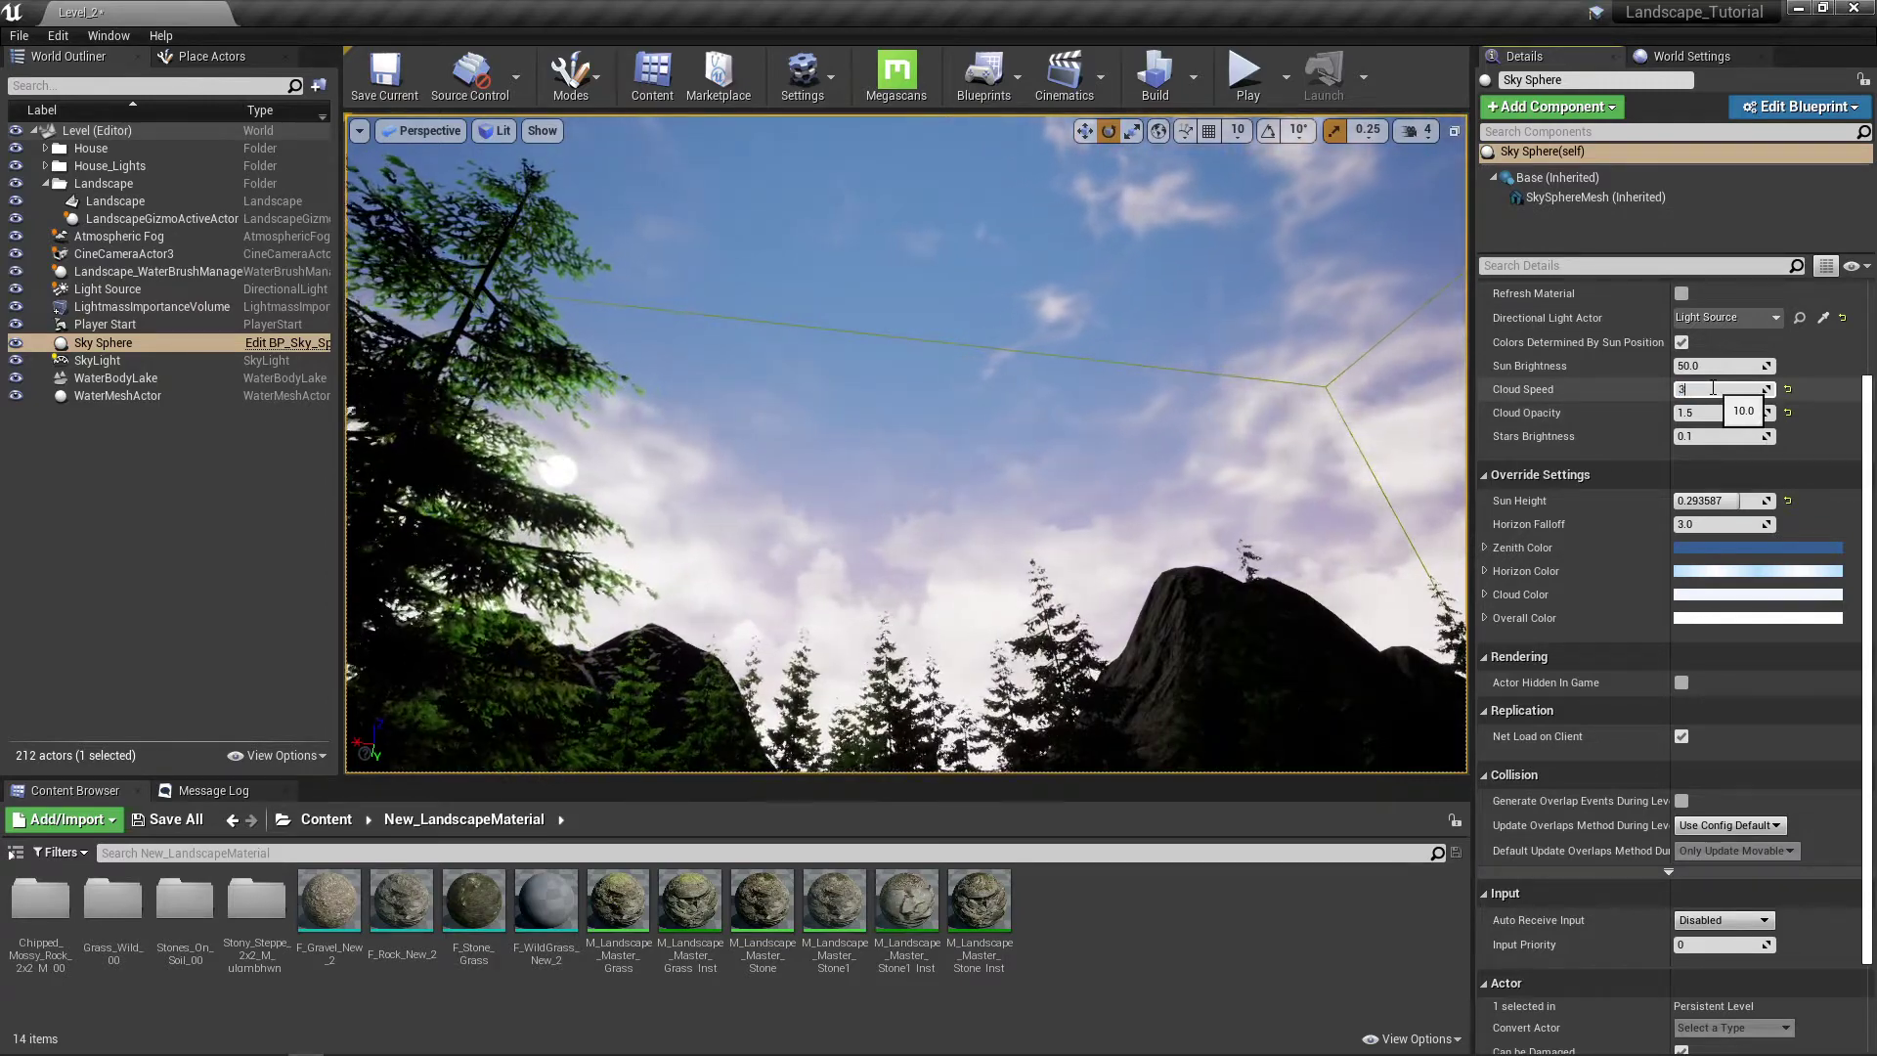
key("Return")
key("BackSpace")
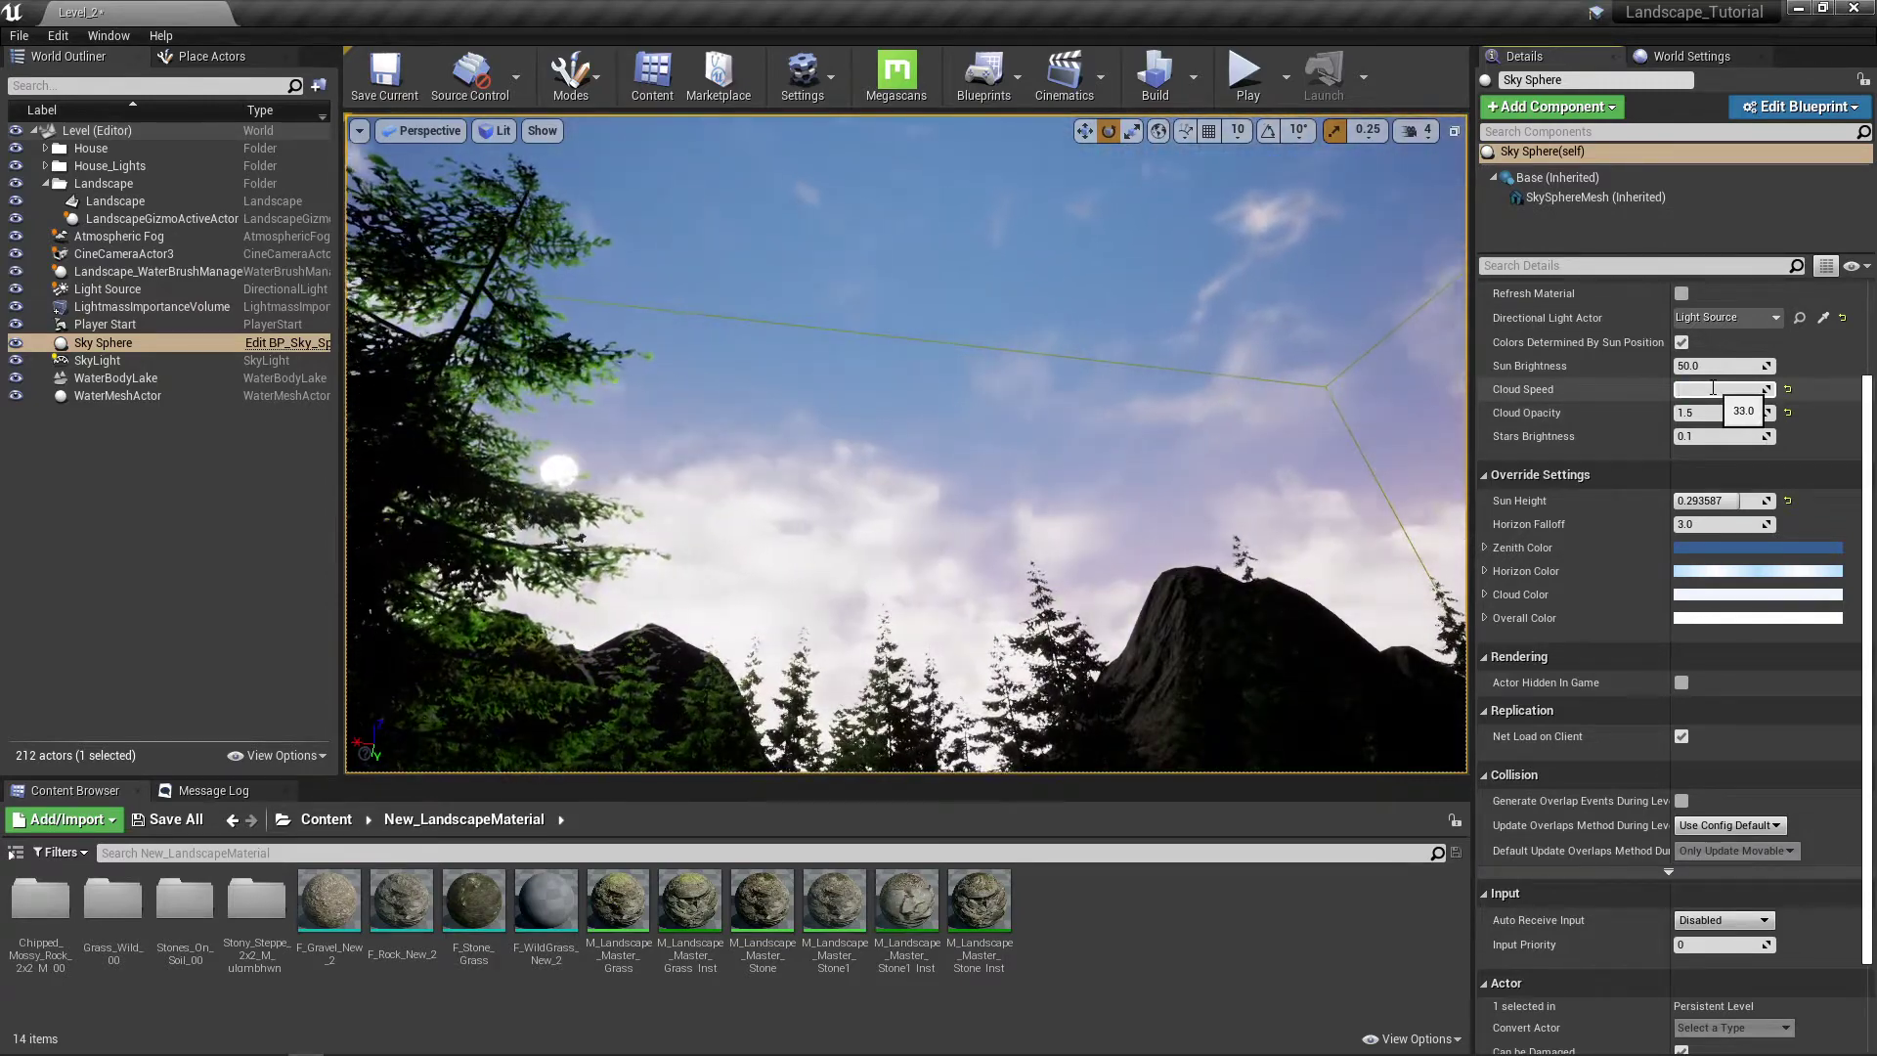
type("3")
key("Return")
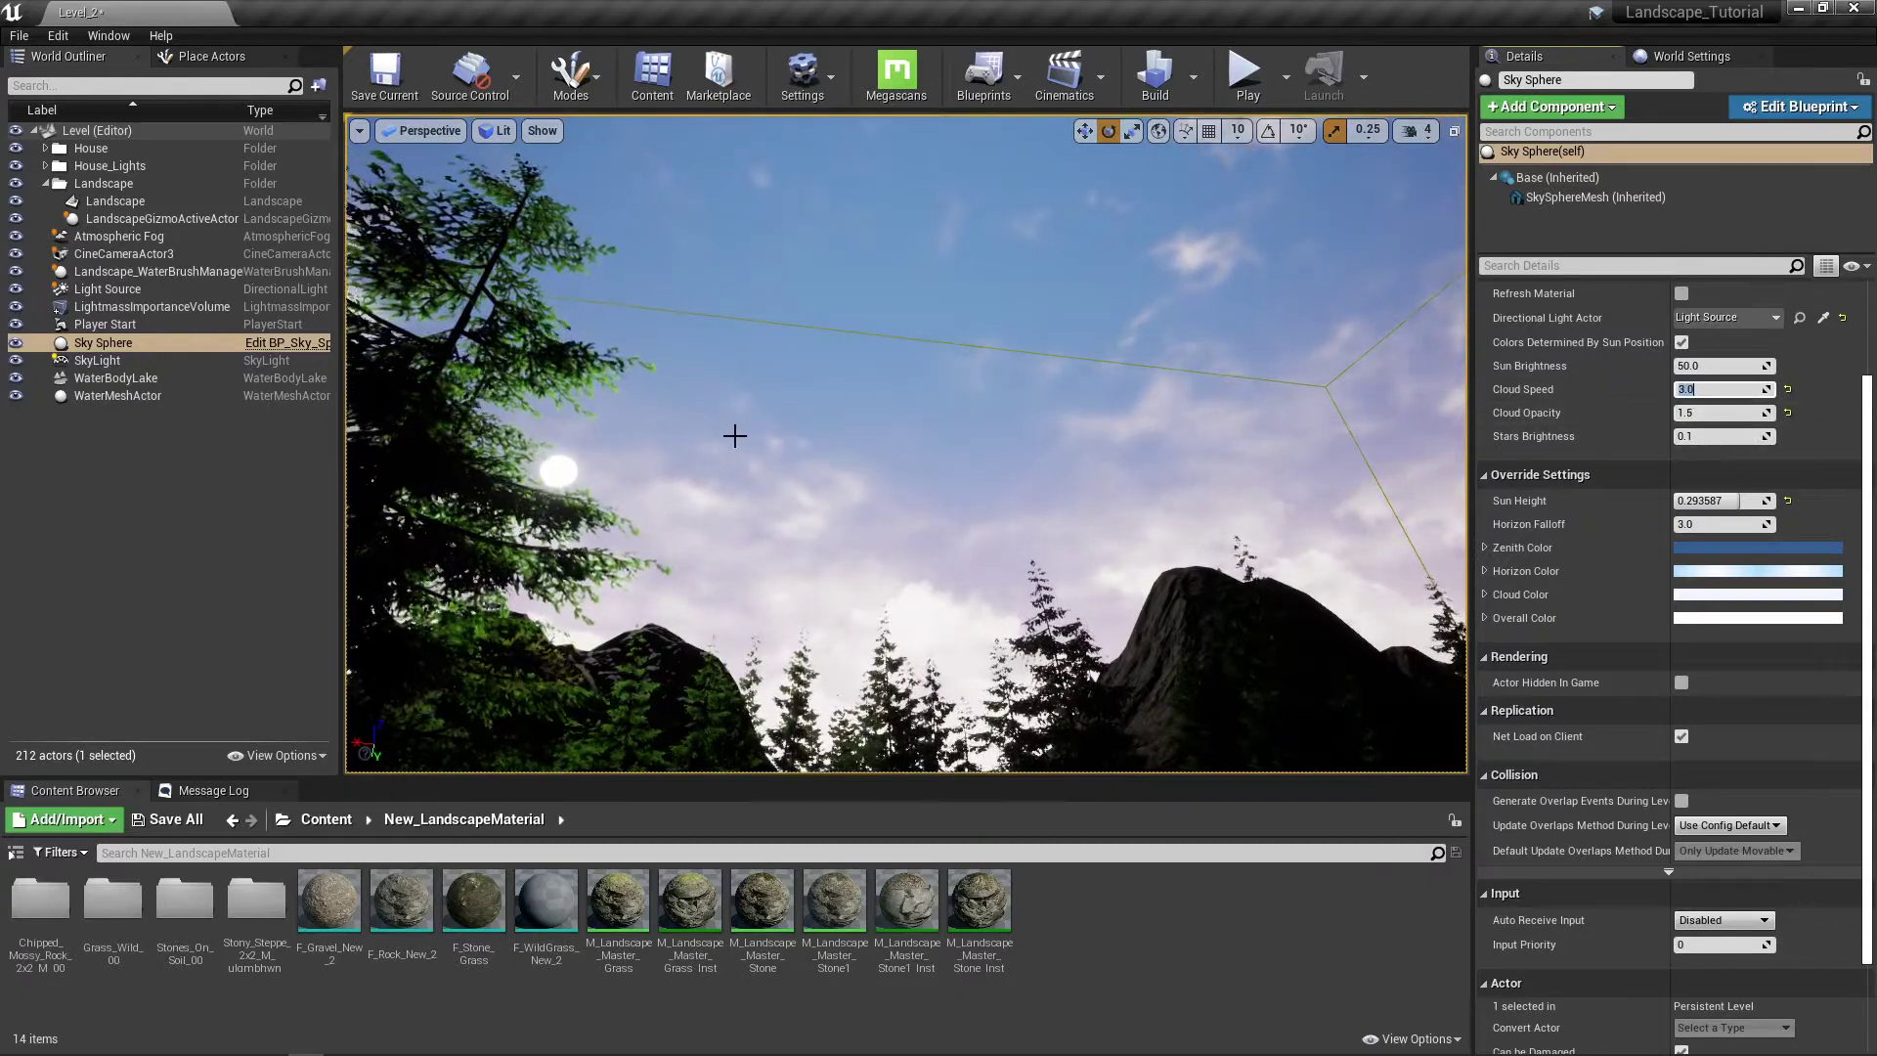
Step: Try a Cloud Opacity of 10 on the Sky Sphere and check its effect on the sky and the house
right_click_drag(735, 436, 637, 416)
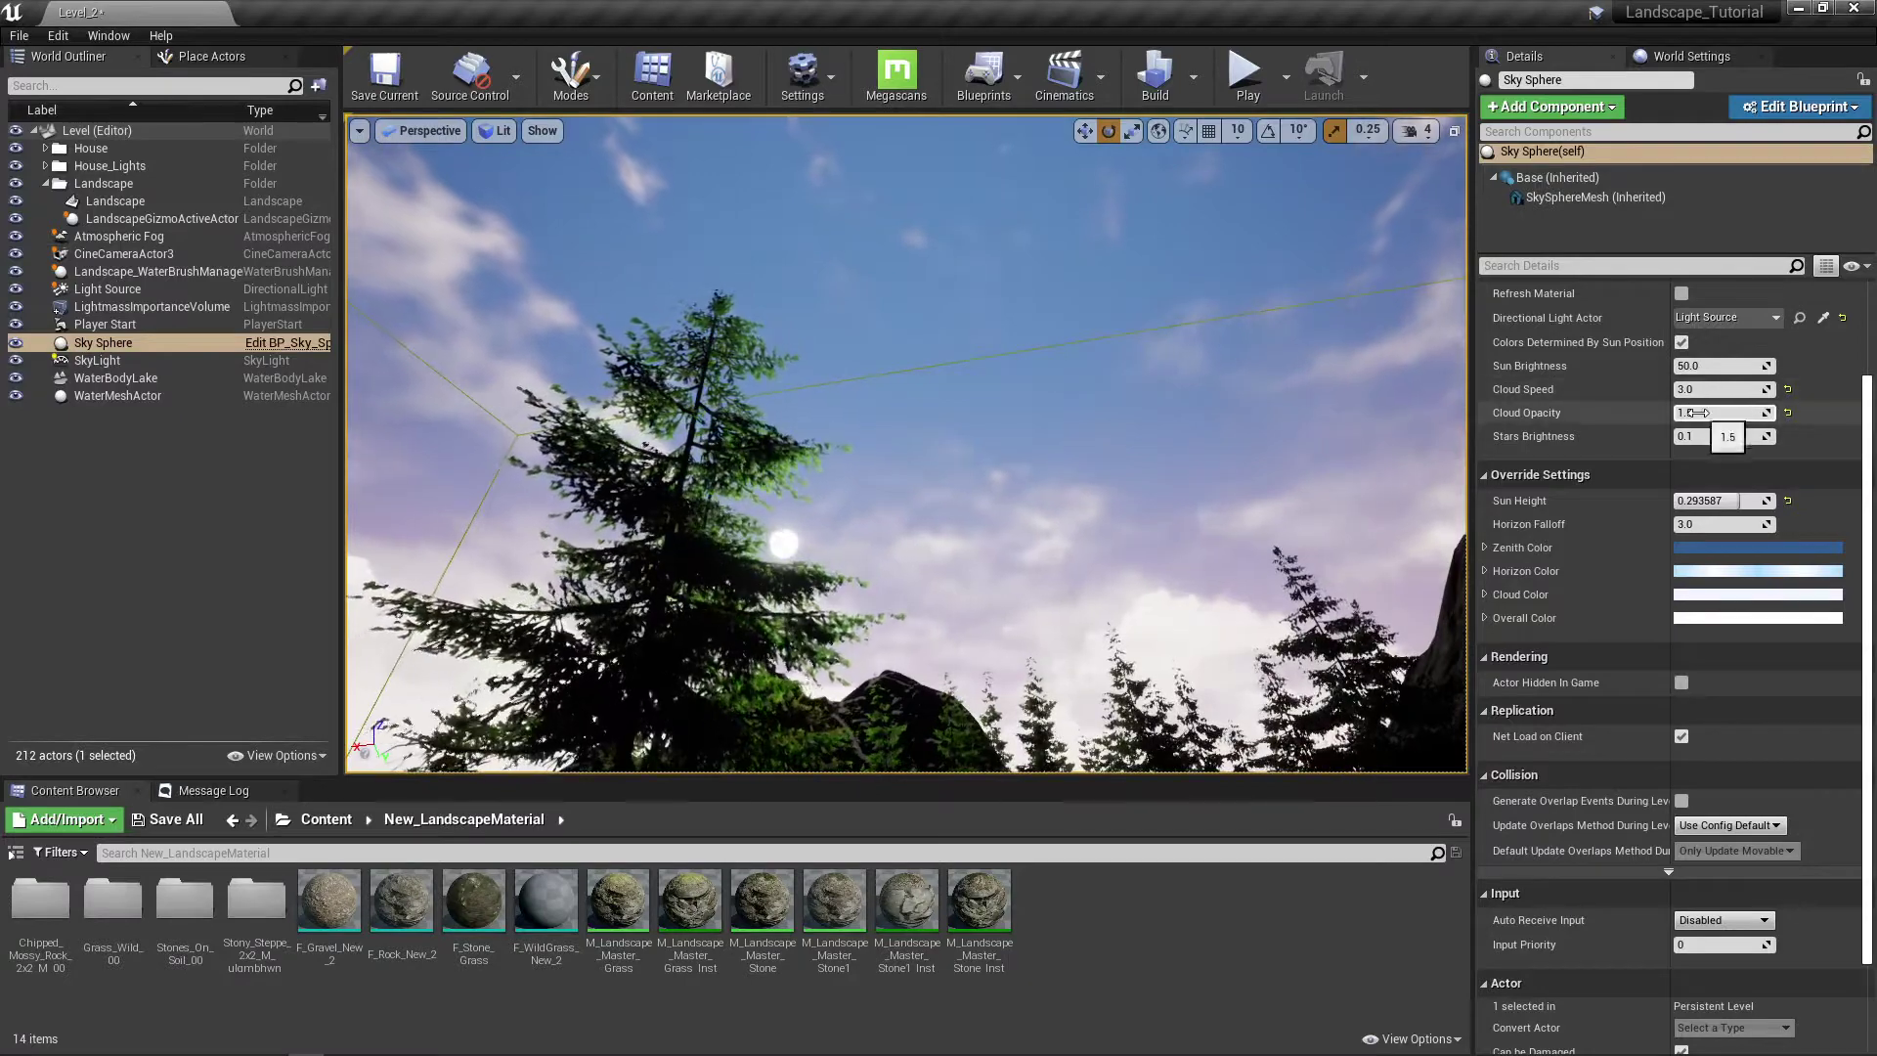
left_click(1728, 413)
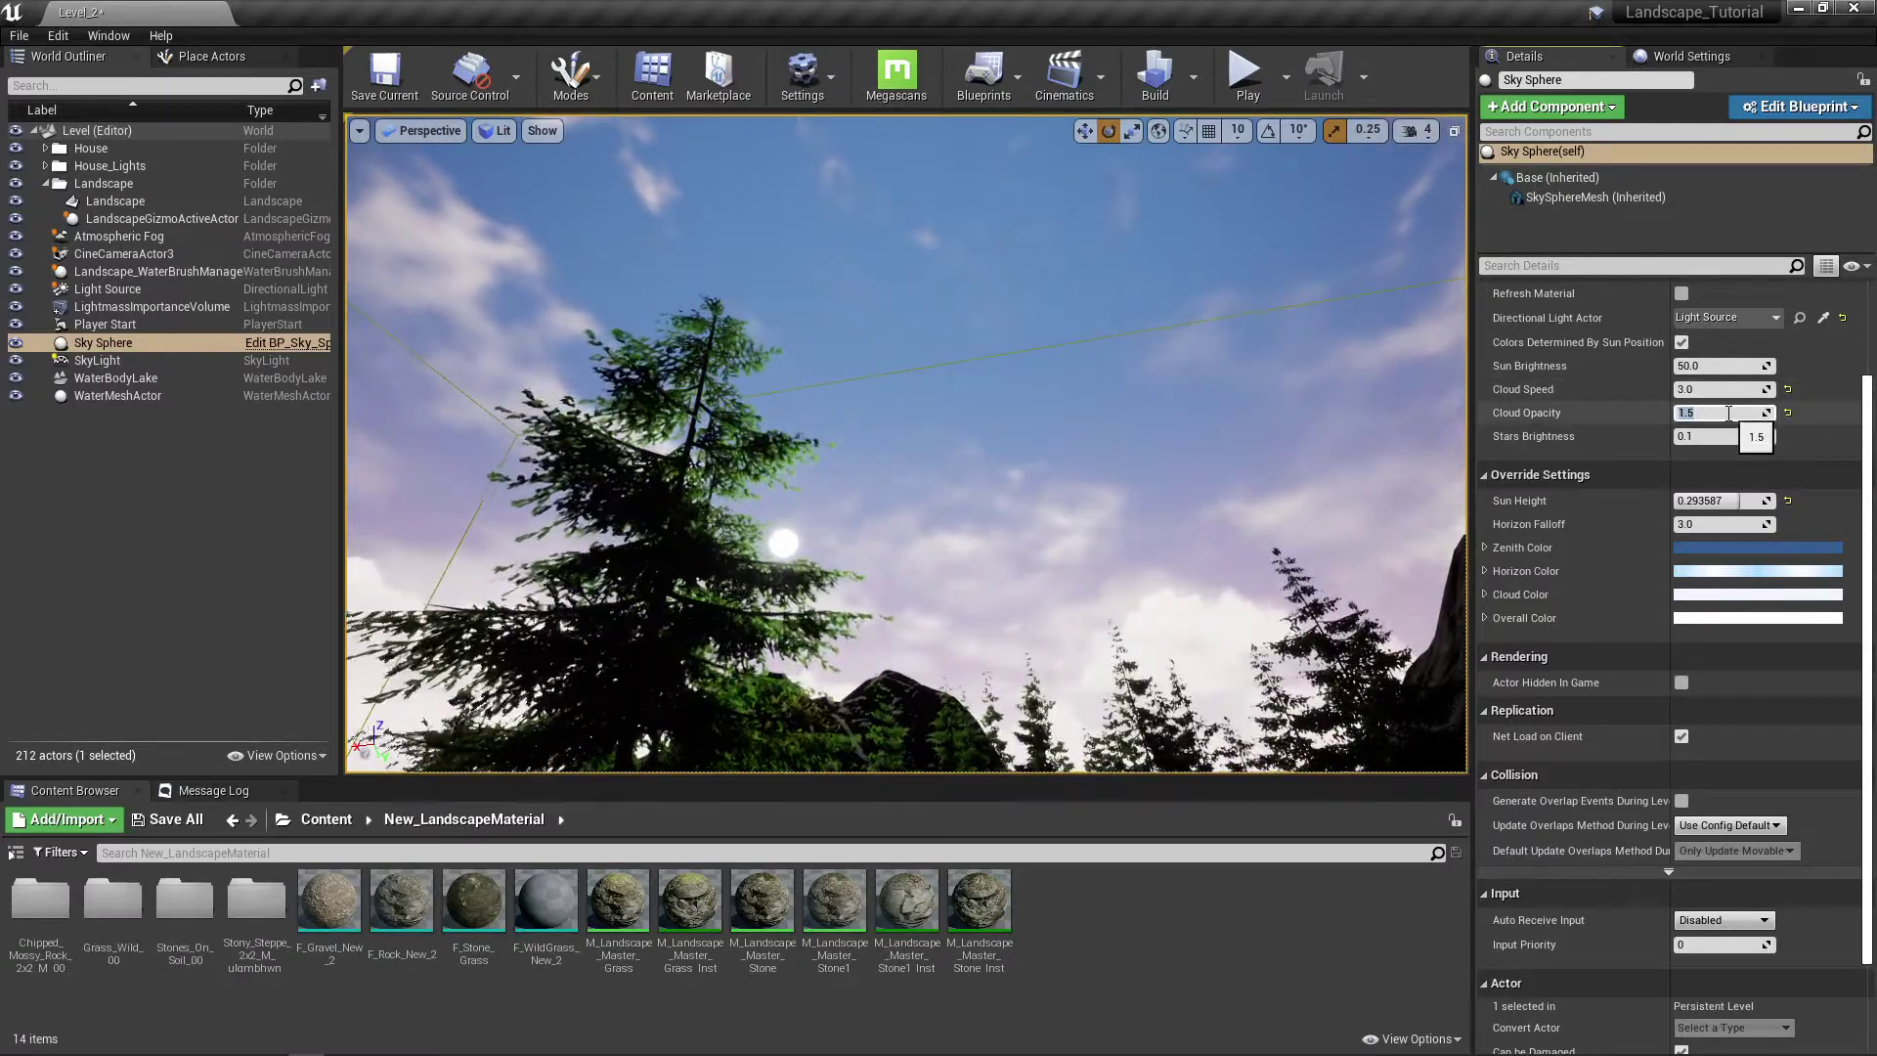
type("10")
key("Return")
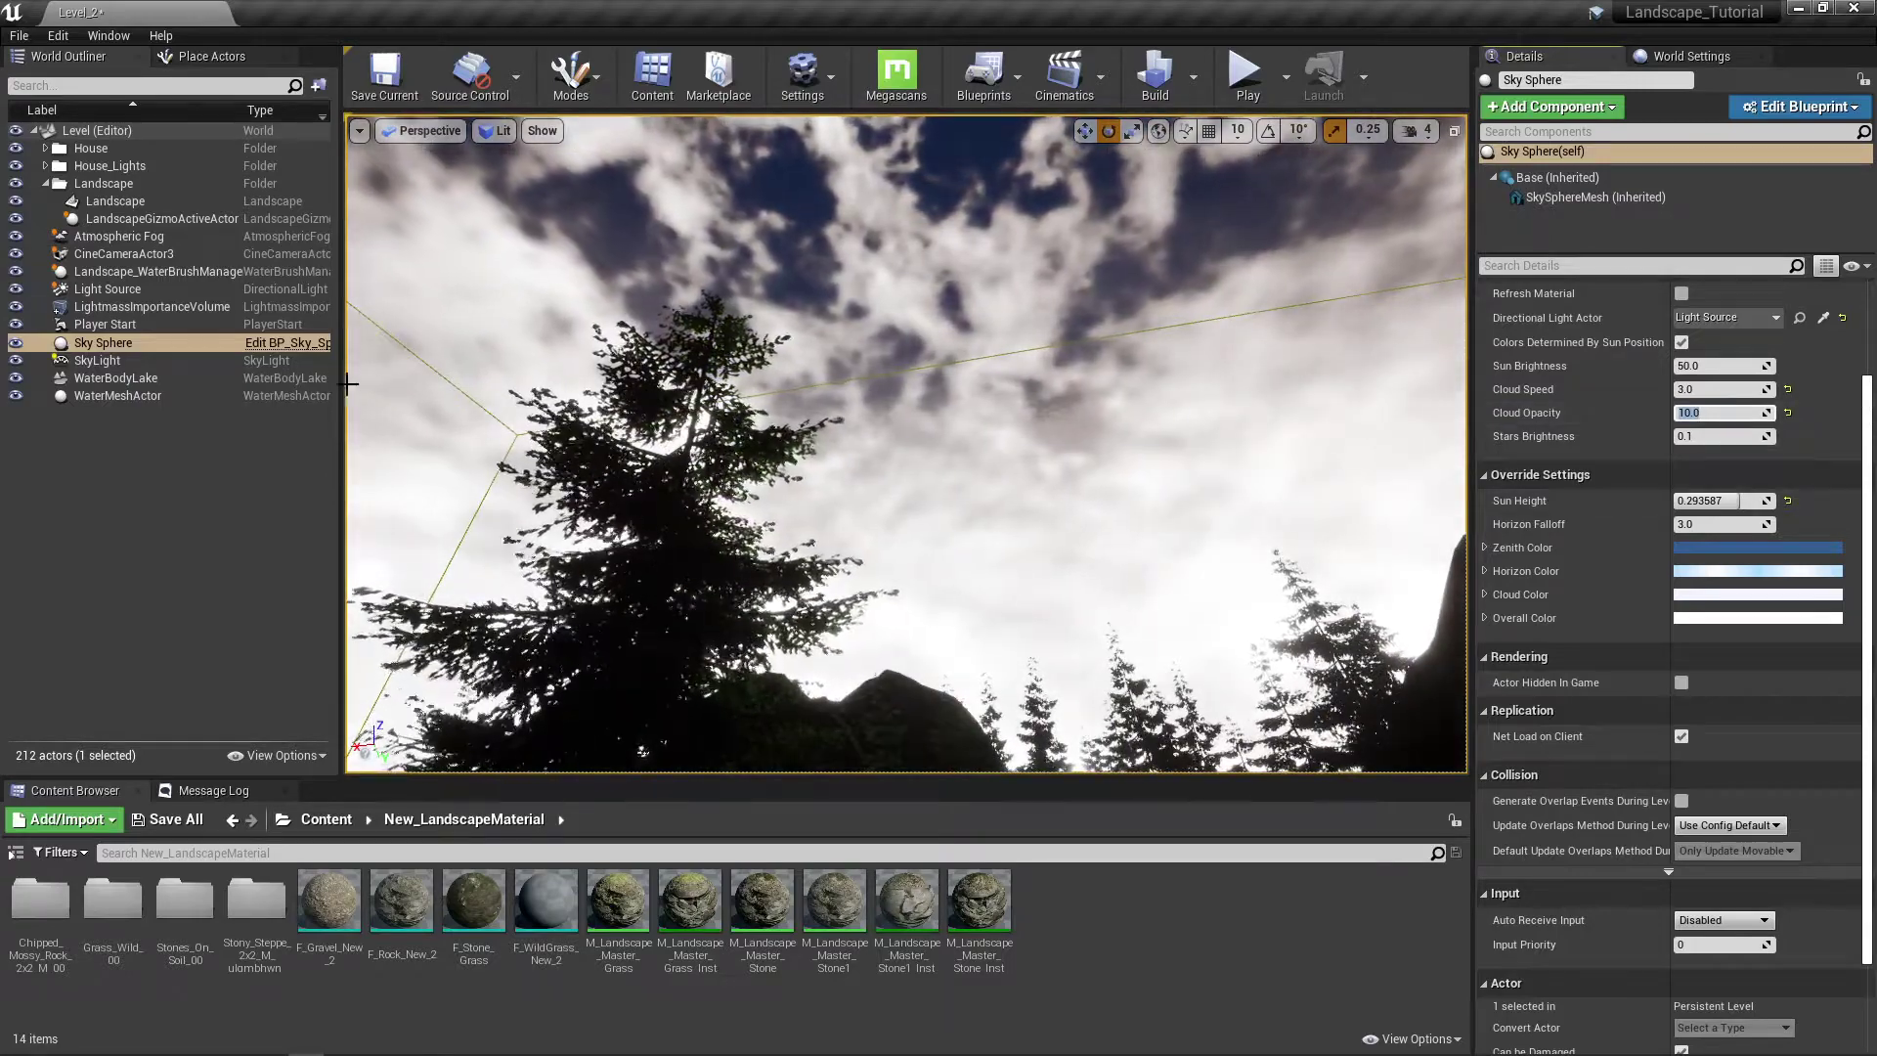
right_click_drag(1022, 316, 938, 401)
right_click_drag(775, 214, 518, 235)
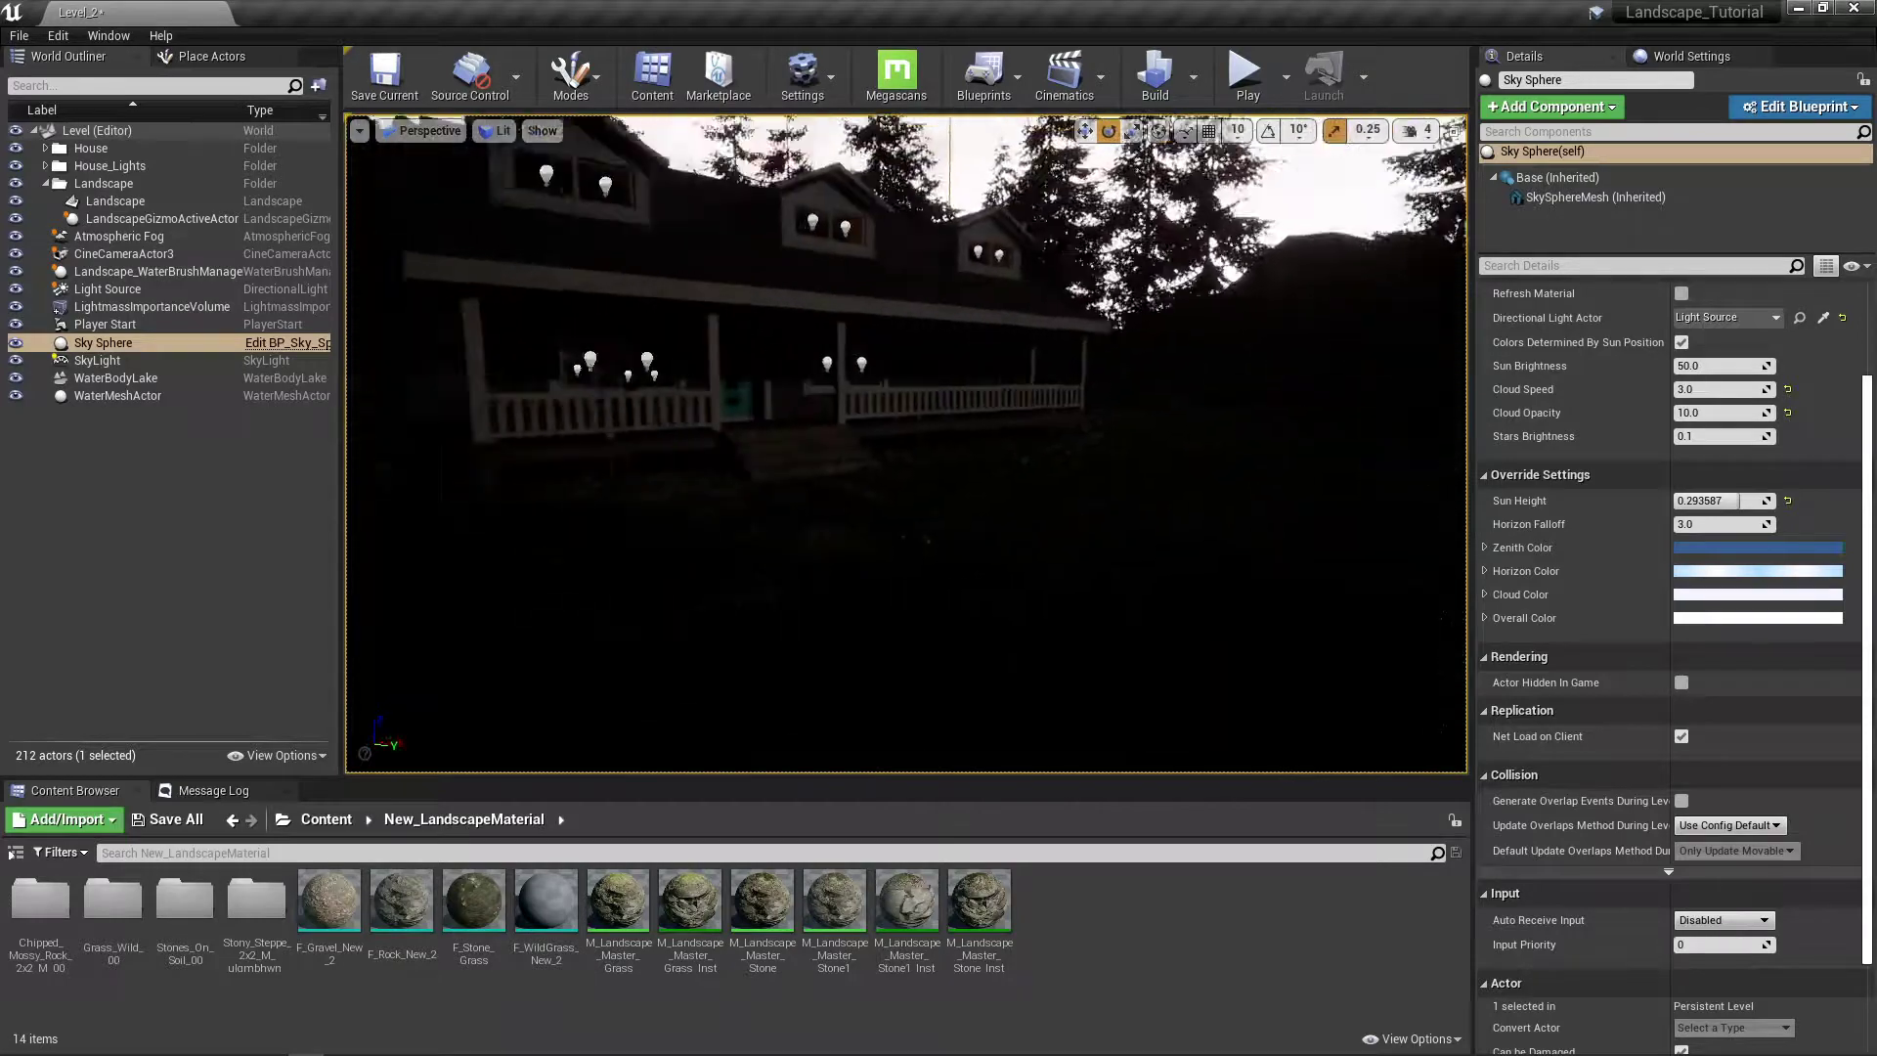
right_click_drag(653, 235, 656, 207)
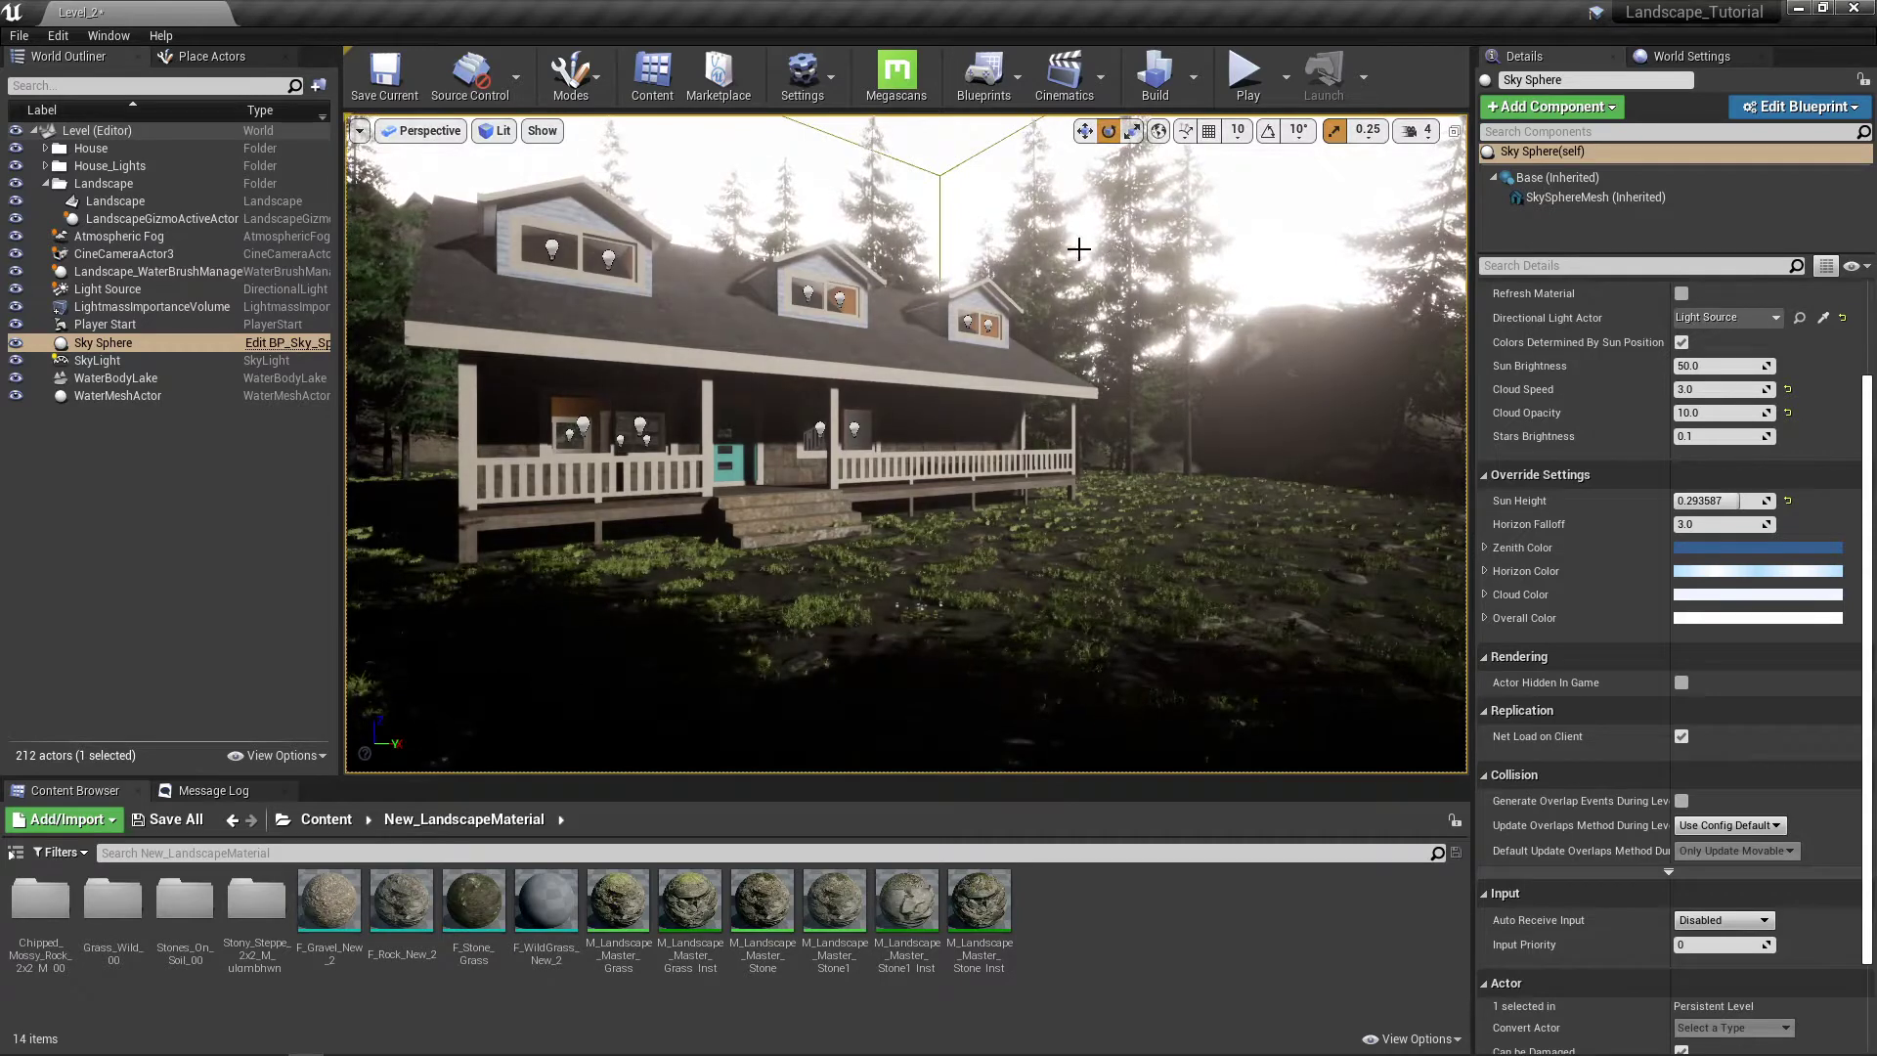
right_click_drag(866, 205, 813, 191)
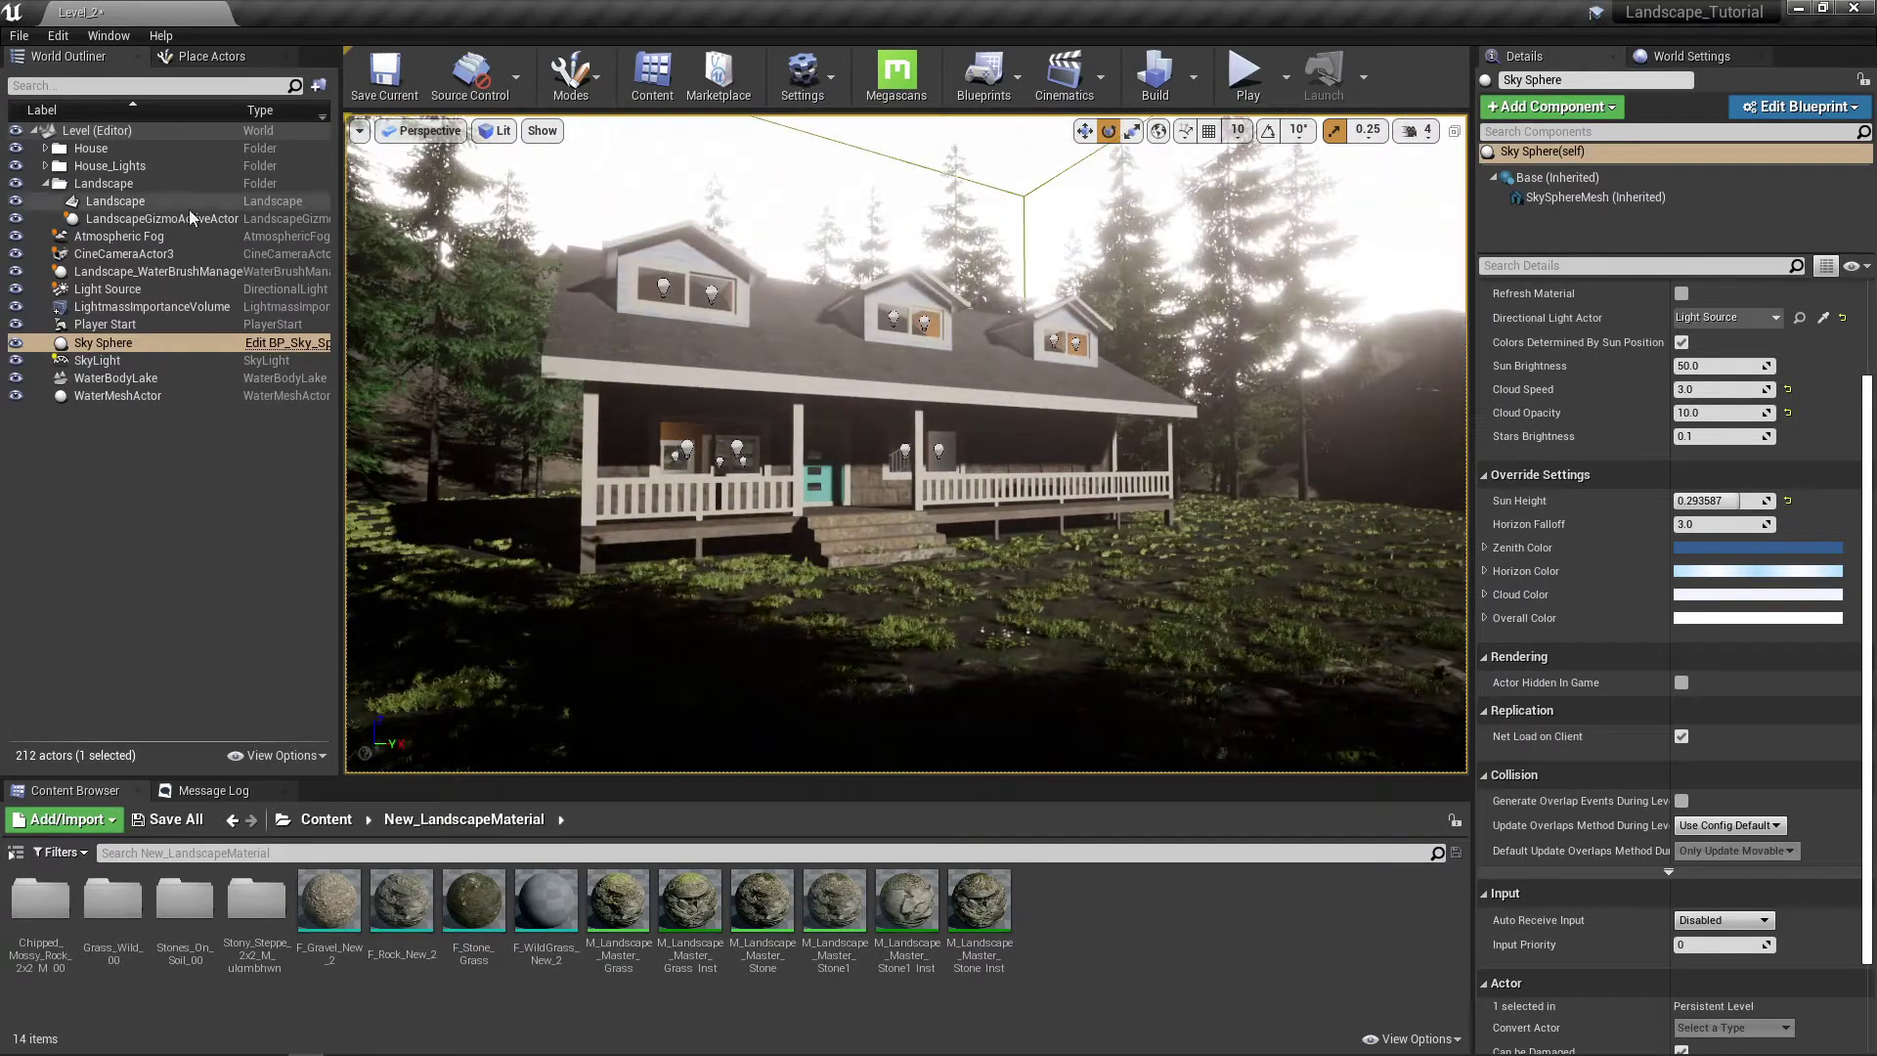
Step: Select the Light Source, look through its settings and toggle Atmosphere Sun Light under Atmosphere and Cloud
left_click(106, 288)
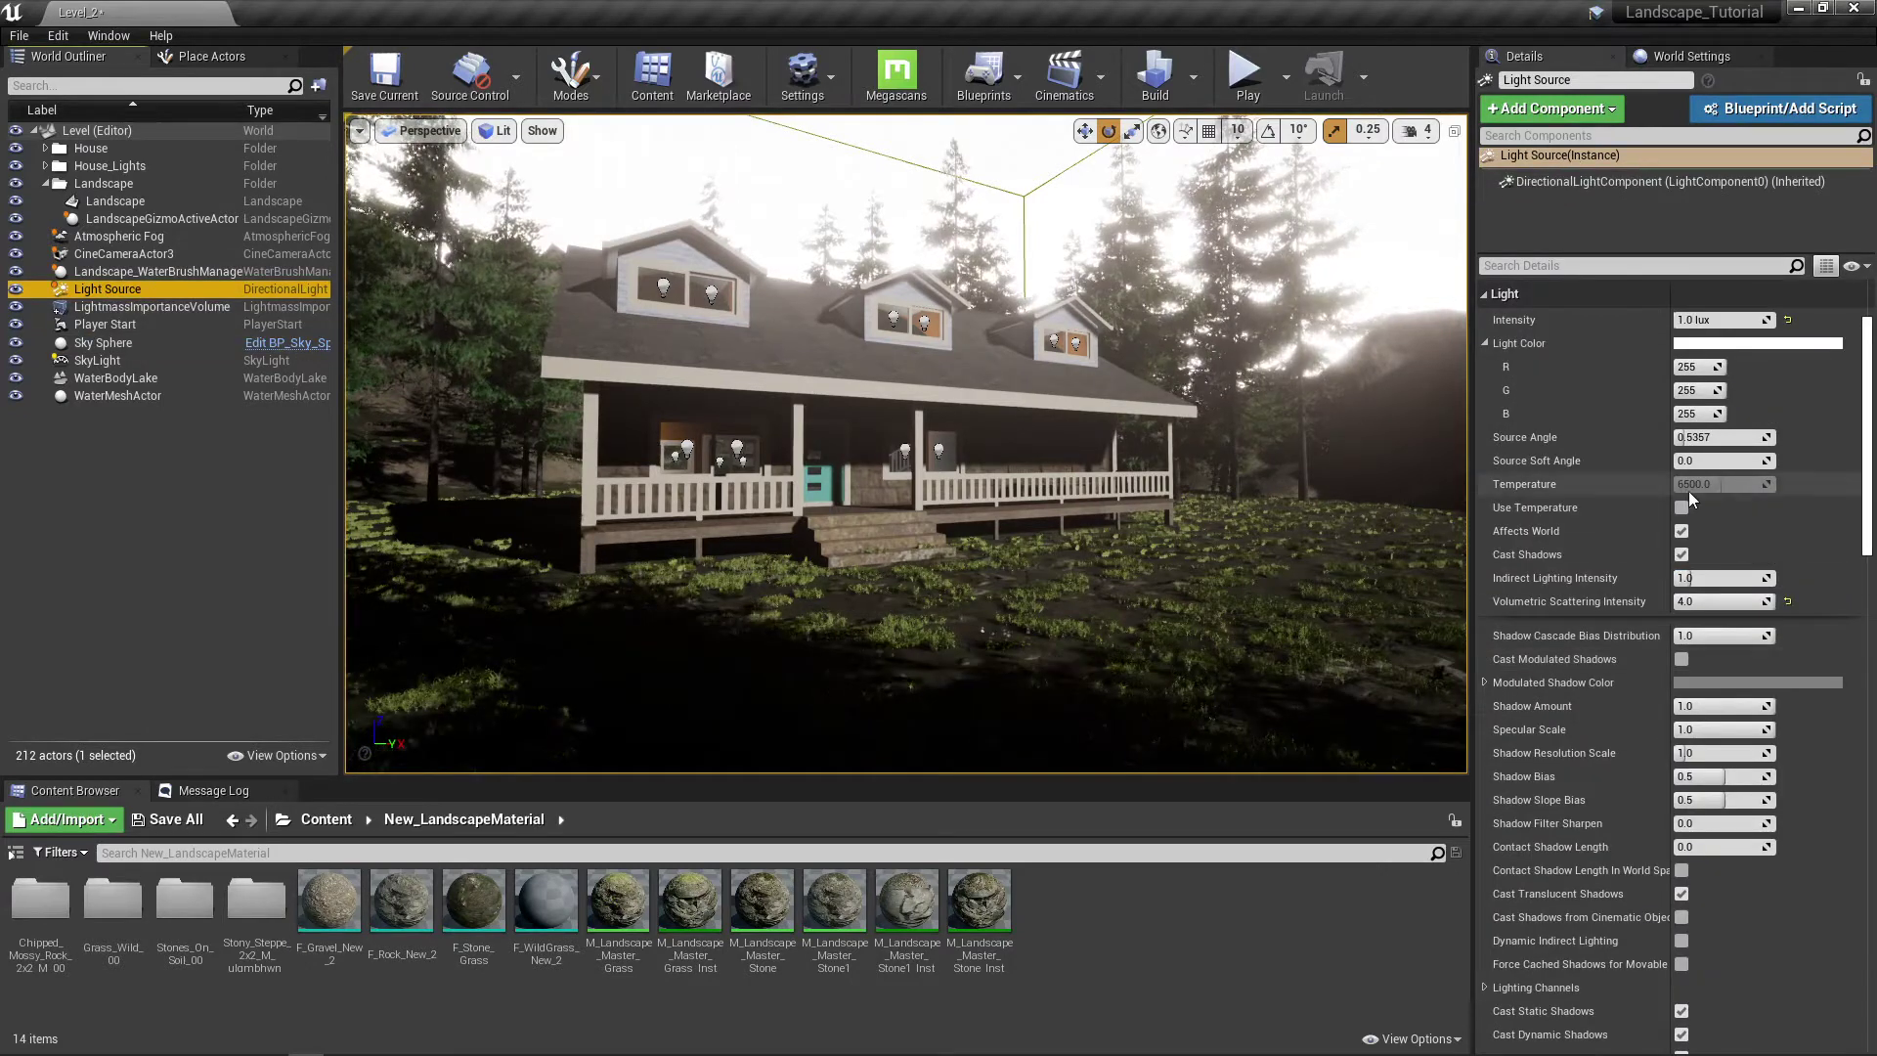
scroll(1617, 537, "up", 2)
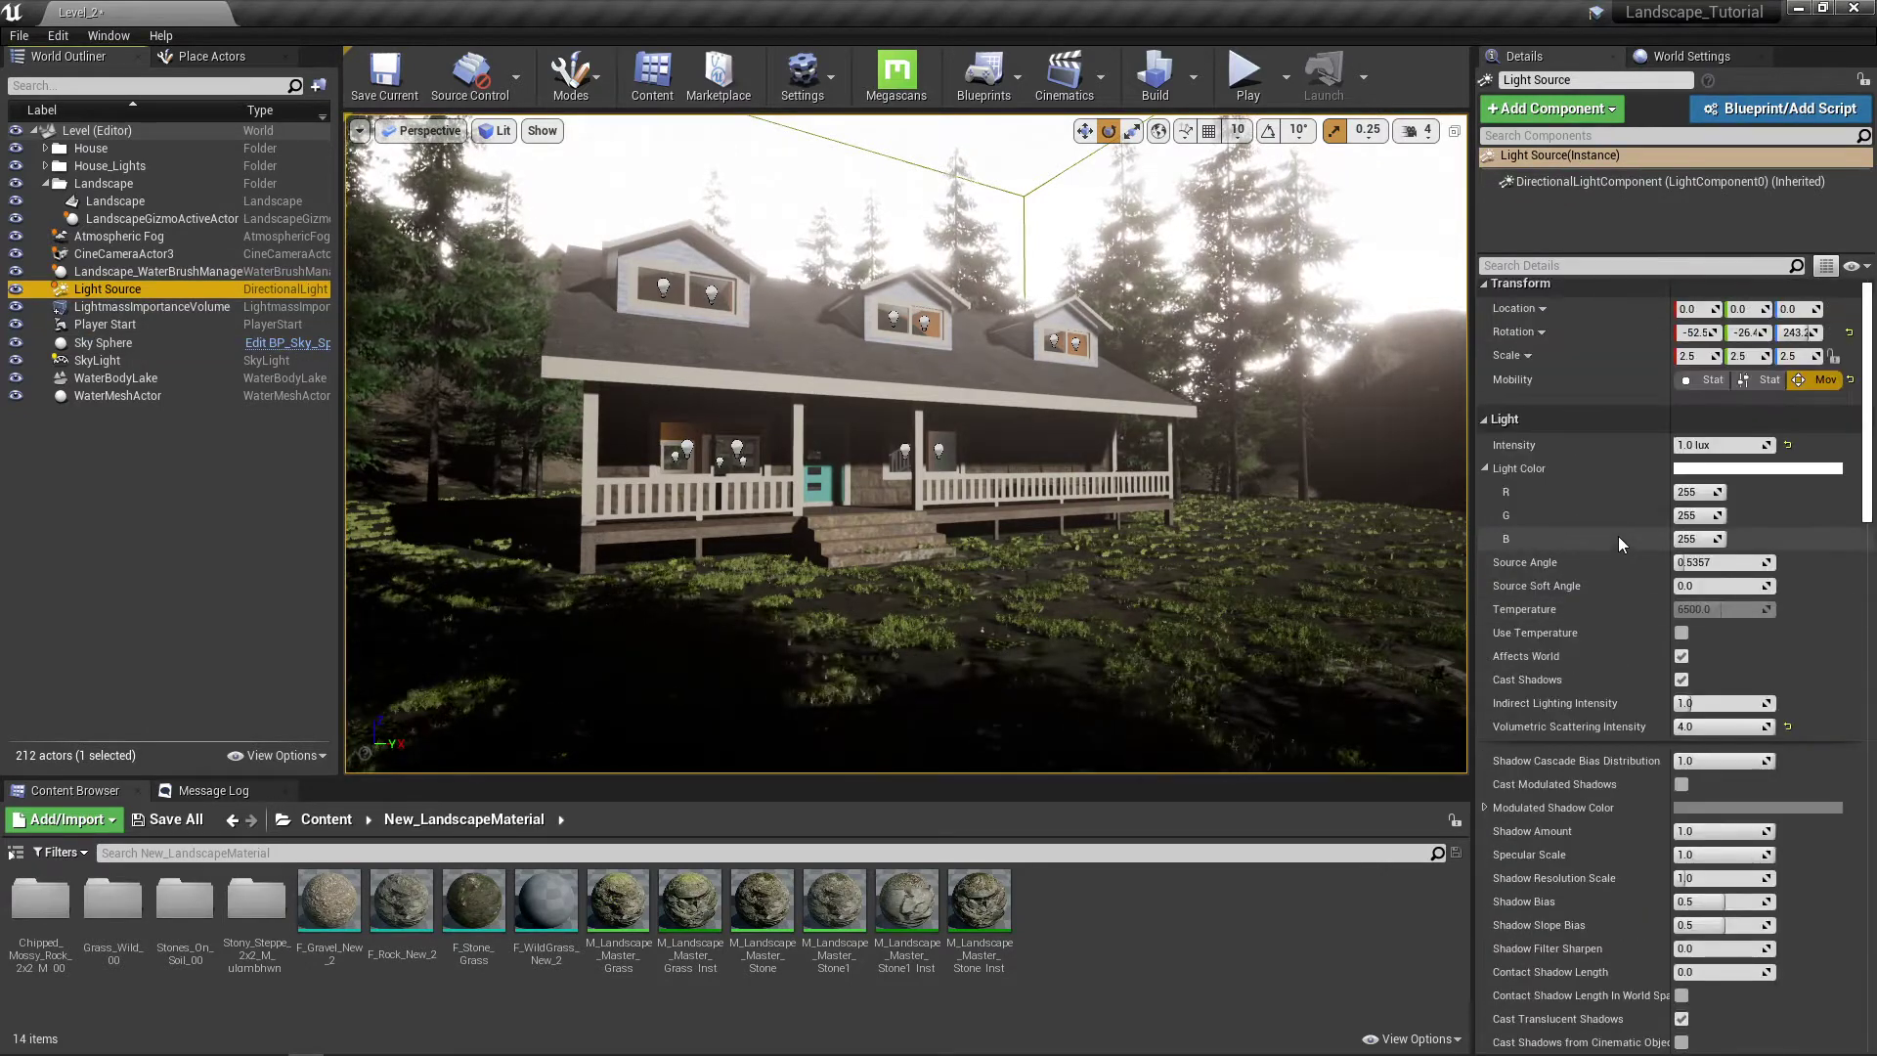
scroll(1617, 535, "down", 5)
scroll(1617, 534, "down", 1)
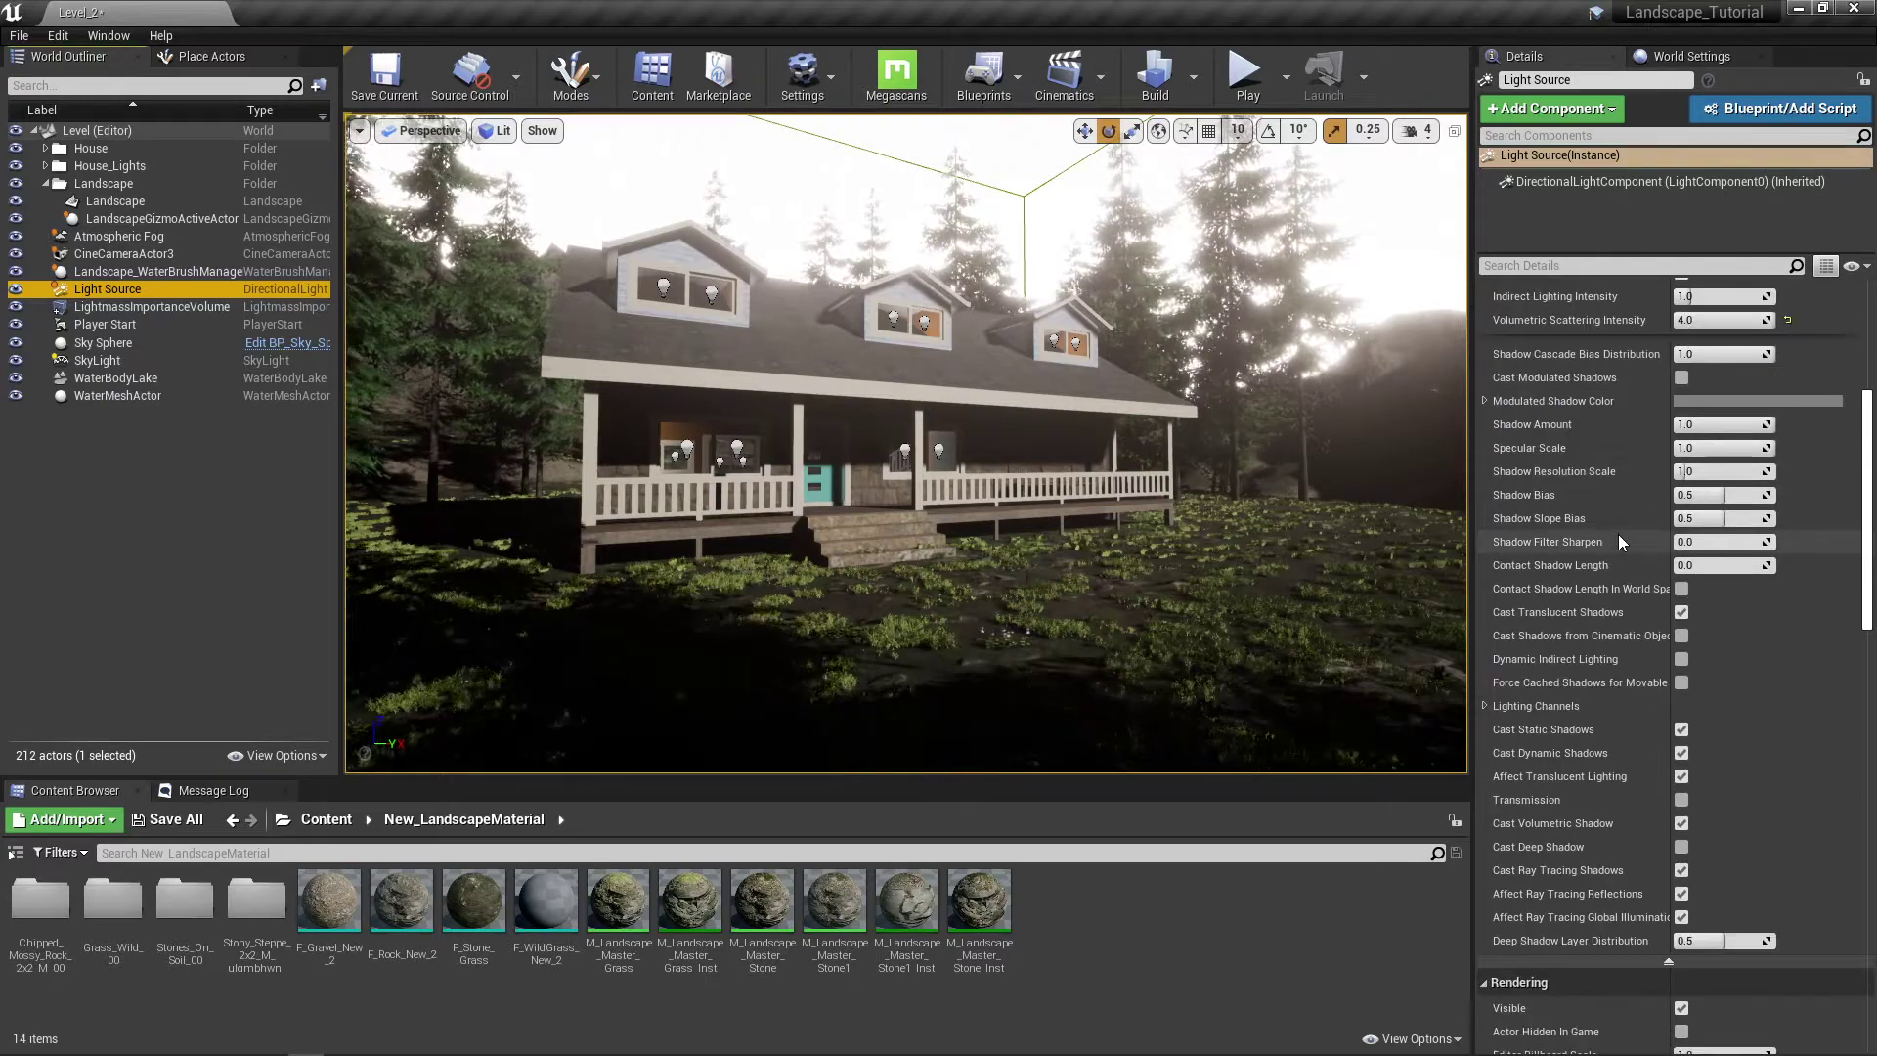
scroll(1619, 529, "down", 5)
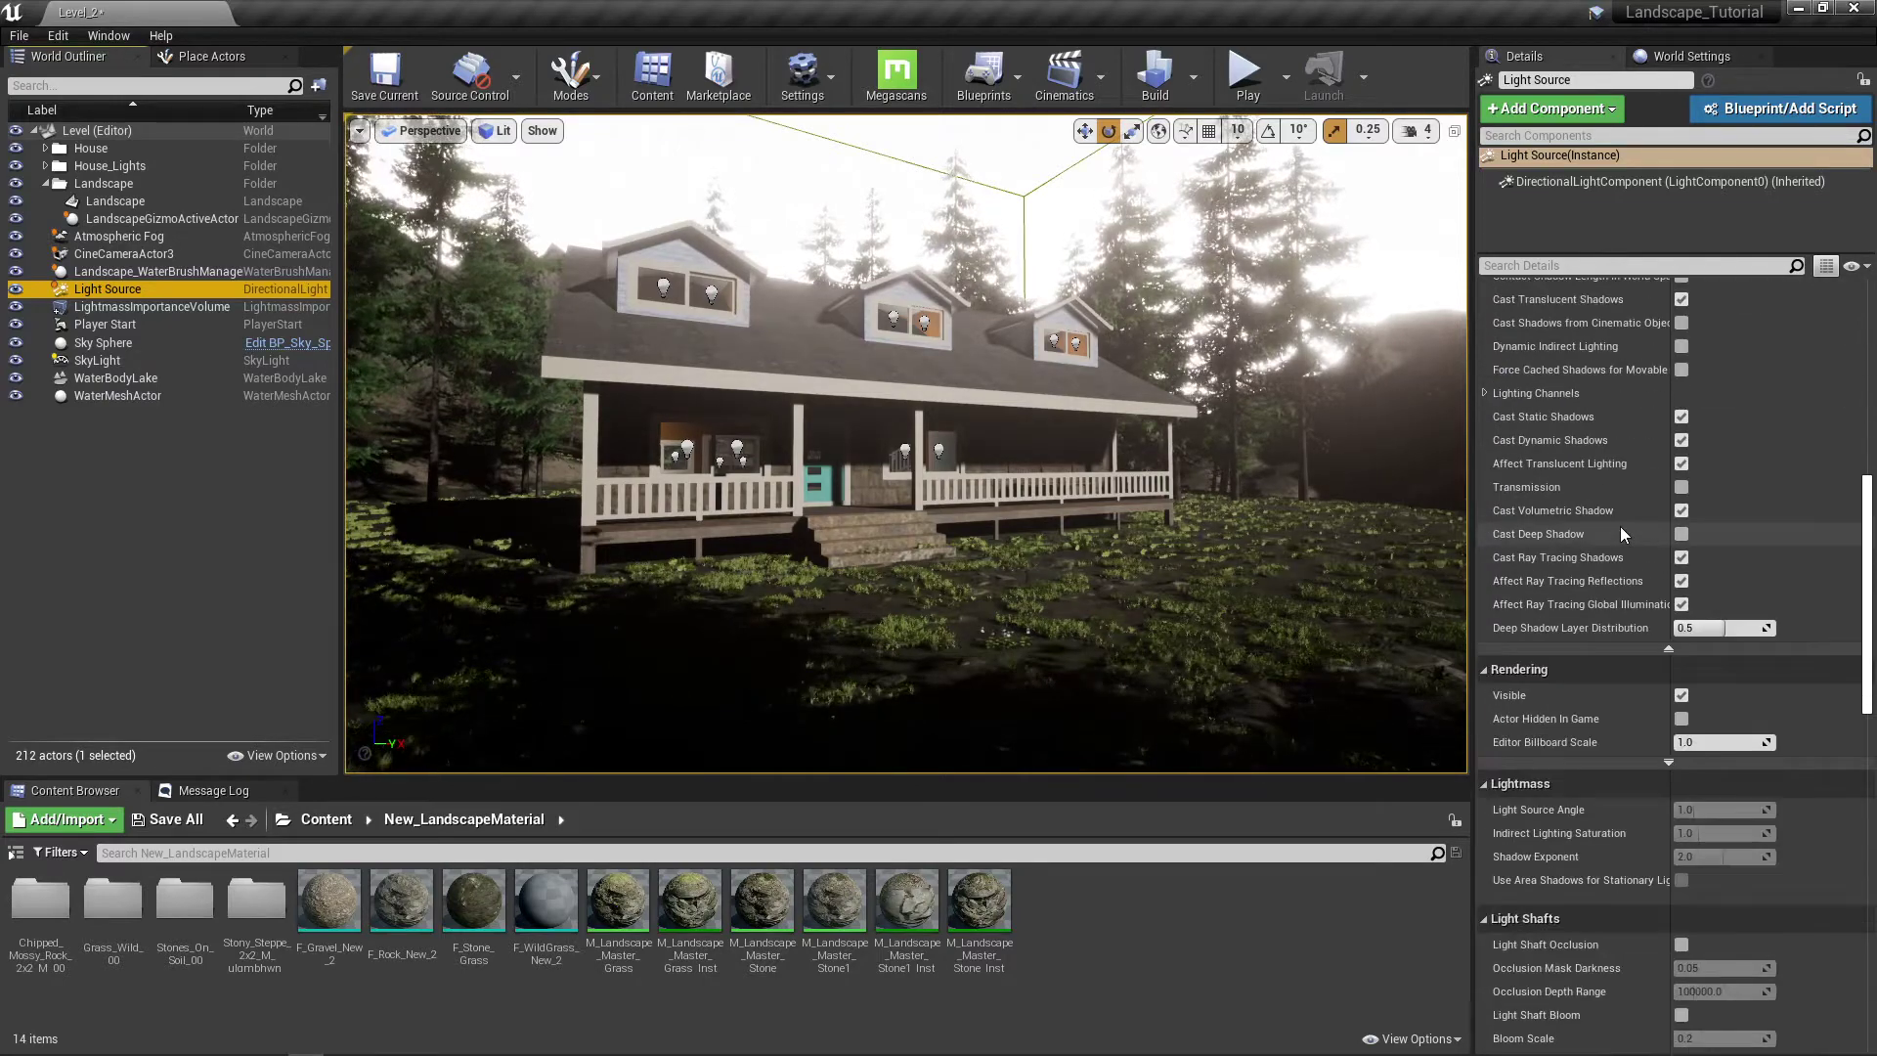
scroll(1620, 528, "down", 11)
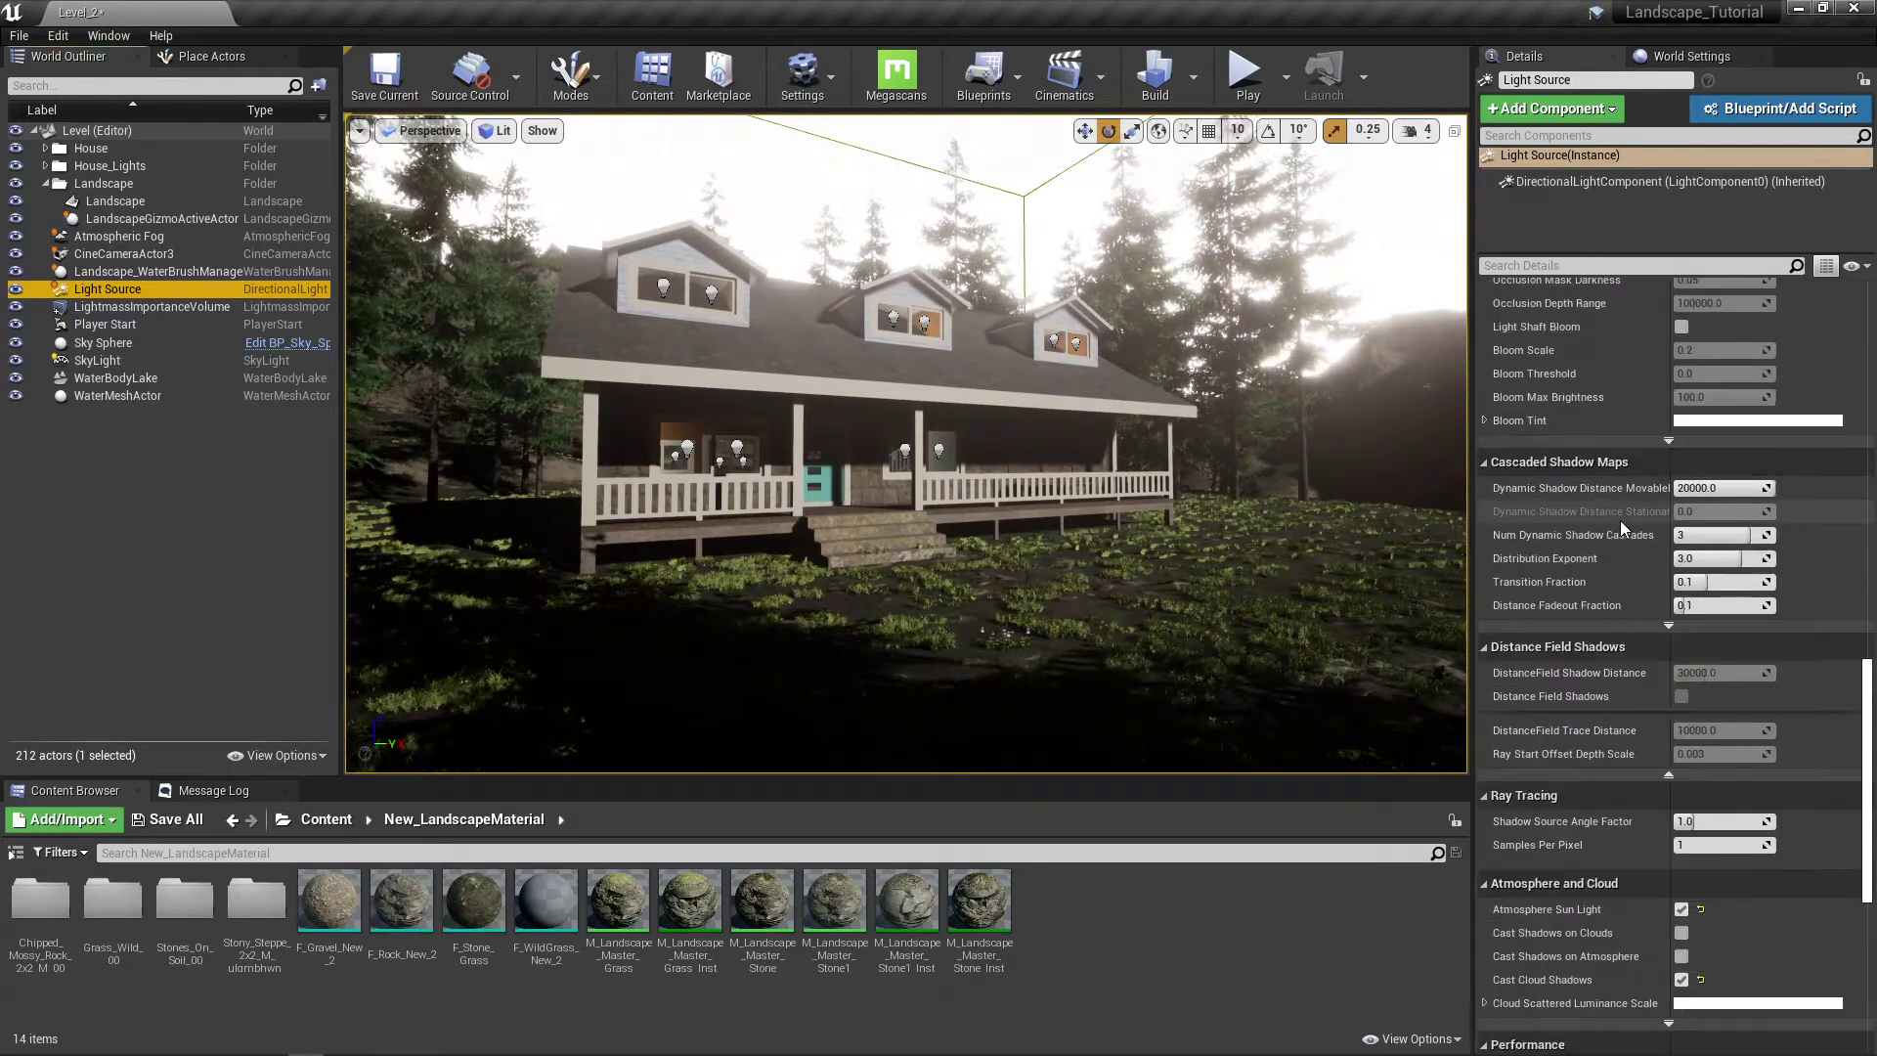
scroll(1621, 520, "down", 4)
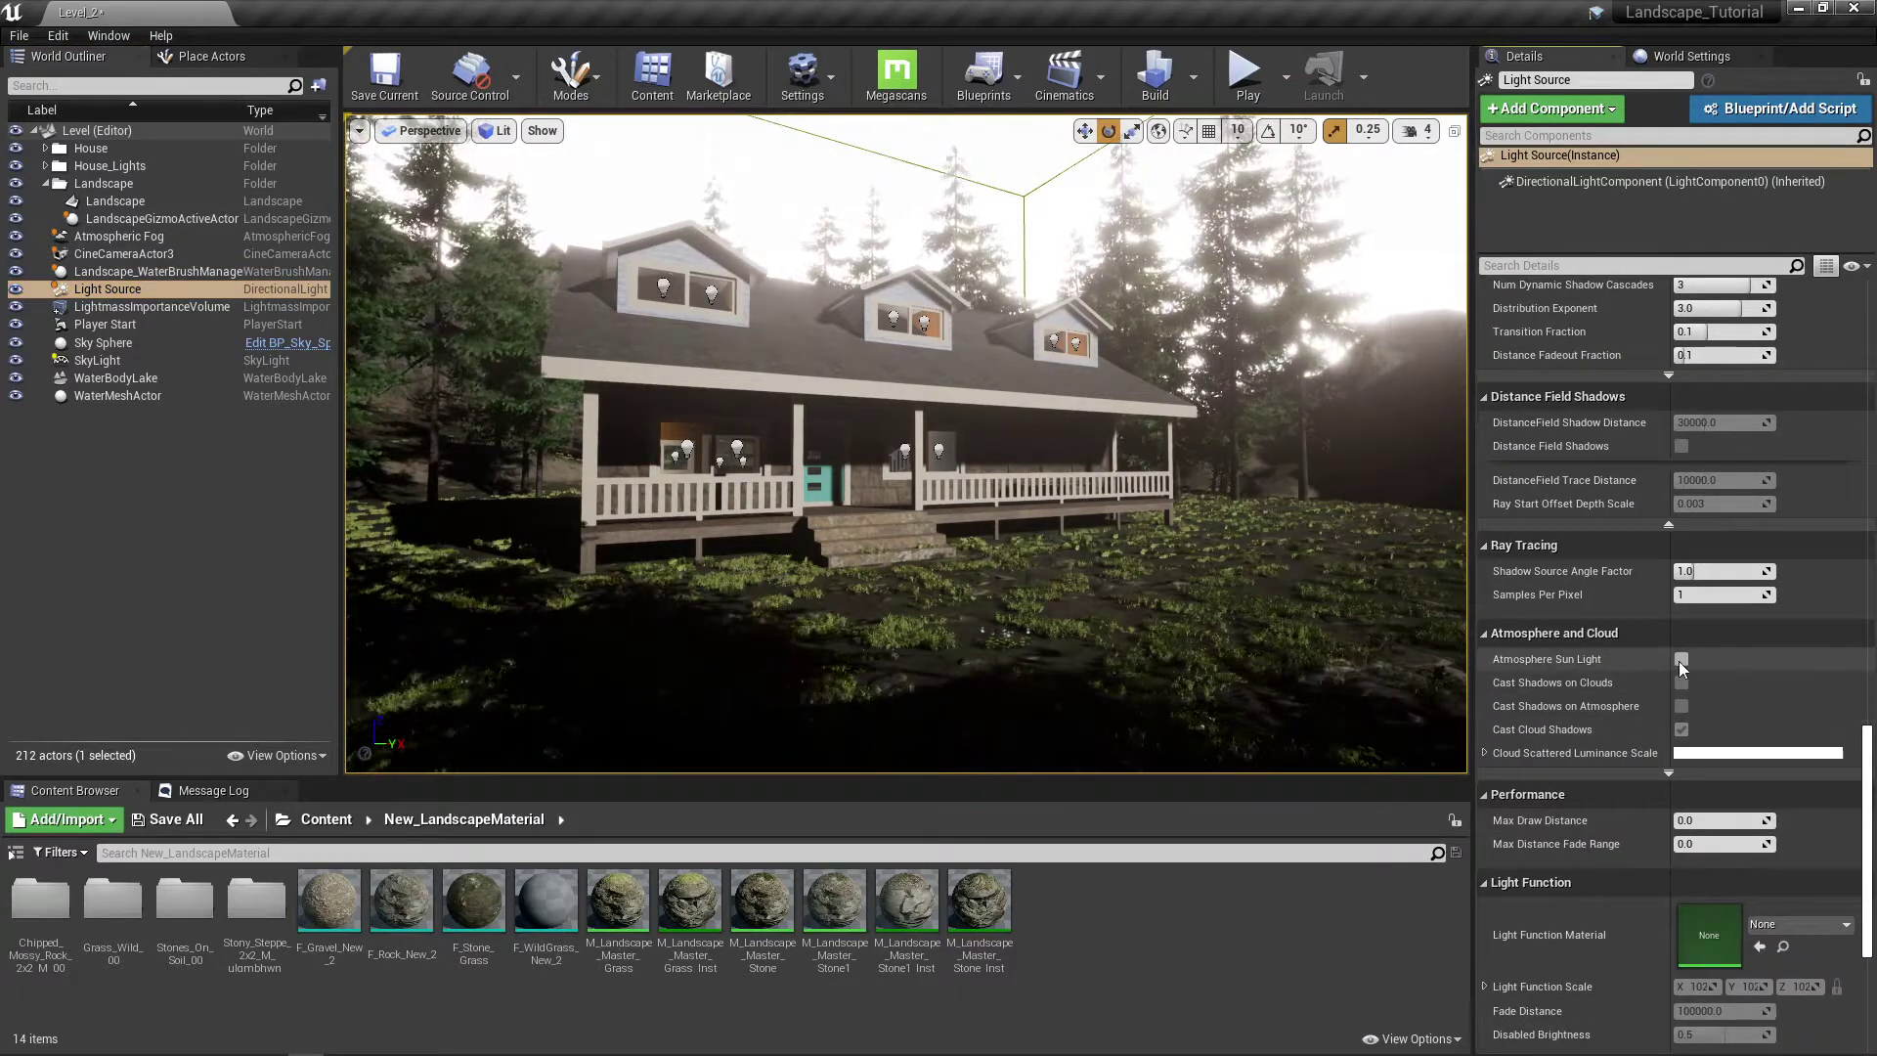
Step: Reset the Light Source's Volumetric Scattering Intensity to its default for comparison and set it back to 4
scroll(1604, 619, "up", 11)
scroll(1607, 593, "up", 13)
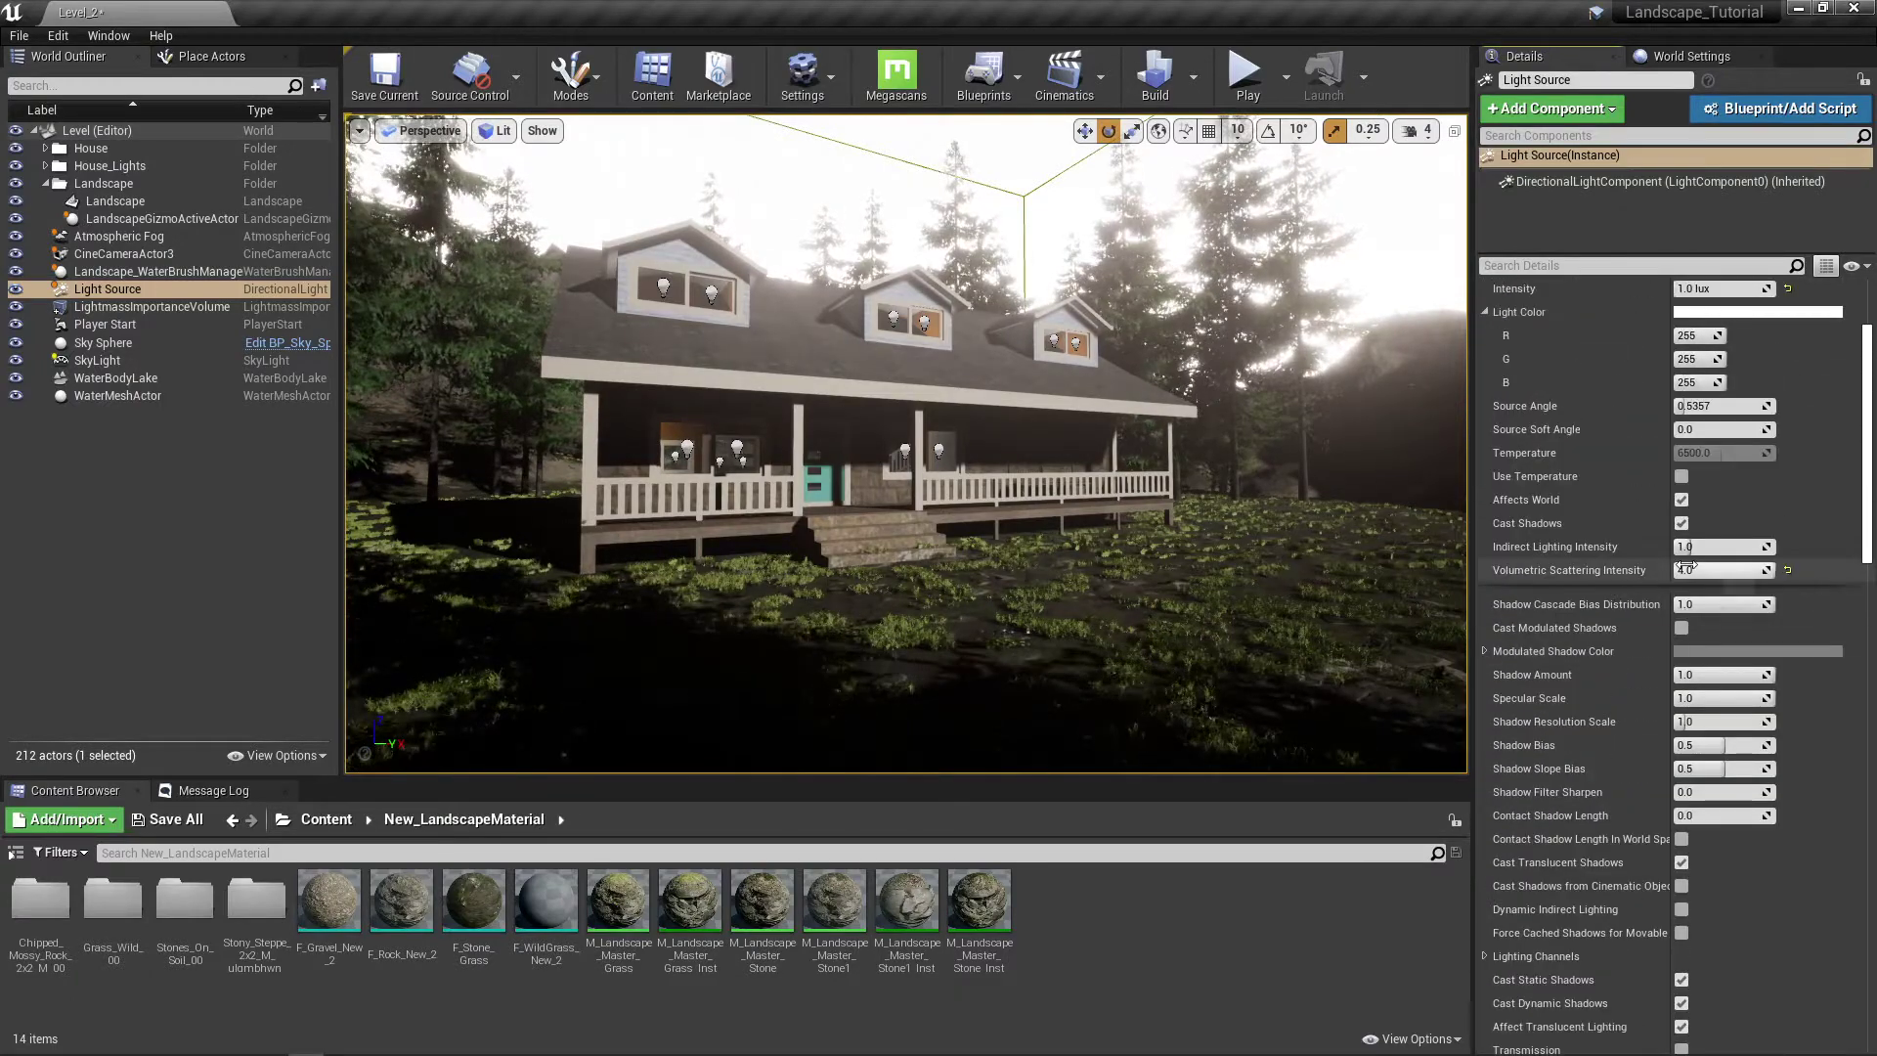
left_click(1789, 571)
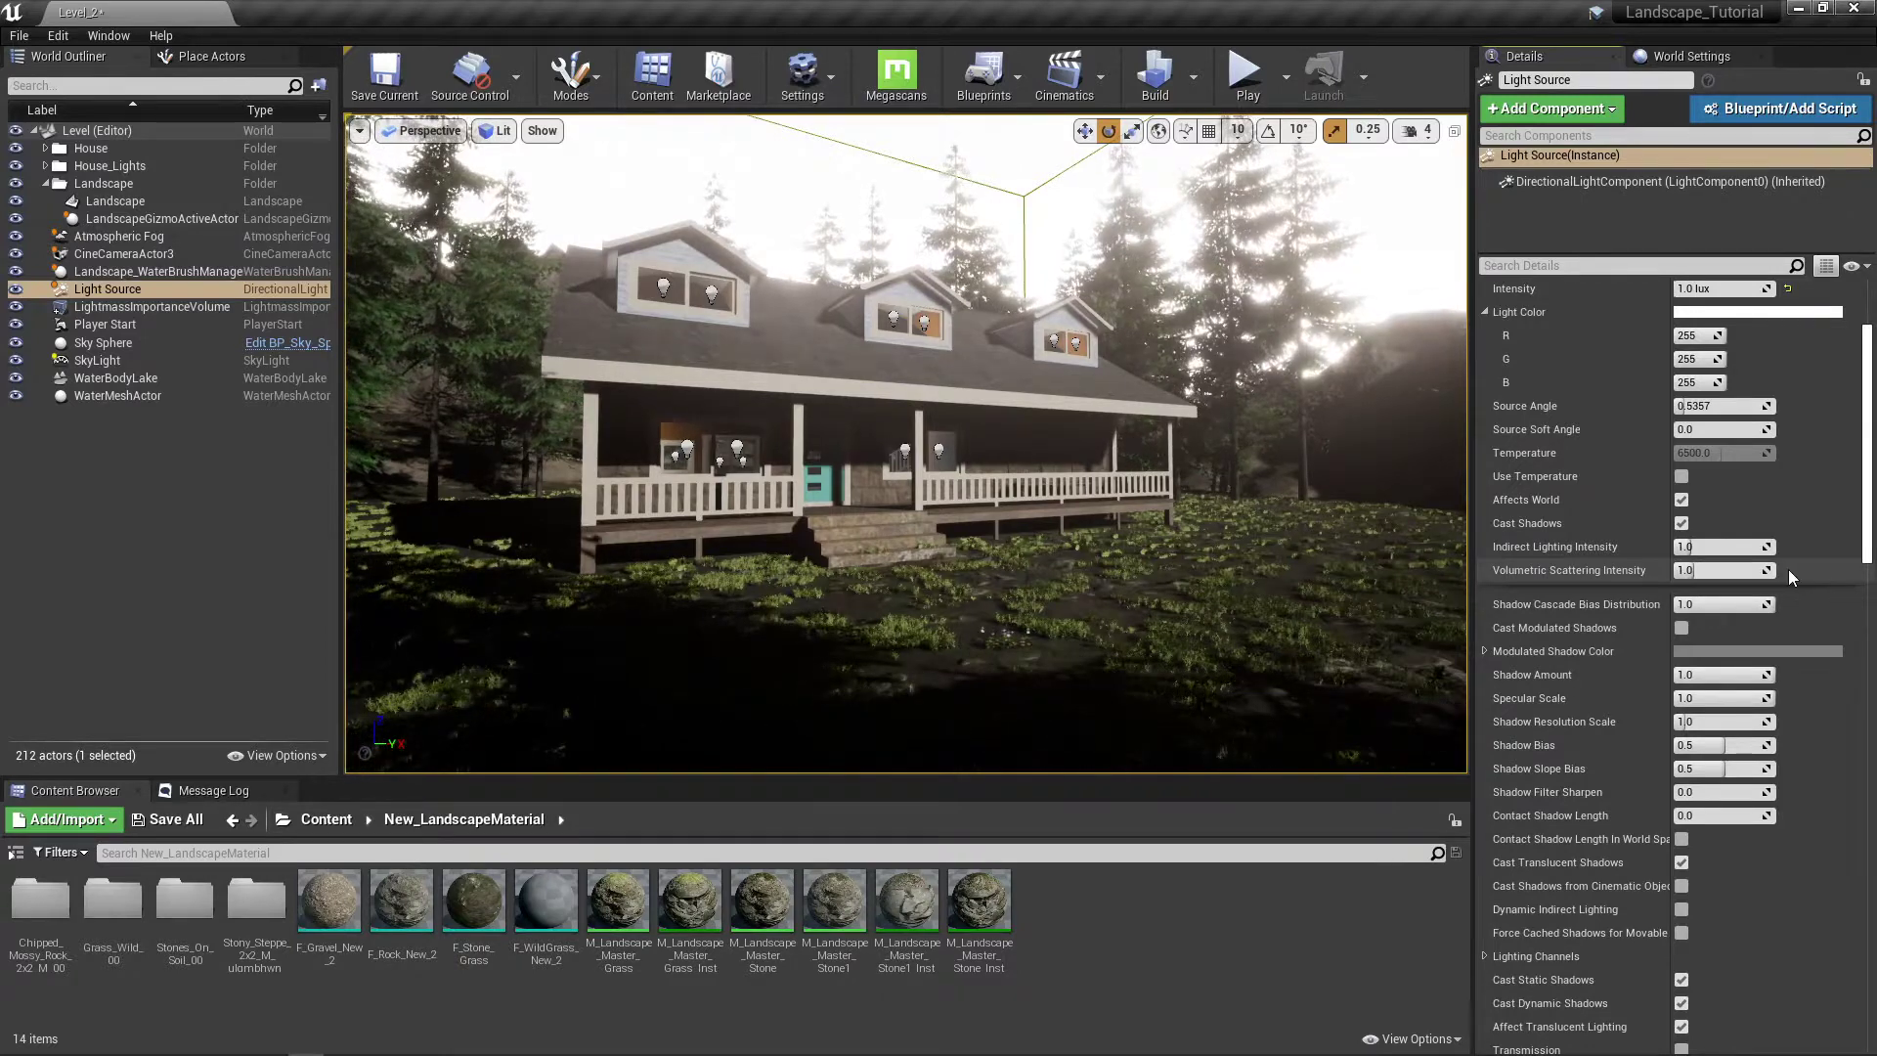
left_click(1720, 573)
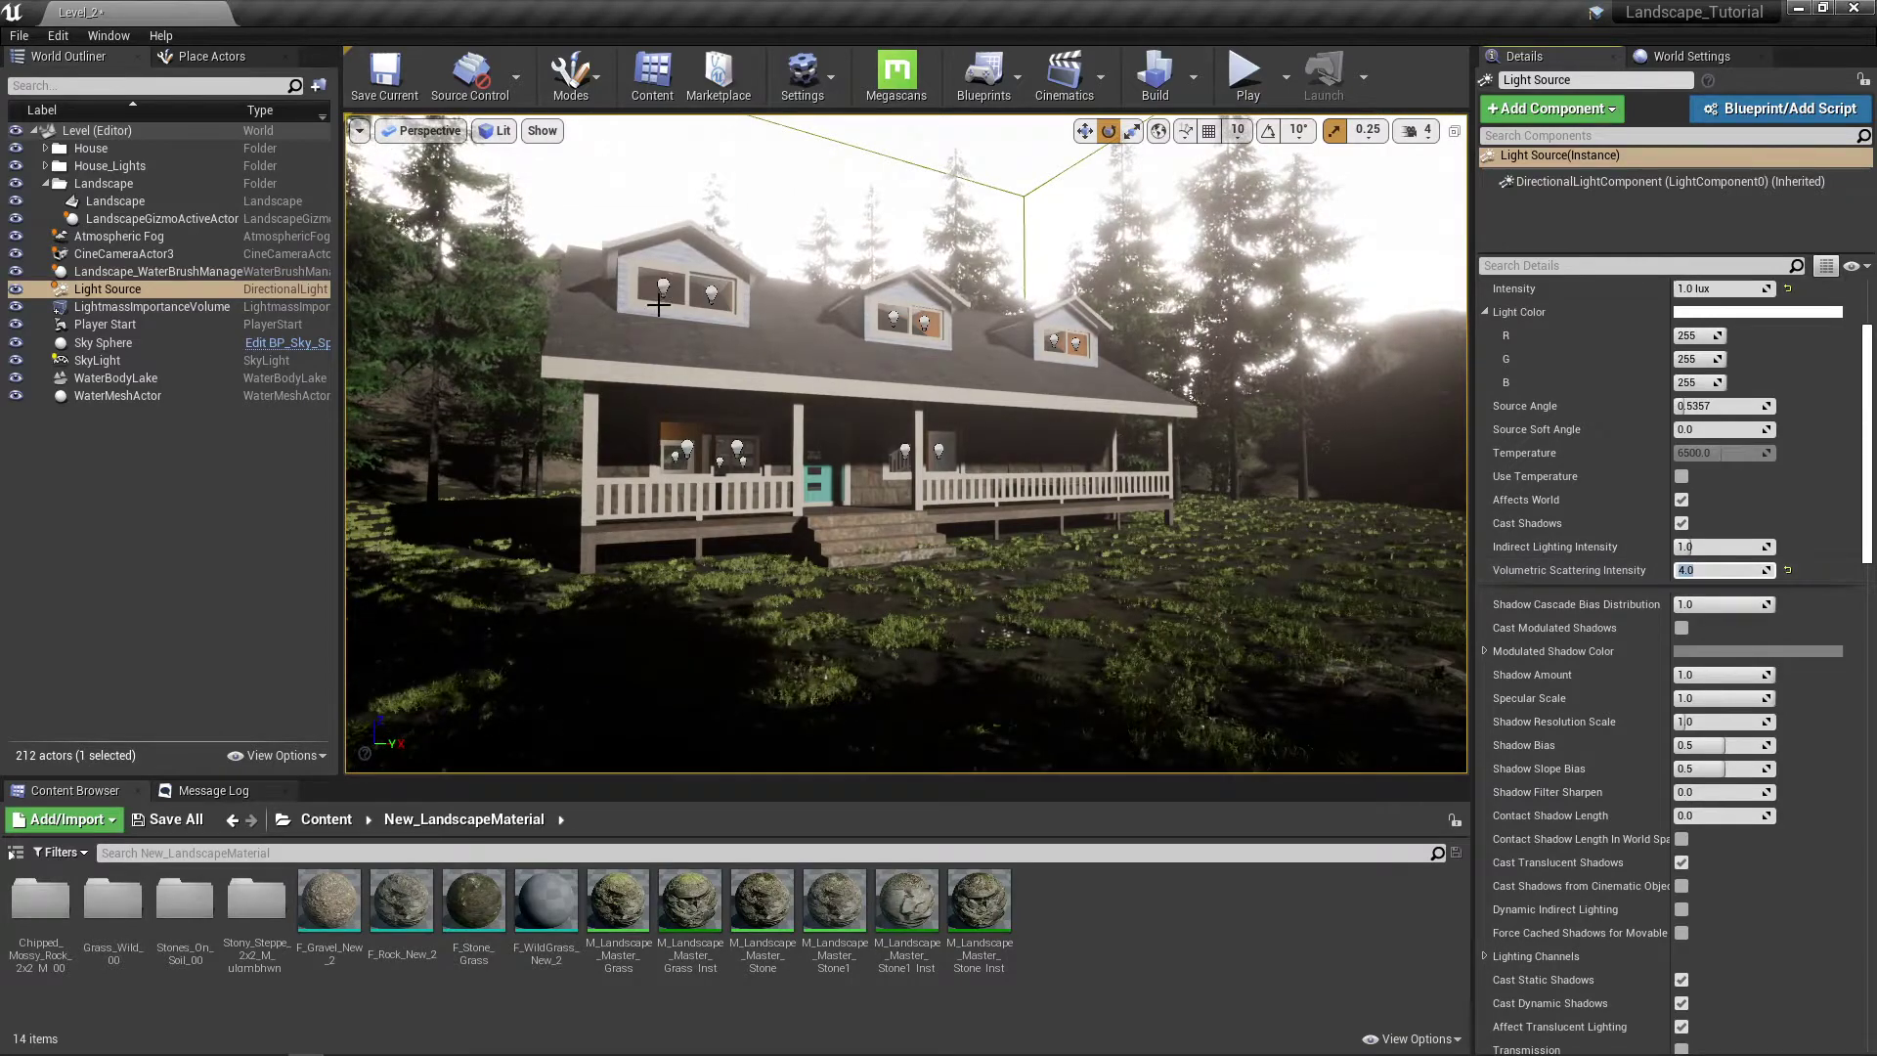
Step: Try a Cloud Opacity of 1 on the Sky Sphere and set it to 1.5 while watching the sky
right_click_drag(741, 289, 1017, 394)
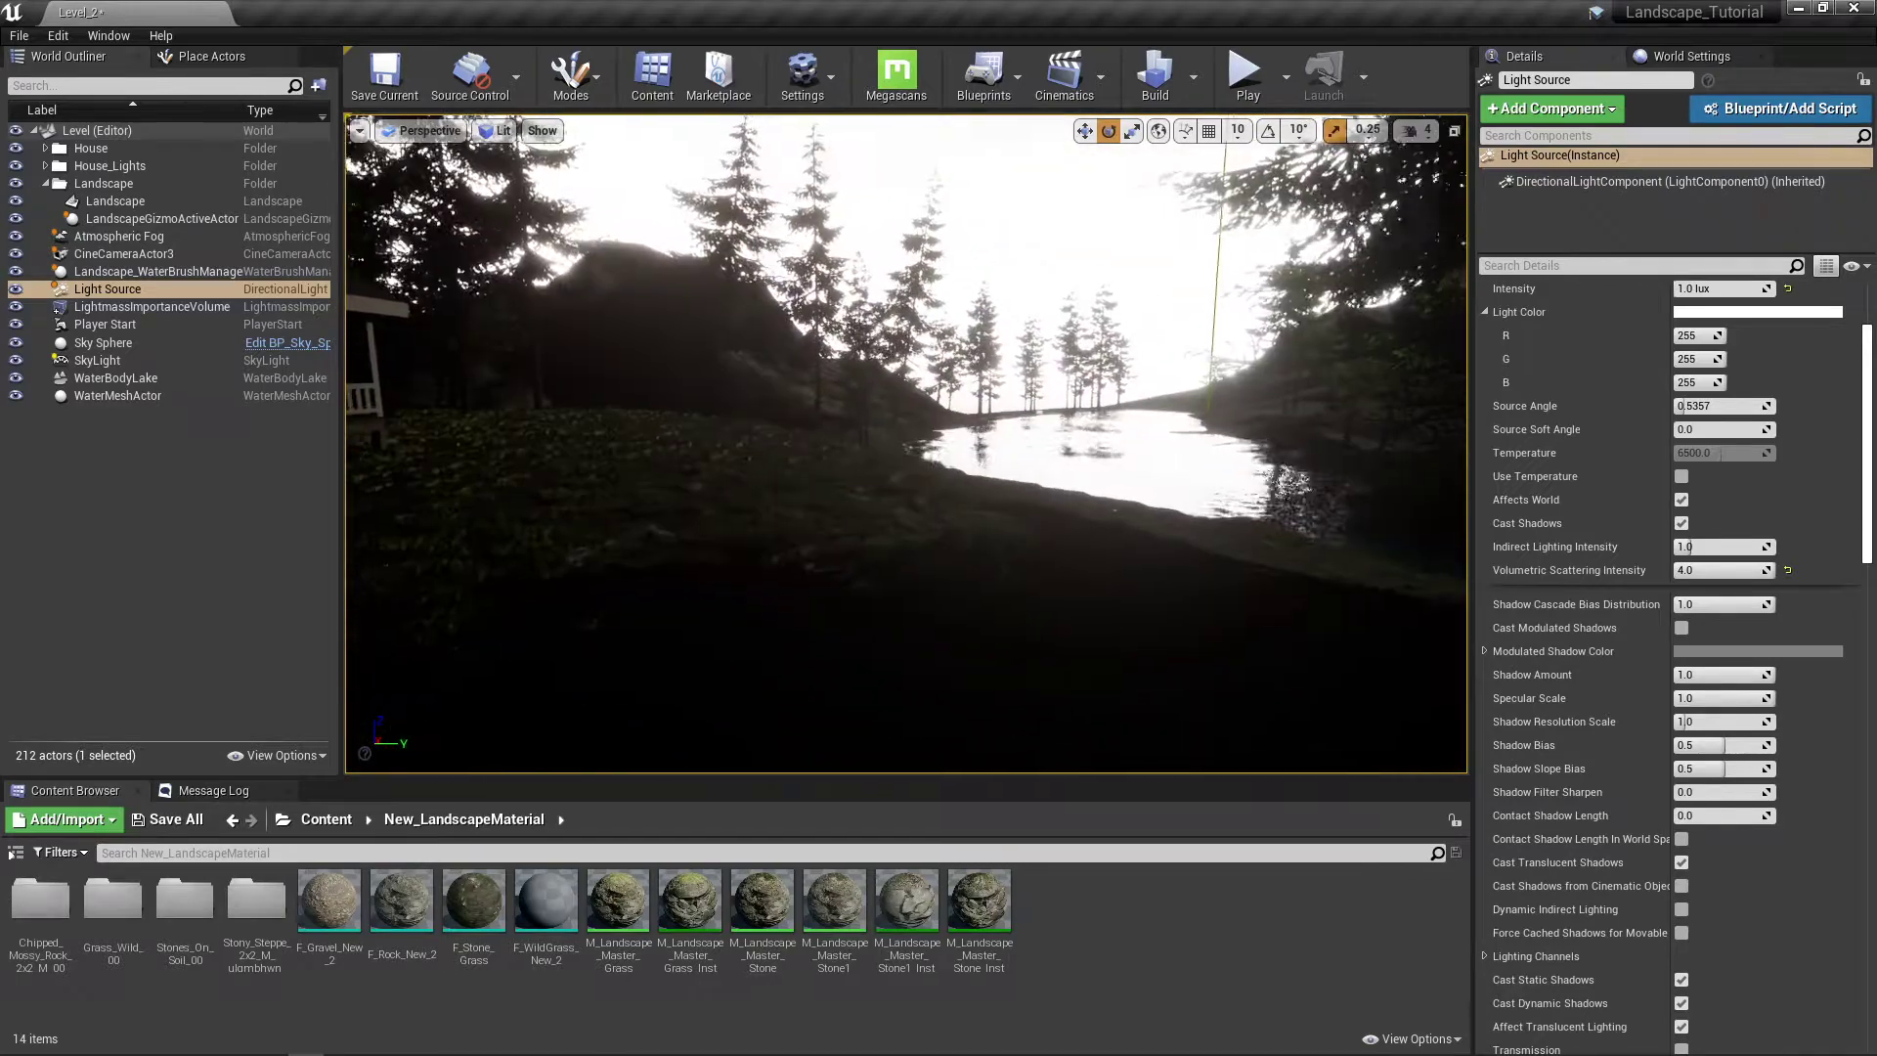
left_click(102, 343)
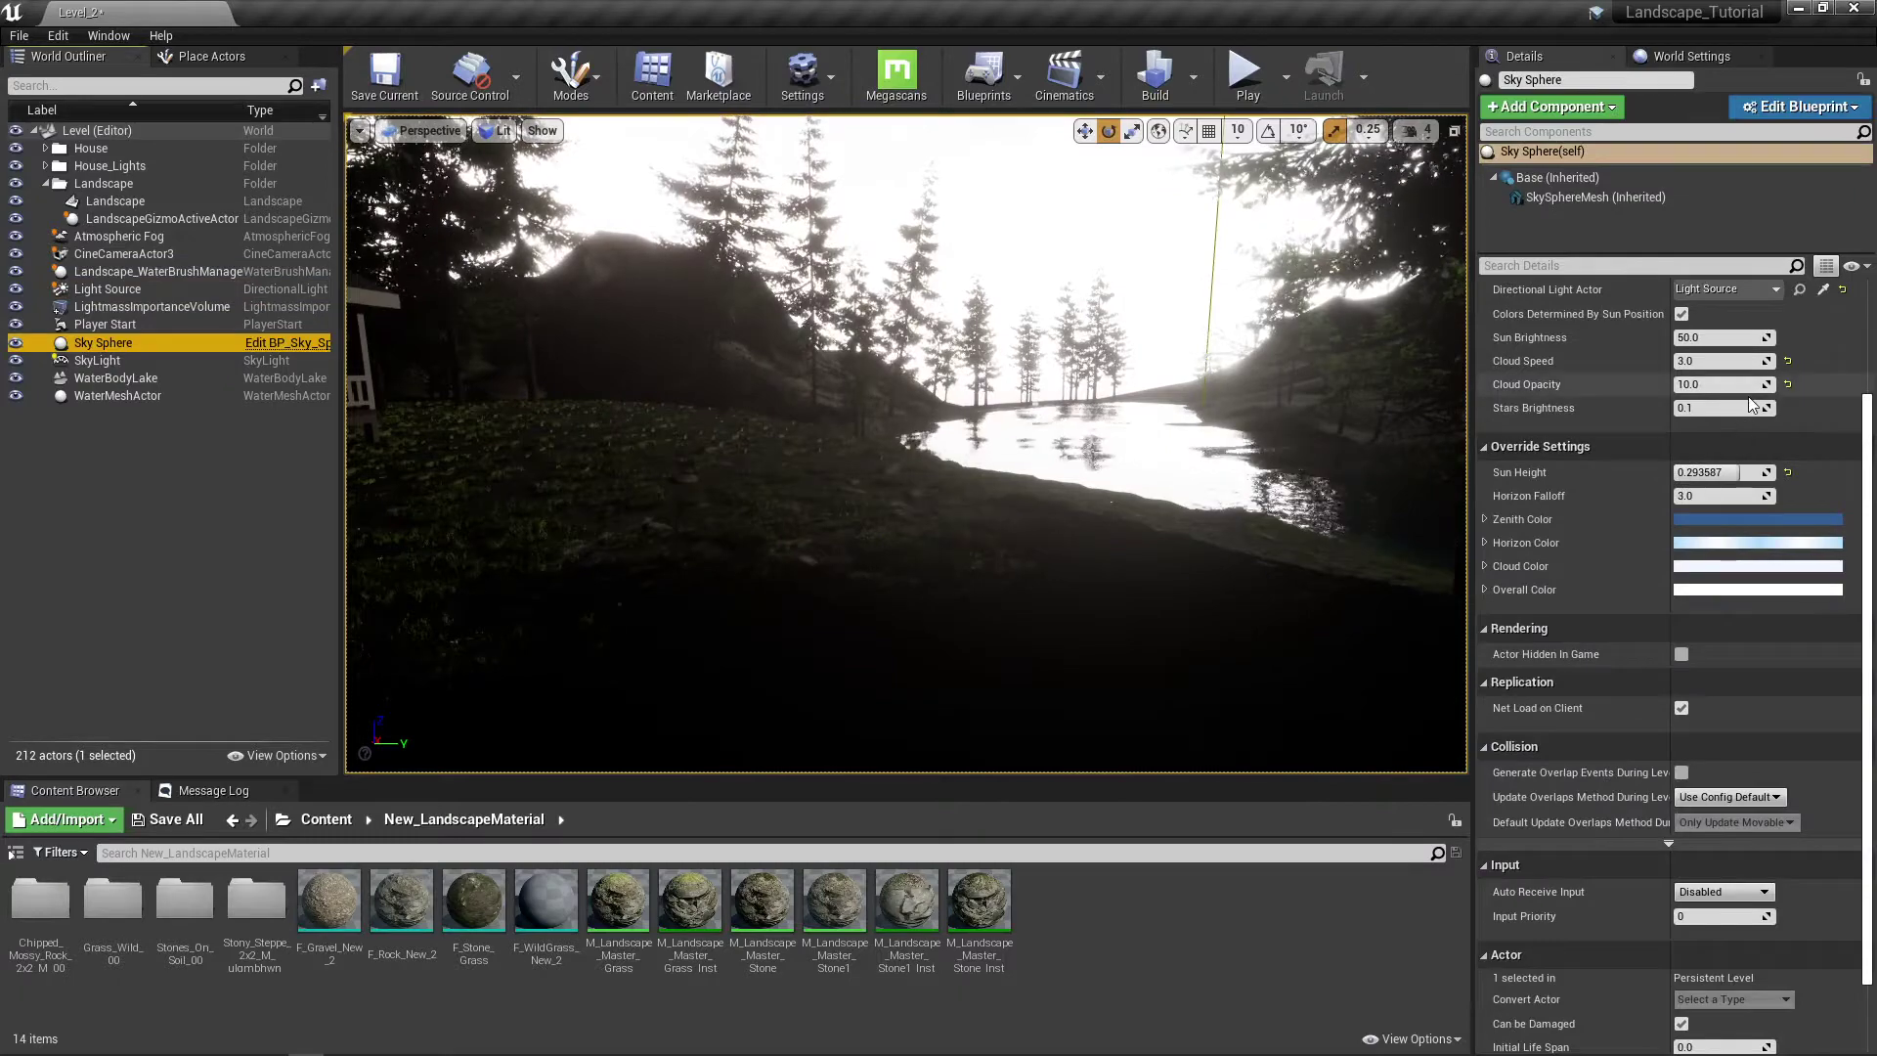
left_click(1703, 385)
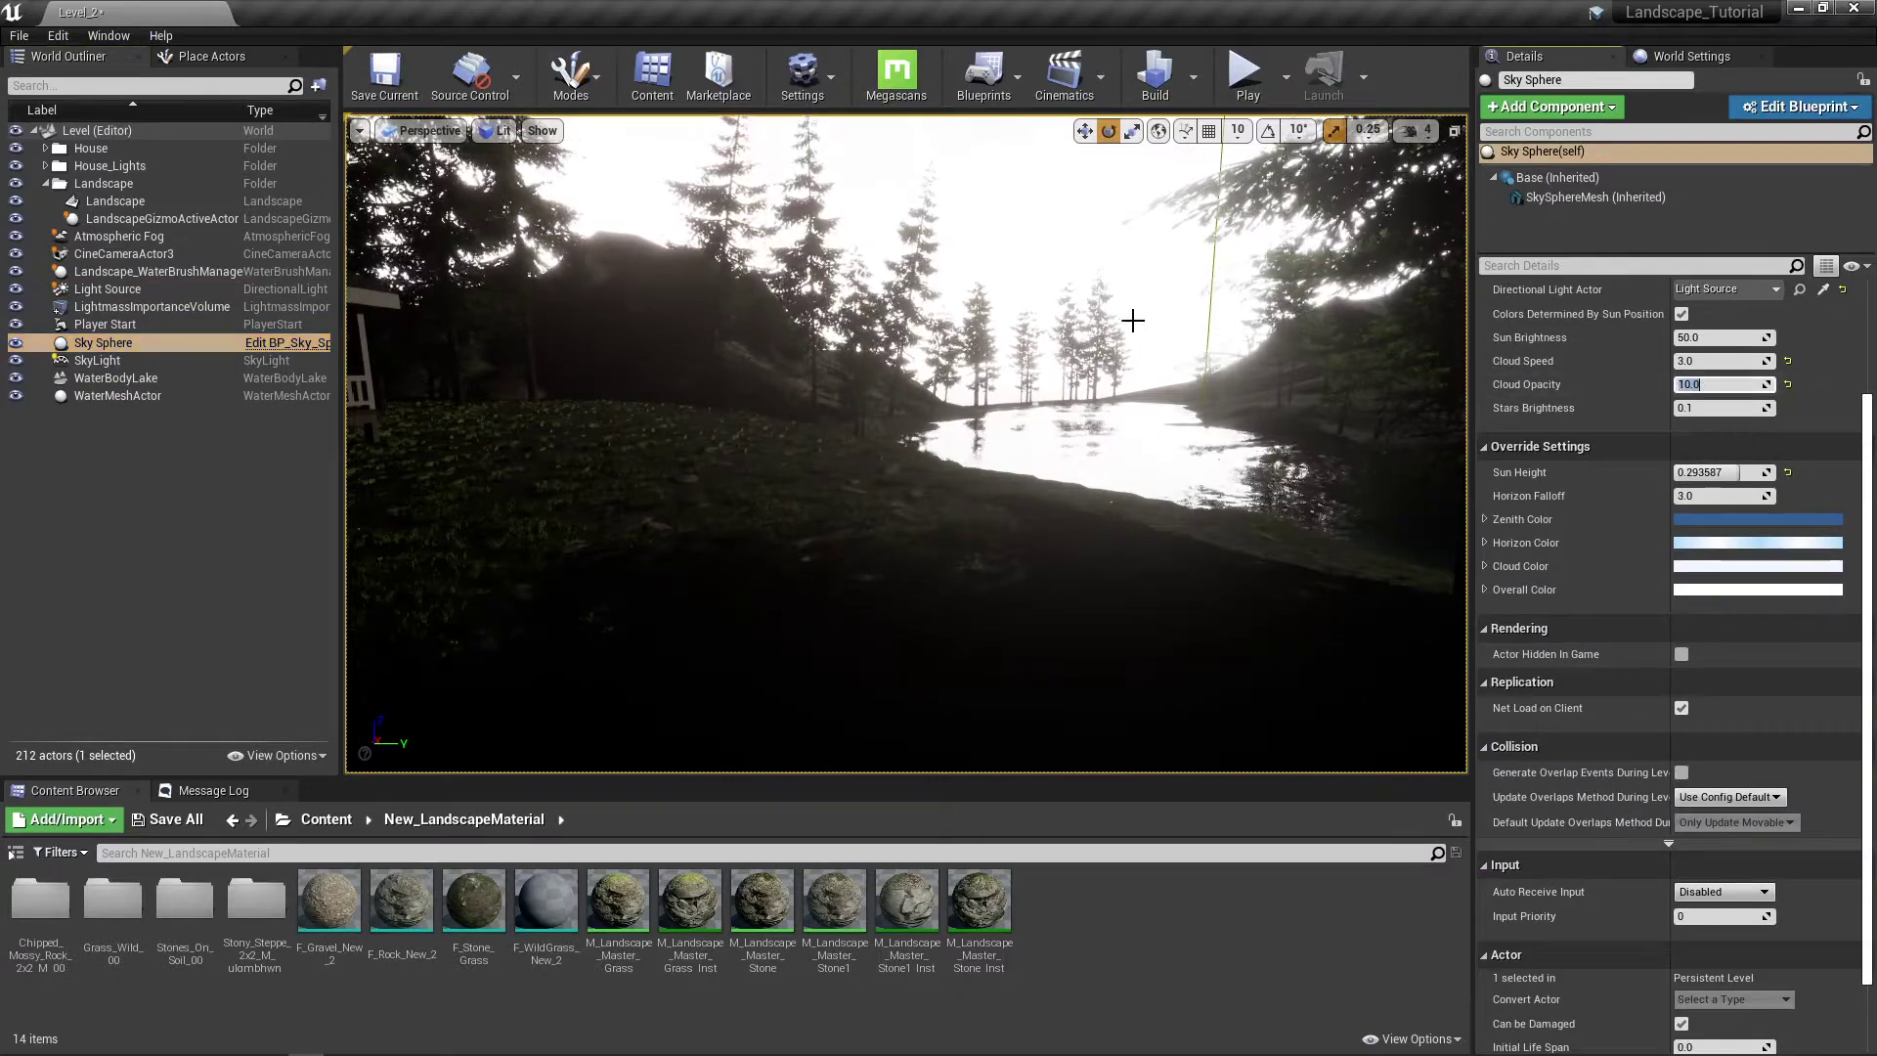
right_click_drag(1010, 360, 1242, 259)
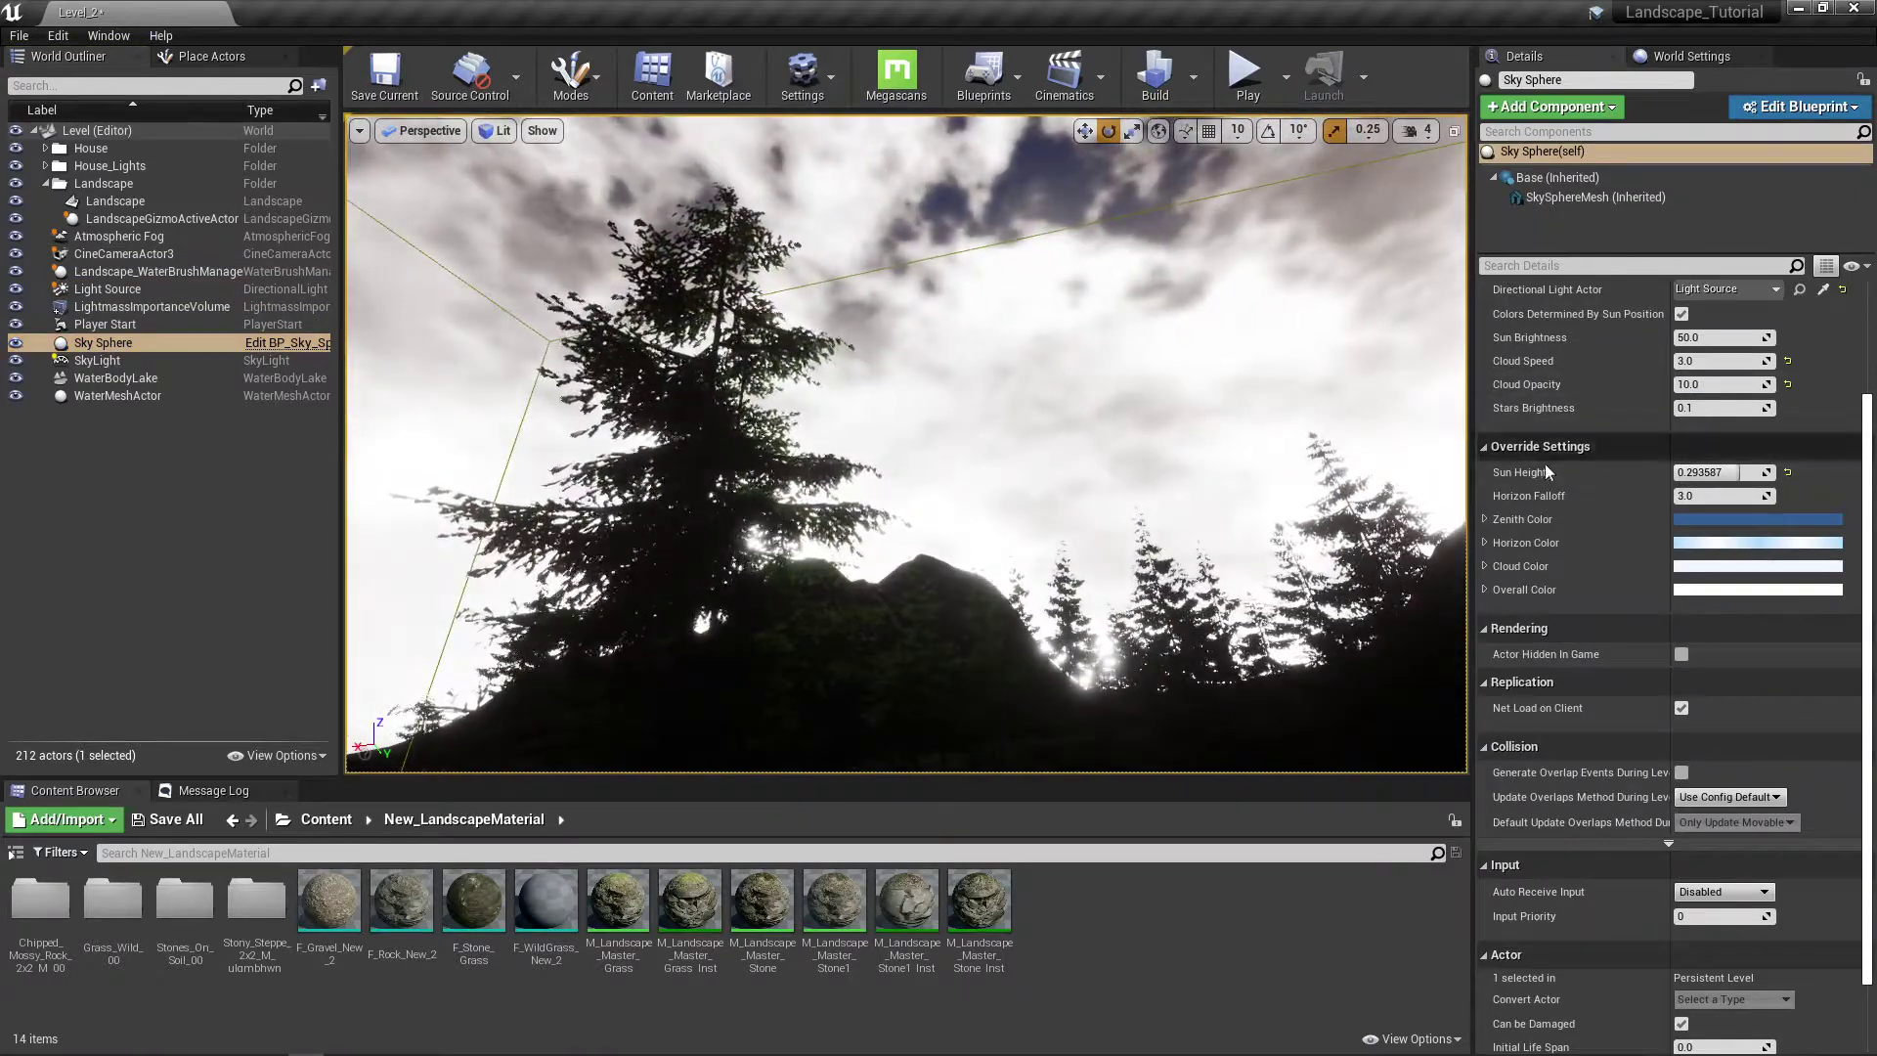
left_click(1707, 386)
type("1")
key("Return")
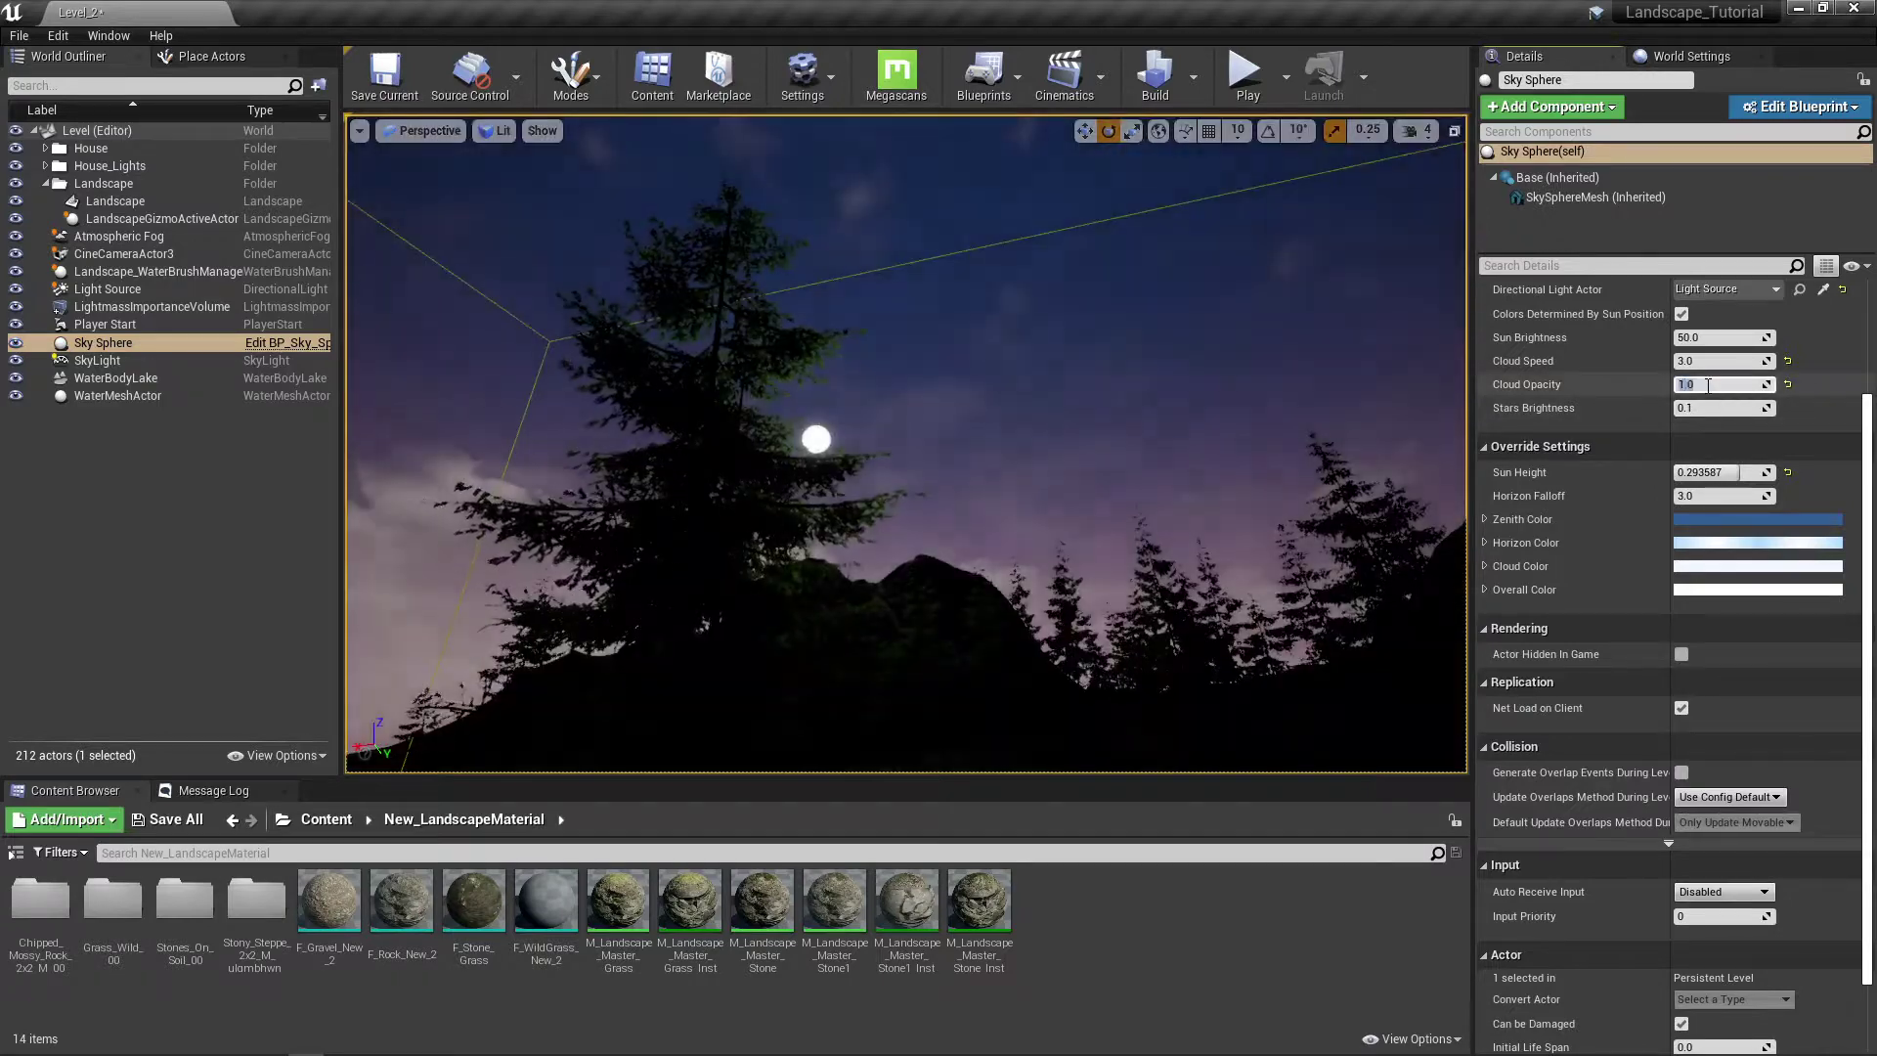
type("1.")
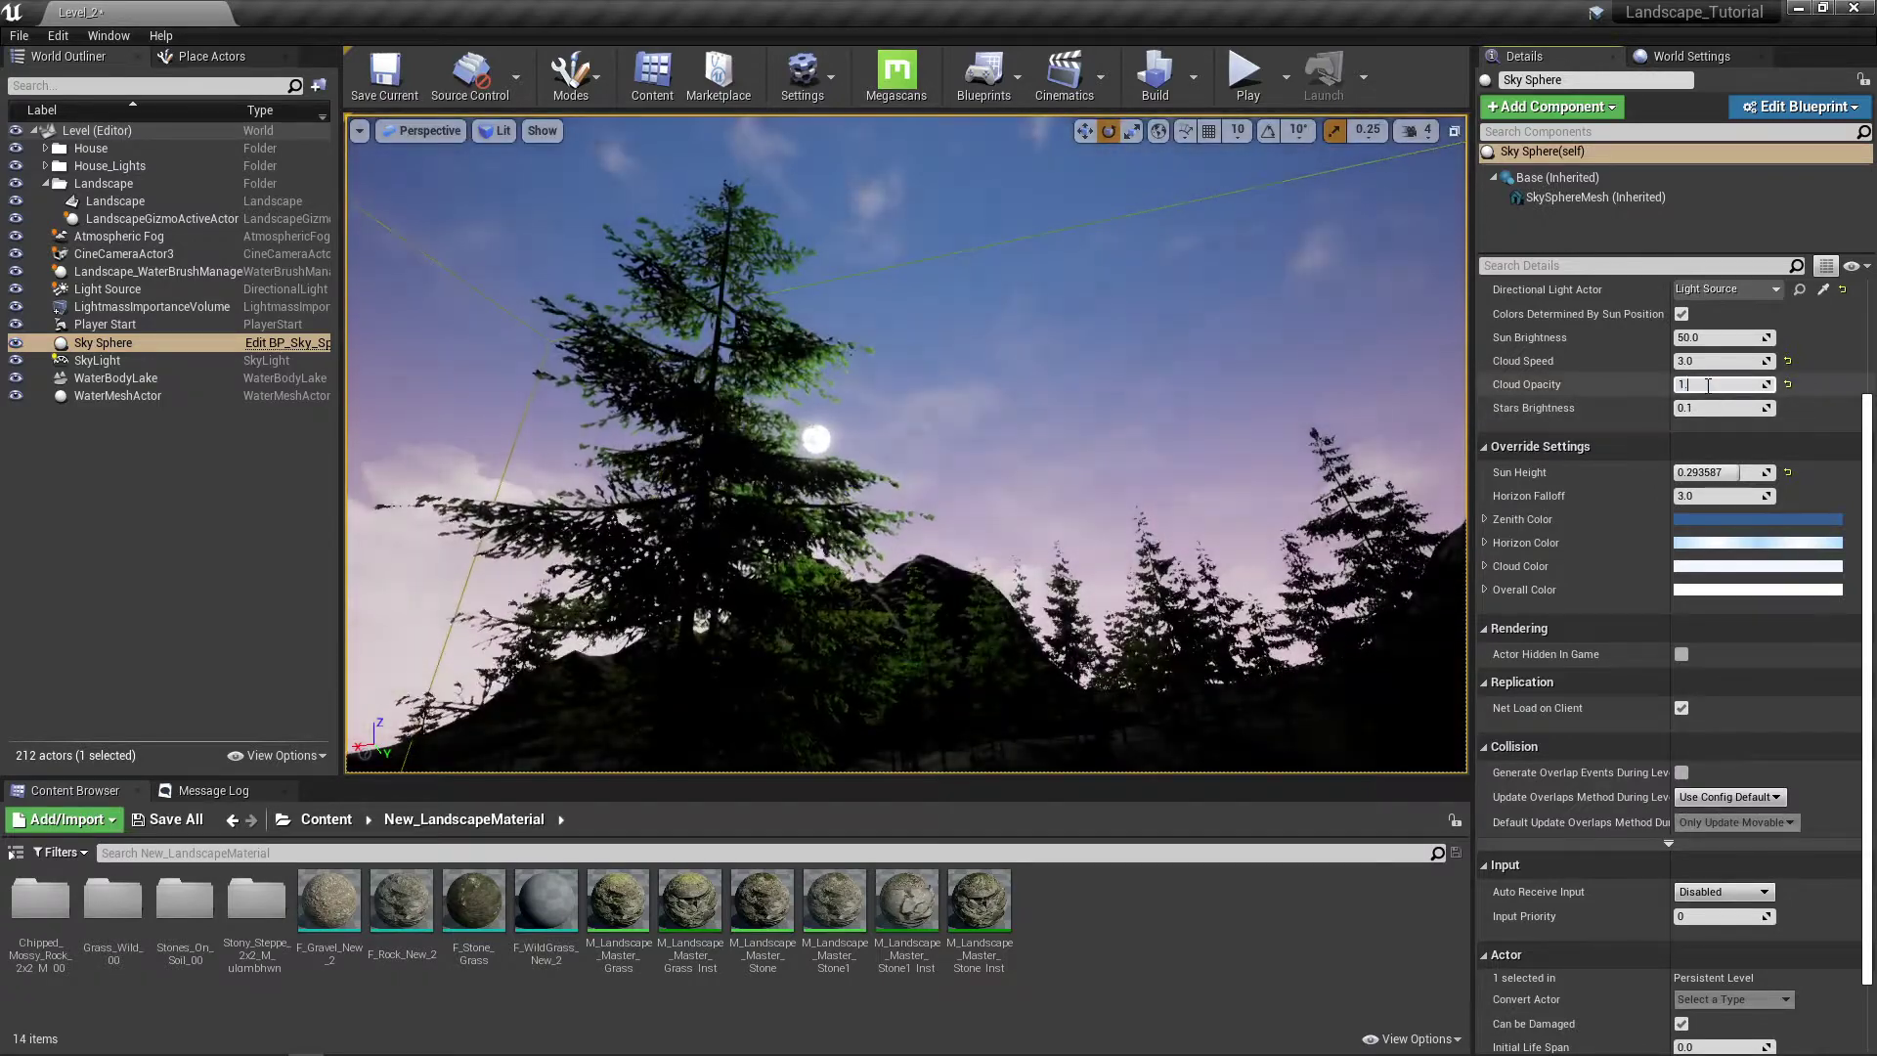
key("Return")
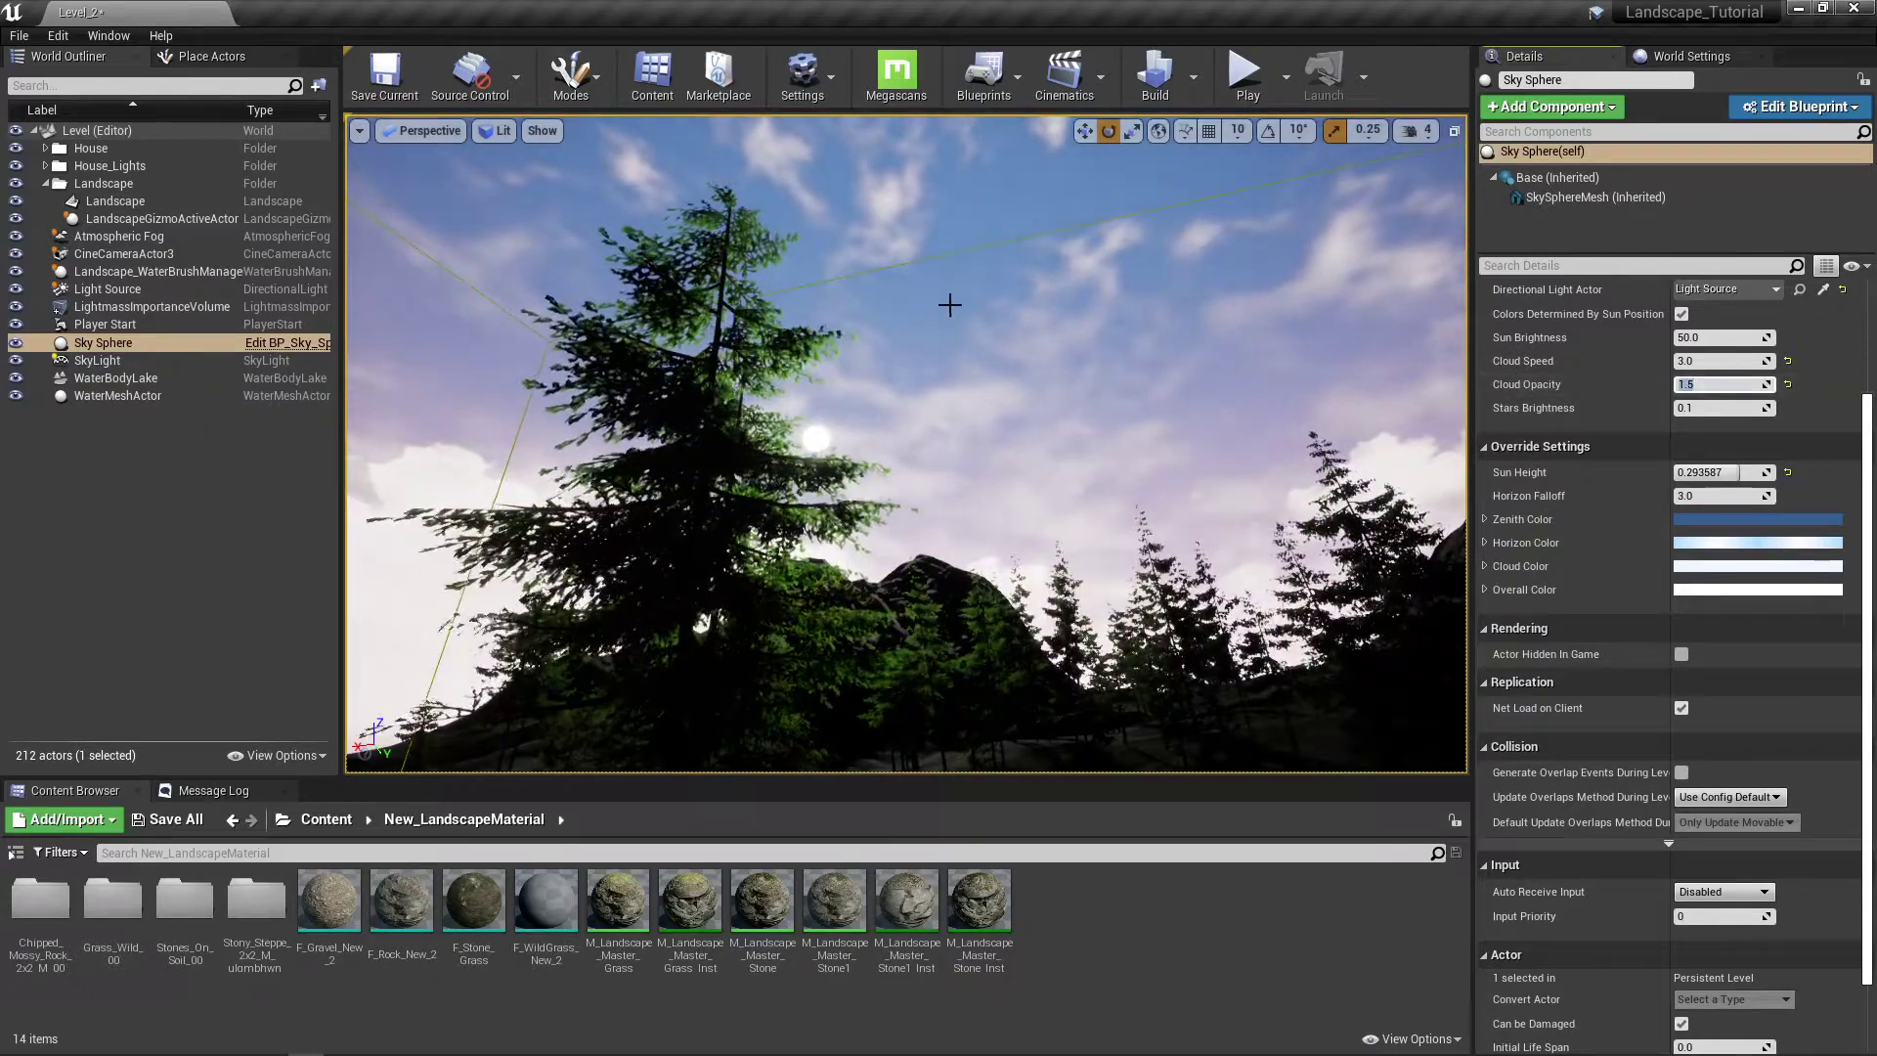
Step: Set the Light Source's rotation to 0, 90 and 0 degrees on X, Y and Z, with the house in view
mouse_move(951, 302)
right_mouse_down()
mouse_move(920, 362)
mouse_move(782, 401)
mouse_move(479, 396)
mouse_move(947, 292)
right_mouse_up()
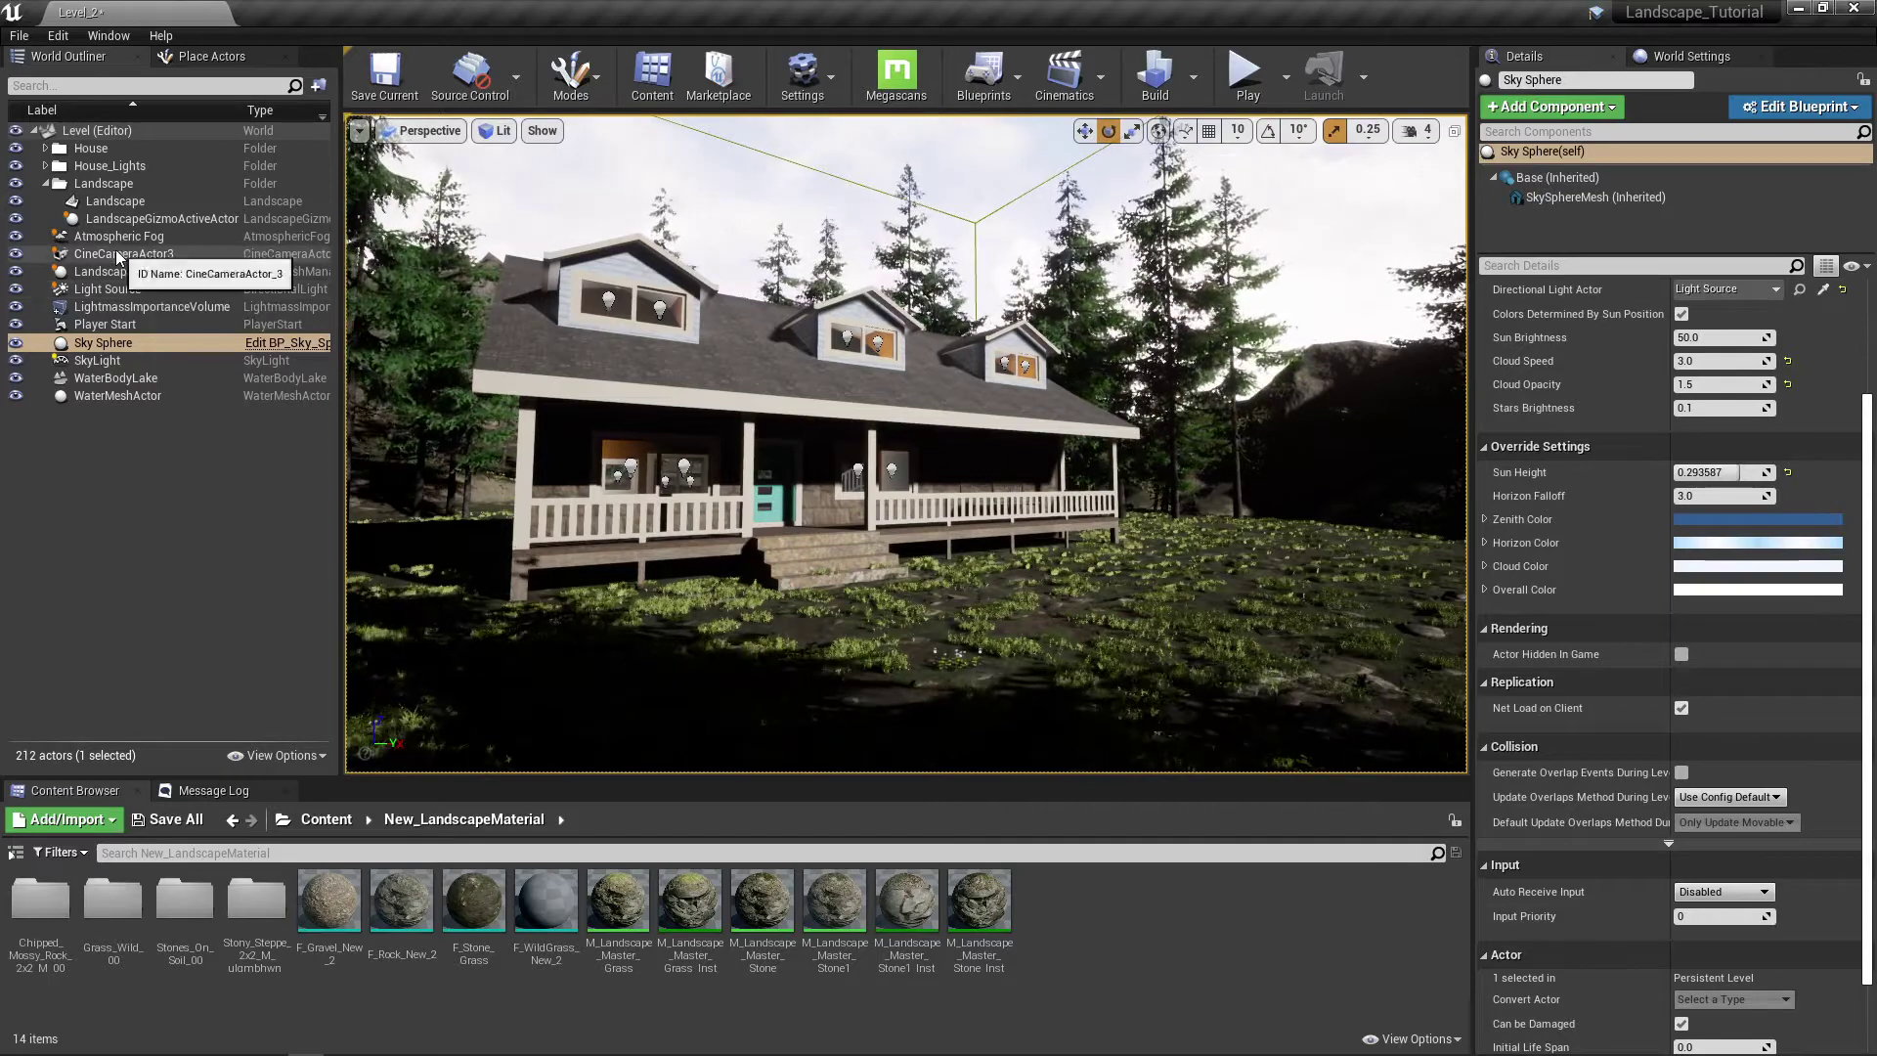
left_click(96, 290)
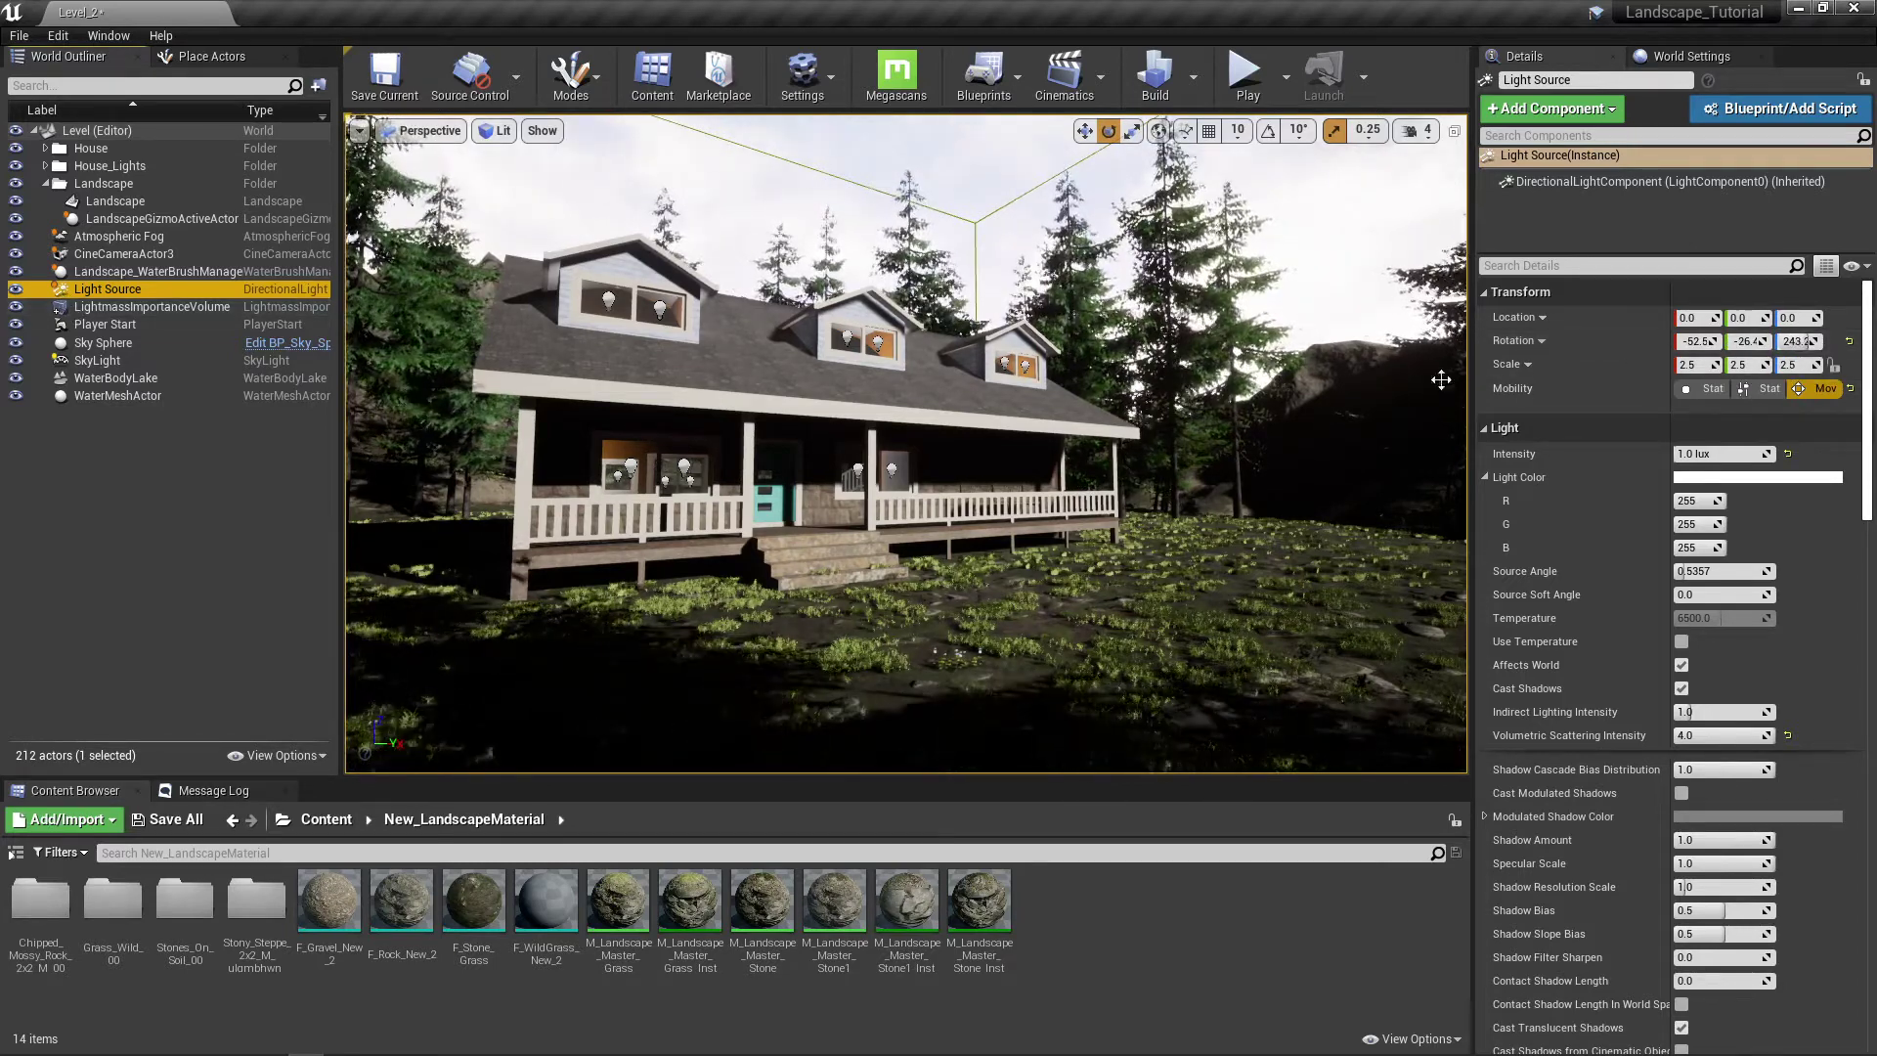
left_click(1696, 342)
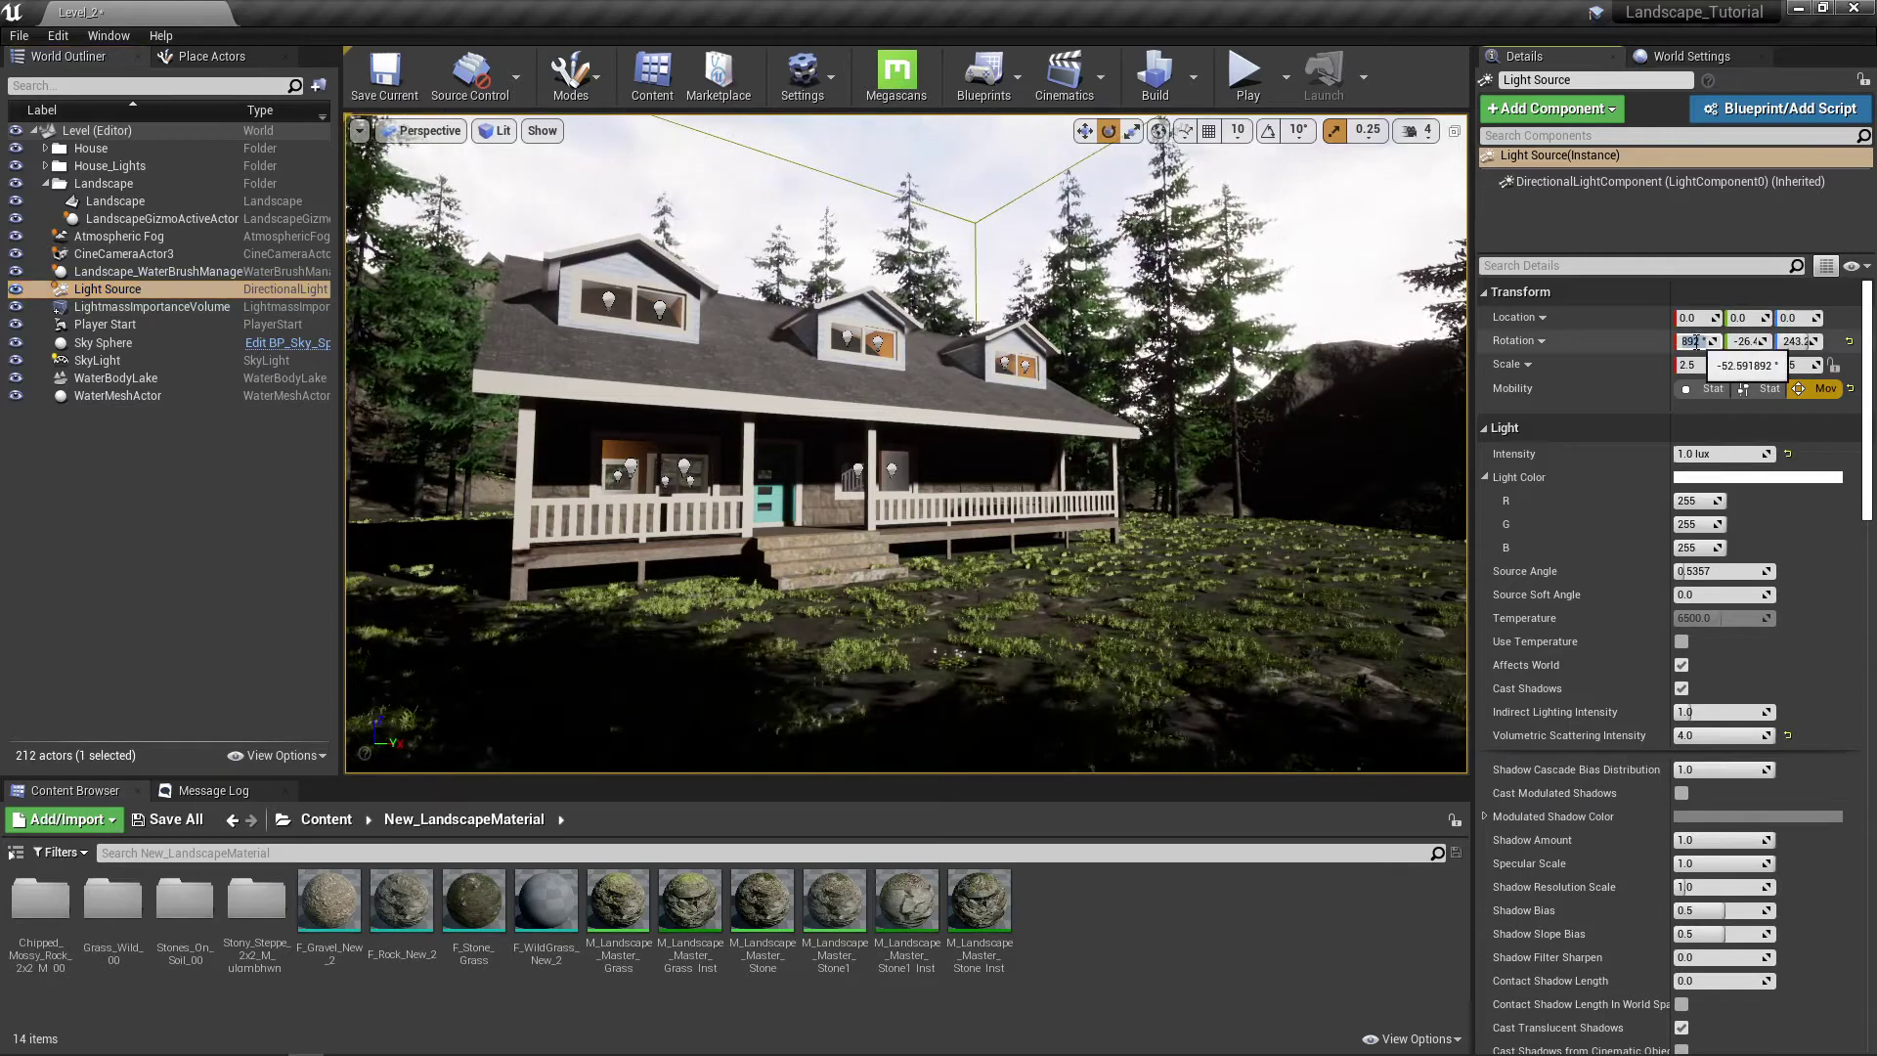
key("Tab")
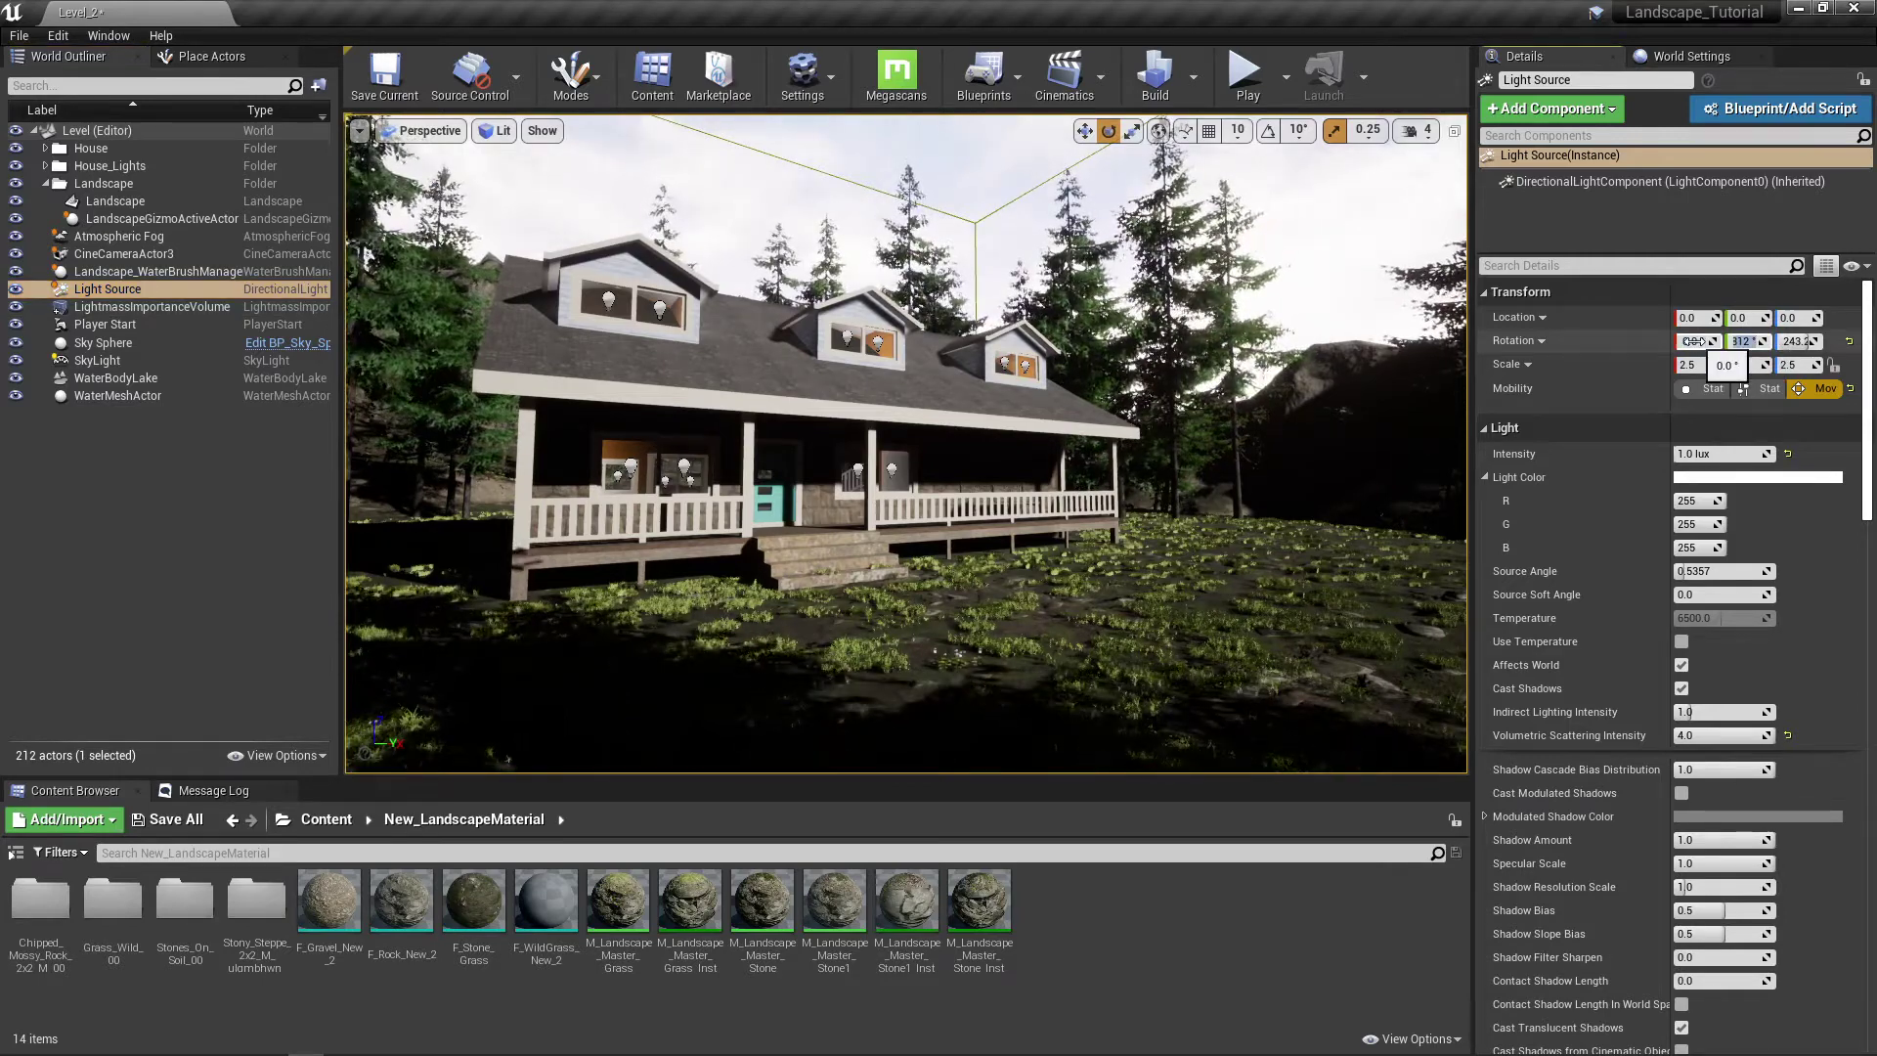
type("90")
key("Tab")
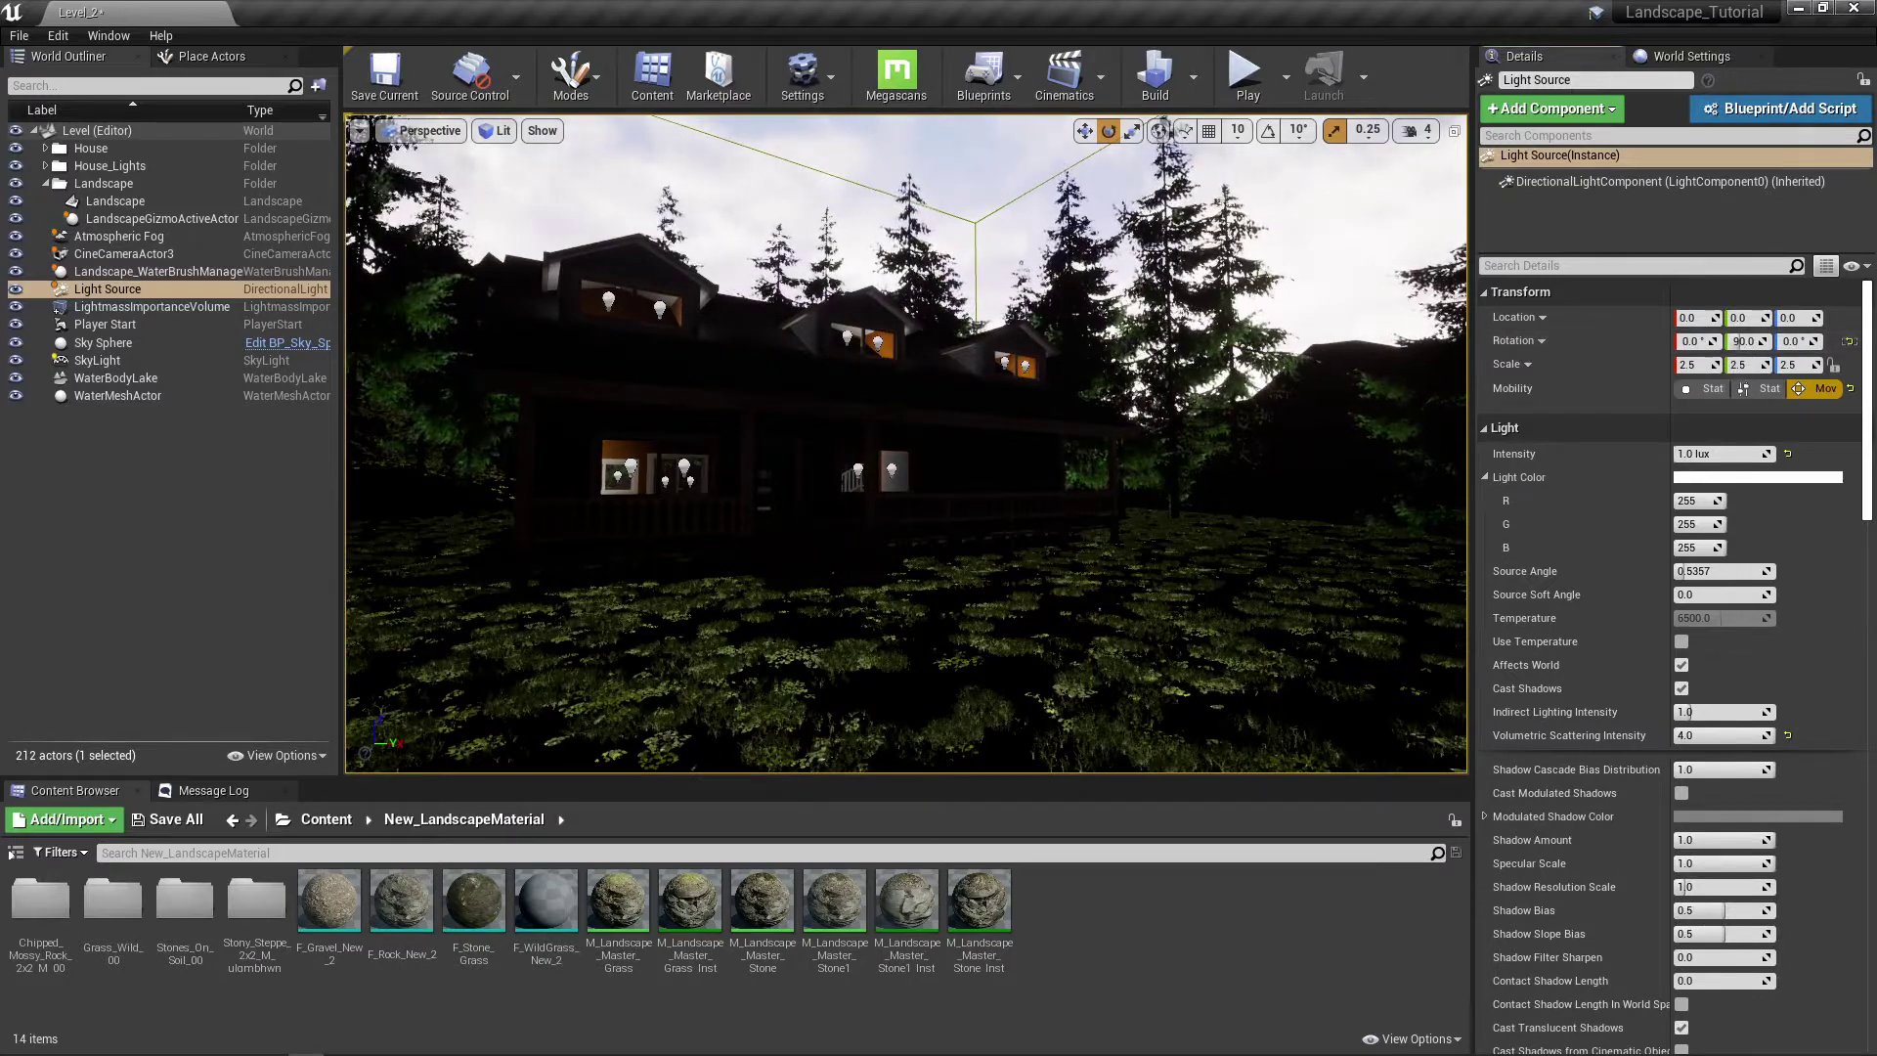
Step: Refresh the Sky Sphere's material to match the new light rotation and inspect the sky, house and grass
left_click(135, 341)
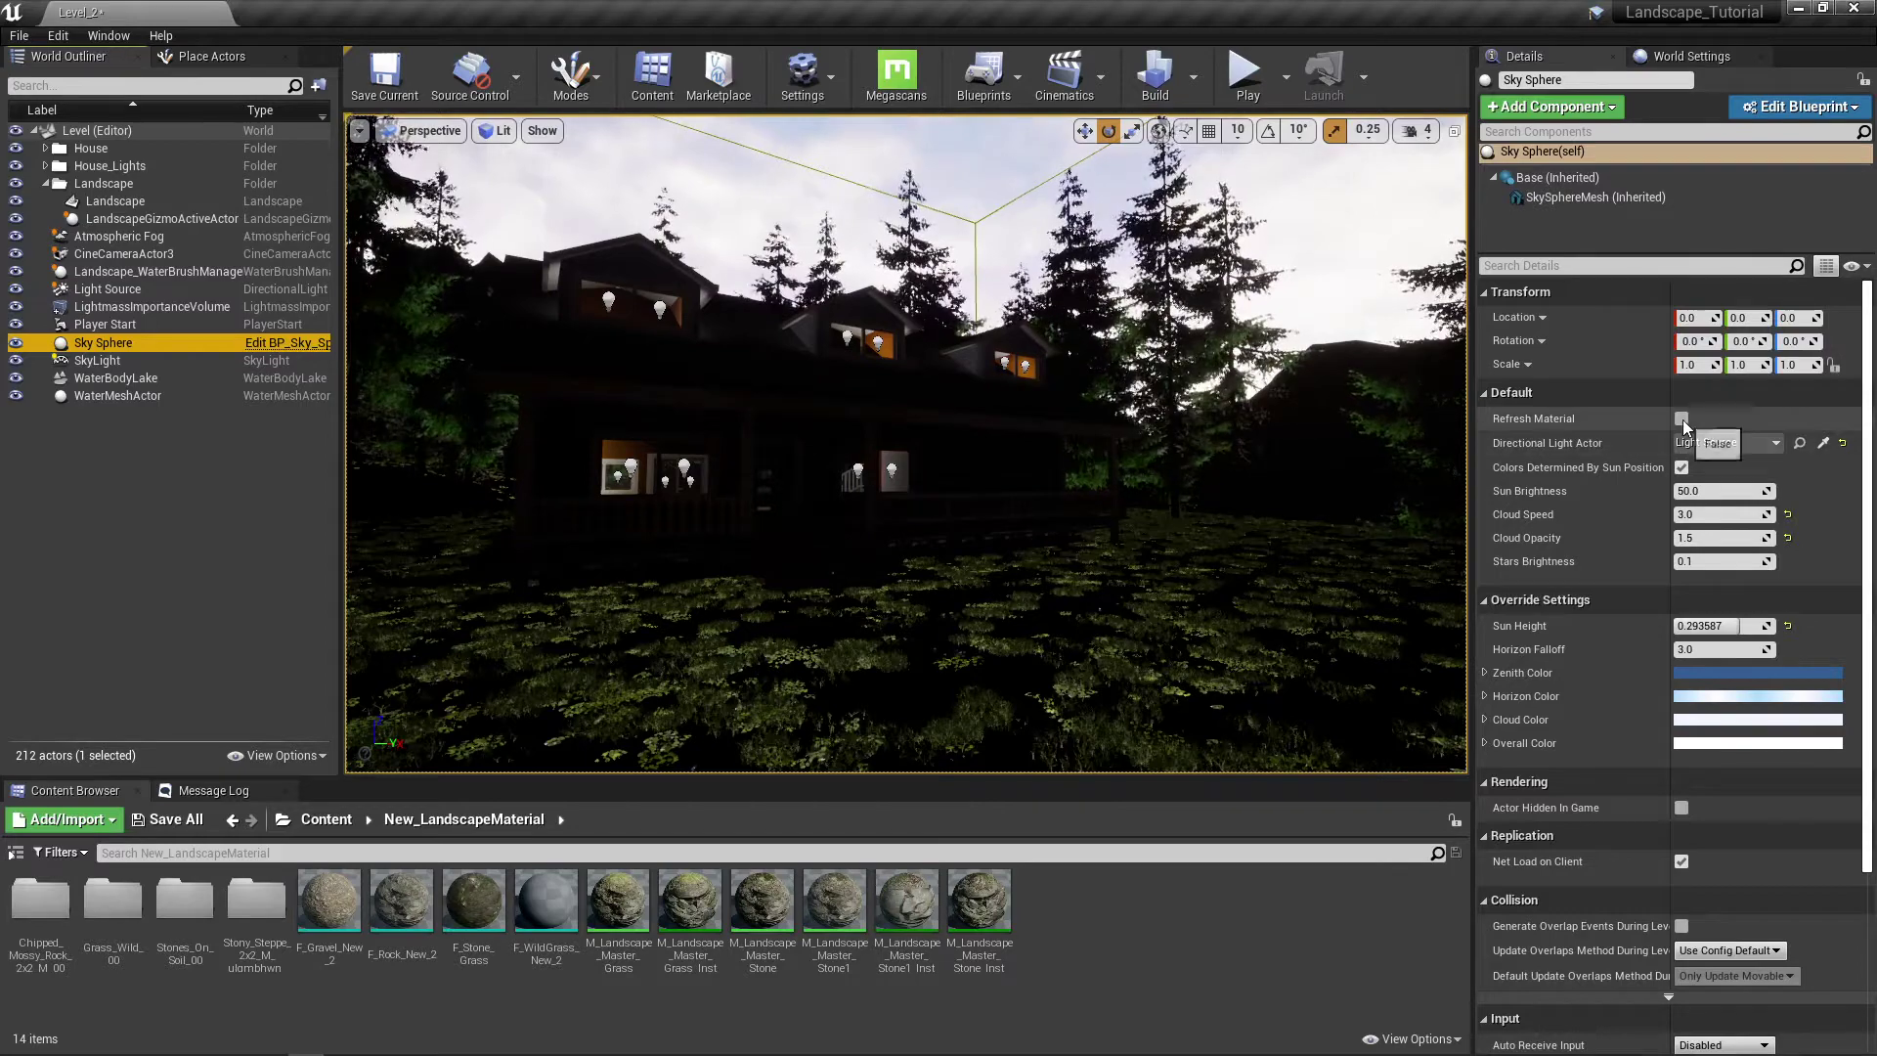
left_click(1682, 422)
mouse_move(1104, 459)
right_mouse_down()
mouse_move(1212, 430)
mouse_move(1134, 420)
mouse_move(1087, 443)
right_mouse_up()
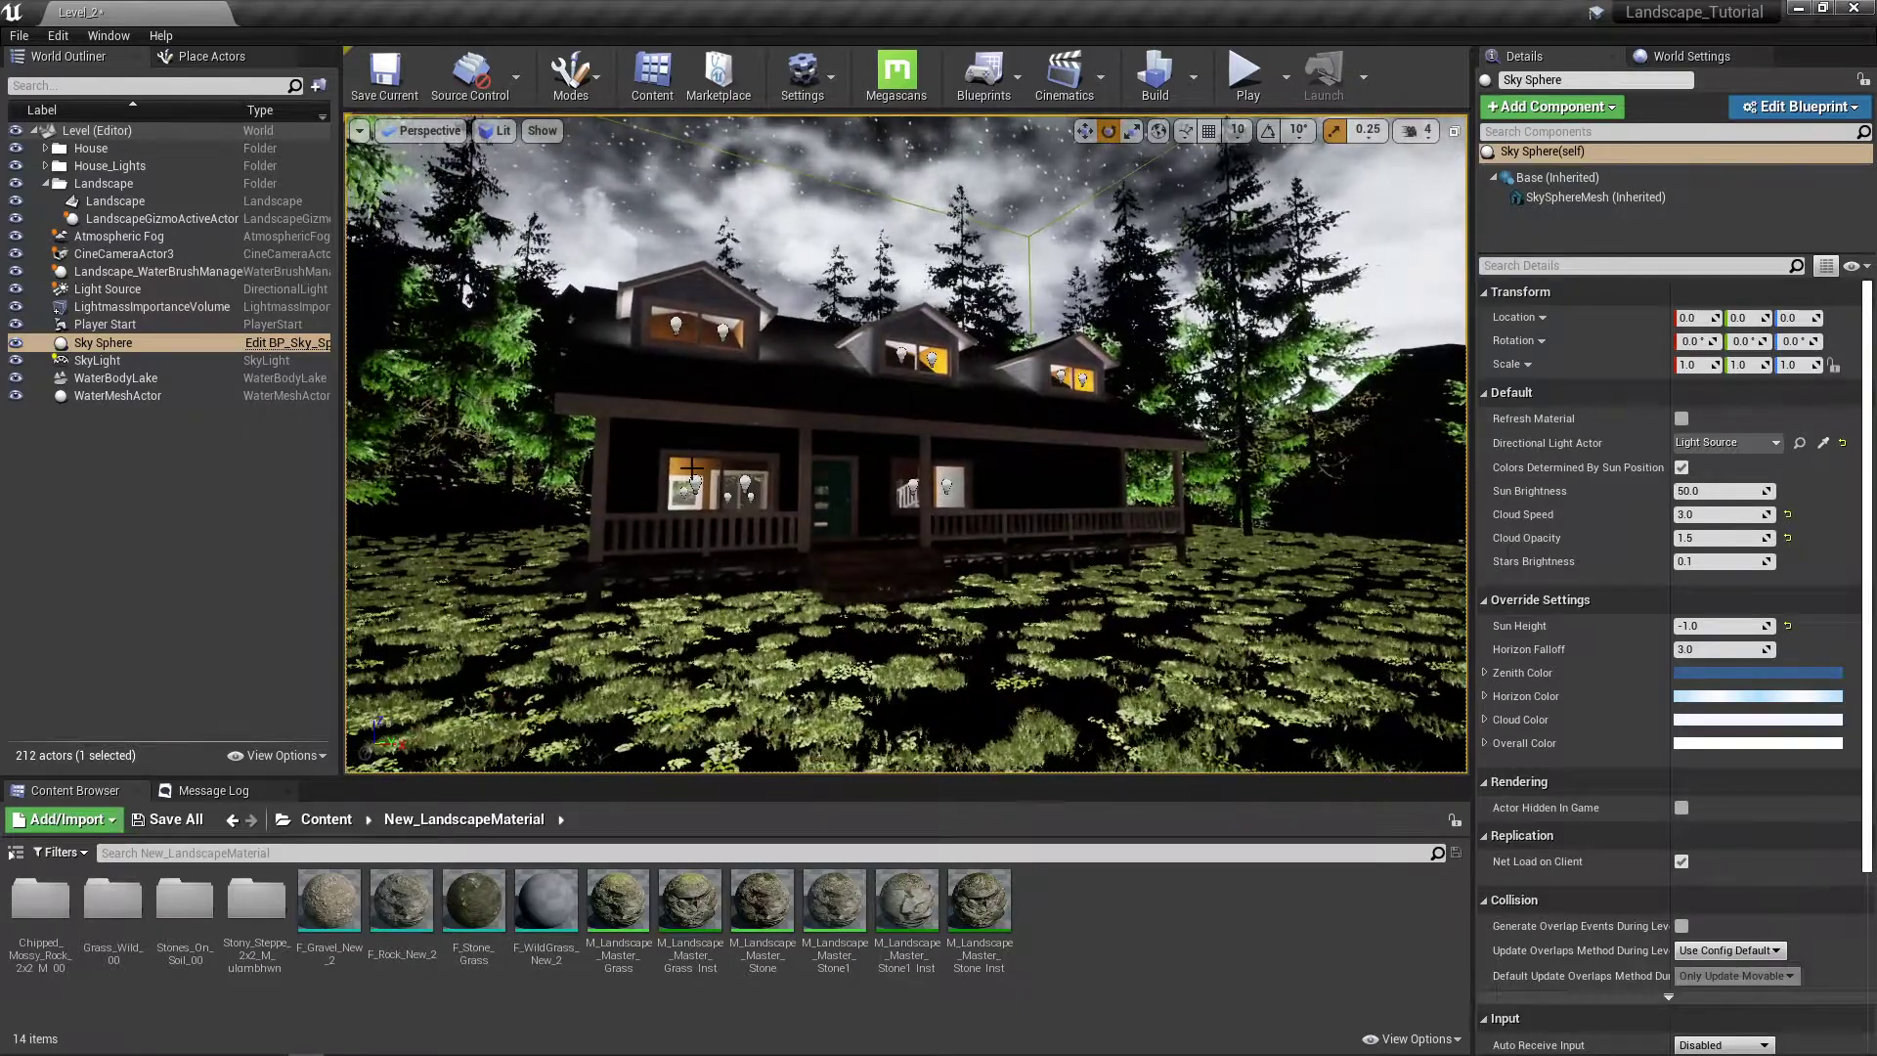
mouse_move(1156, 578)
right_mouse_down()
mouse_move(1048, 592)
mouse_move(1179, 637)
mouse_move(1259, 606)
mouse_move(1149, 594)
right_mouse_up()
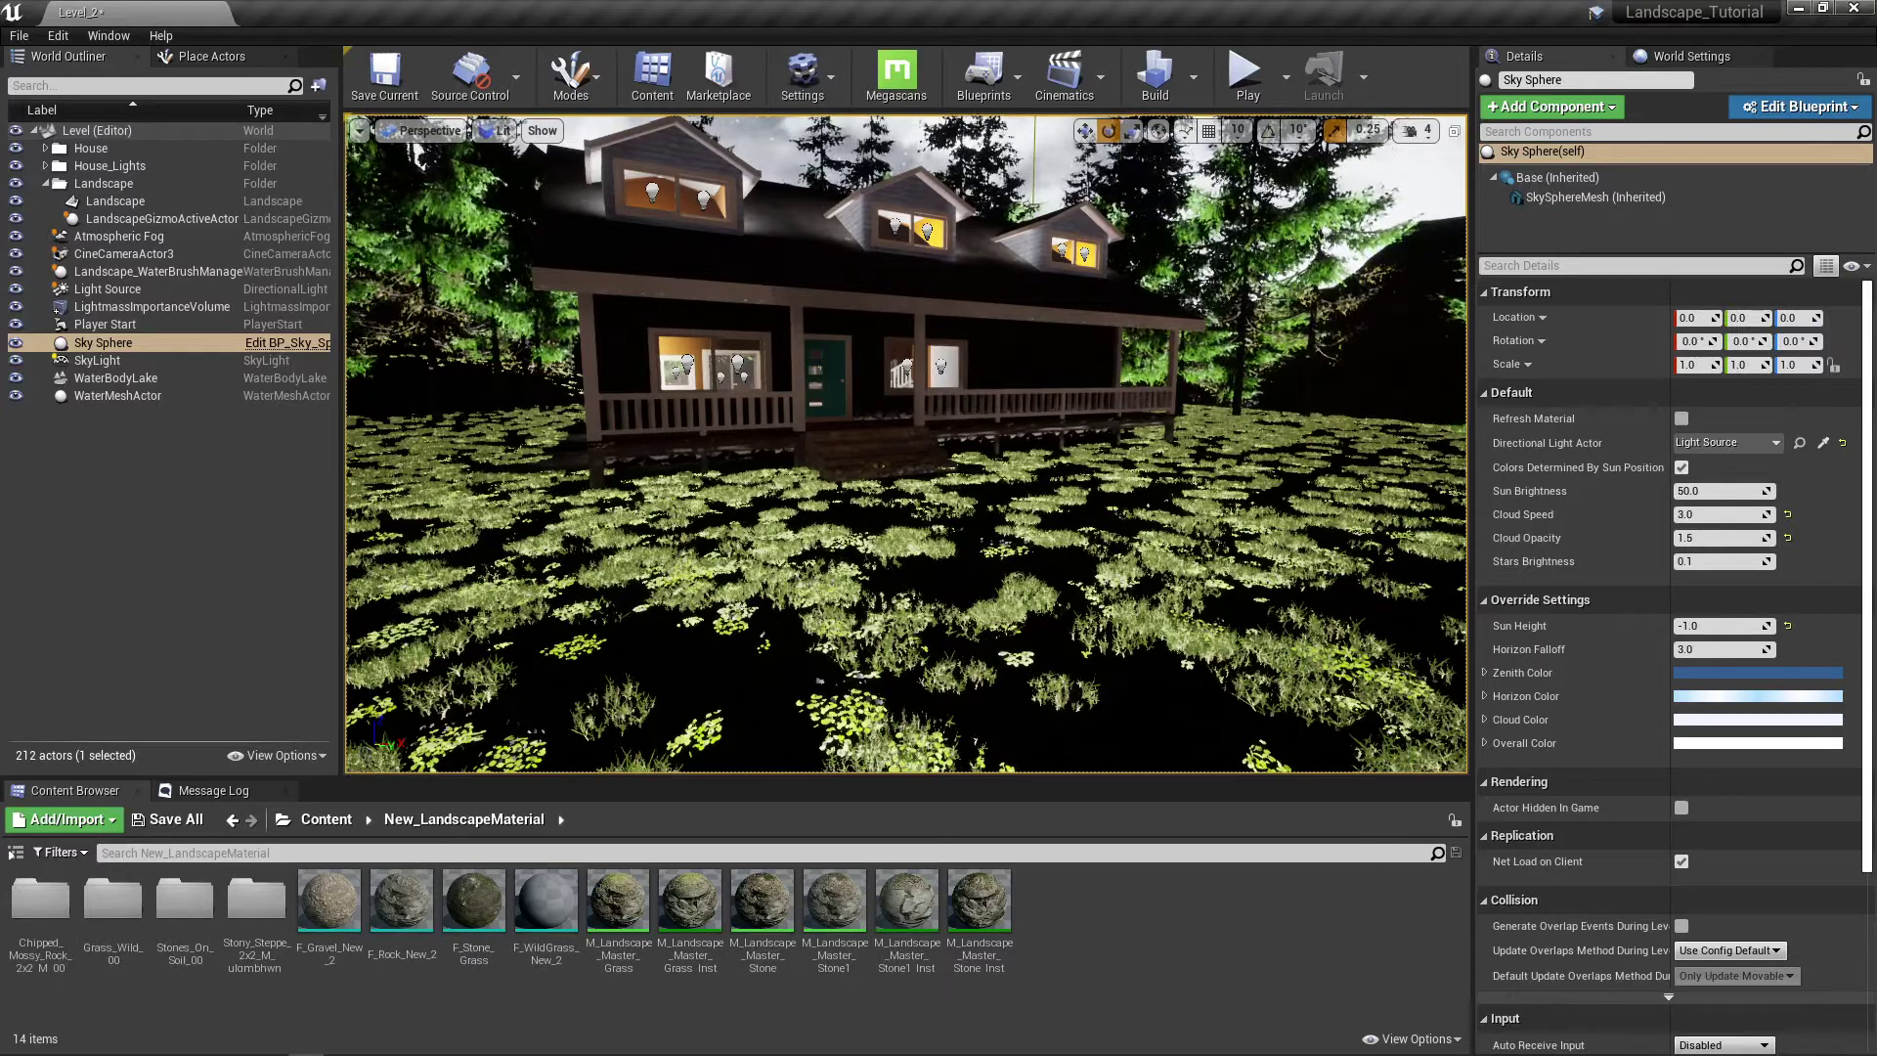
right_click_drag(905, 444, 1002, 464)
right_click_drag(1071, 157, 1063, 157)
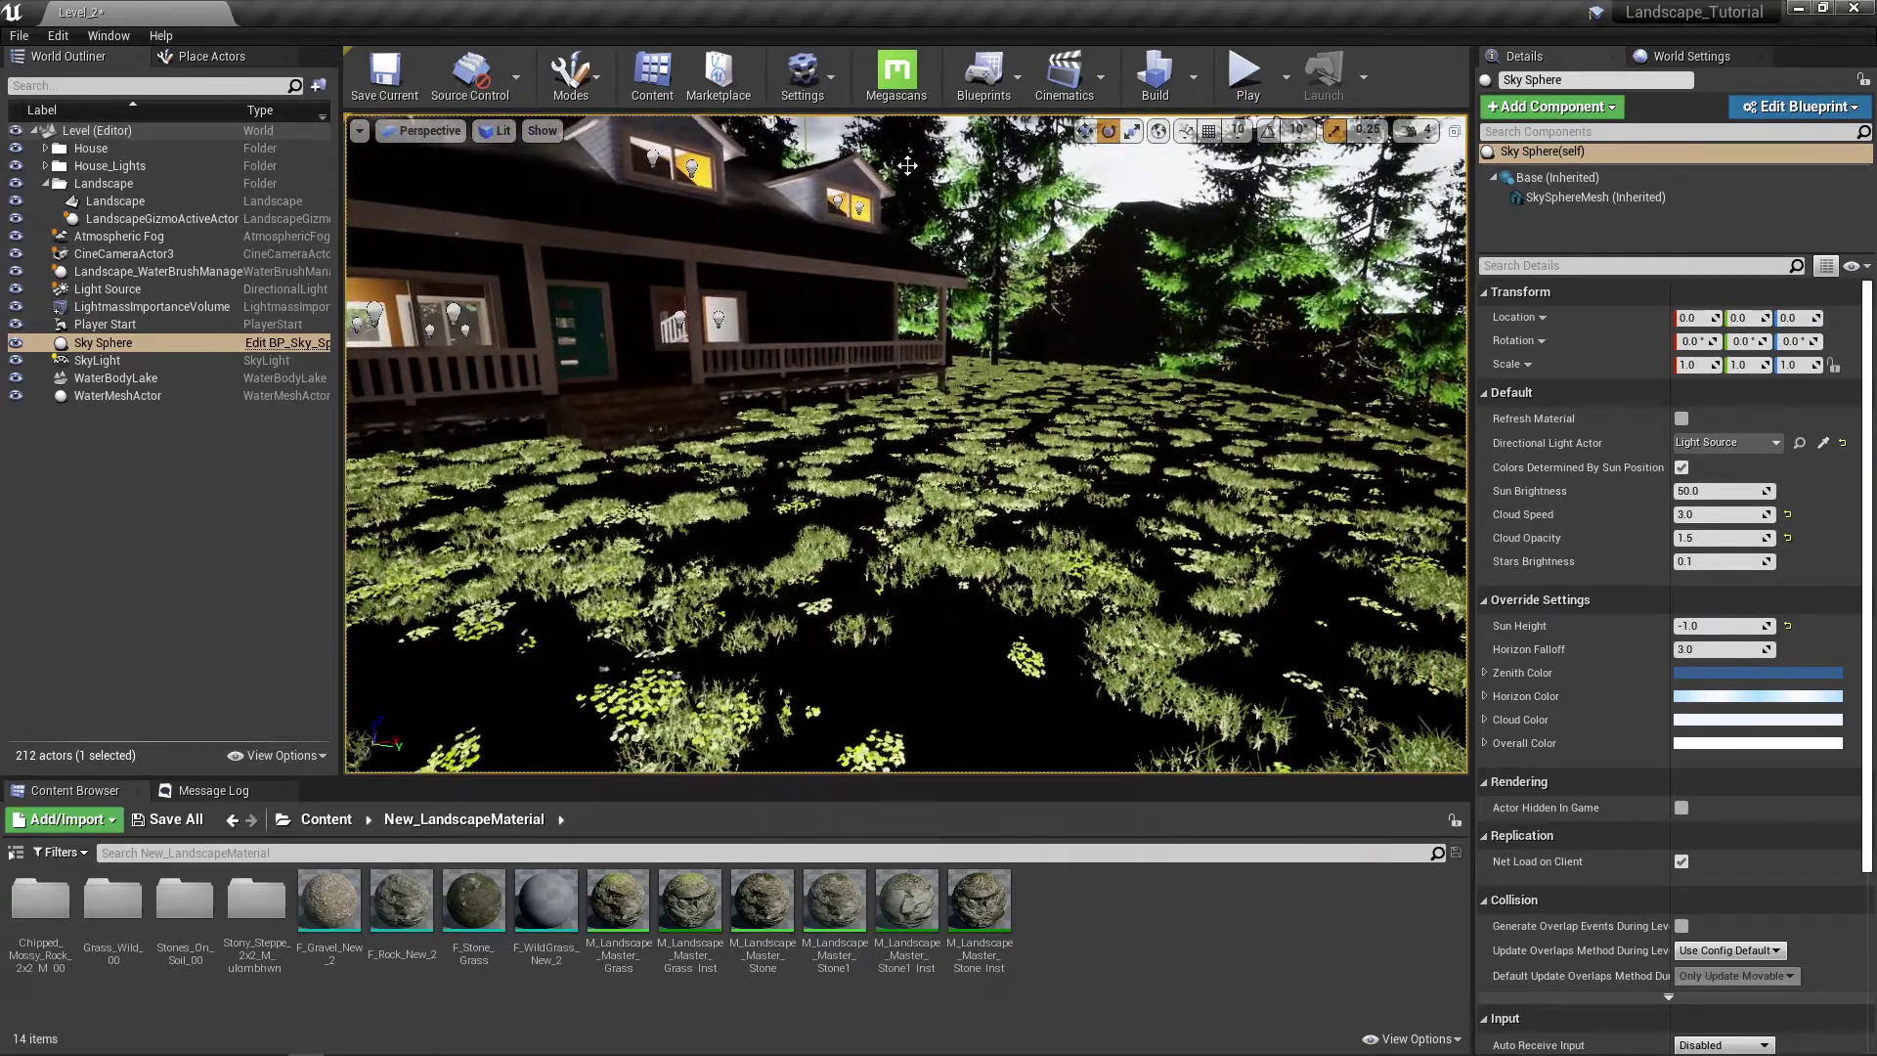
Step: Review the Lighting Quality levels from Preview to Production and the Build Lighting Only option without starting a build
left_click(1193, 84)
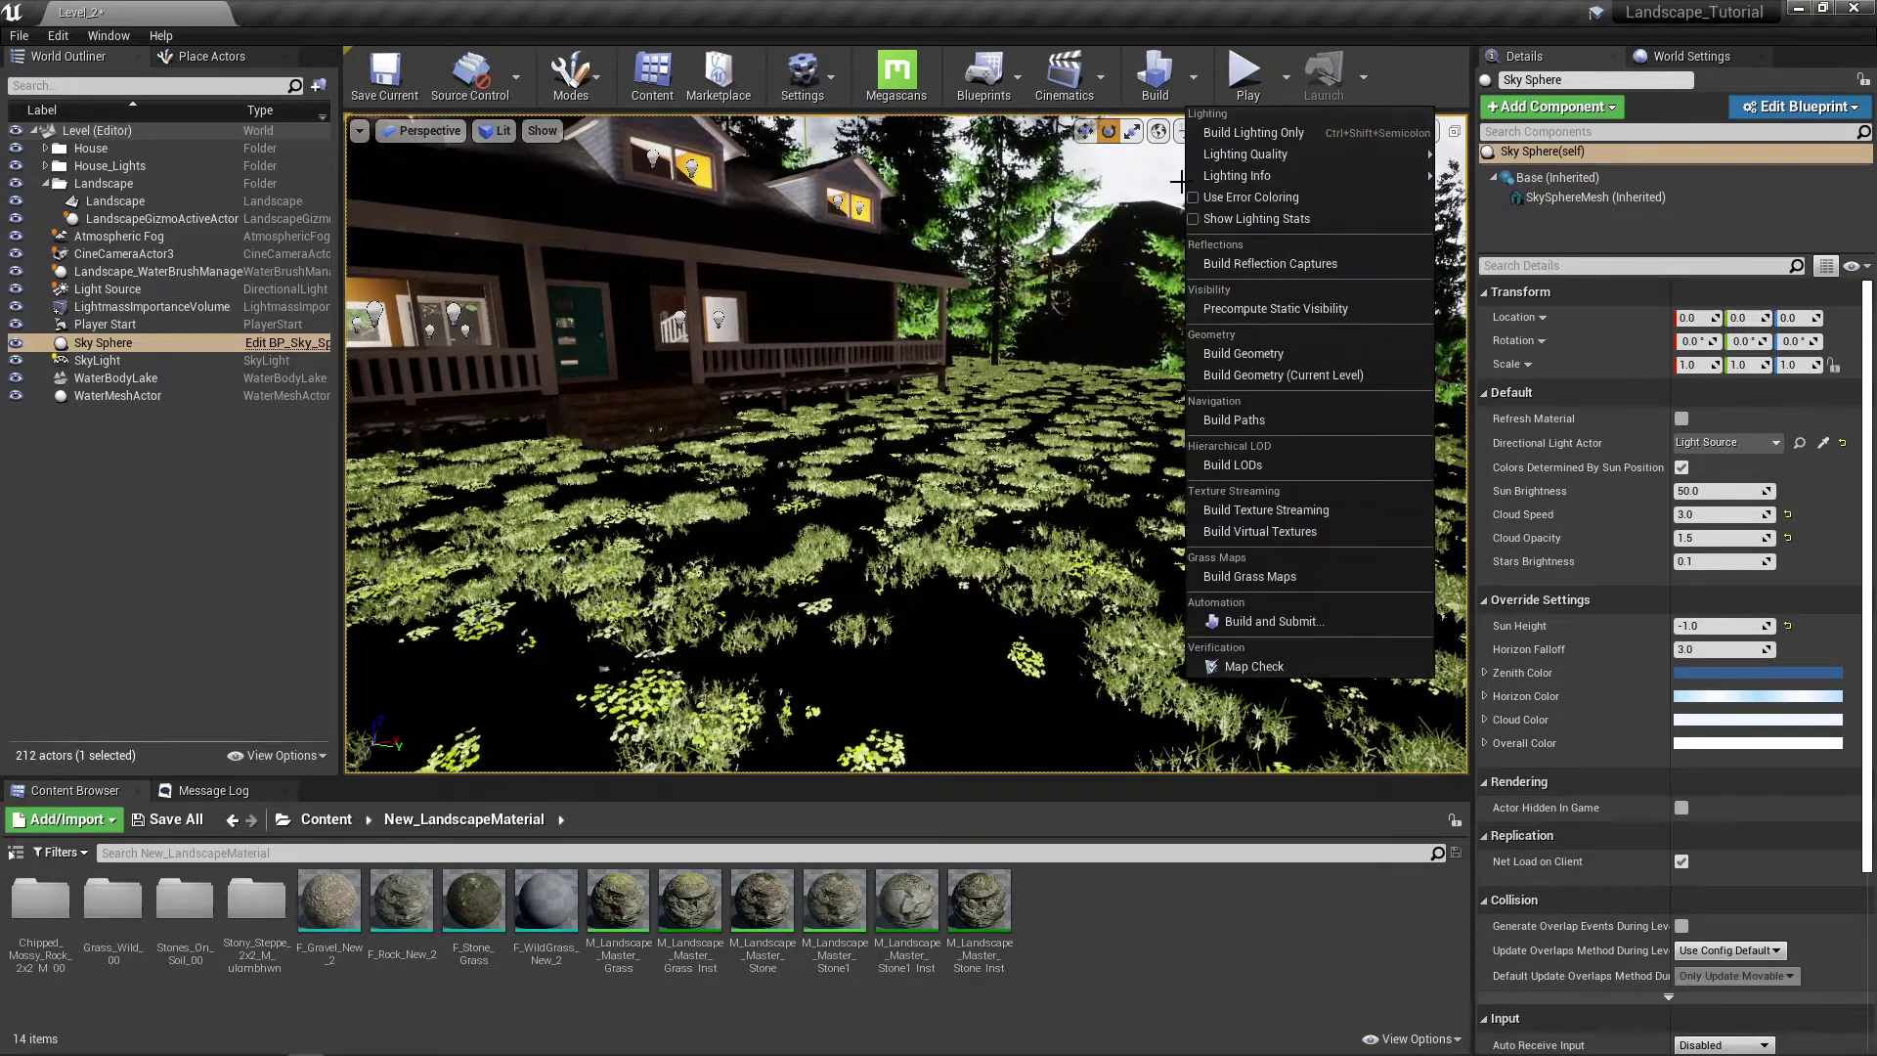
mouse_move(1216, 177)
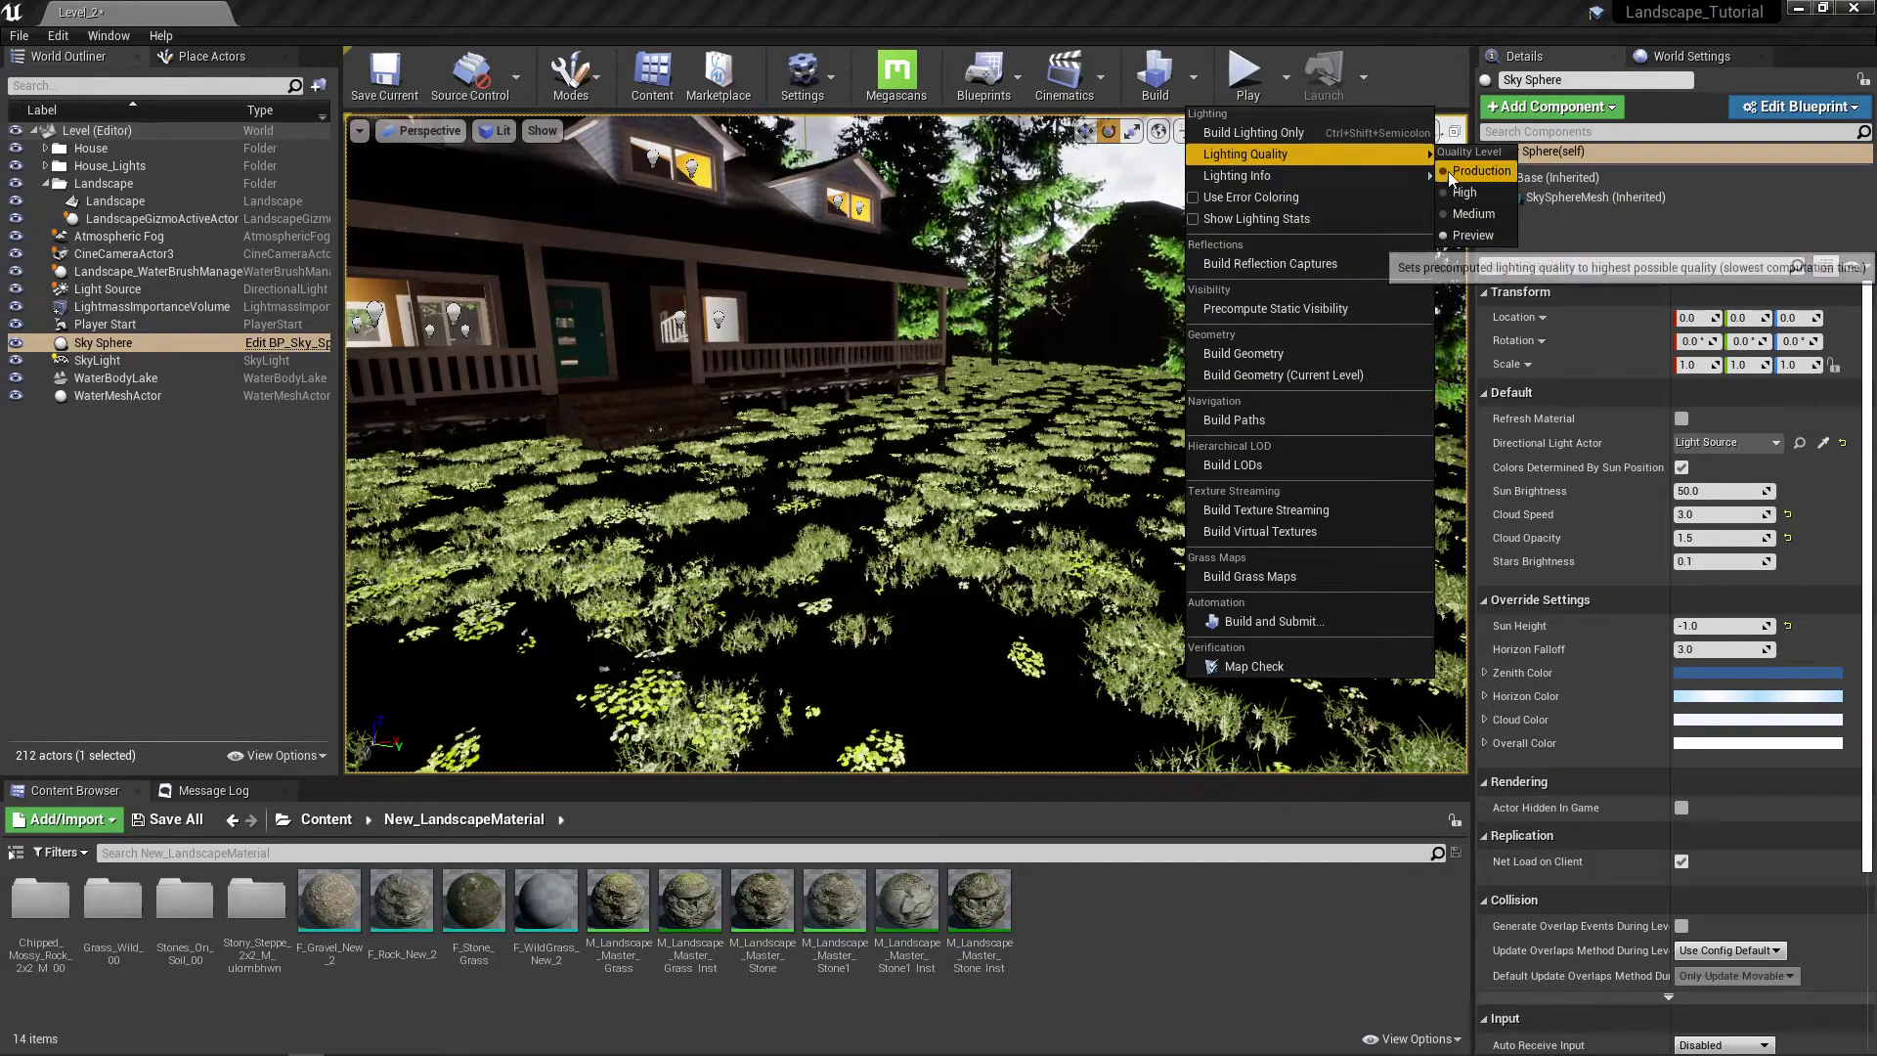
mouse_move(1310, 176)
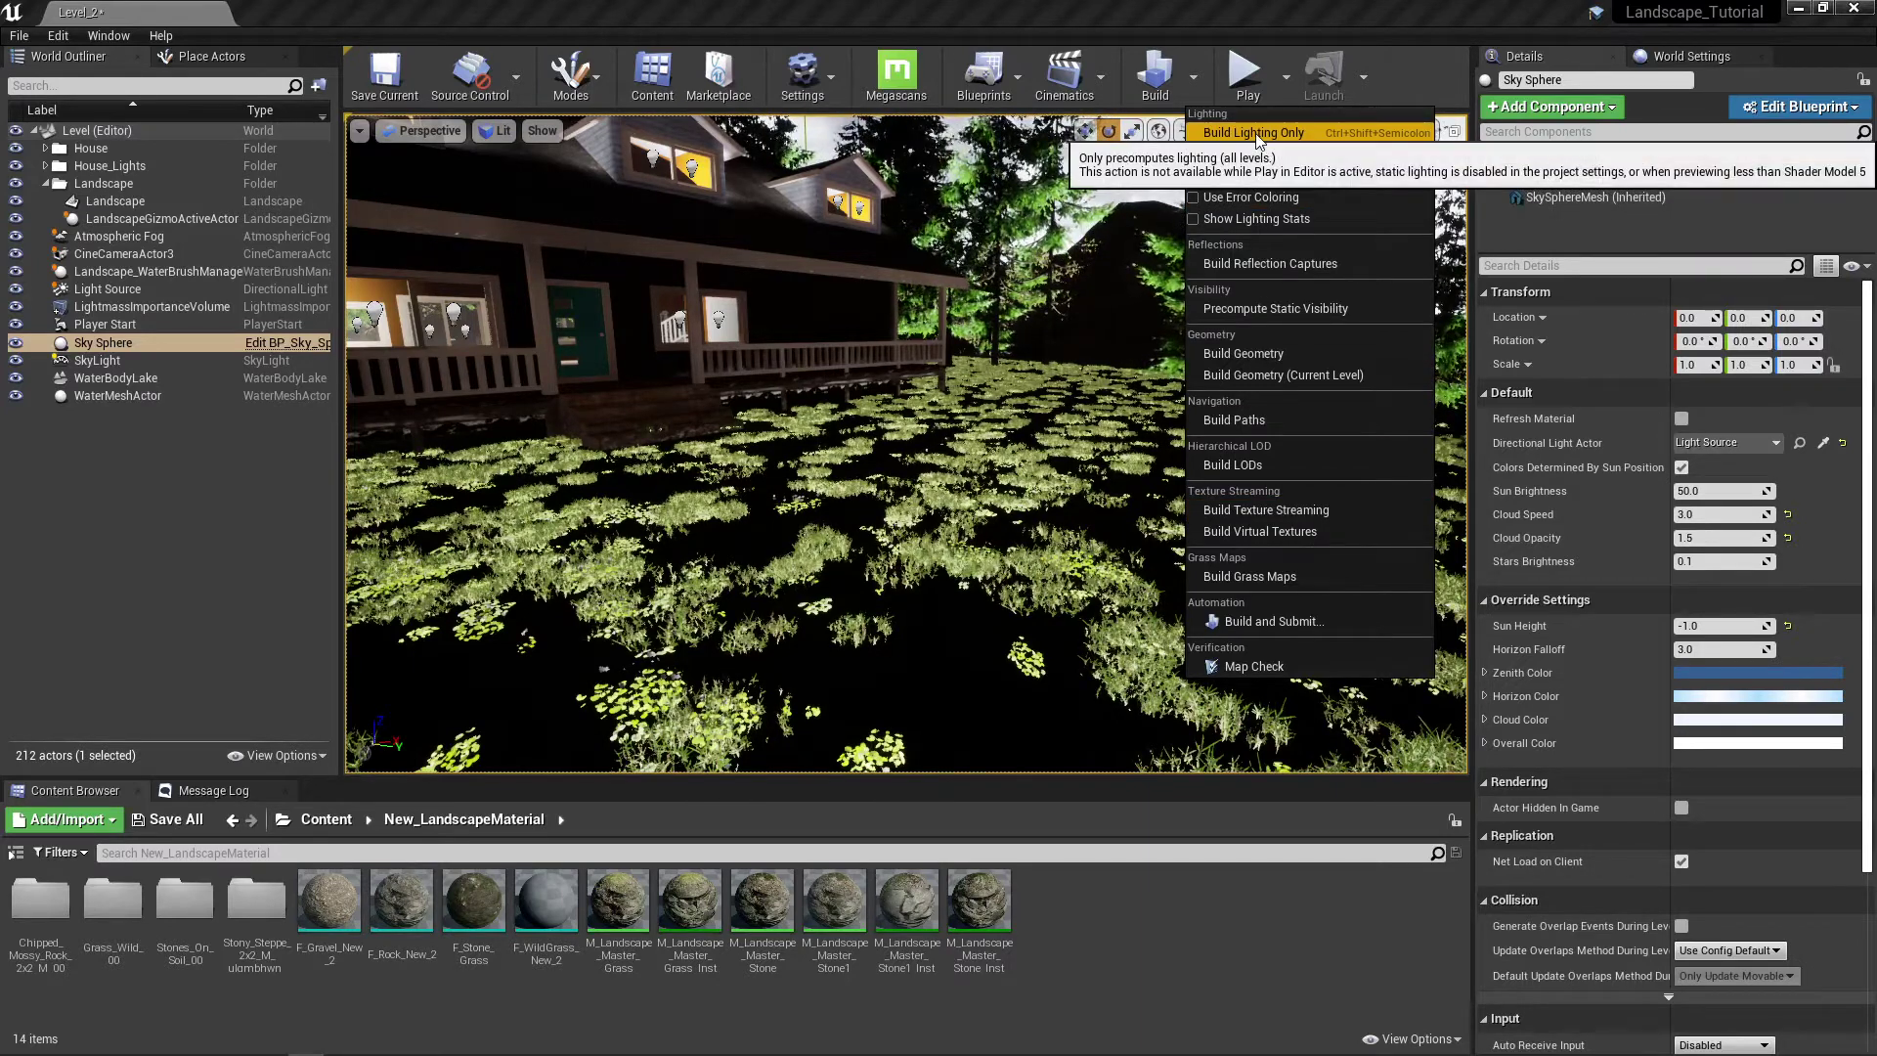
left_click(1196, 22)
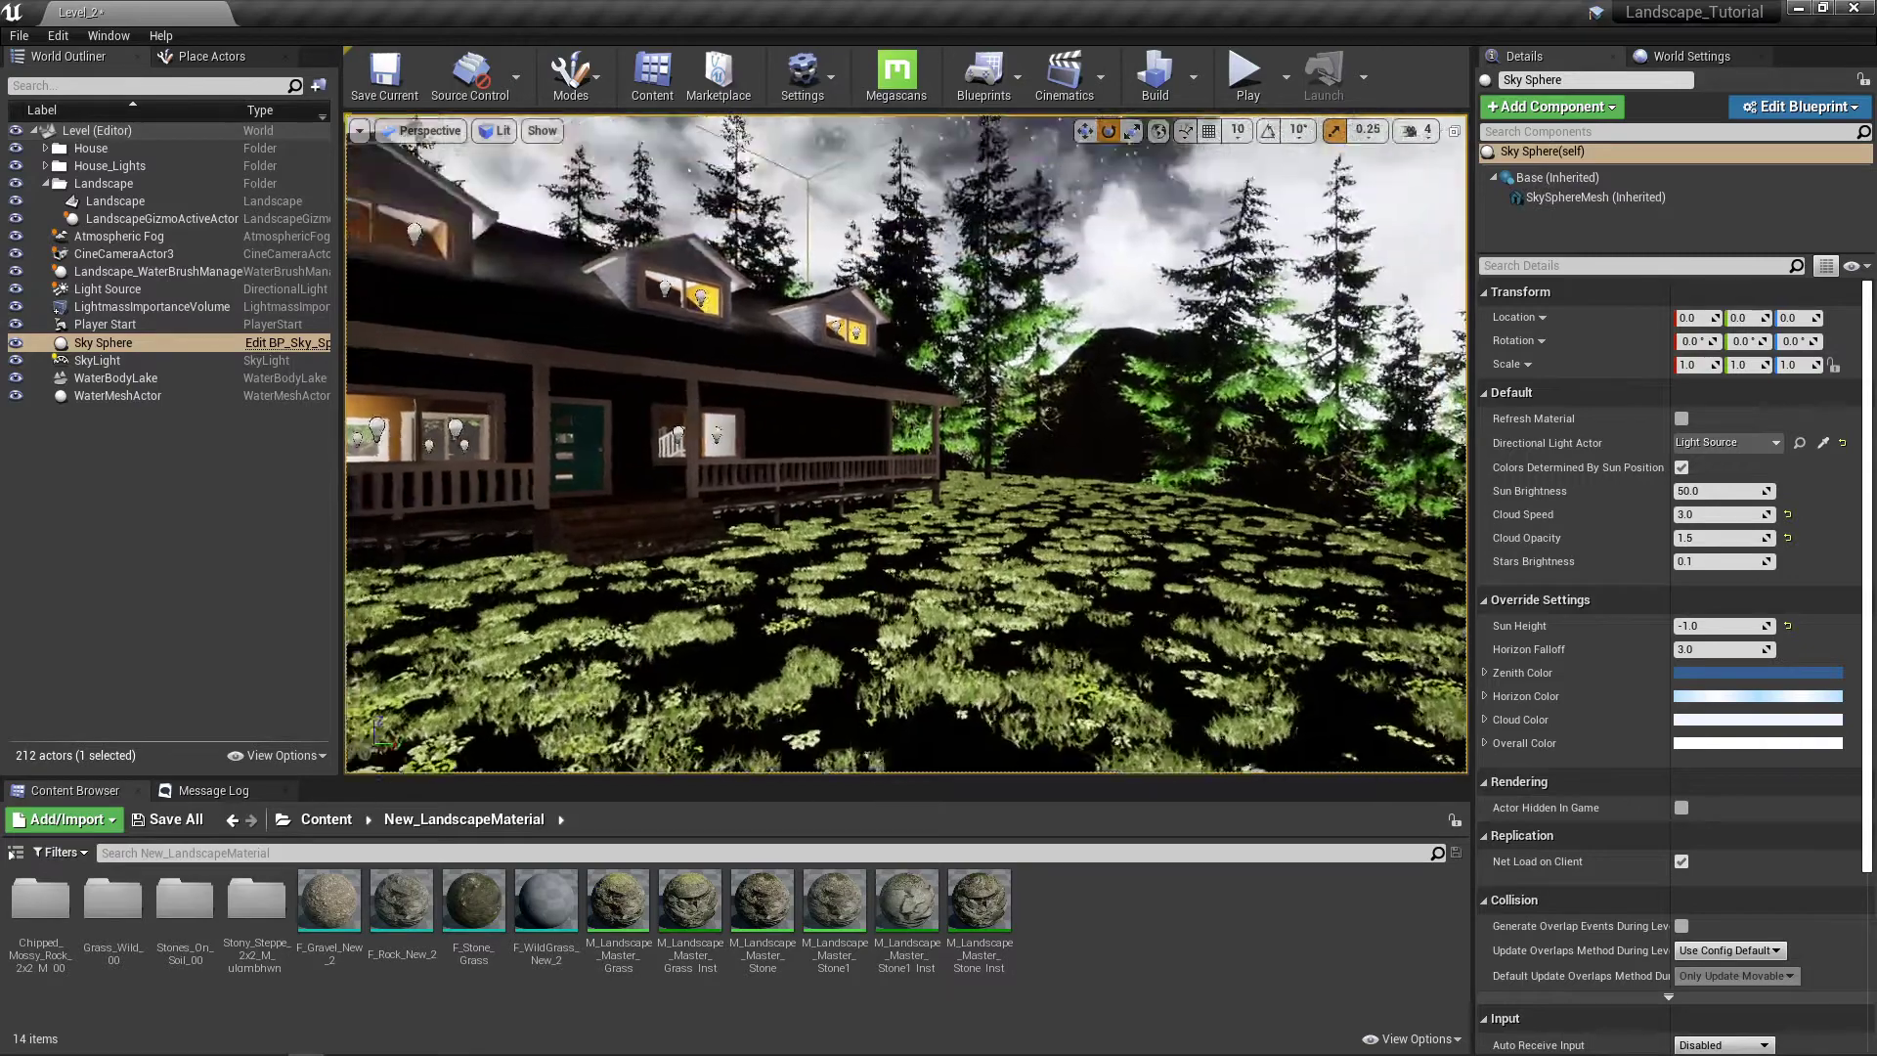
Step: Undo the Light Source's night rotation and refresh the Sky Sphere's material so the sky matches the daylight angle
right_click_drag(905, 469, 801, 244)
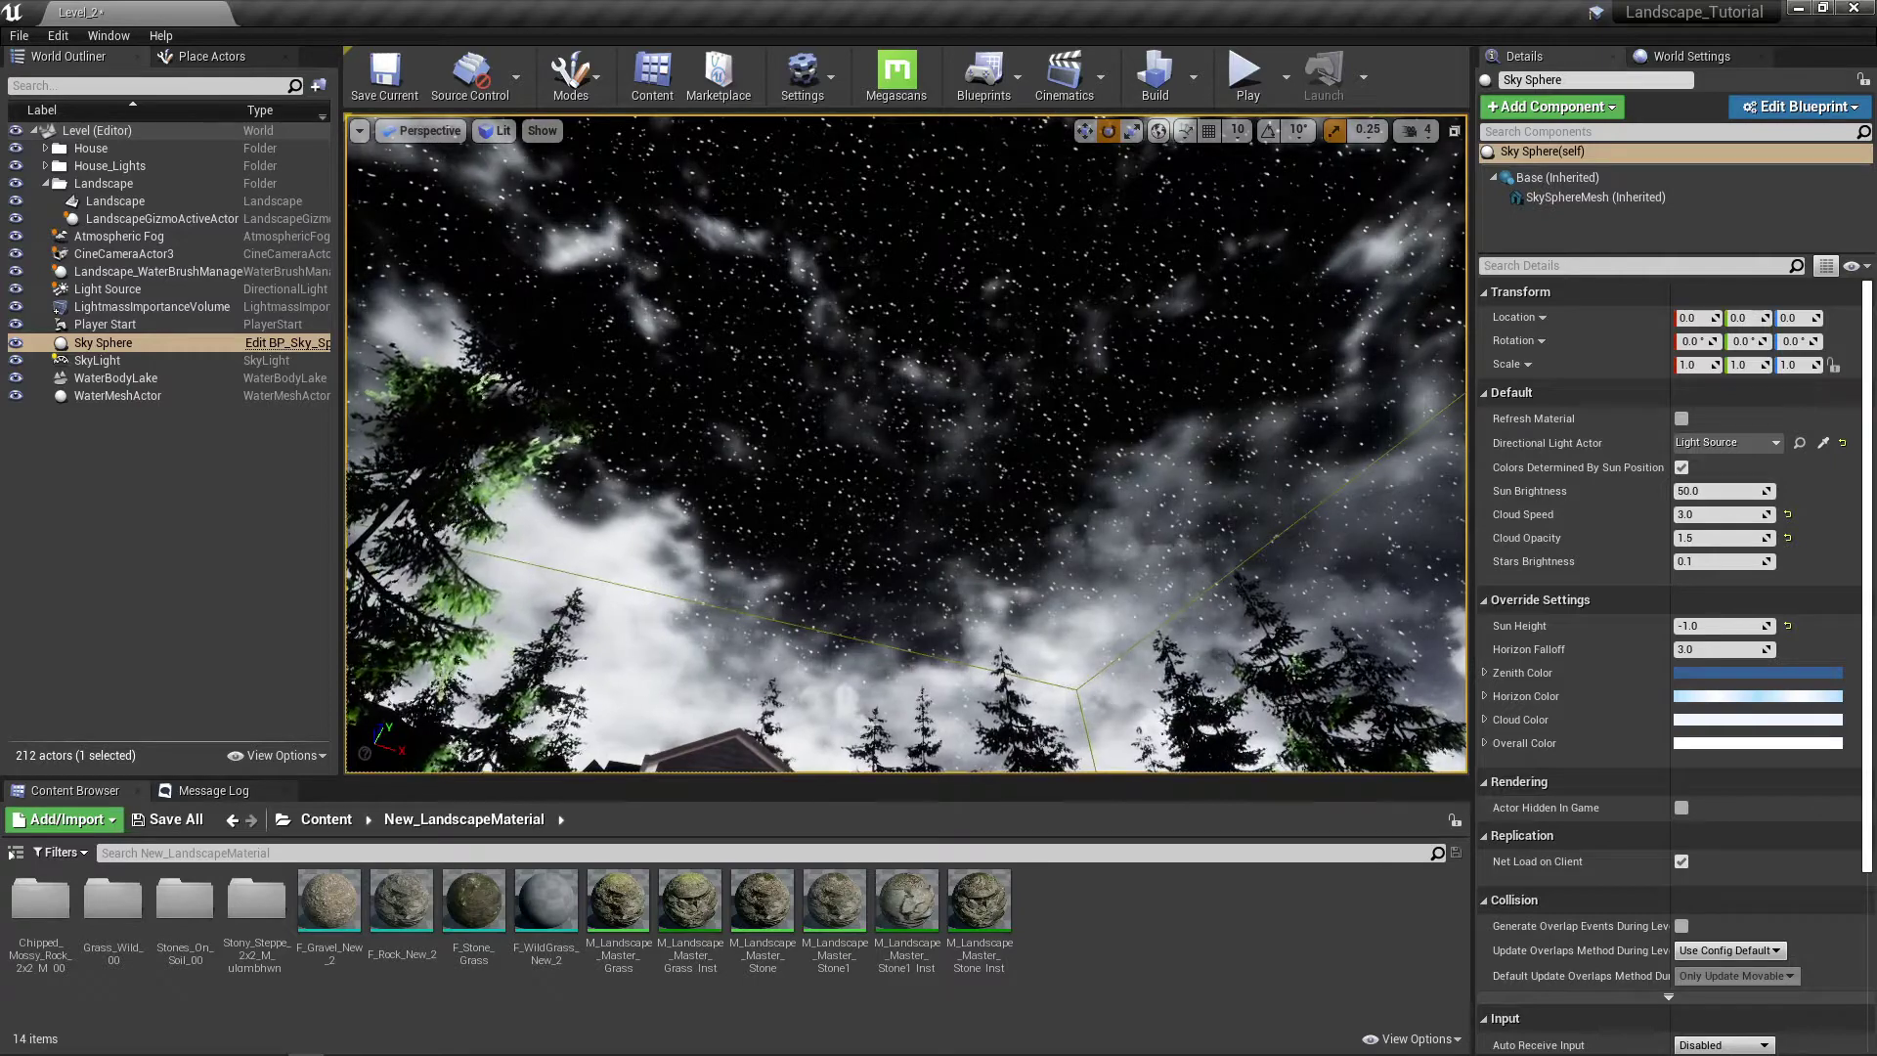
right_click_drag(793, 487, 852, 644)
key("ctrl+z")
key("ctrl+z")
key("ctrl+z")
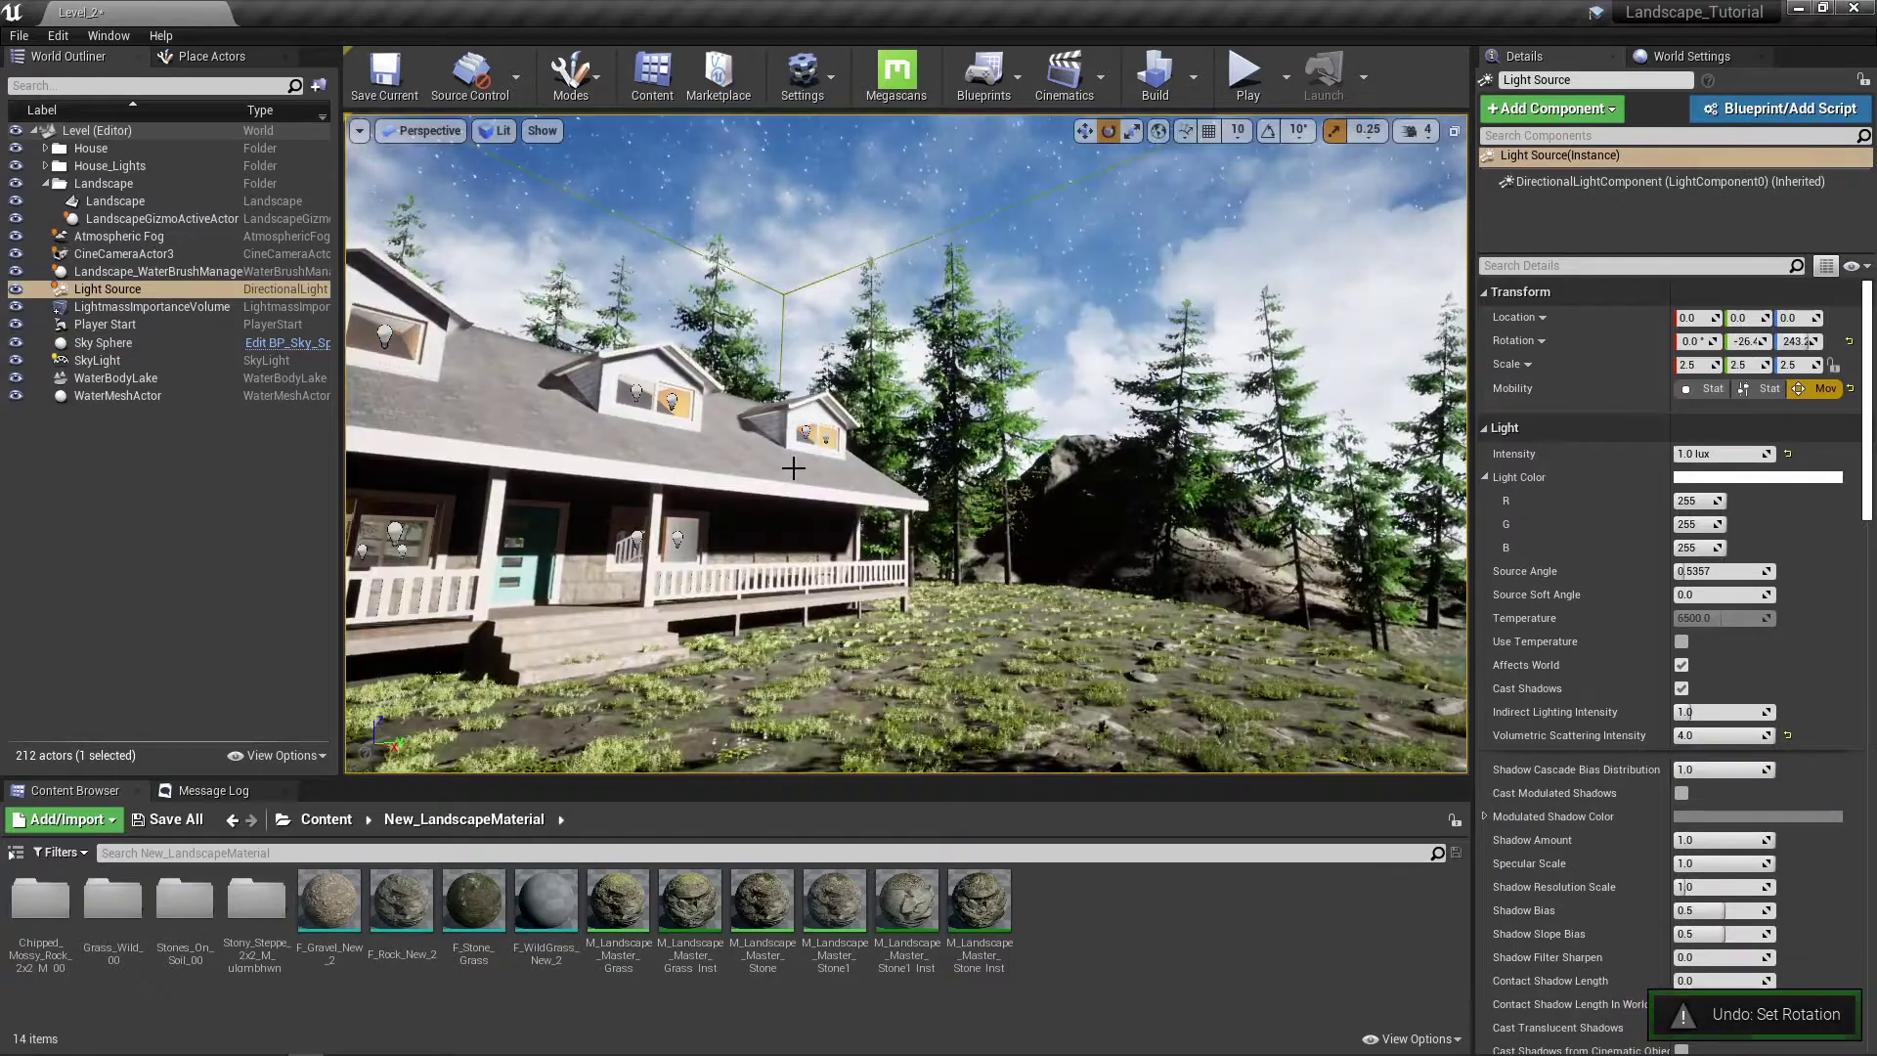
key("ctrl+z")
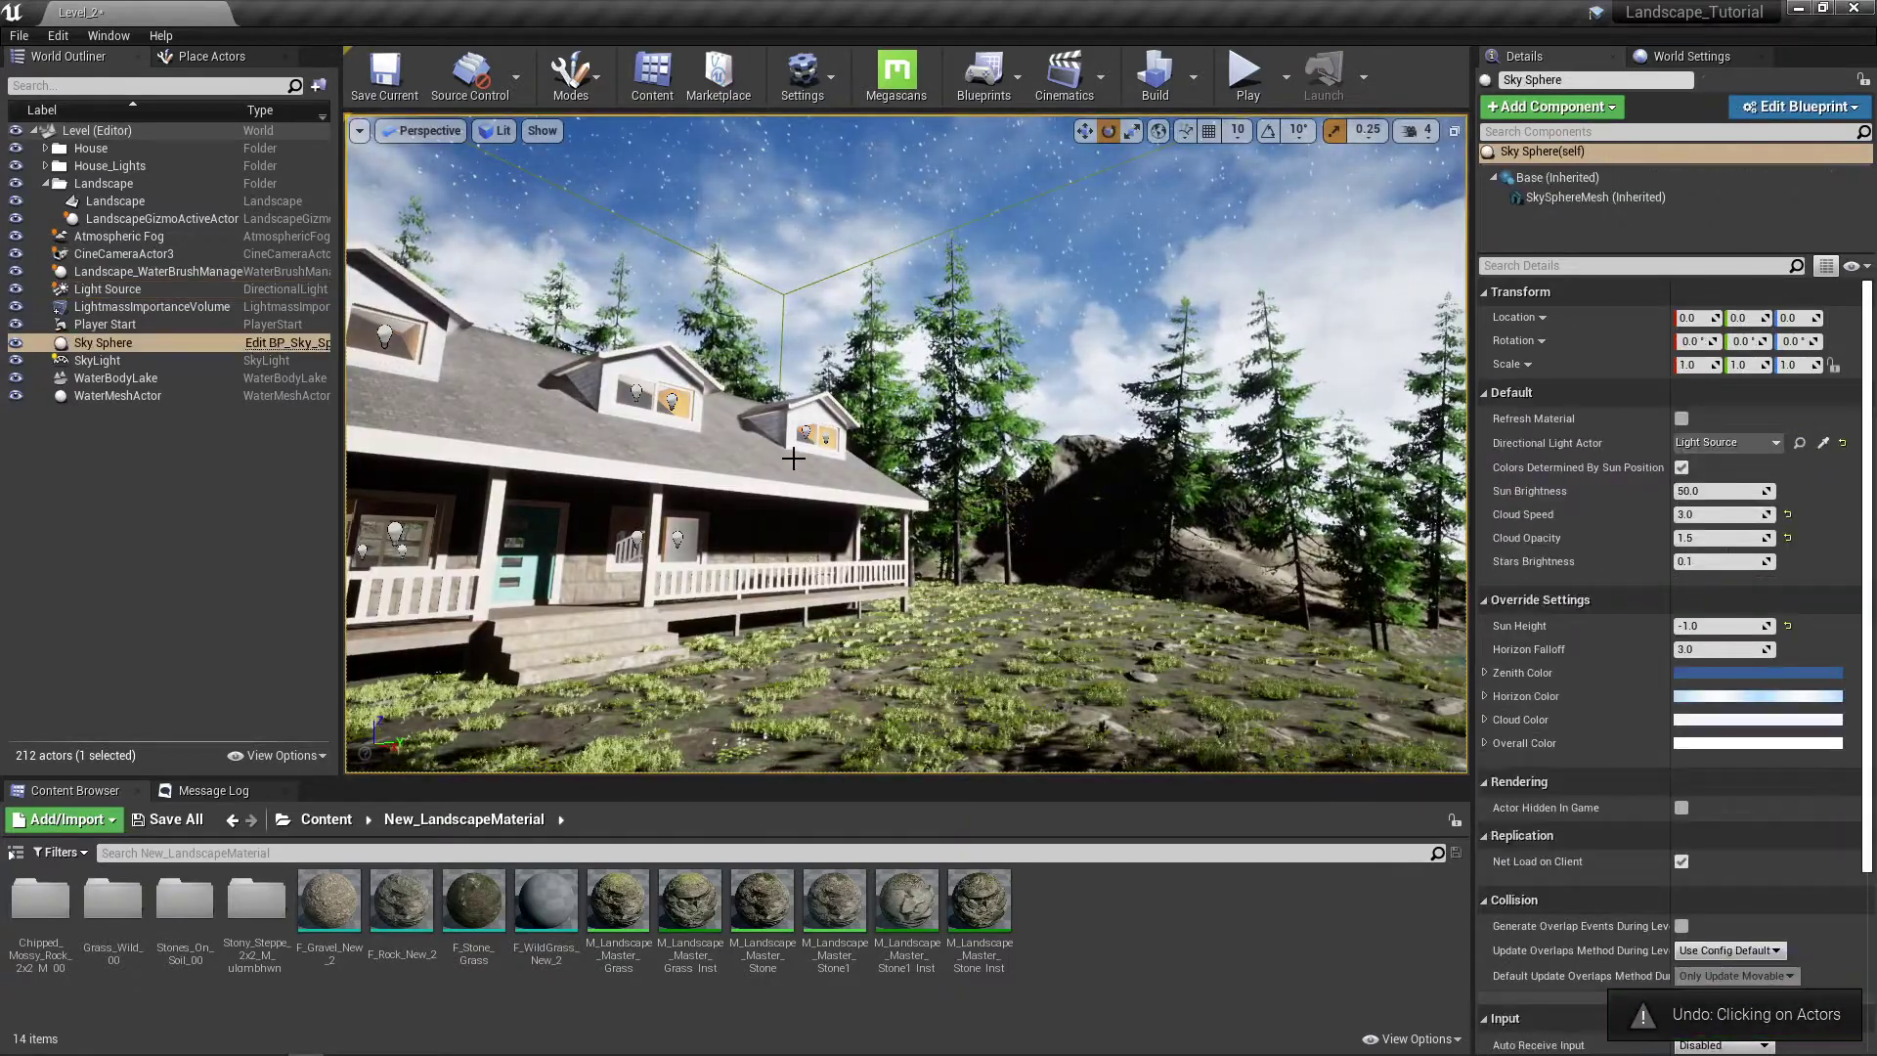
left_click(1681, 420)
right_click_drag(1036, 440, 938, 440)
right_click_drag(782, 355, 690, 424)
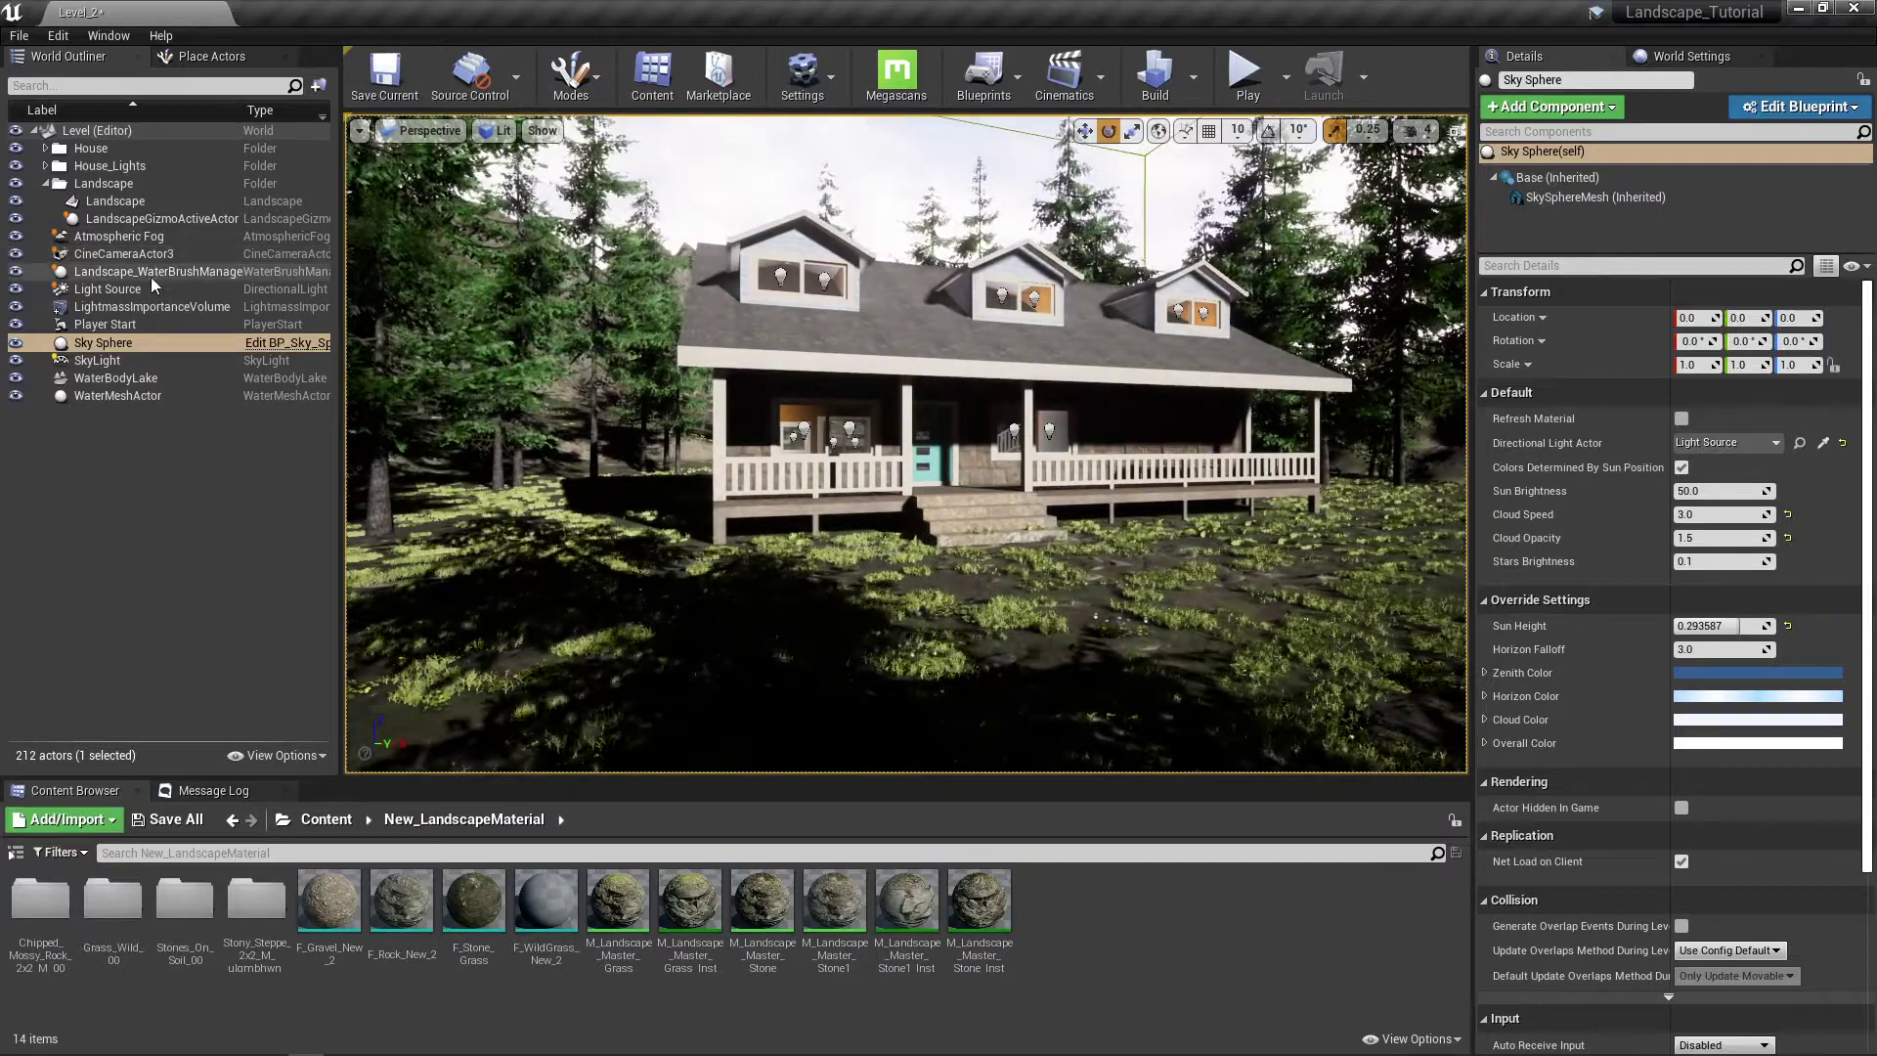
Step: Select the existing Lightmass Importance Volume and examine its extent around the house, trees and mountains
left_click(160, 307)
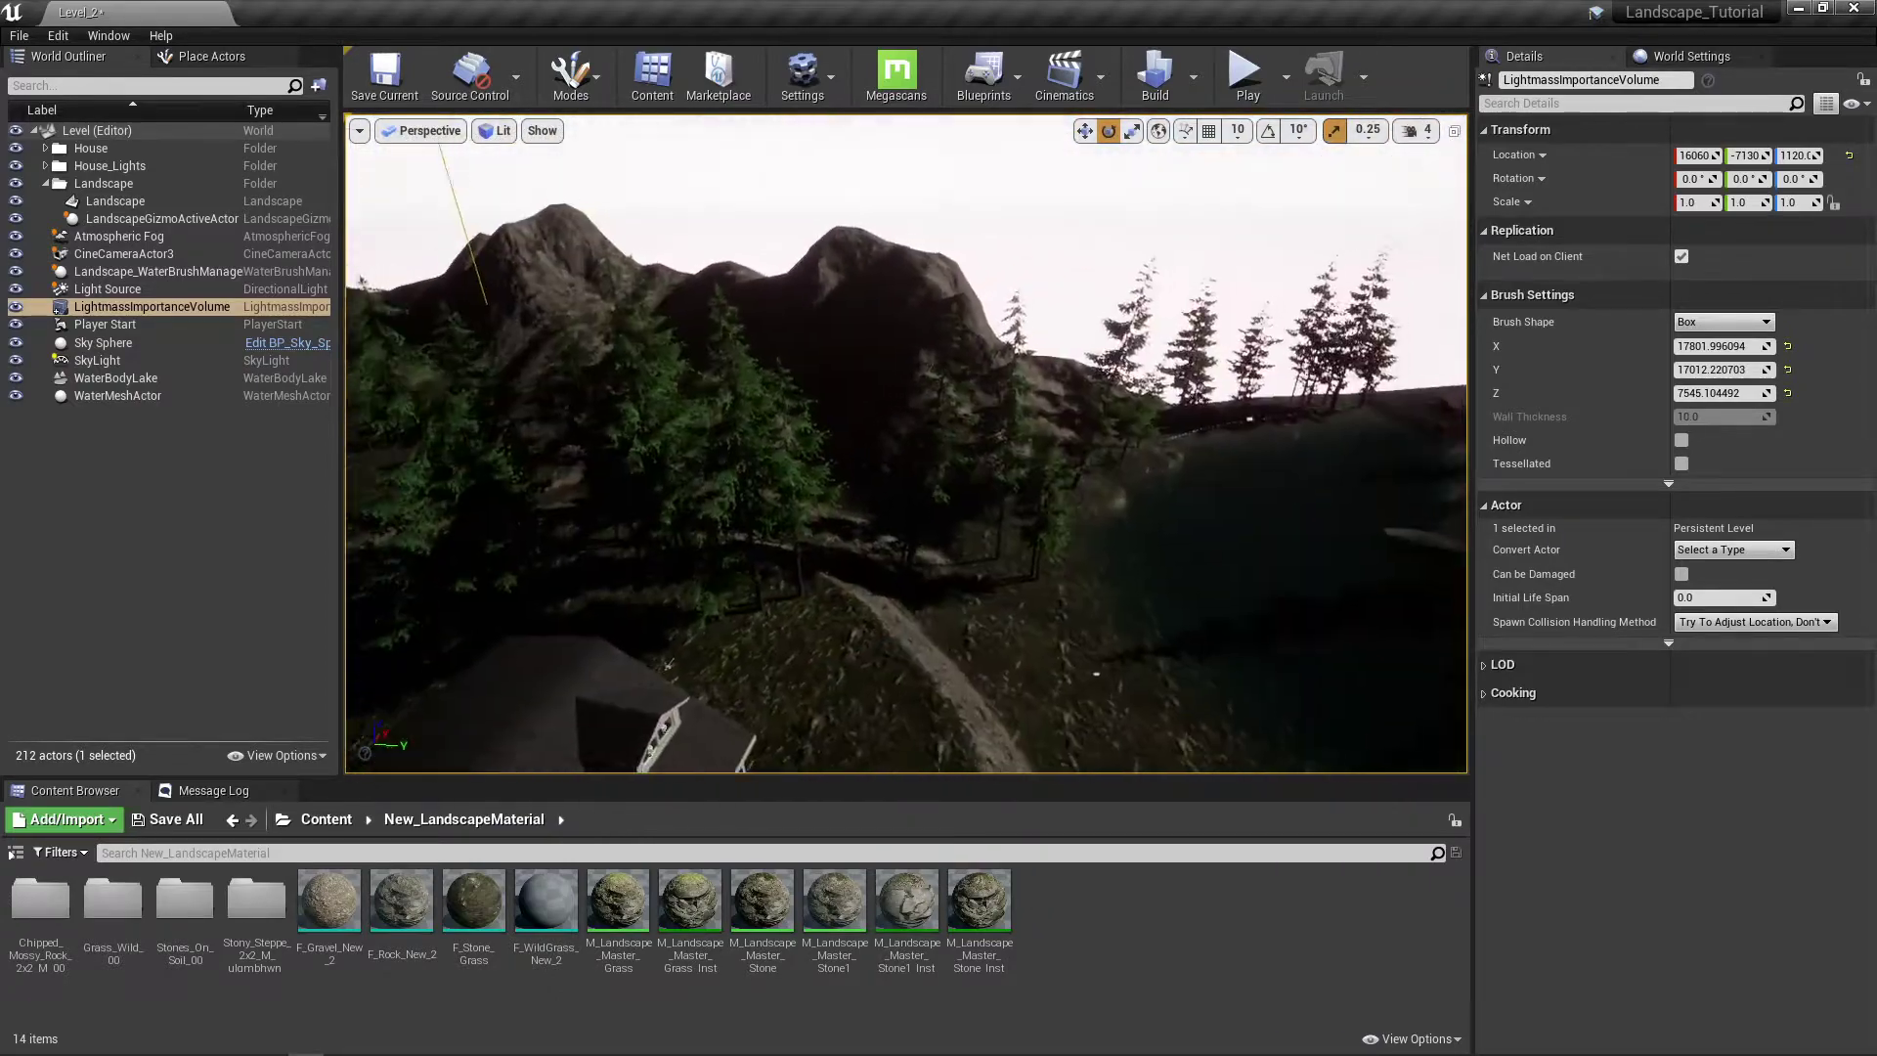
right_click_drag(905, 443, 1287, 445)
right_click_drag(906, 442, 860, 445)
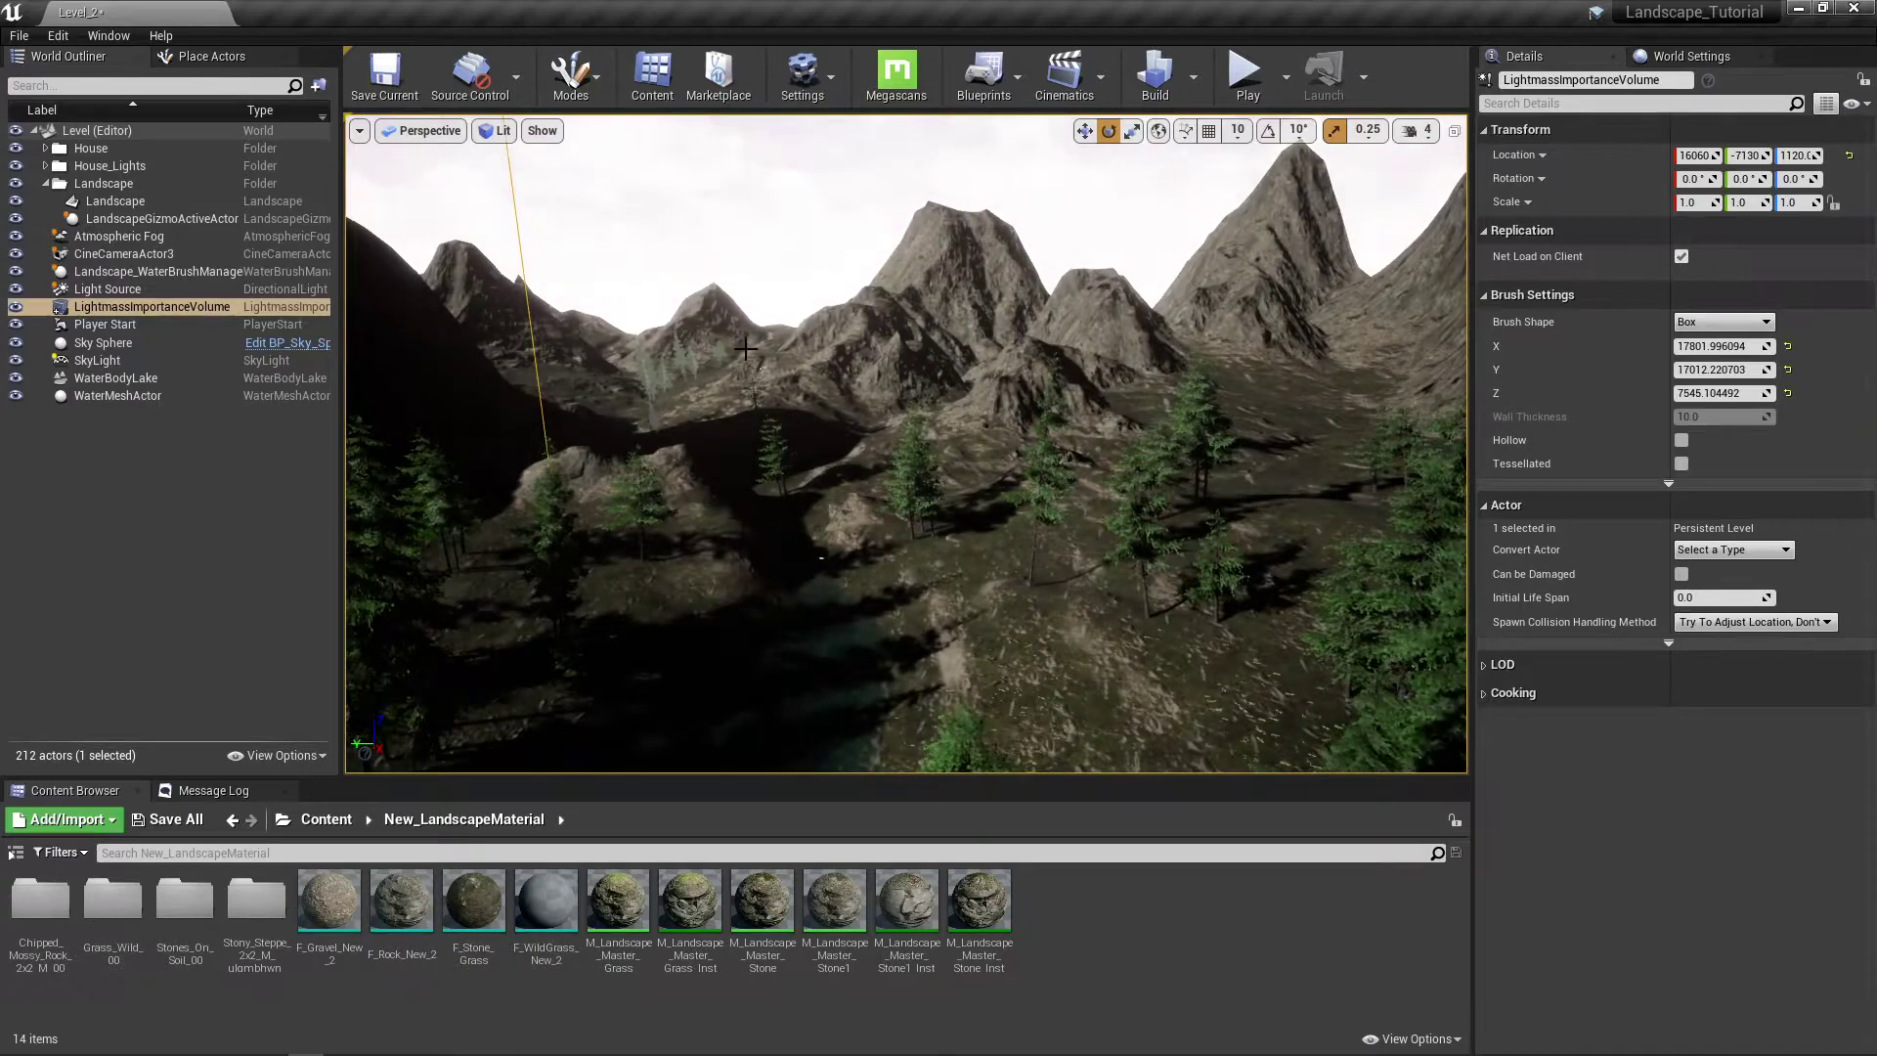
right_click_drag(745, 348, 606, 335)
right_click_drag(1013, 436, 623, 430)
right_click_drag(905, 442, 440, 503)
key("e")
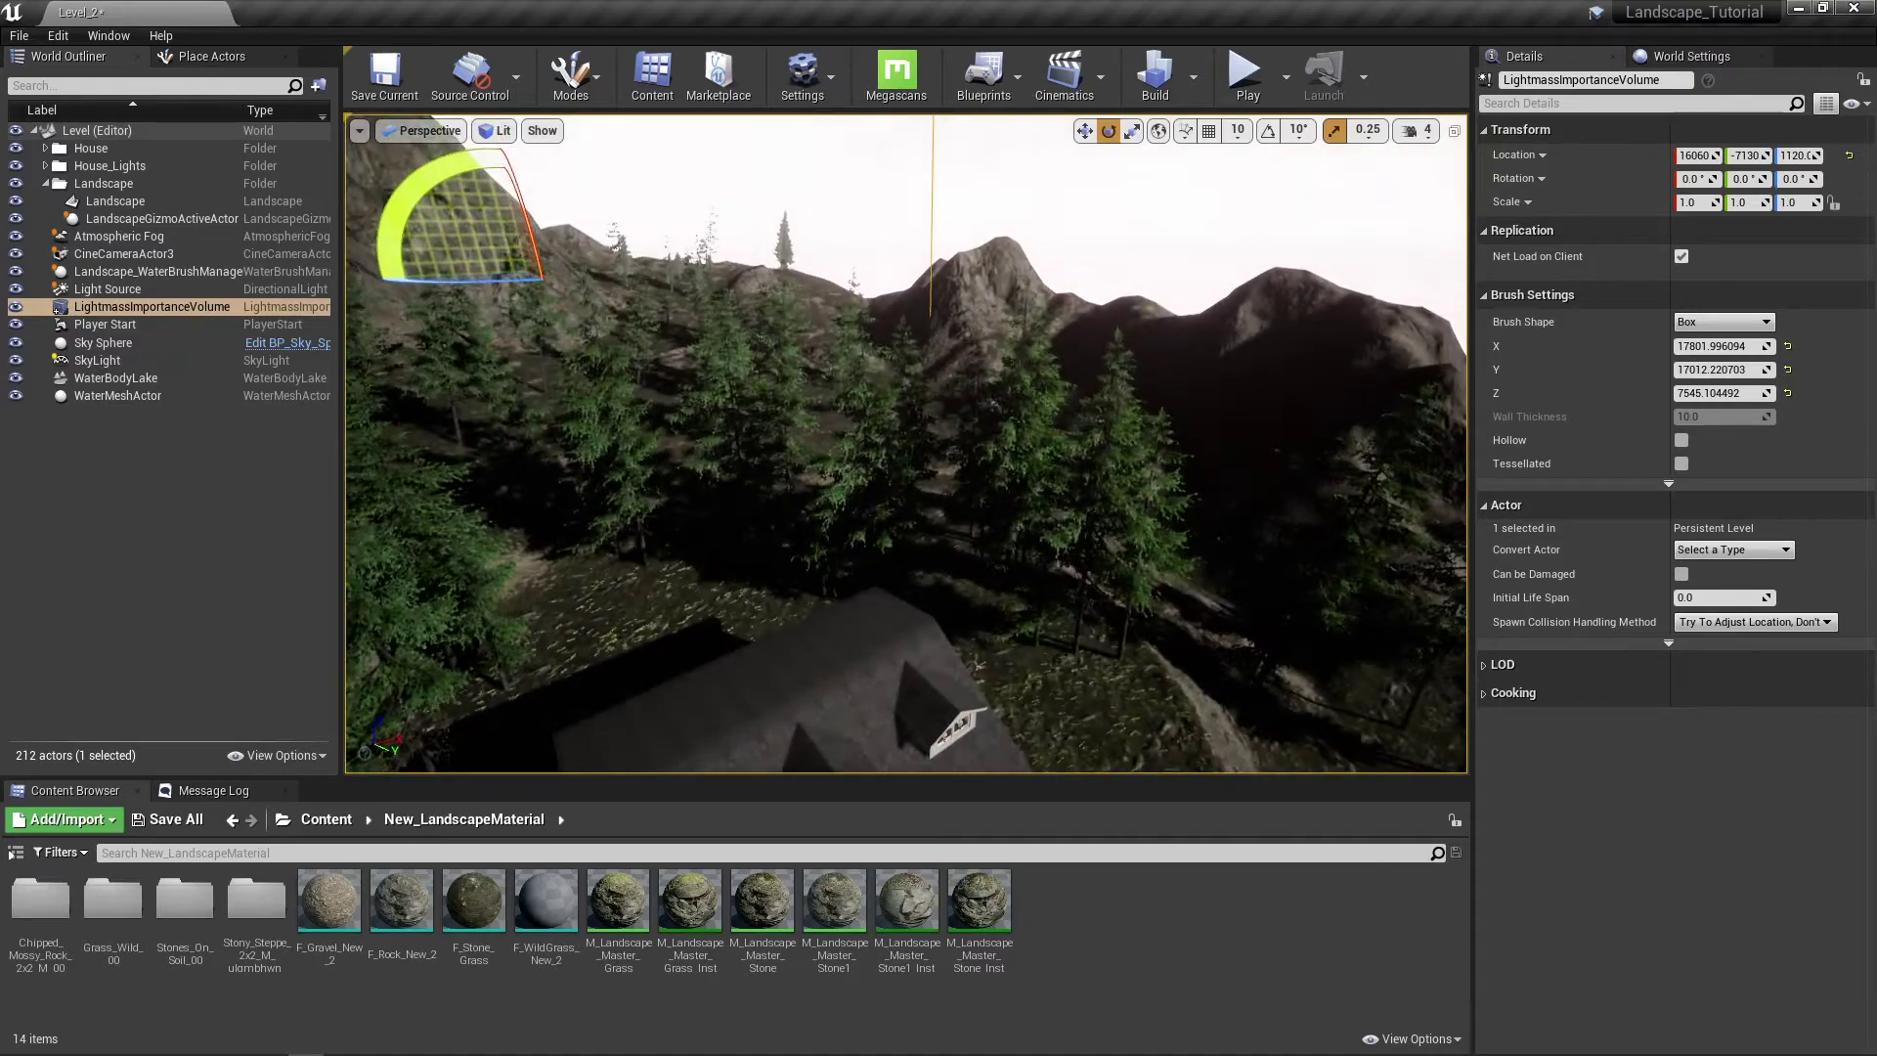
key("s")
mouse_move(905, 442)
right_mouse_down()
mouse_move(748, 577)
mouse_move(830, 538)
mouse_move(811, 533)
mouse_move(880, 455)
right_mouse_up()
key("q")
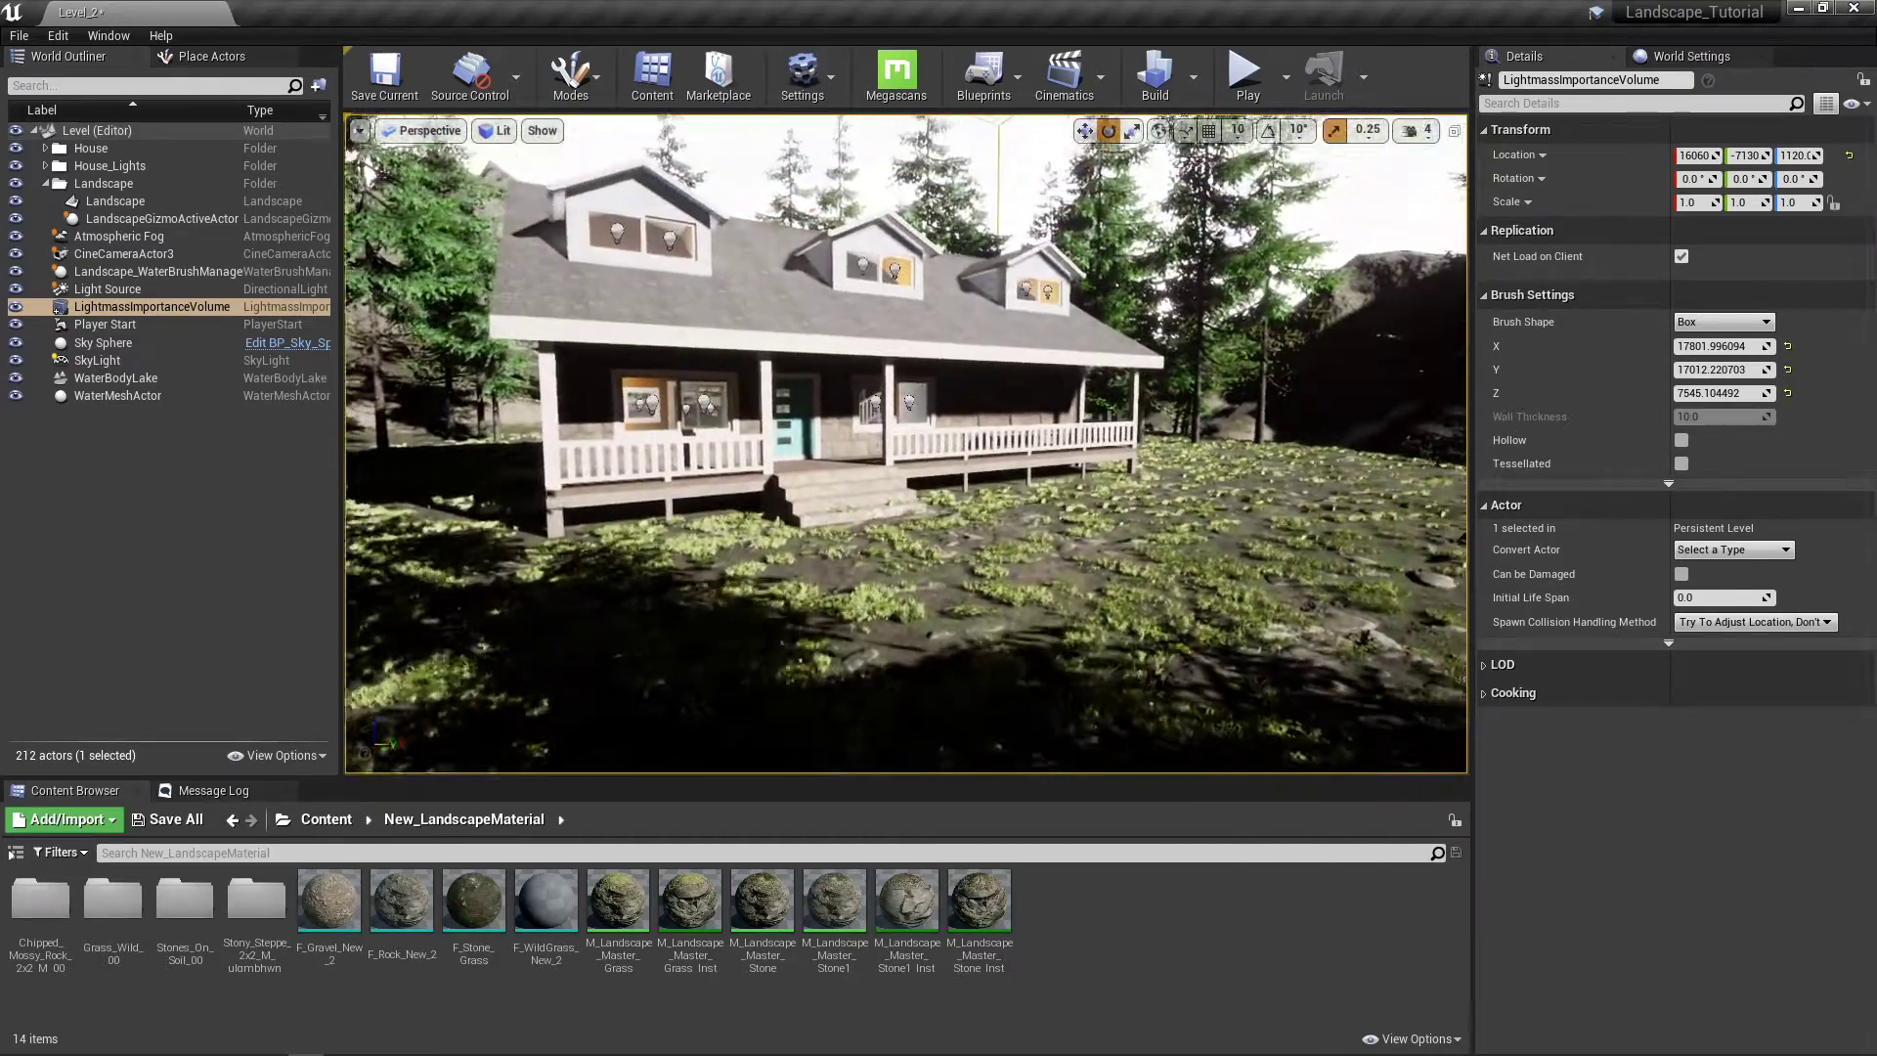
right_click_drag(1007, 444, 1007, 439)
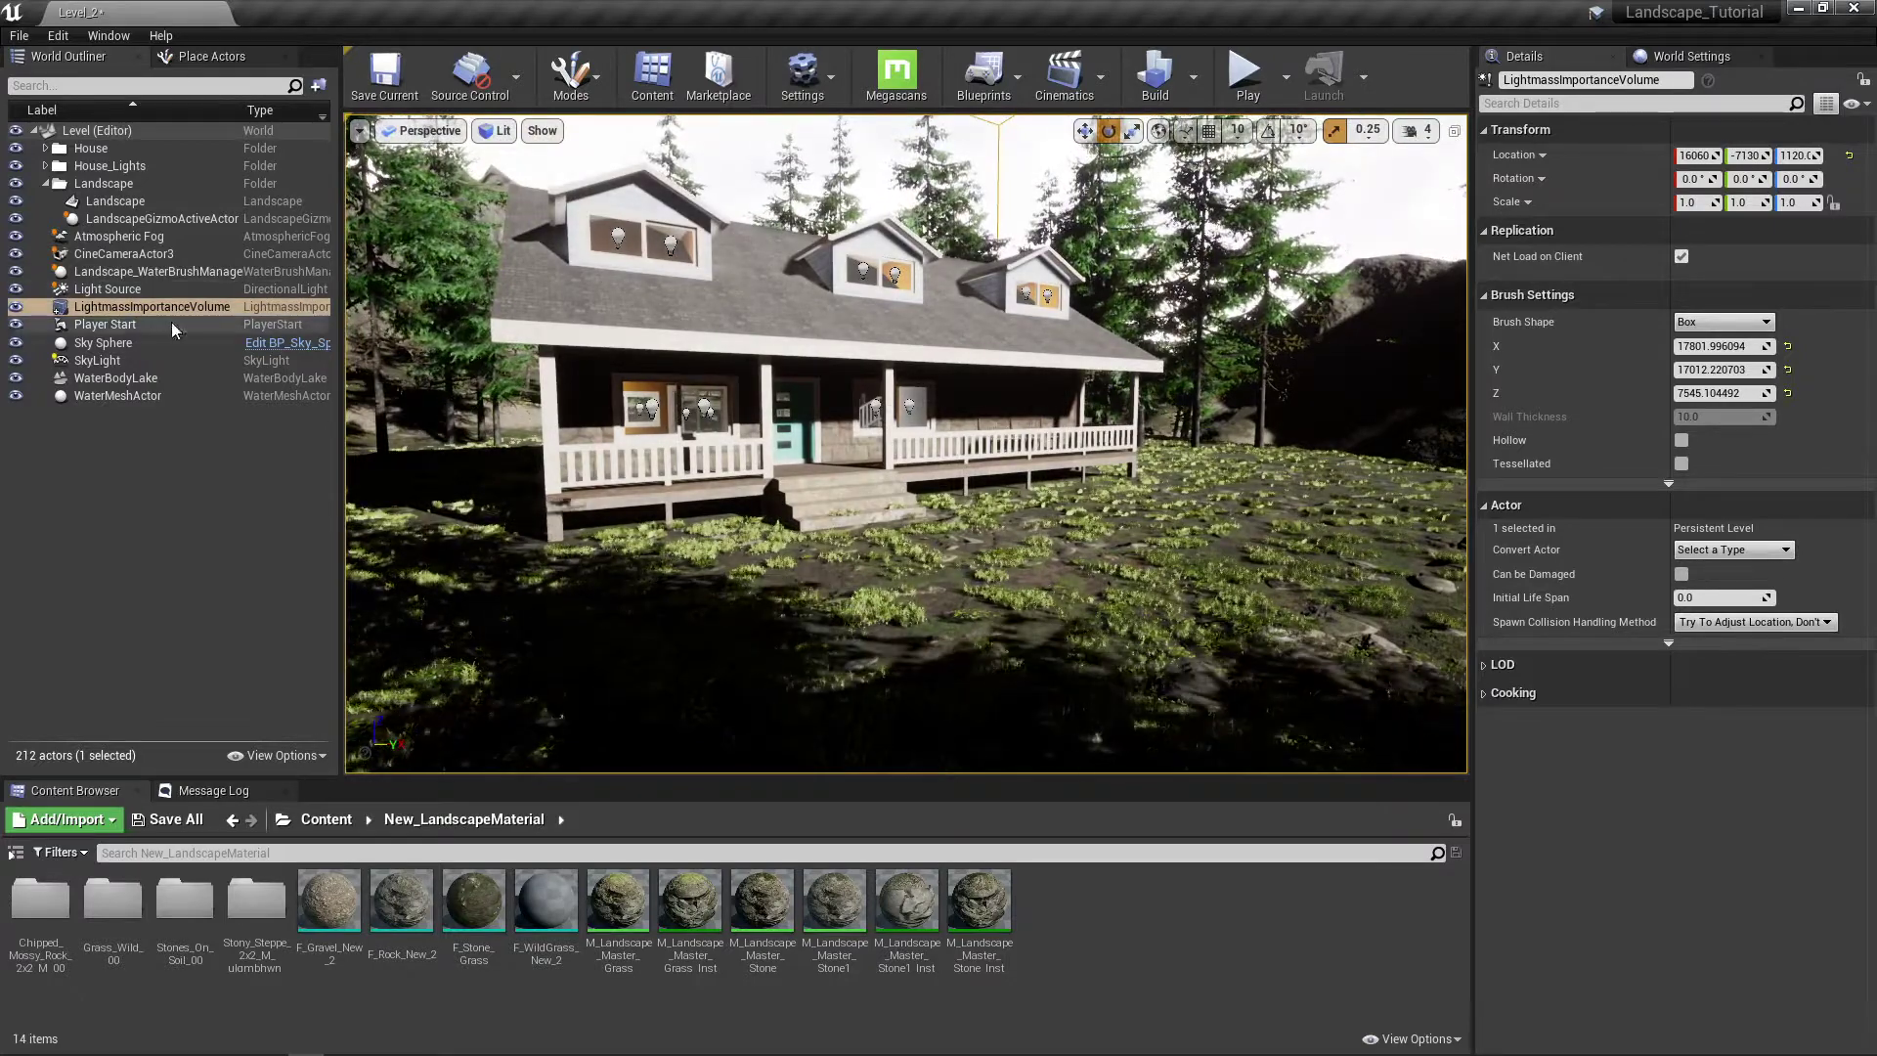
Step: Search the placeable actors for "light", try a second Lightmass Importance Volume in front of the house, and remove it
left_click(209, 57)
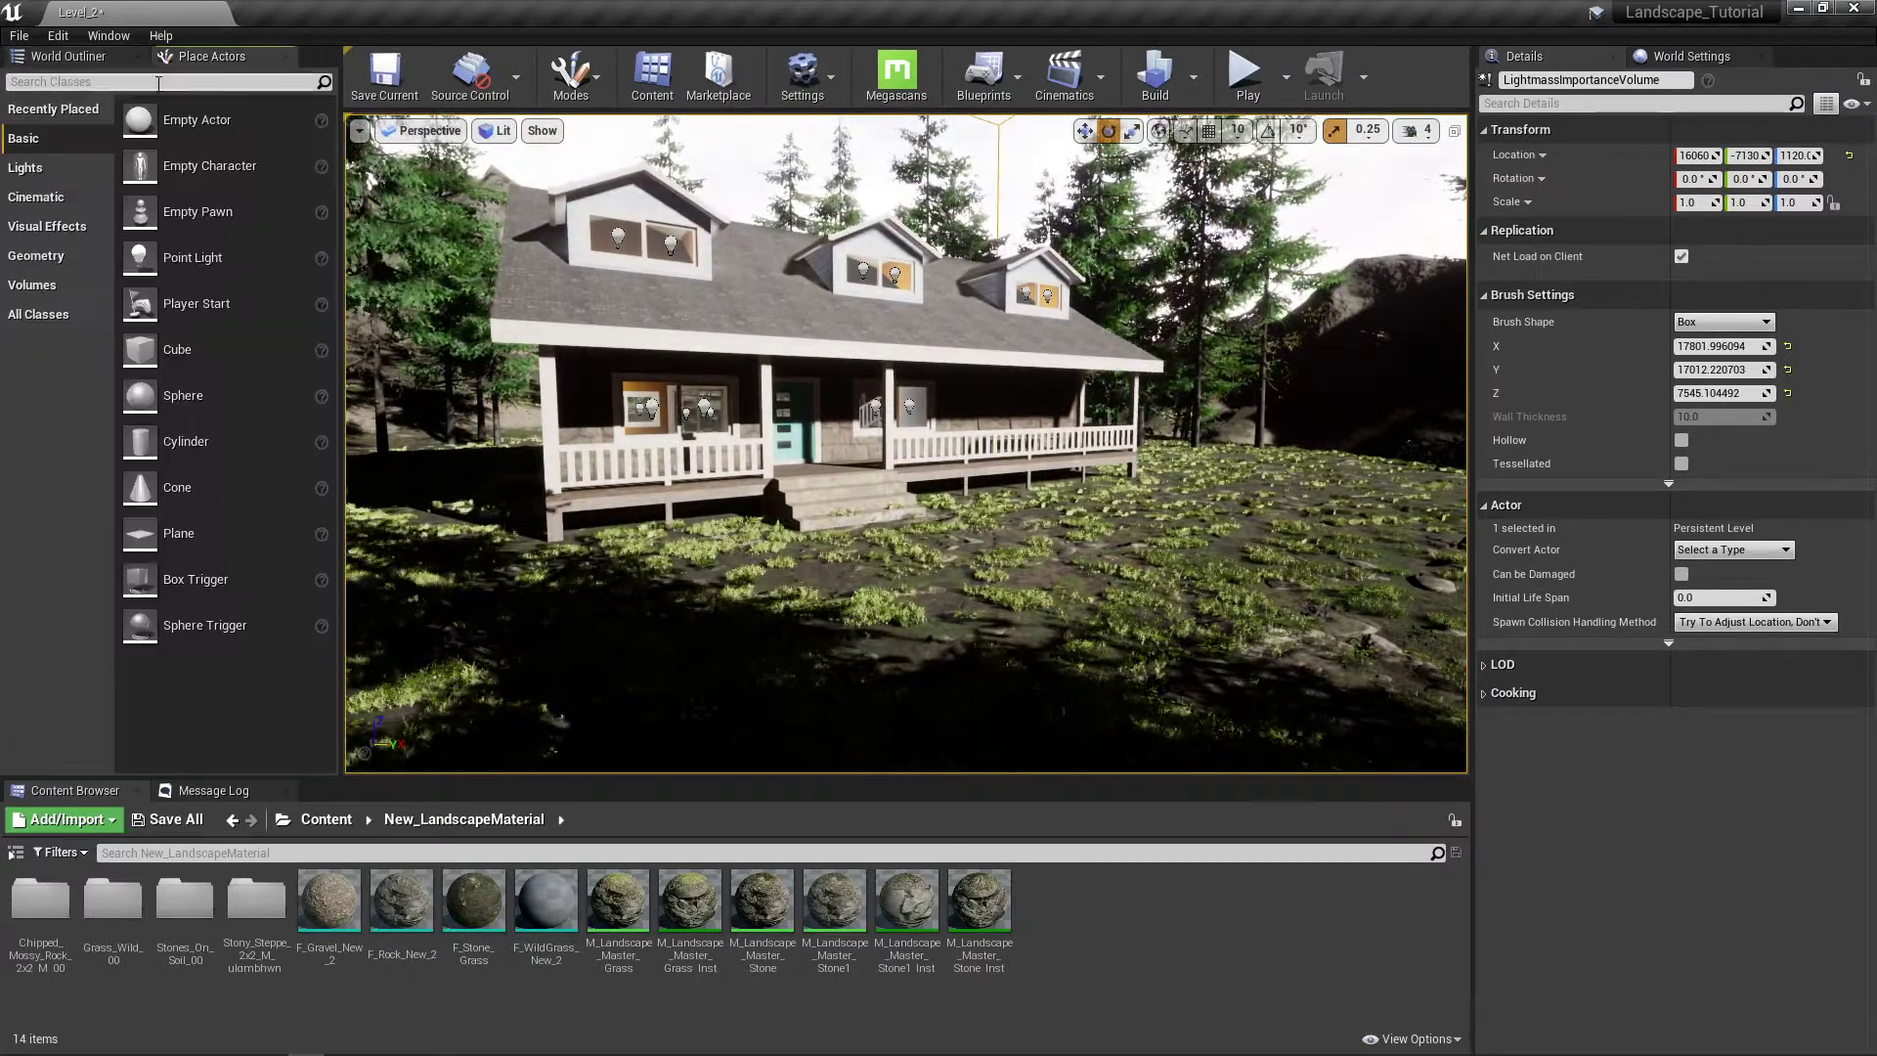
type("l")
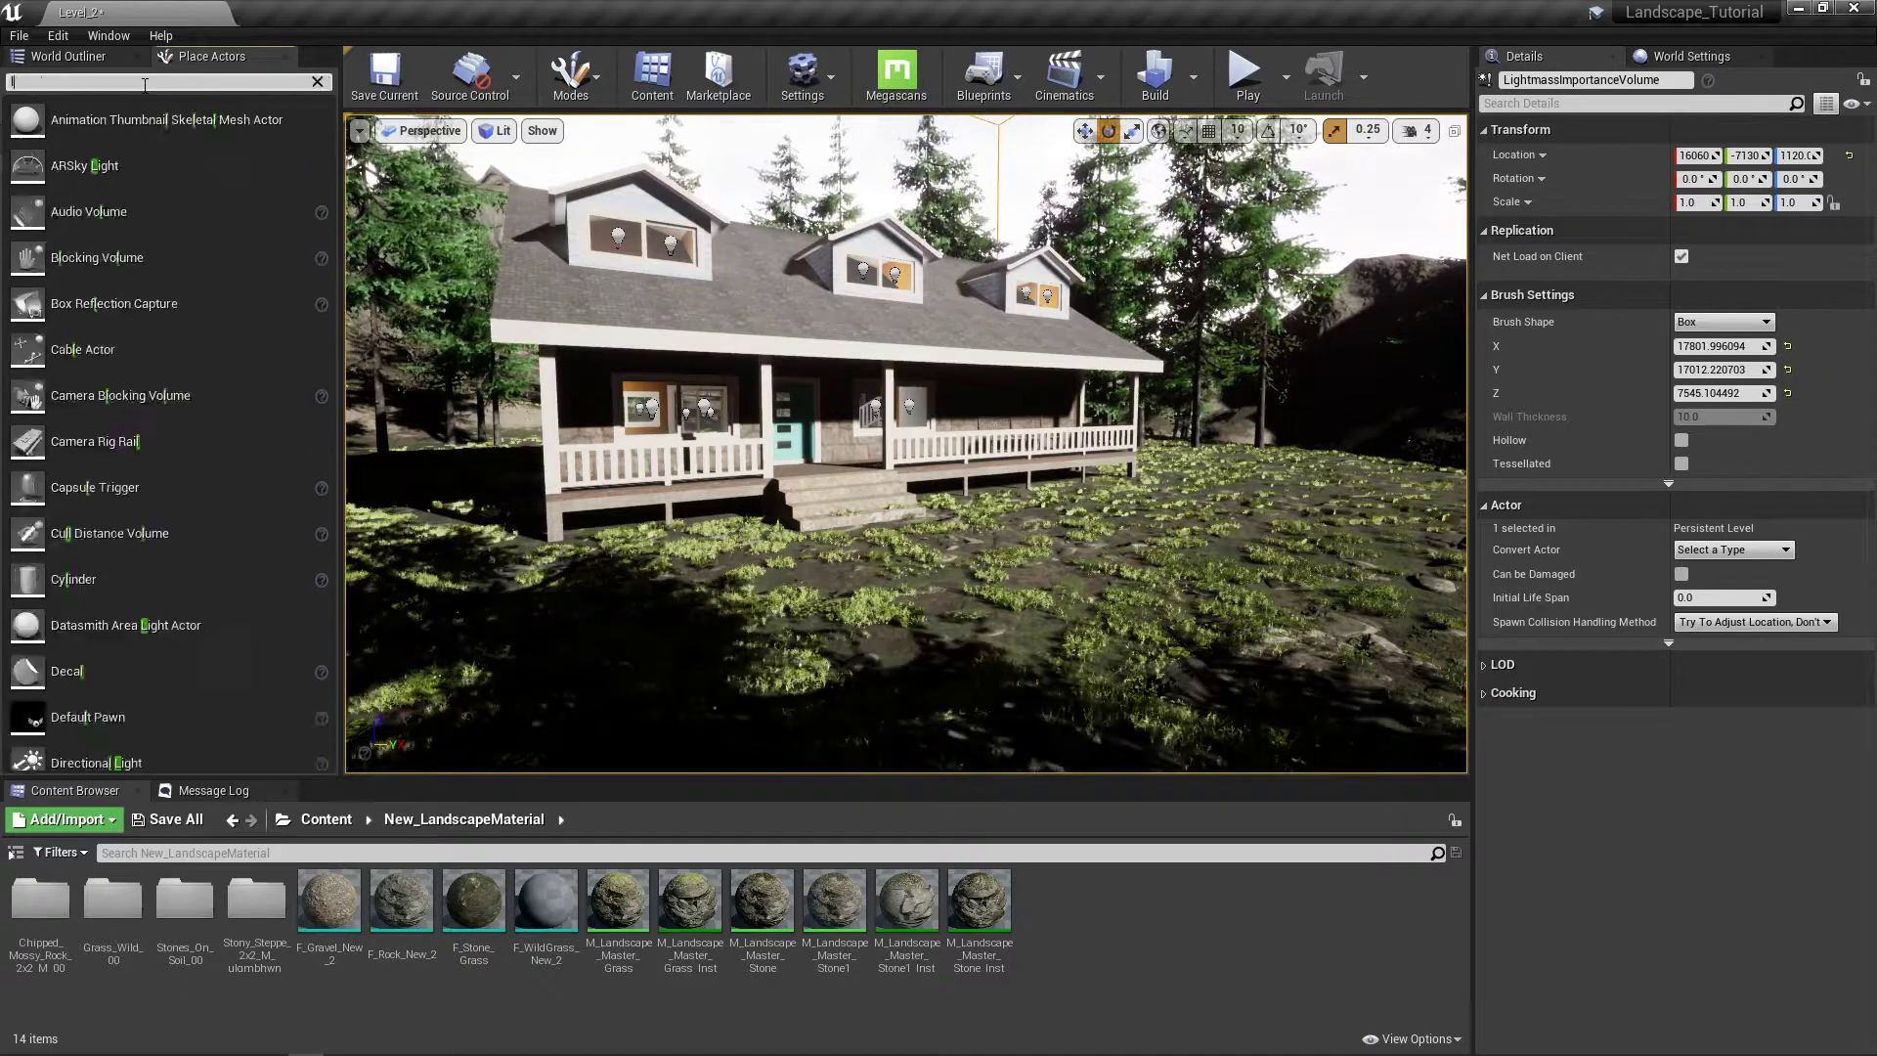
type("ight")
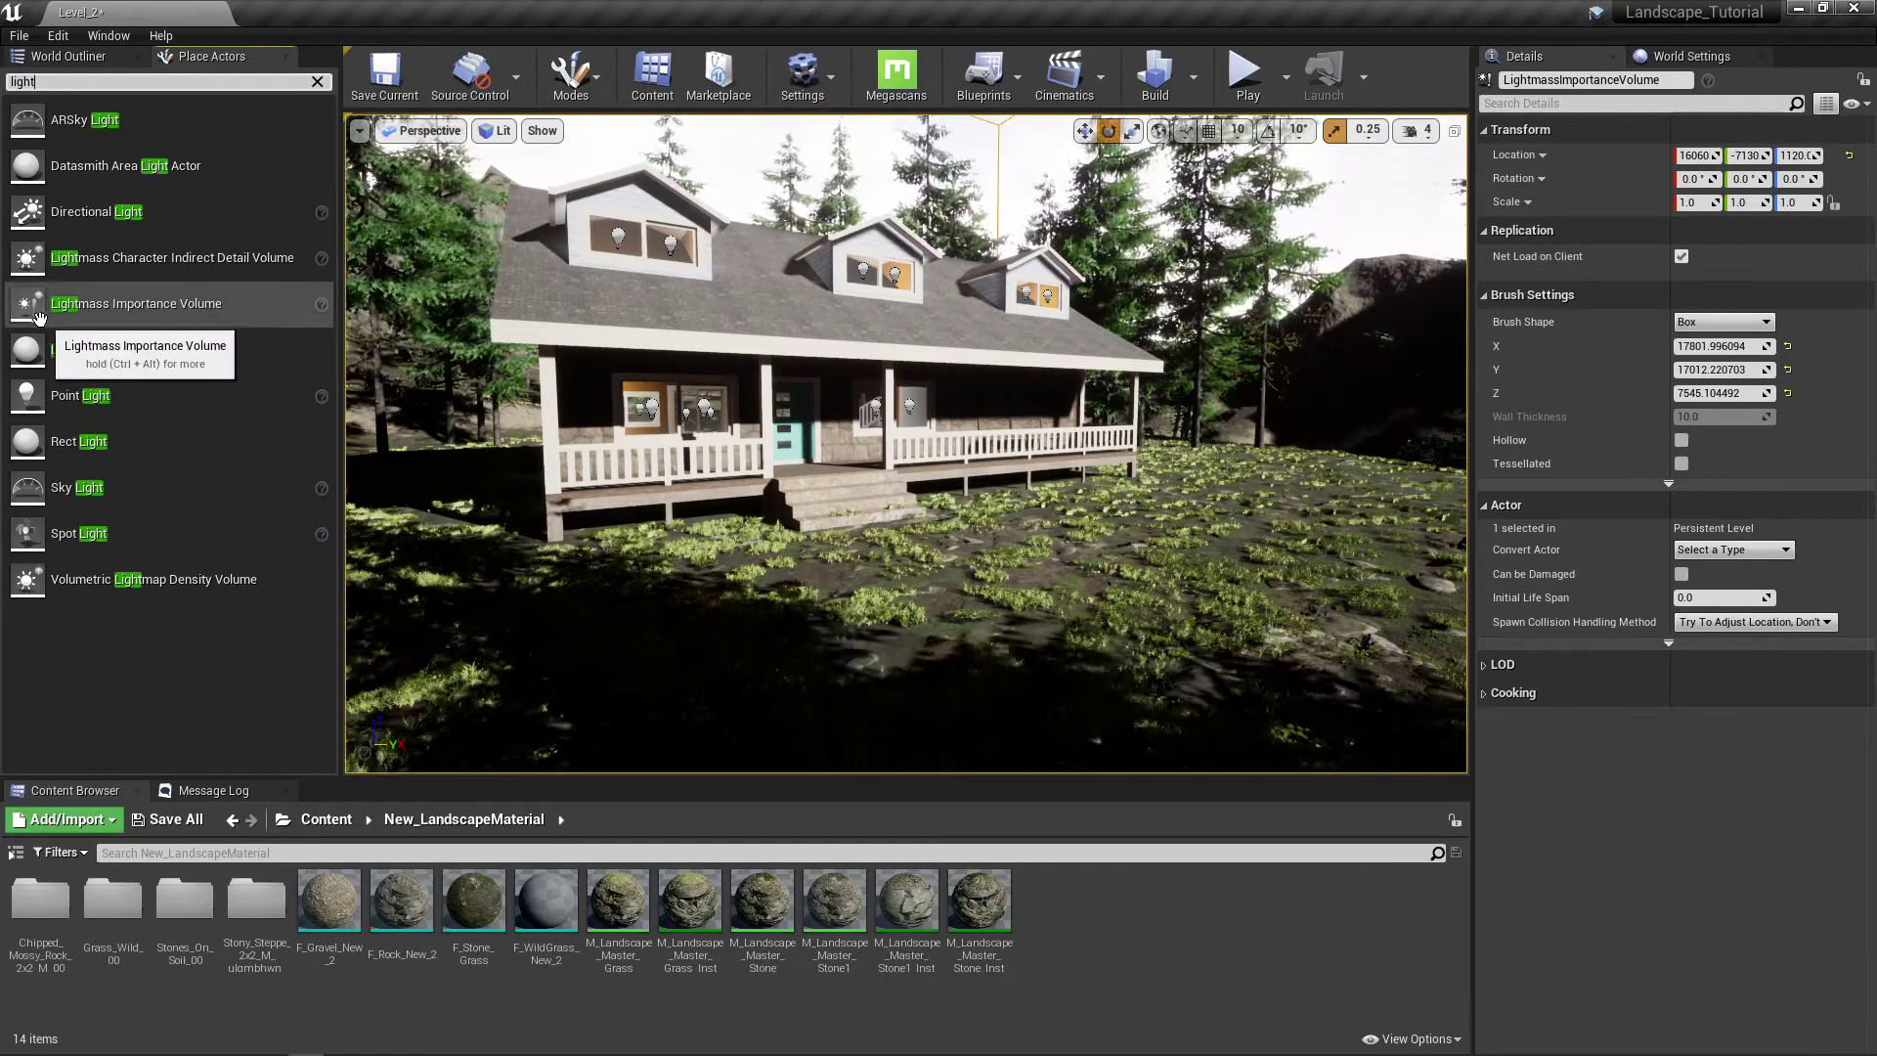
left_click_drag(39, 316, 938, 576)
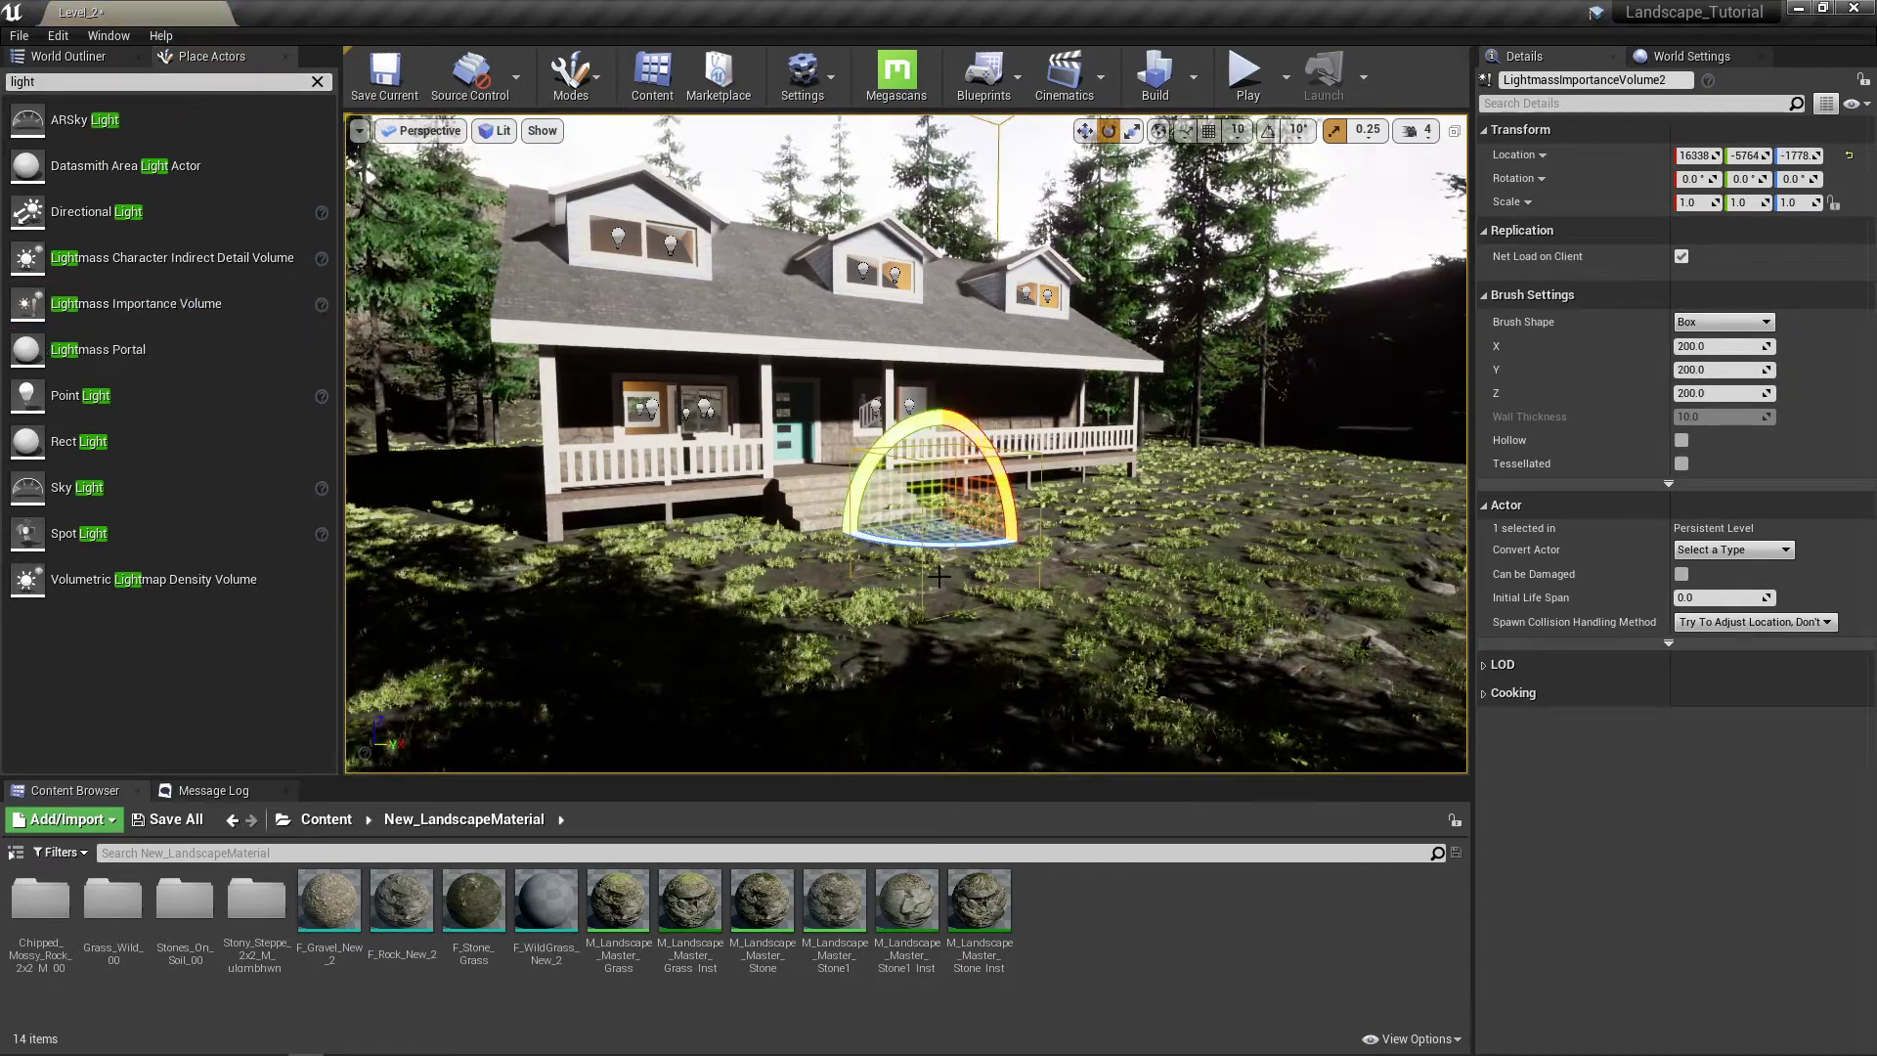
key("r")
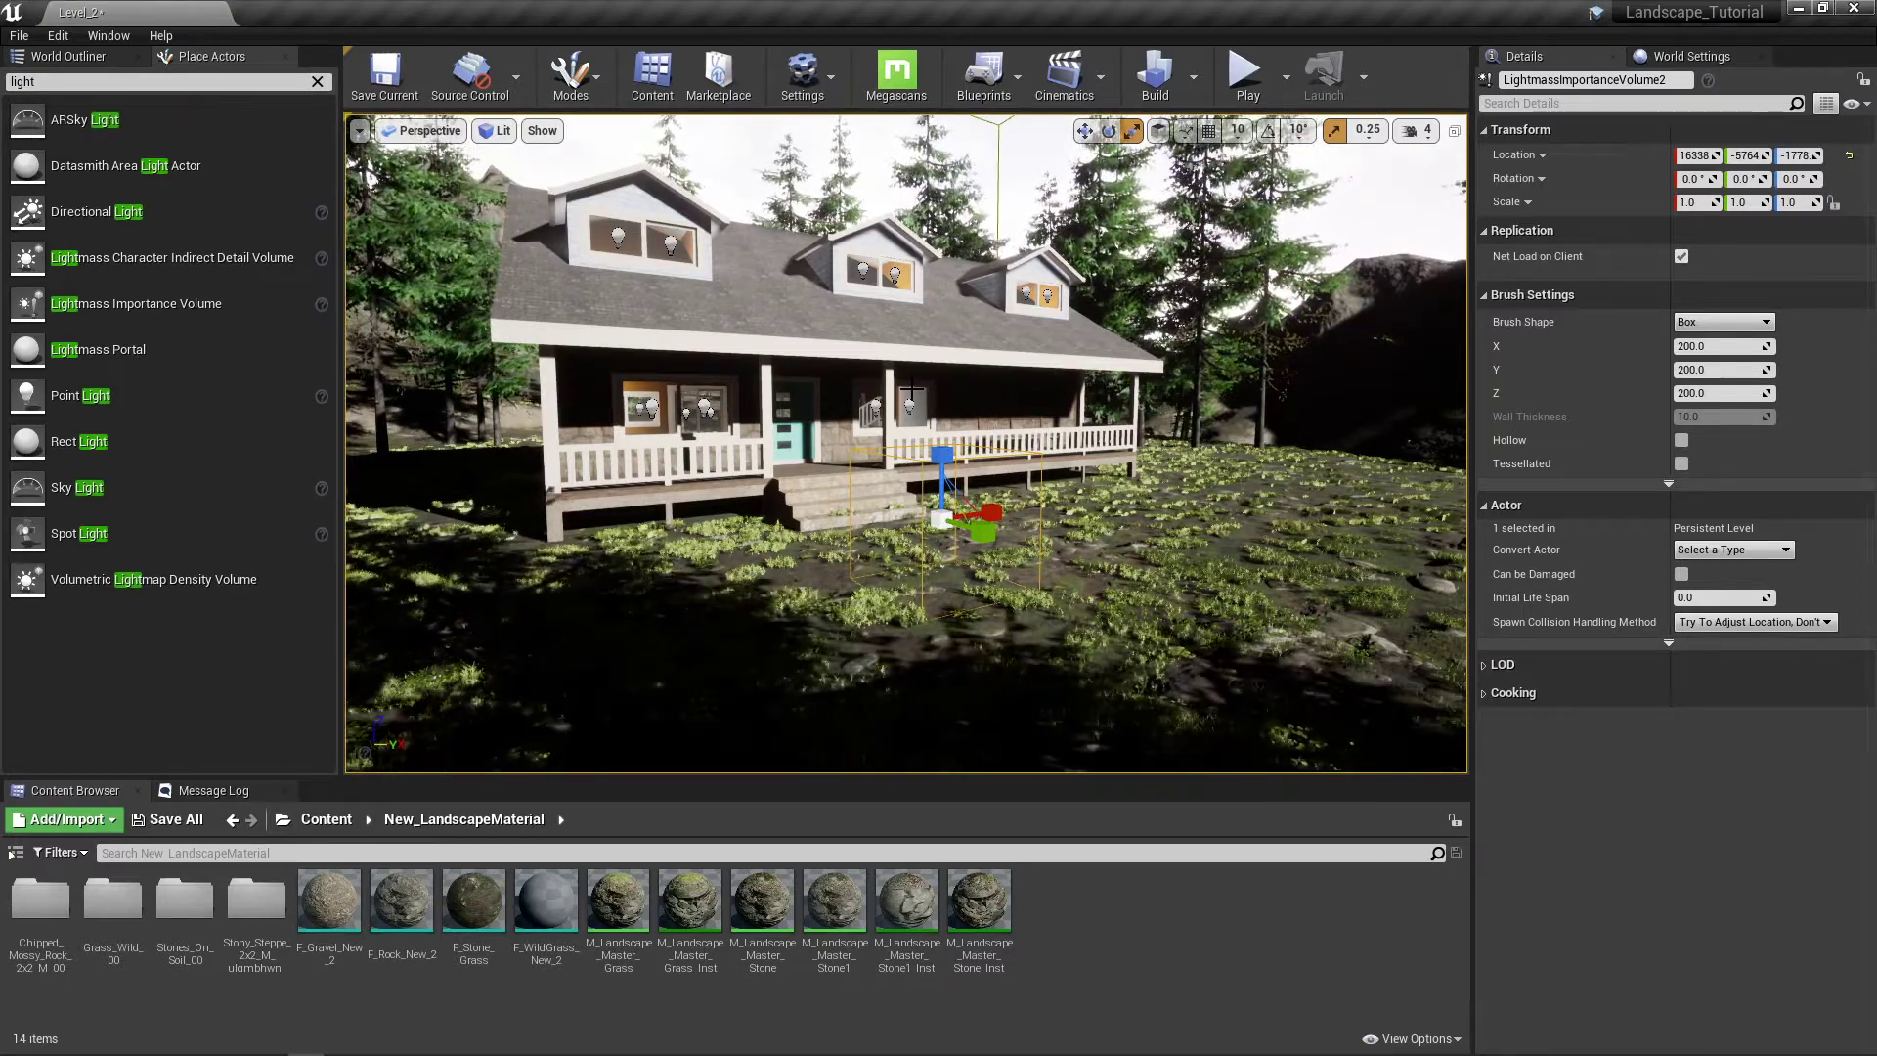
key("Escape")
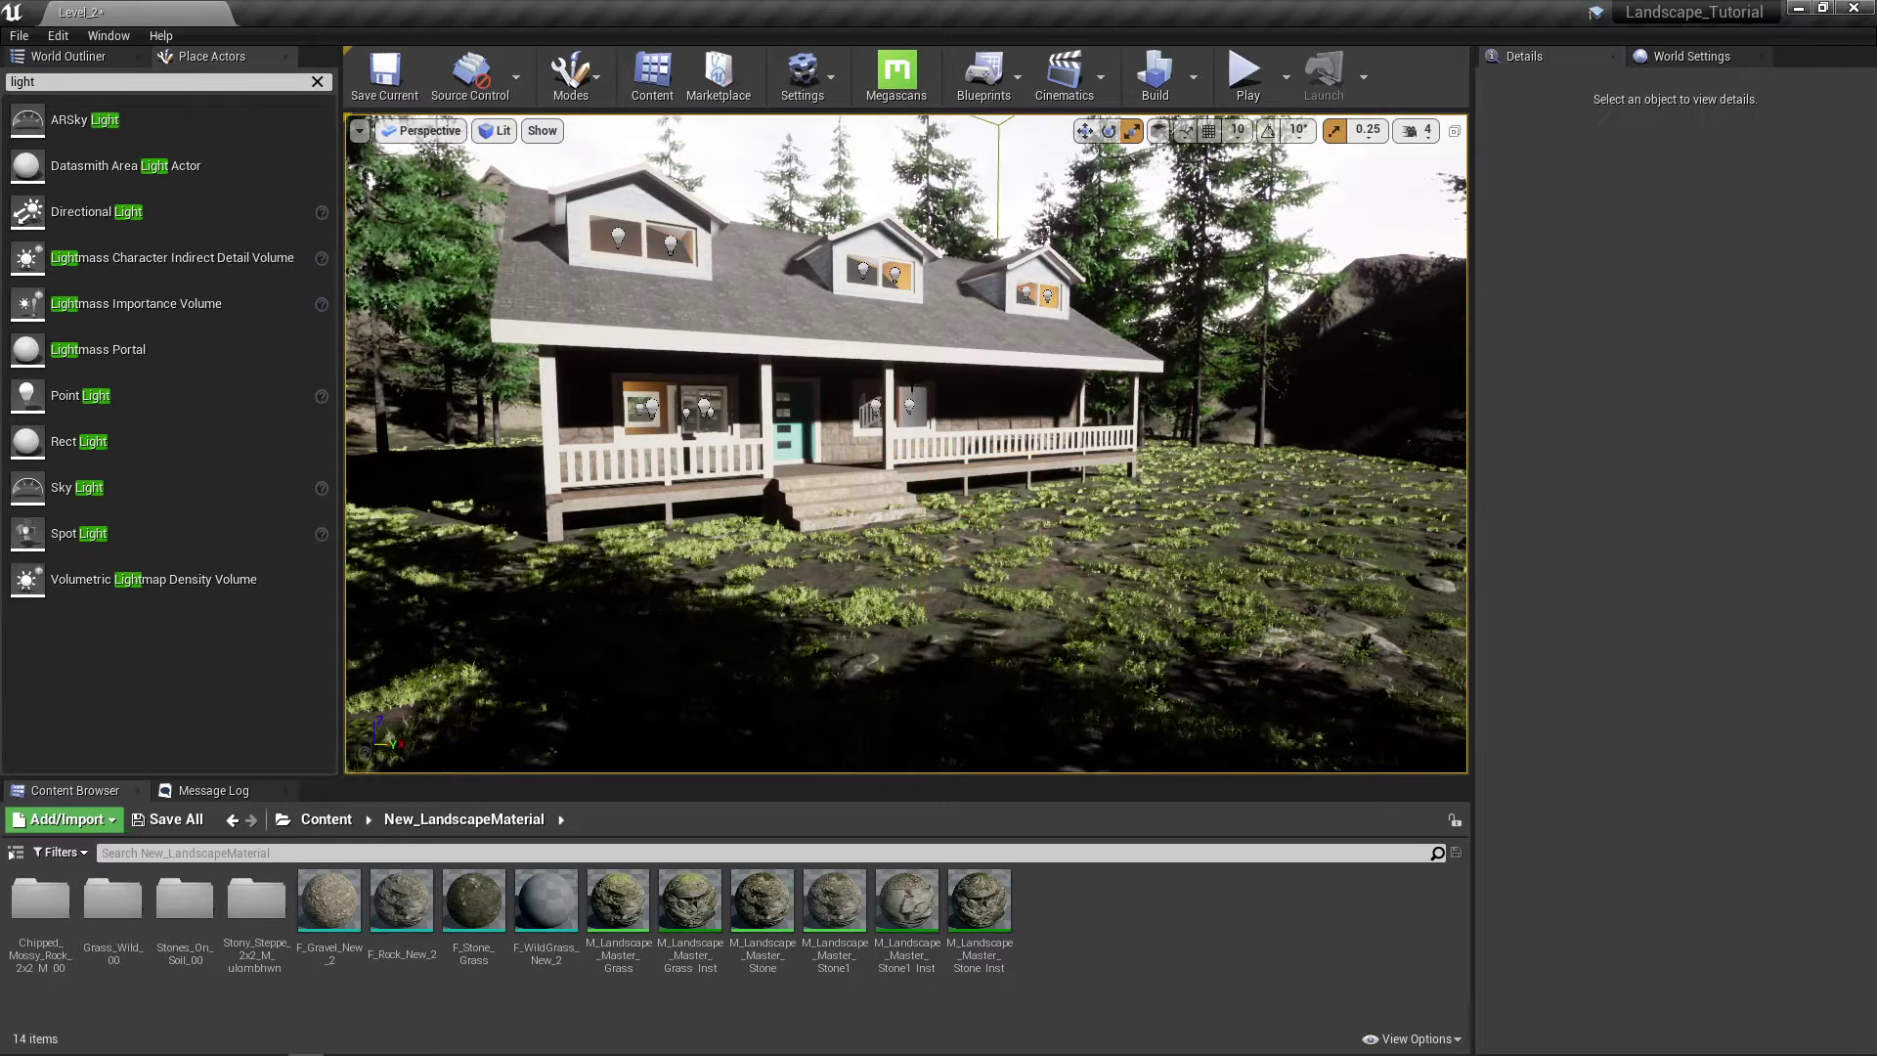
Step: Select the Sky Sphere and review its override settings, such as Sun Height and the sky colors, against the house view
right_click_drag(882, 280, 881, 281)
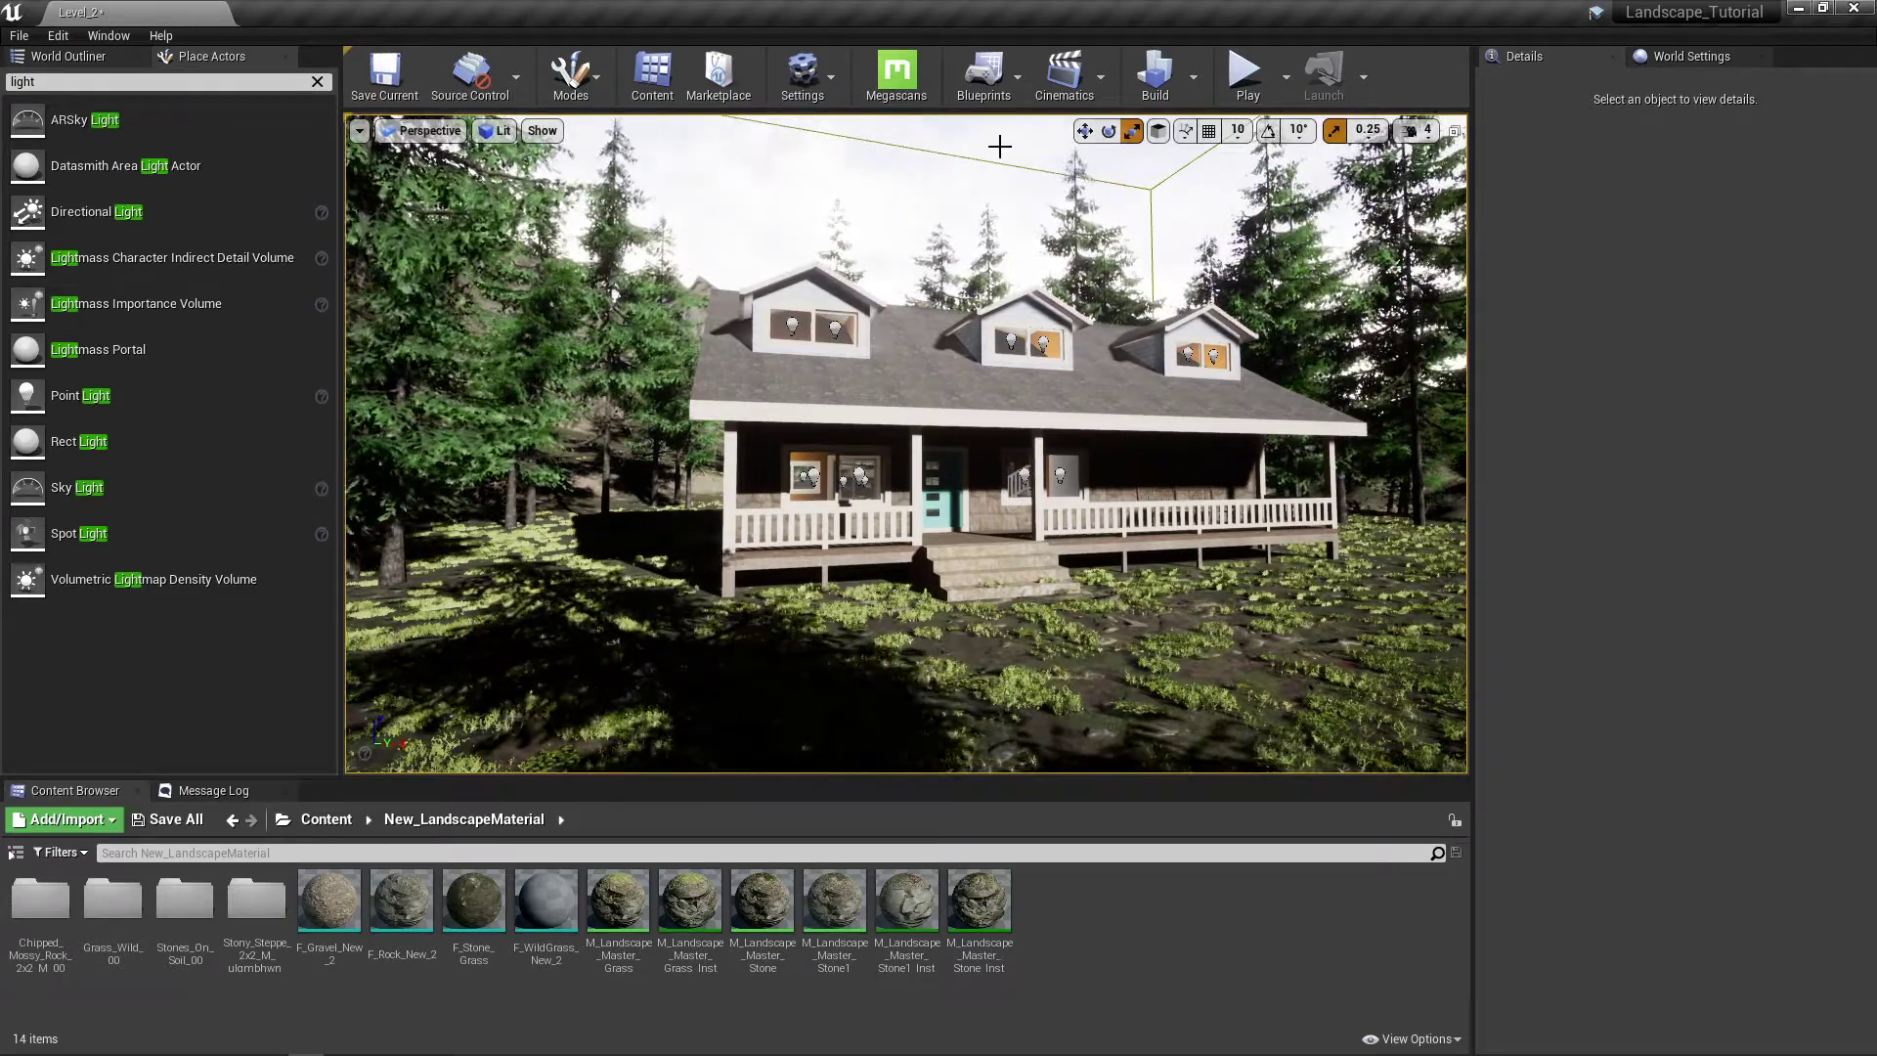
left_click(107, 56)
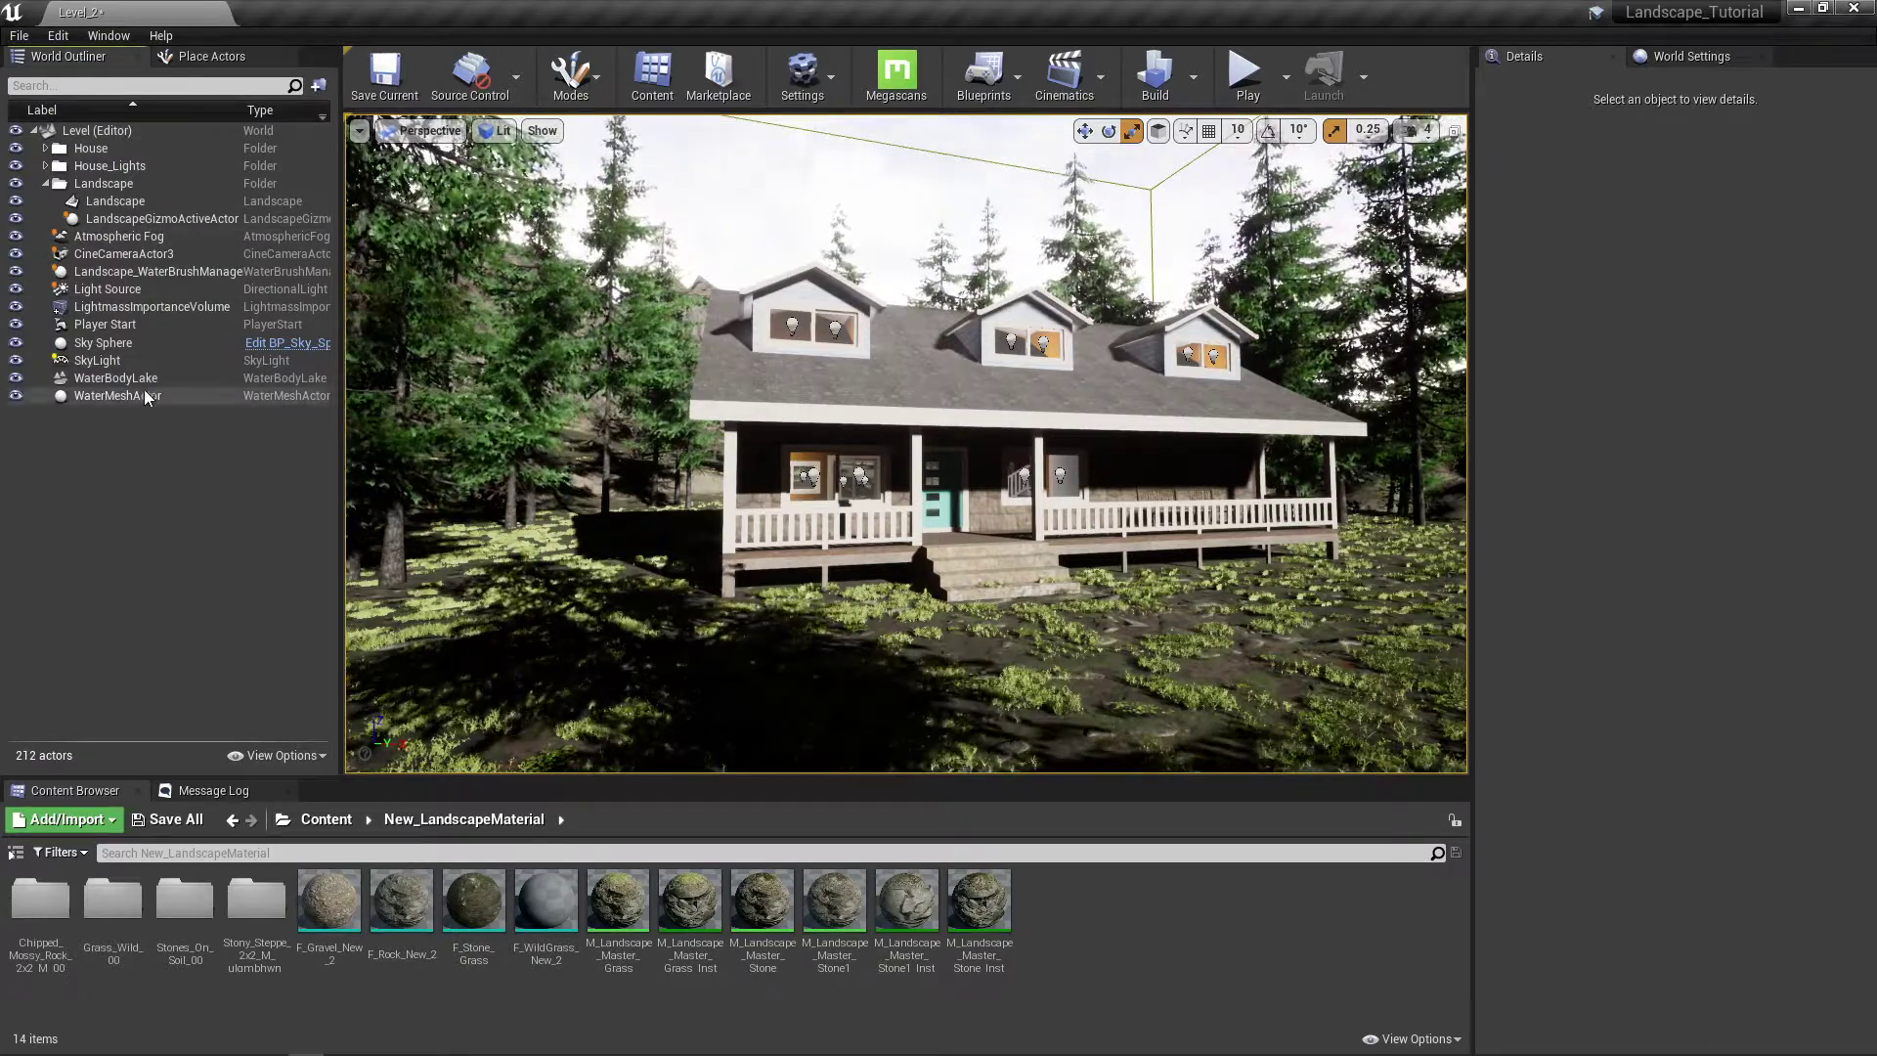
left_click(117, 342)
scroll(1734, 387, "down", 4)
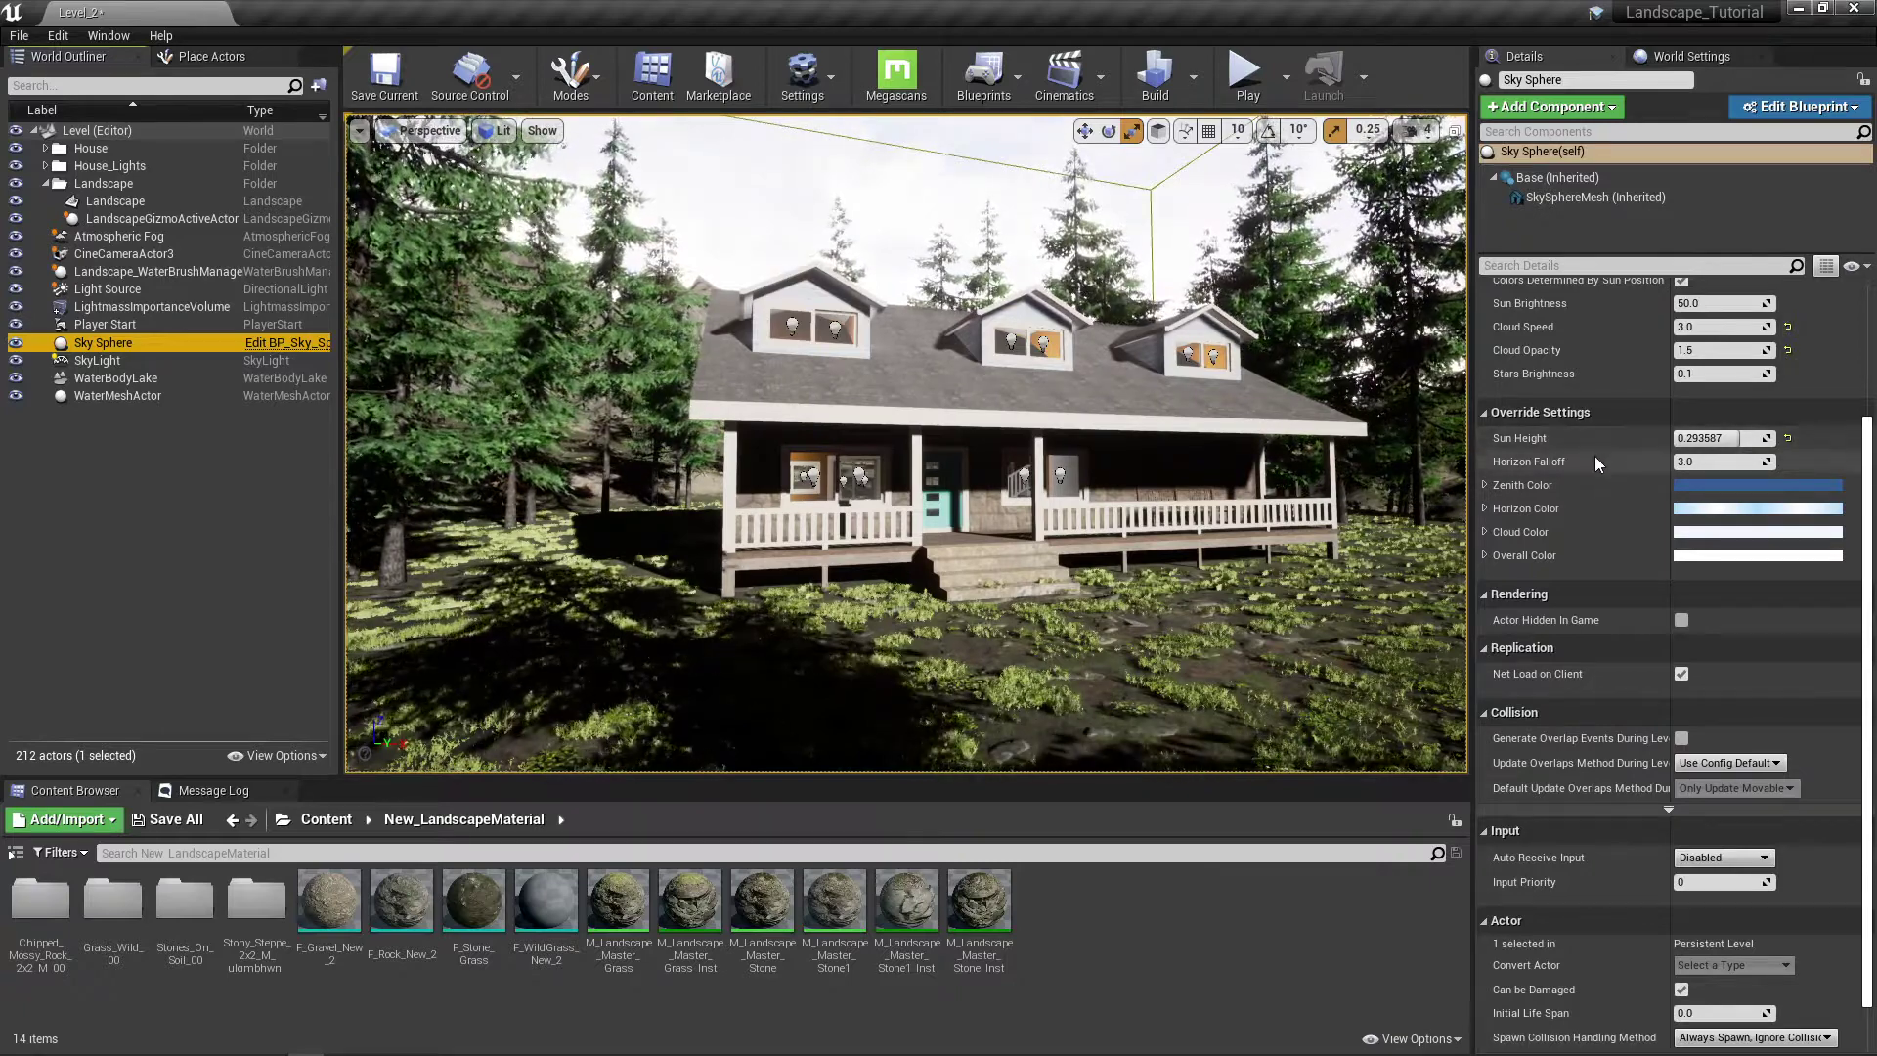
scroll(1593, 453, "down", 2)
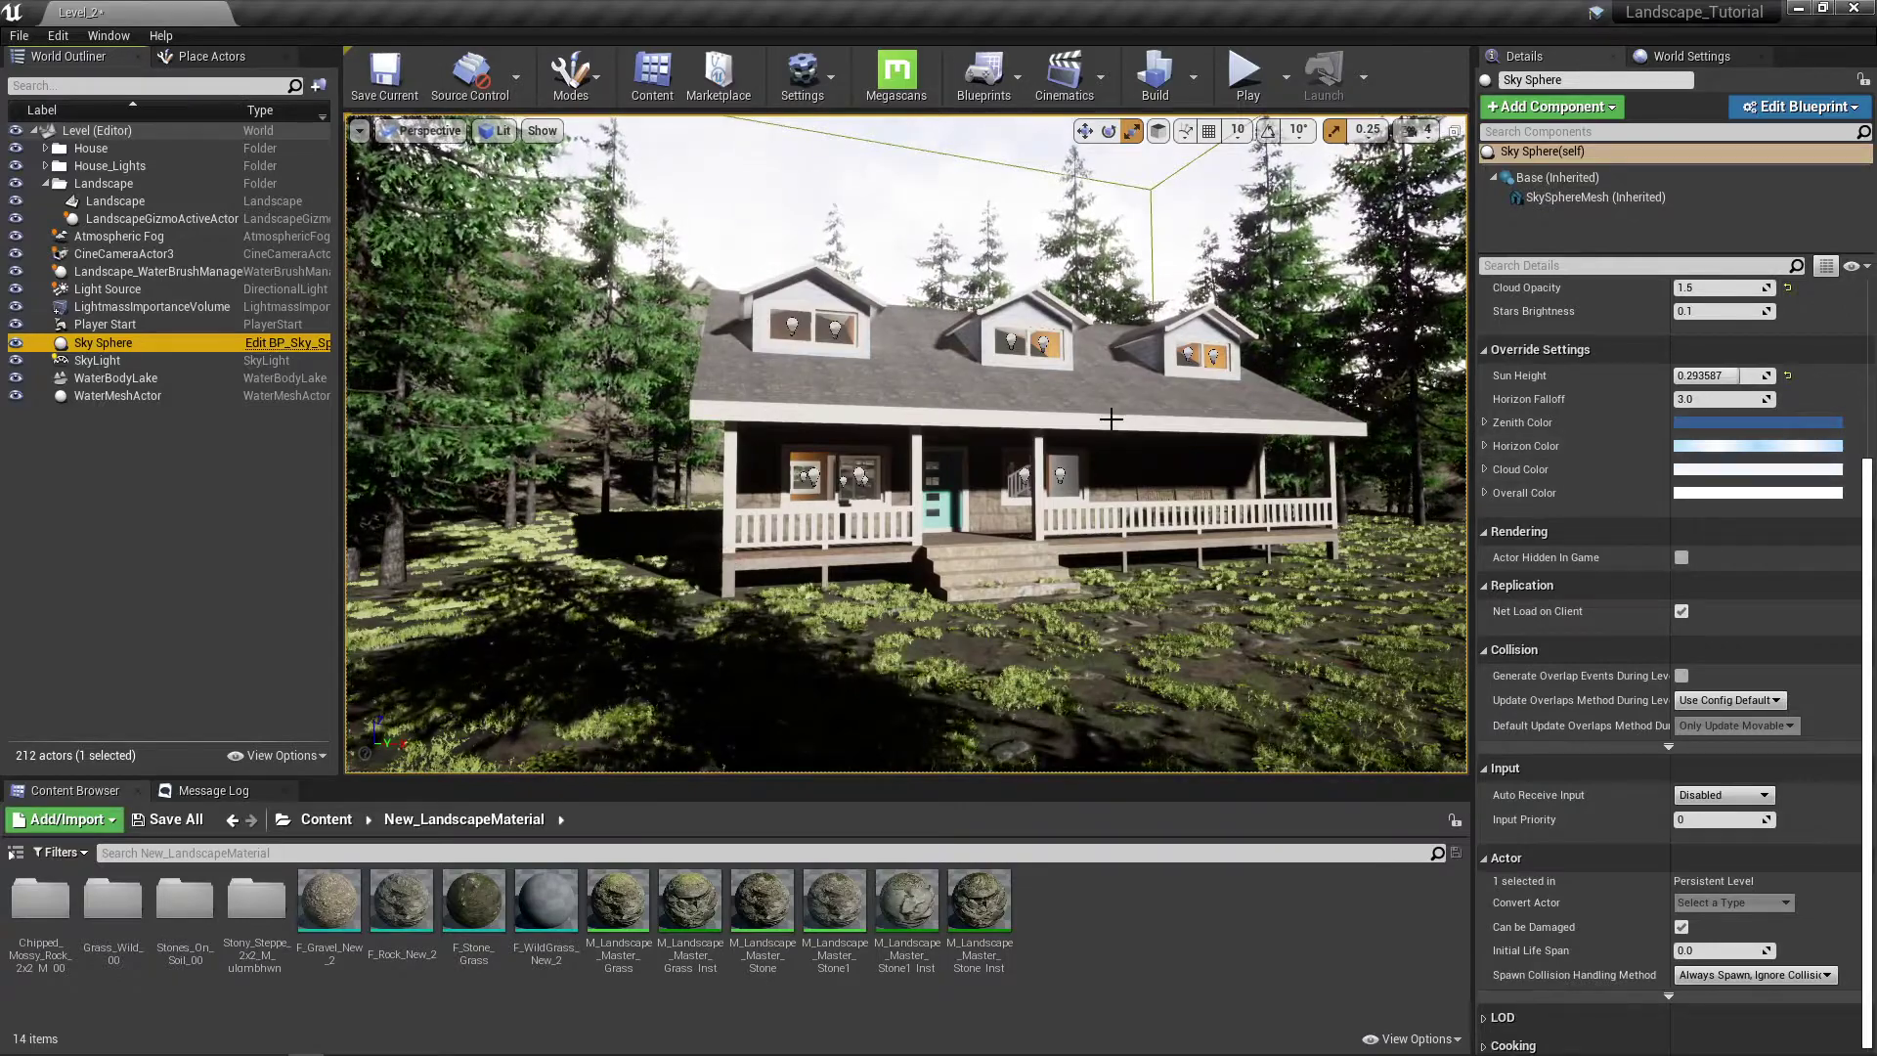
right_click_drag(1063, 418, 1183, 412)
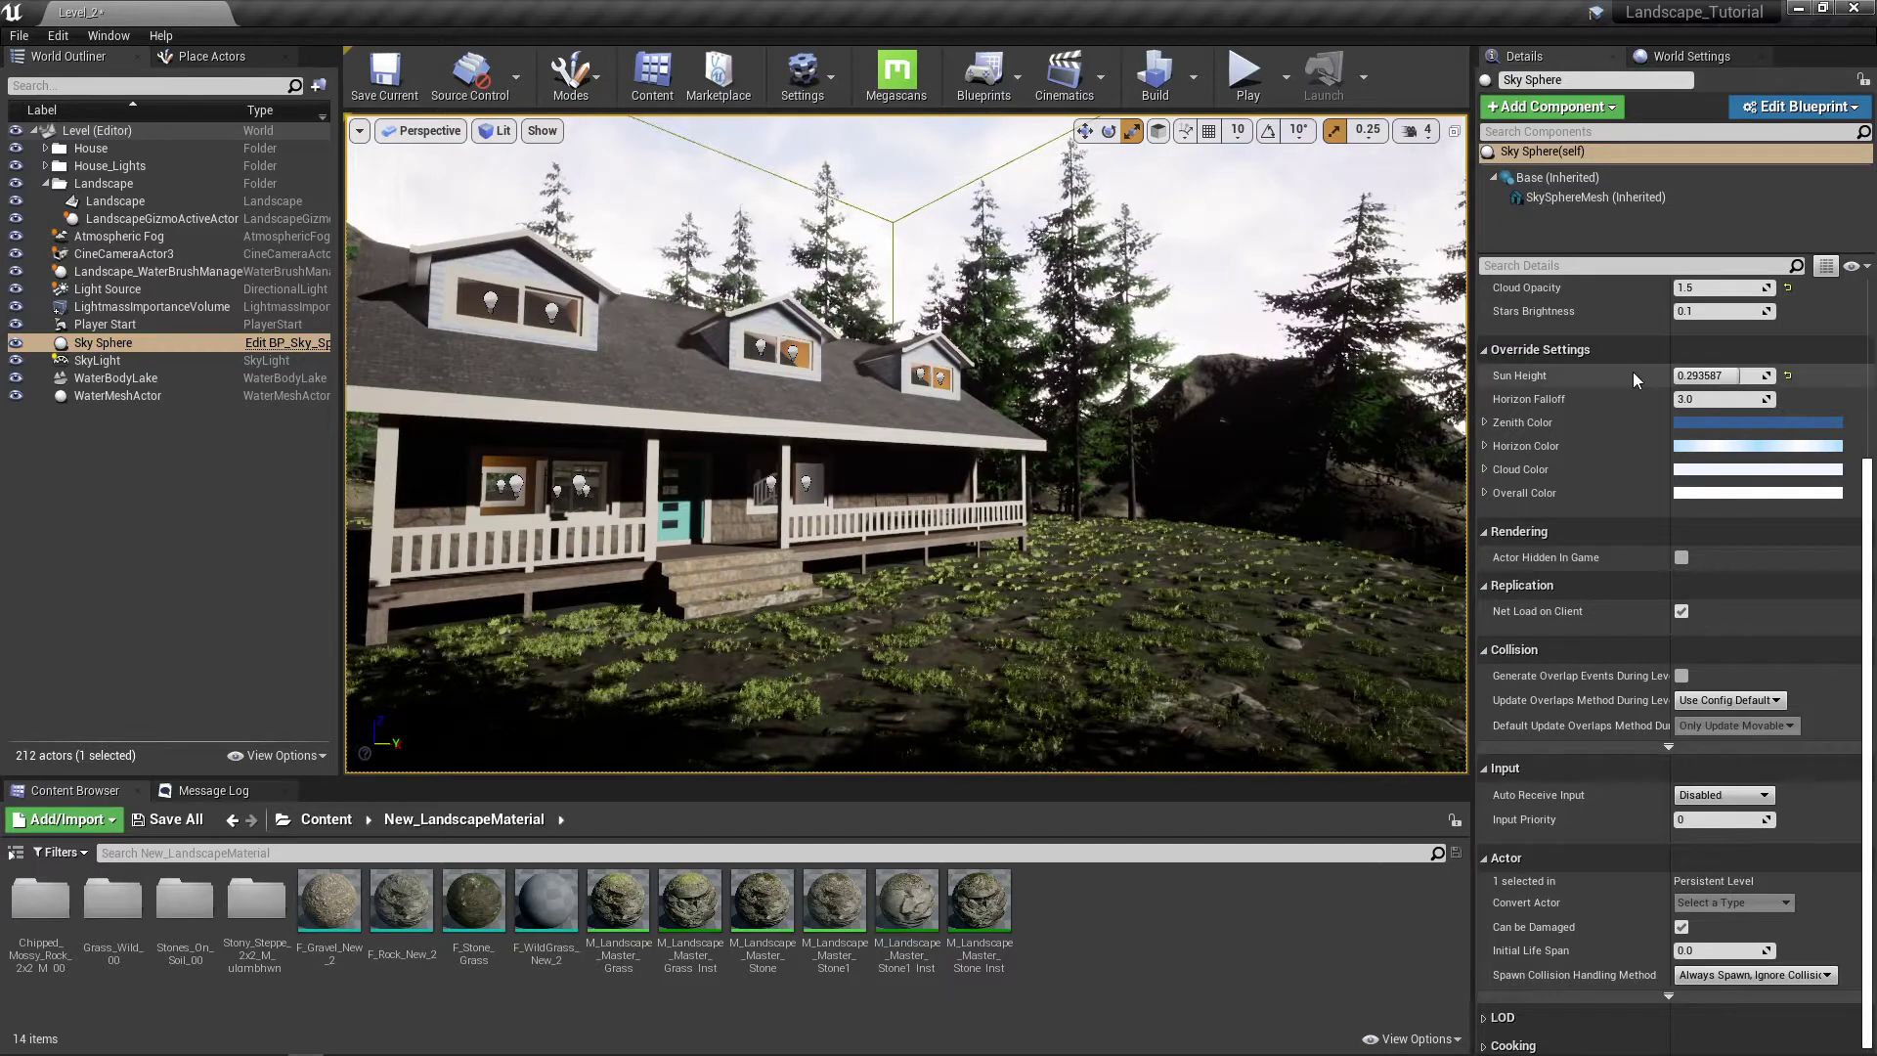
scroll(1531, 442, "down", 1)
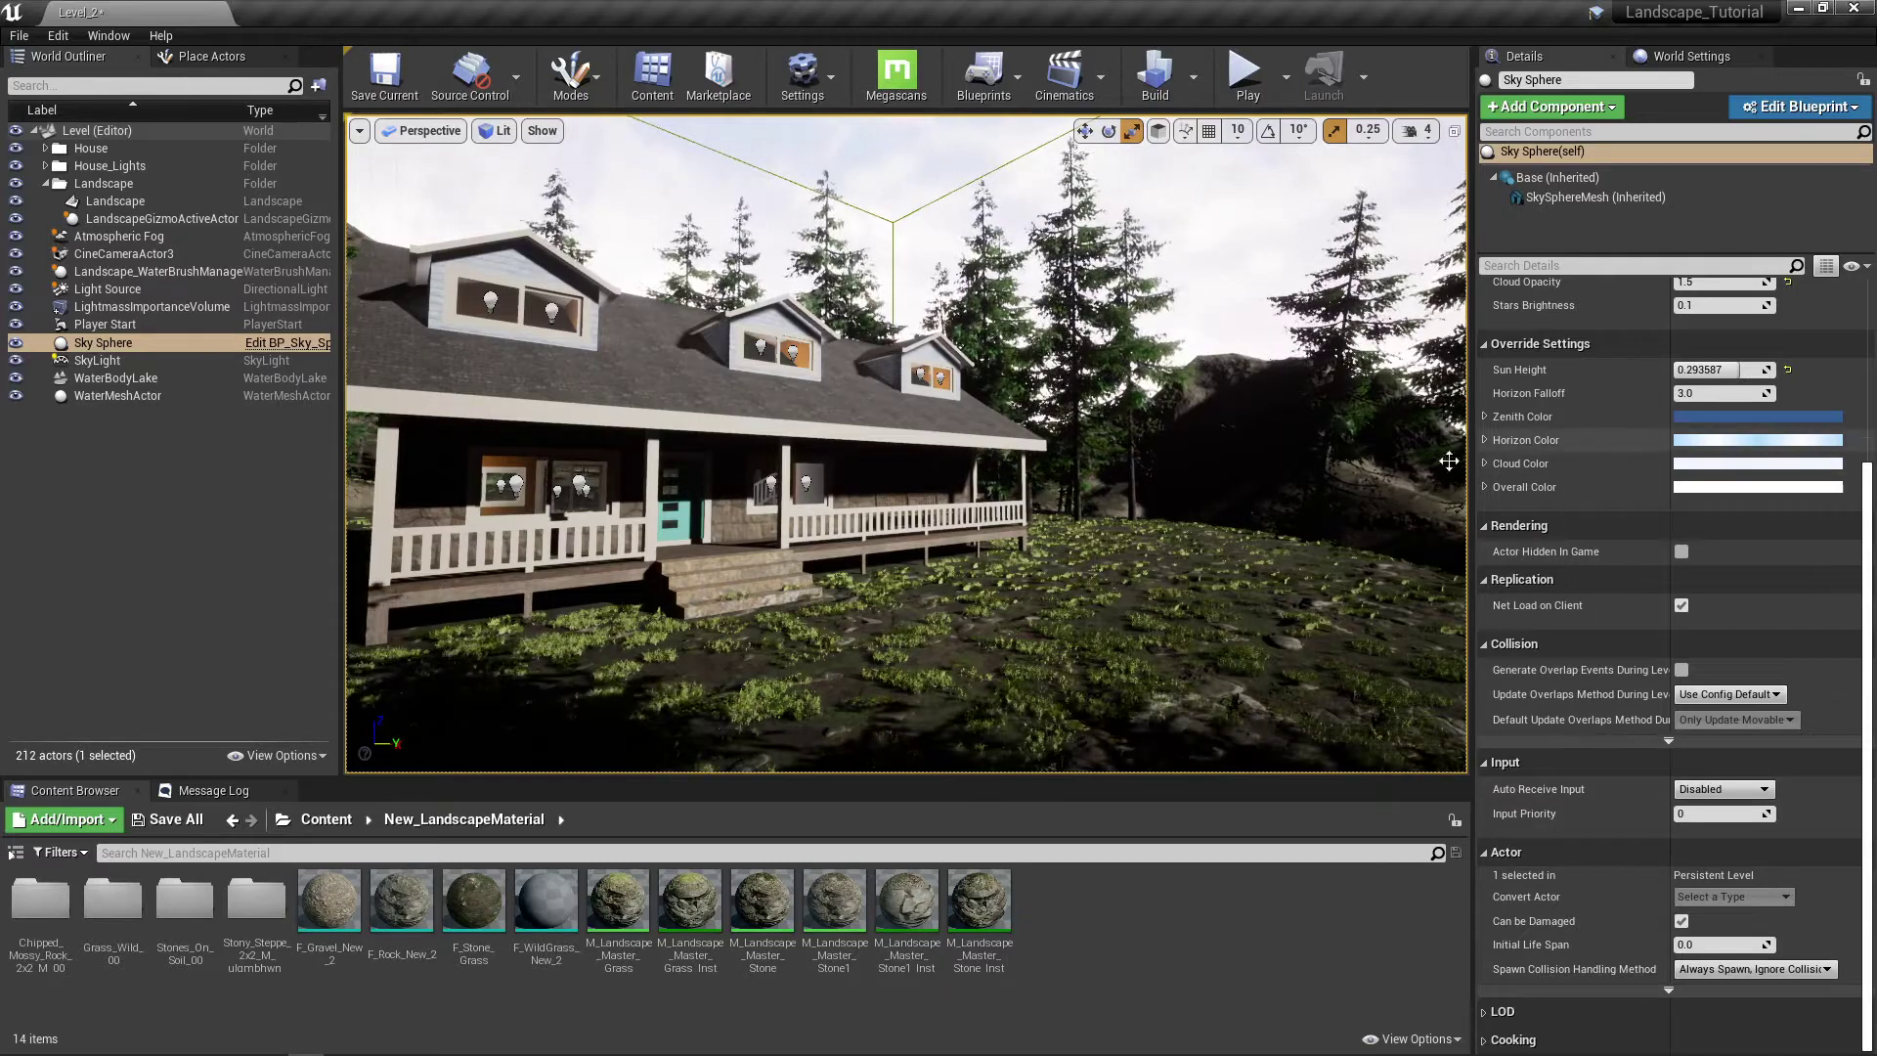
right_click_drag(798, 504, 723, 499)
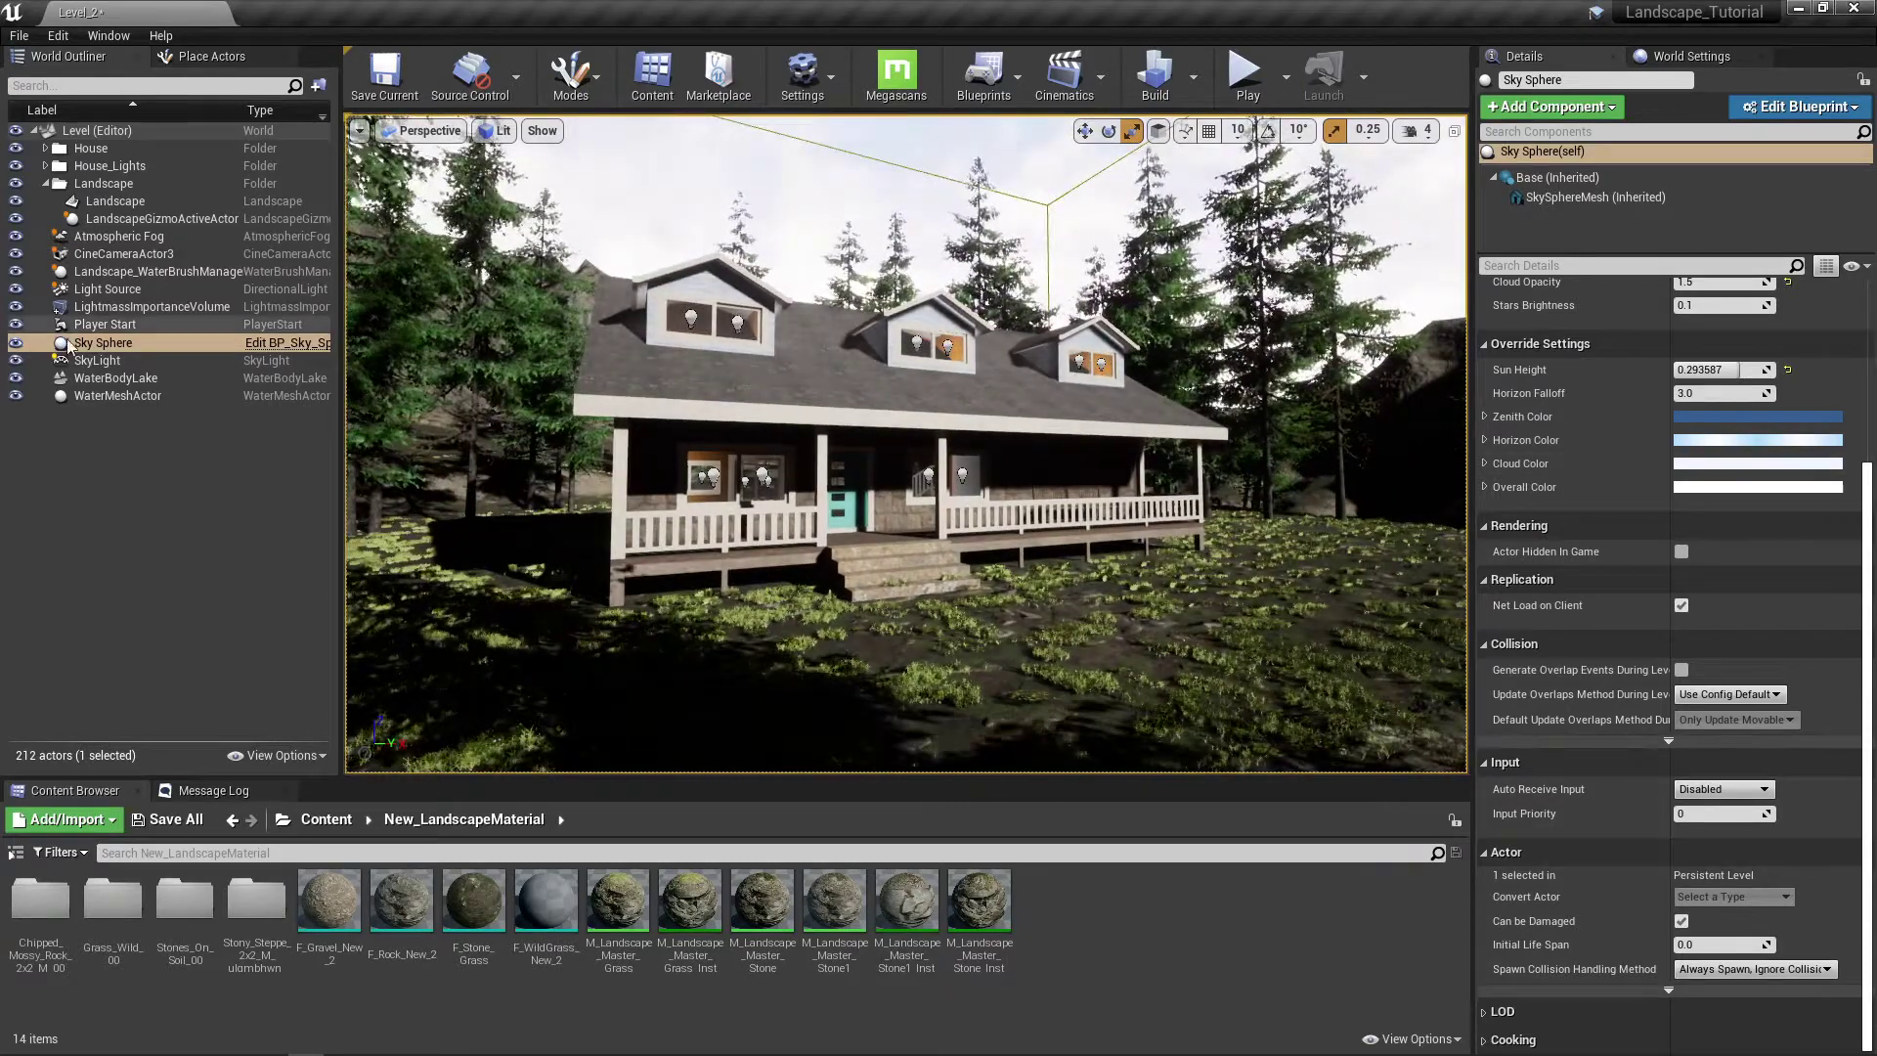
Step: Switch the SkyLight's Real Time Capture off and back on to compare the scene, and review its other light settings
left_click(97, 360)
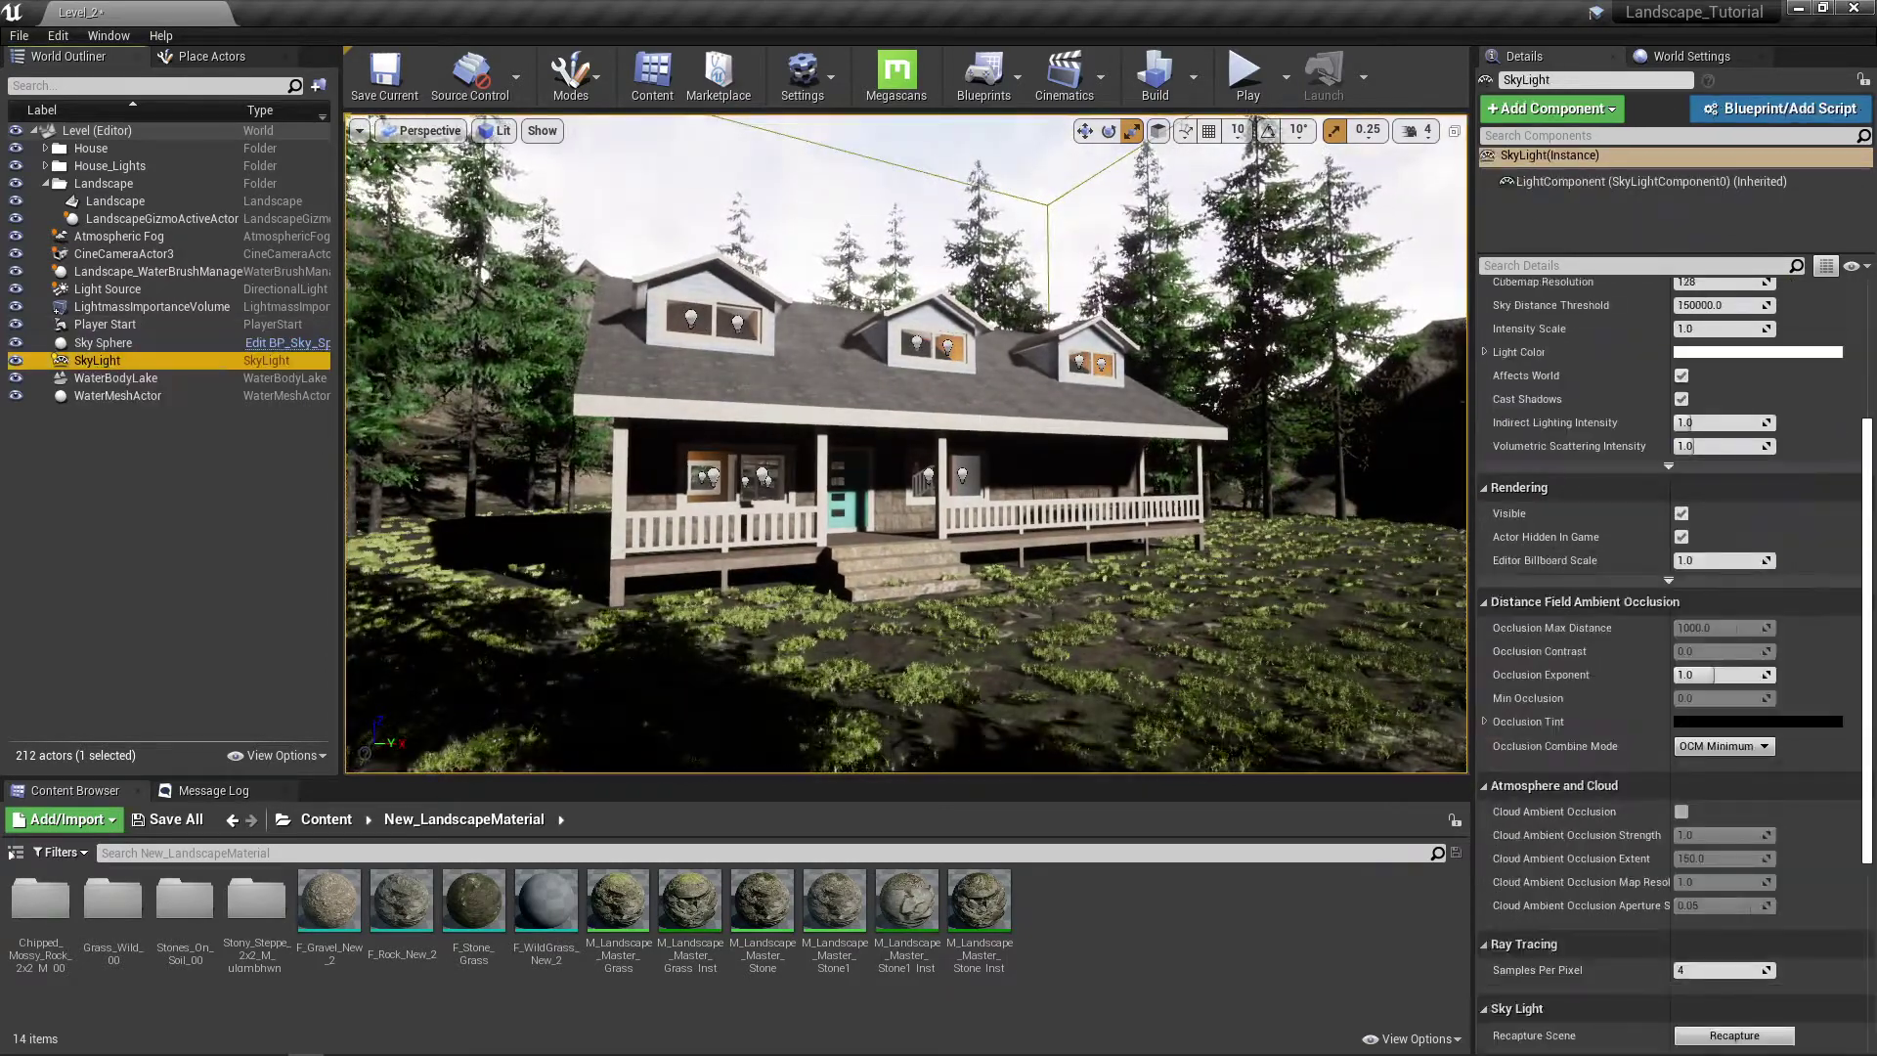
scroll(1551, 473, "up", 5)
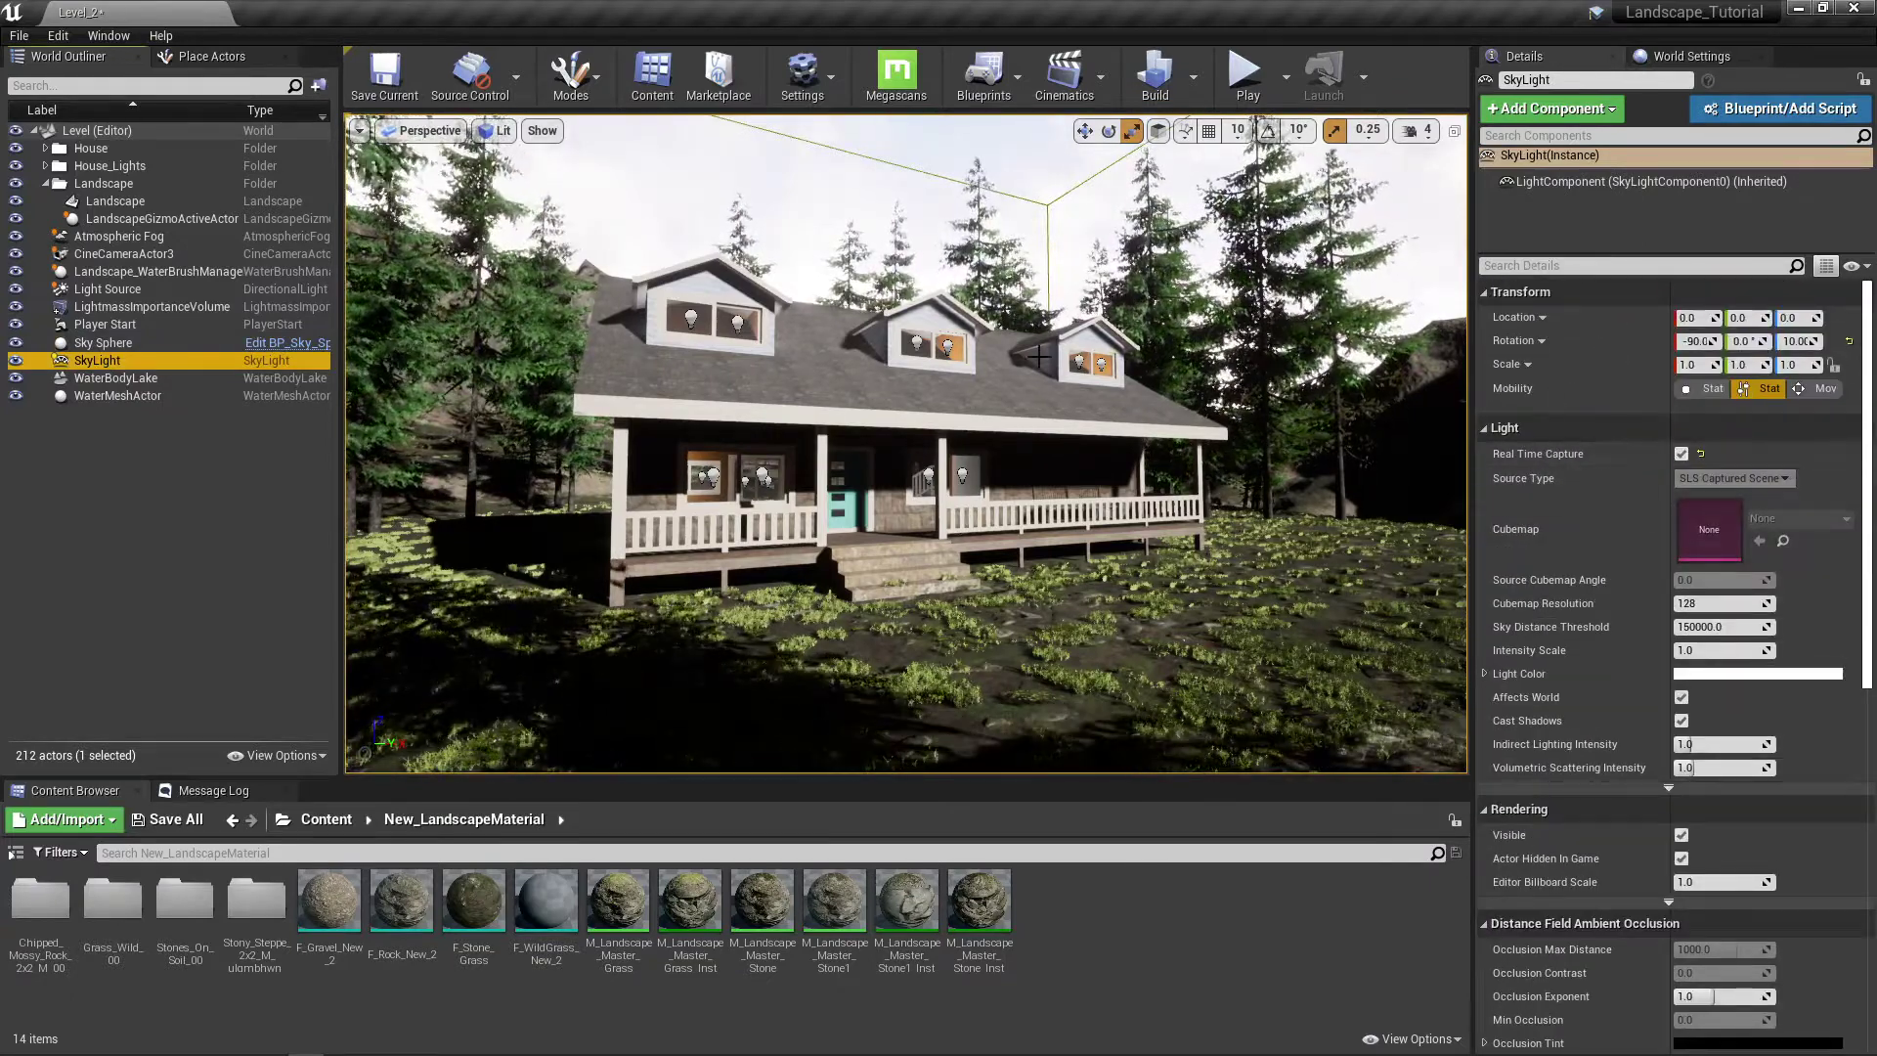
left_click(1681, 455)
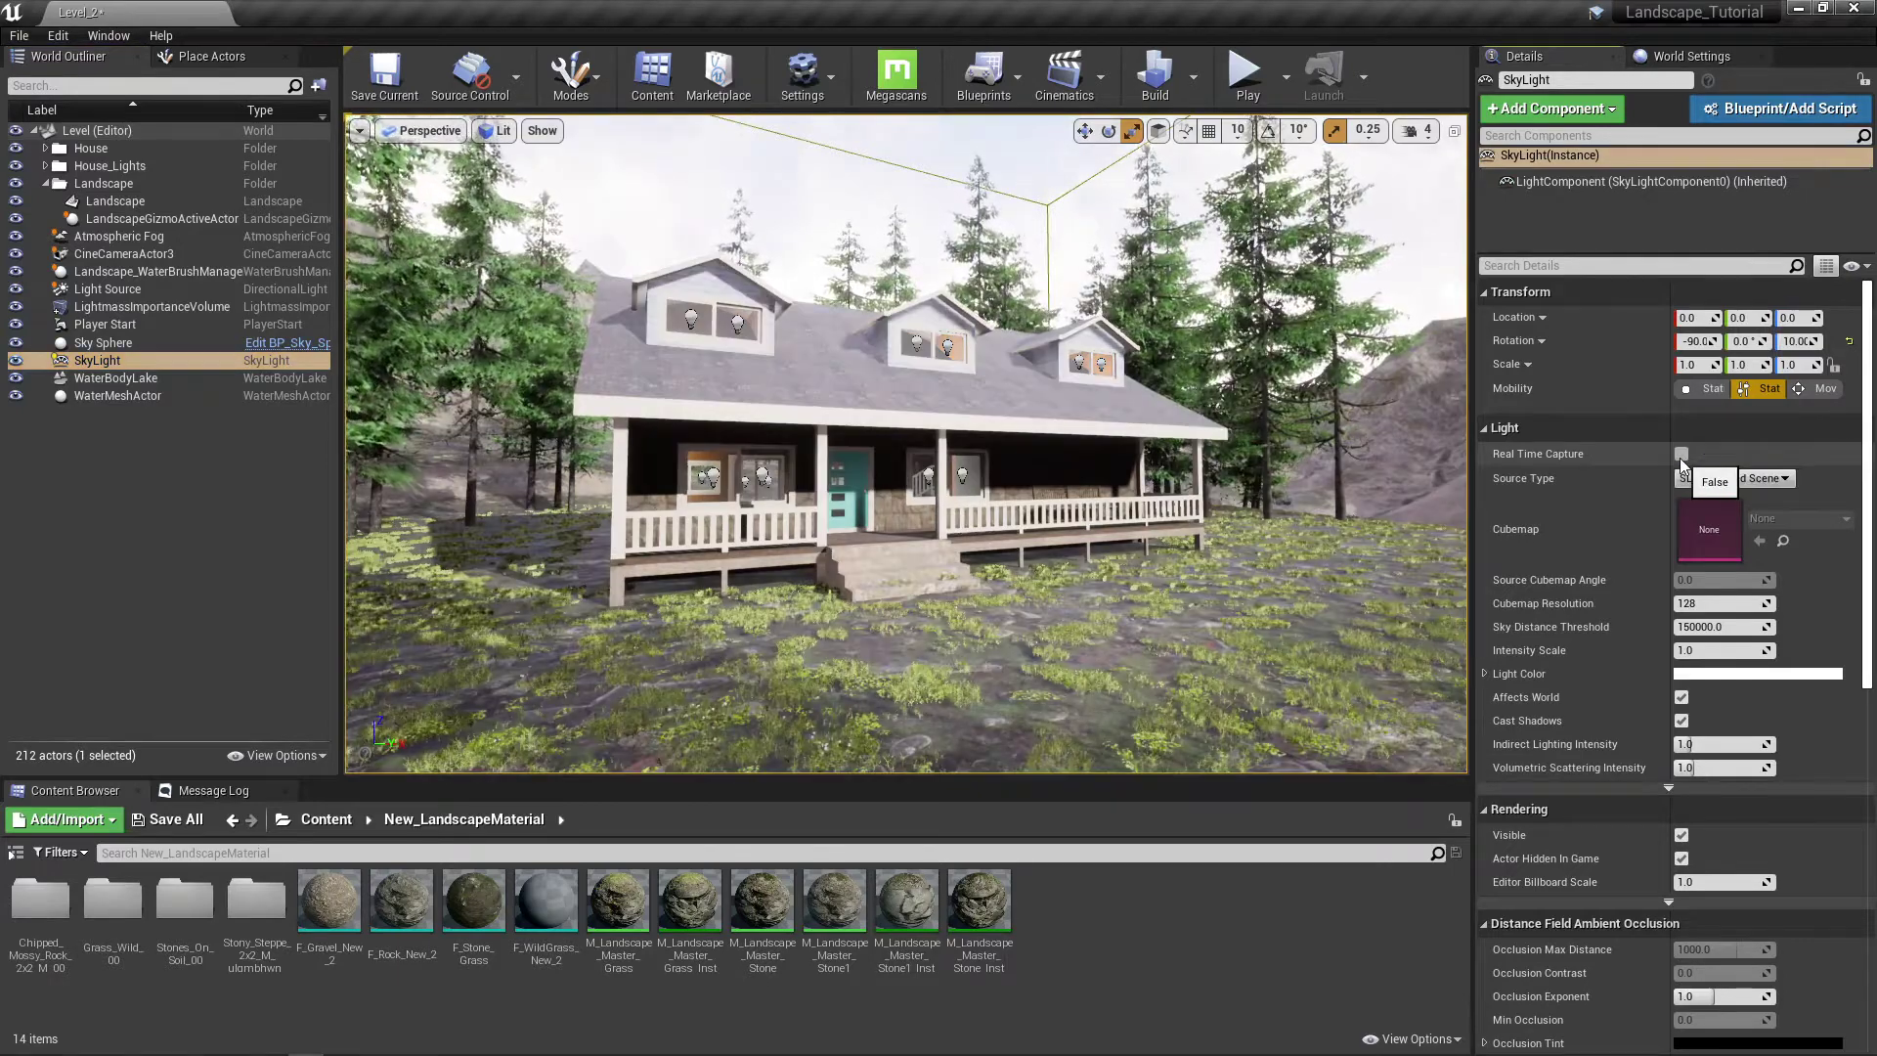
left_click(1680, 455)
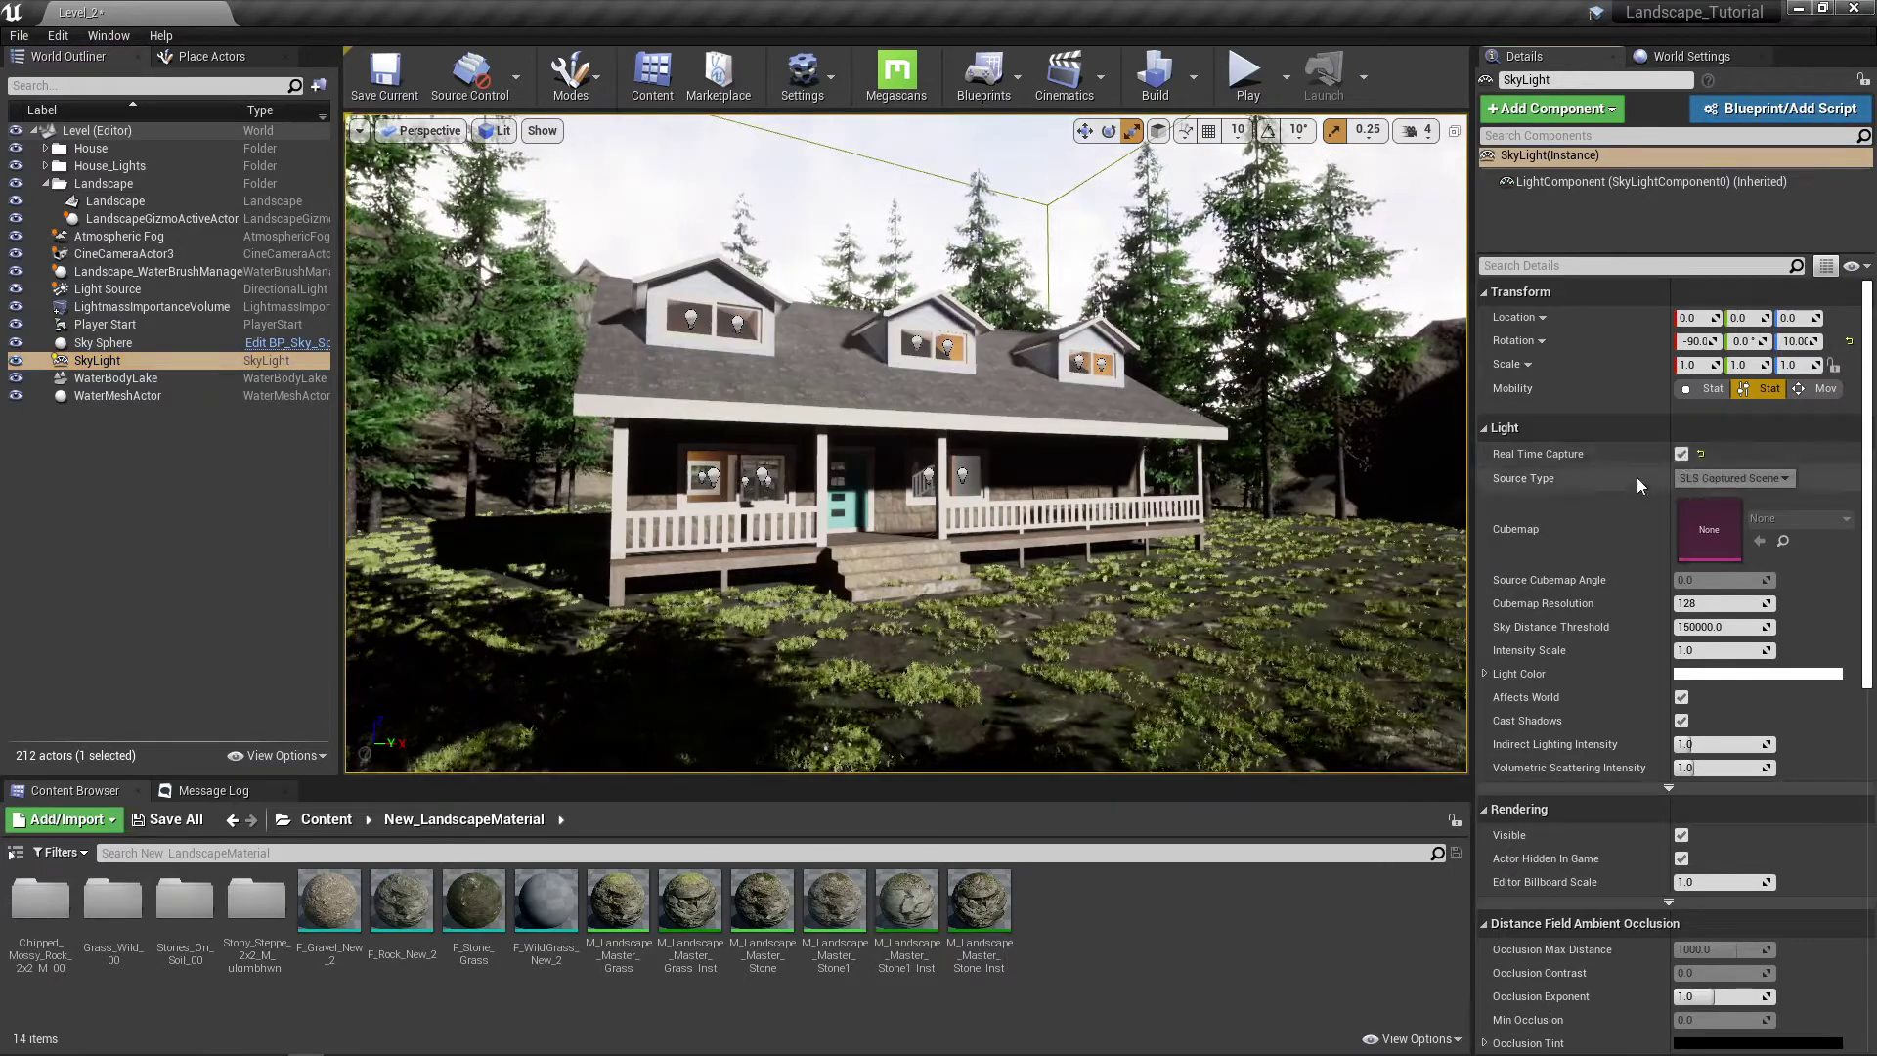
scroll(1551, 555, "down", 3)
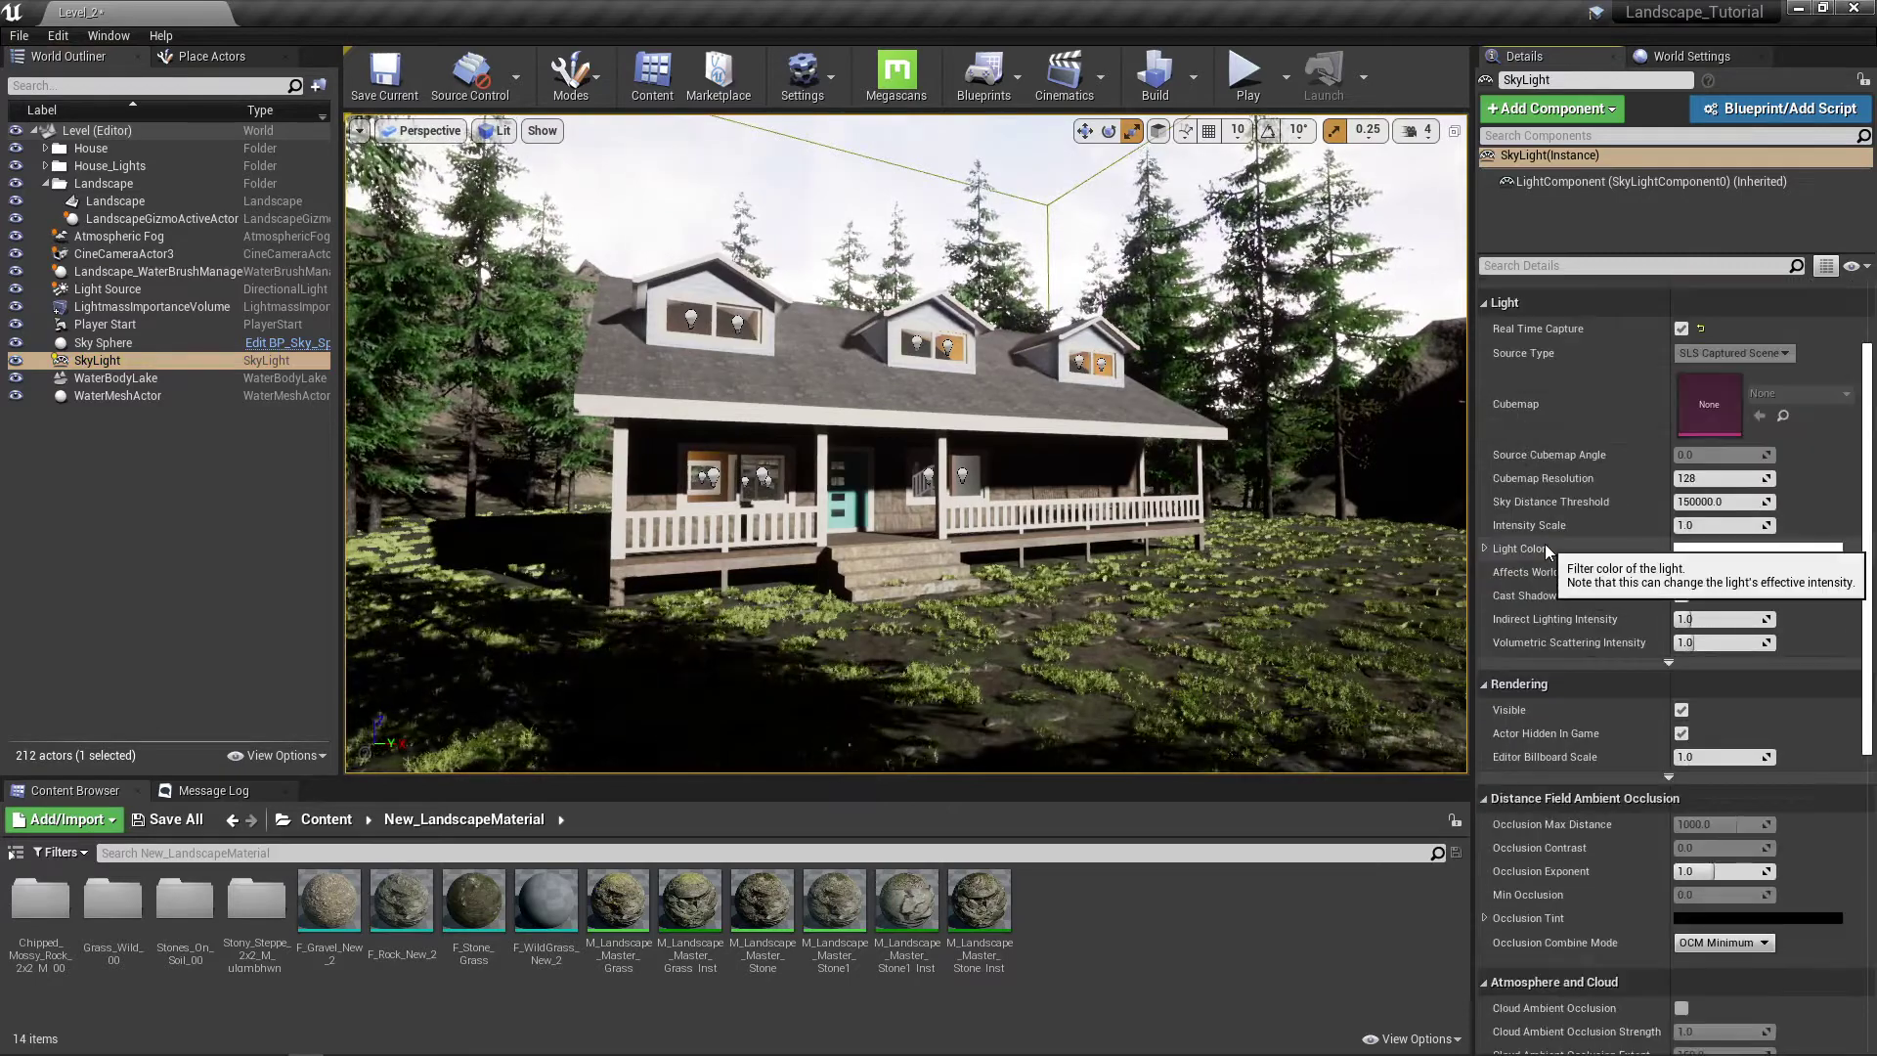
scroll(1539, 520, "down", 3)
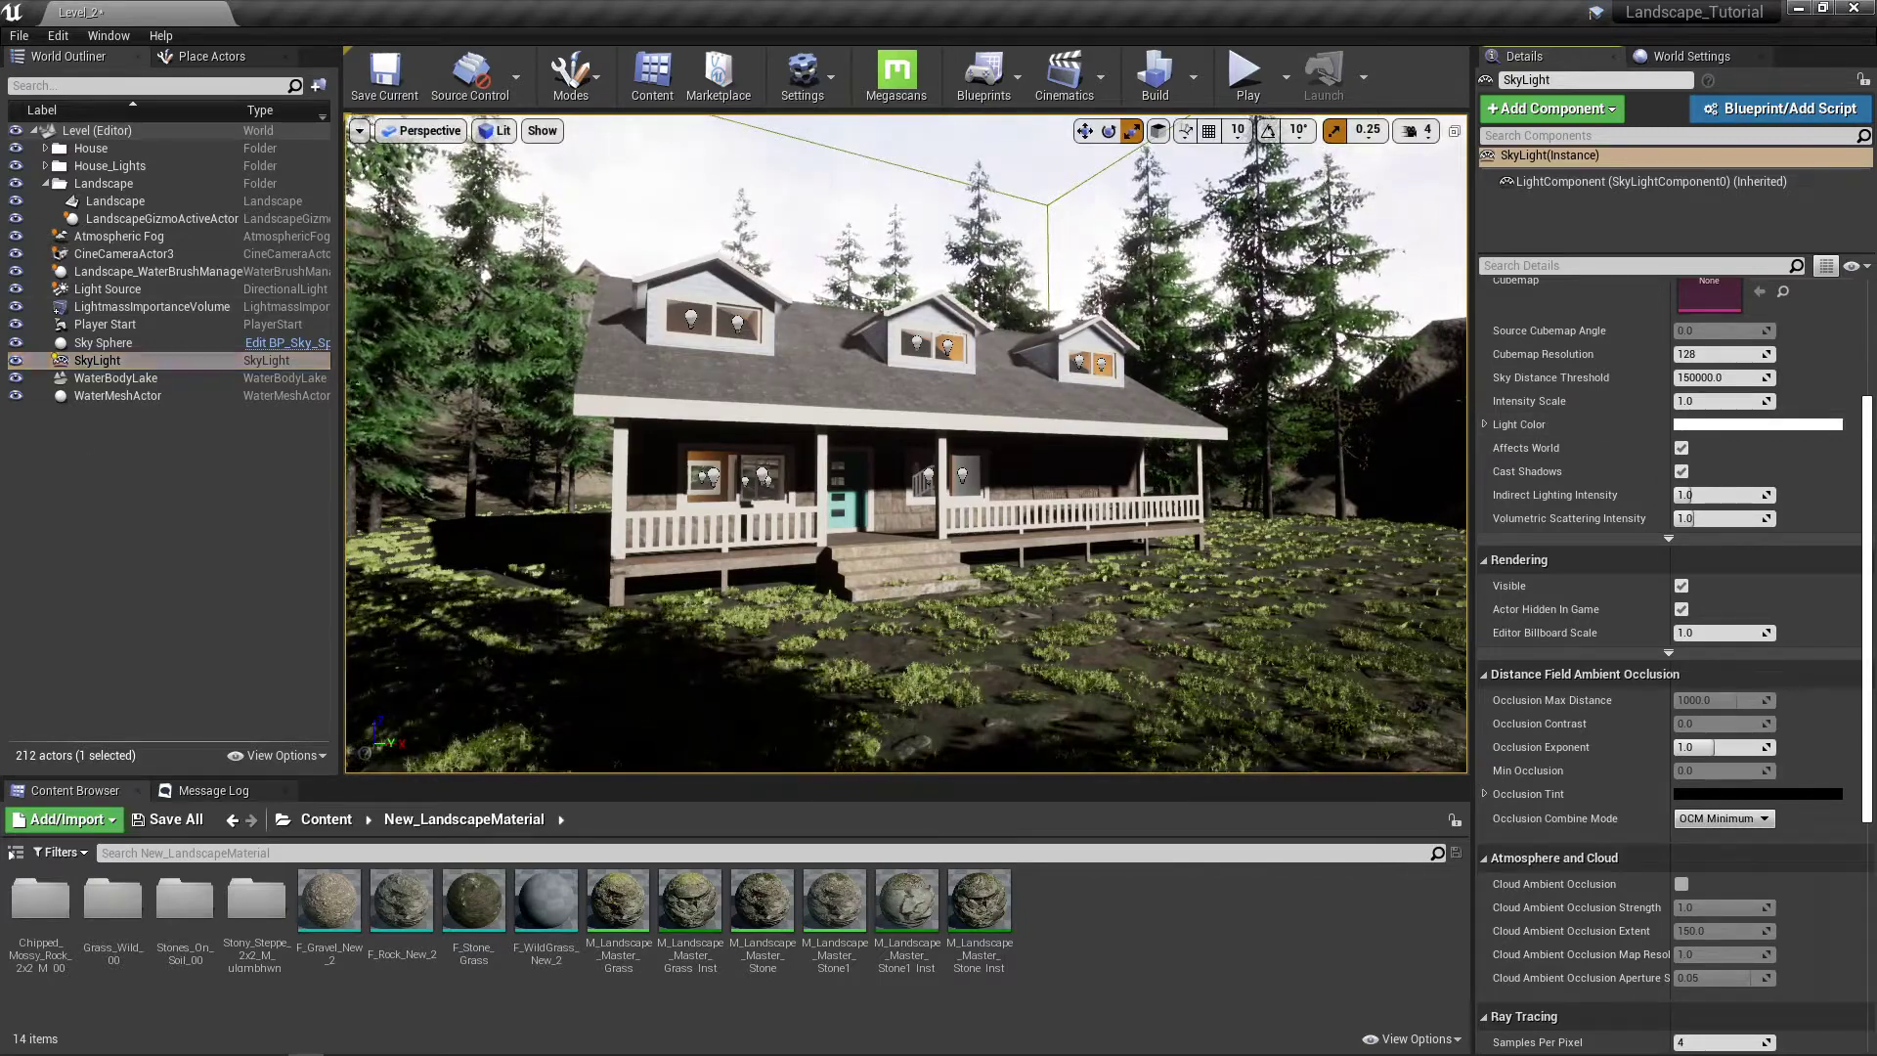
Step: Hide the Light Source and the Sky Sphere to inspect the sky and house with the SkyLight still visible
left_click(16, 288)
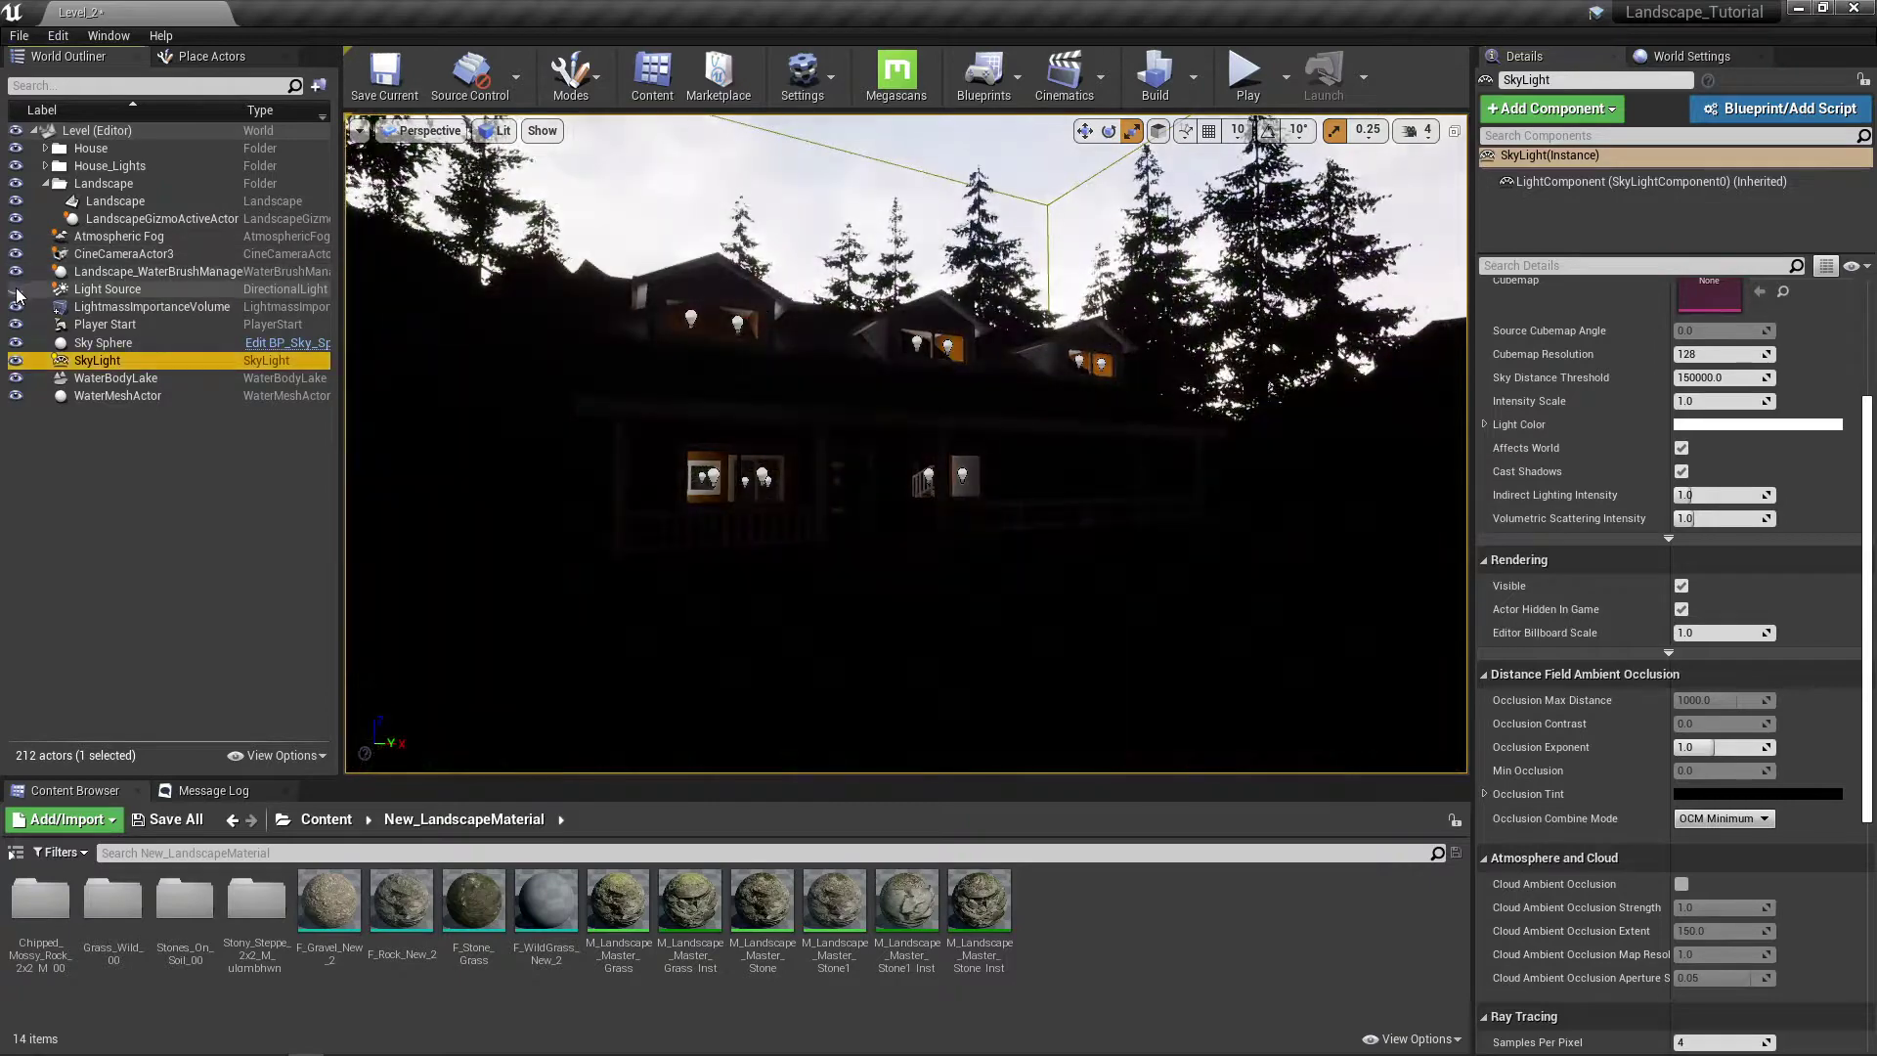
left_click(15, 342)
right_click_drag(685, 372, 328, 305)
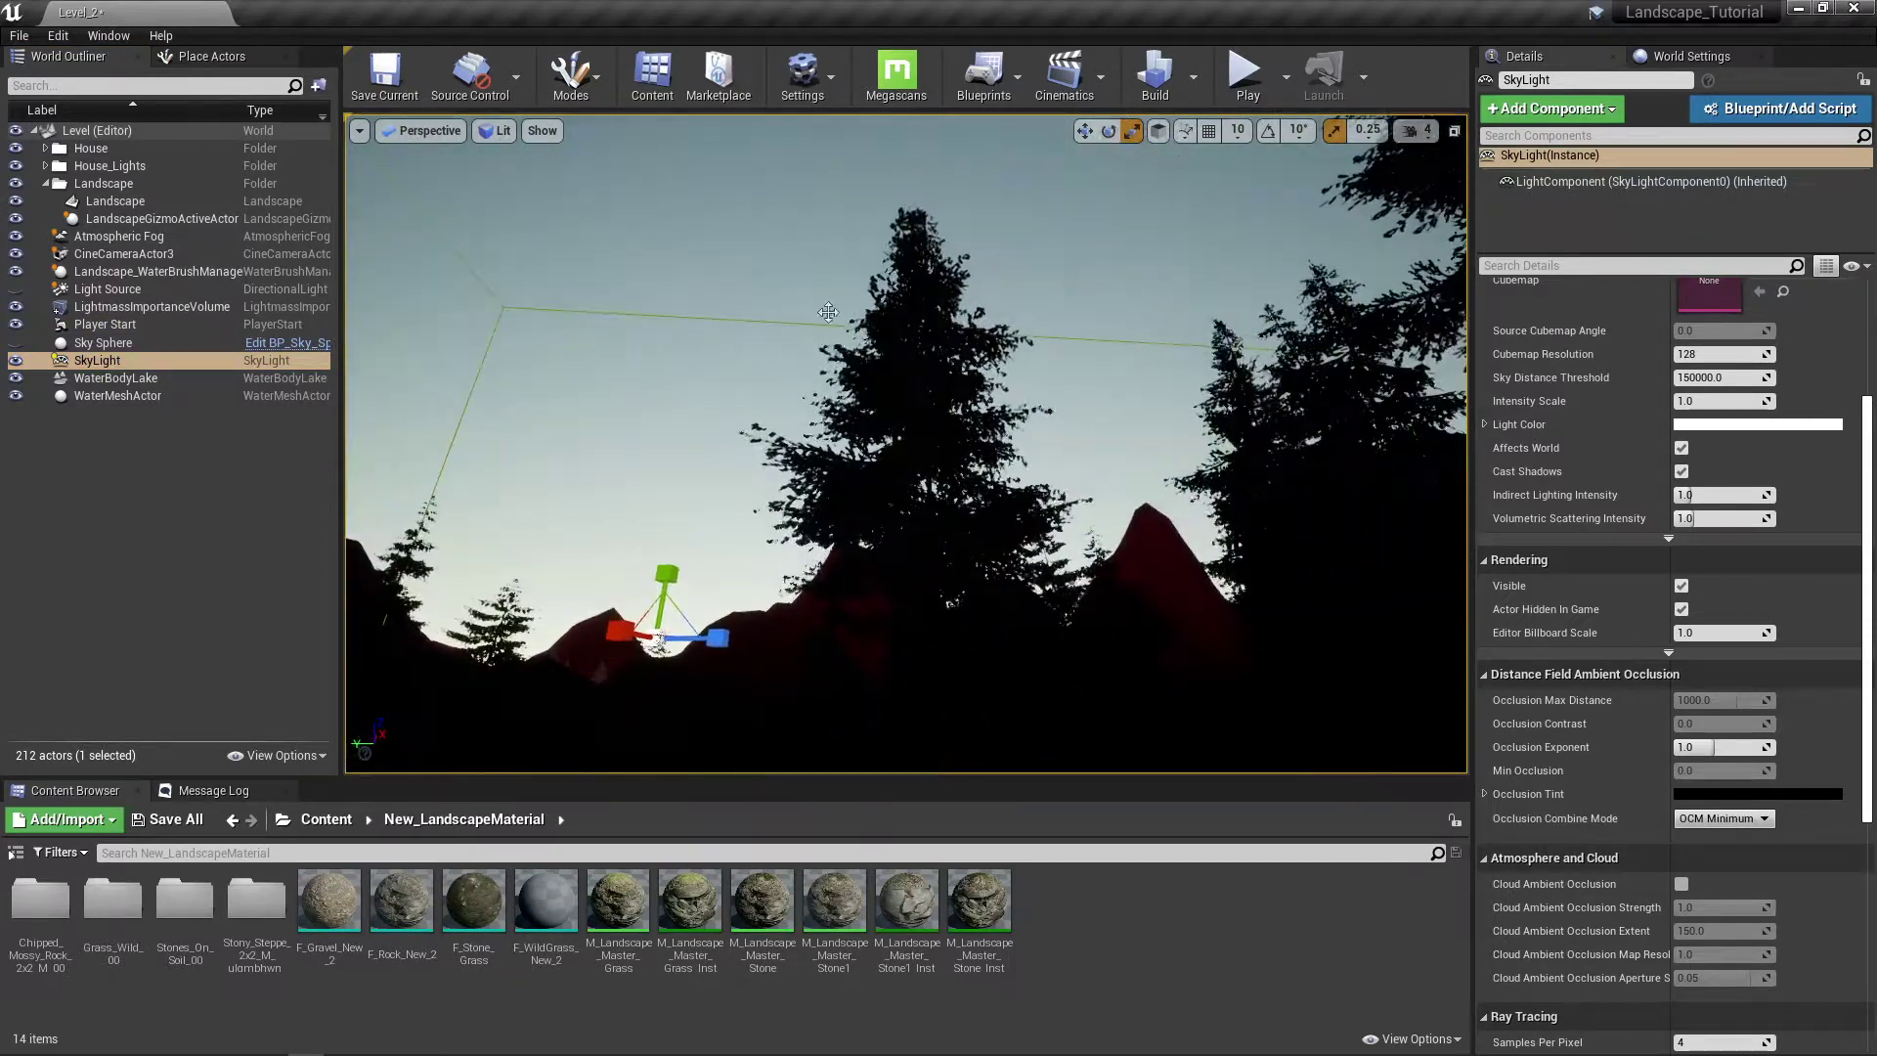
right_click_drag(684, 391, 1366, 578)
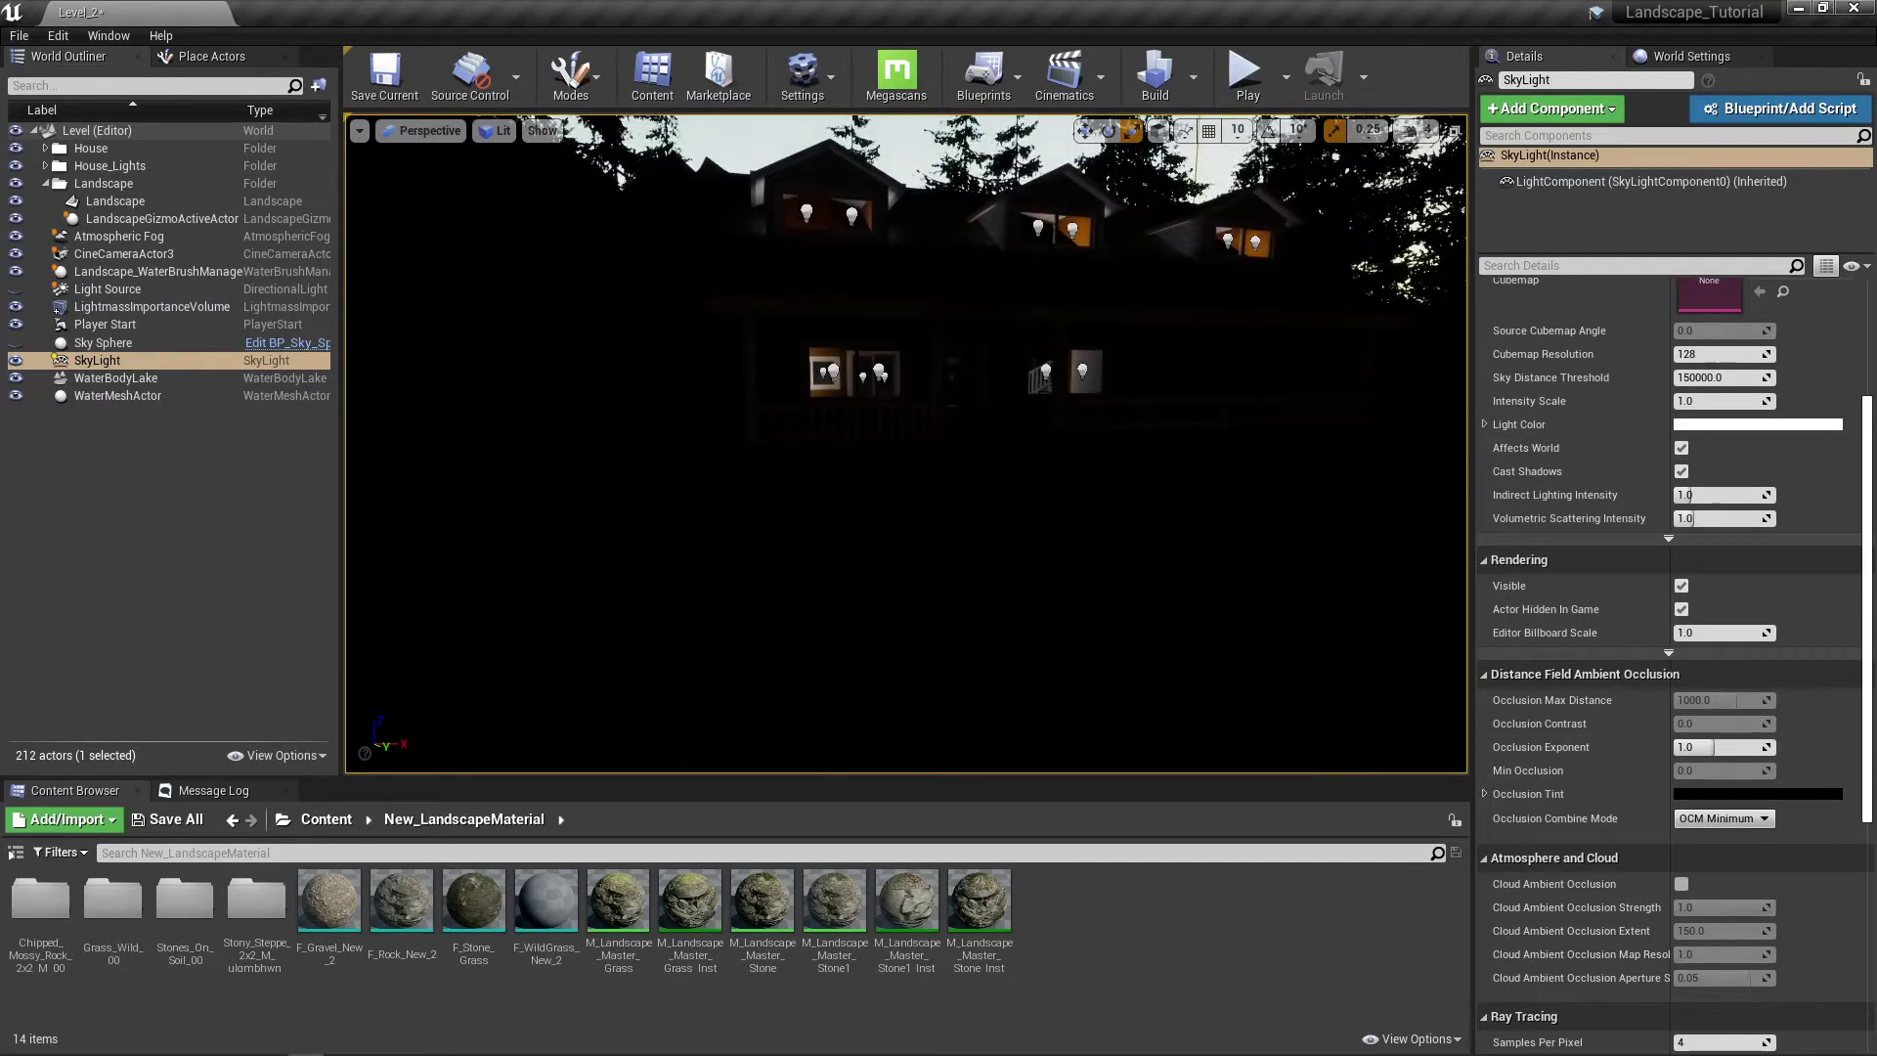
Step: Show the Light Source and the Sky Sphere again and look over the lit house
left_click(16, 342)
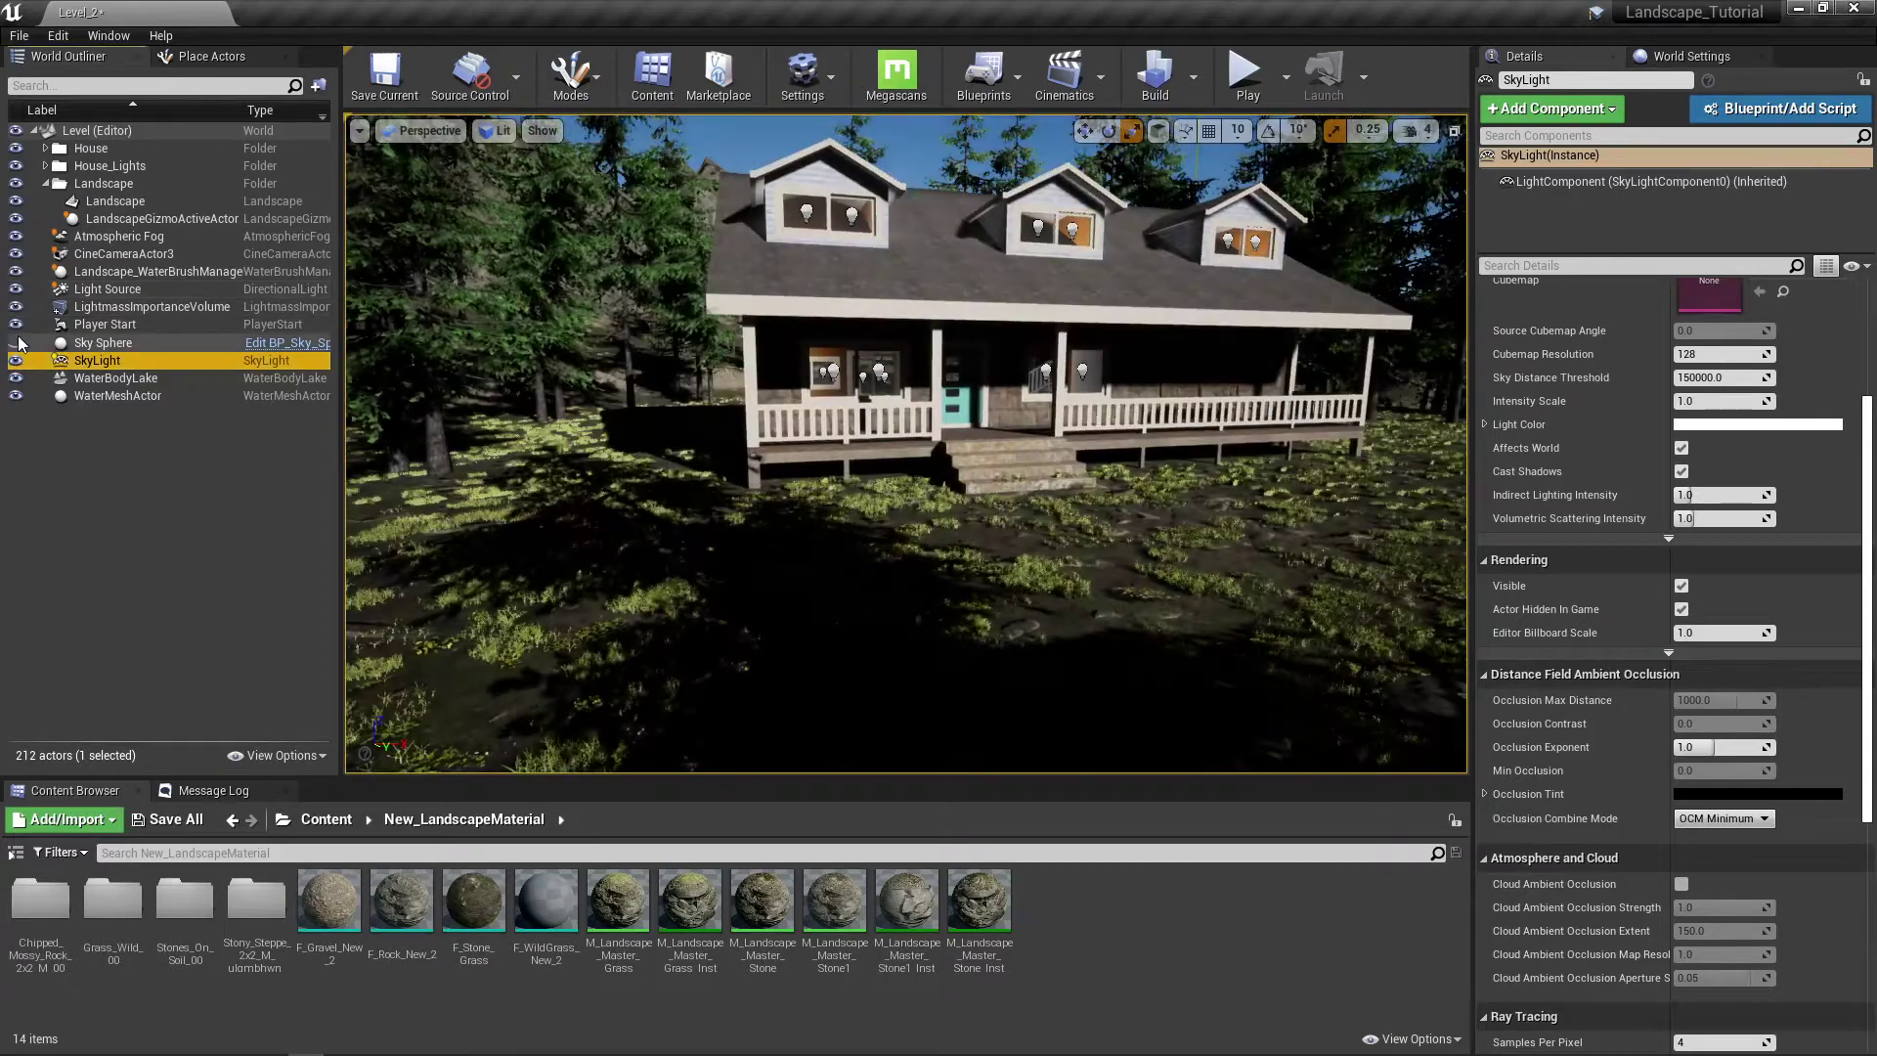
right_click_drag(880, 508, 1051, 508)
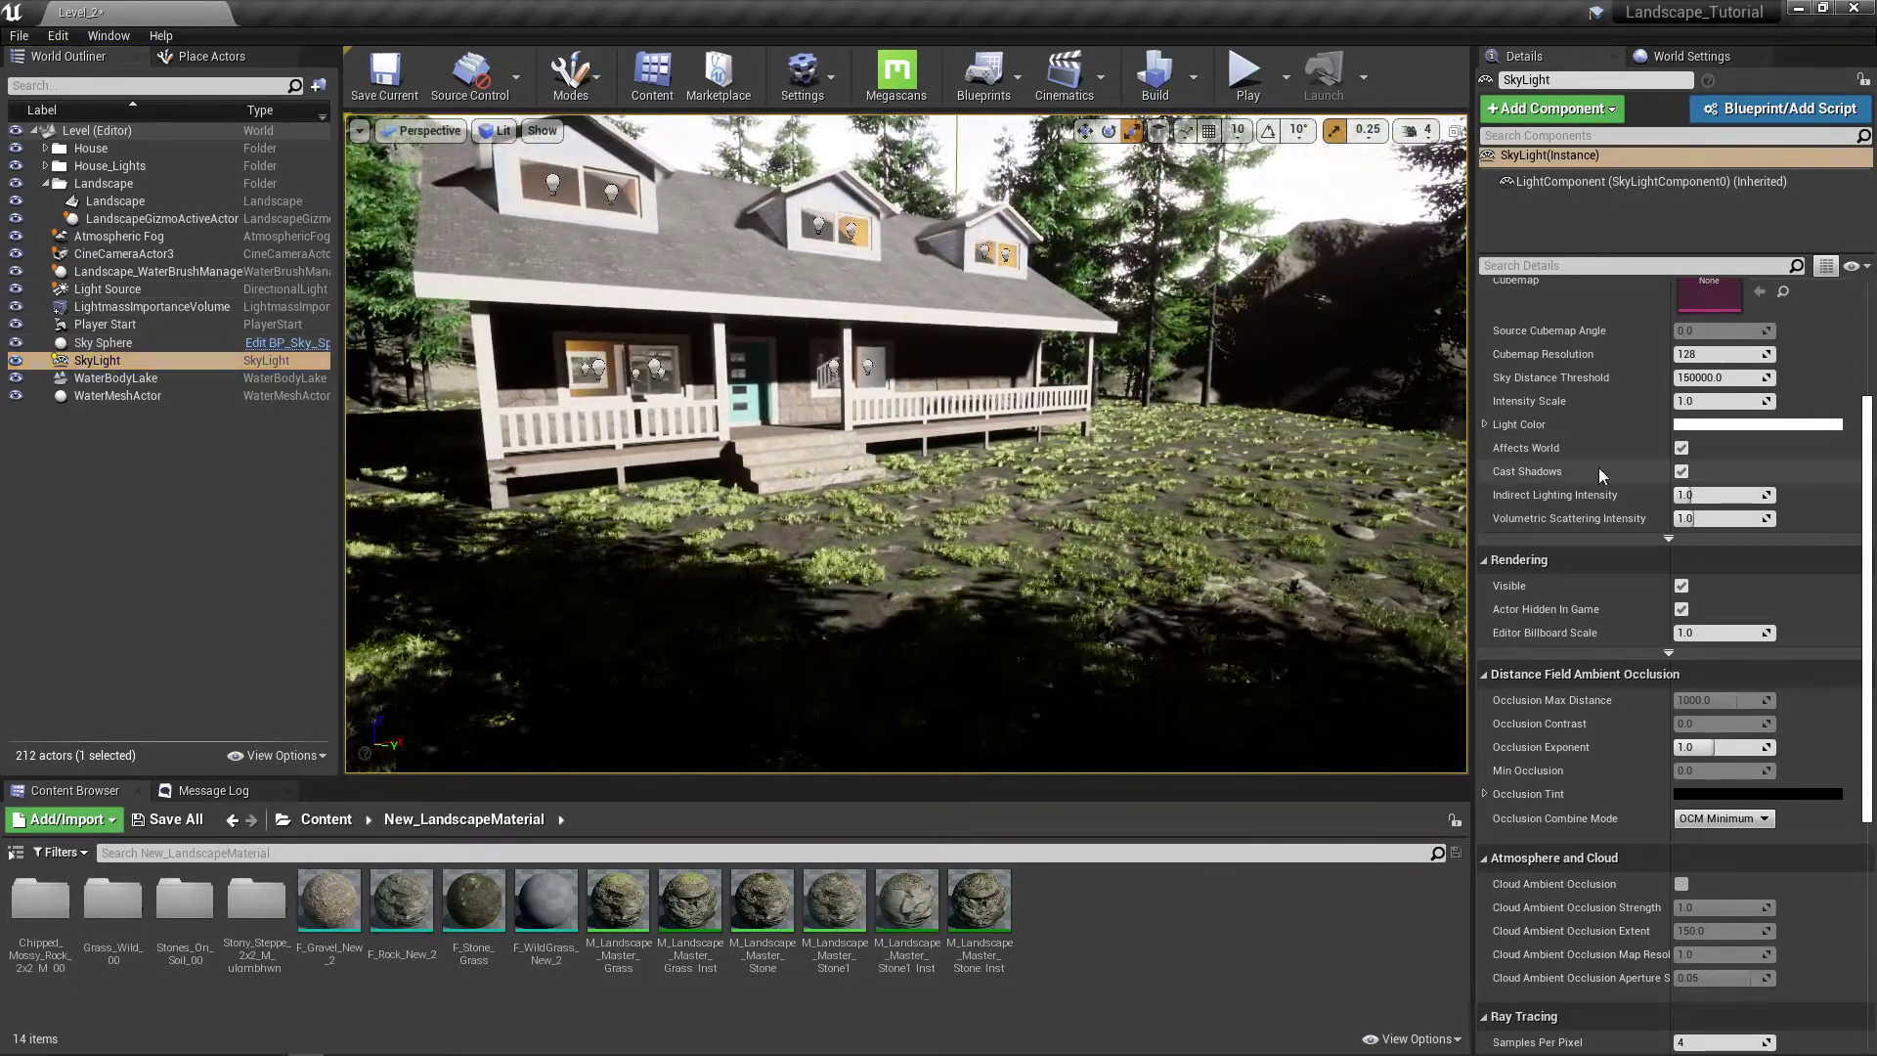
Step: Switch the SkyLight's Visible option off and back on to compare the house and sky
scroll(1598, 469, "down", 3)
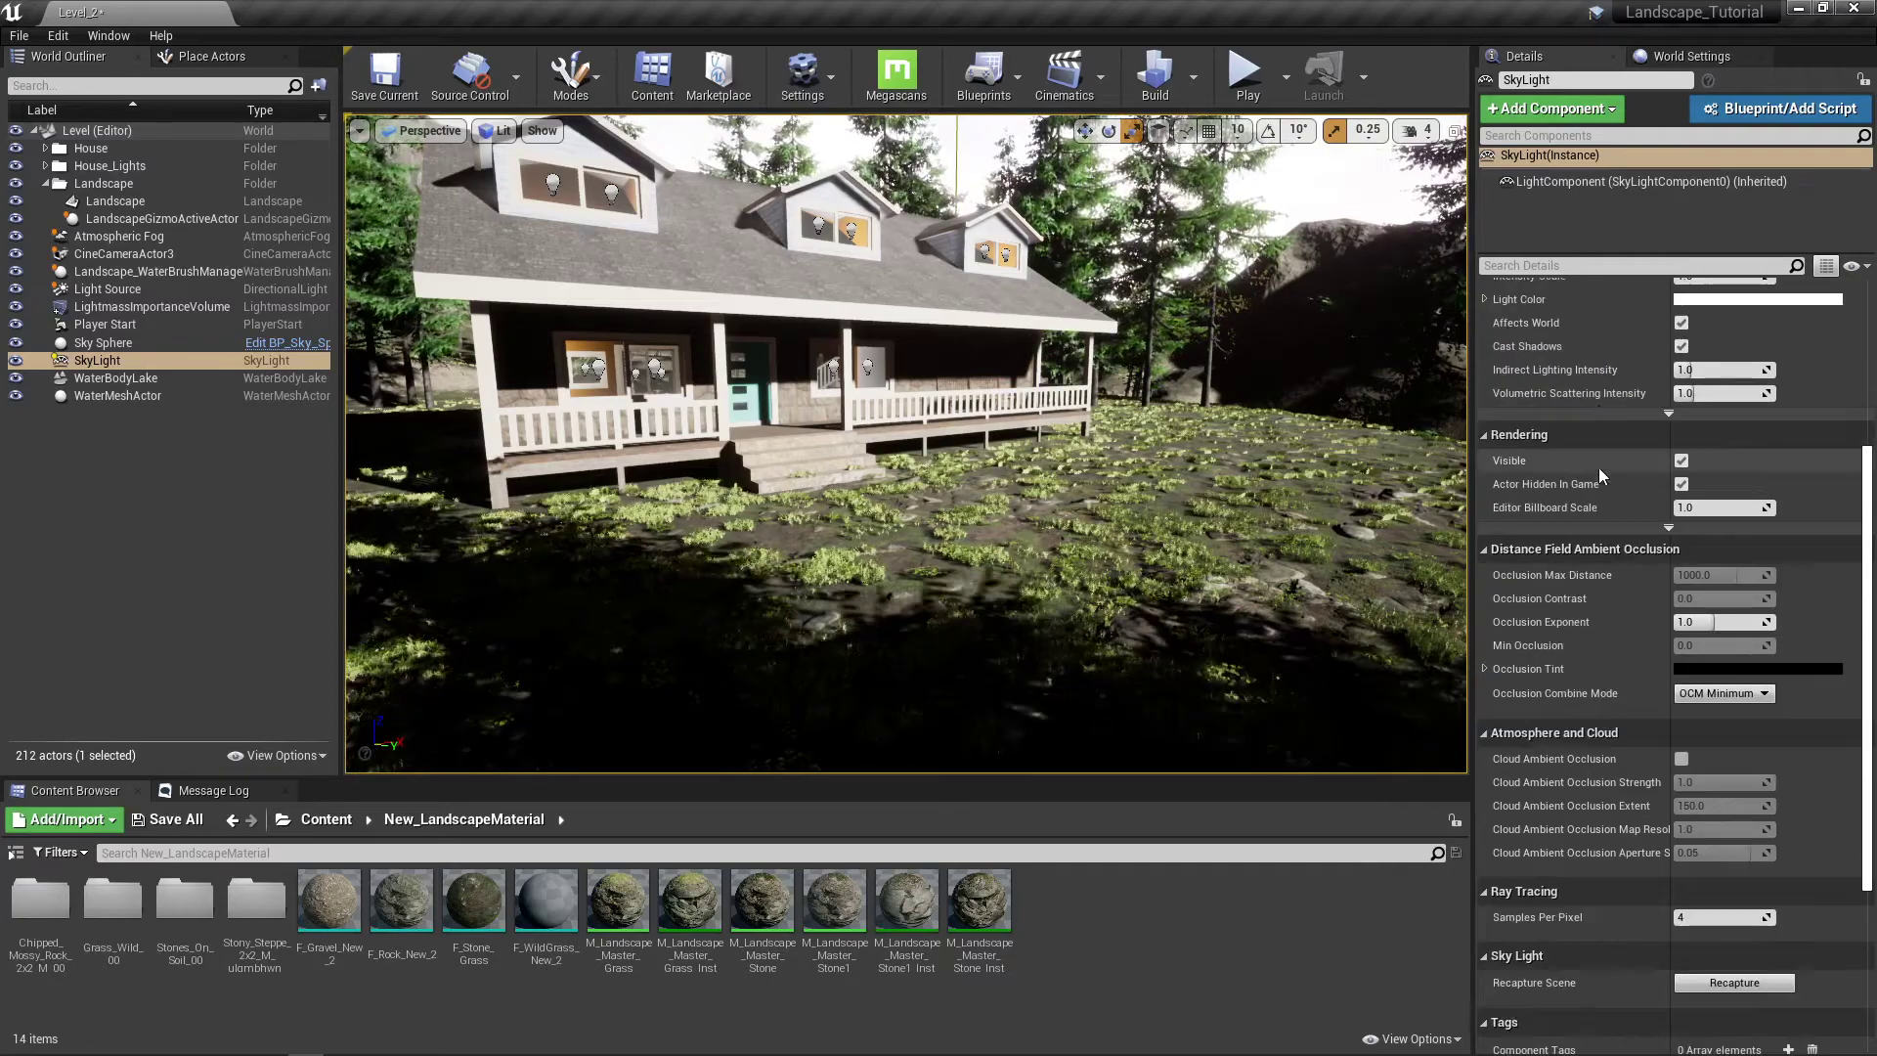
left_click(1682, 460)
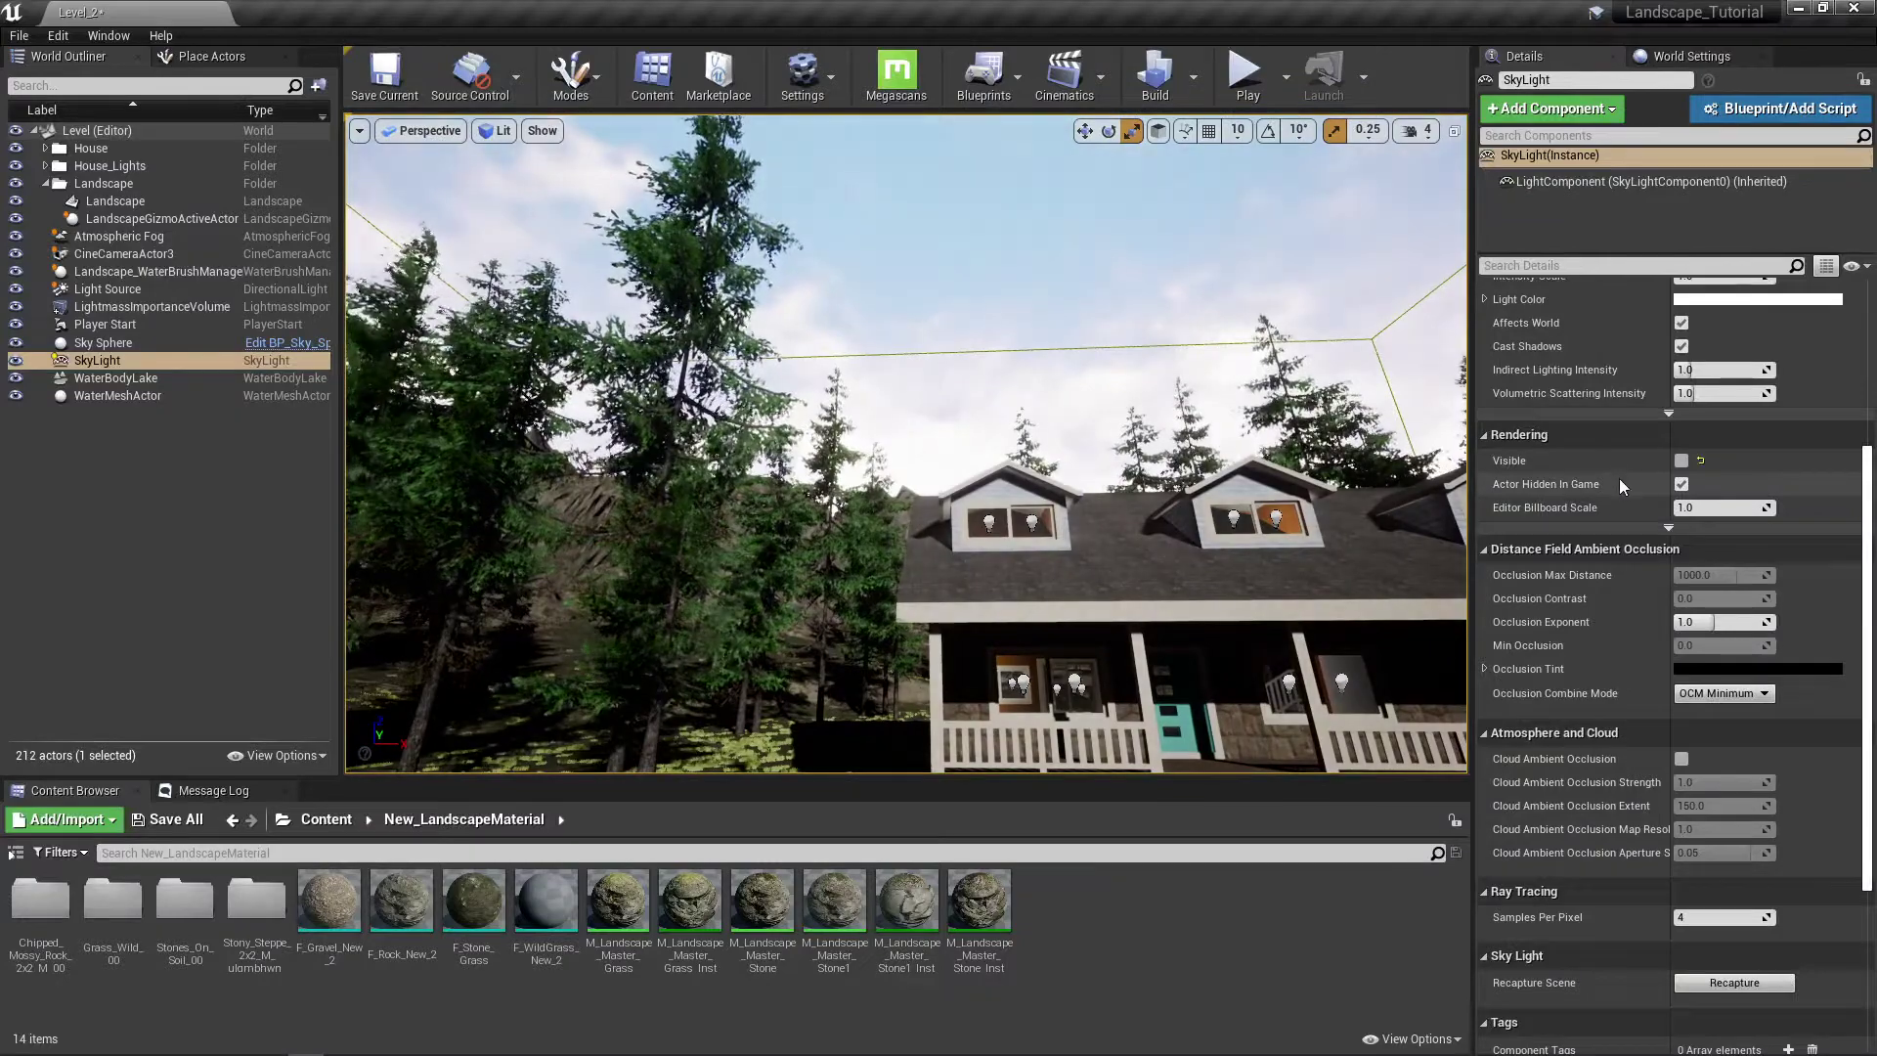
left_click(1681, 461)
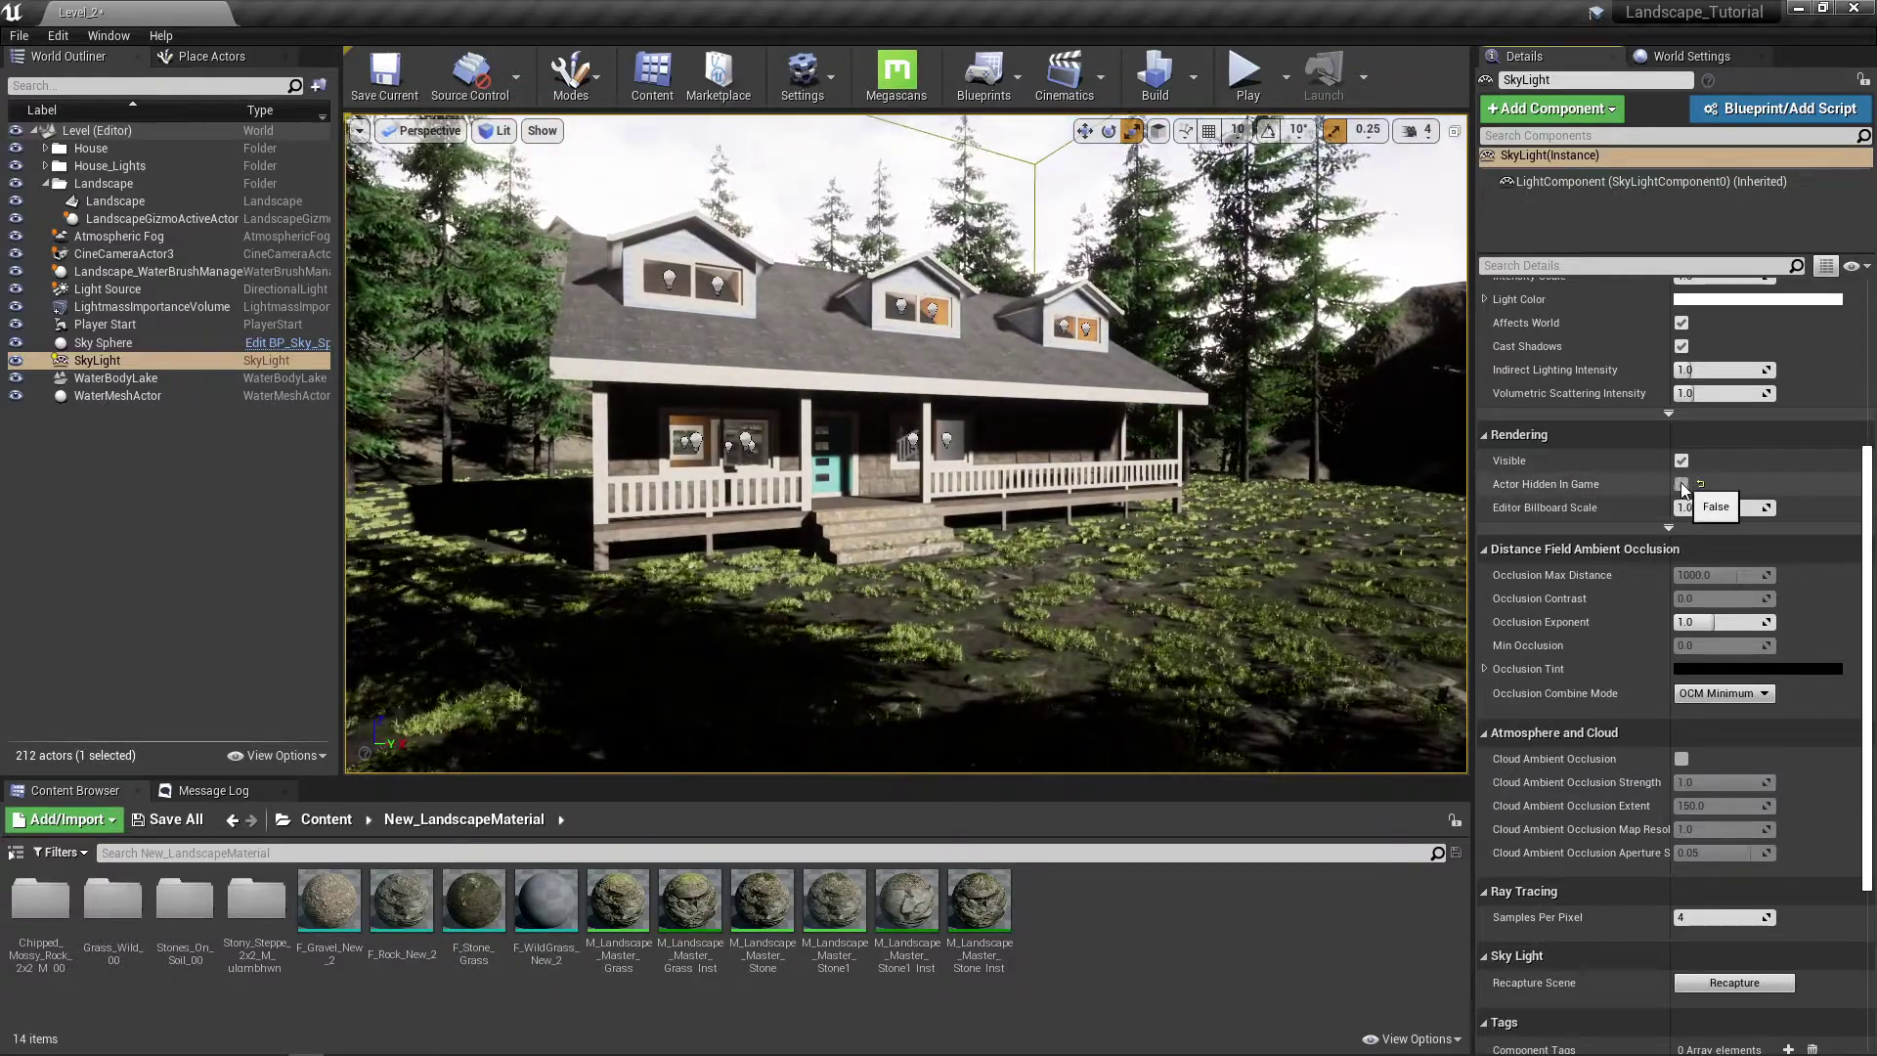
Step: Enable Cloud Ambient Occlusion on the SkyLight, inspect the sky over the lake, and review its remaining settings
scroll(1511, 494, "down", 5)
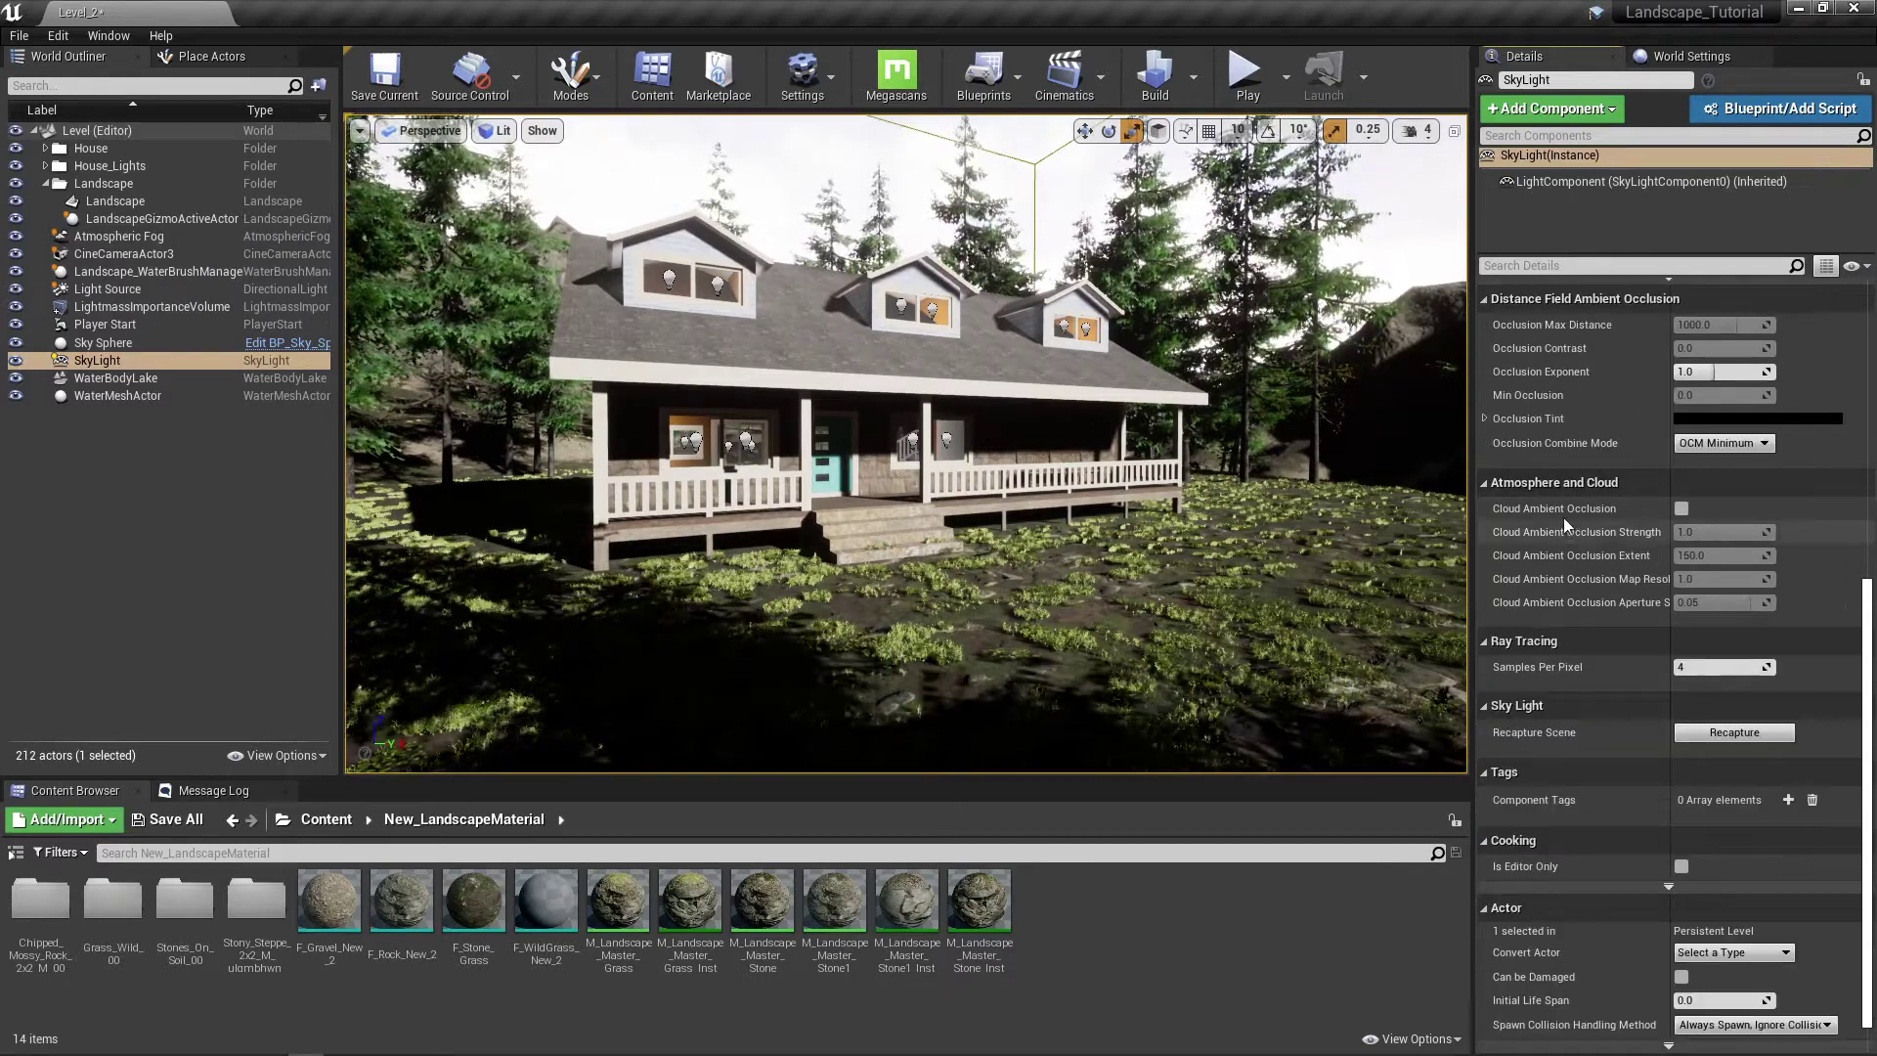
left_click(1681, 509)
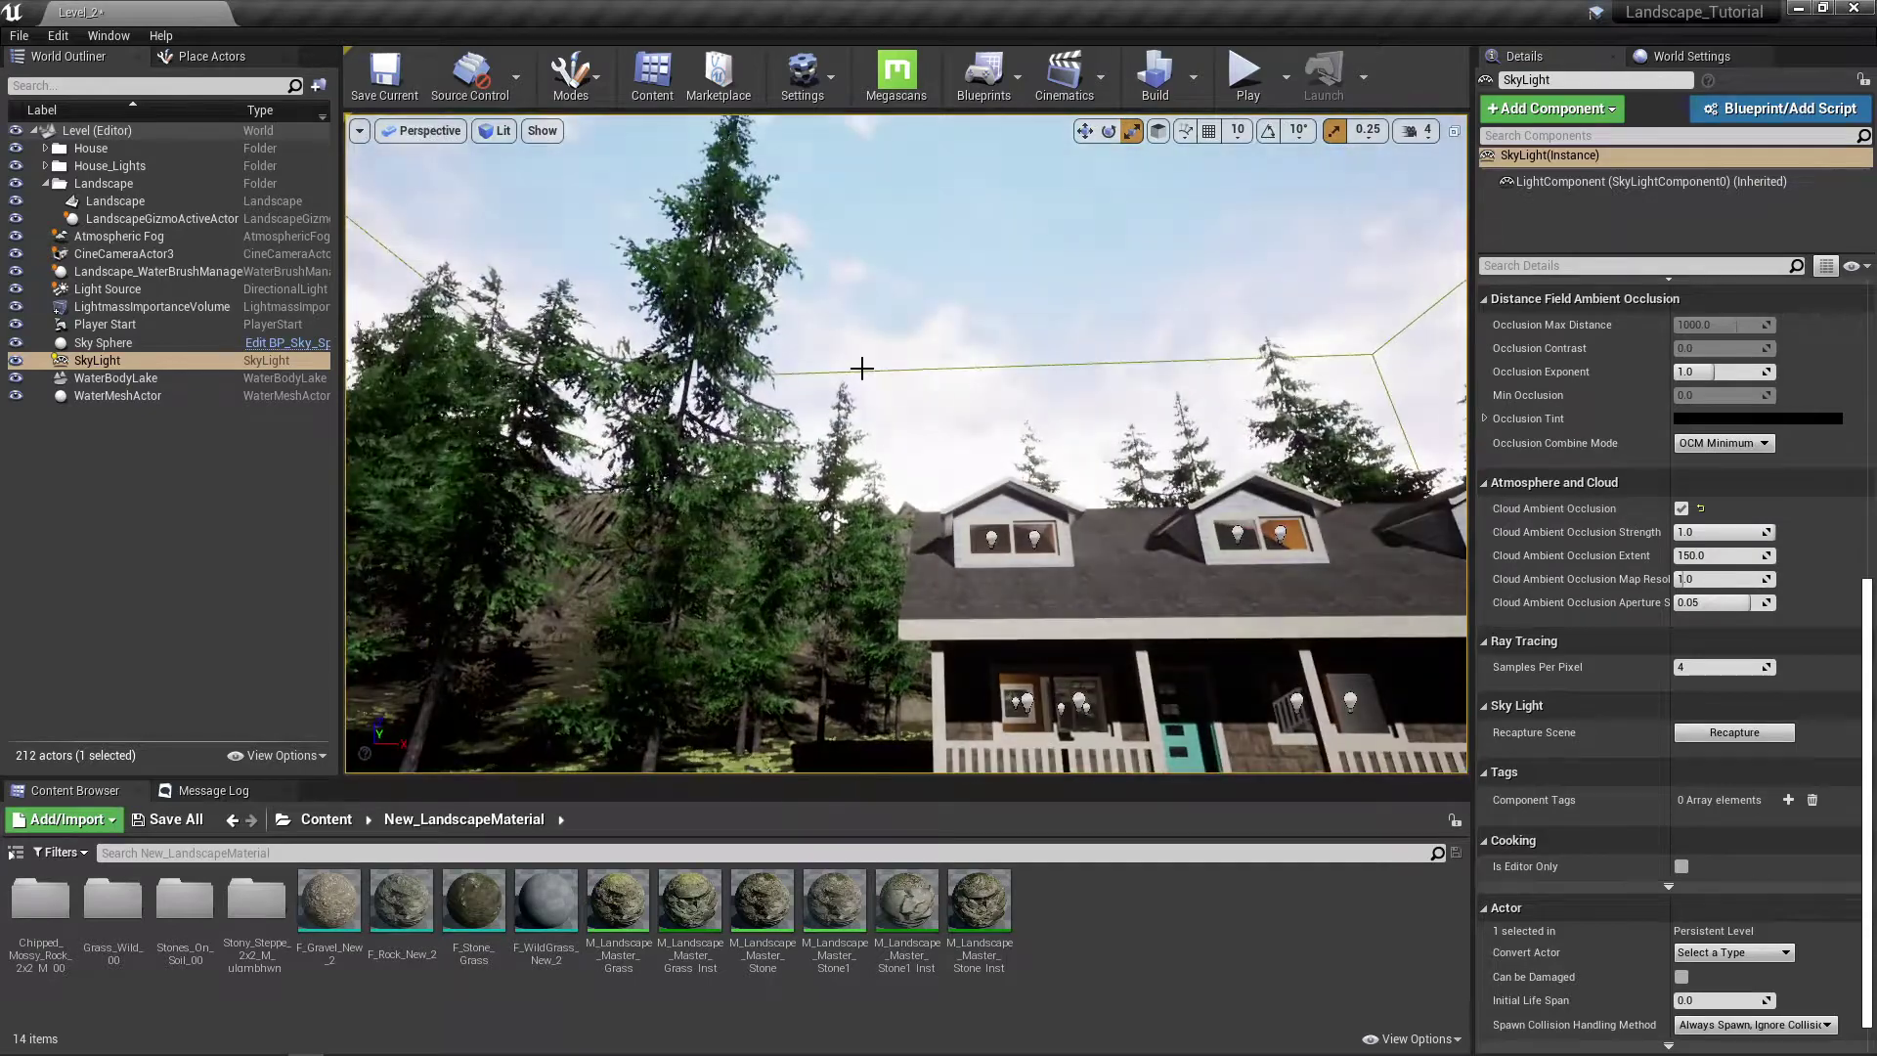
right_click_drag(906, 442, 1173, 445)
right_click_drag(880, 378, 1349, 373)
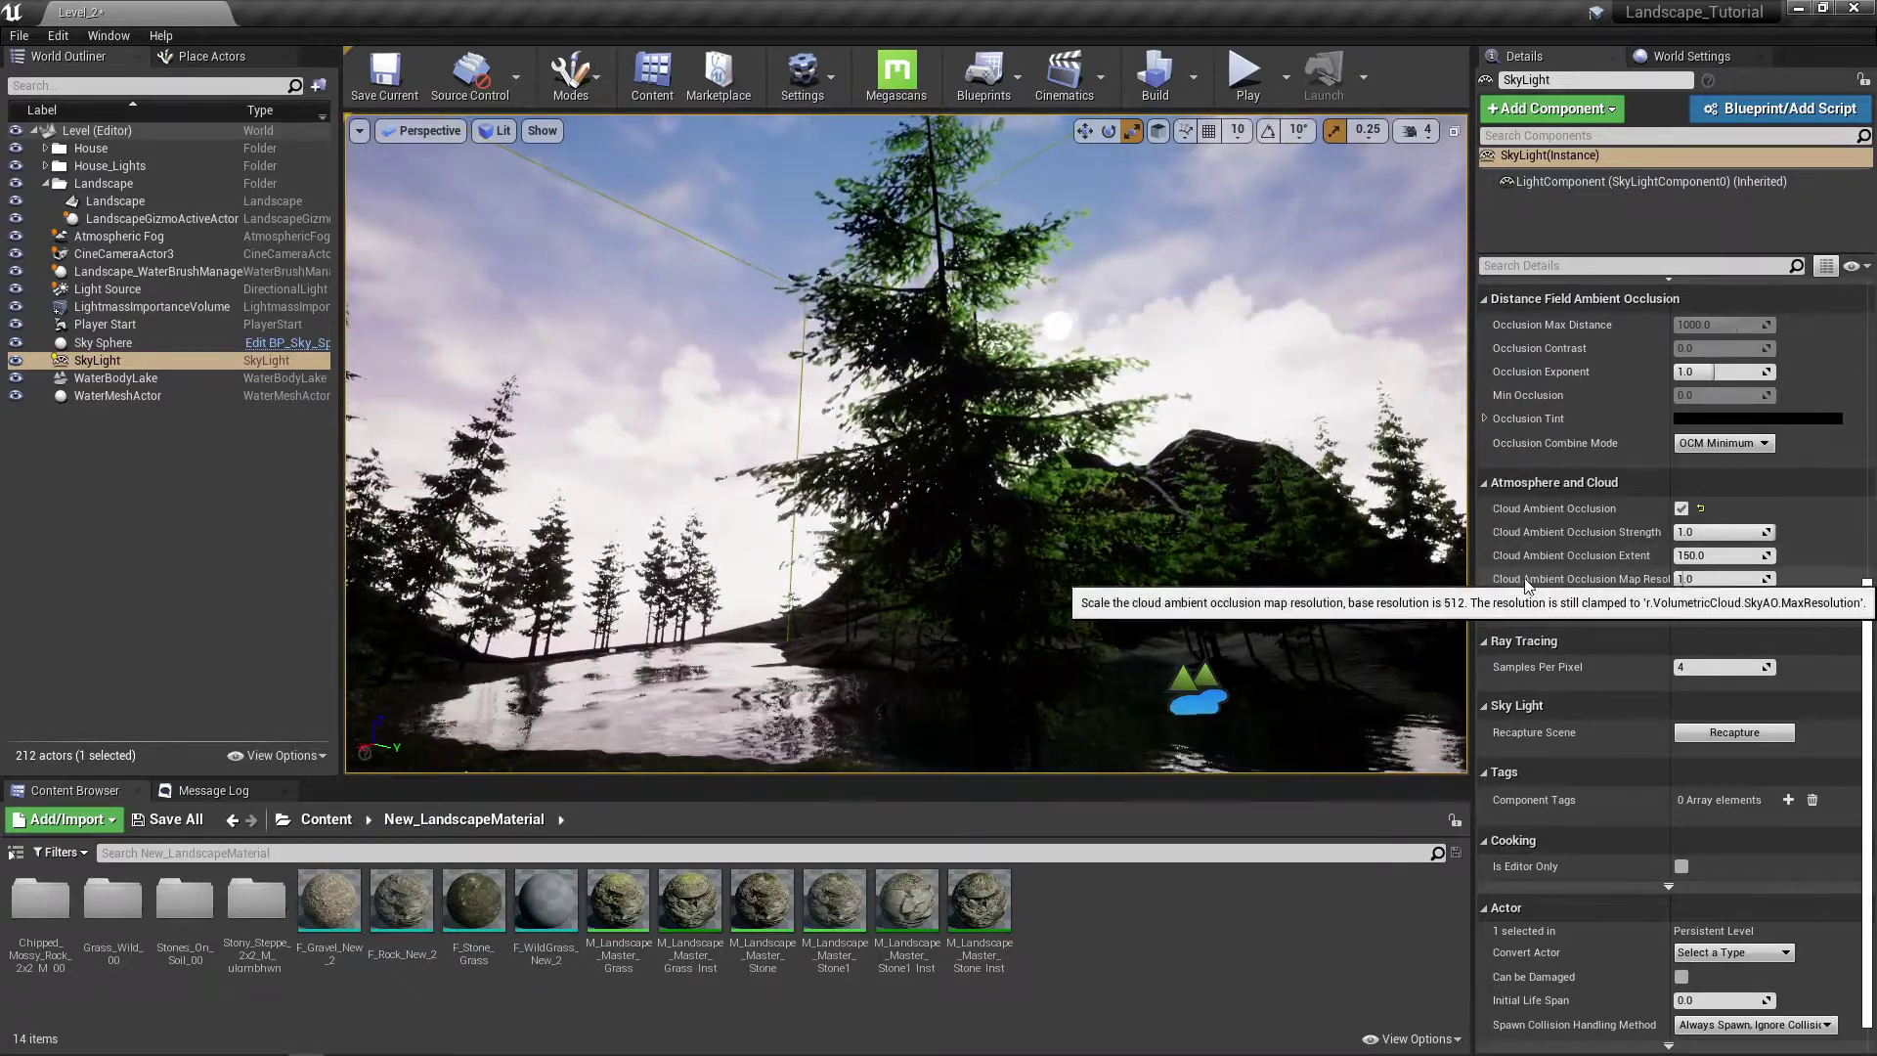
scroll(1515, 598, "down", 1)
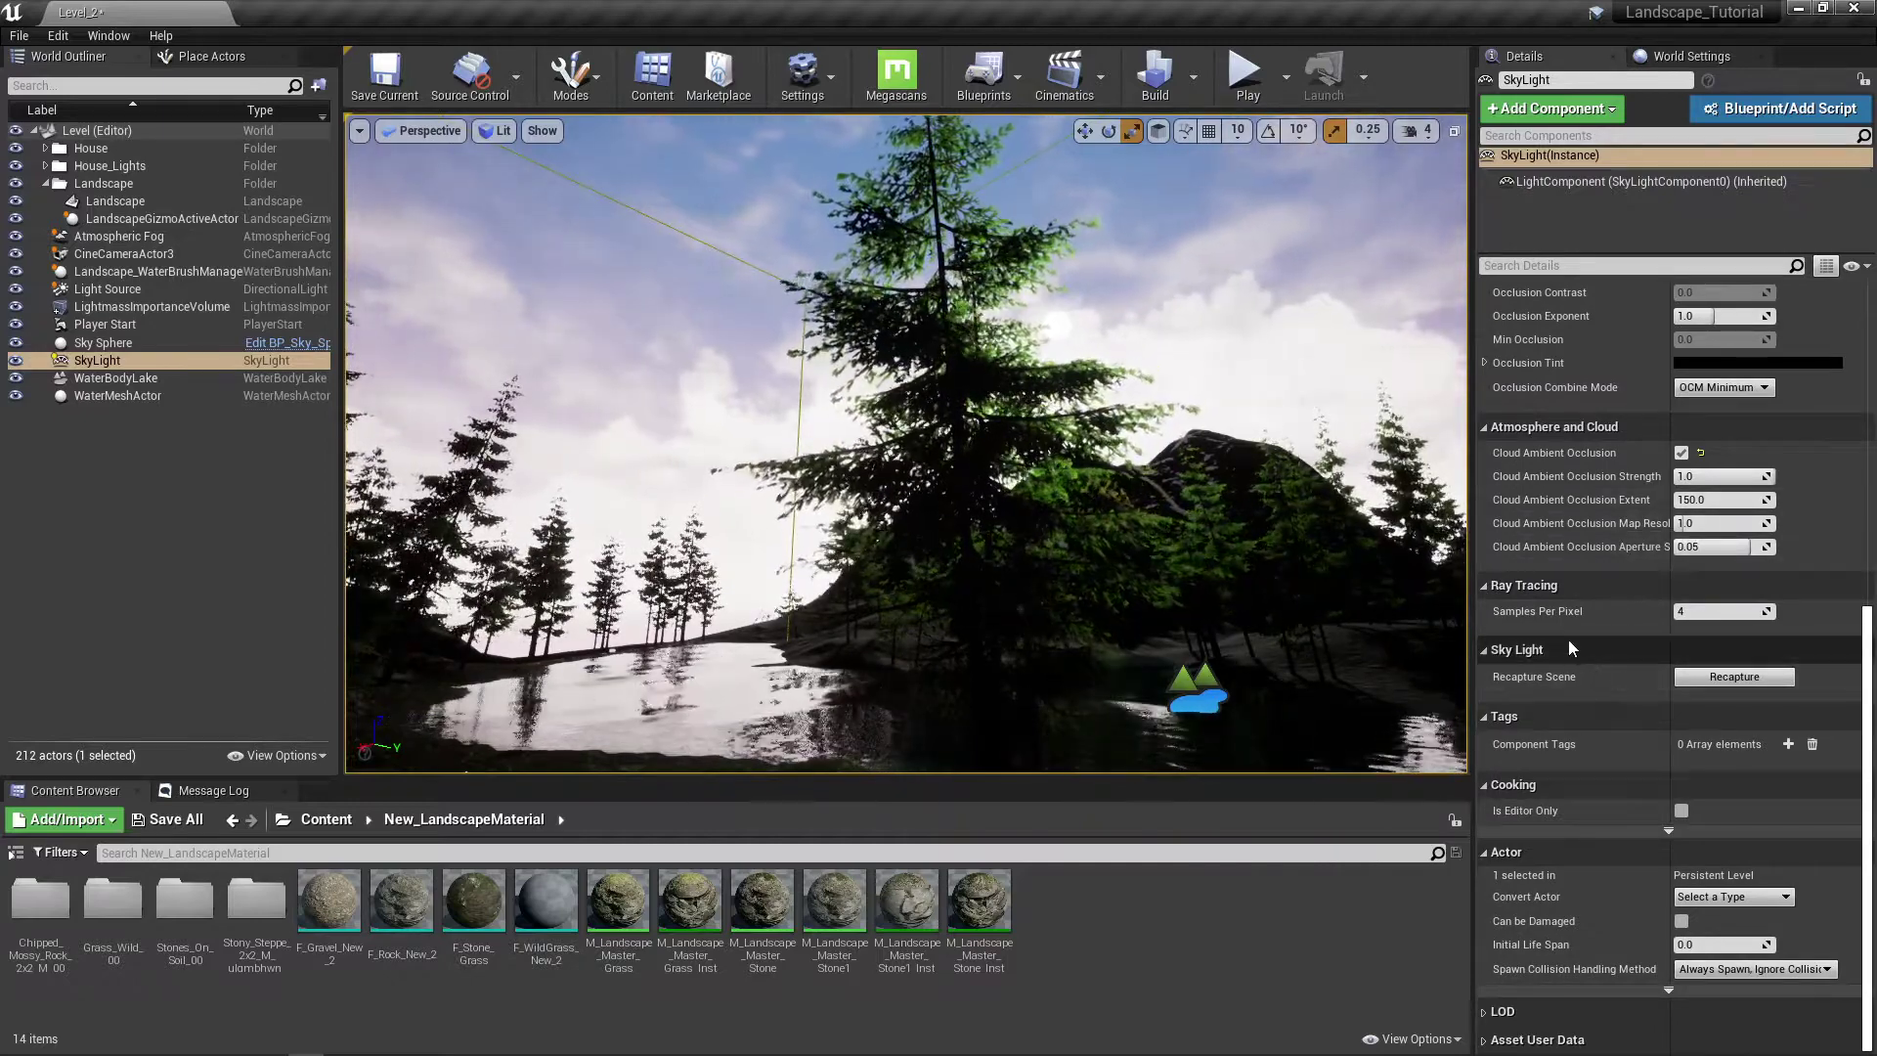
scroll(1544, 538, "up", 10)
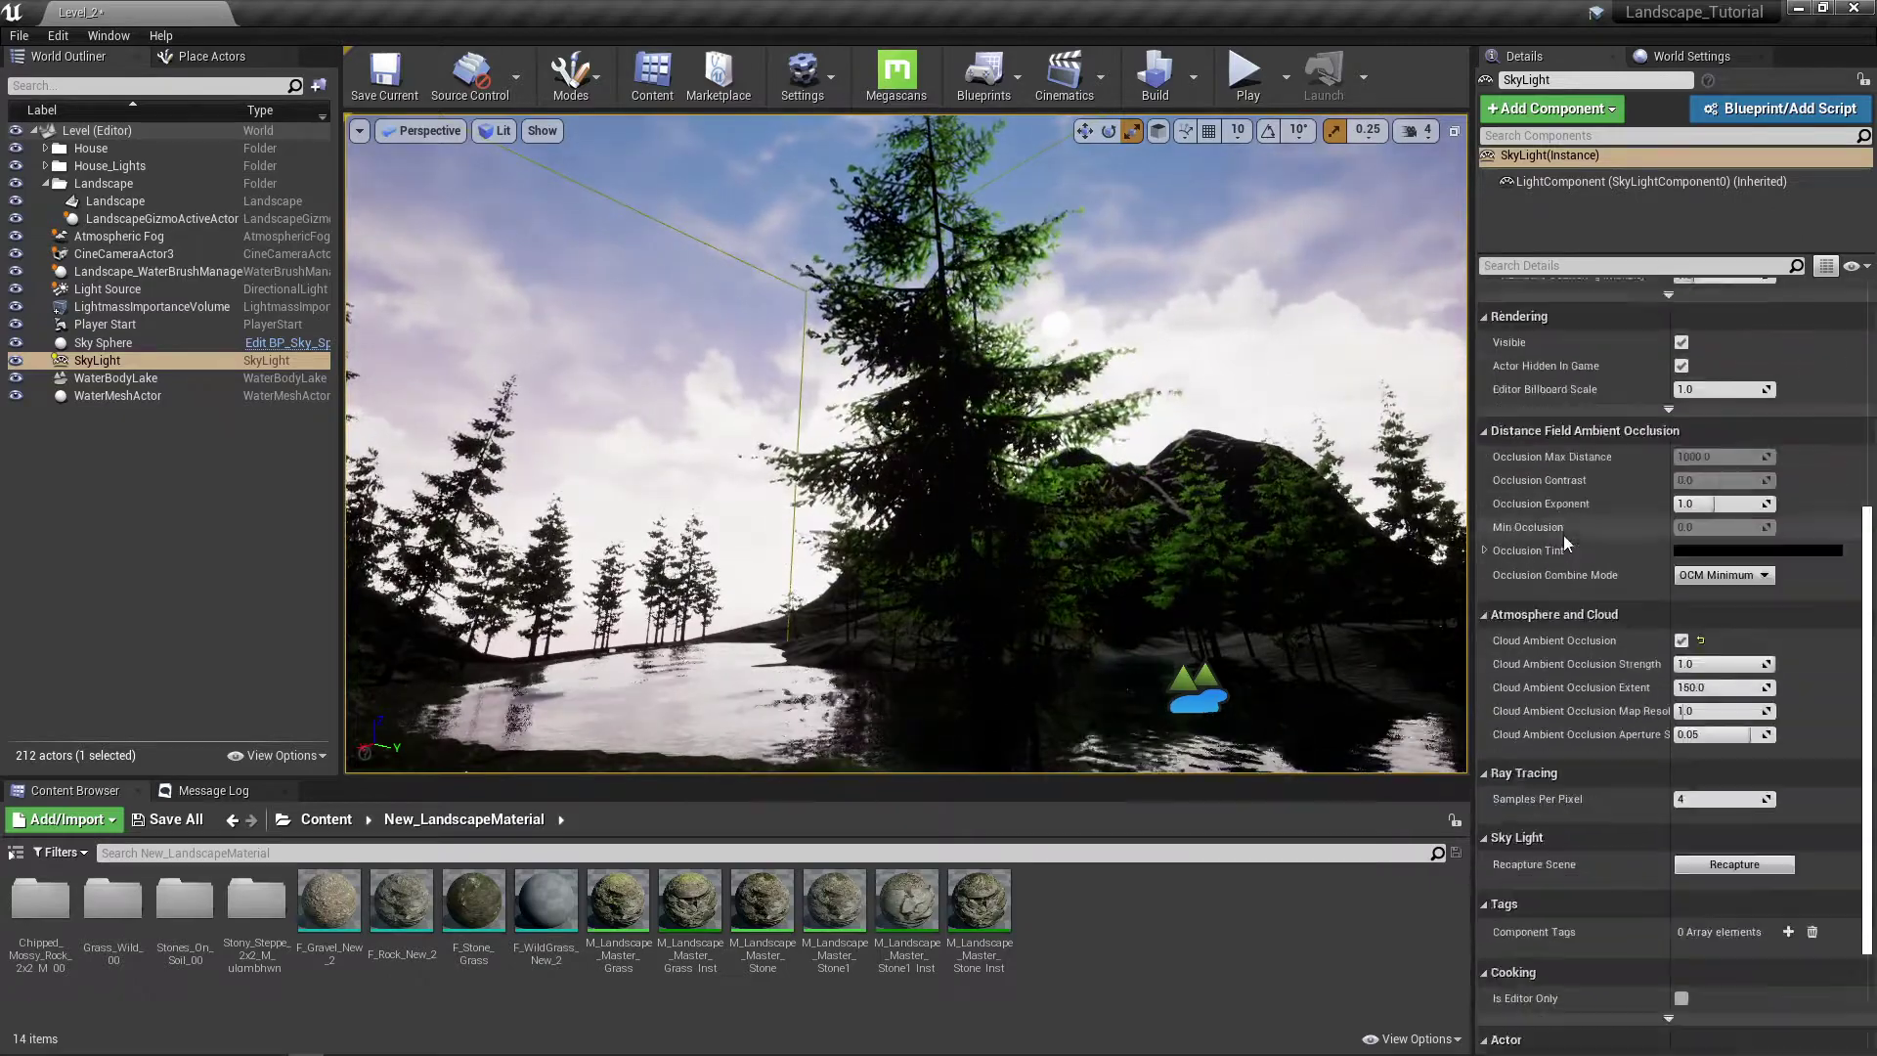
scroll(1558, 536, "up", 4)
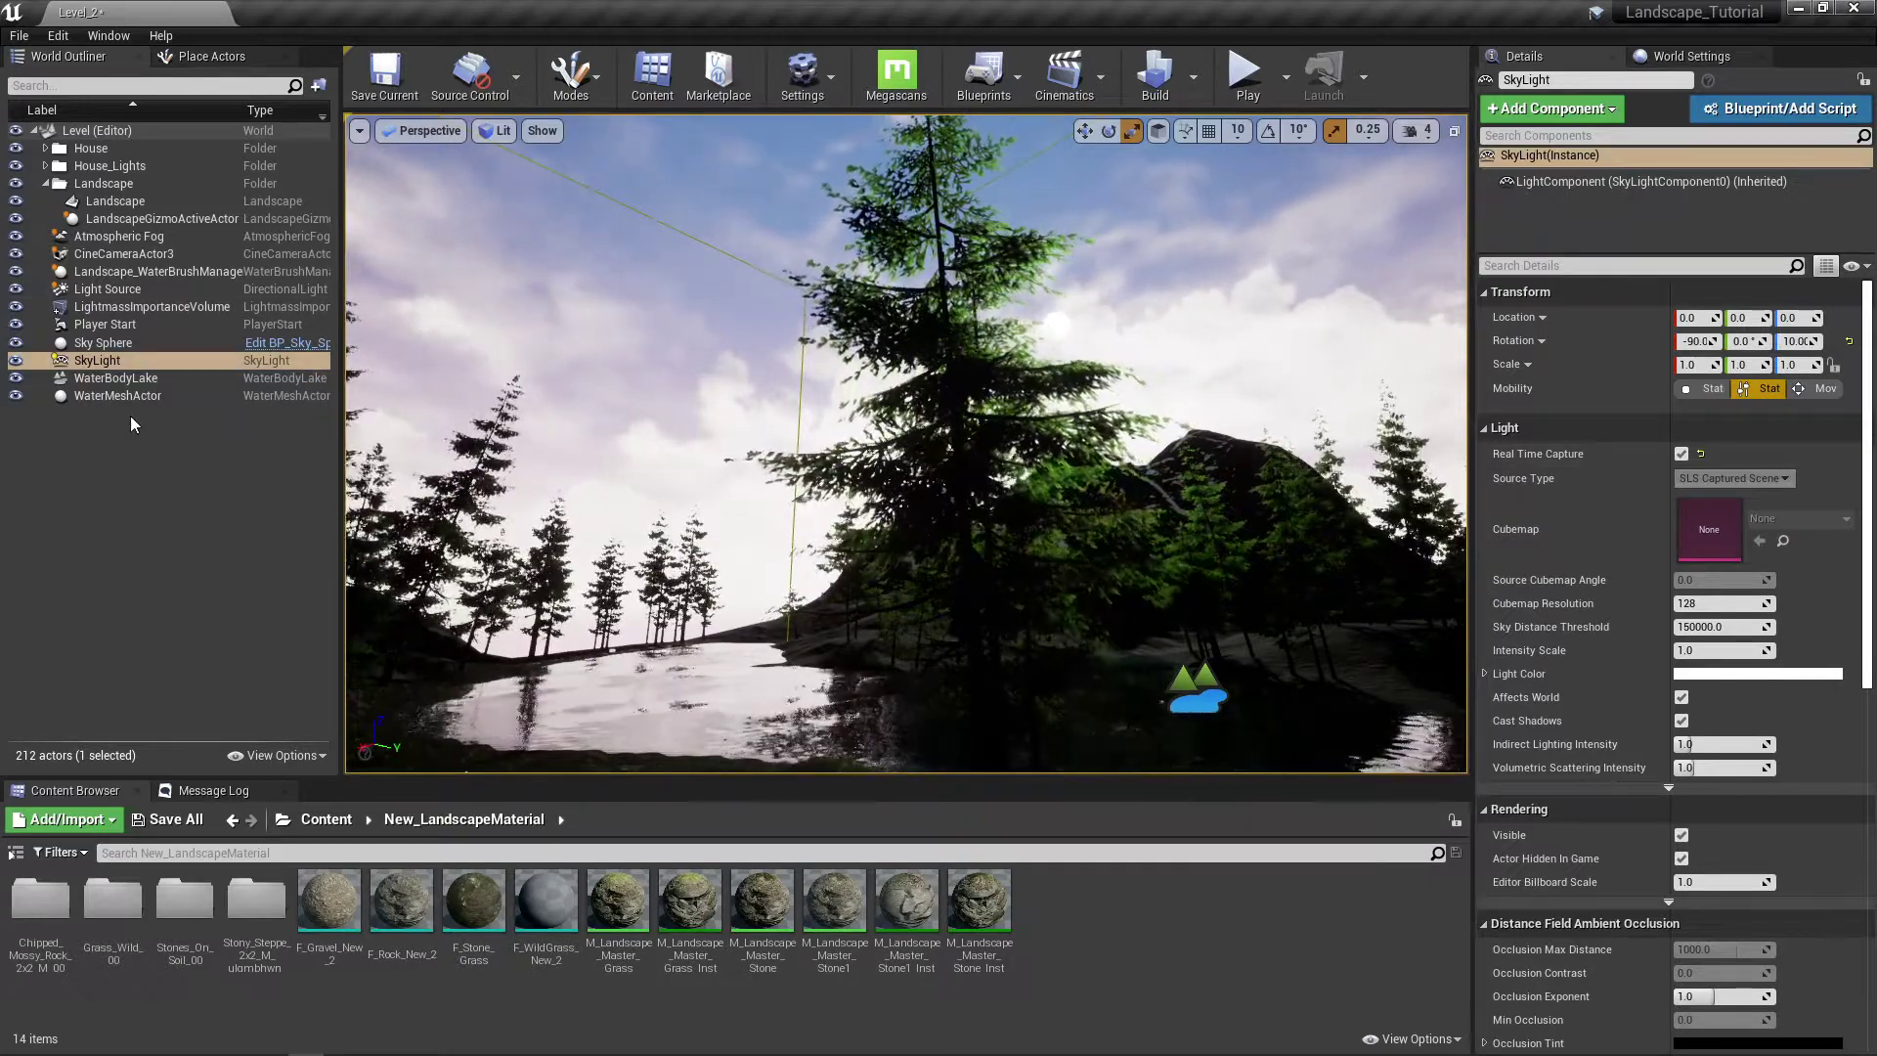
Step: Select the Atmospheric Fog and set its Fog Multiplier to 100 with the distant mountains in view
left_click(113, 236)
right_click_drag(729, 457, 827, 451)
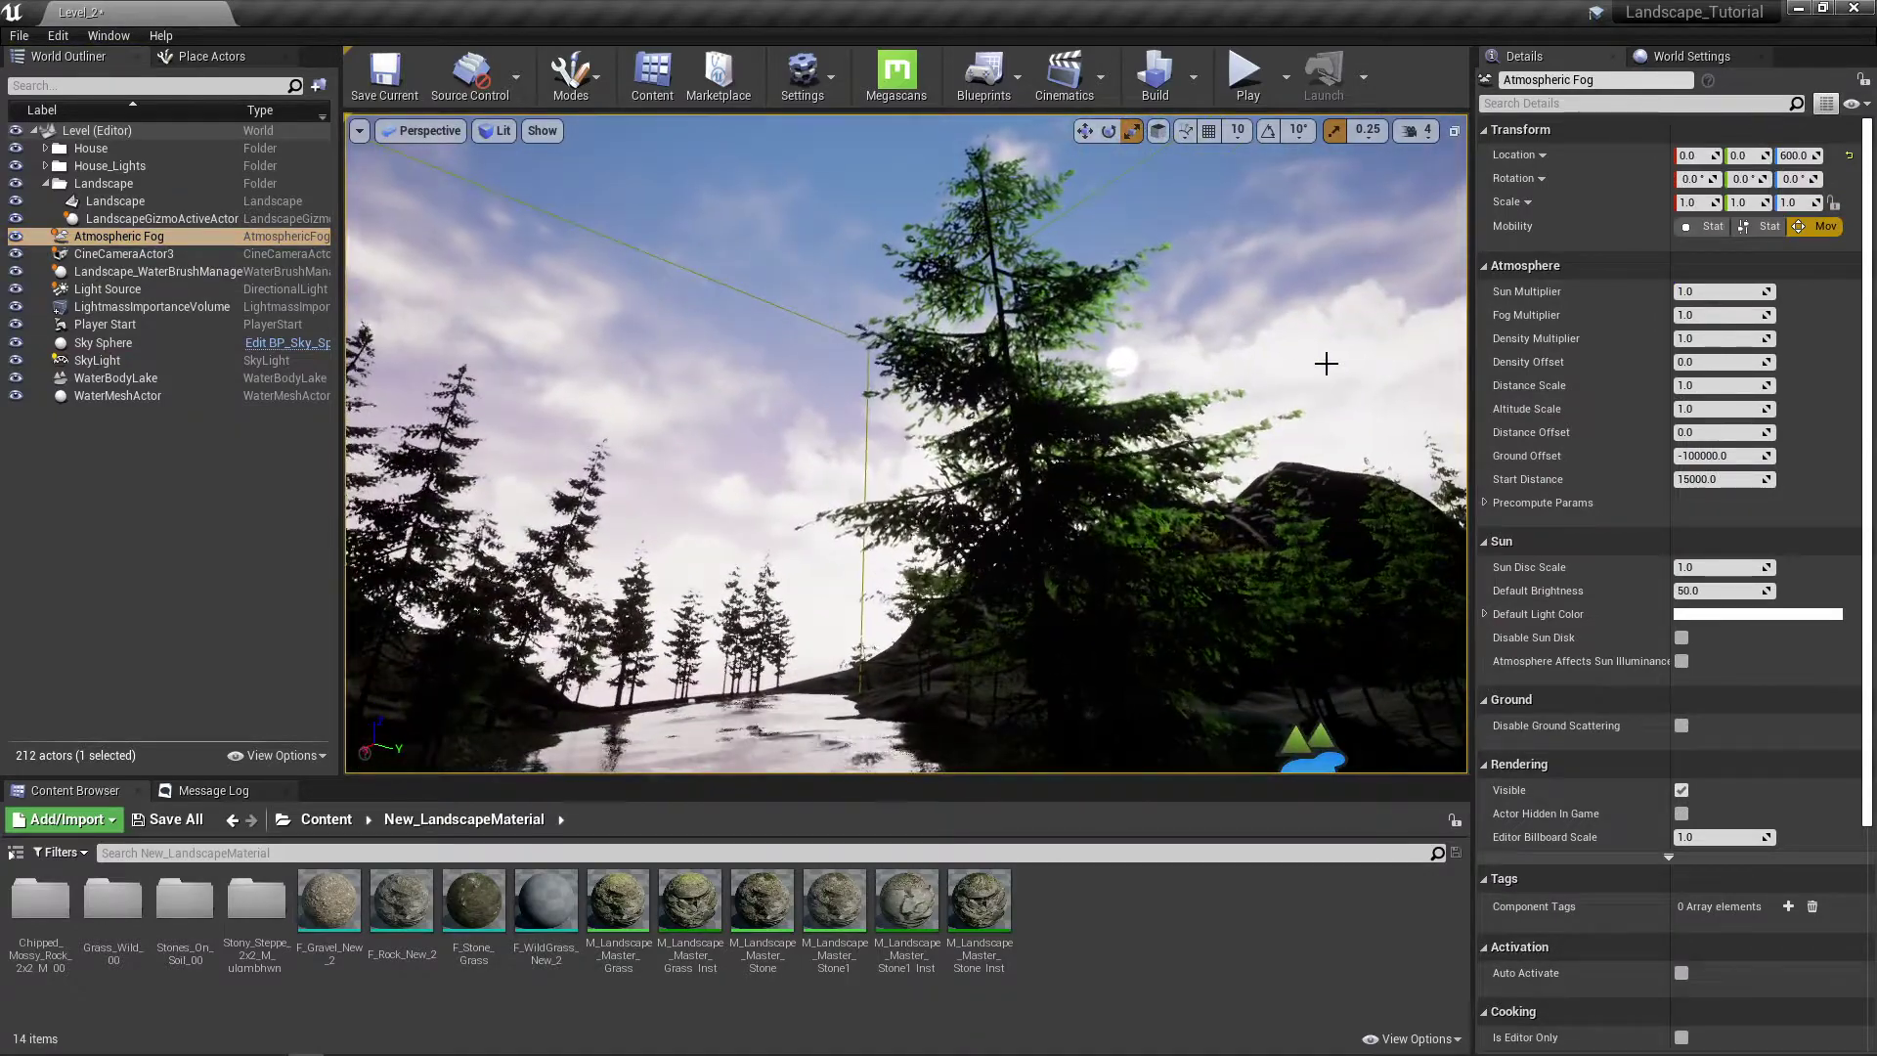
right_click_drag(936, 430, 541, 414)
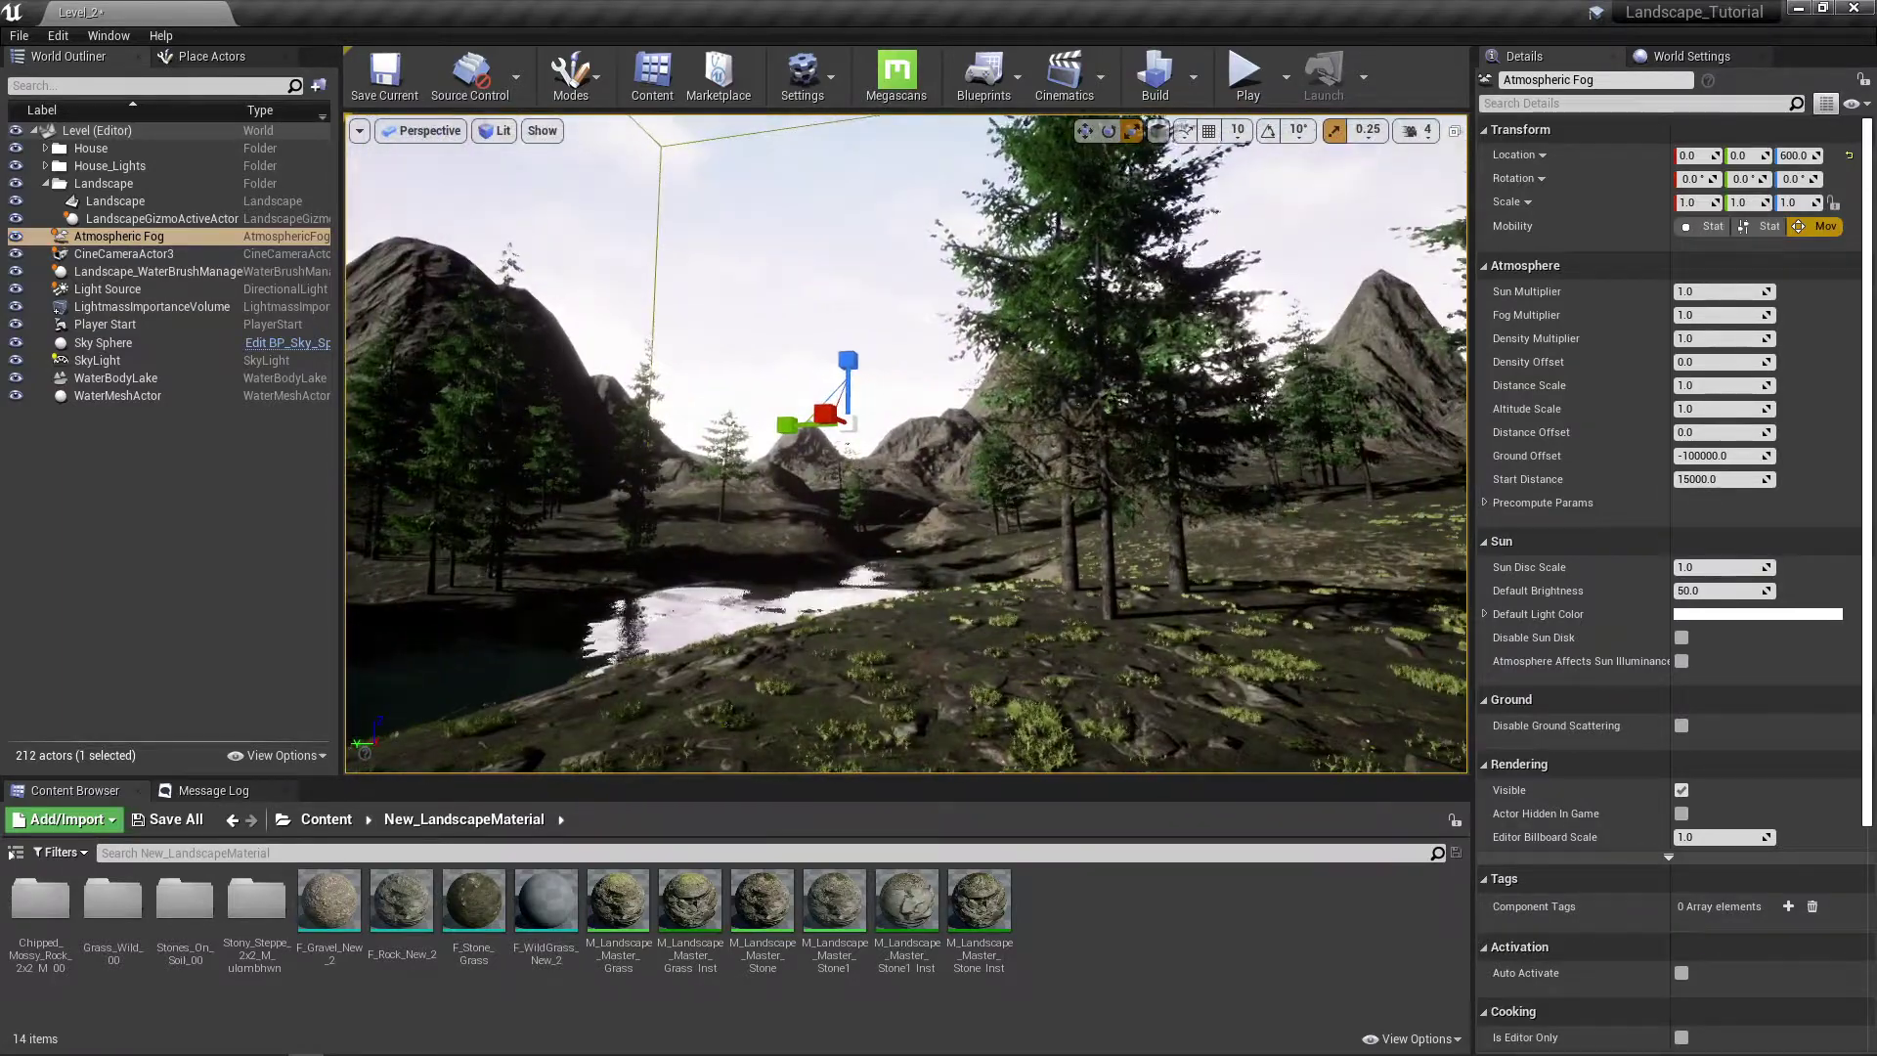
left_click(1702, 314)
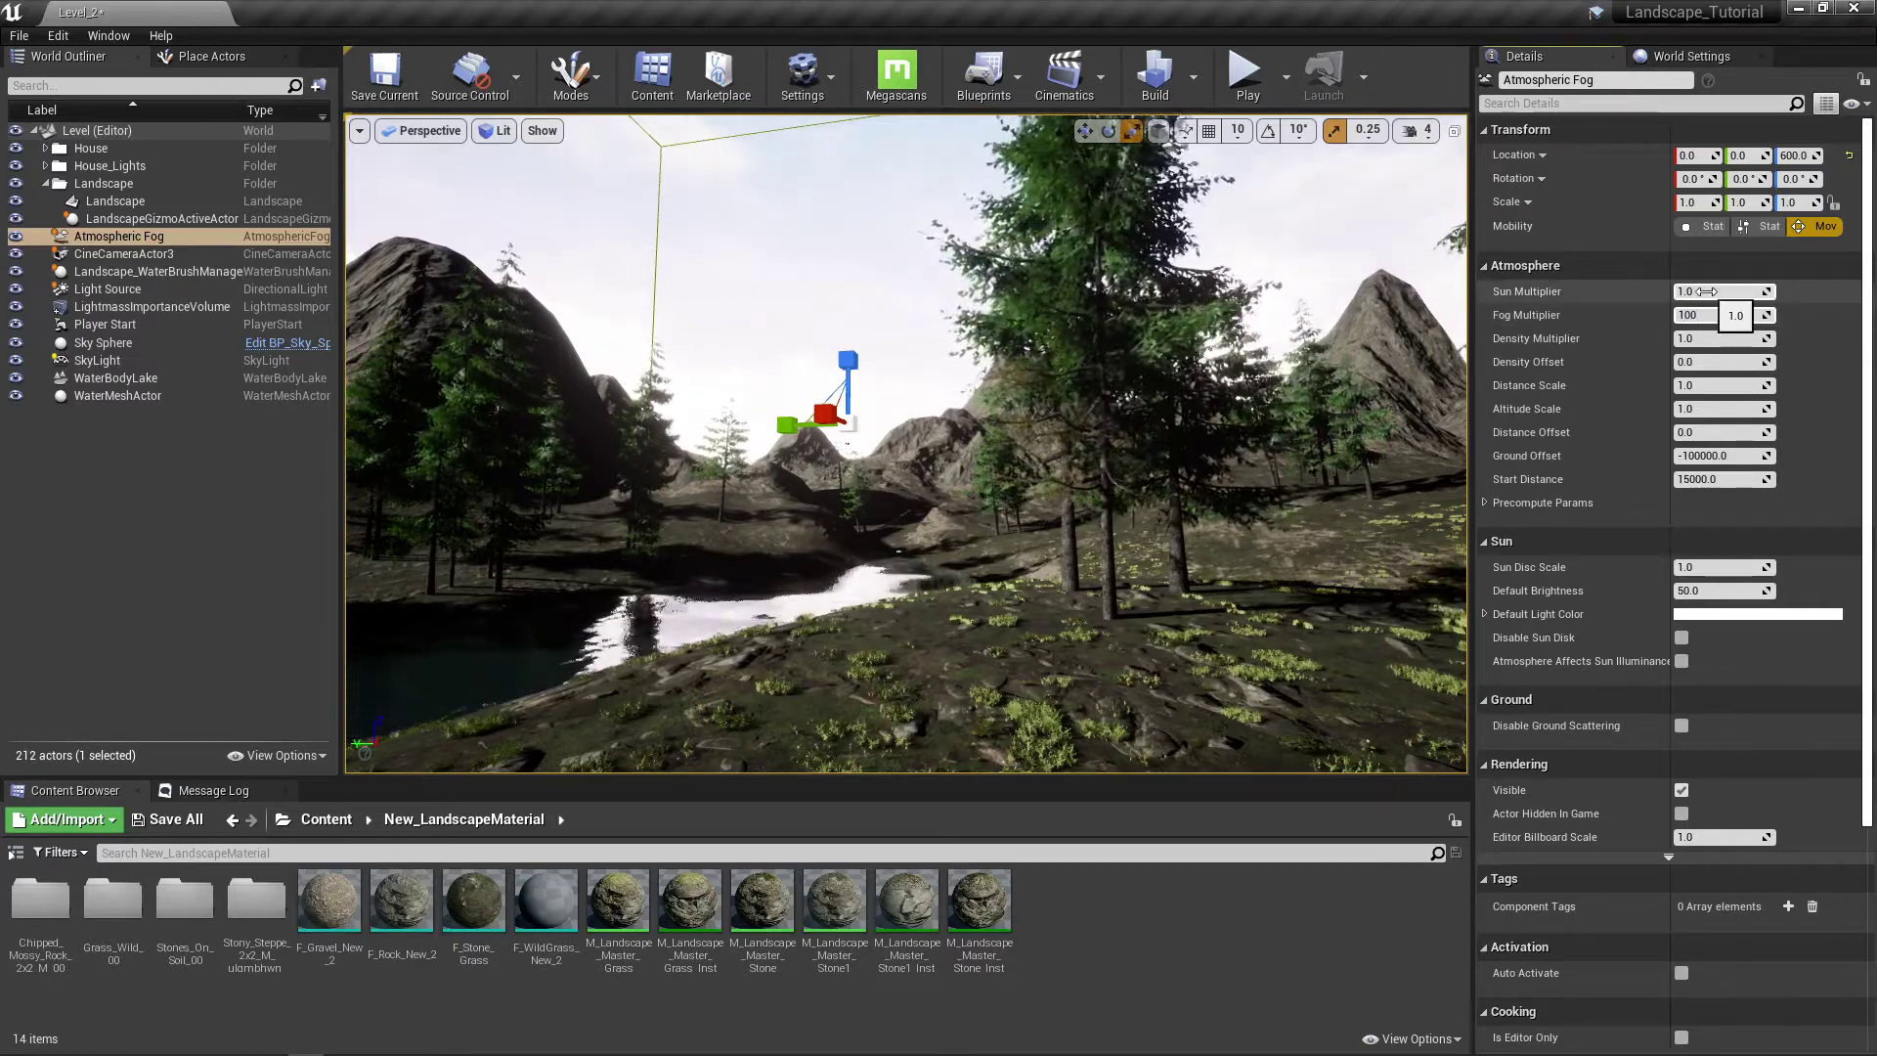
key("Return")
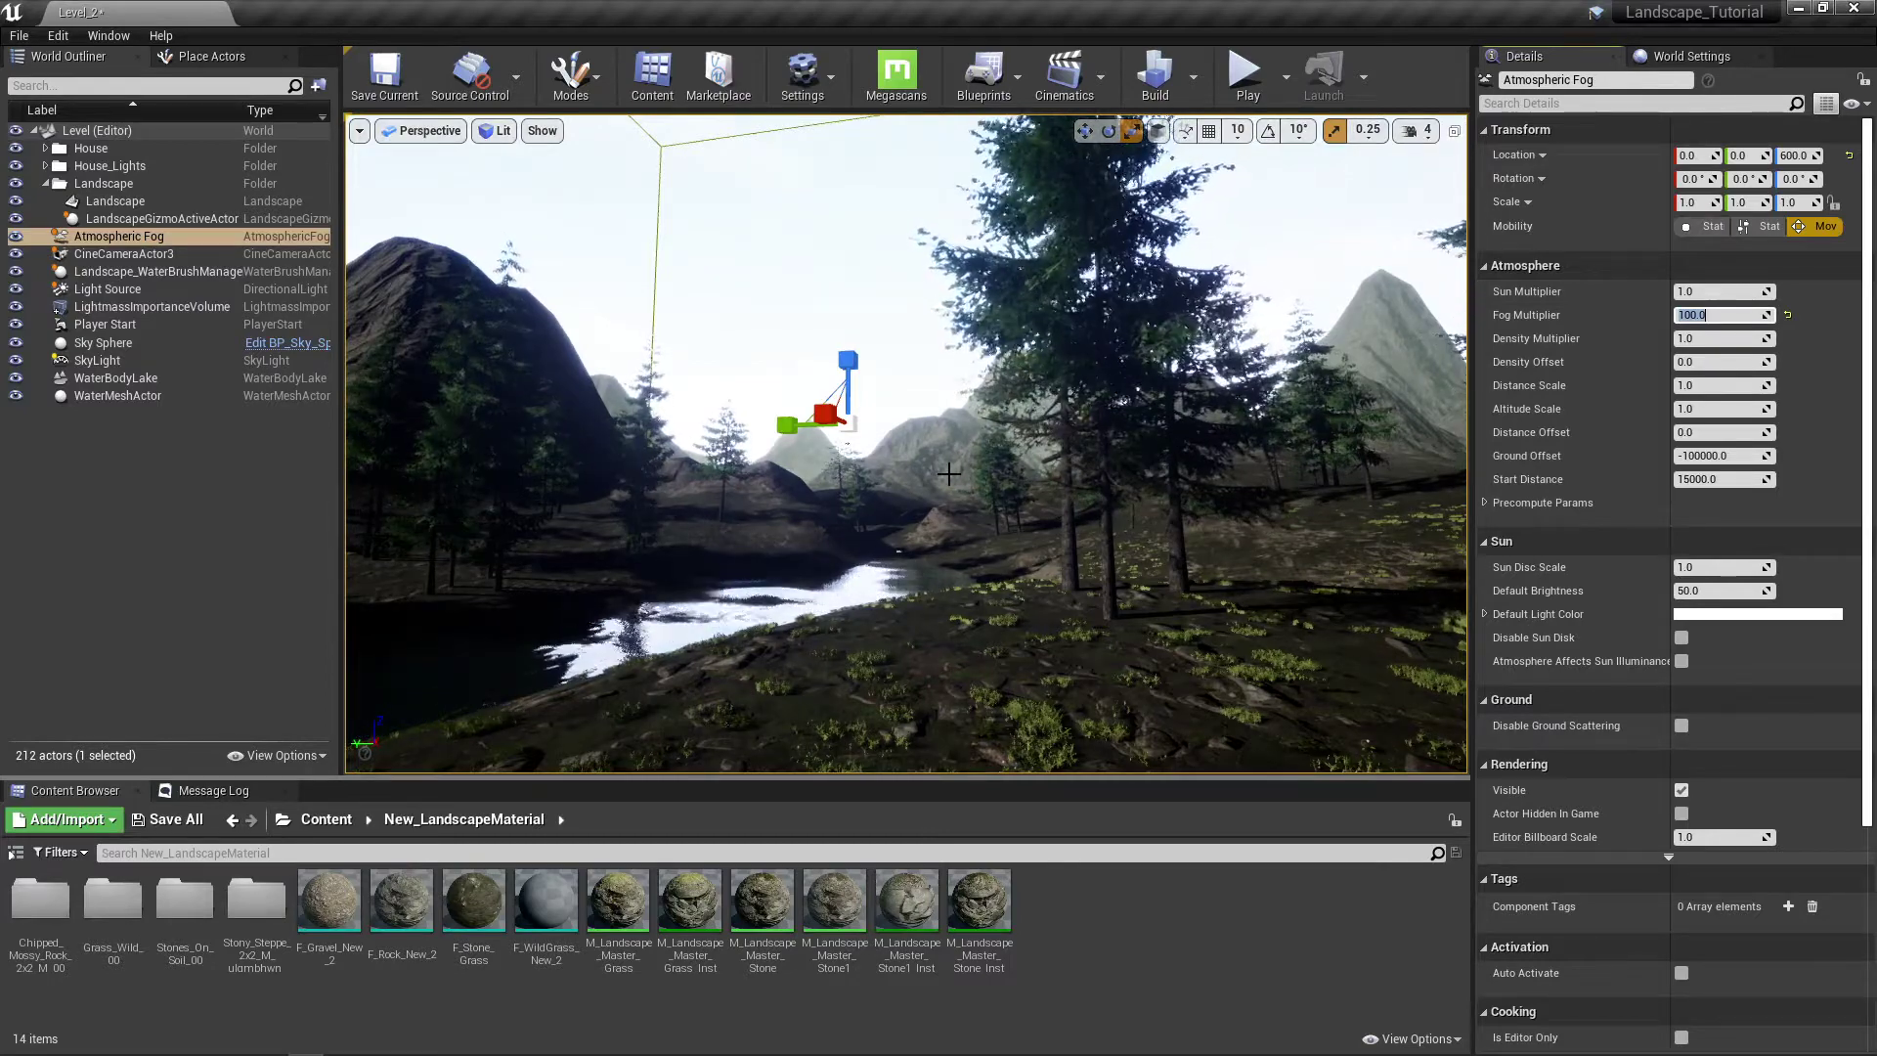
Step: Set the Atmospheric Fog's Sun Multiplier to 10 and inspect its effect around the house
left_click(1698, 290)
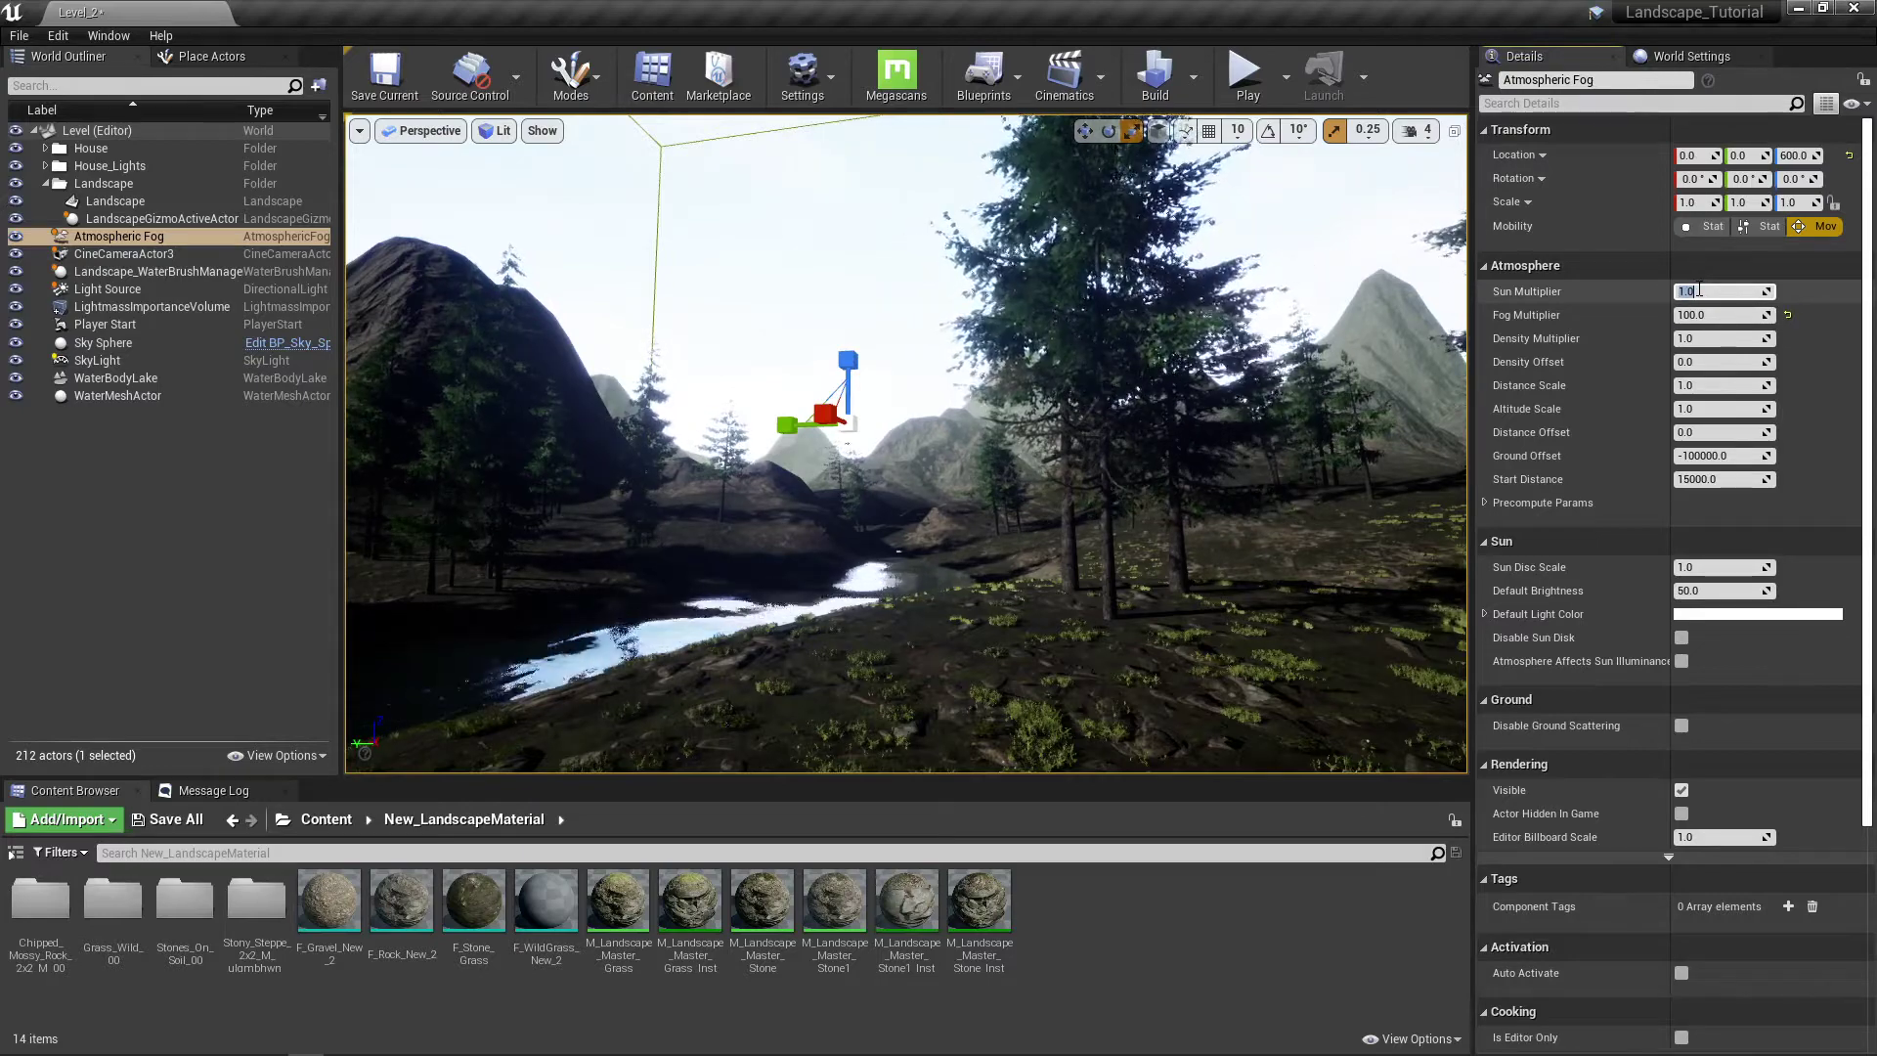
type("10")
key("Return")
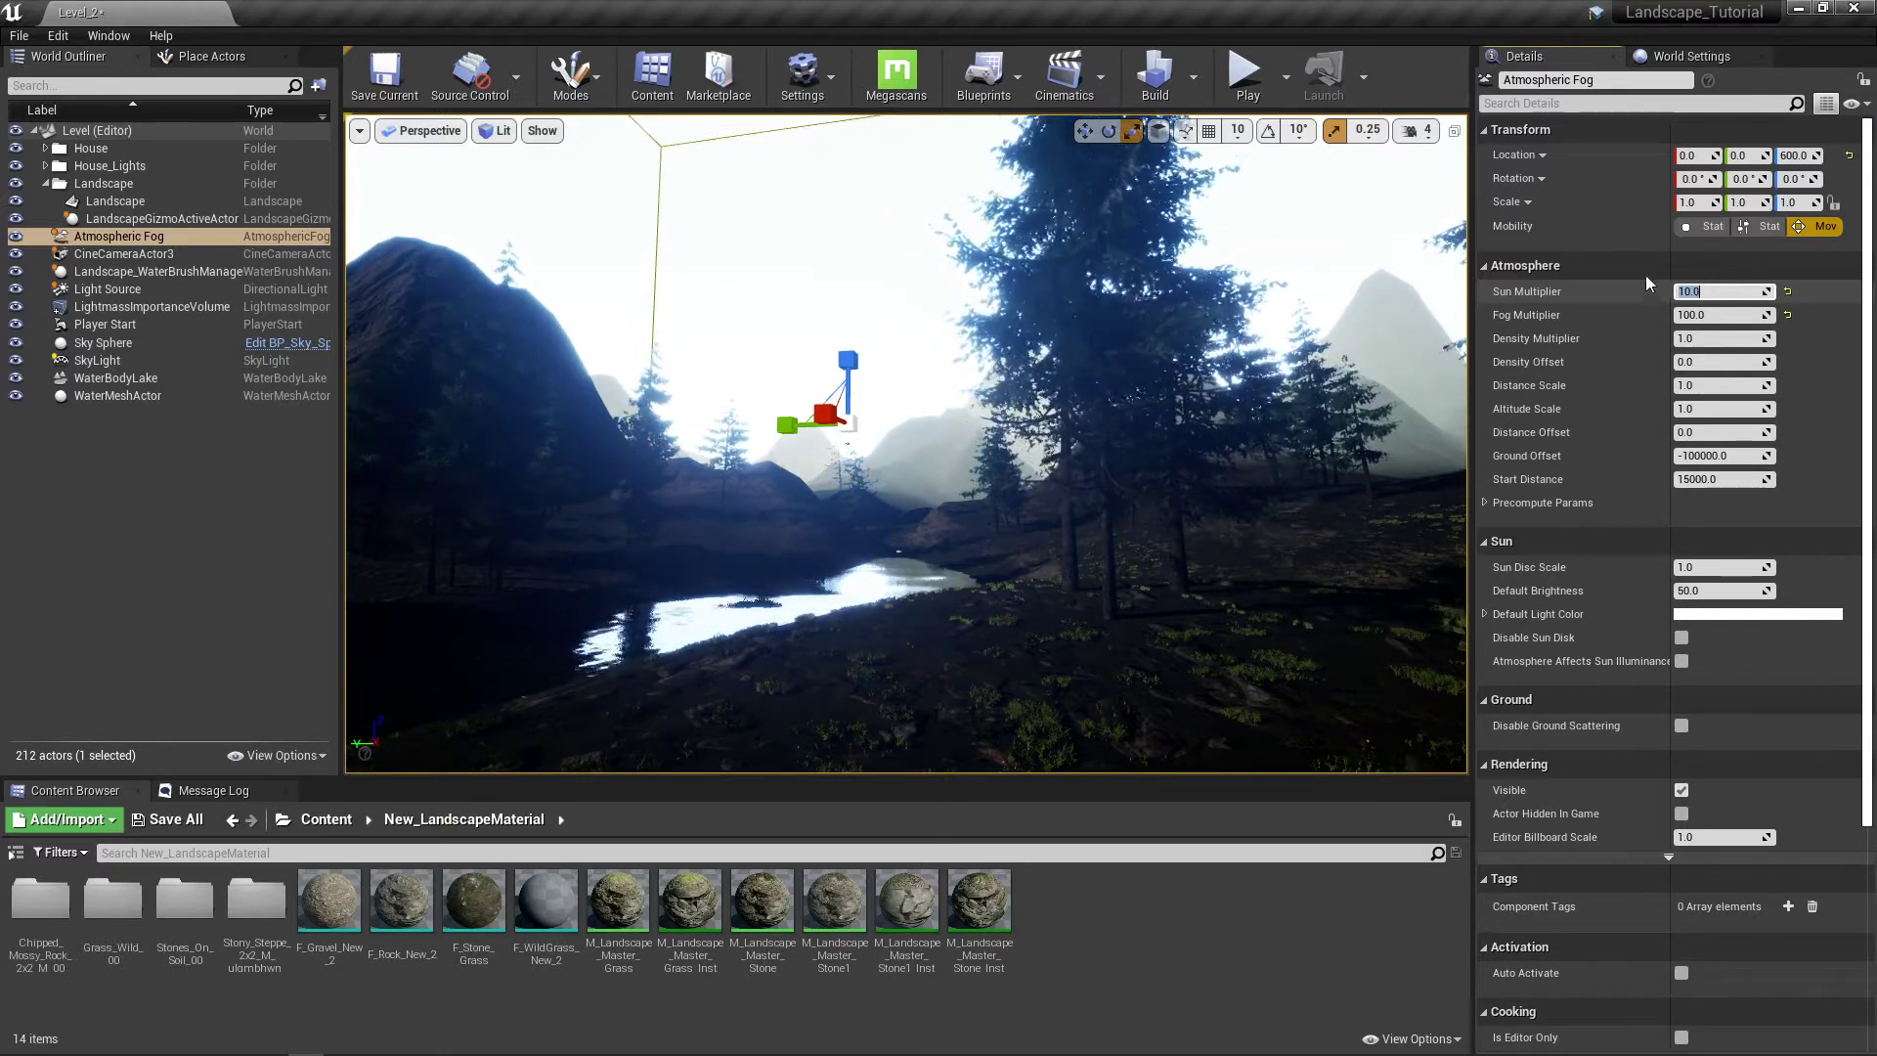
right_click_drag(1125, 421, 1437, 426)
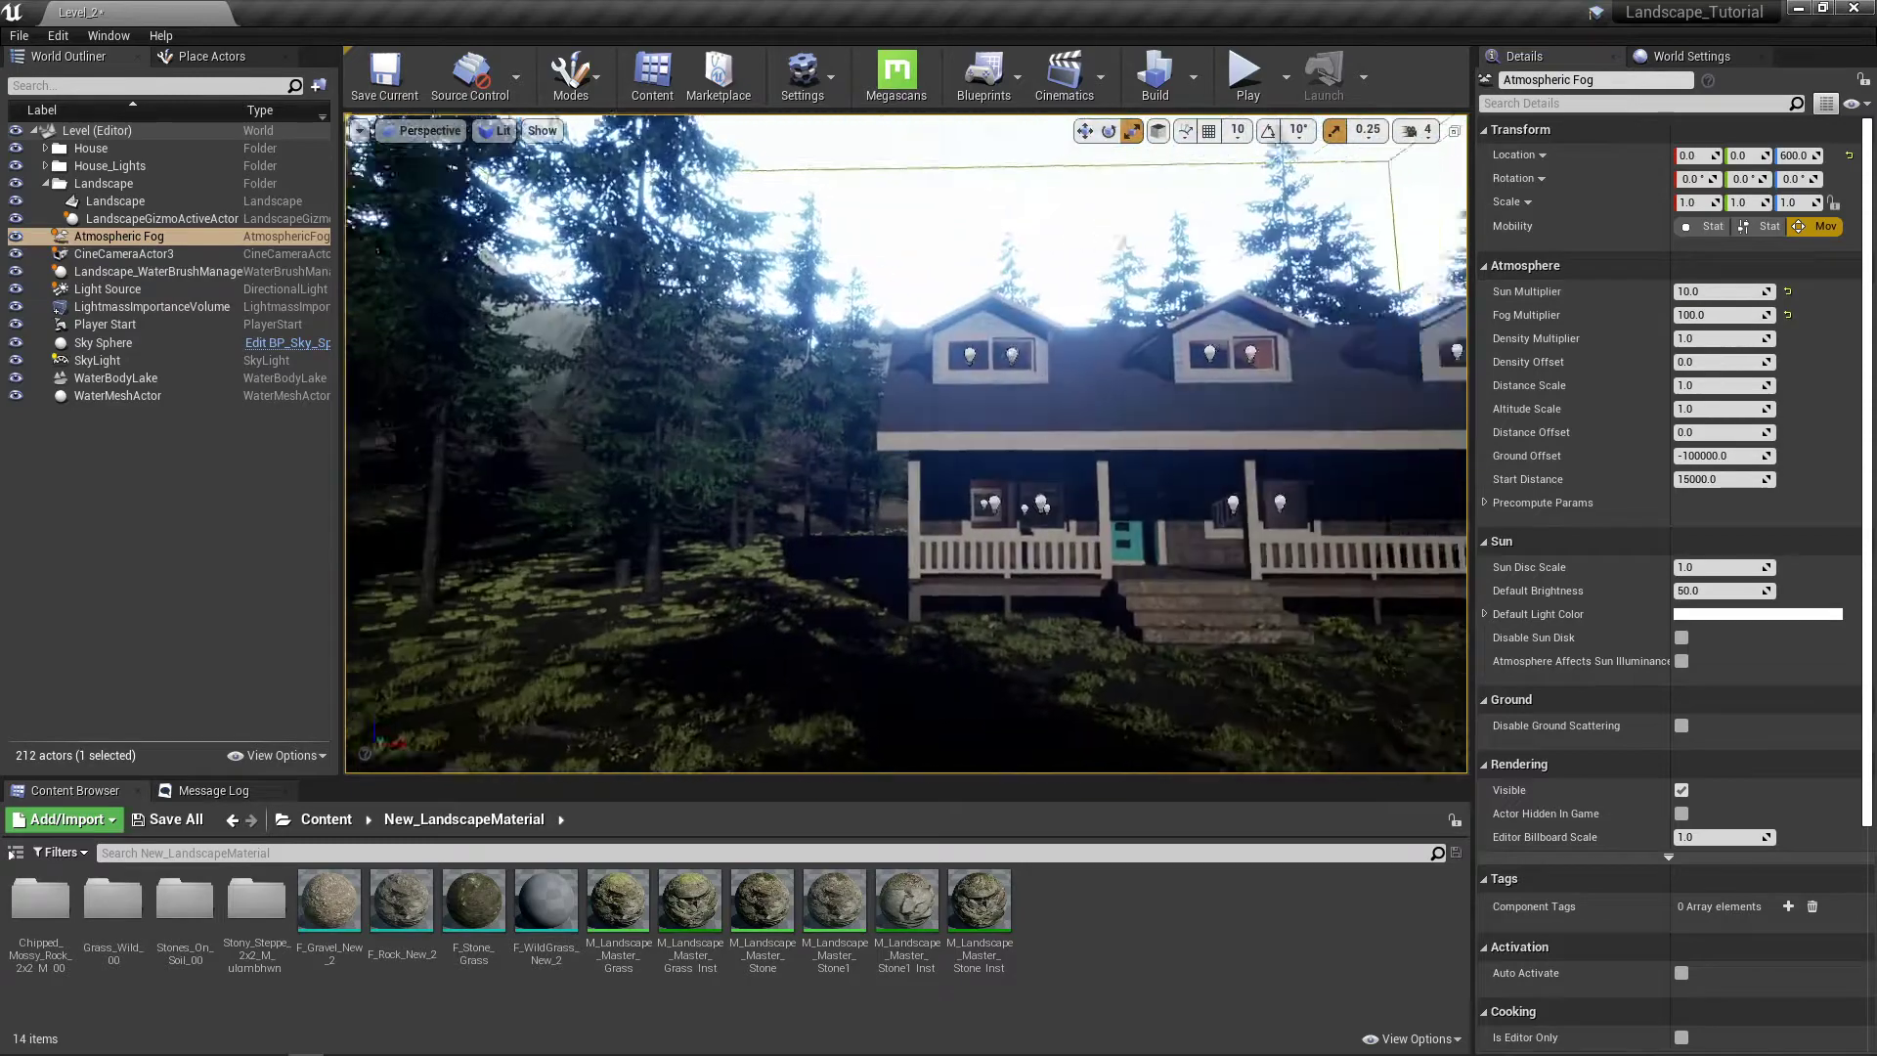
right_click_drag(847, 388, 1016, 388)
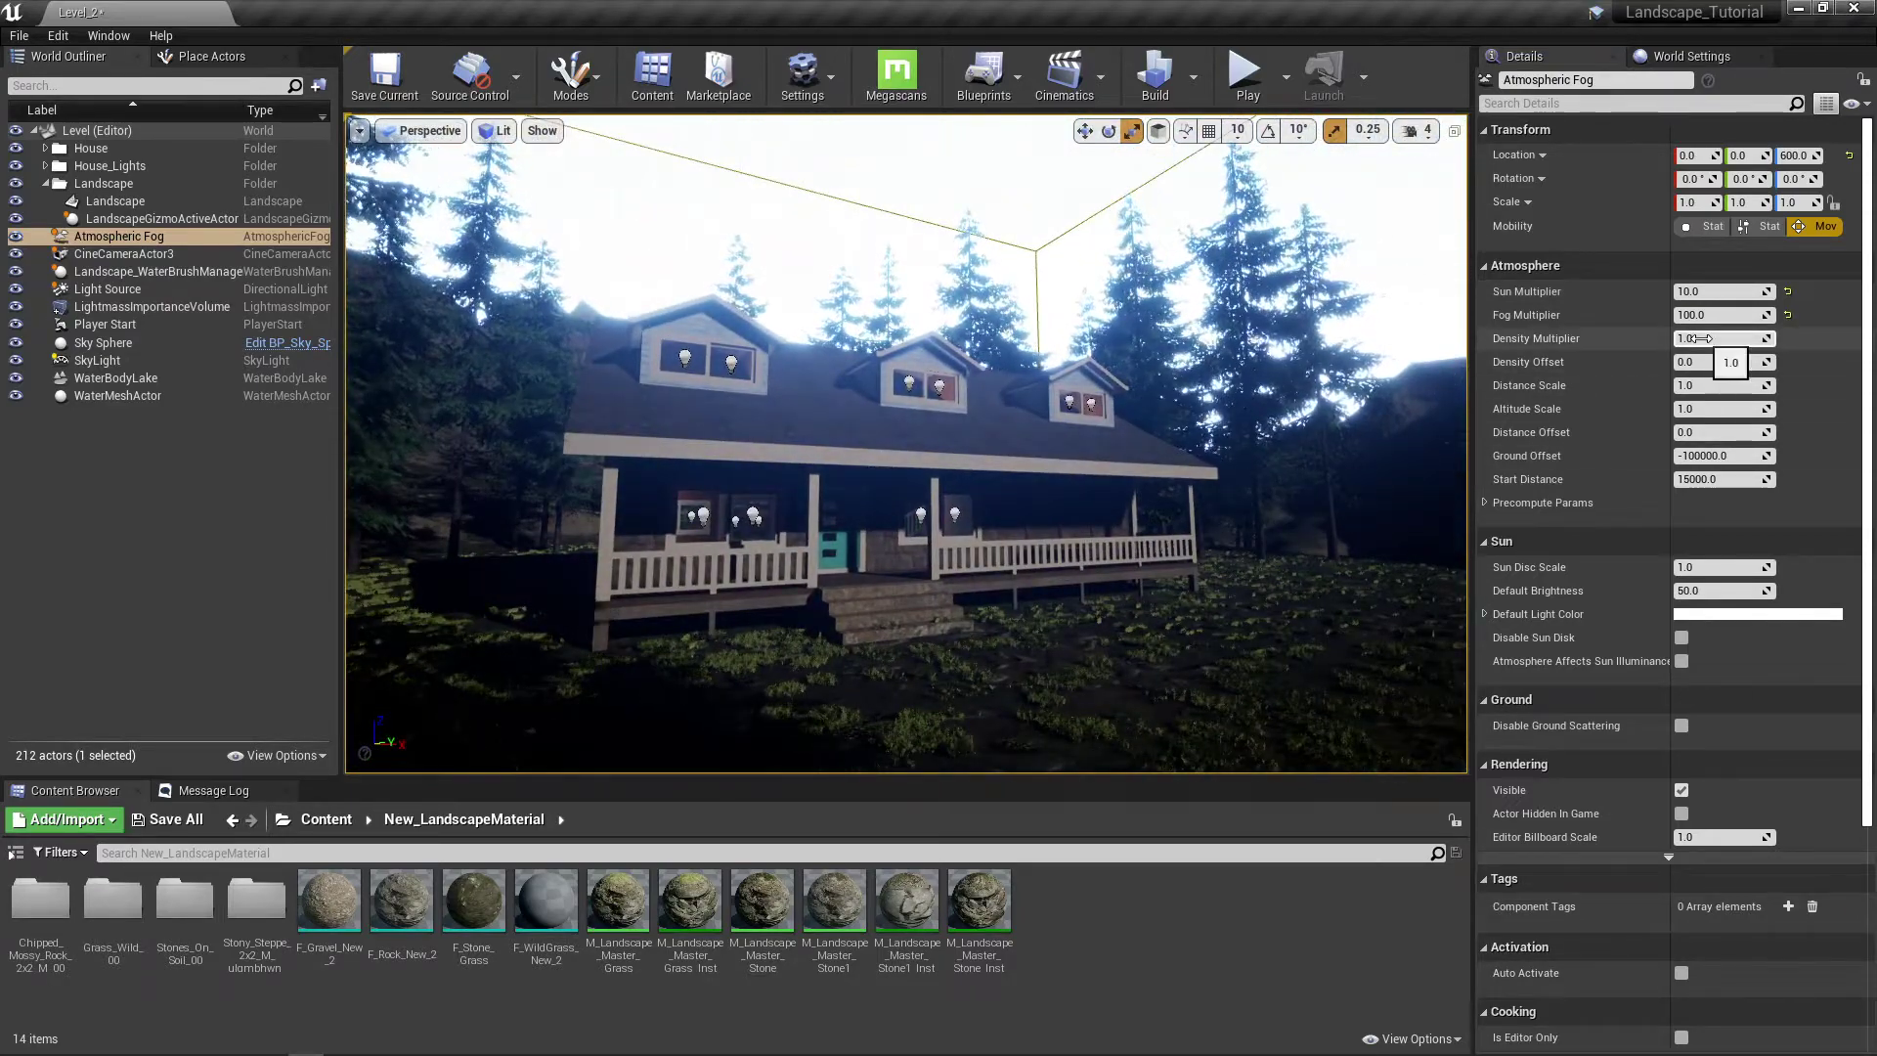
Step: Set the fog's Density Multiplier to 10, and its Distance Scale to 0.1 after trying 100
right_click_drag(1300, 420, 797, 415)
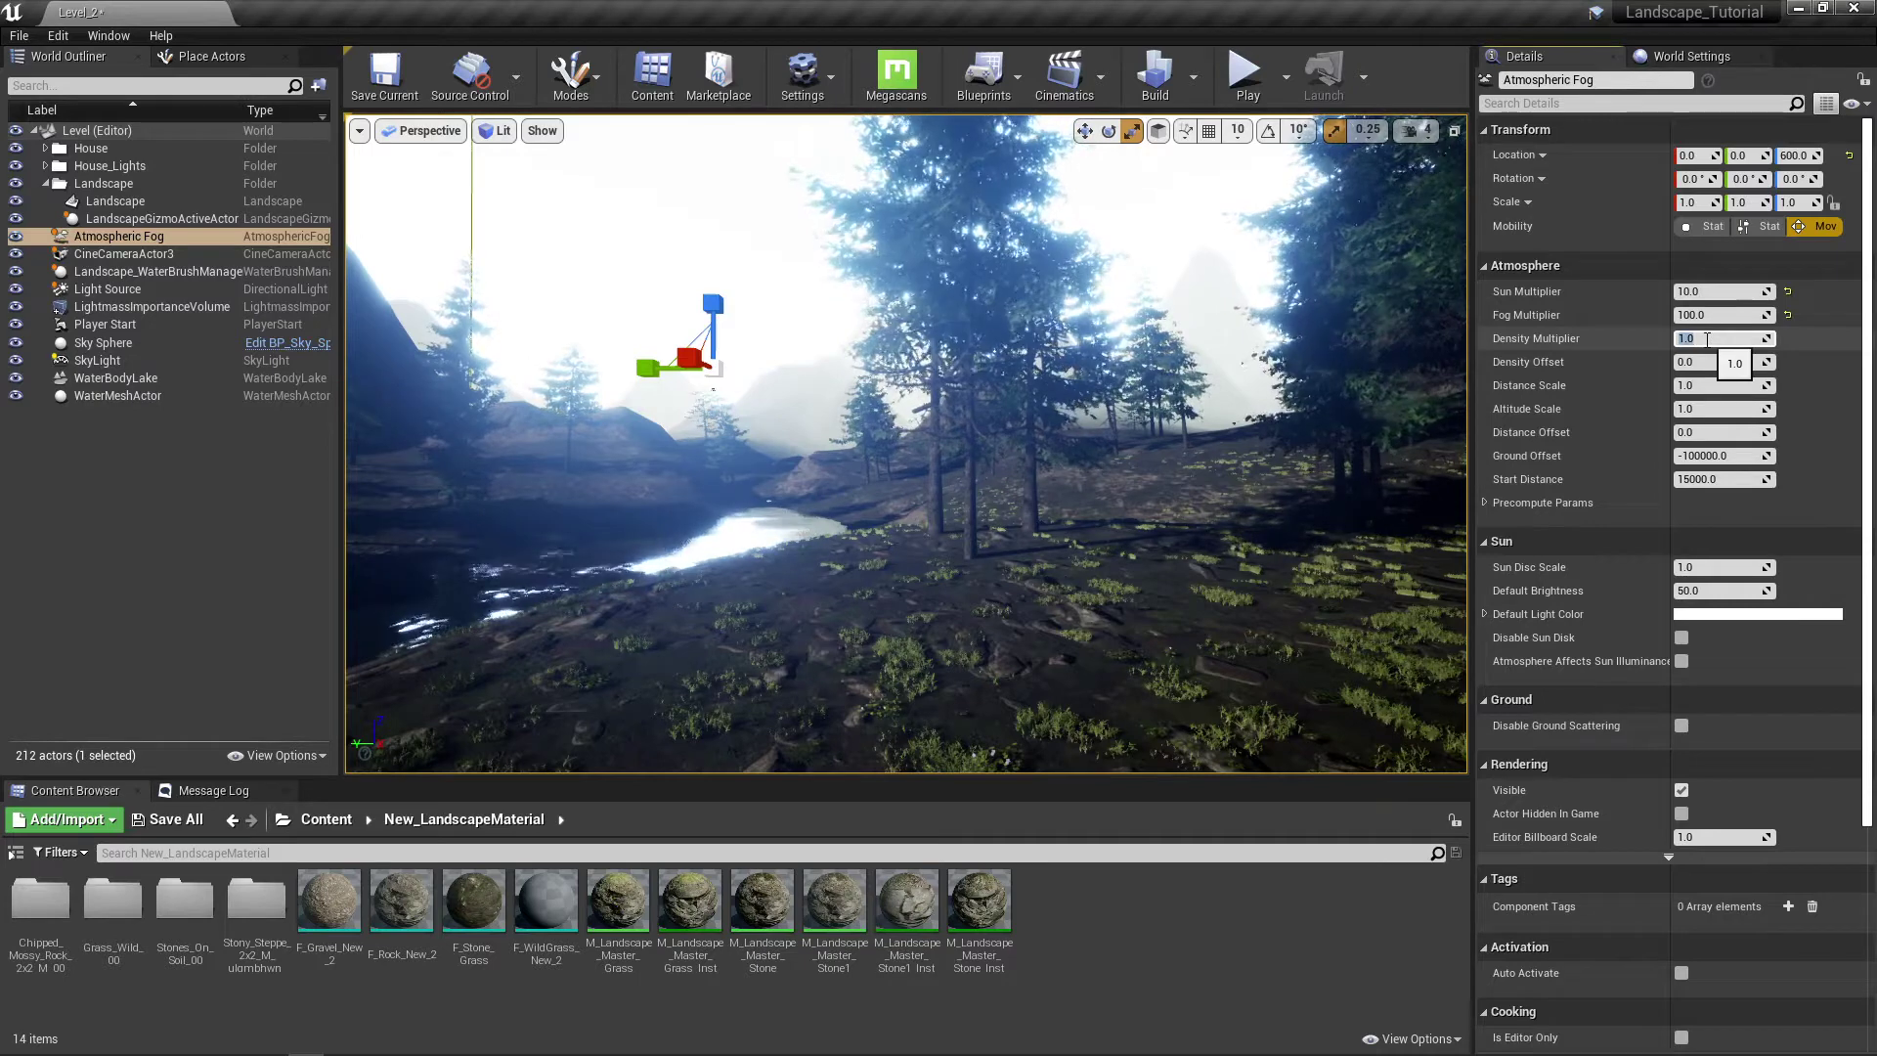
key("Return")
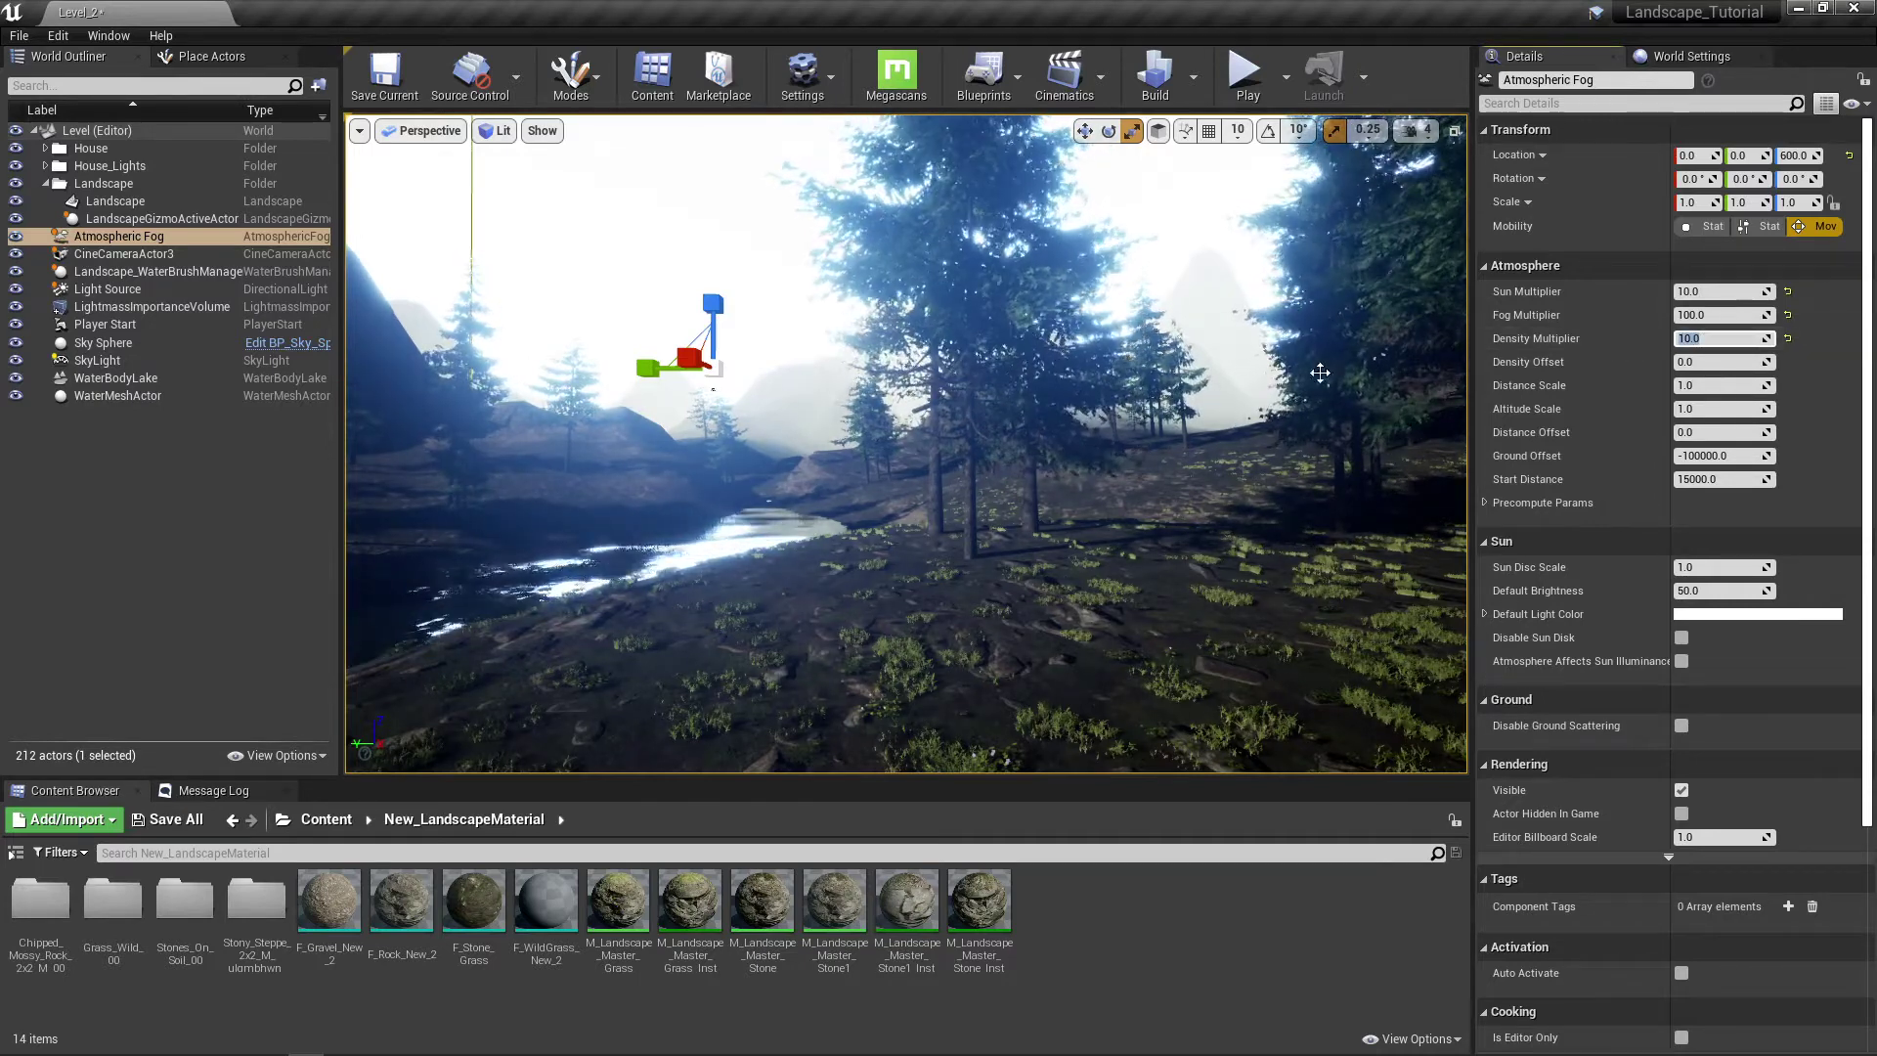
left_click(1694, 383)
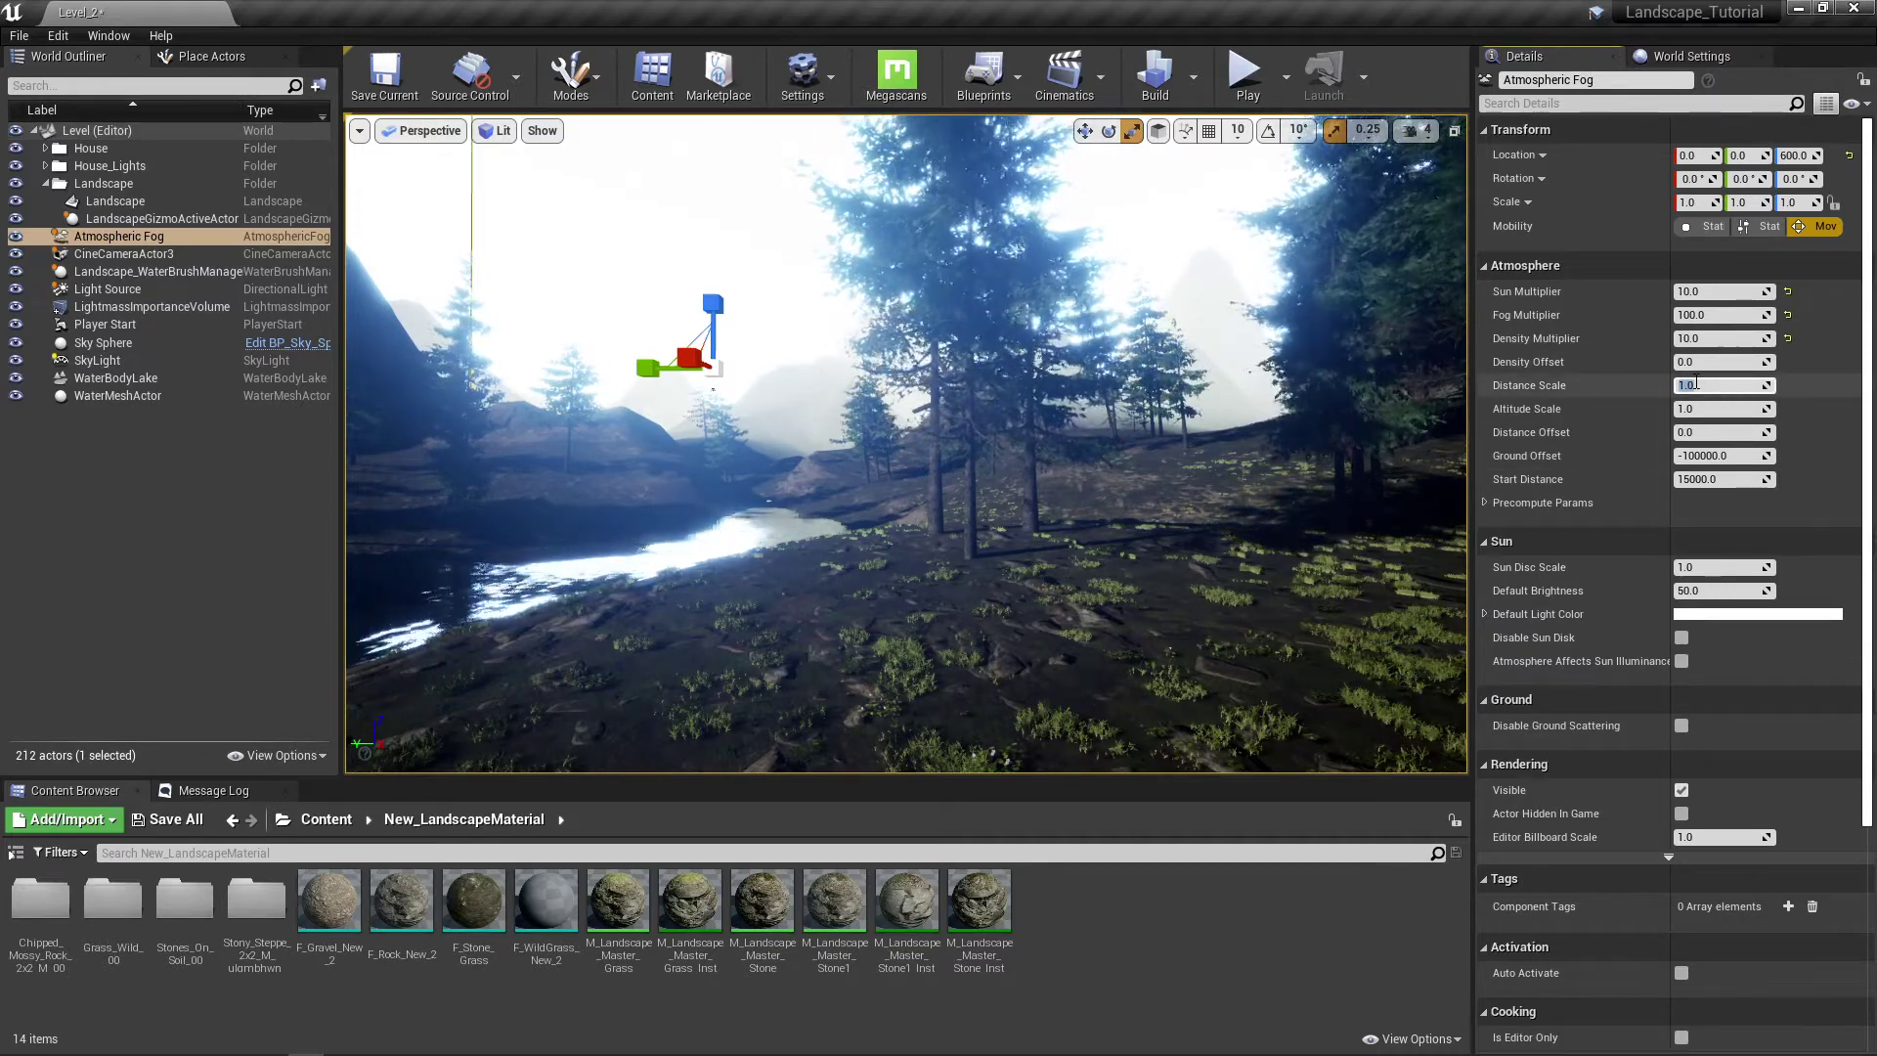
type("100")
key("Return")
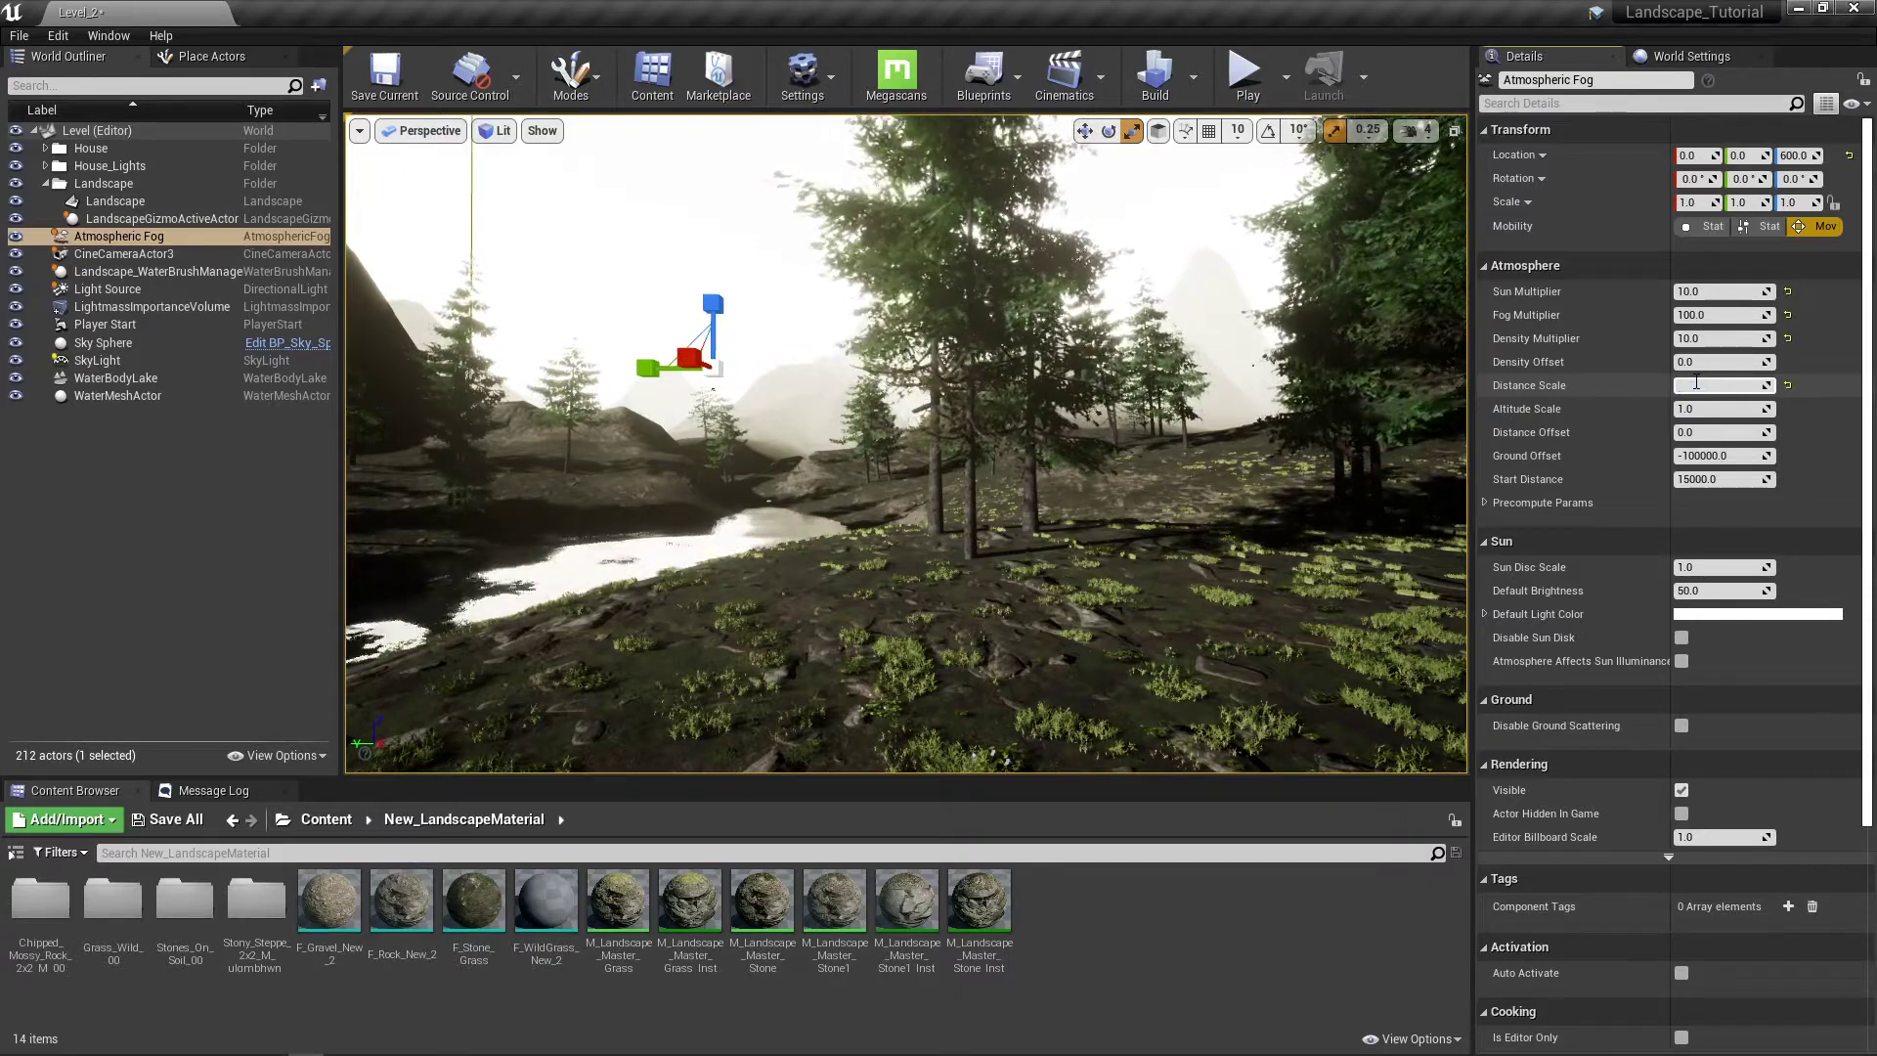
type("0.1")
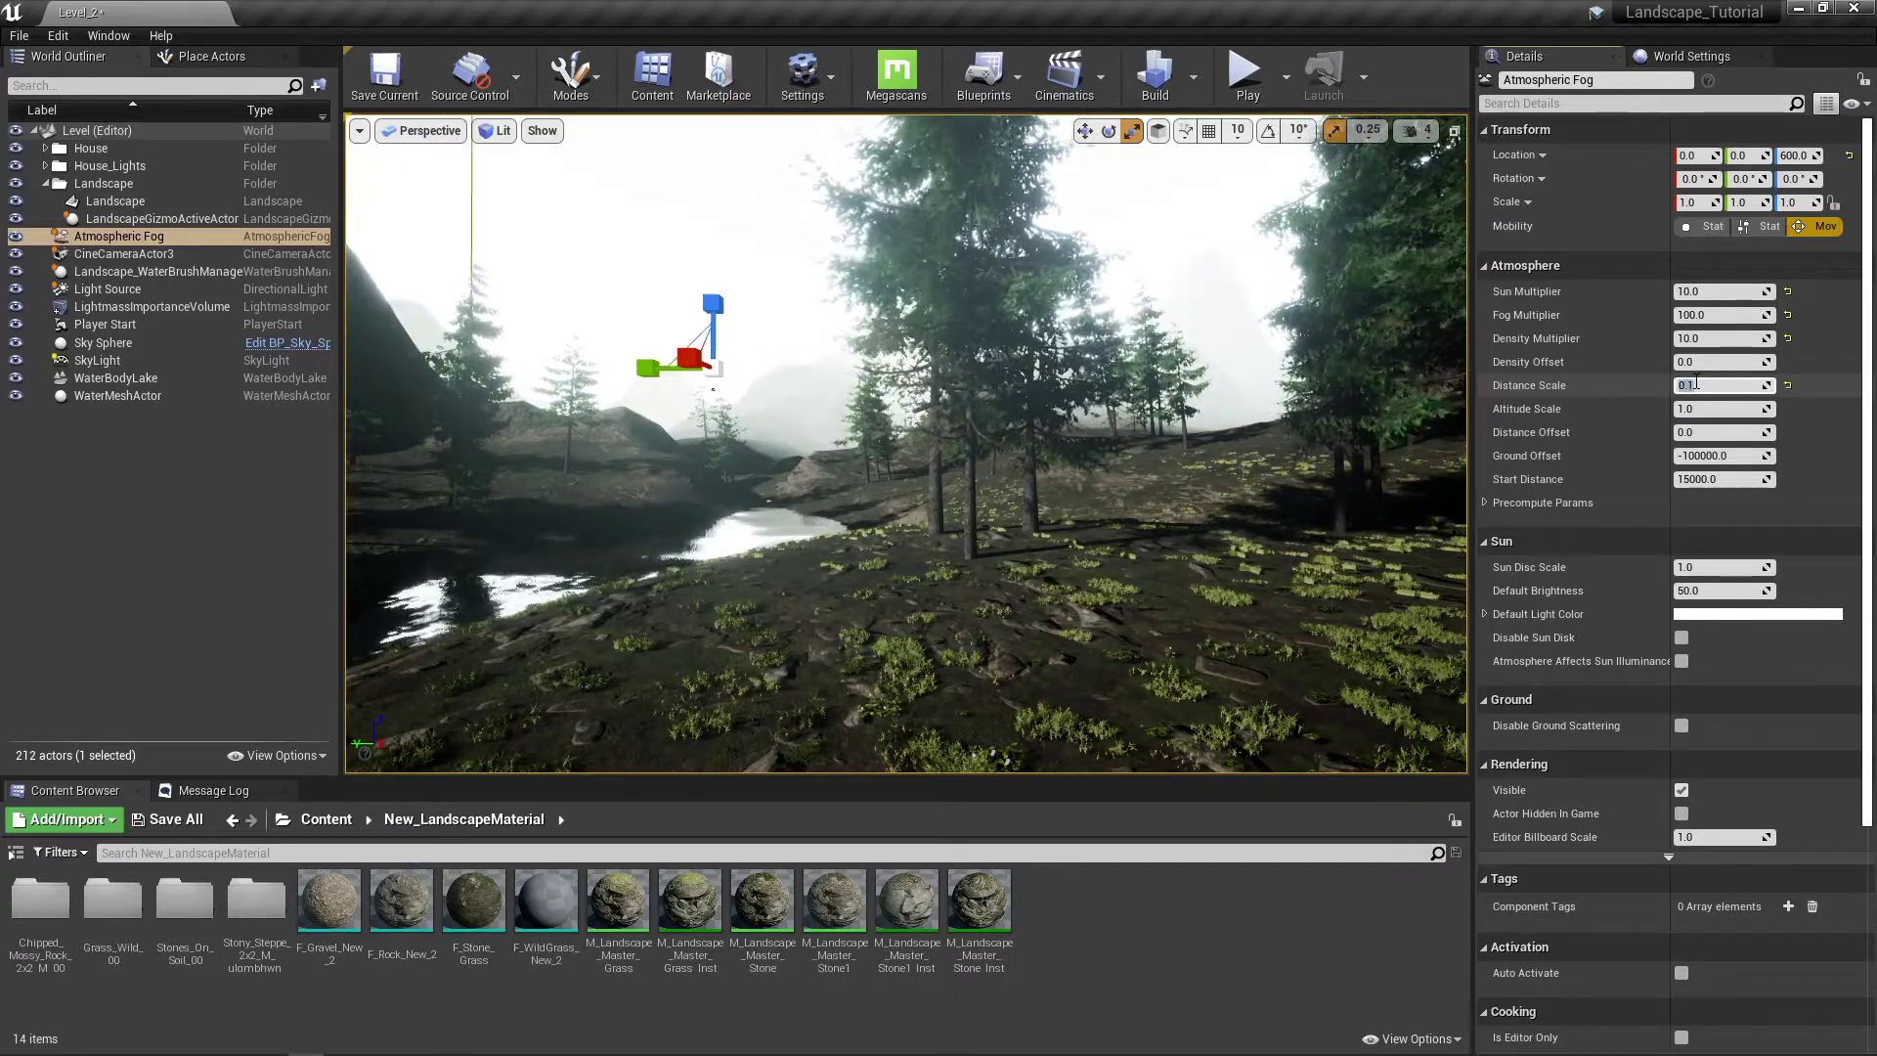
key("Return")
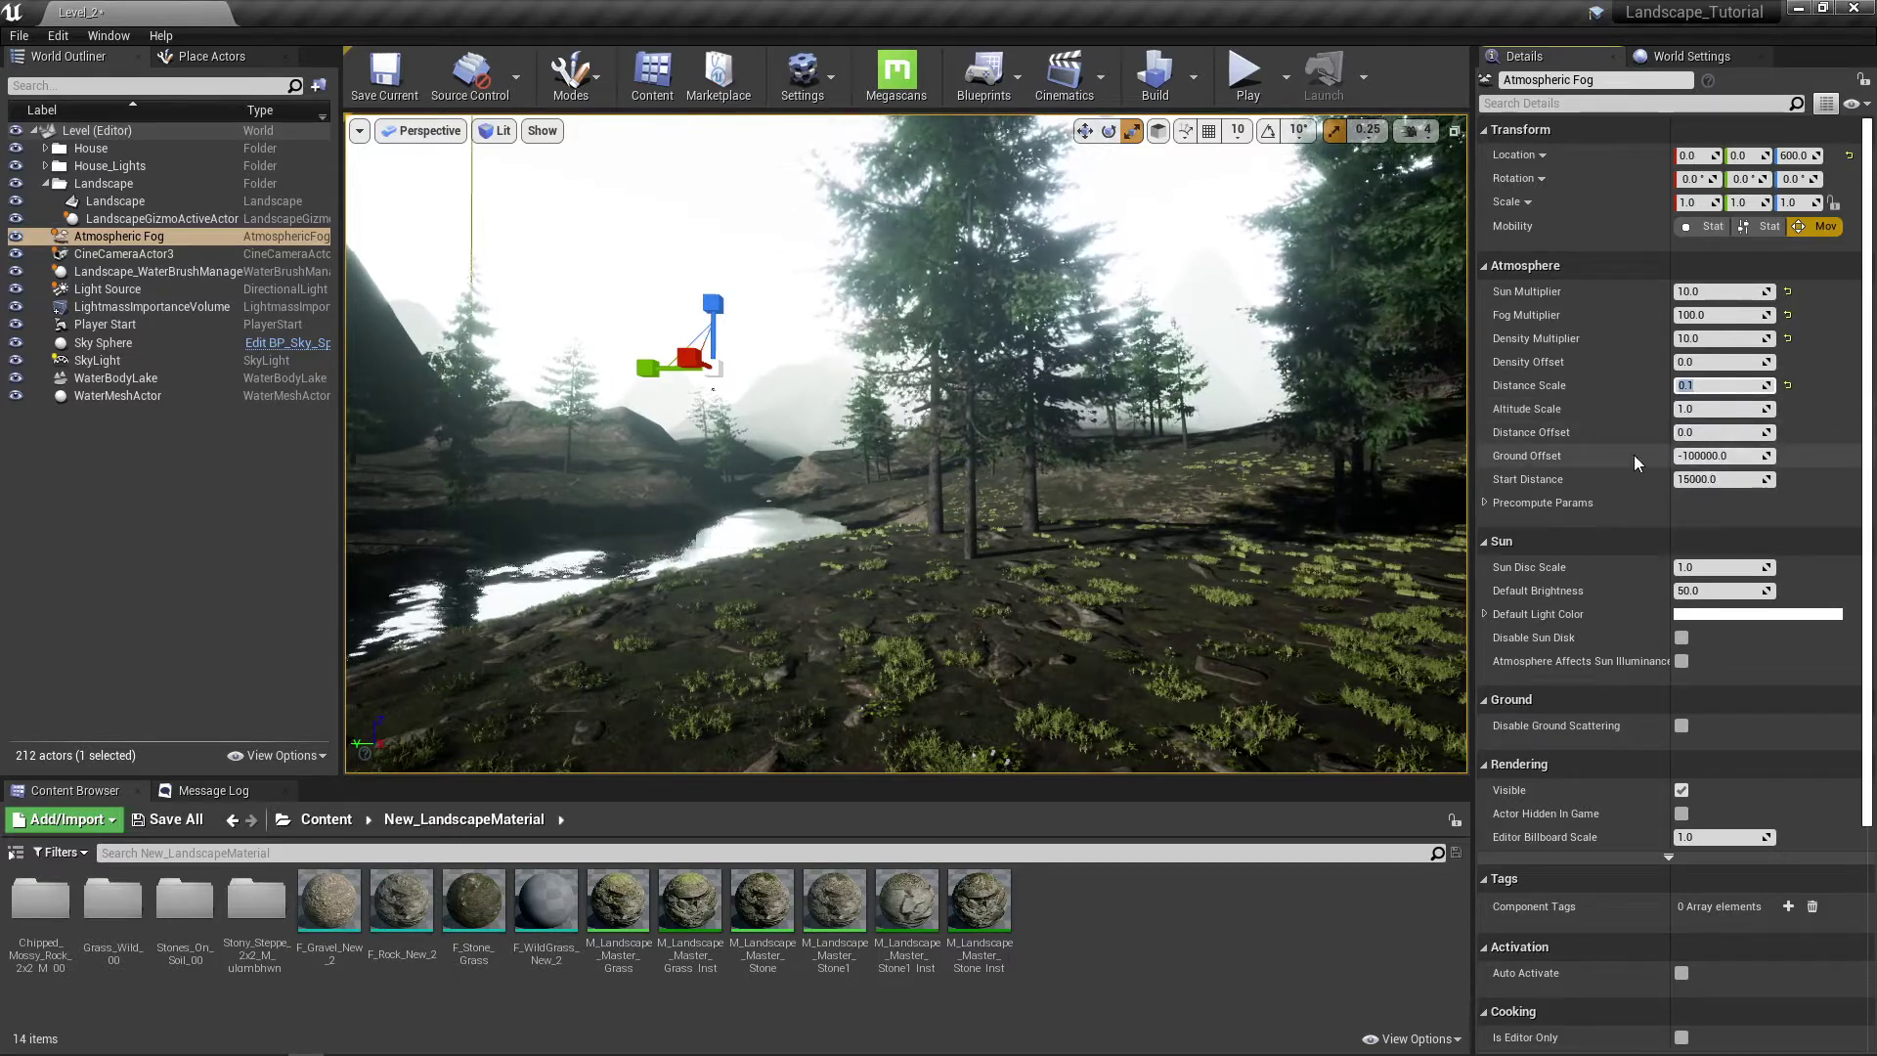
Step: Review the Atmospheric Fog's remaining settings, including Sun, Ground and Rendering, against the lake view
scroll(1633, 454, "down", 1)
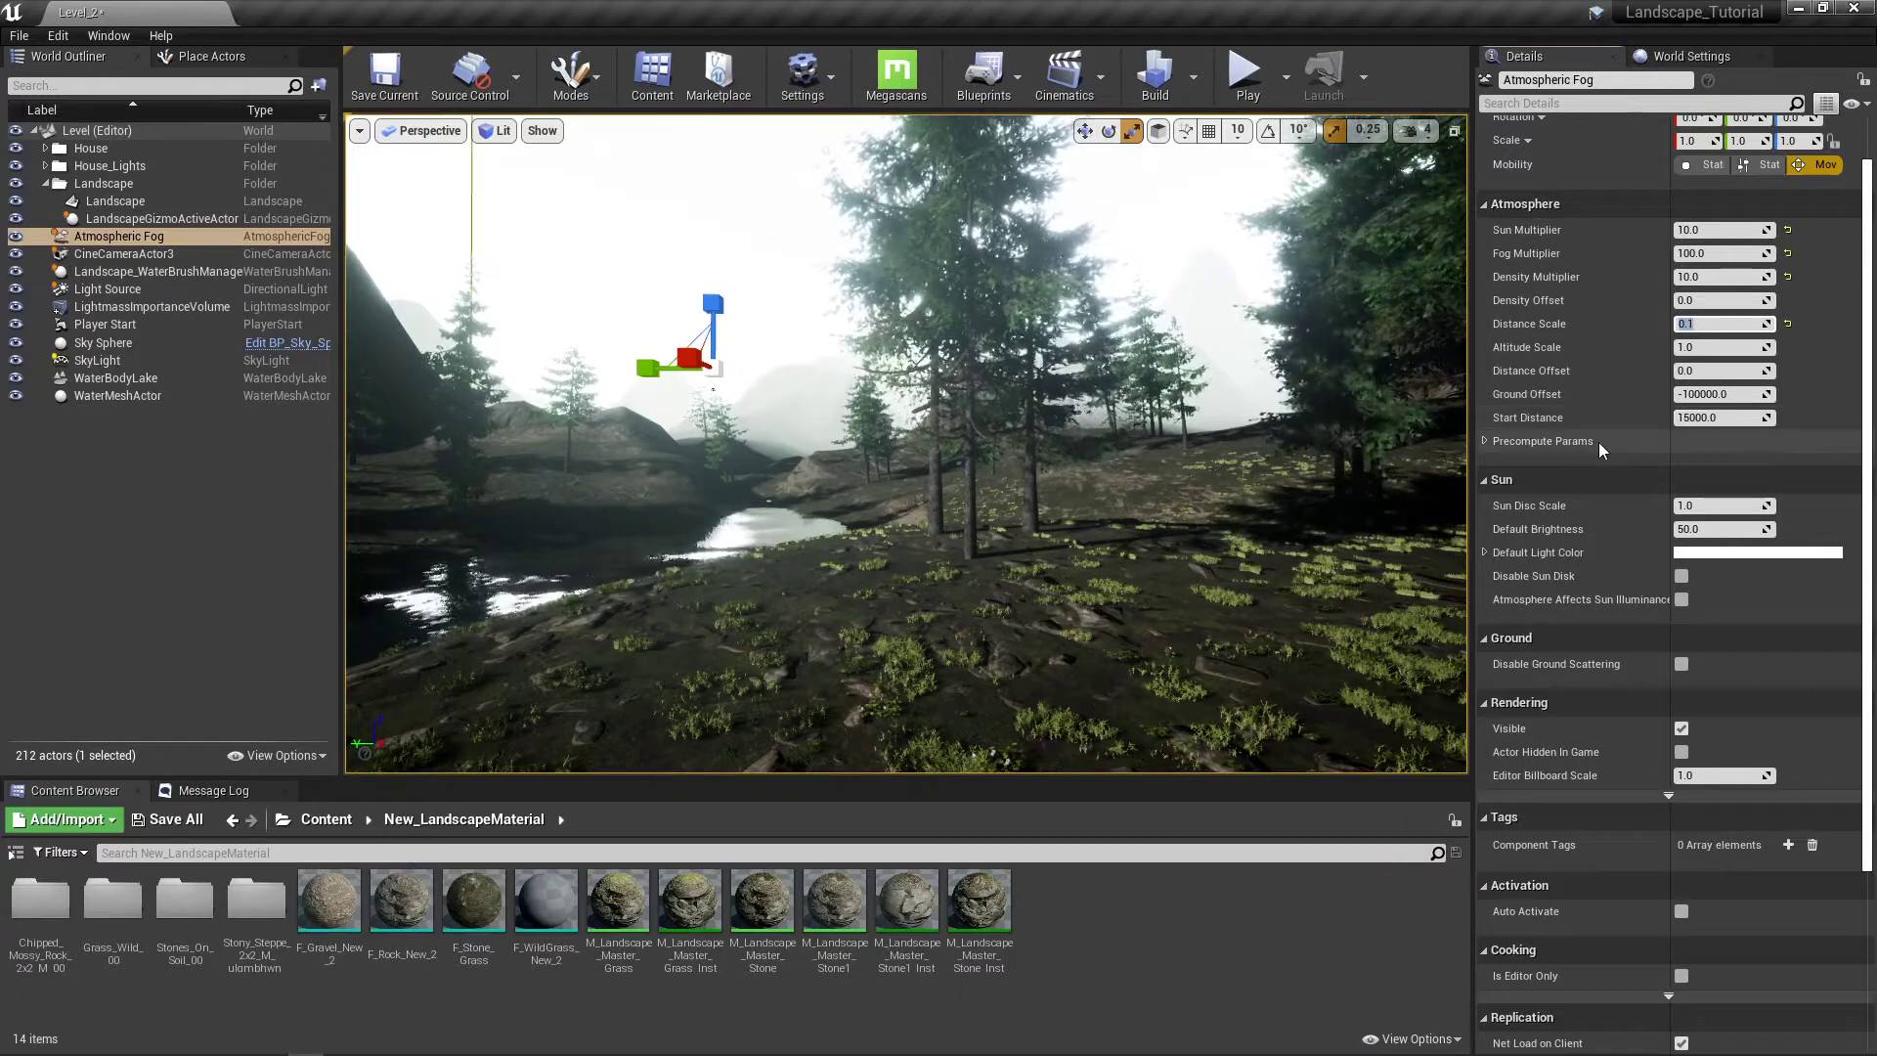
scroll(1540, 437, "down", 3)
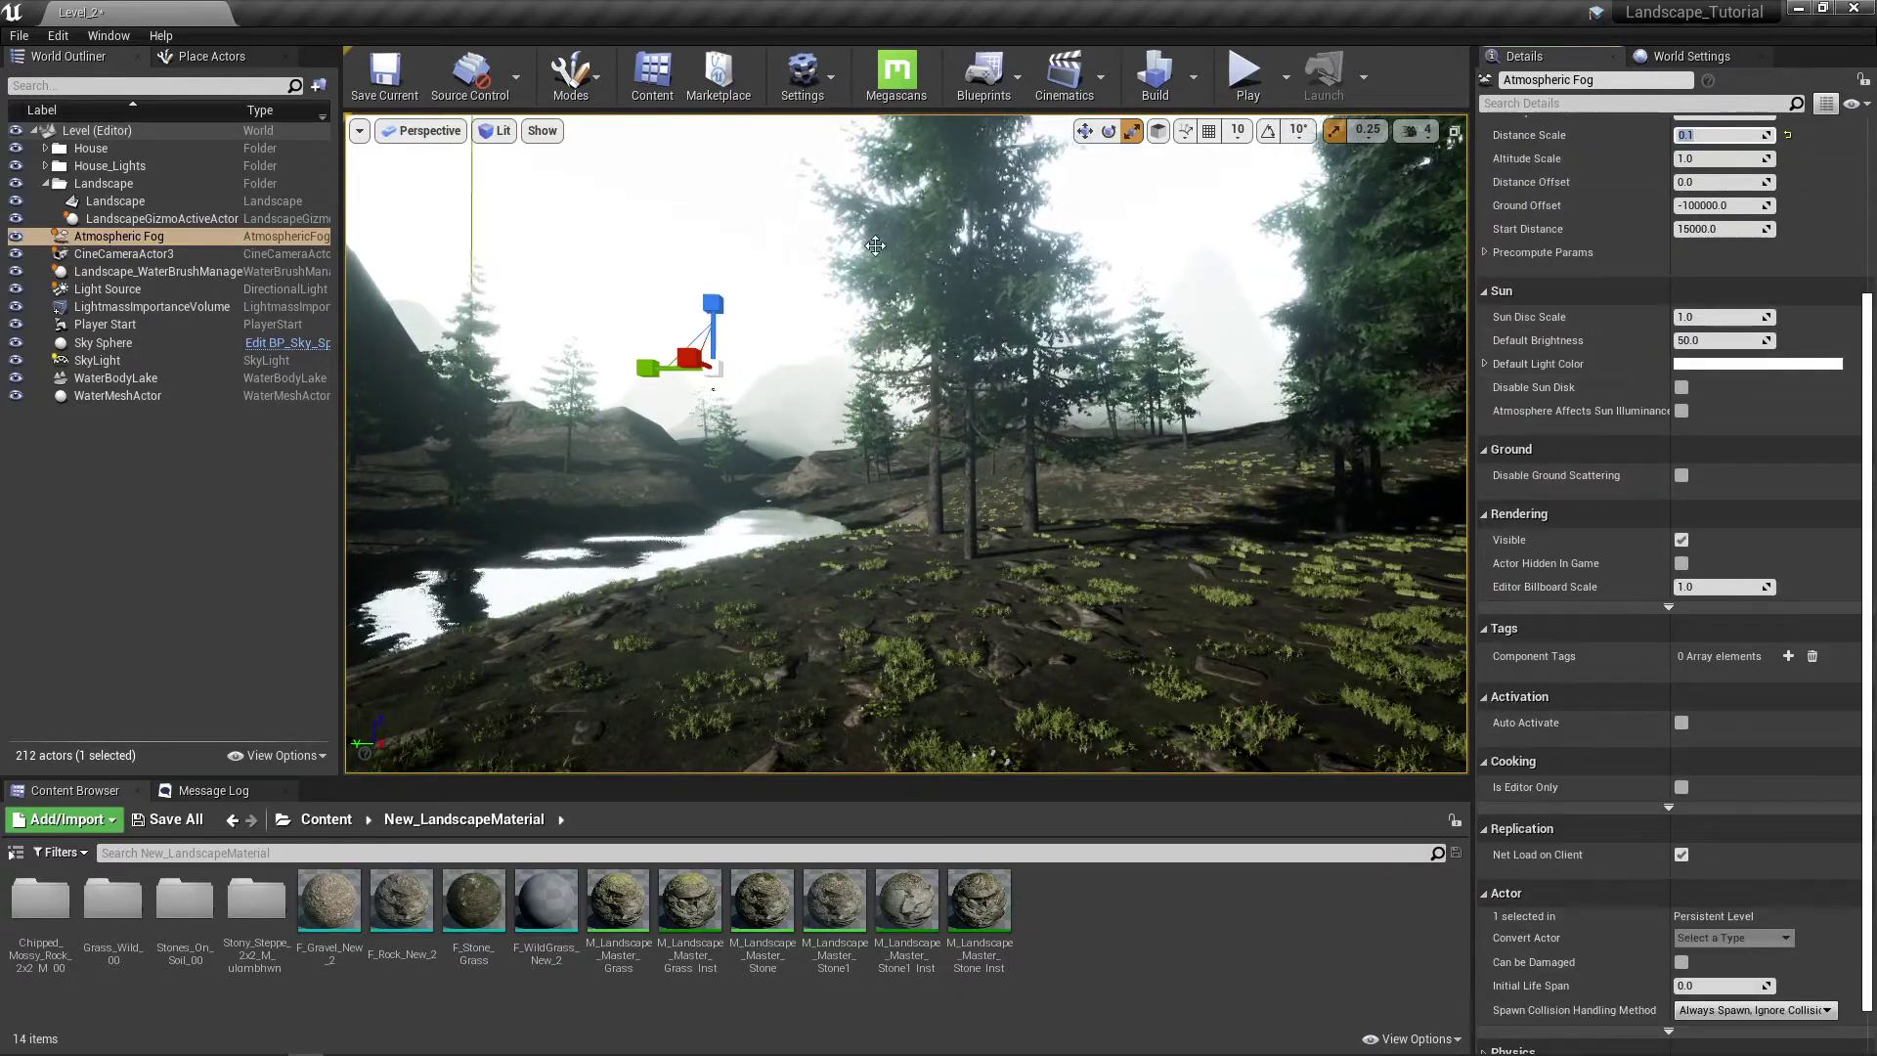
right_click_drag(971, 261, 872, 276)
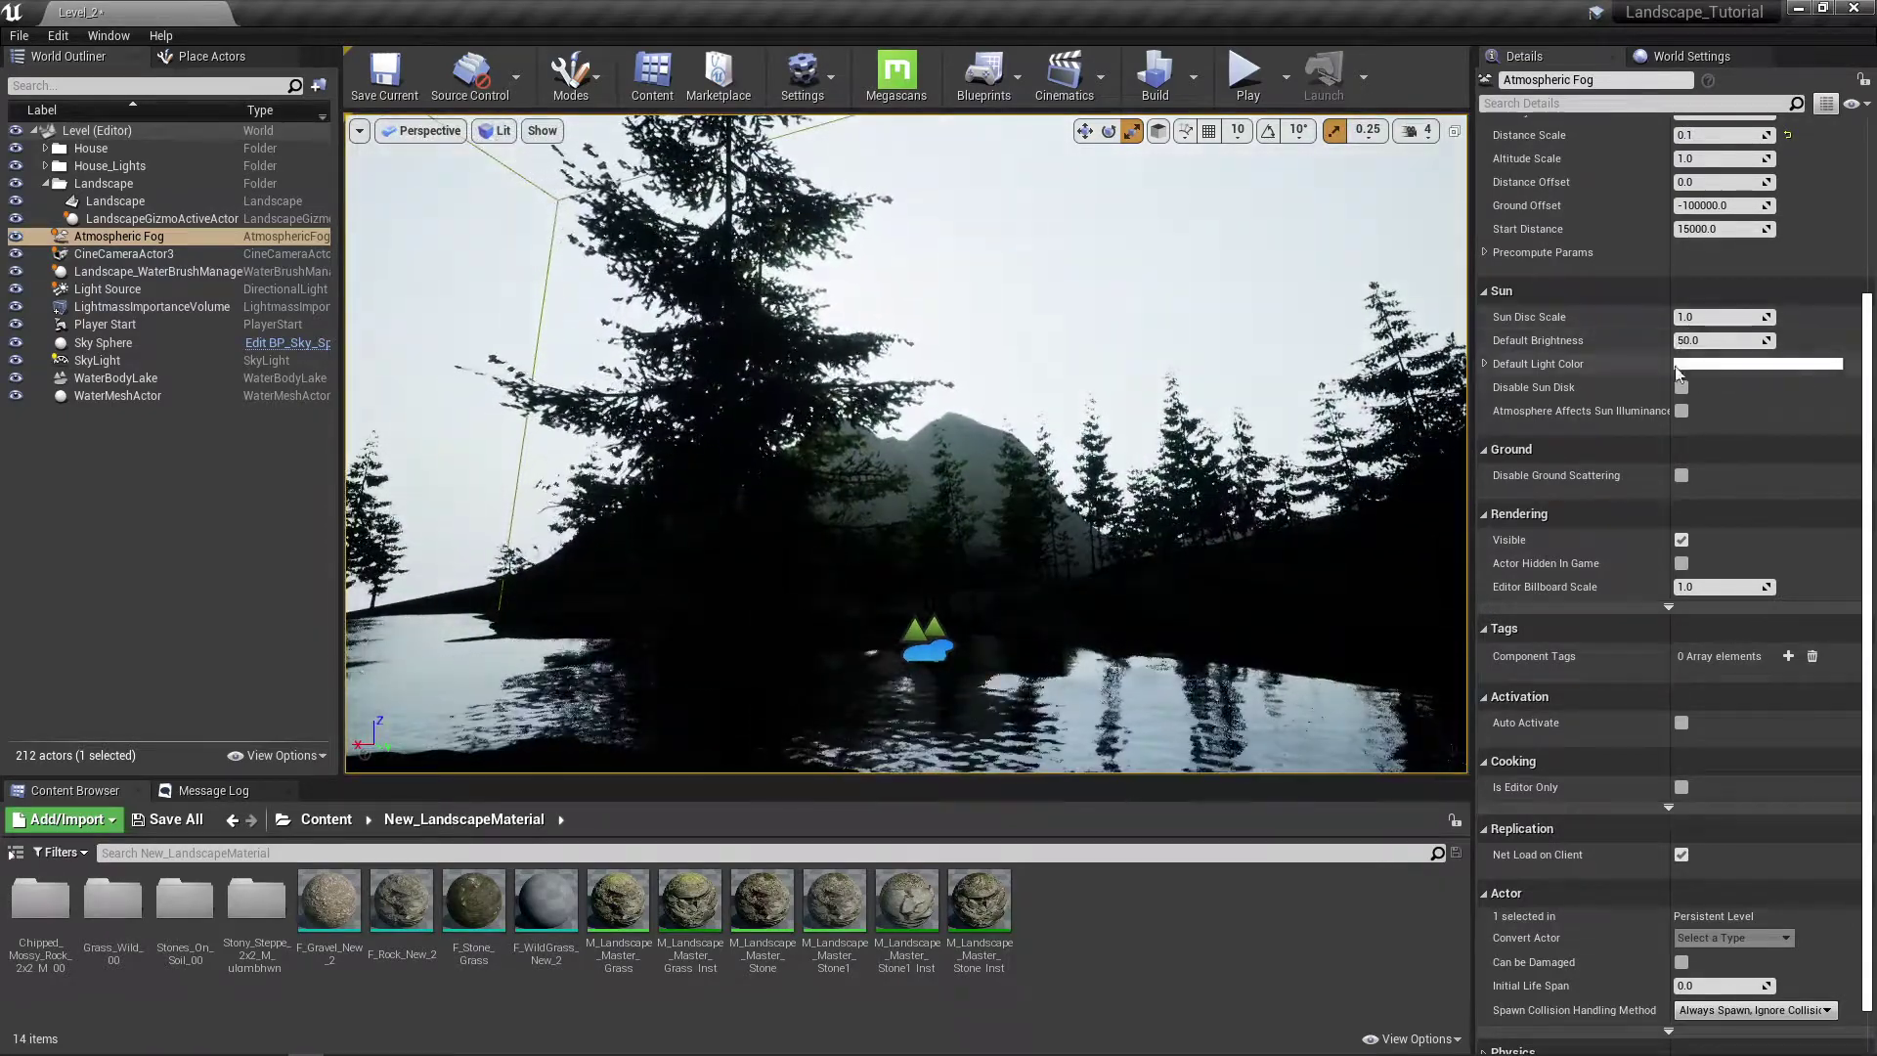
scroll(1616, 397, "down", 2)
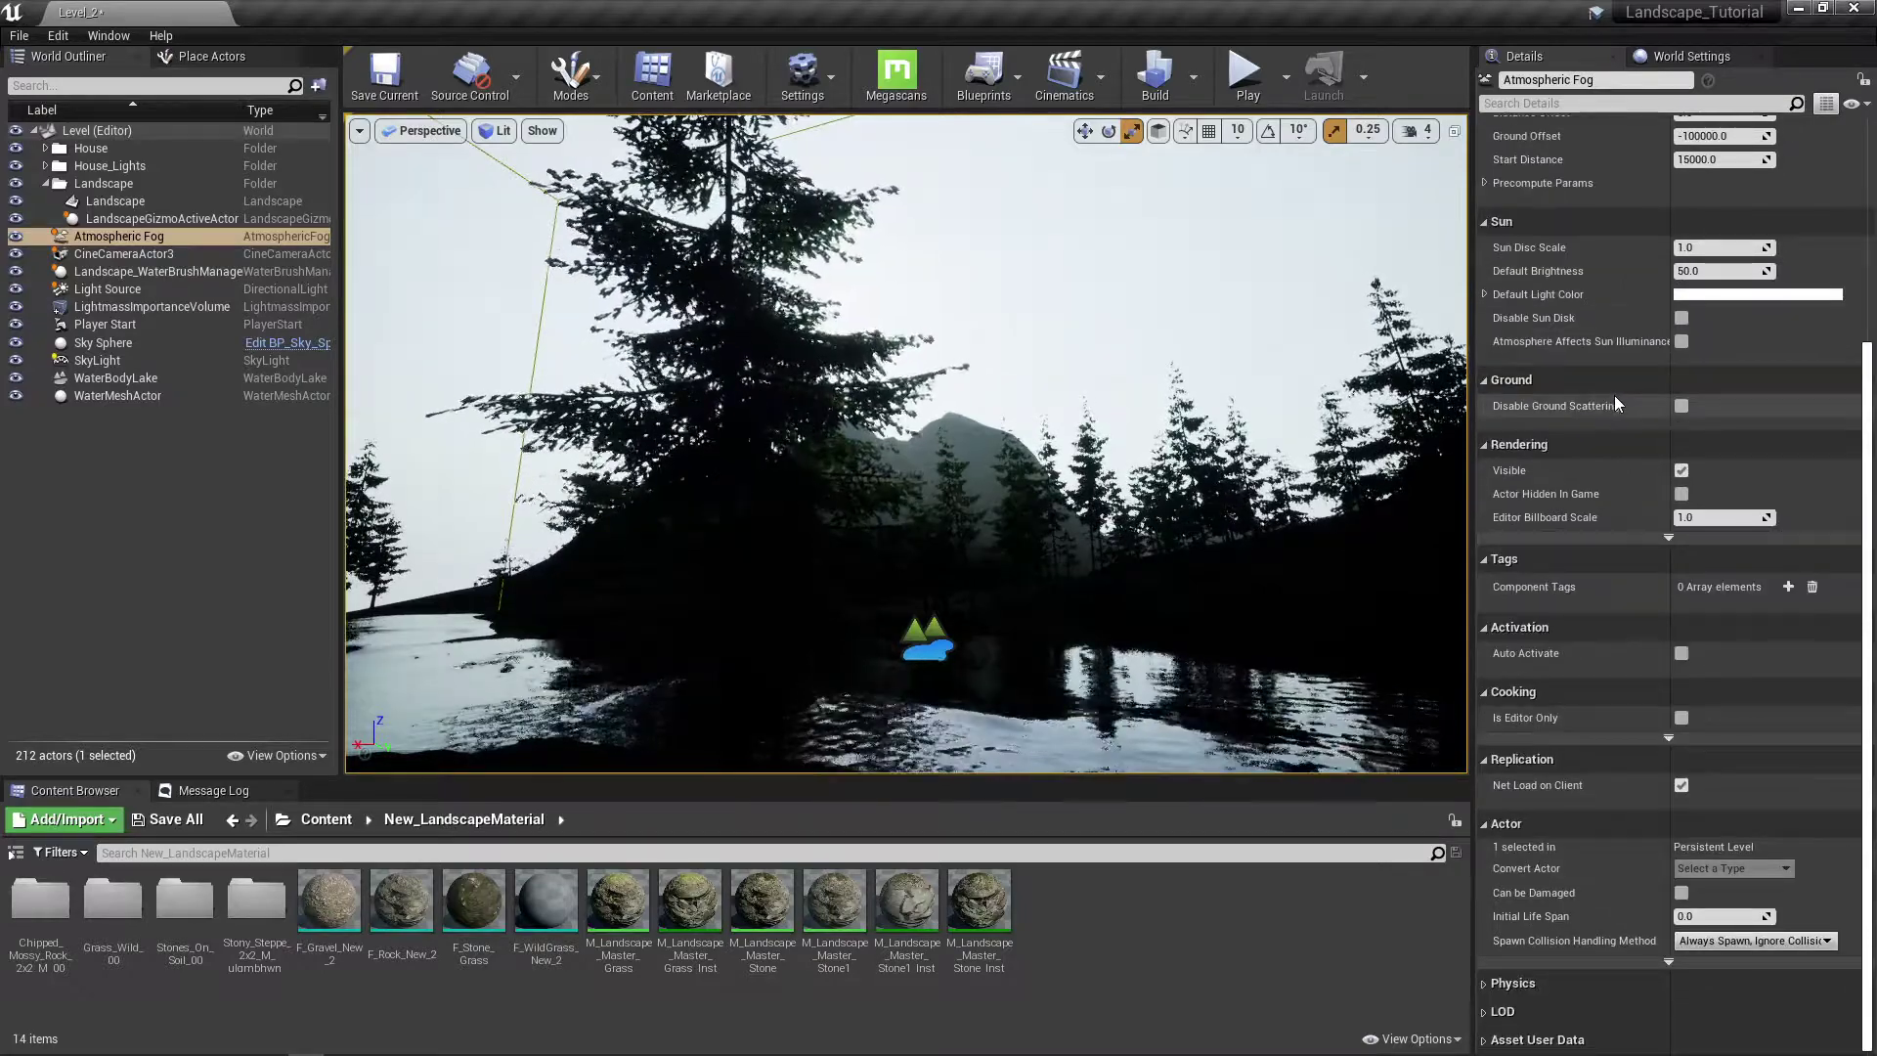
scroll(1615, 395, "up", 8)
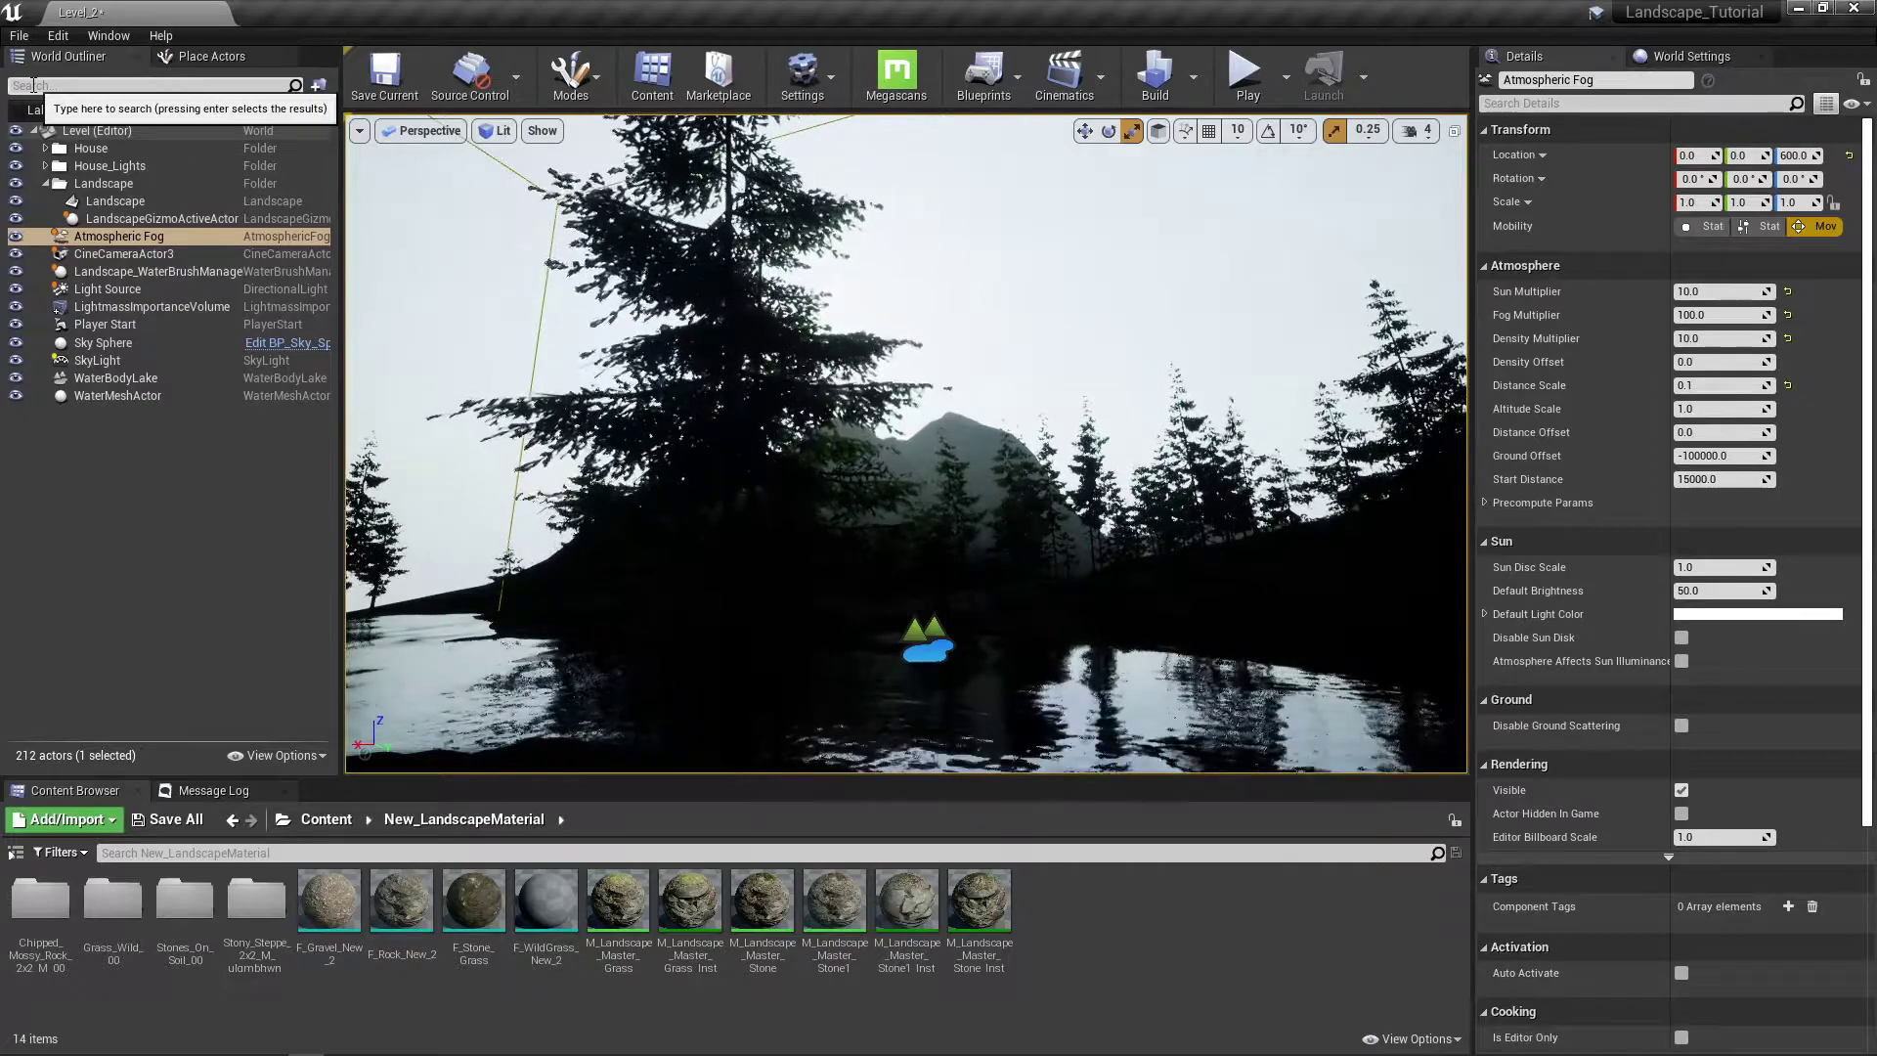
Step: Search the placeable actors for "fog", clear the search, and return to the level's actor list and the riverside view
left_click(223, 58)
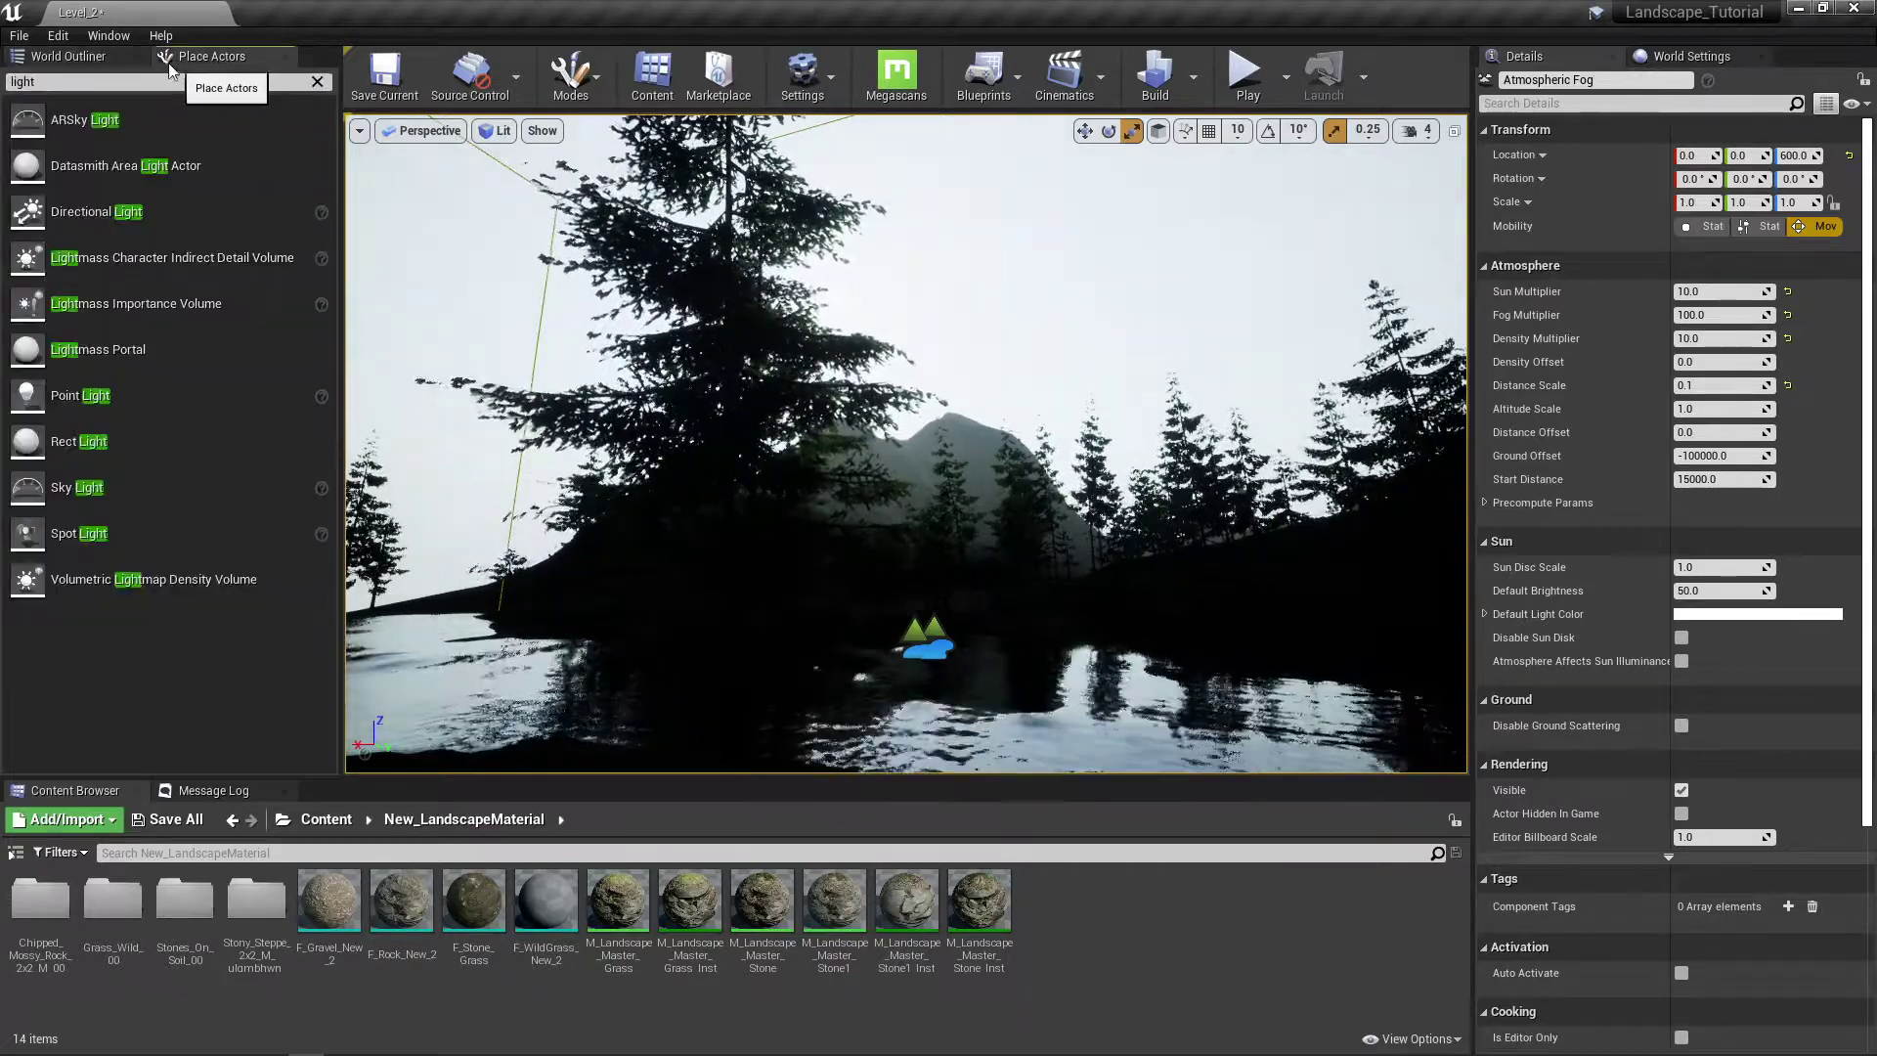
left_click(317, 81)
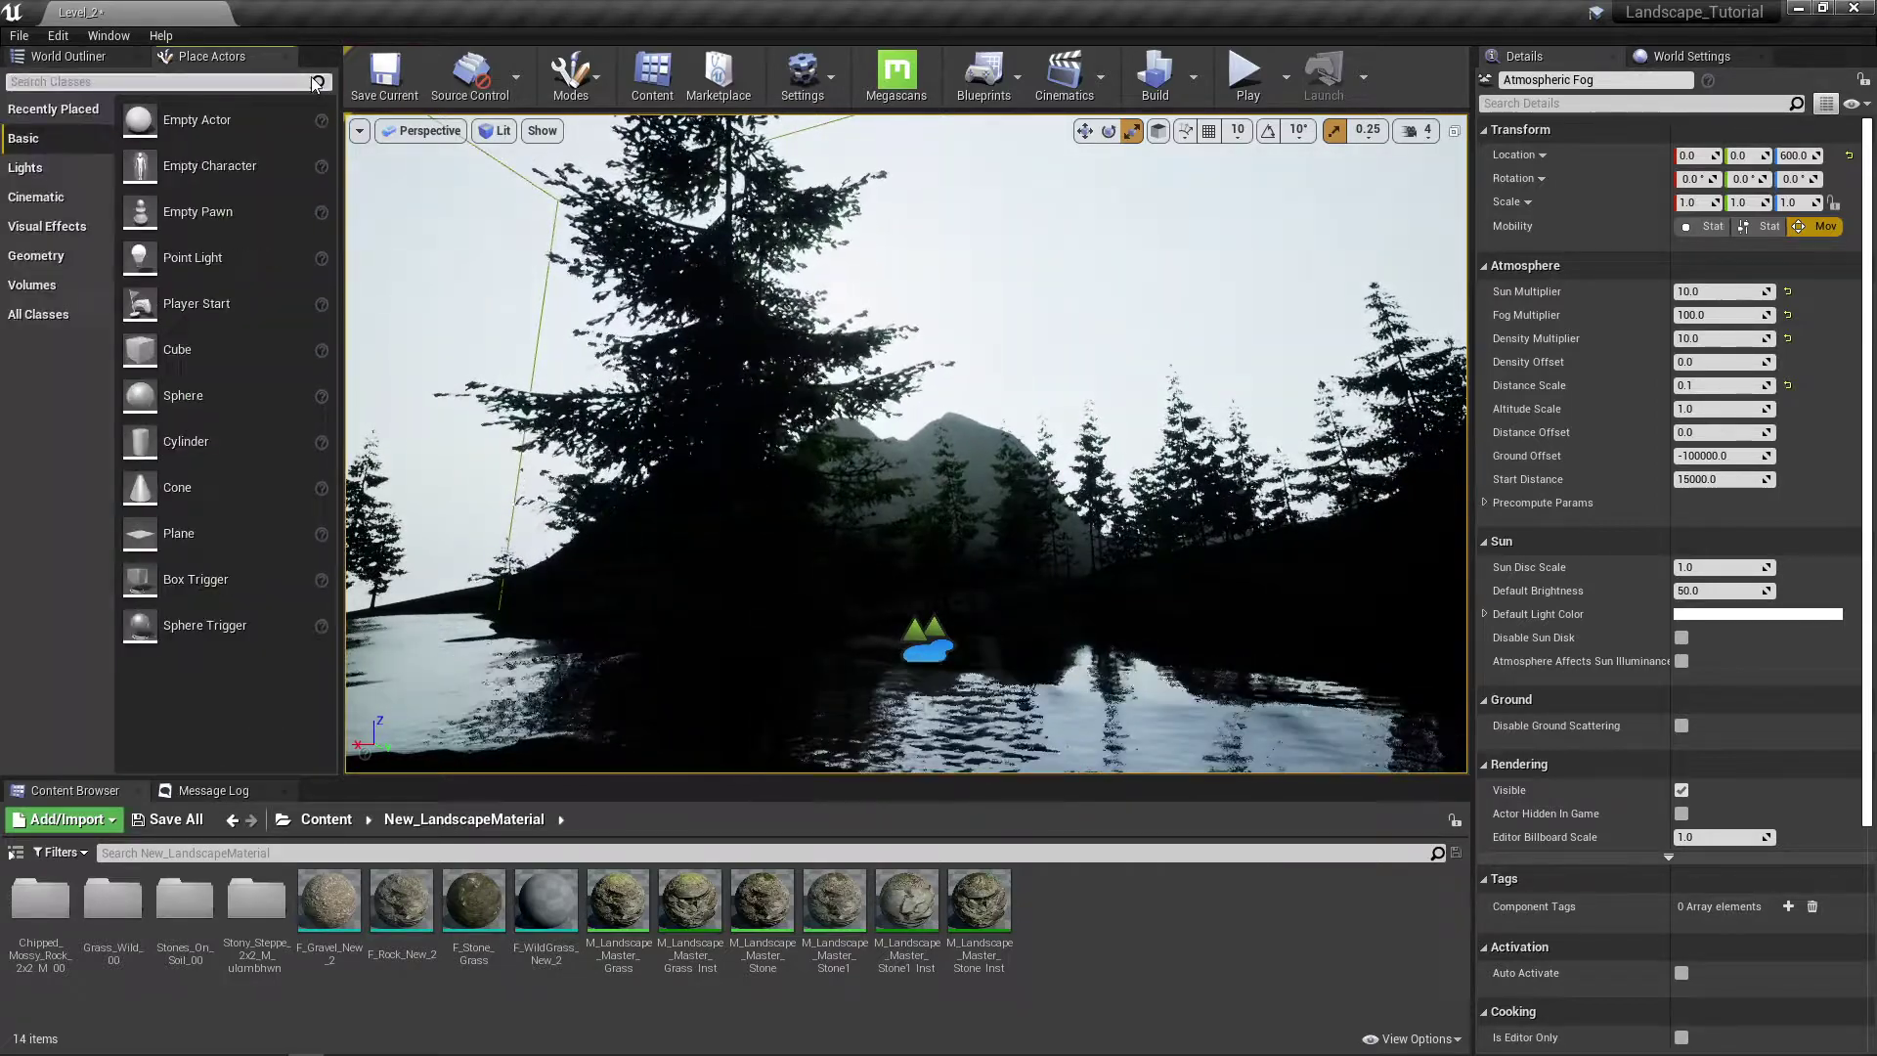
type("fog")
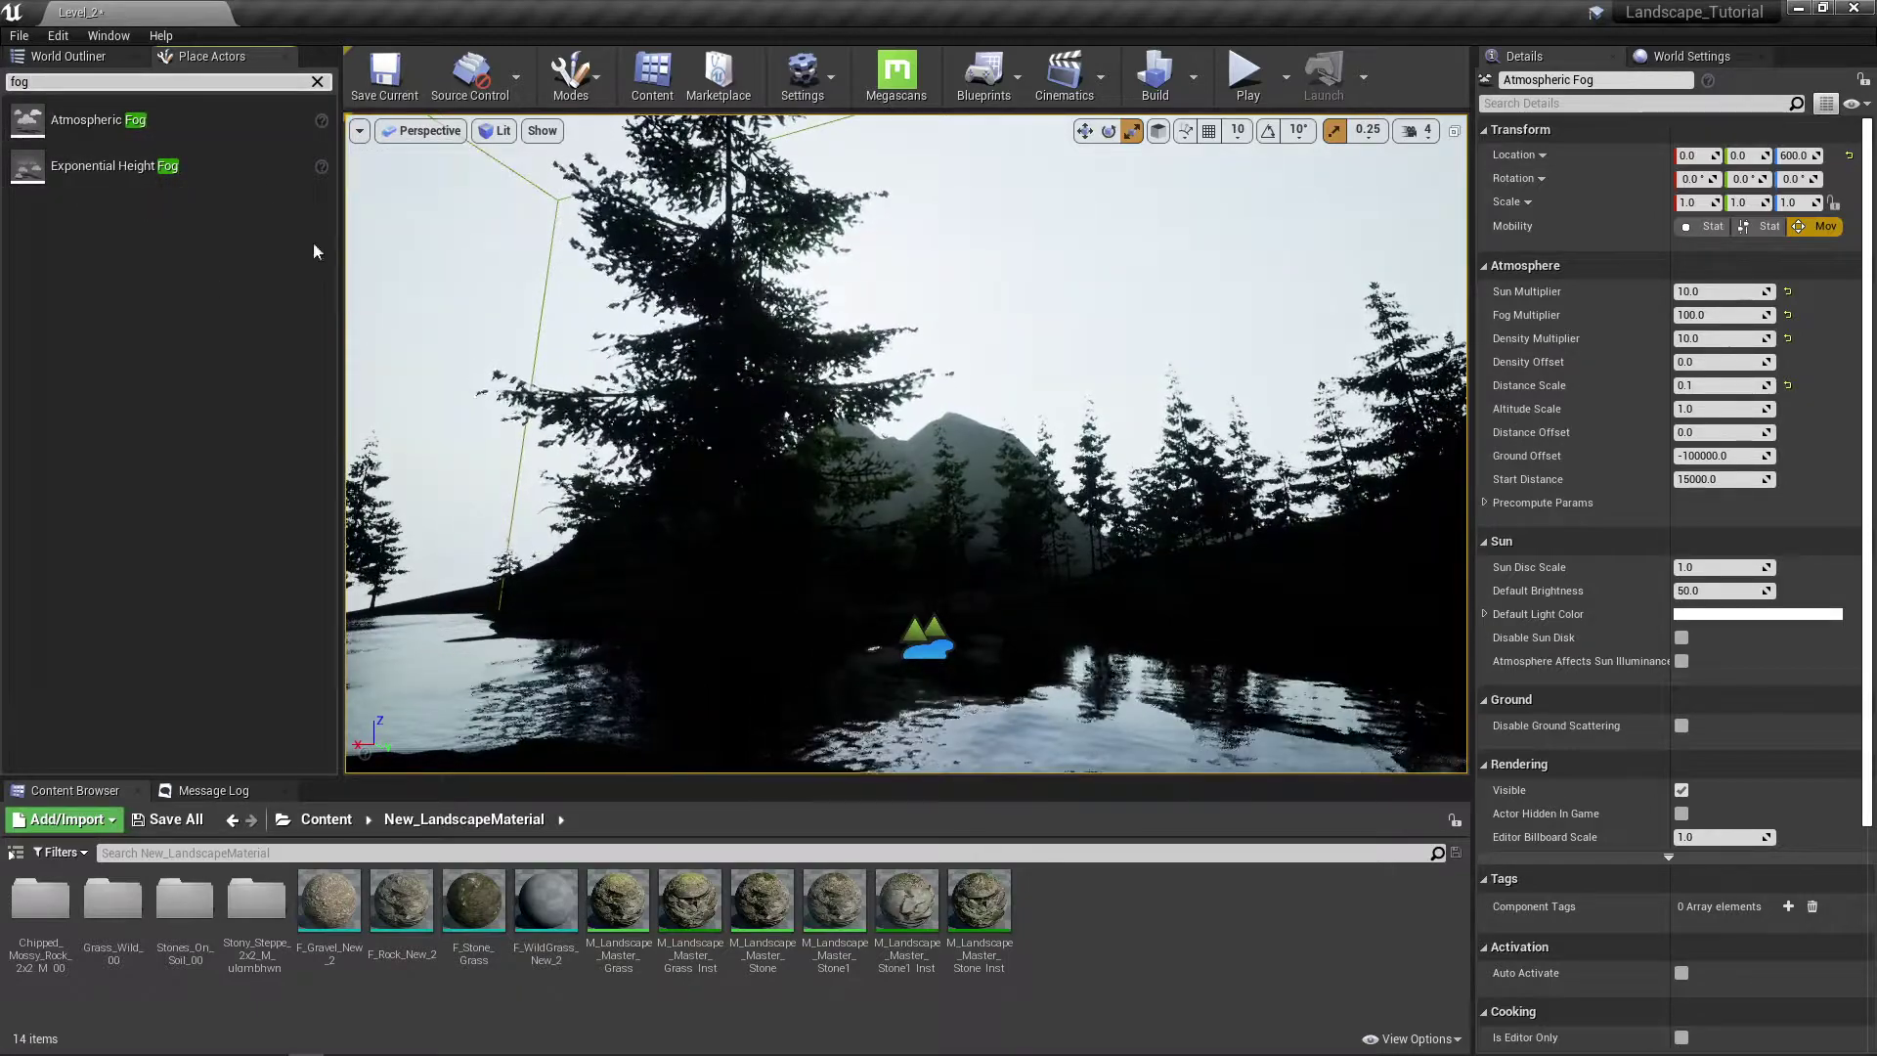
left_click(317, 81)
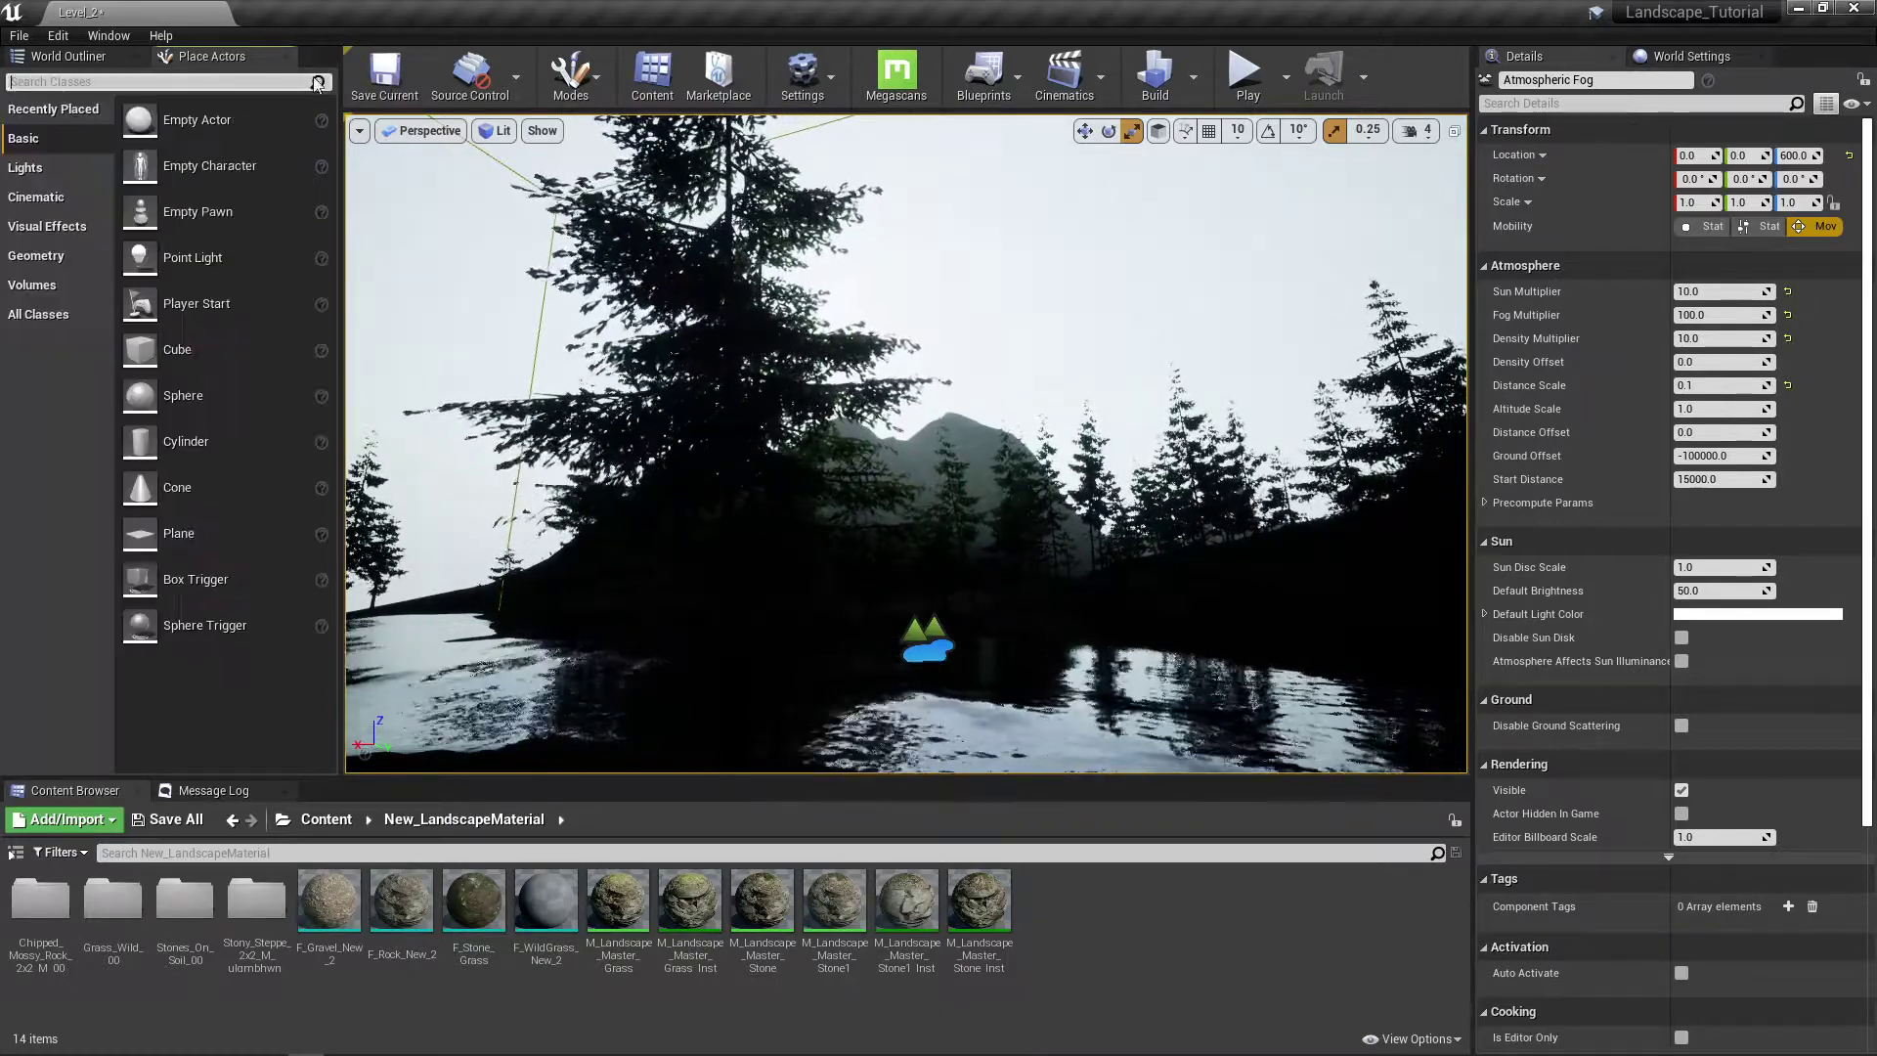
left_click(102, 64)
right_click_drag(1030, 535, 1368, 616)
right_click_drag(479, 366, 684, 275)
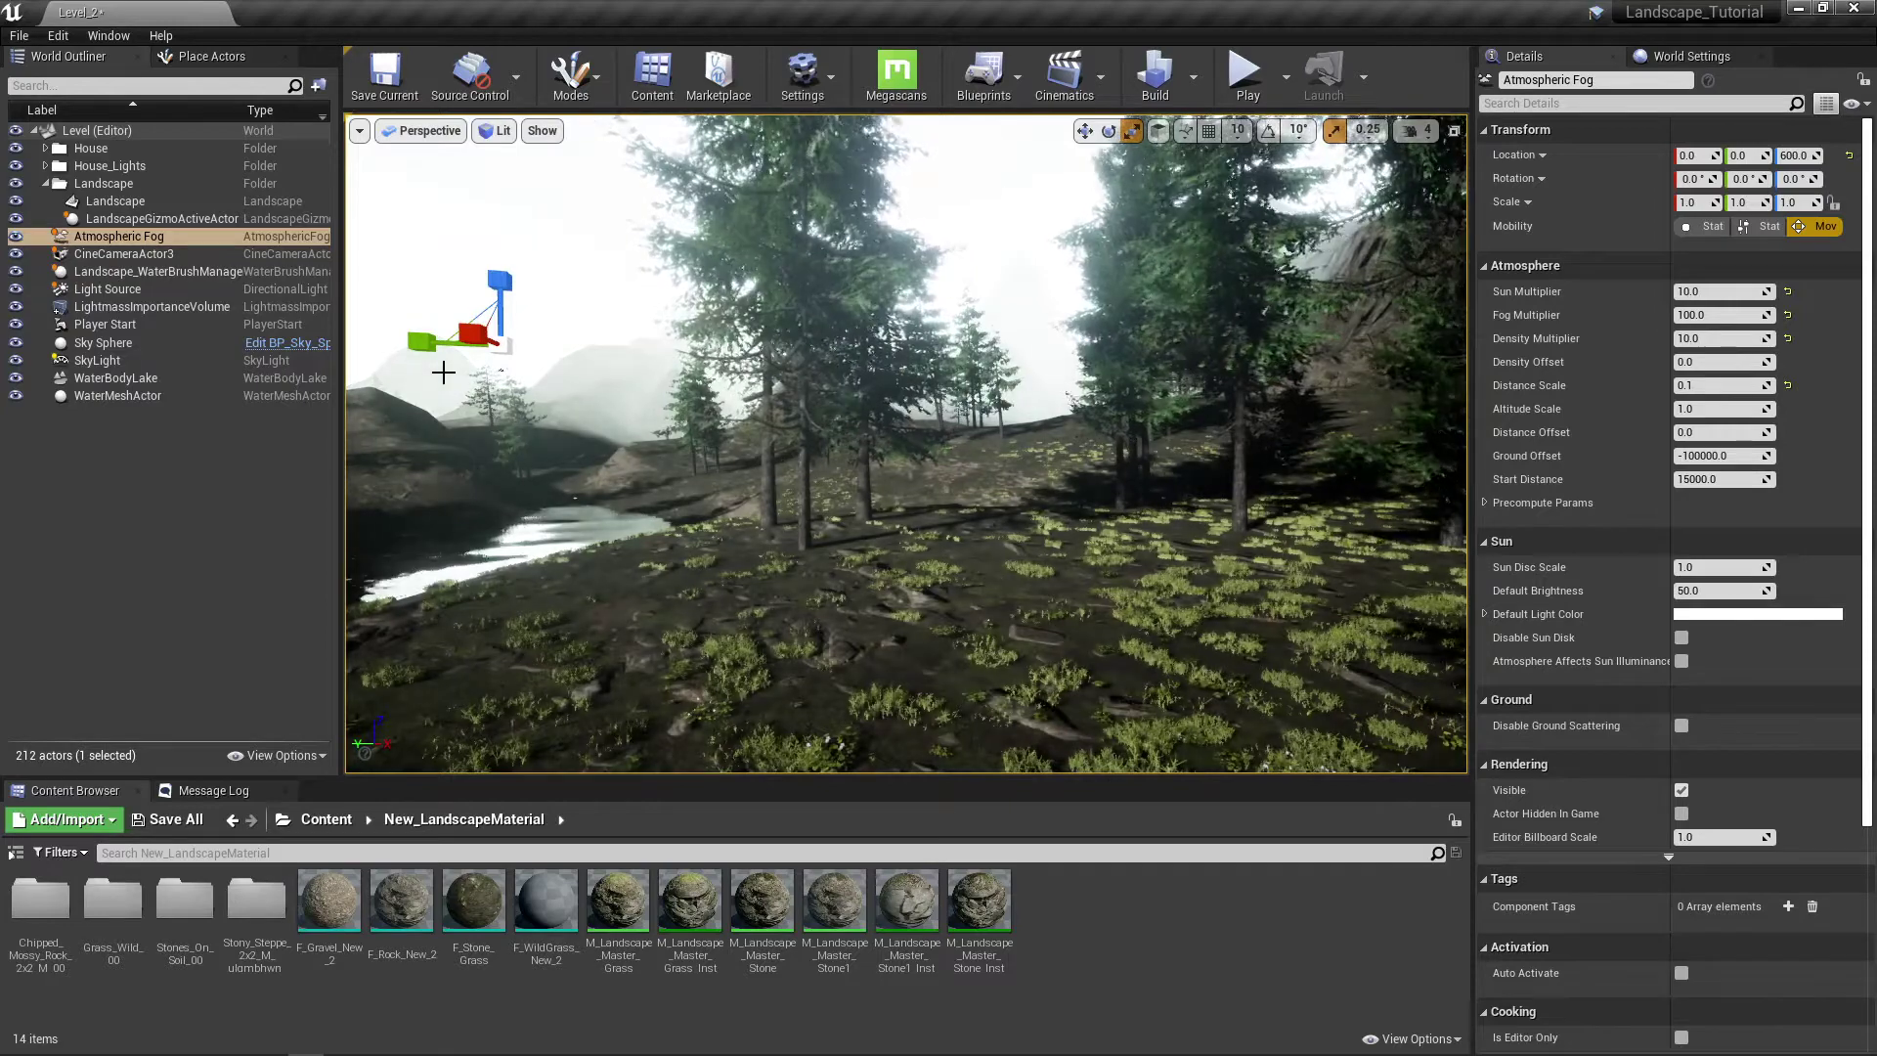
Step: Reset the Atmospheric Fog's Distance Scale, Density Multiplier, Fog Multiplier and Sun Multiplier to their defaults
right_click_drag(624, 404, 461, 388)
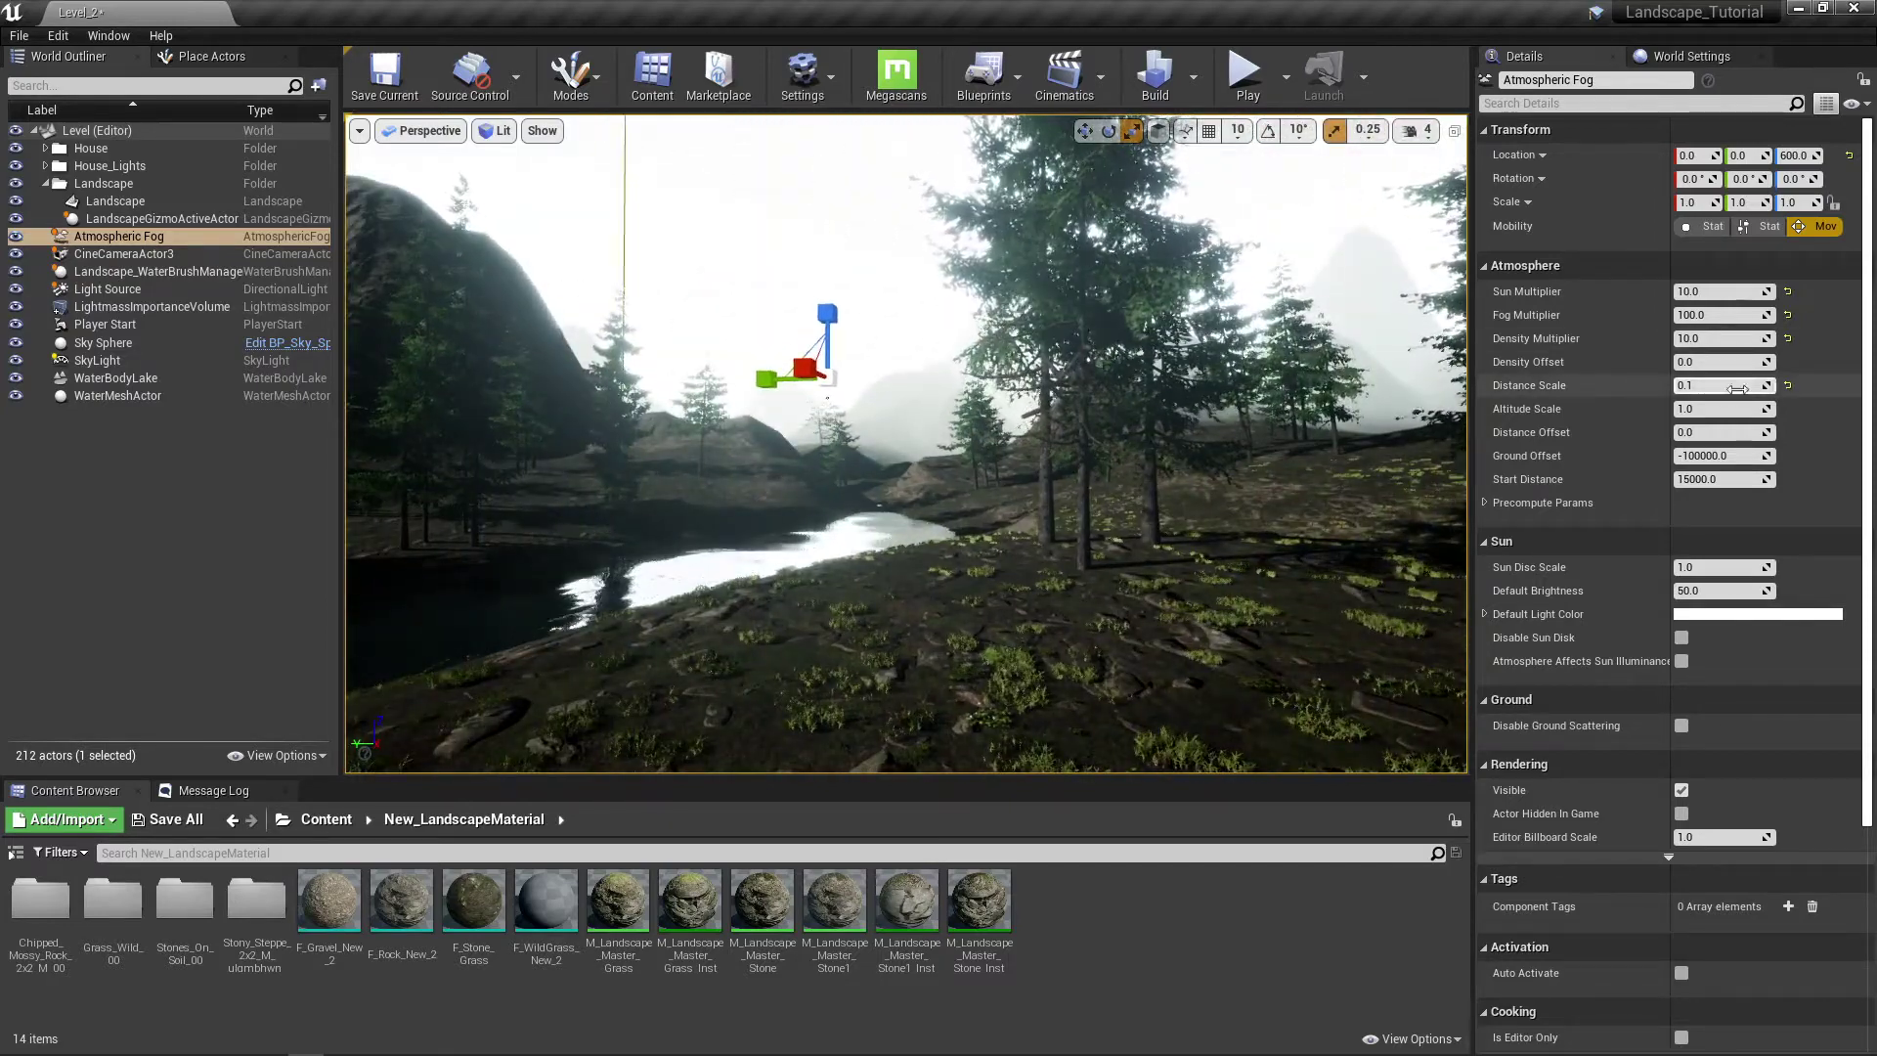
left_click(1787, 385)
left_click(1787, 338)
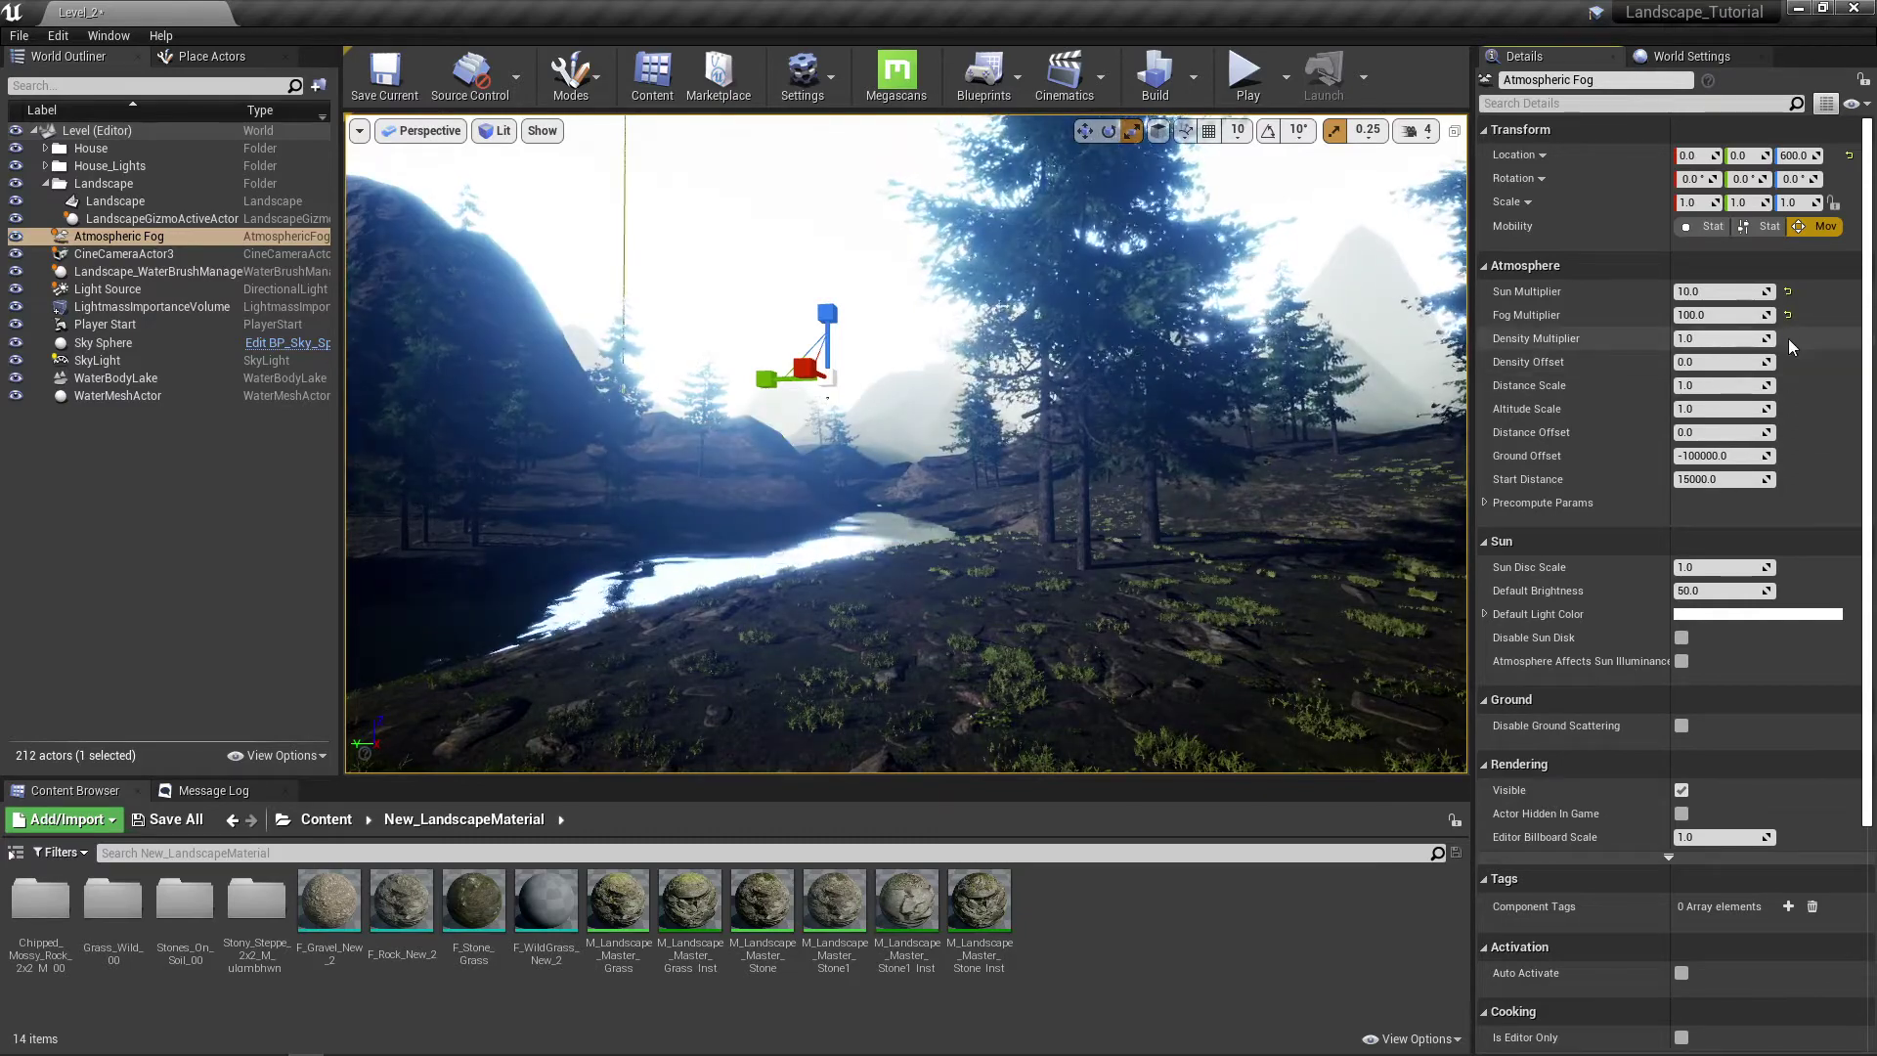
left_click(1787, 315)
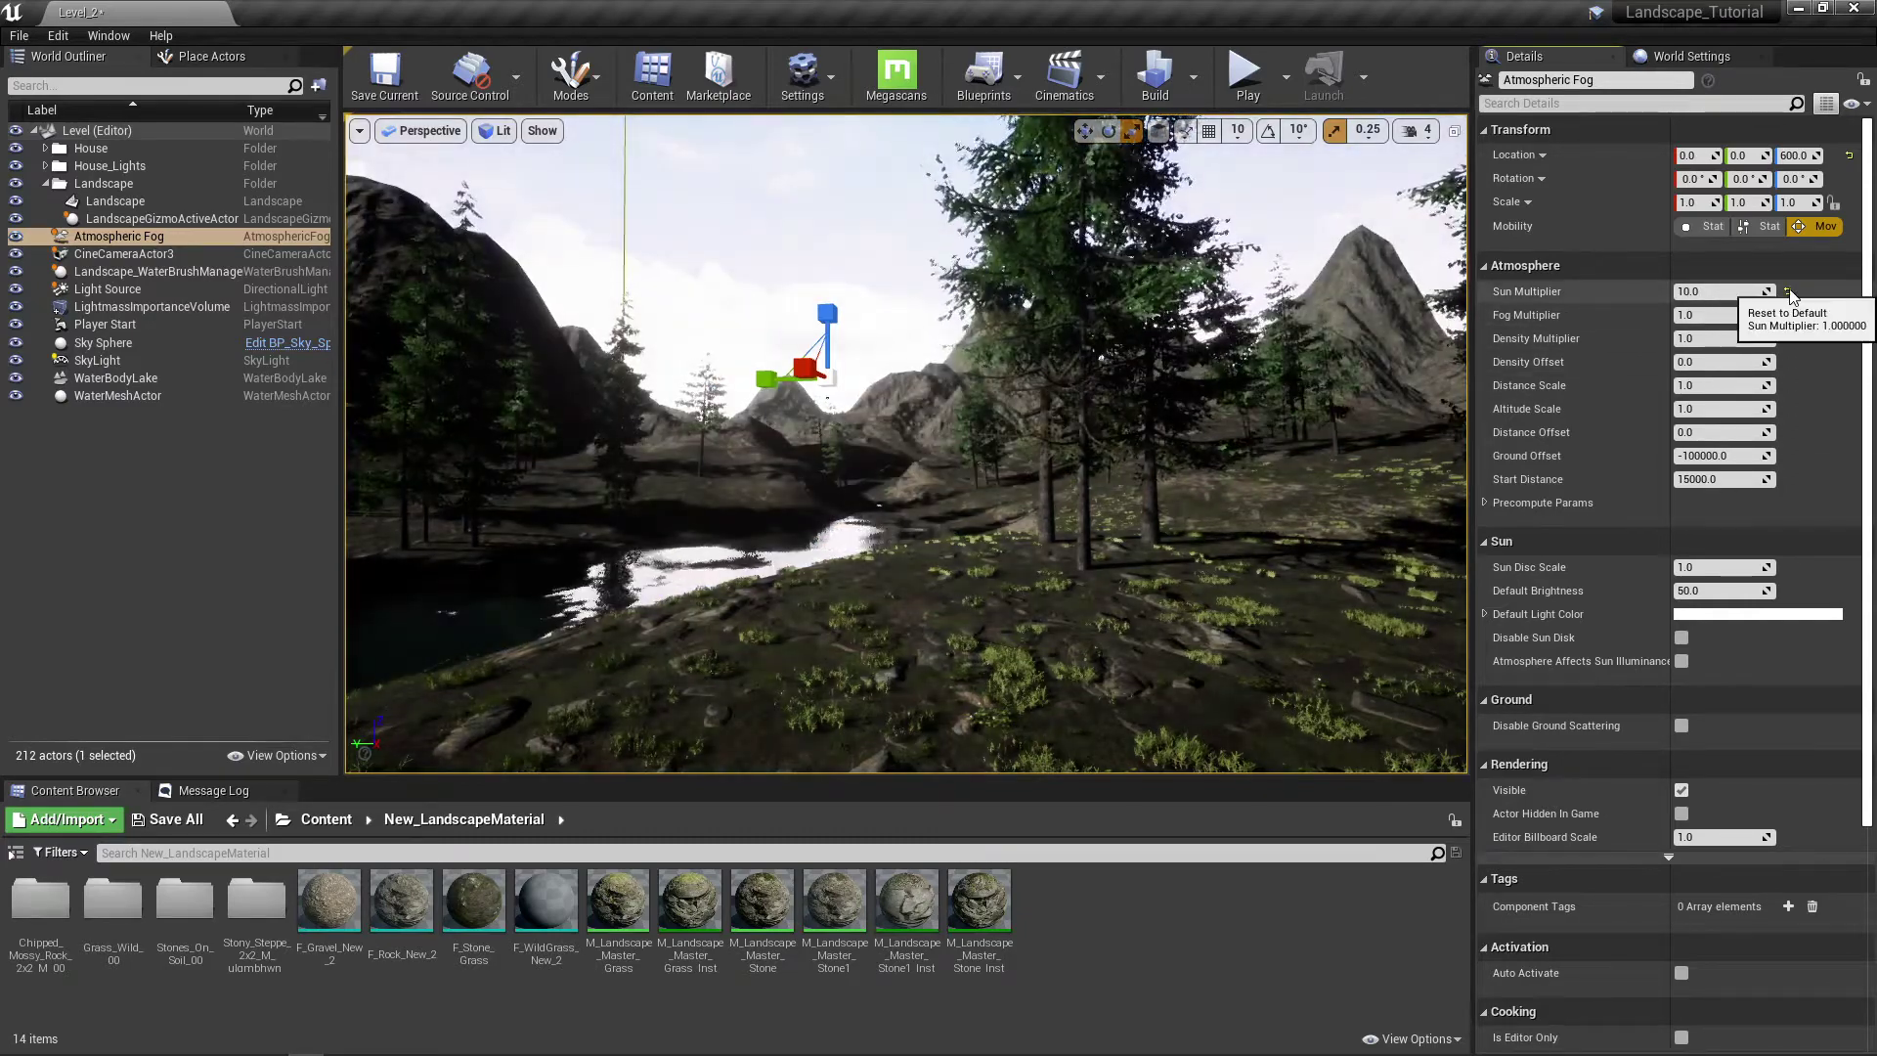
left_click(1787, 291)
Step: Go to the house front, select its walls and main roof in turn, and collapse the House folder after each
right_click_drag(908, 440, 831, 428)
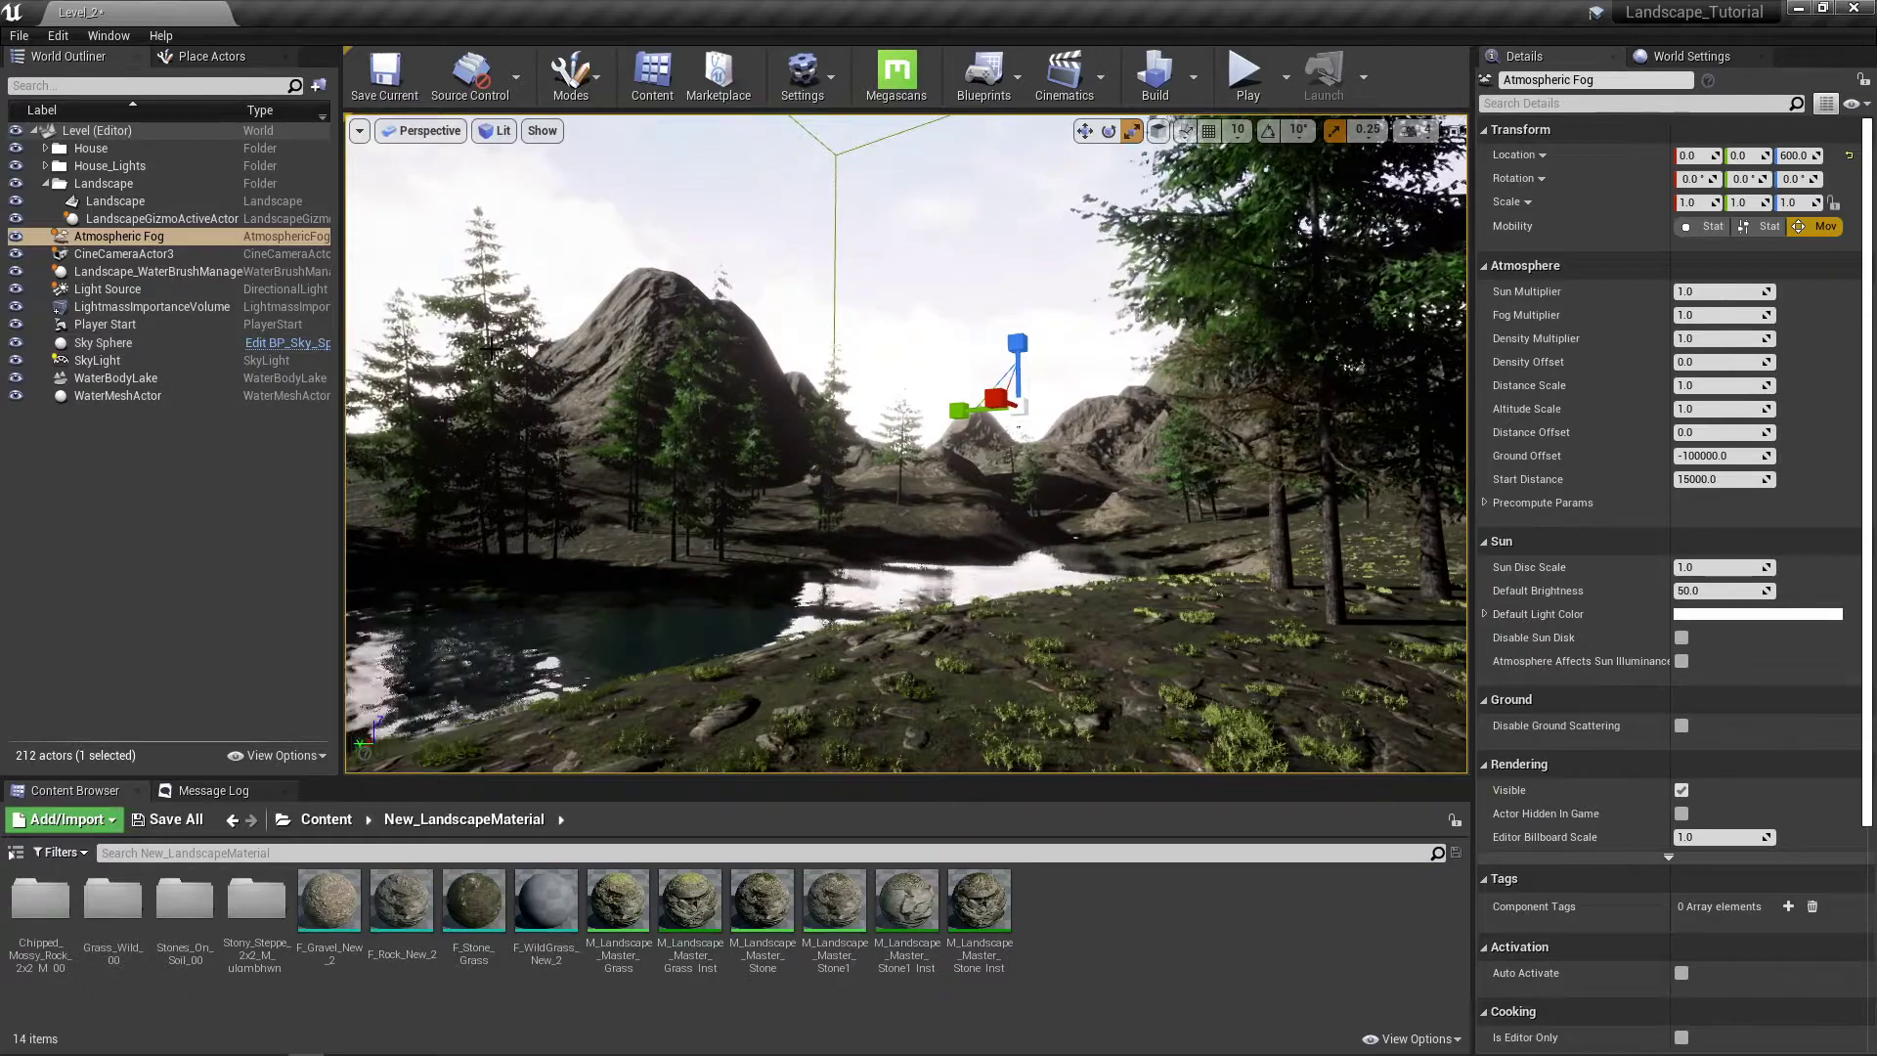
right_click_drag(490, 349, 562, 319)
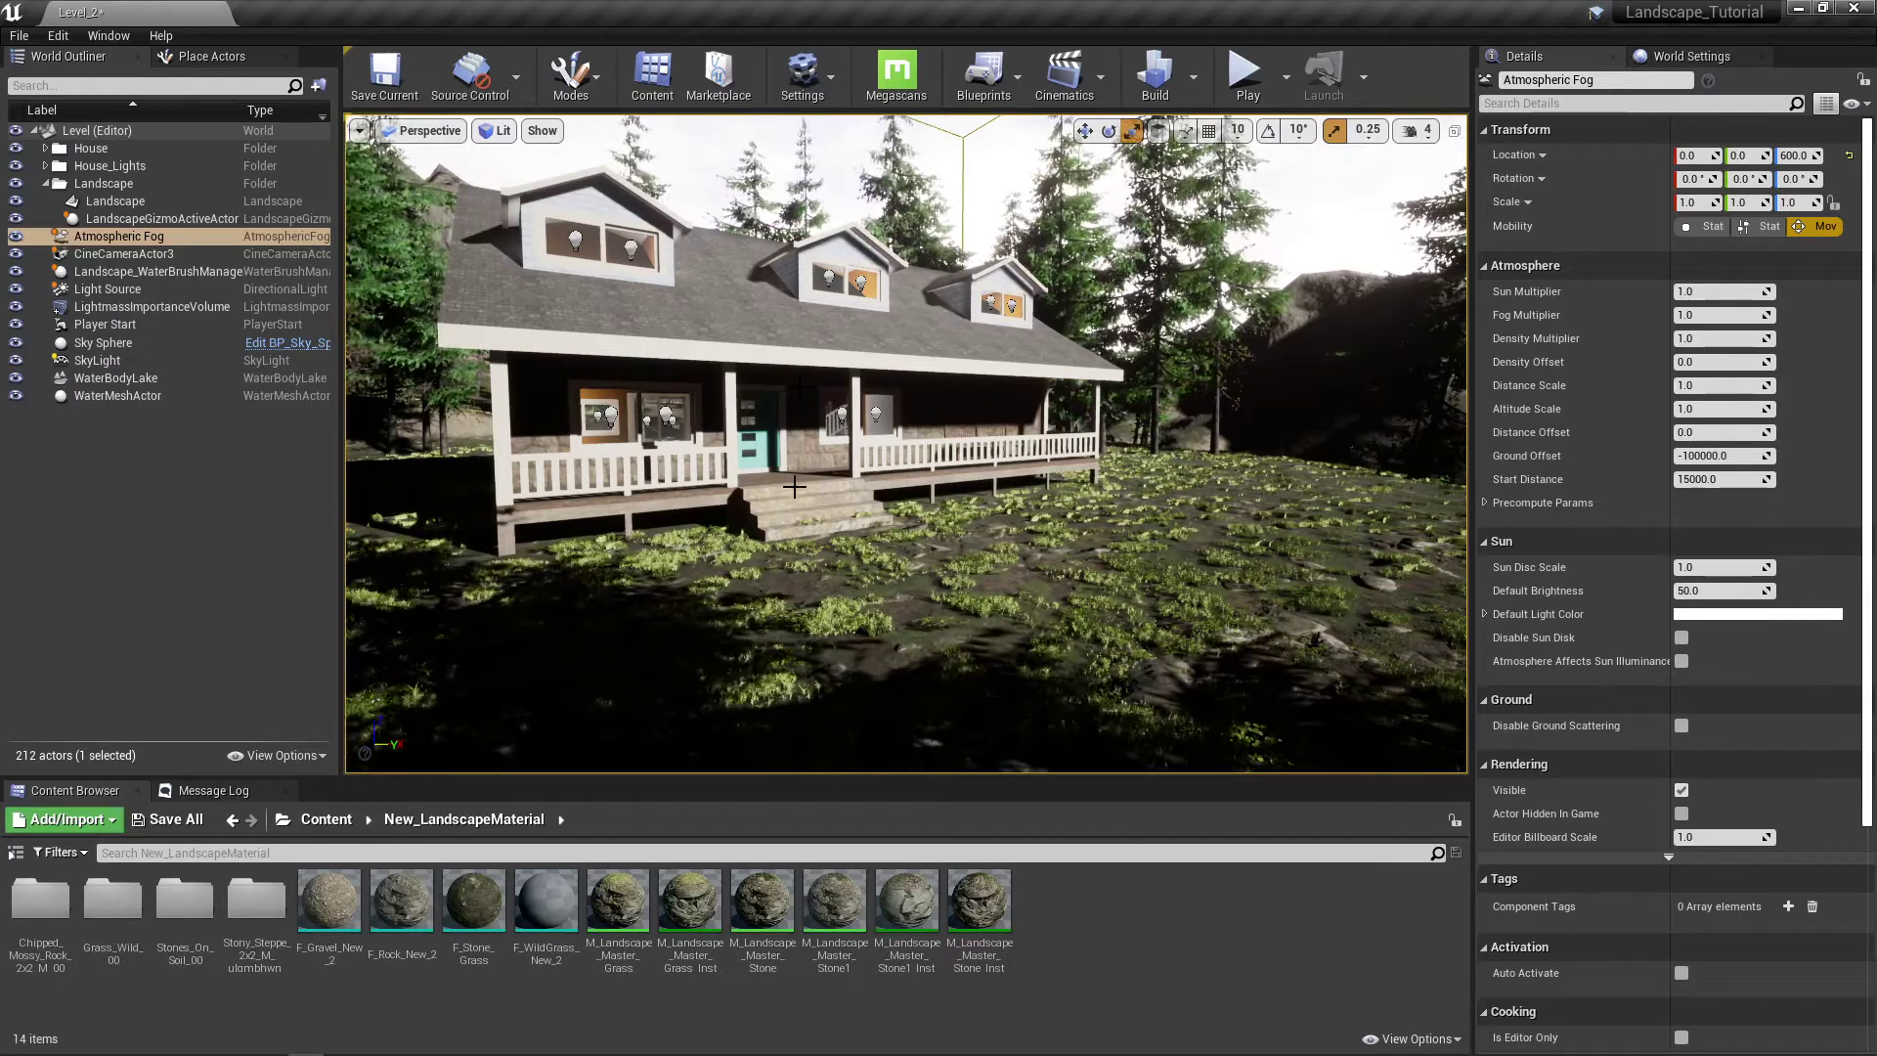
left_click(799, 387)
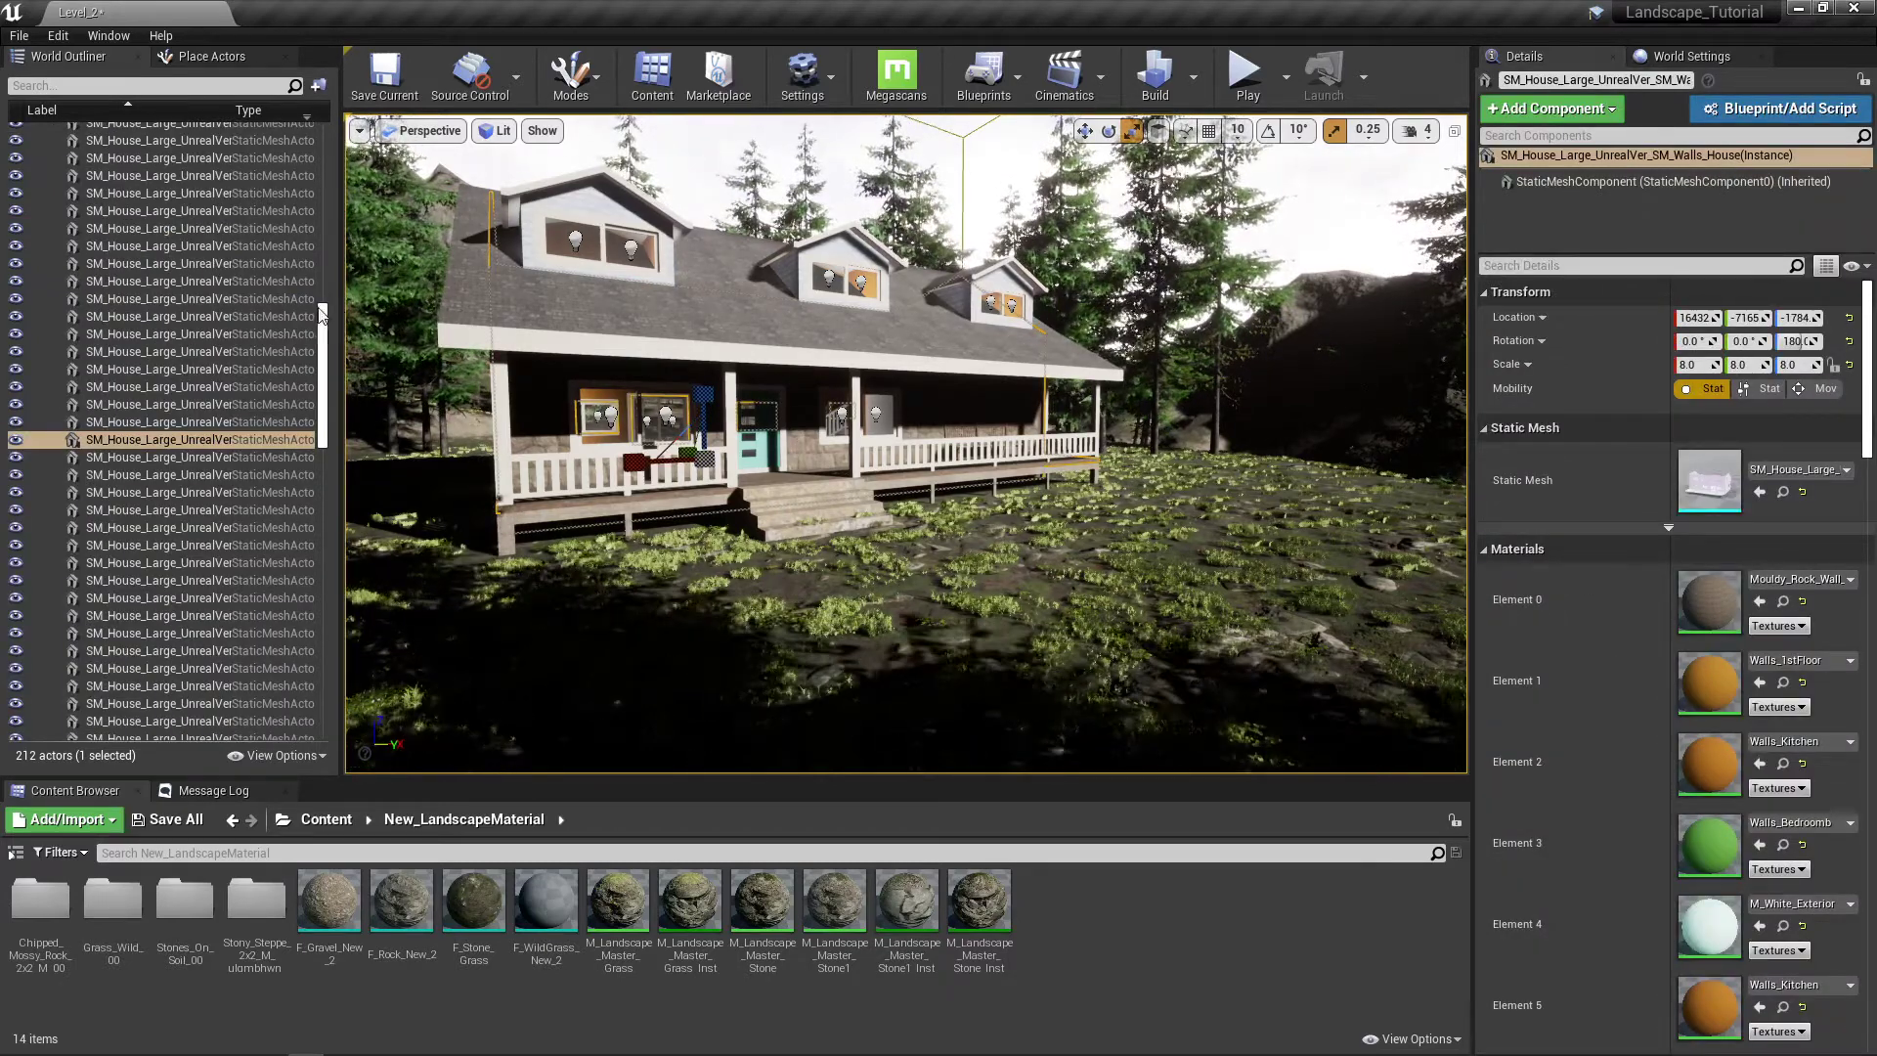
scroll(135, 287, "up", 20)
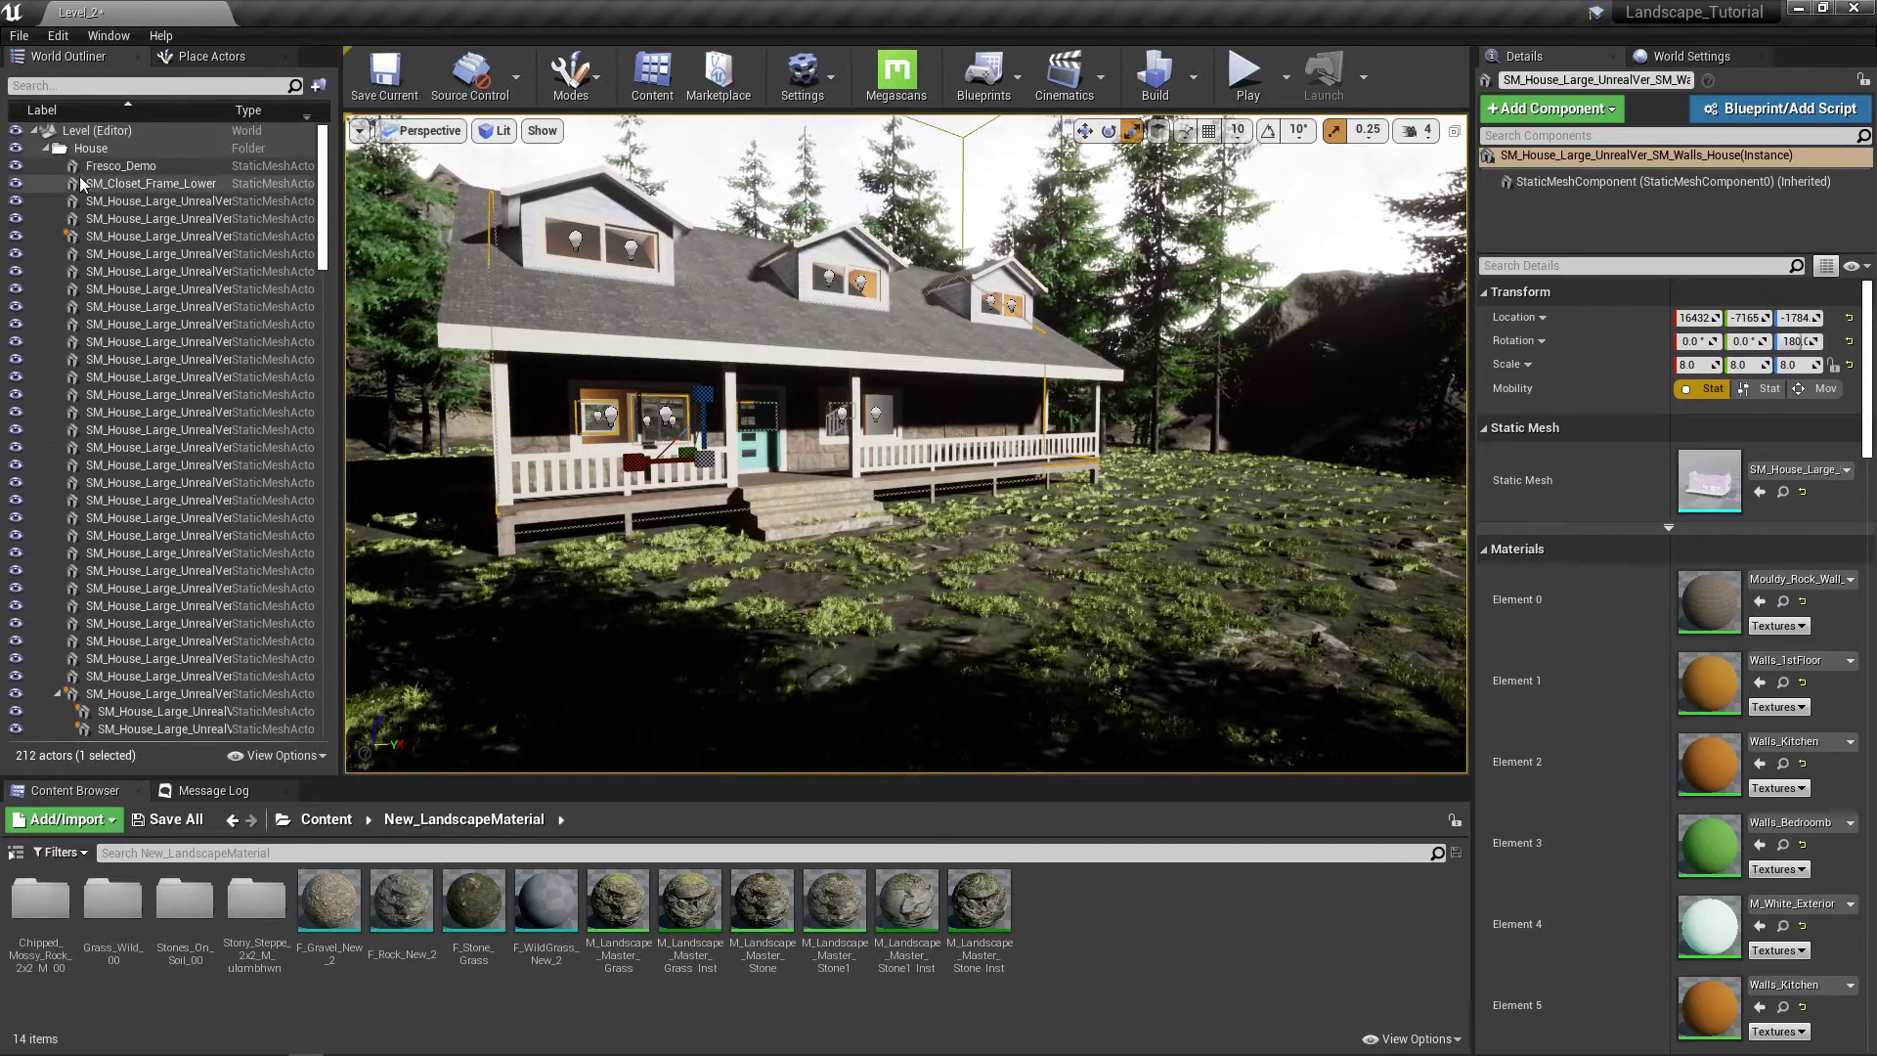
left_click(45, 149)
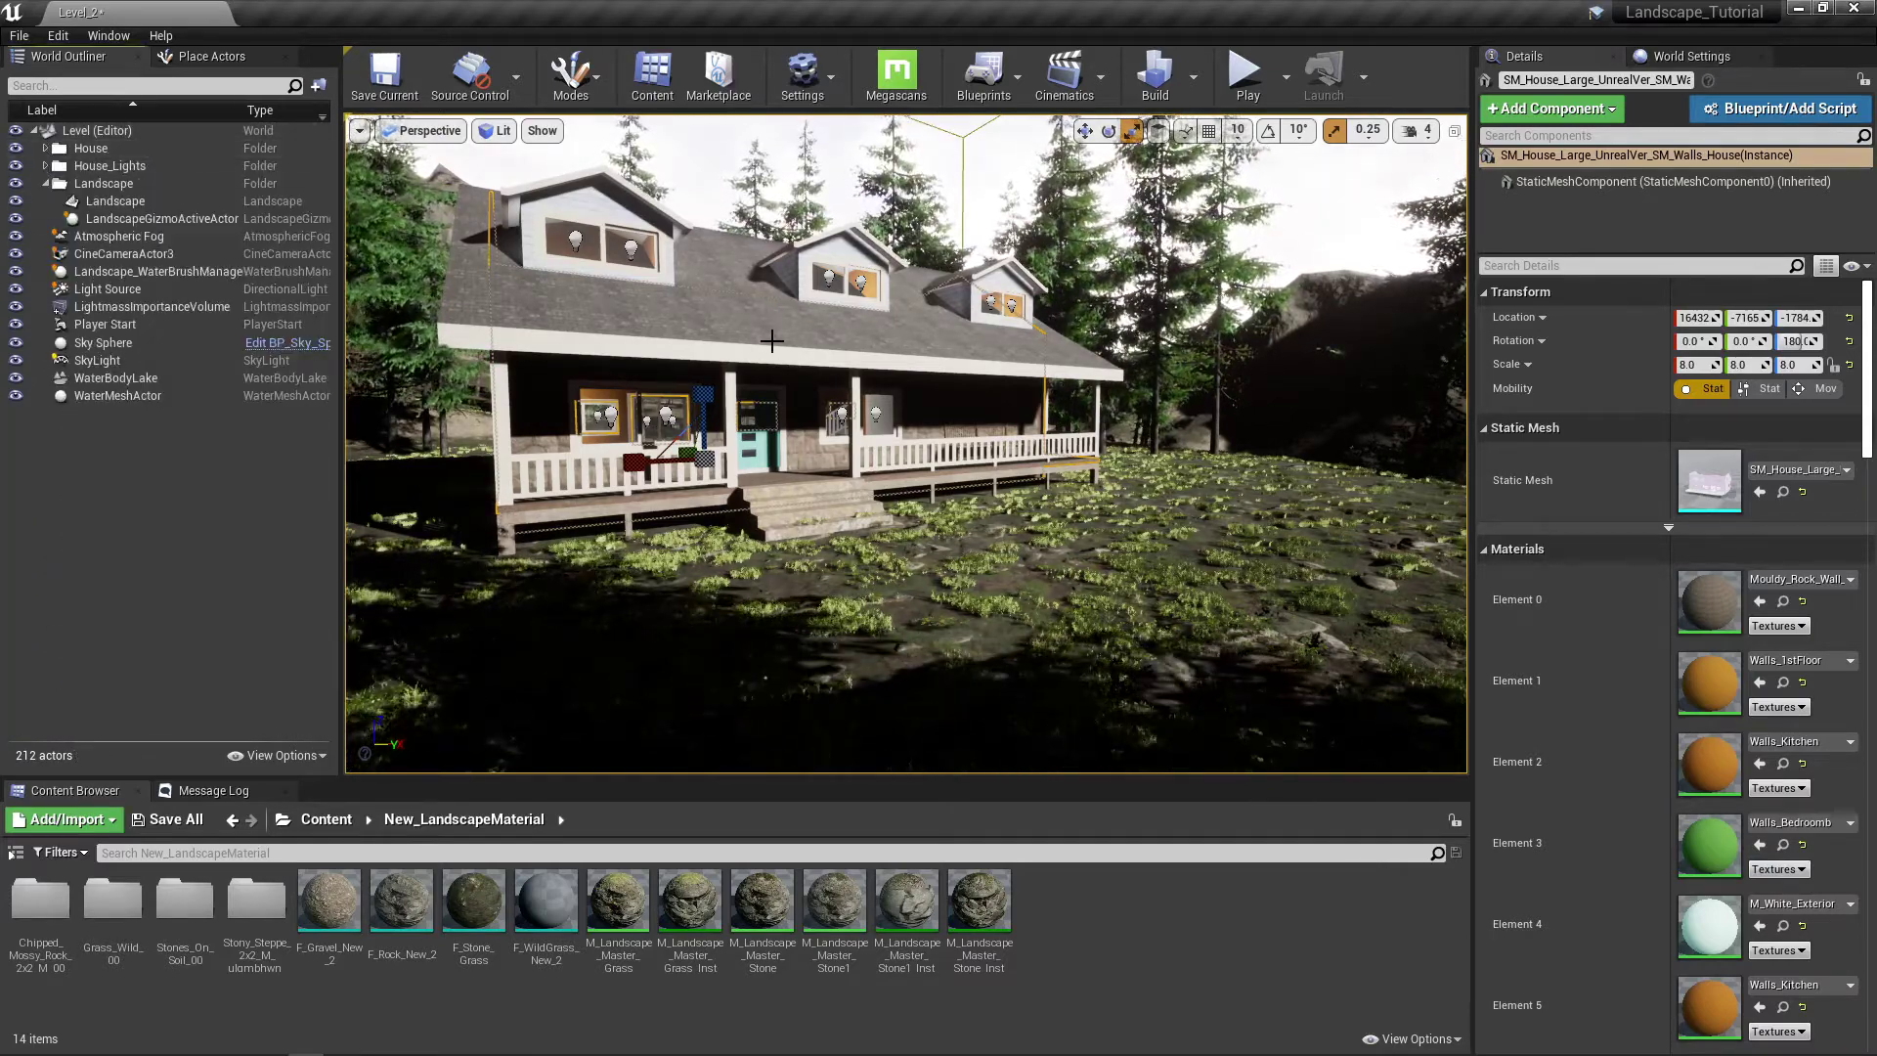
left_click(789, 339)
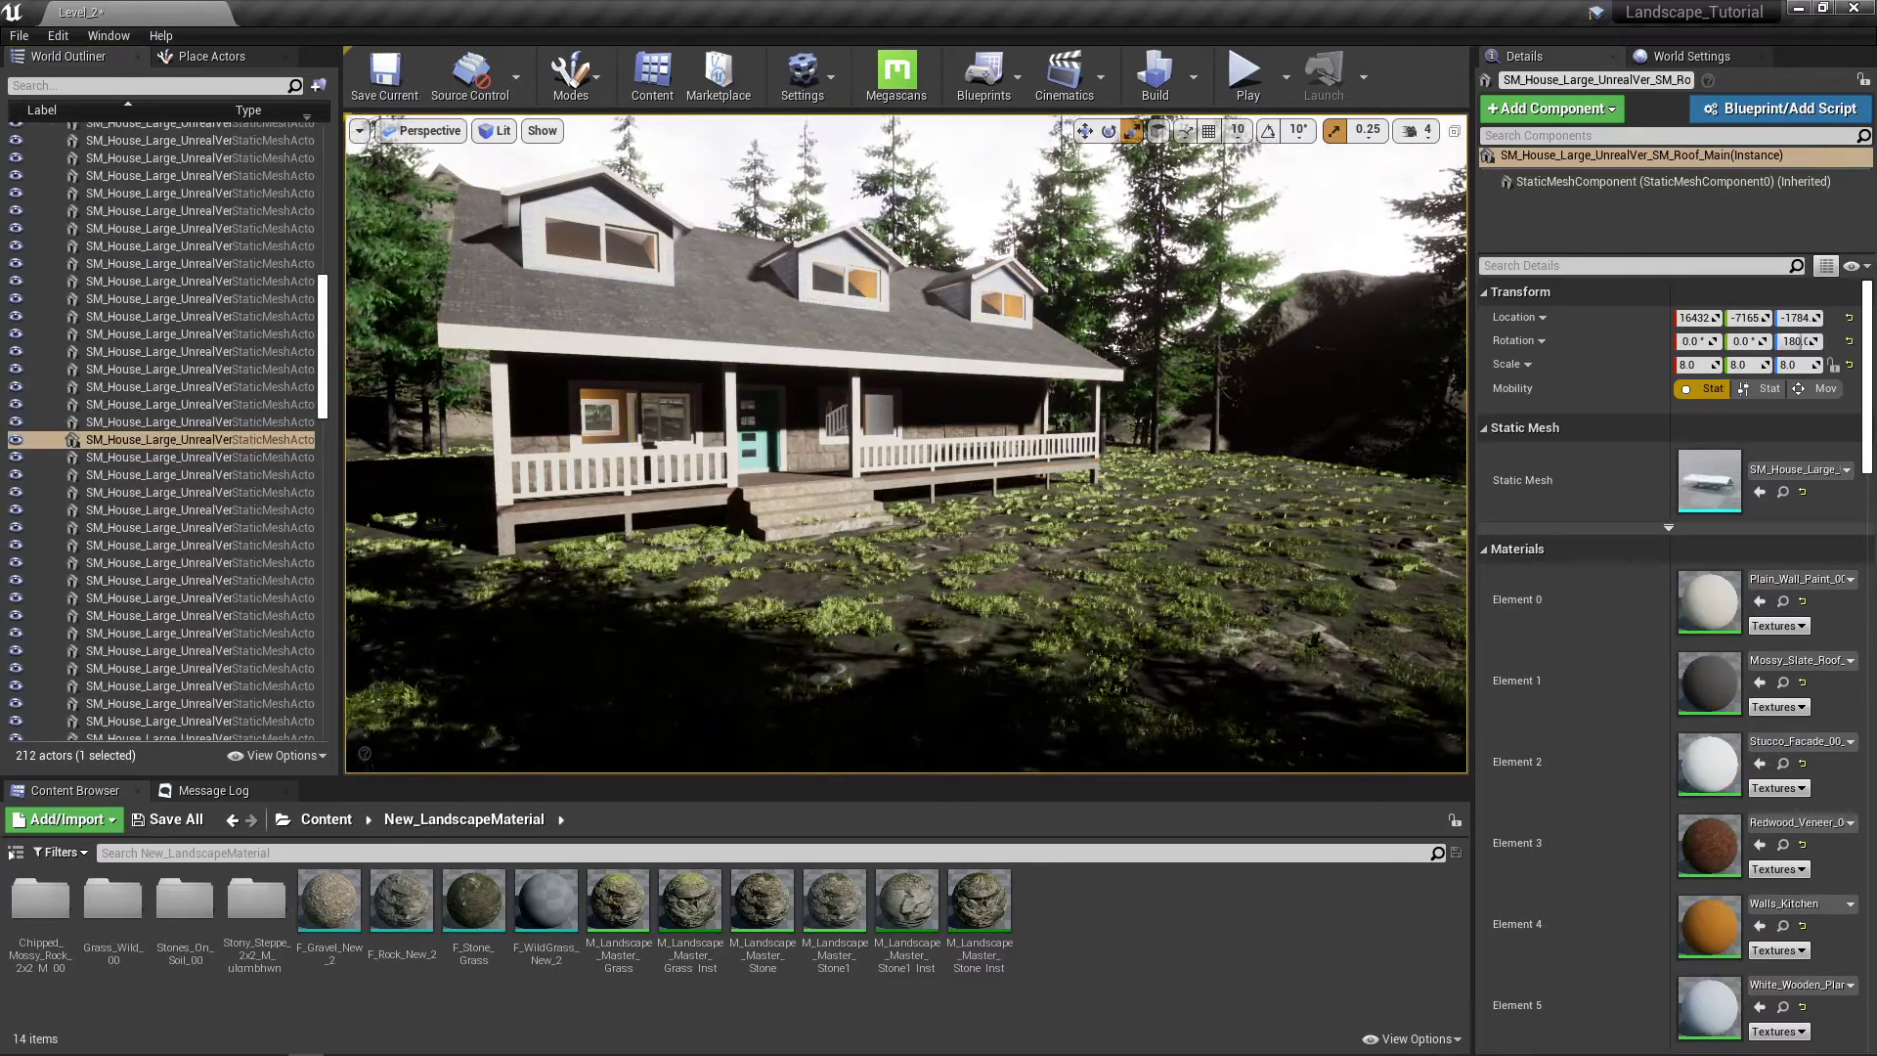
left_click_drag(323, 334, 325, 142)
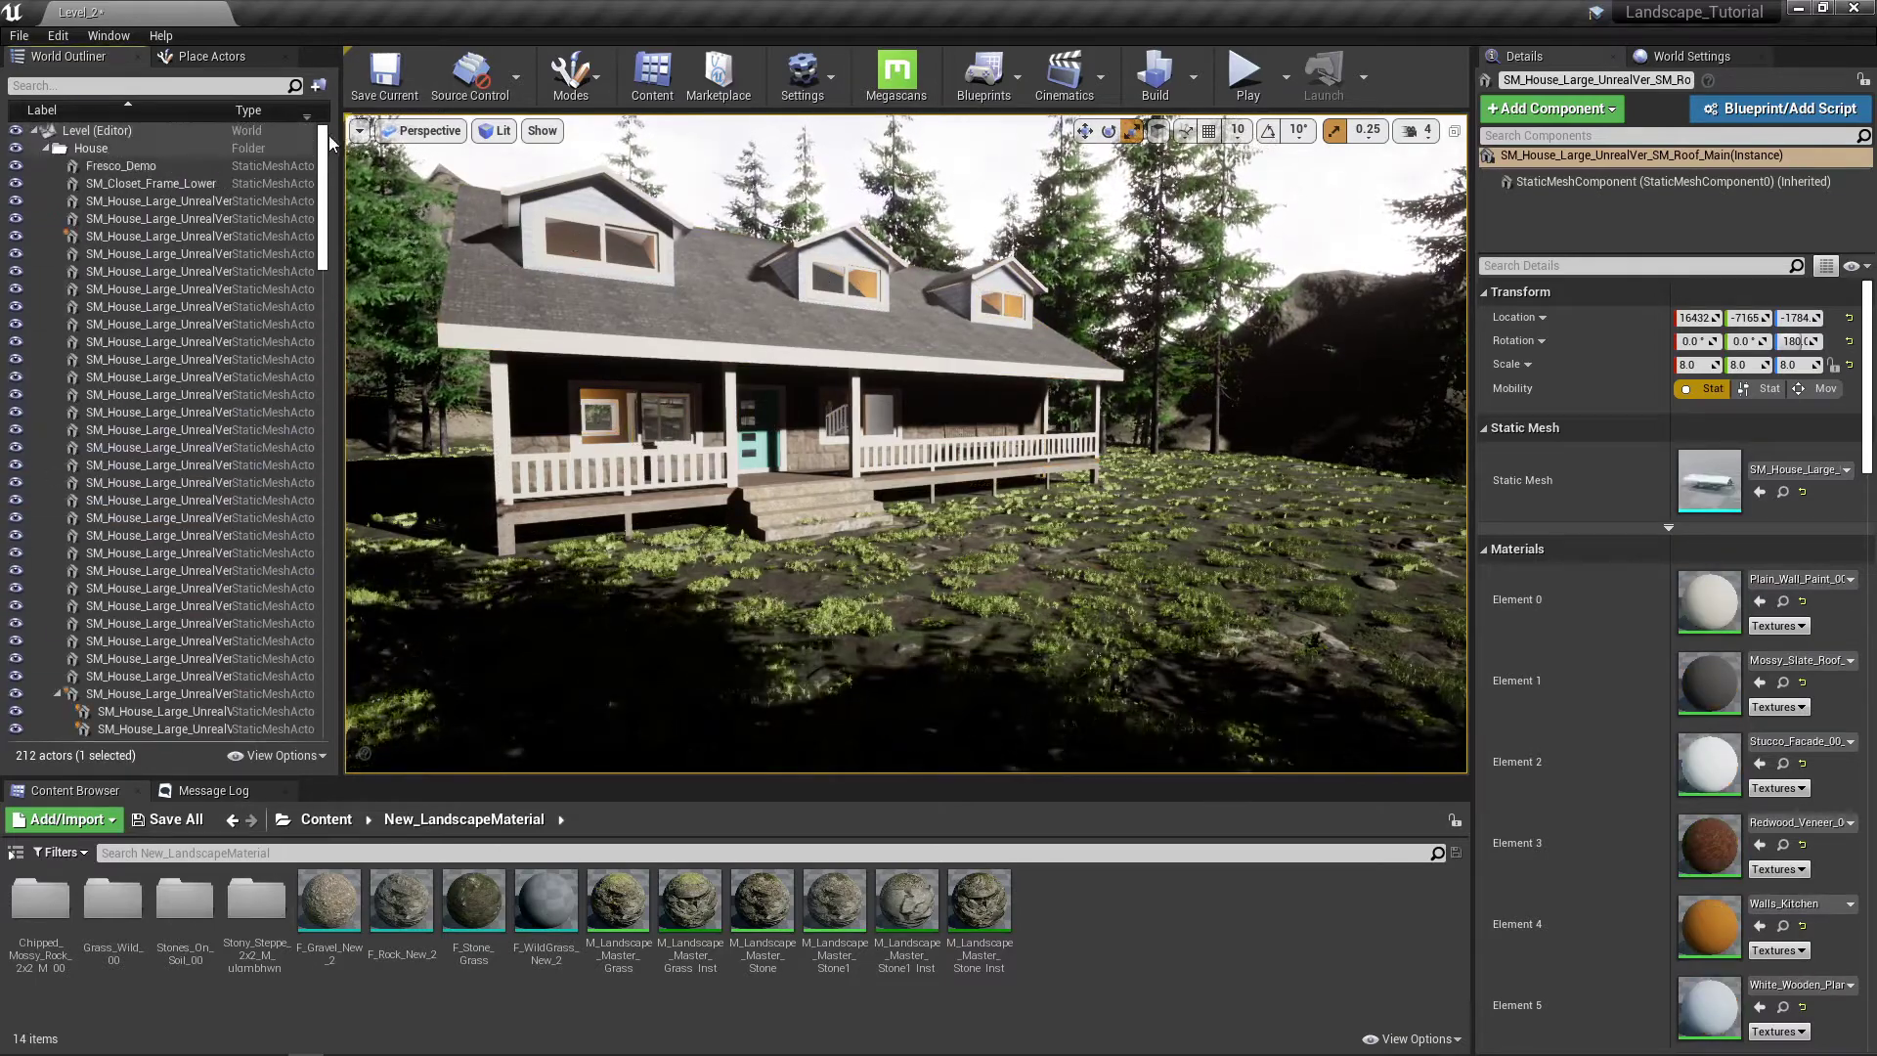
left_click(46, 148)
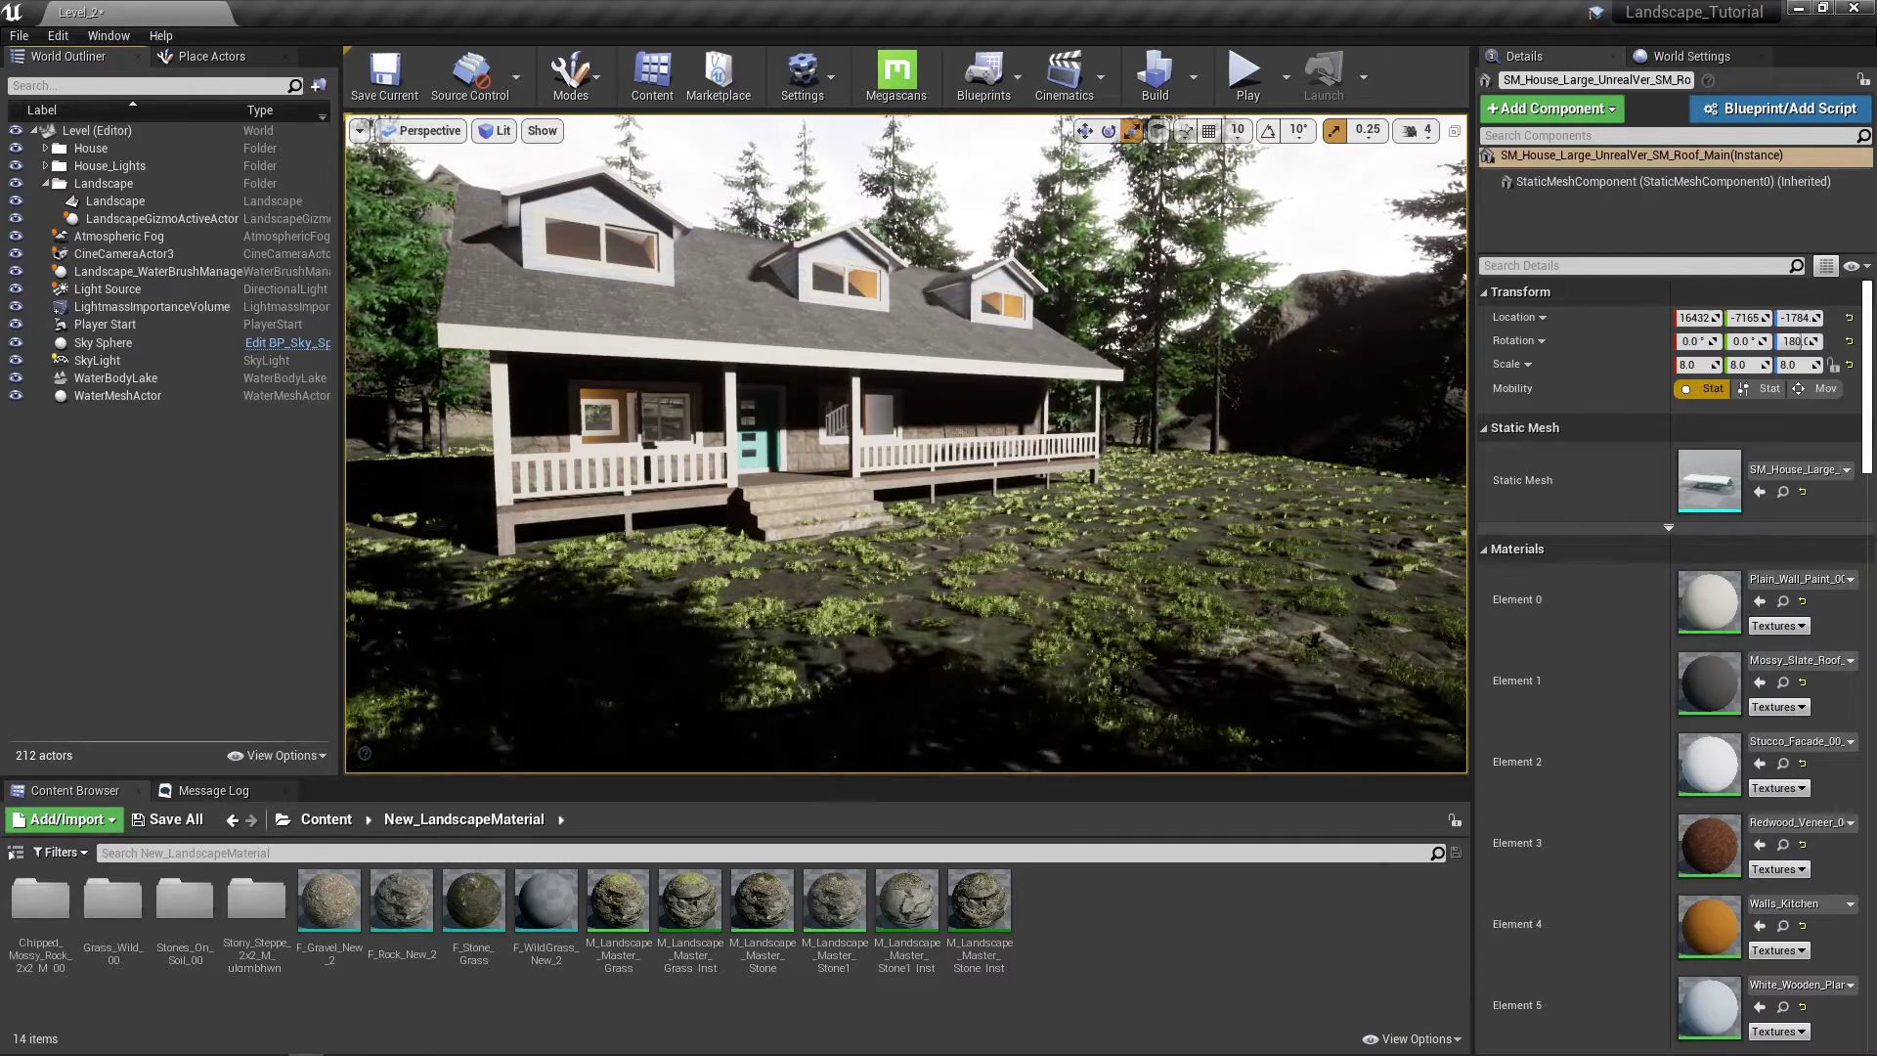
Step: Select CineCameraActor3, move it across the ground until its preview shows the porch steps, and raise it
left_click(225, 254)
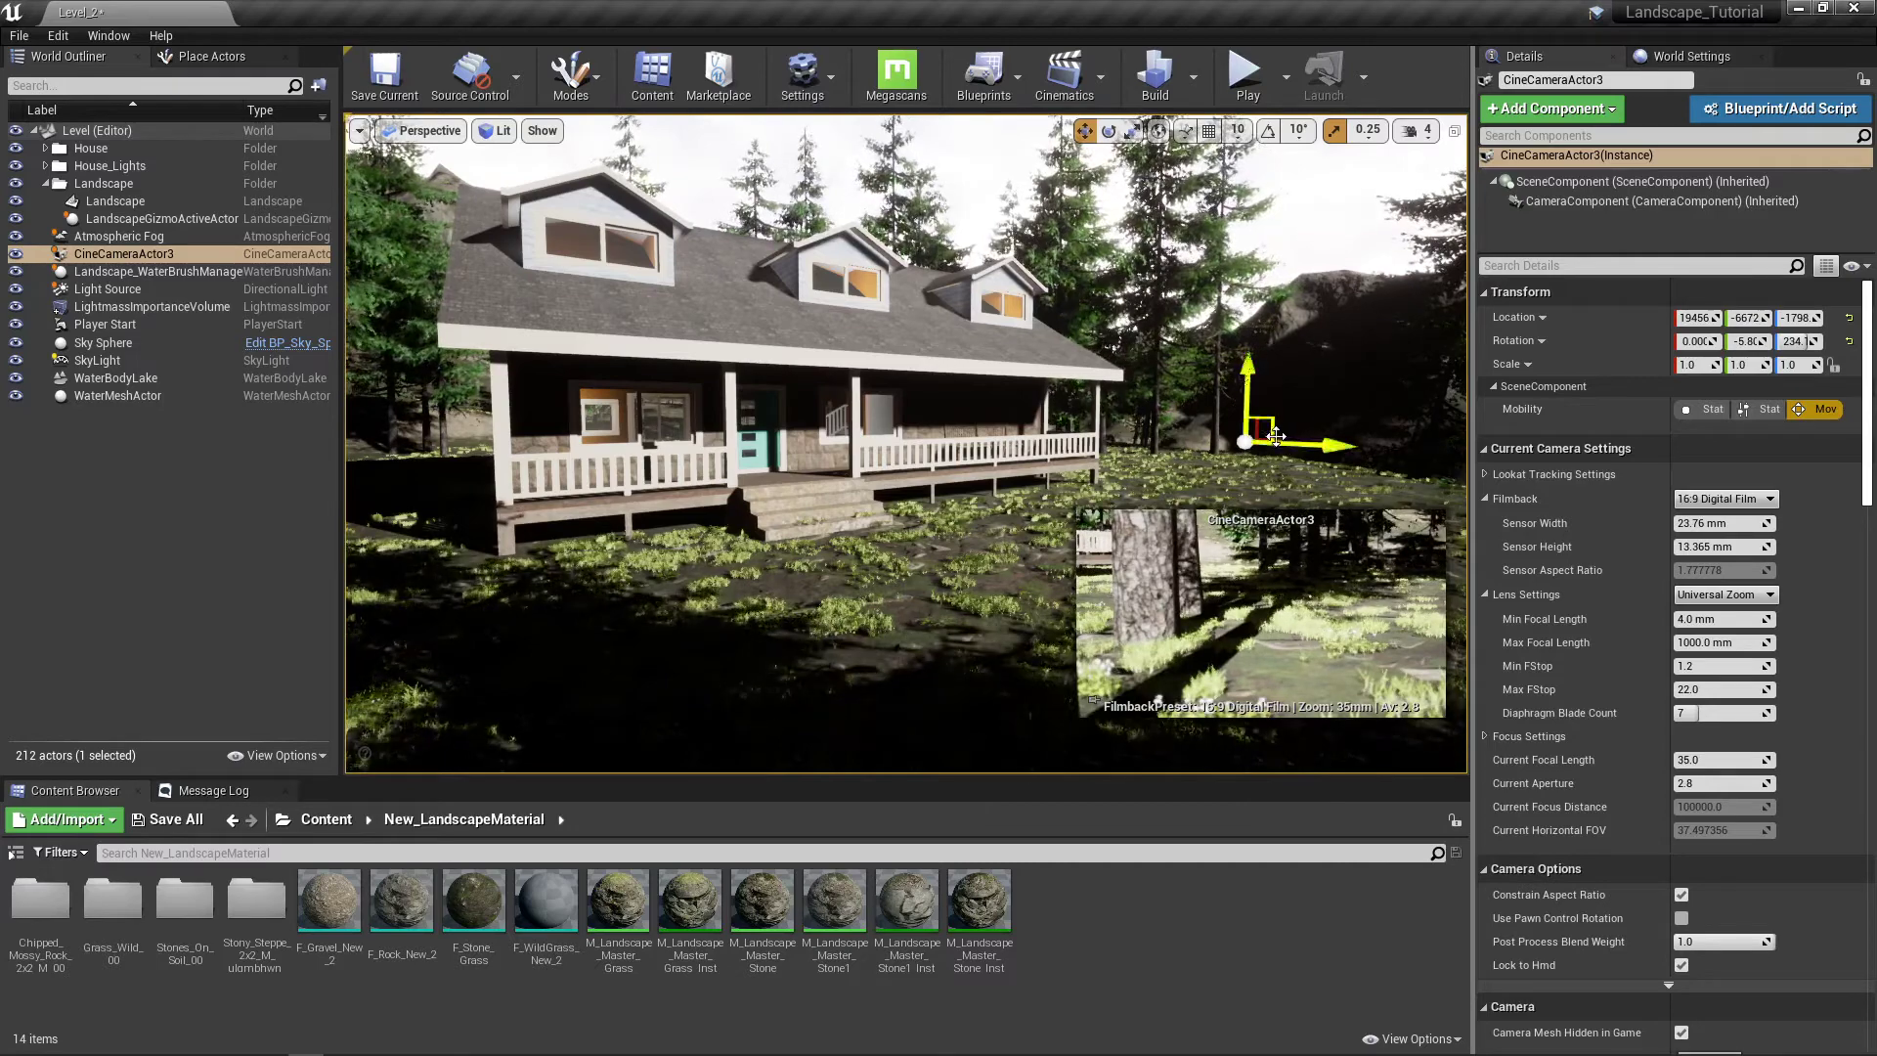
left_click_drag(1289, 437, 1329, 508)
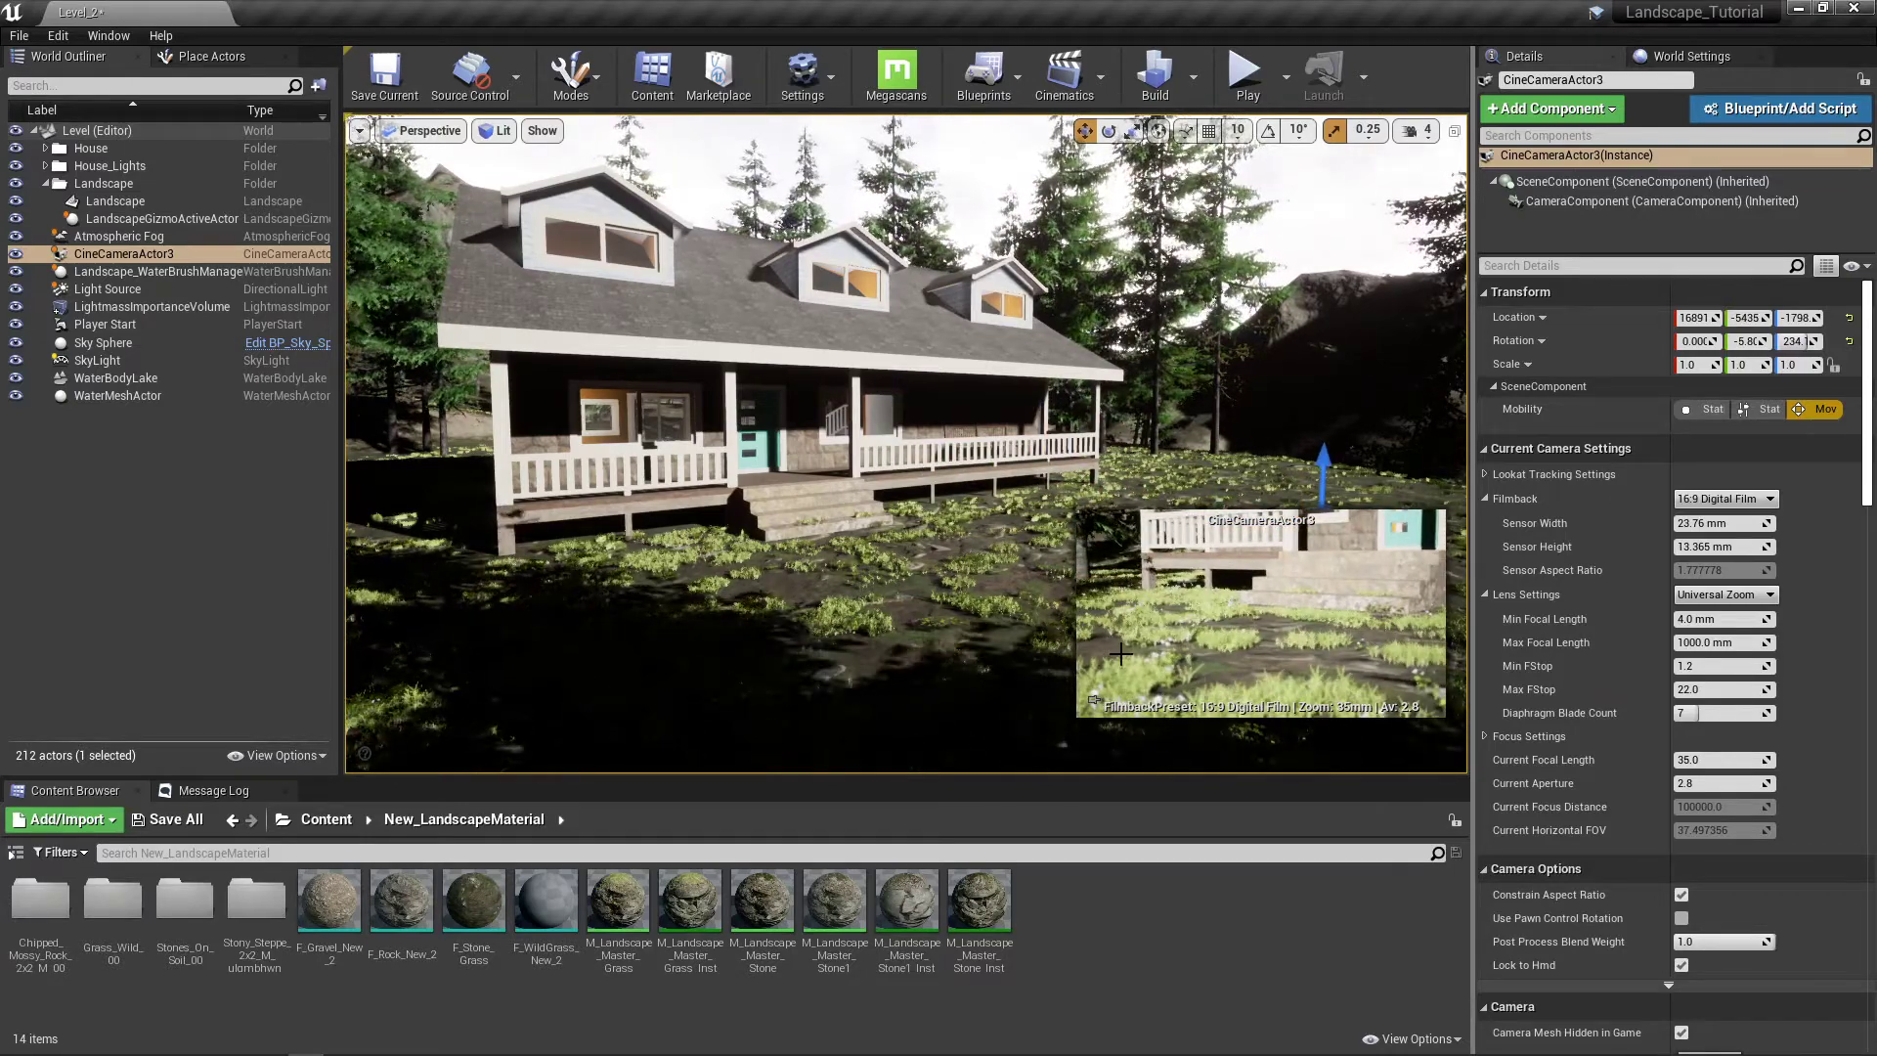
left_click_drag(1318, 463, 1319, 401)
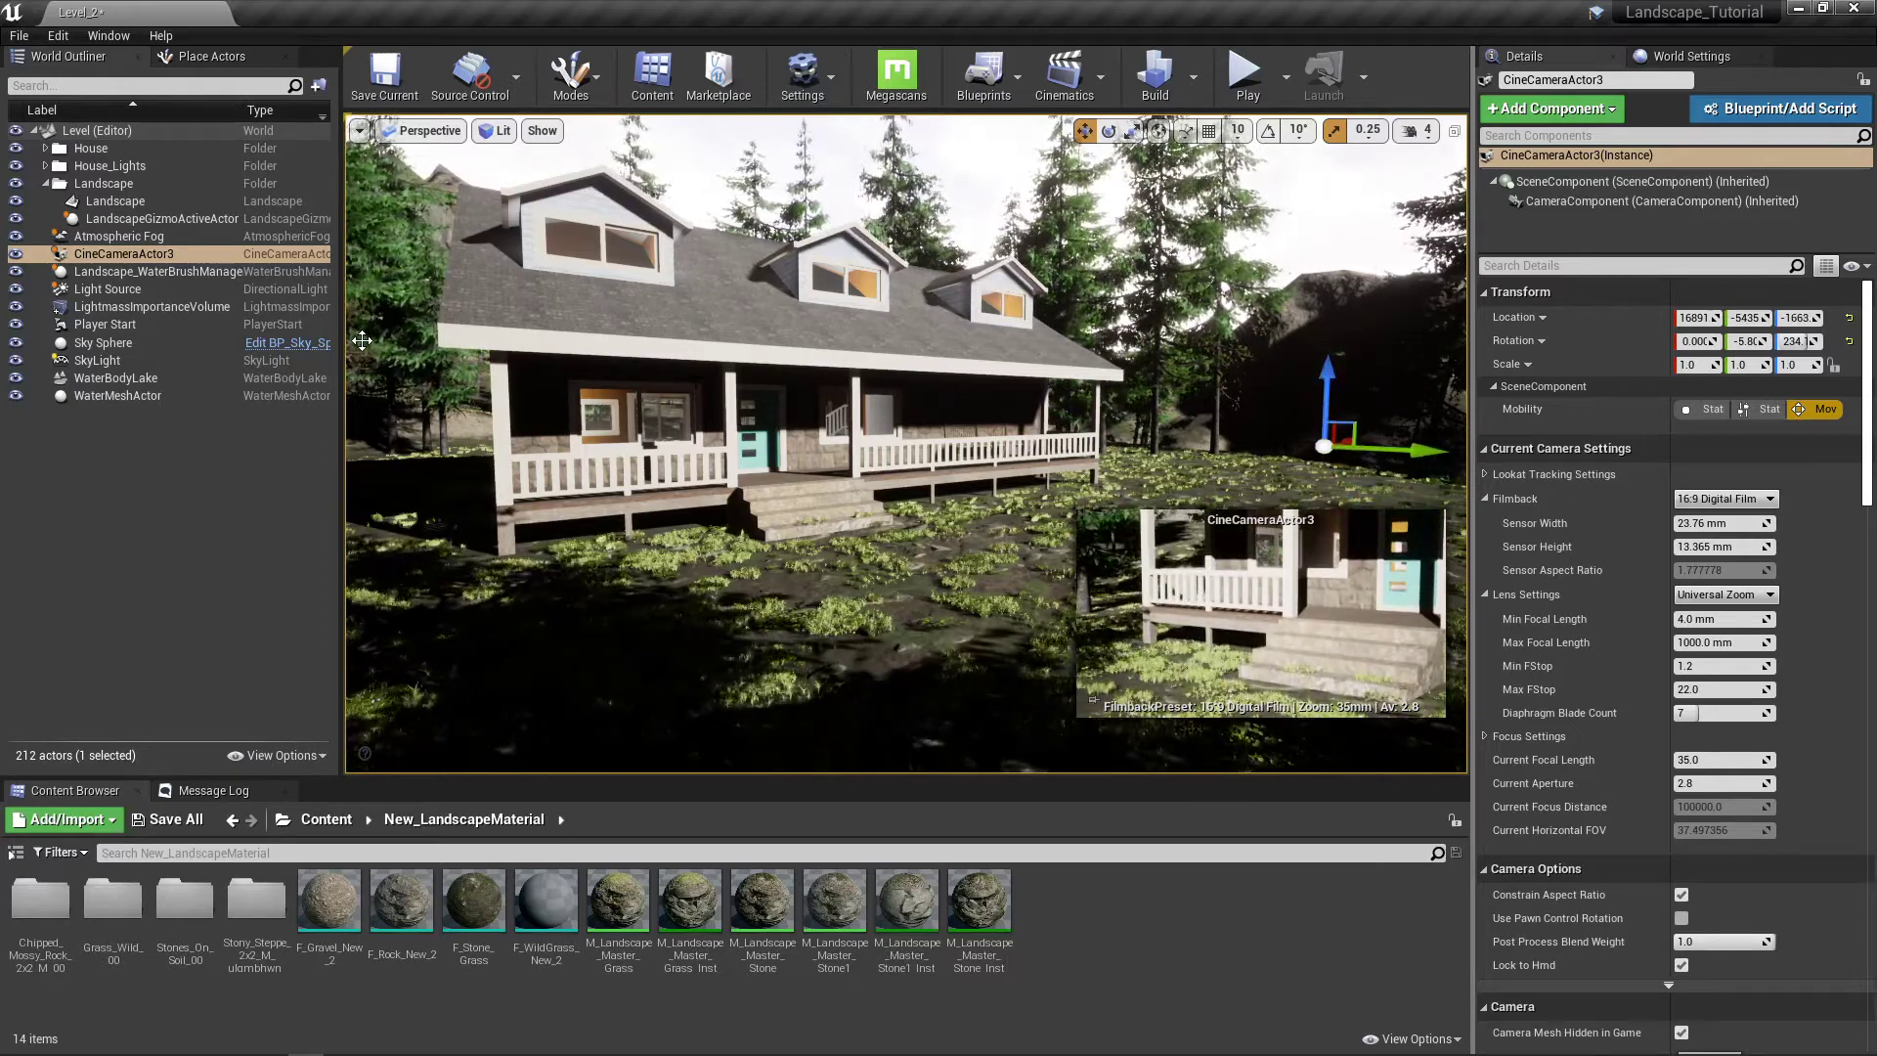
Step: Look through and pilot CineCameraActor3, pulling it back until the porch, front steps and roof edge are in frame
left_click(430, 133)
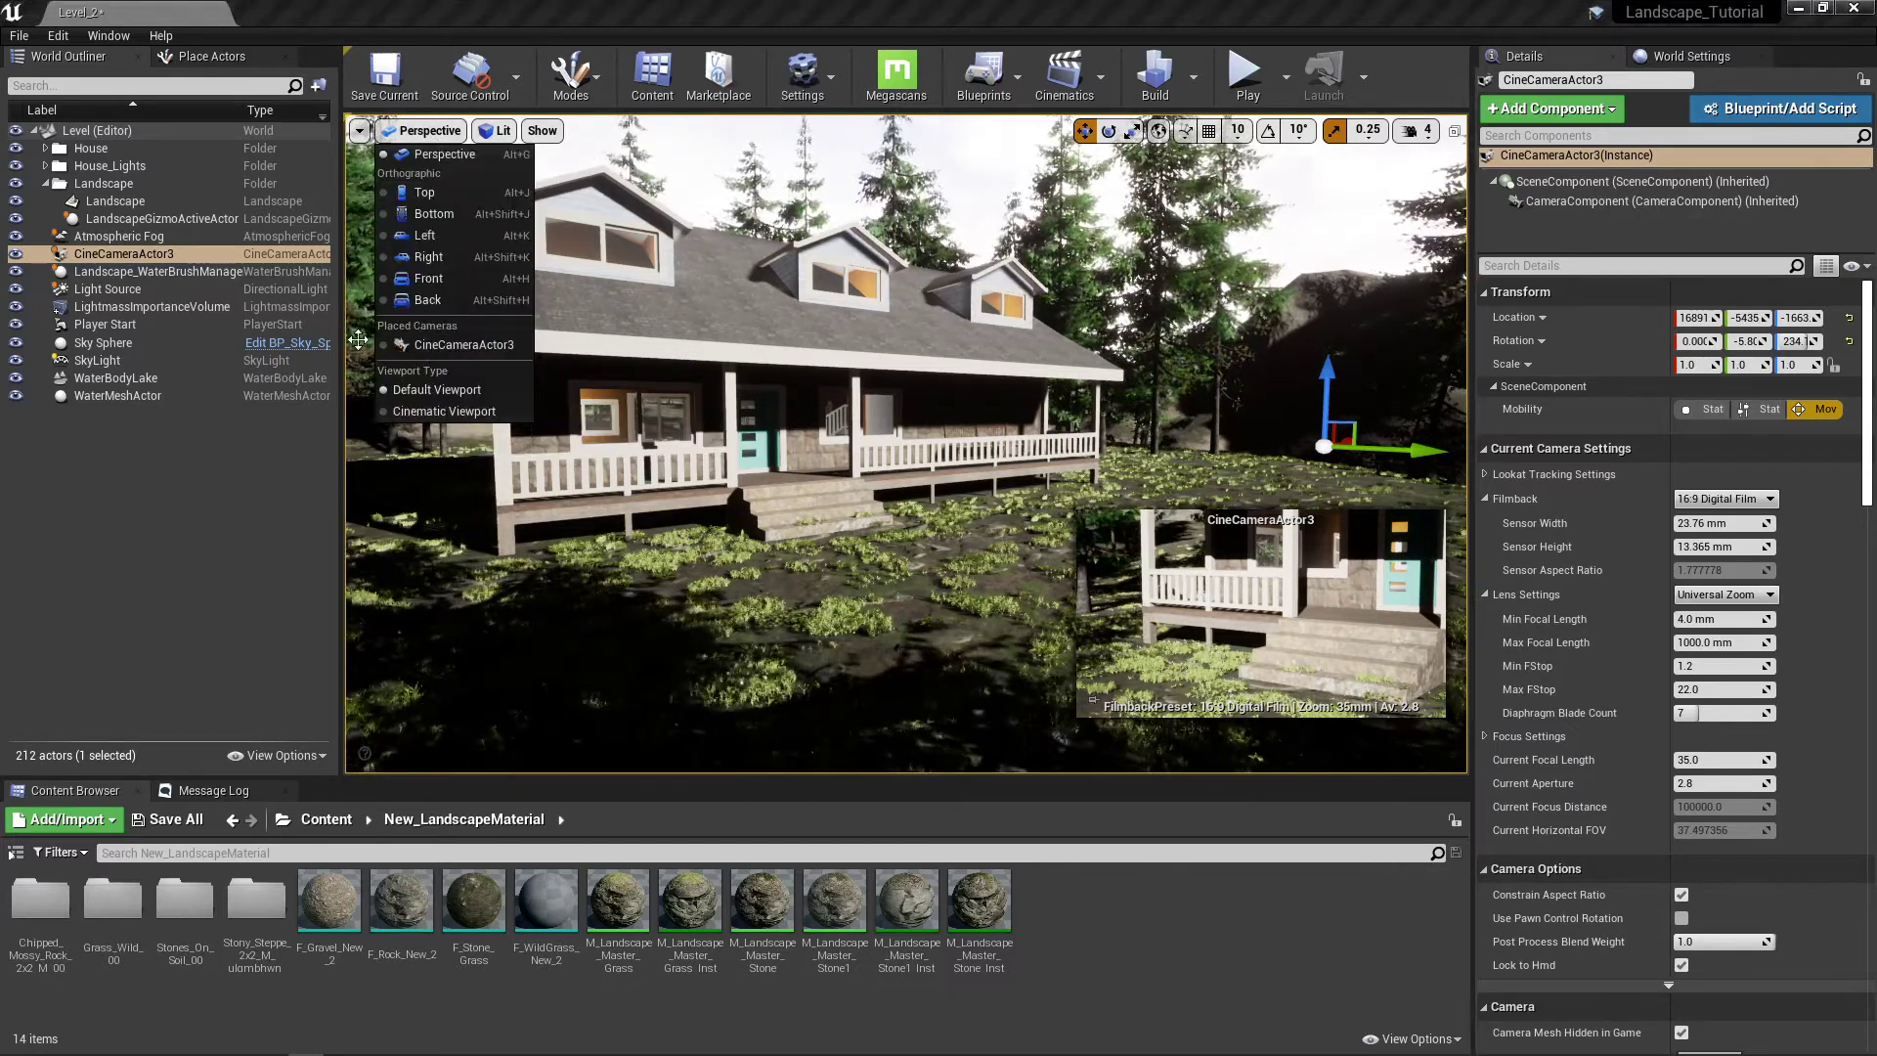
left_click(450, 345)
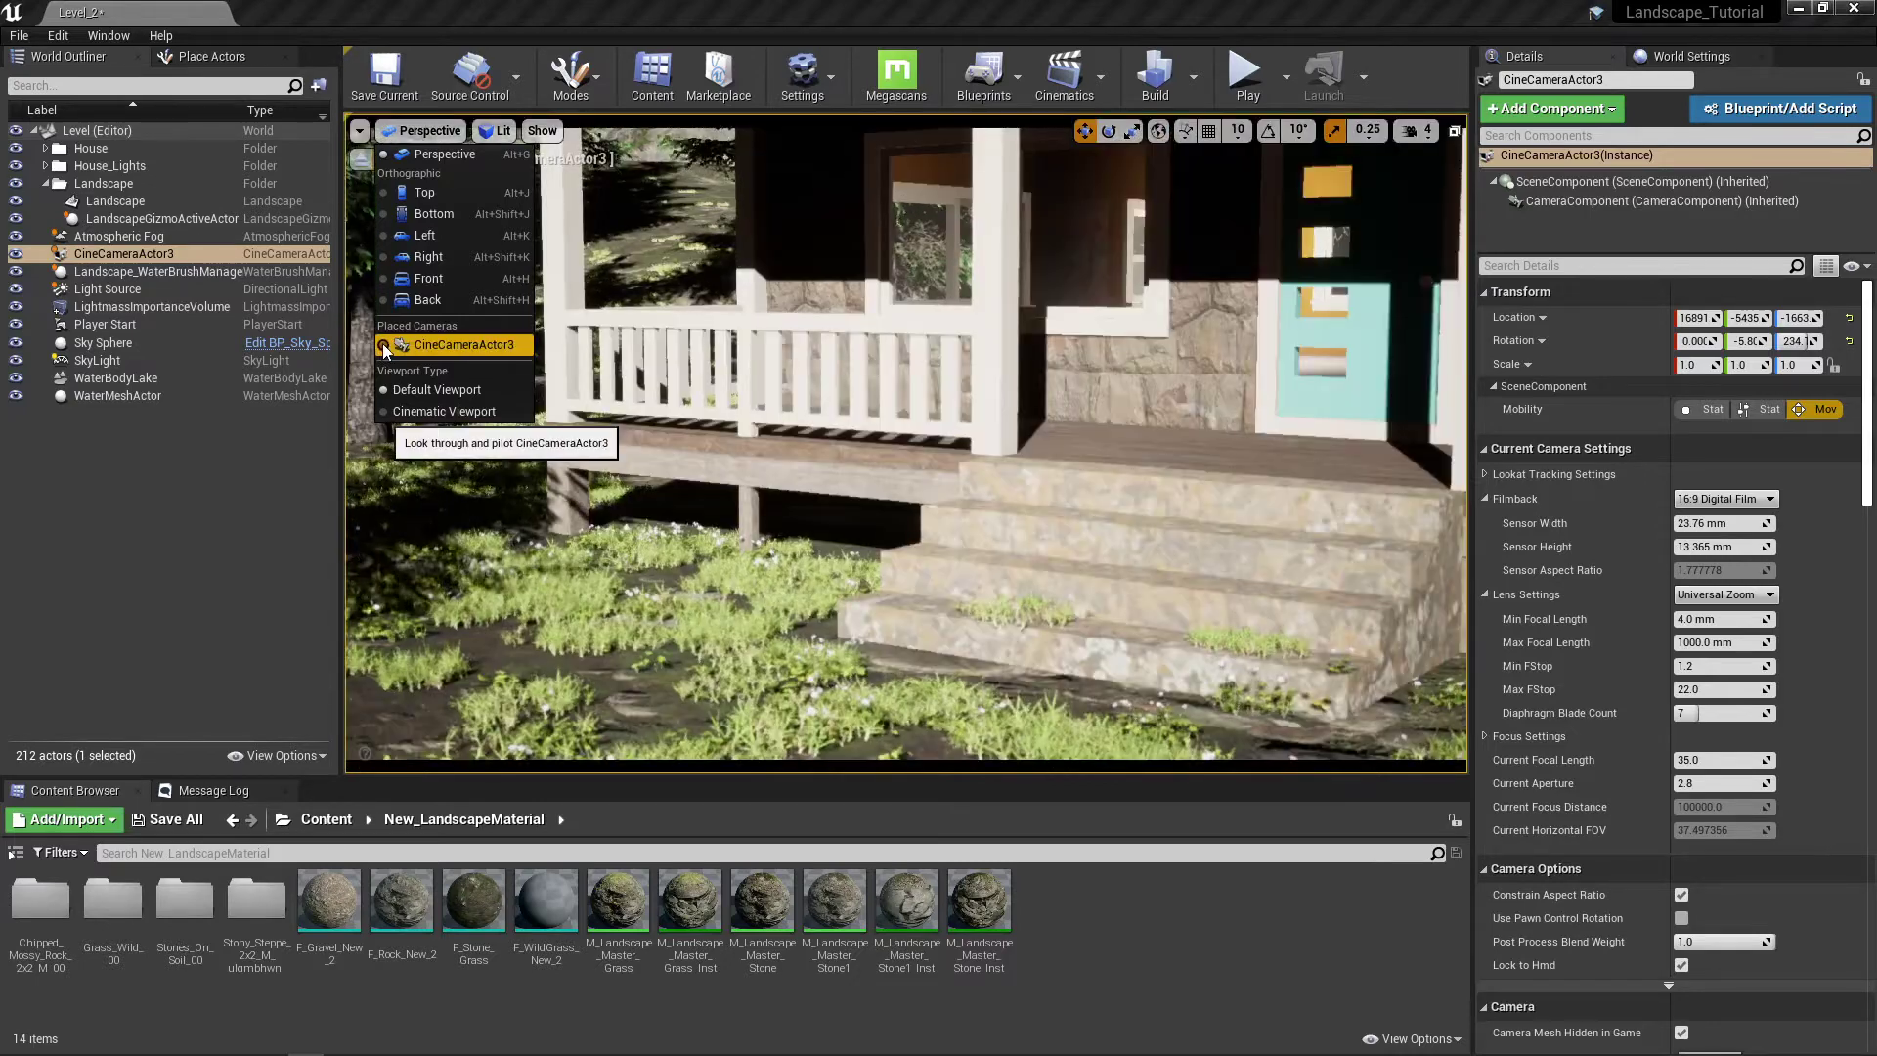
scroll(822, 456, "down", 3)
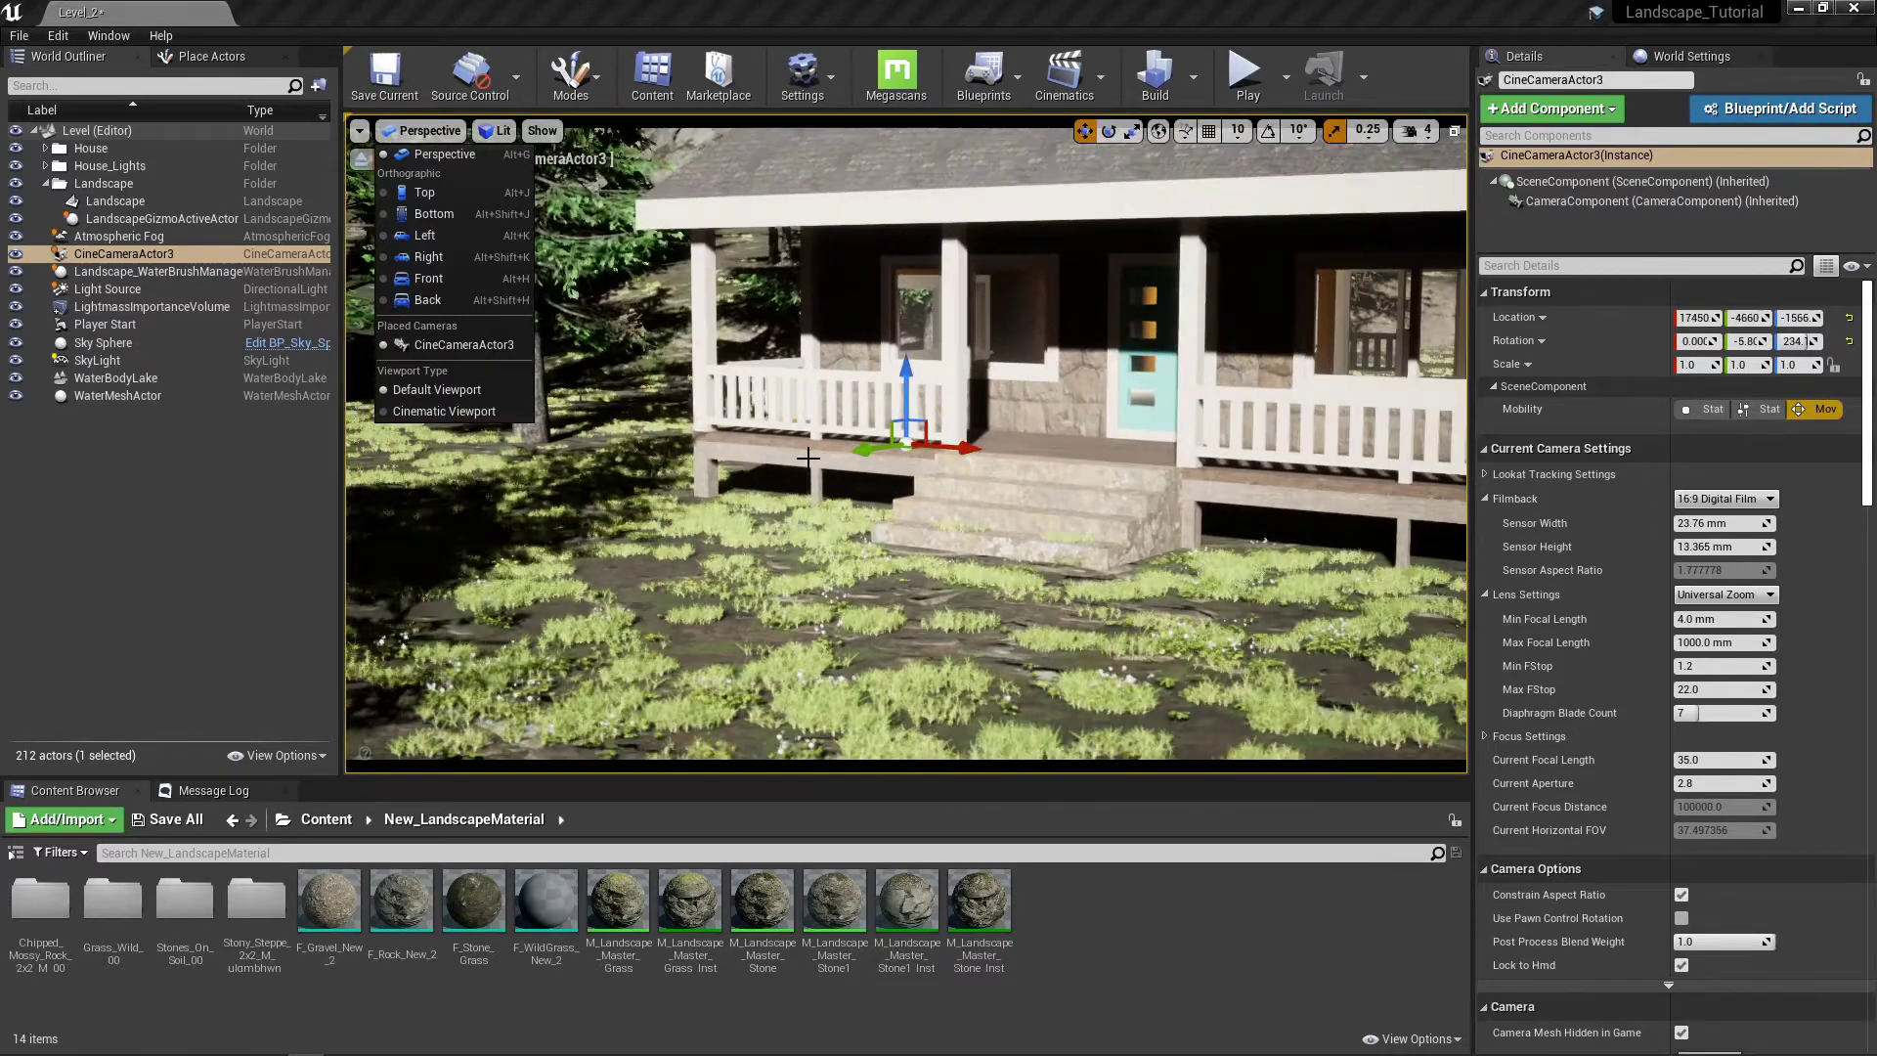
scroll(822, 456, "down", 3)
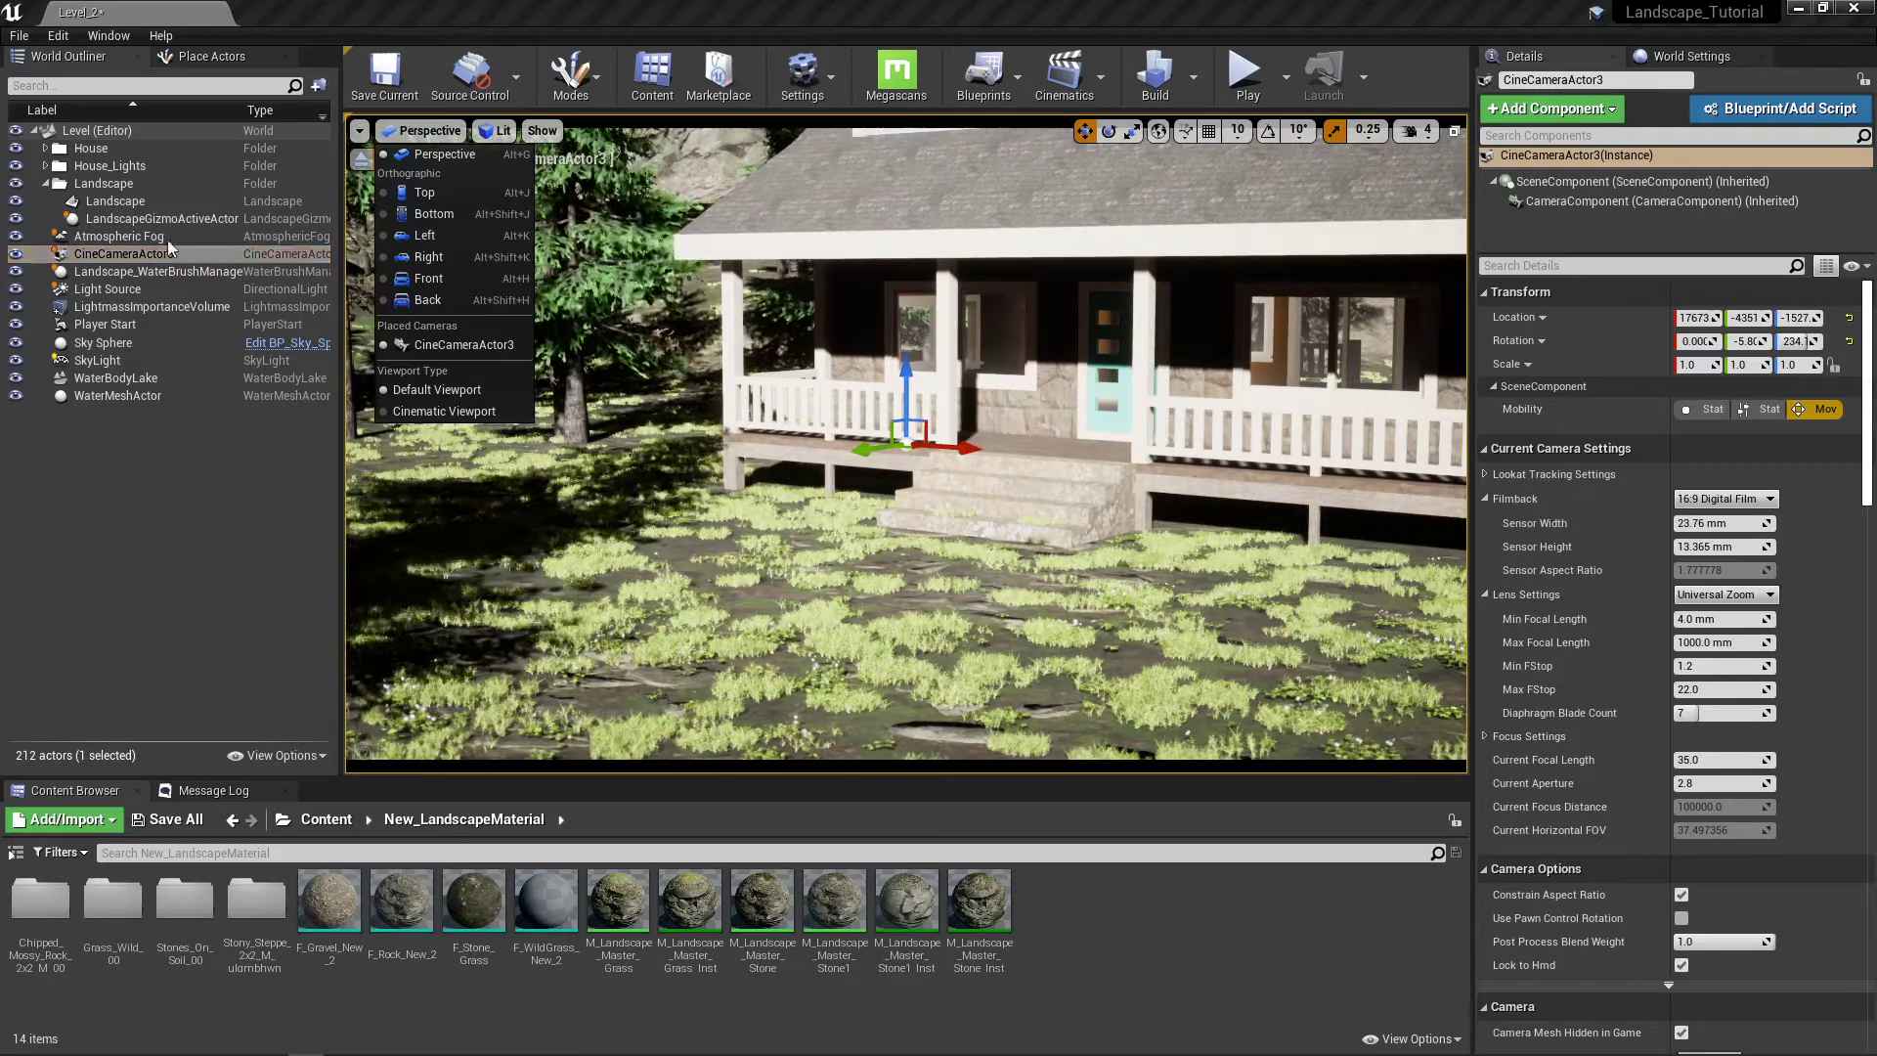
Step: Search the placeable actors for "camera", place a Cine Camera Actor beside the porch, and delete it
left_click(199, 59)
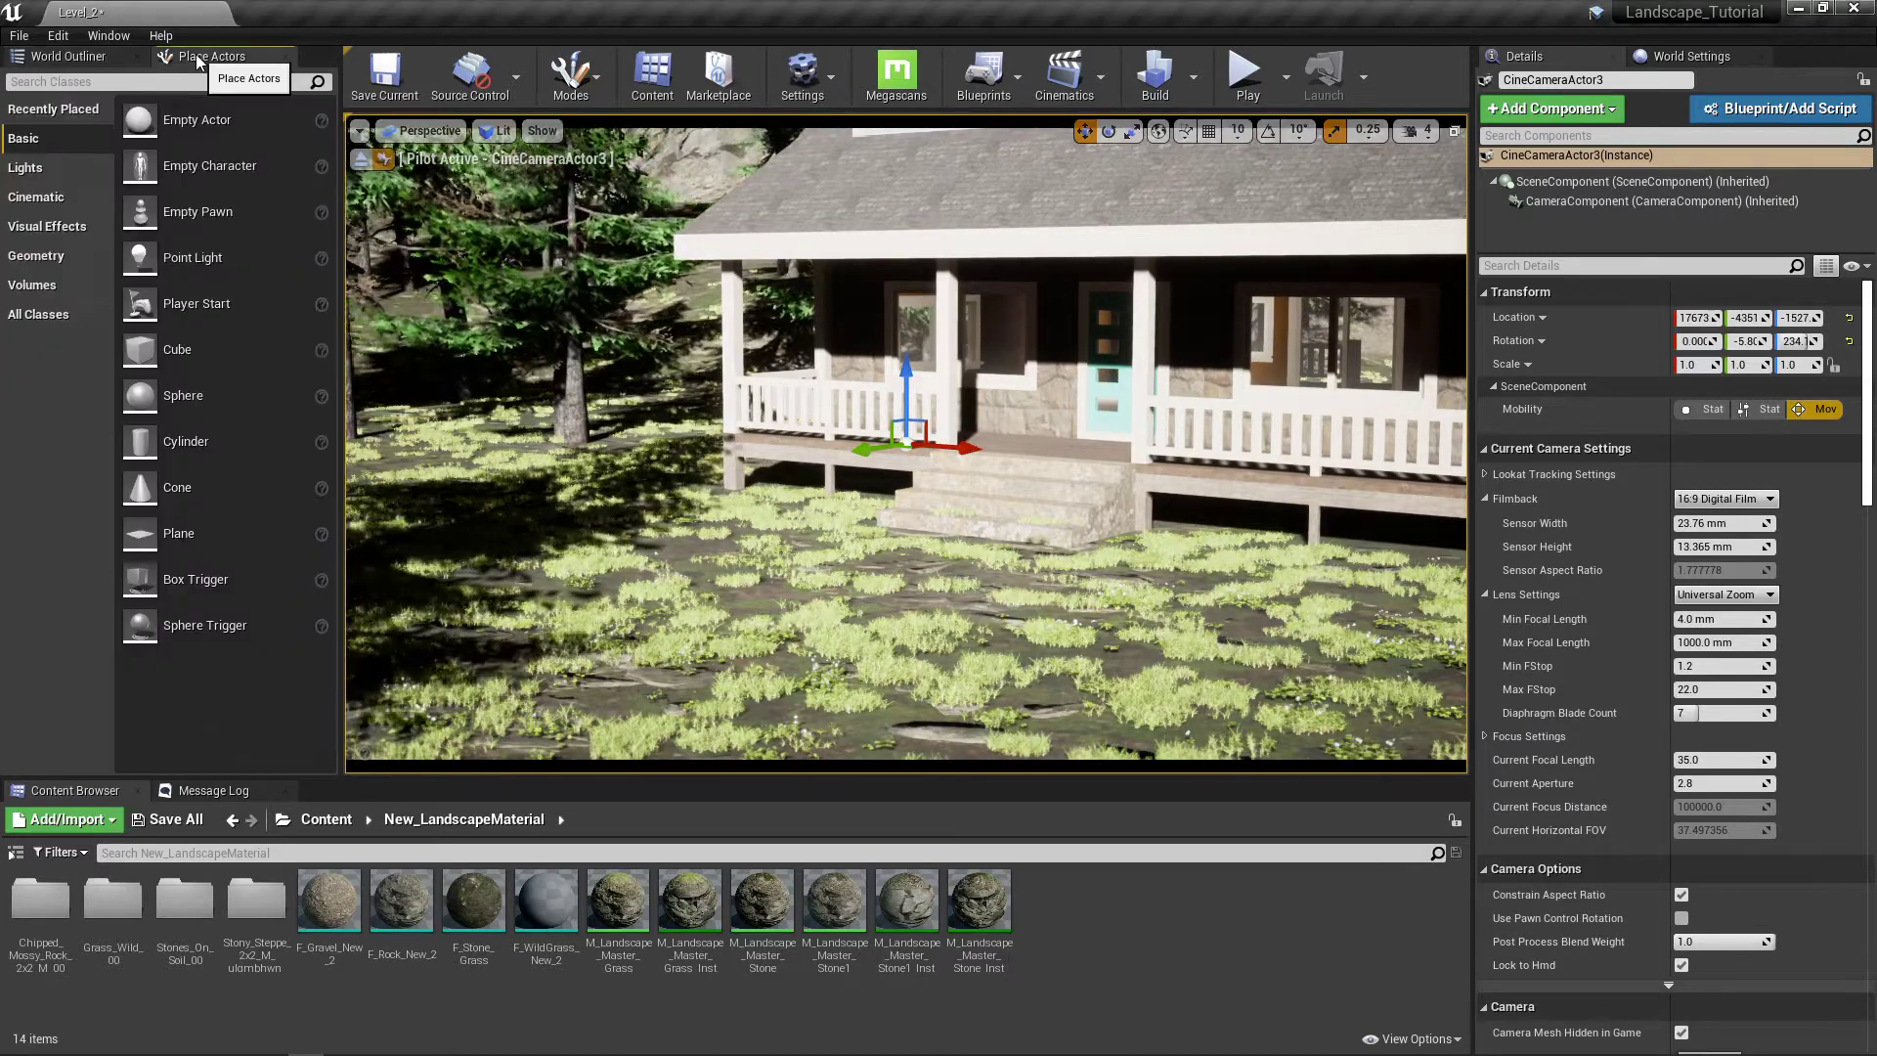
left_click(73, 81)
type("came")
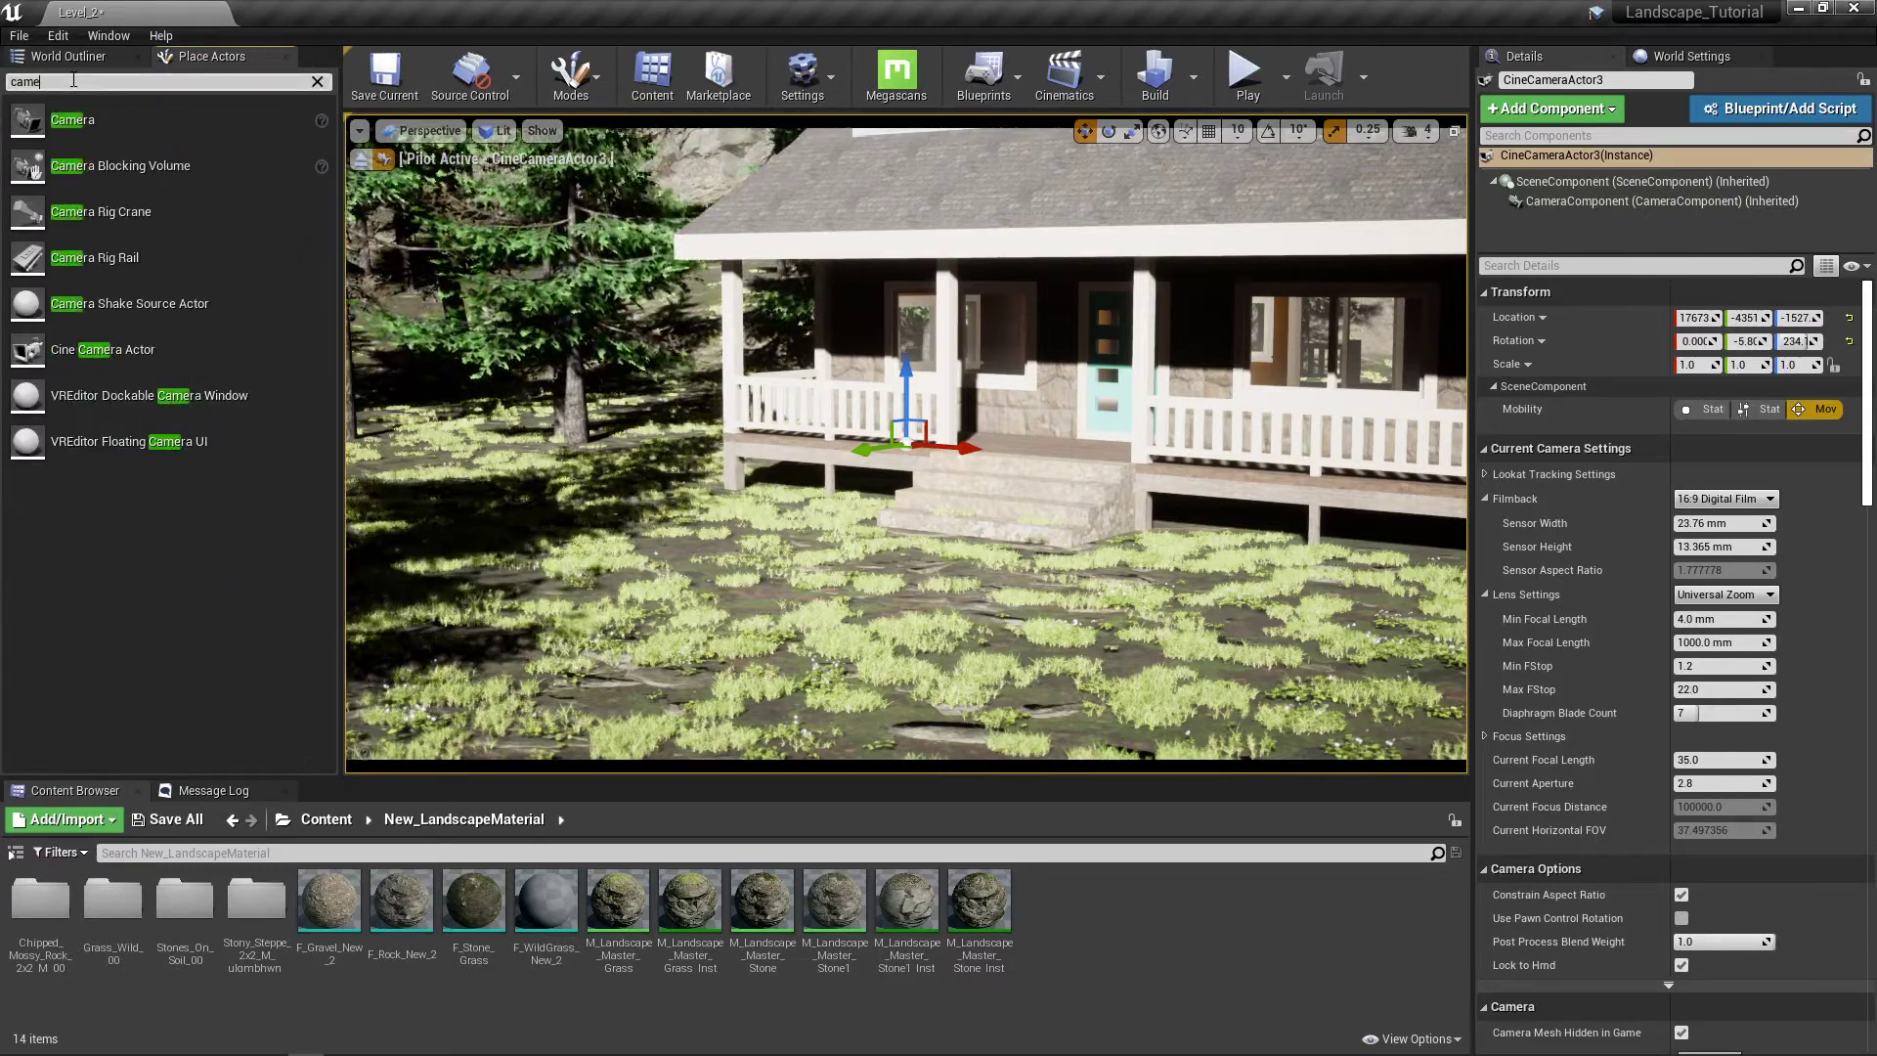
type("ra")
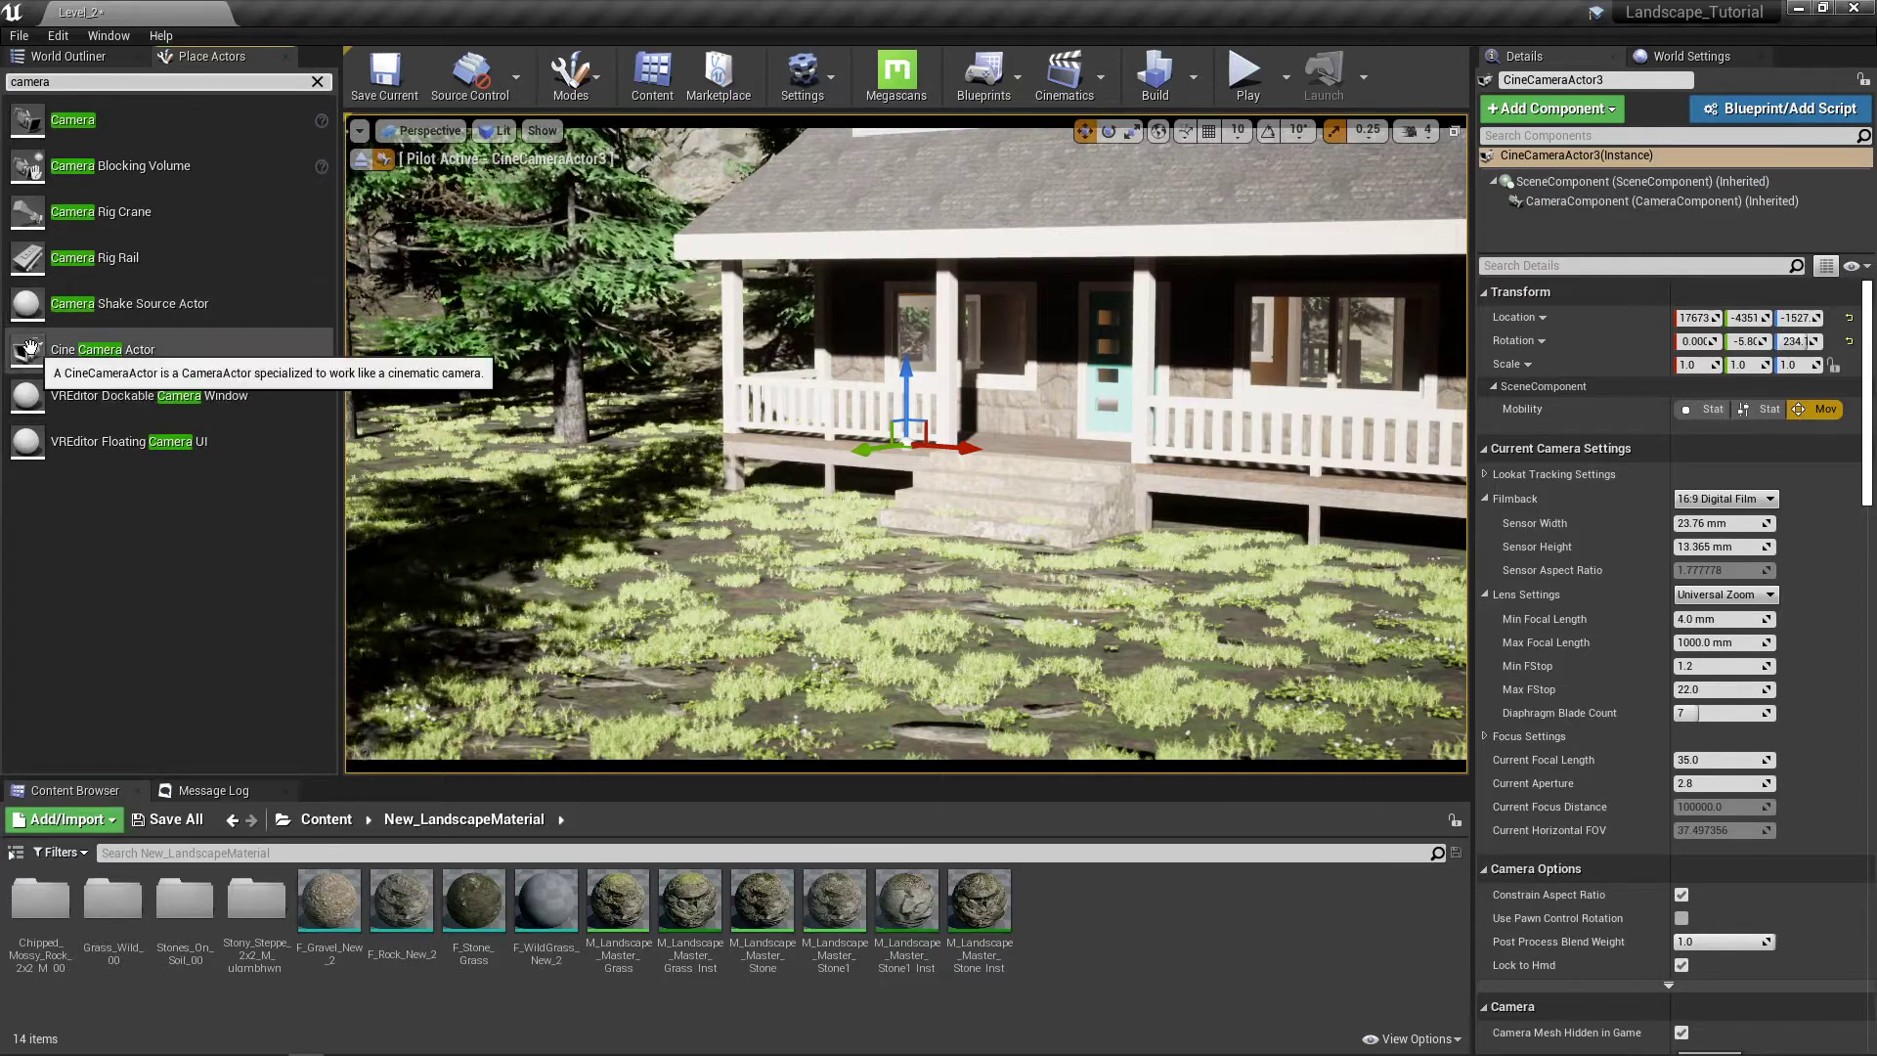
left_click_drag(31, 347, 680, 420)
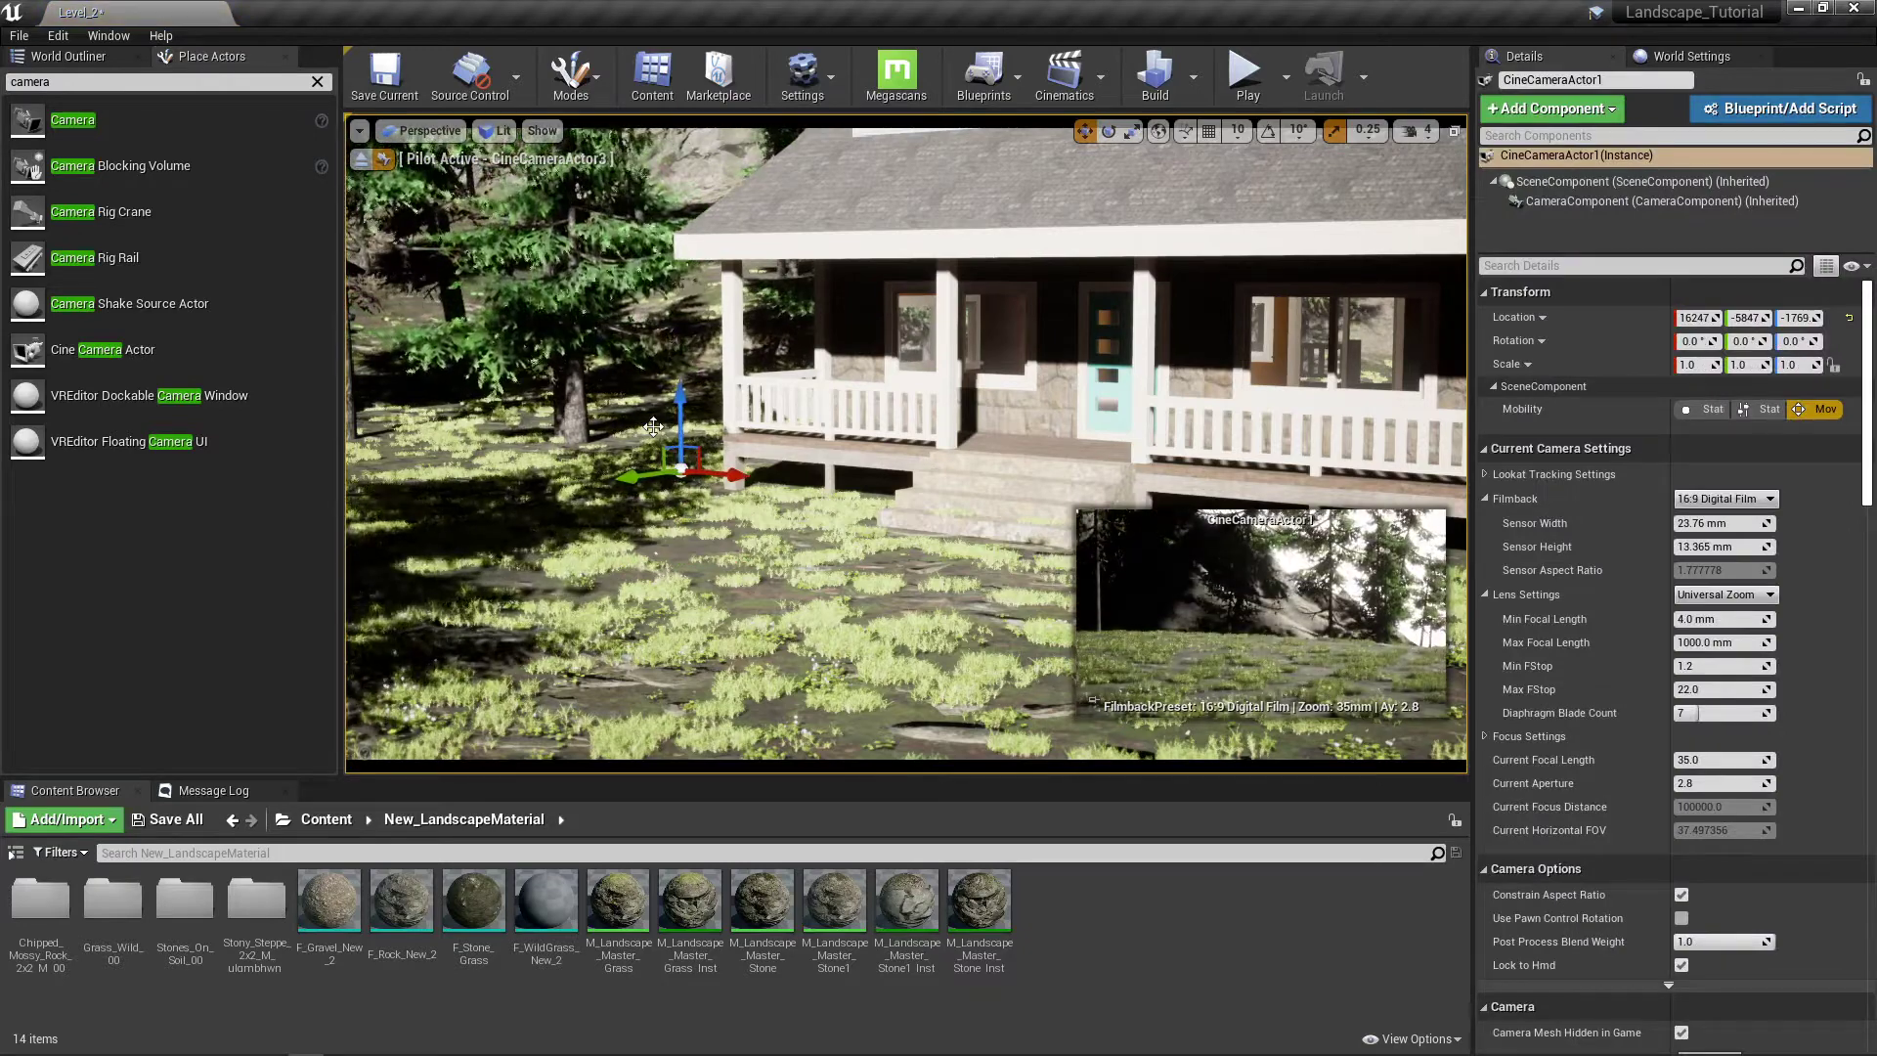
key("Delete")
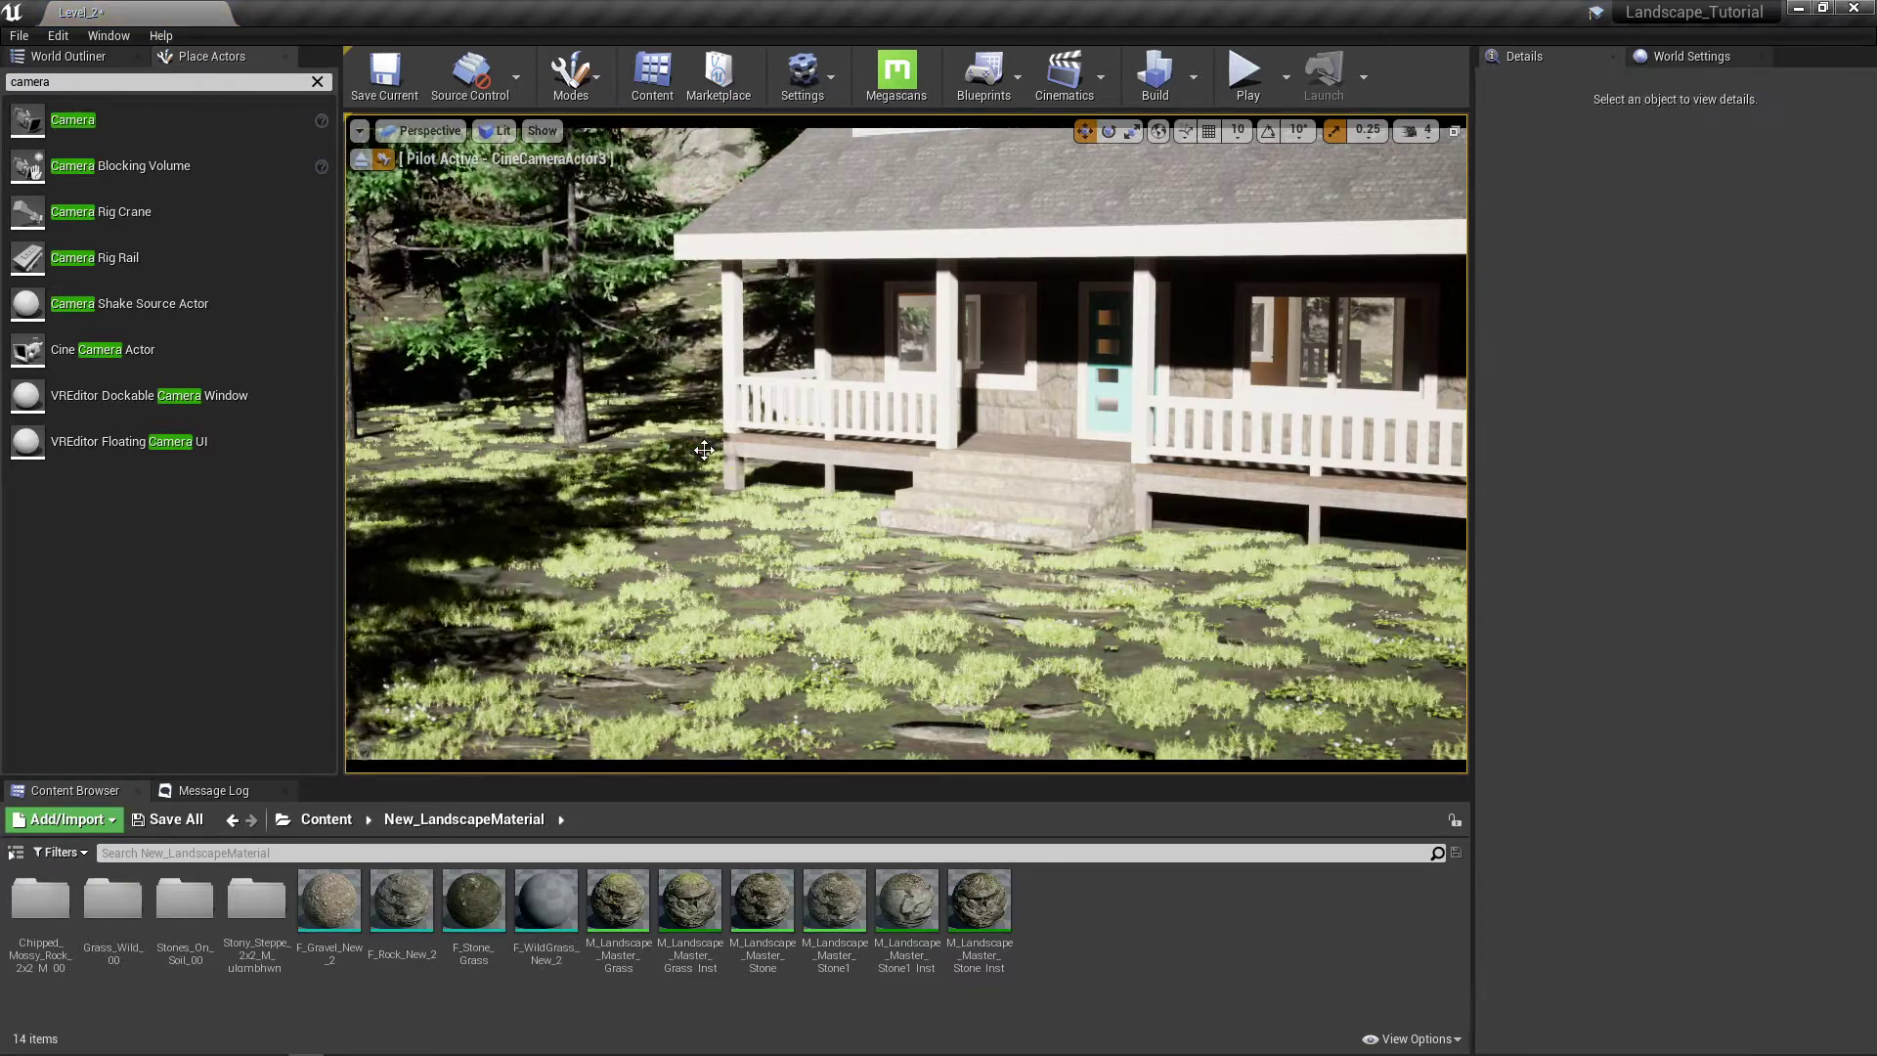
Step: Reframe the piloted camera on the porch, leave Game View to show the light icons, and stop piloting
mouse_move(698, 458)
right_mouse_down()
mouse_move(760, 448)
mouse_move(714, 428)
right_mouse_up()
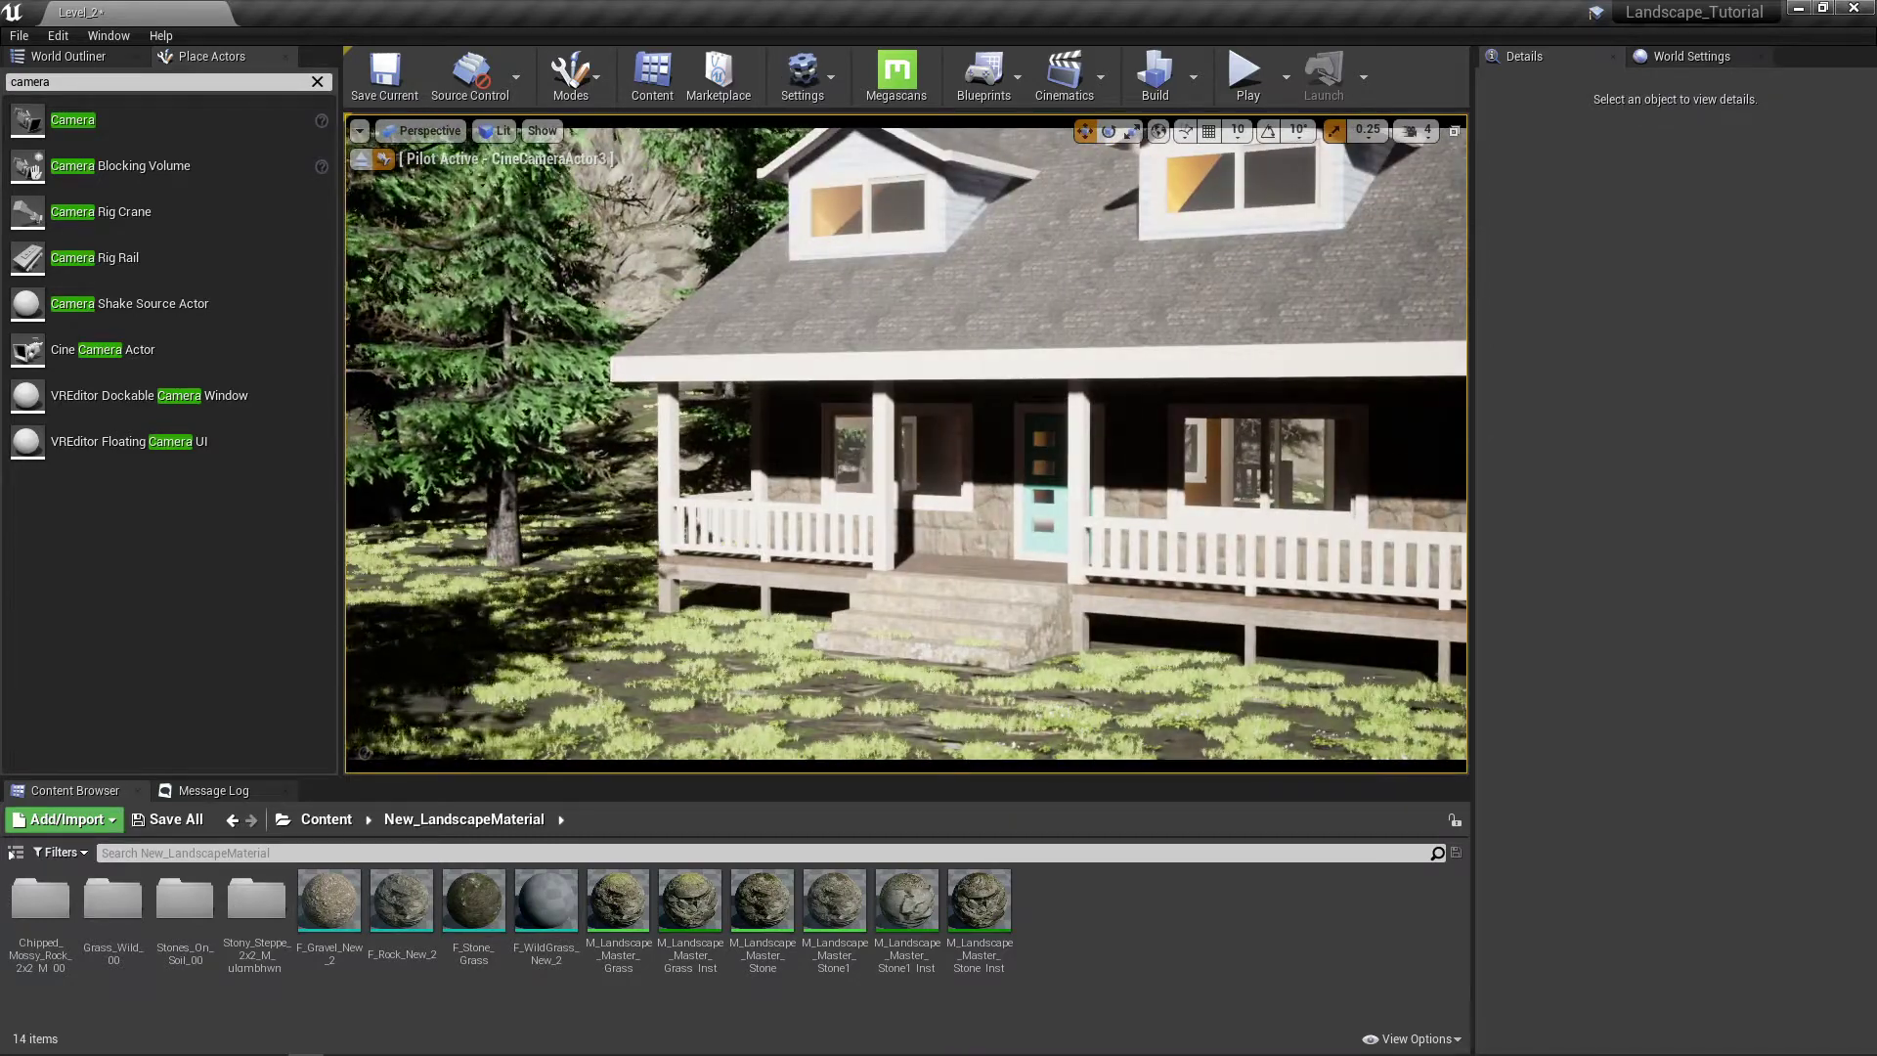
key("g")
right_click_drag(856, 443, 895, 465)
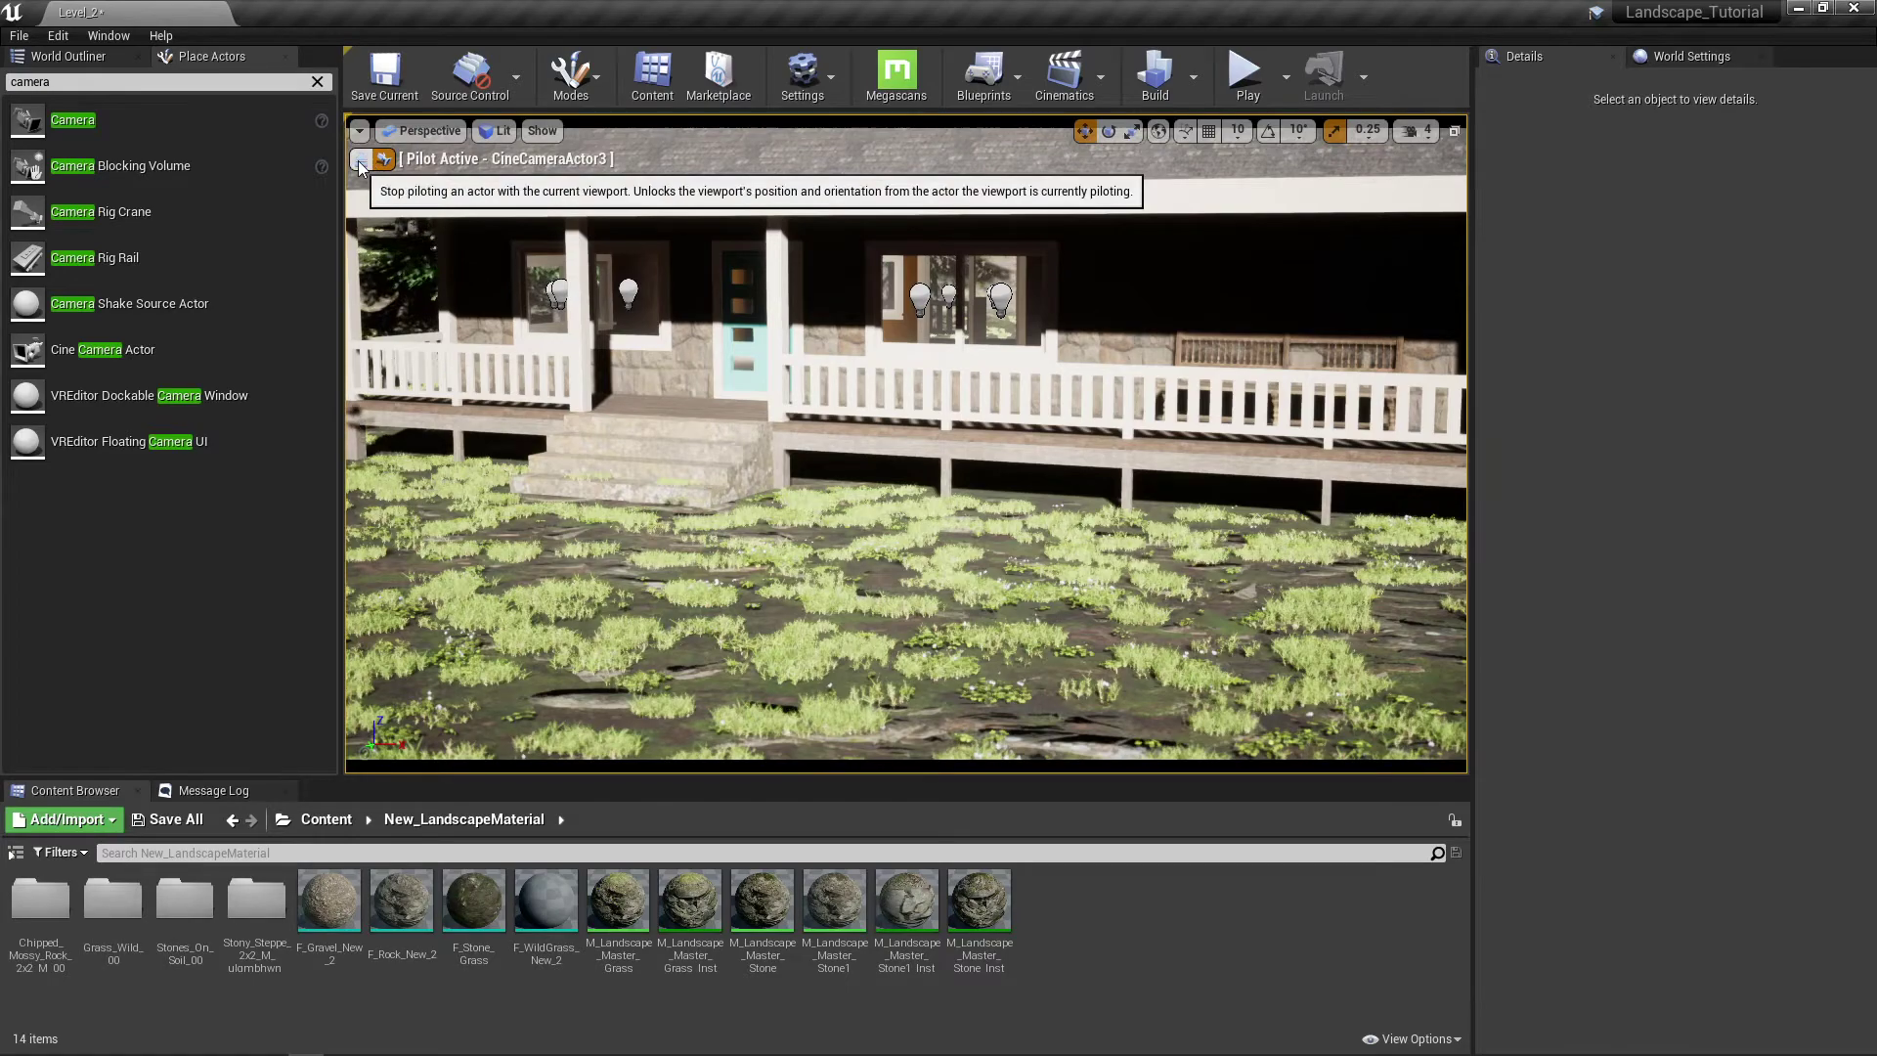
left_click(361, 159)
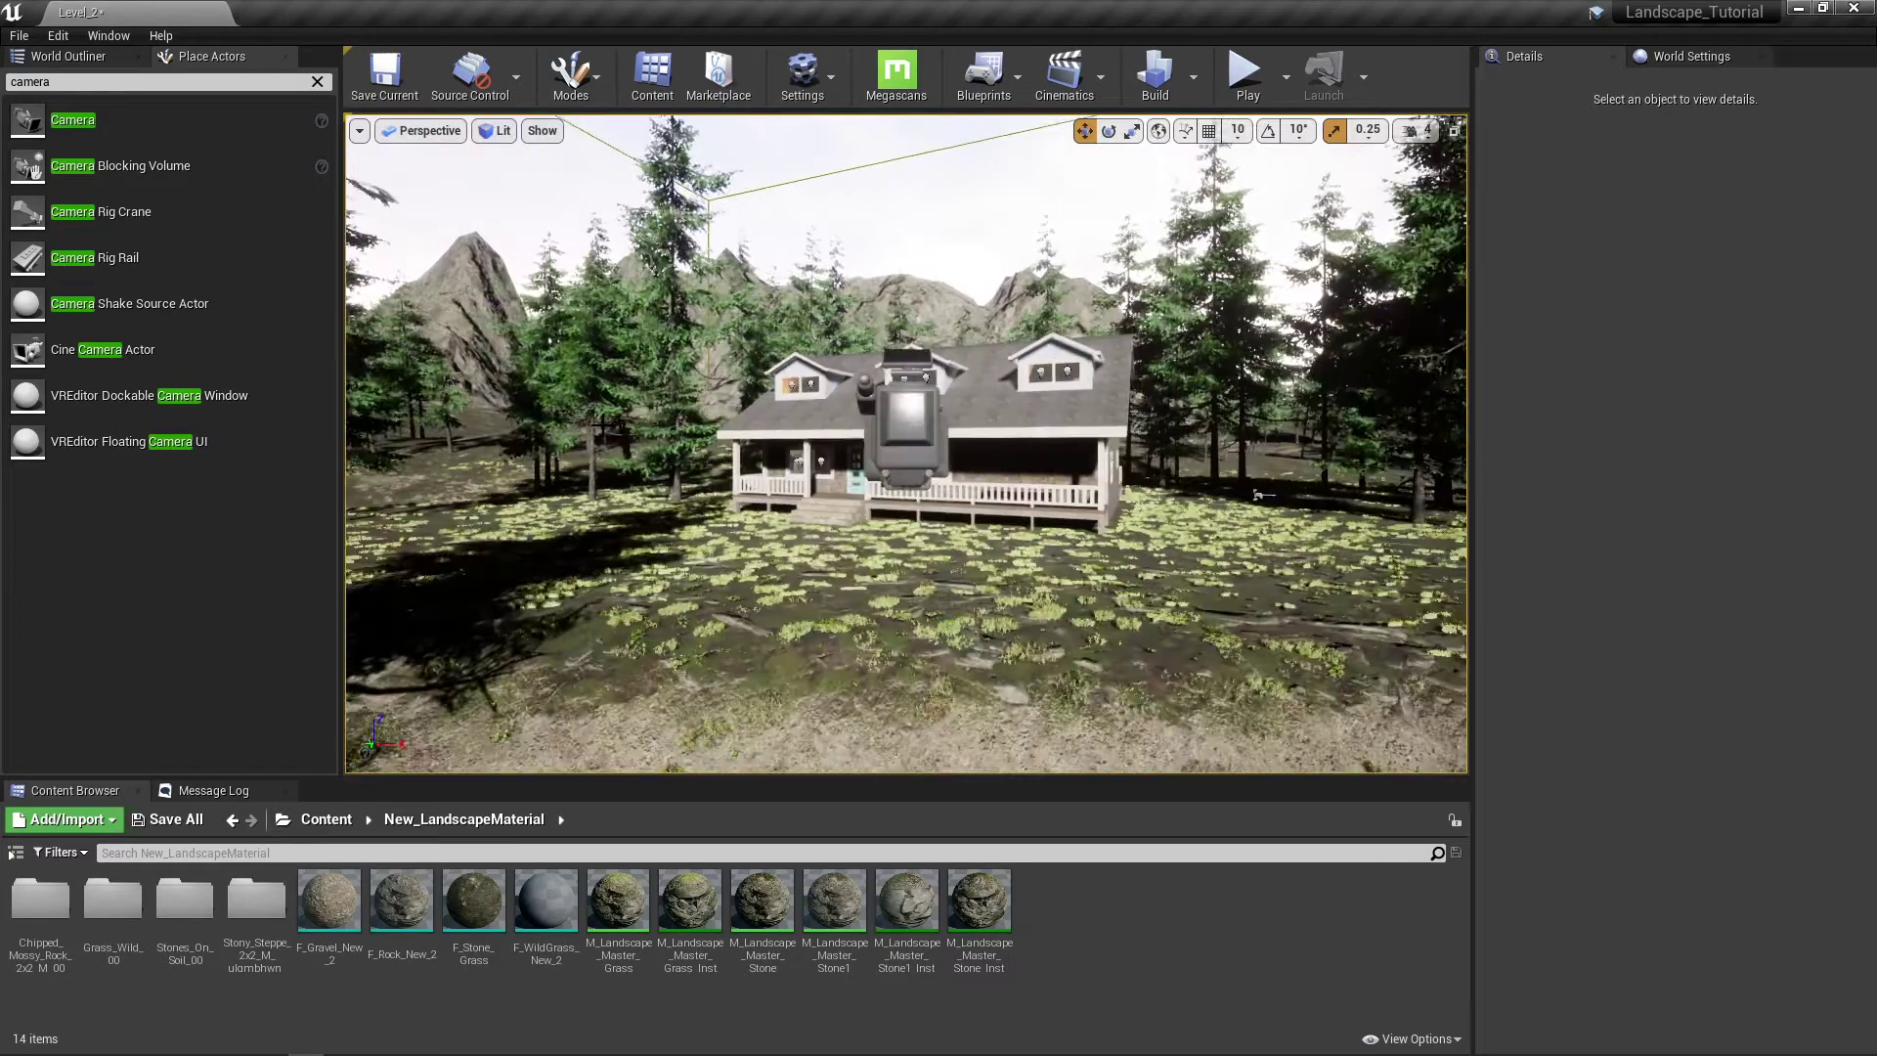
Step: View CineCameraActor3 from the side in the level, and look through and pilot it again
right_click_drag(906, 443, 1105, 440)
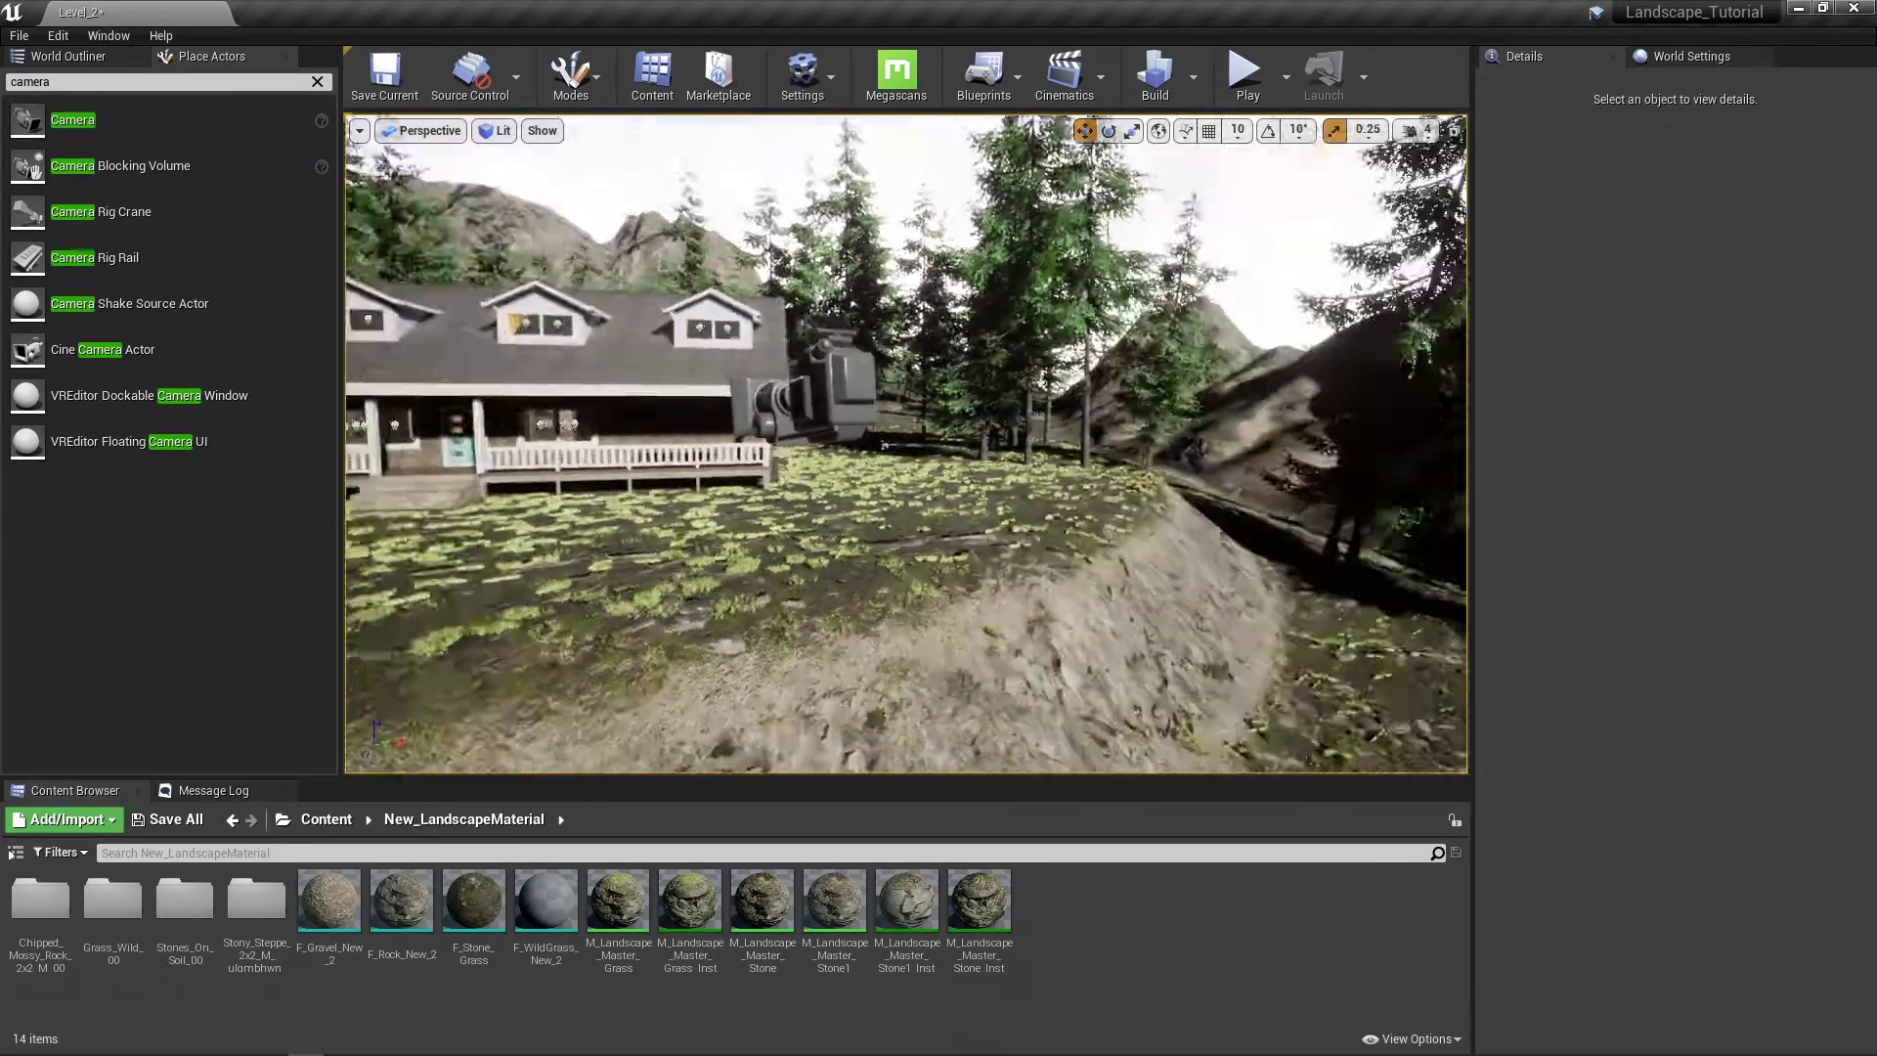
right_click_drag(695, 358, 1002, 377)
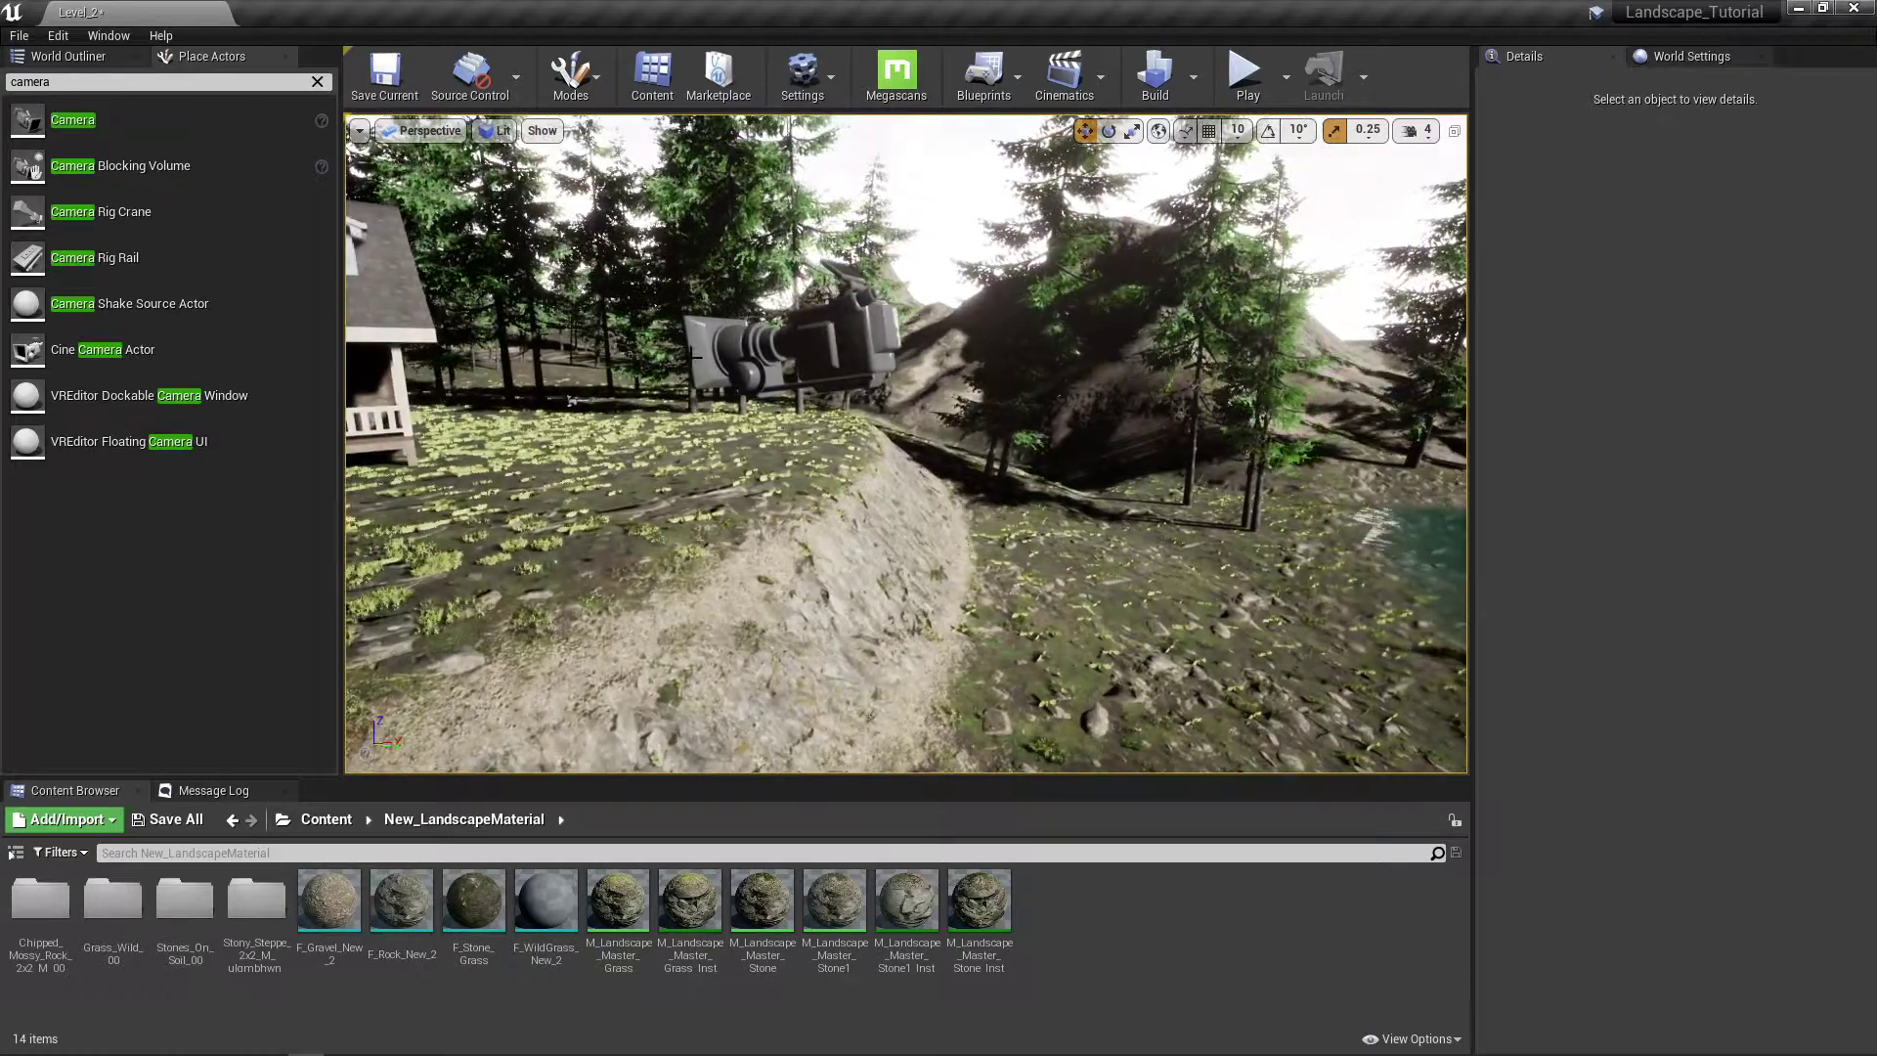
right_click_drag(695, 357, 701, 357)
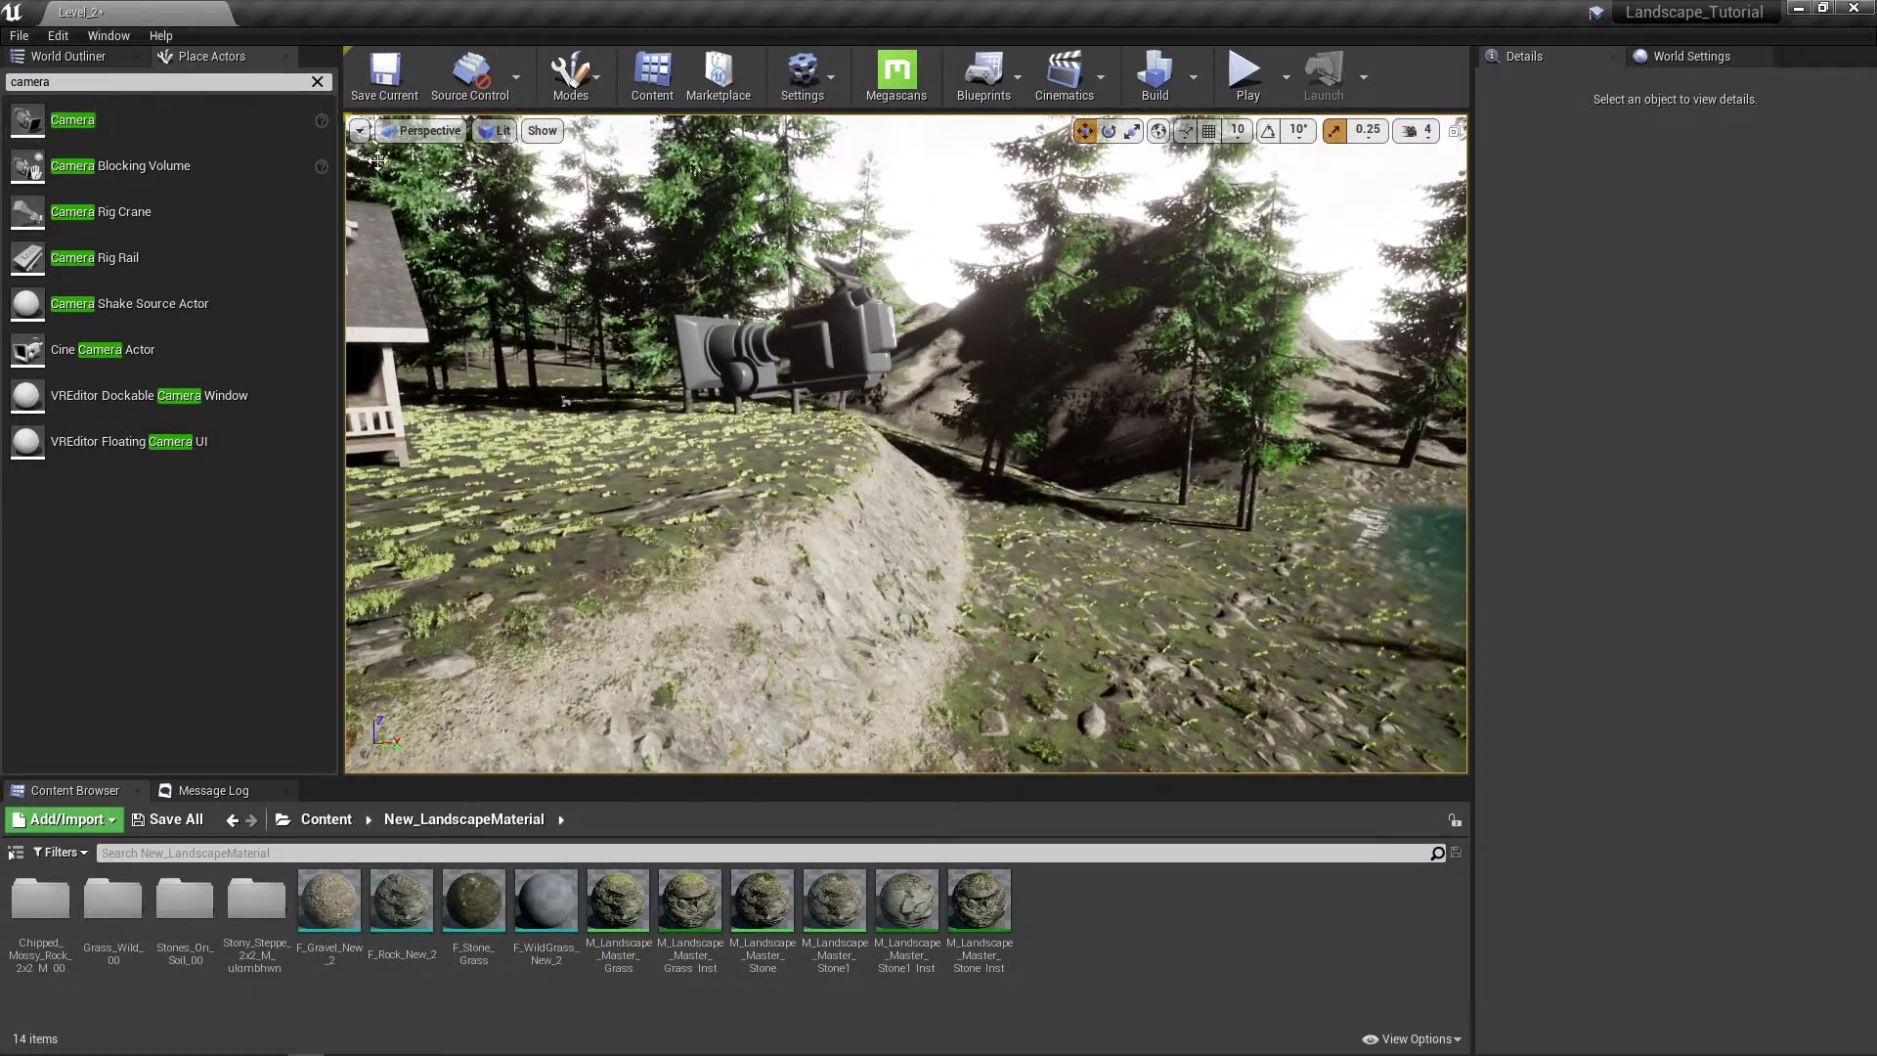
left_click(422, 130)
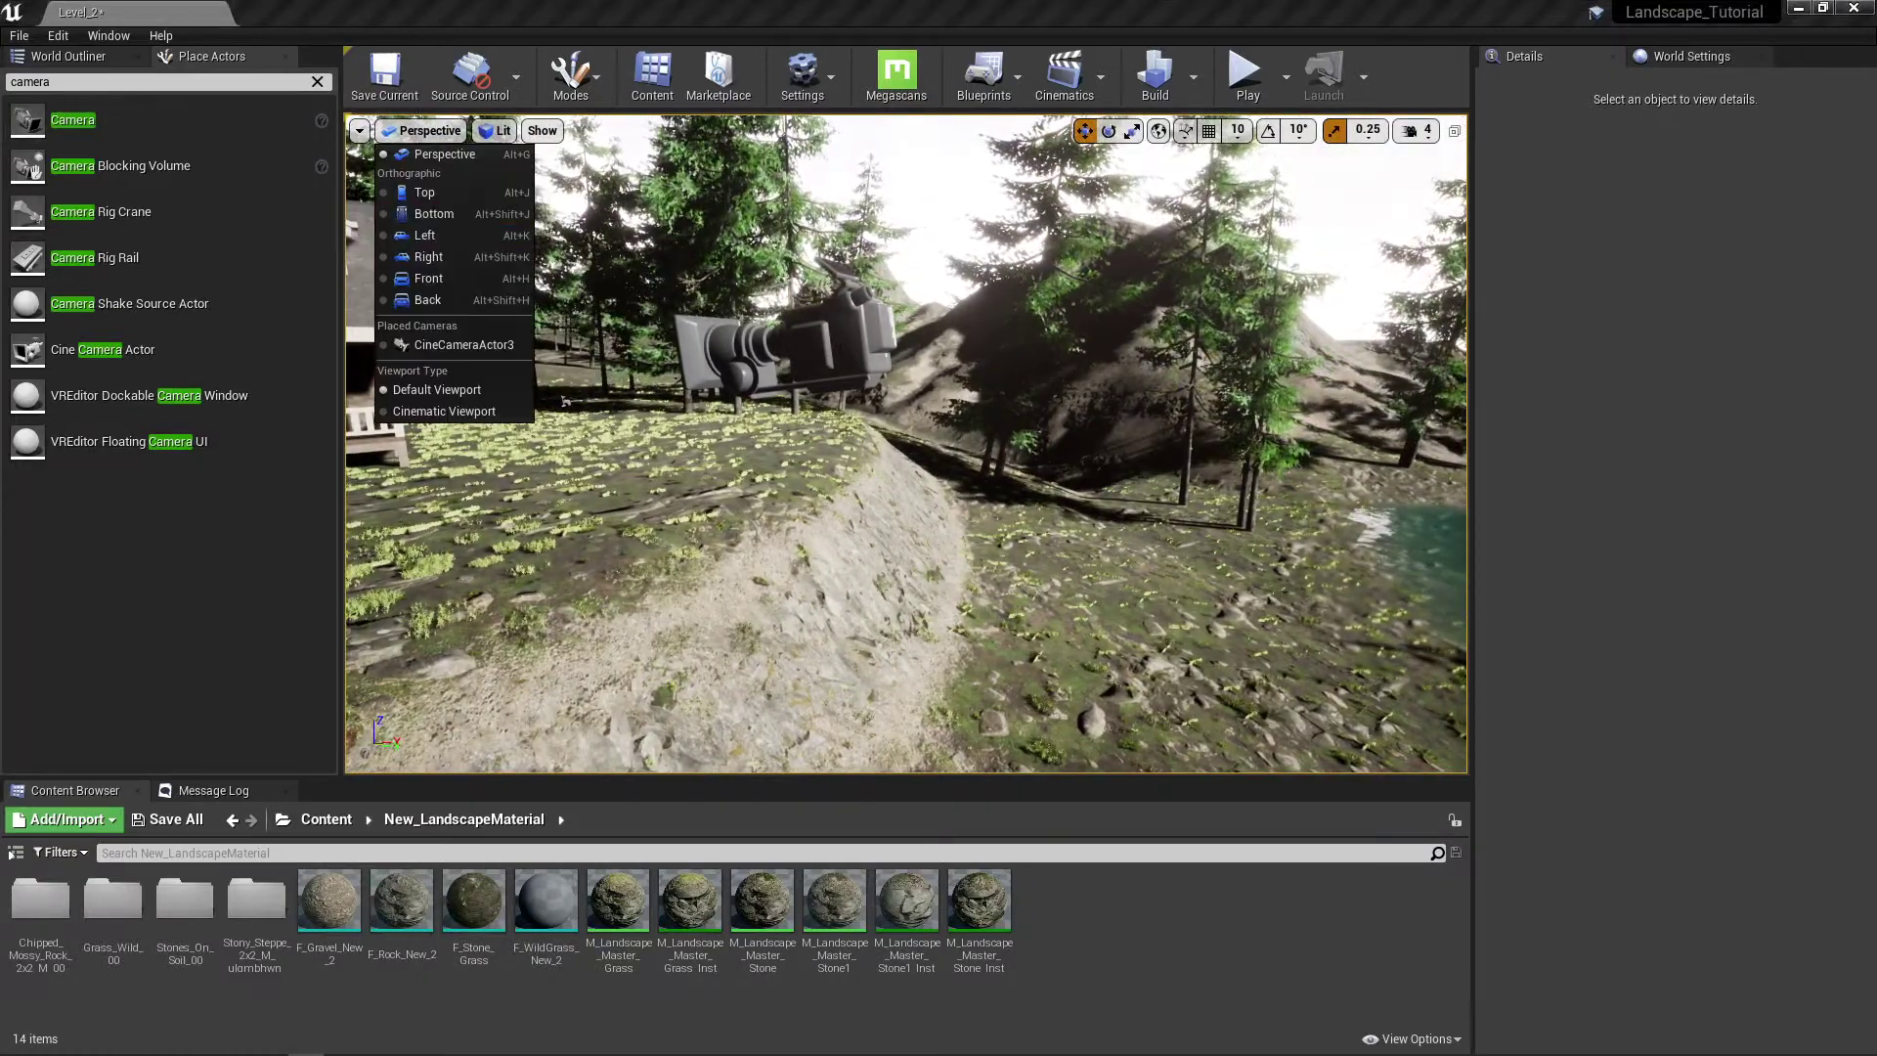
left_click(385, 346)
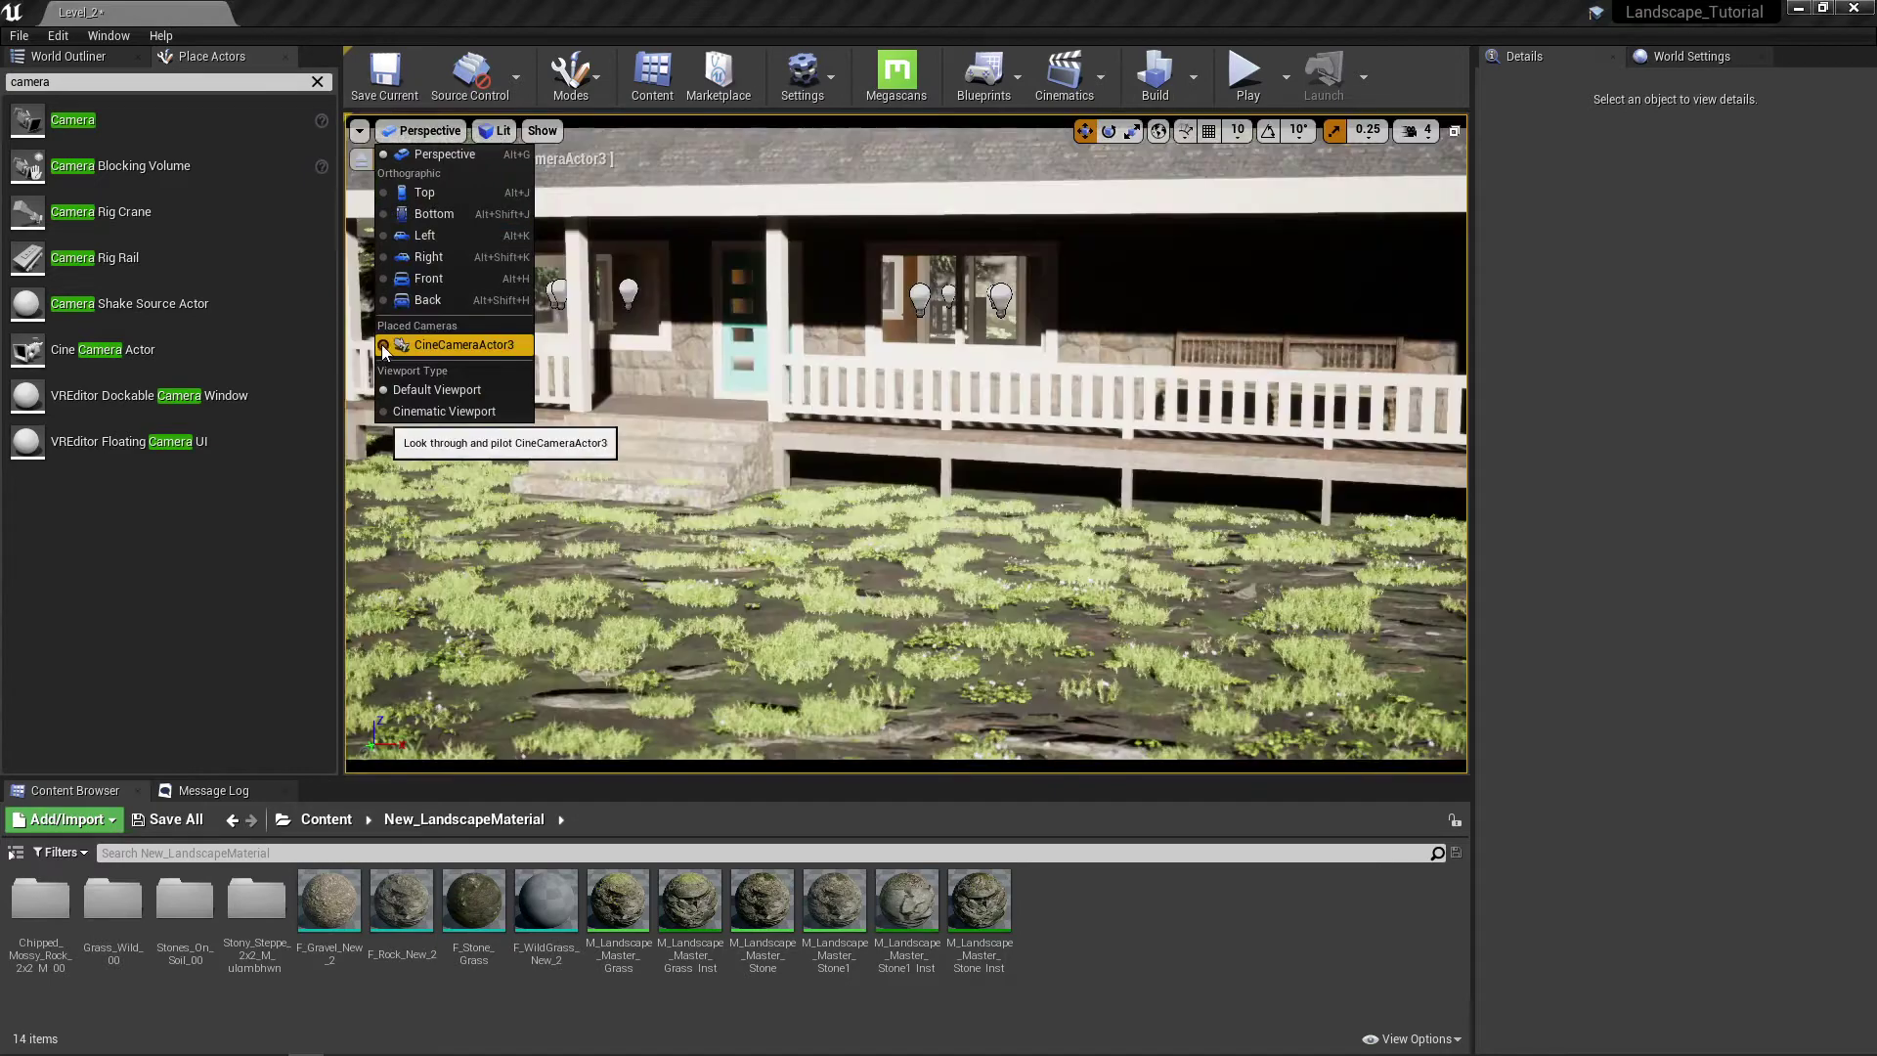
Step: Reframe the piloted CineCameraActor3 on the house front, including the porch, front steps and three dormers
left_click(583, 24)
right_click_drag(717, 486, 860, 246)
mouse_move(905, 444)
right_mouse_down()
mouse_move(884, 459)
mouse_move(928, 533)
mouse_move(1051, 513)
mouse_move(989, 491)
mouse_move(993, 442)
mouse_move(958, 464)
mouse_move(896, 449)
right_mouse_up()
key("s")
key("a")
right_click_drag(646, 462, 645, 462)
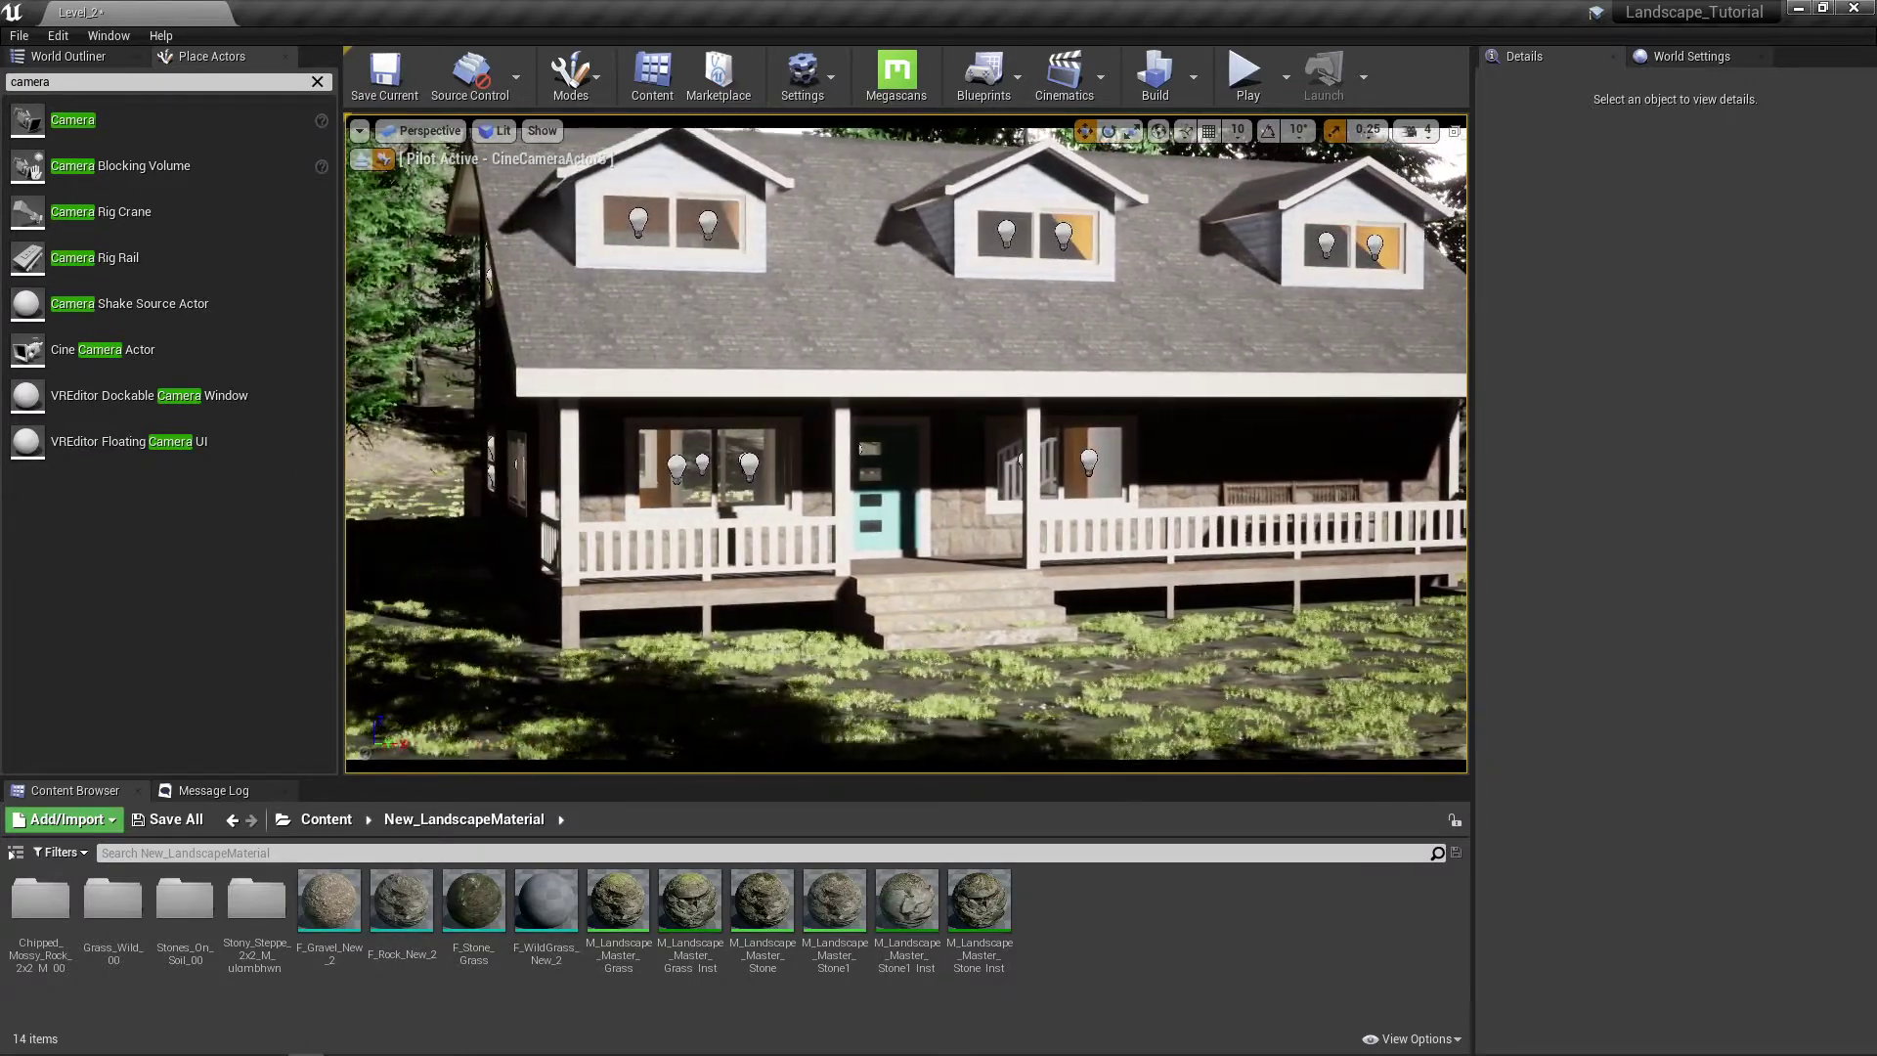
Step: Select CineCameraActor3 in the level's actor list and review its available Filmback presets, keeping 16:9 Digital Film
left_click(81, 55)
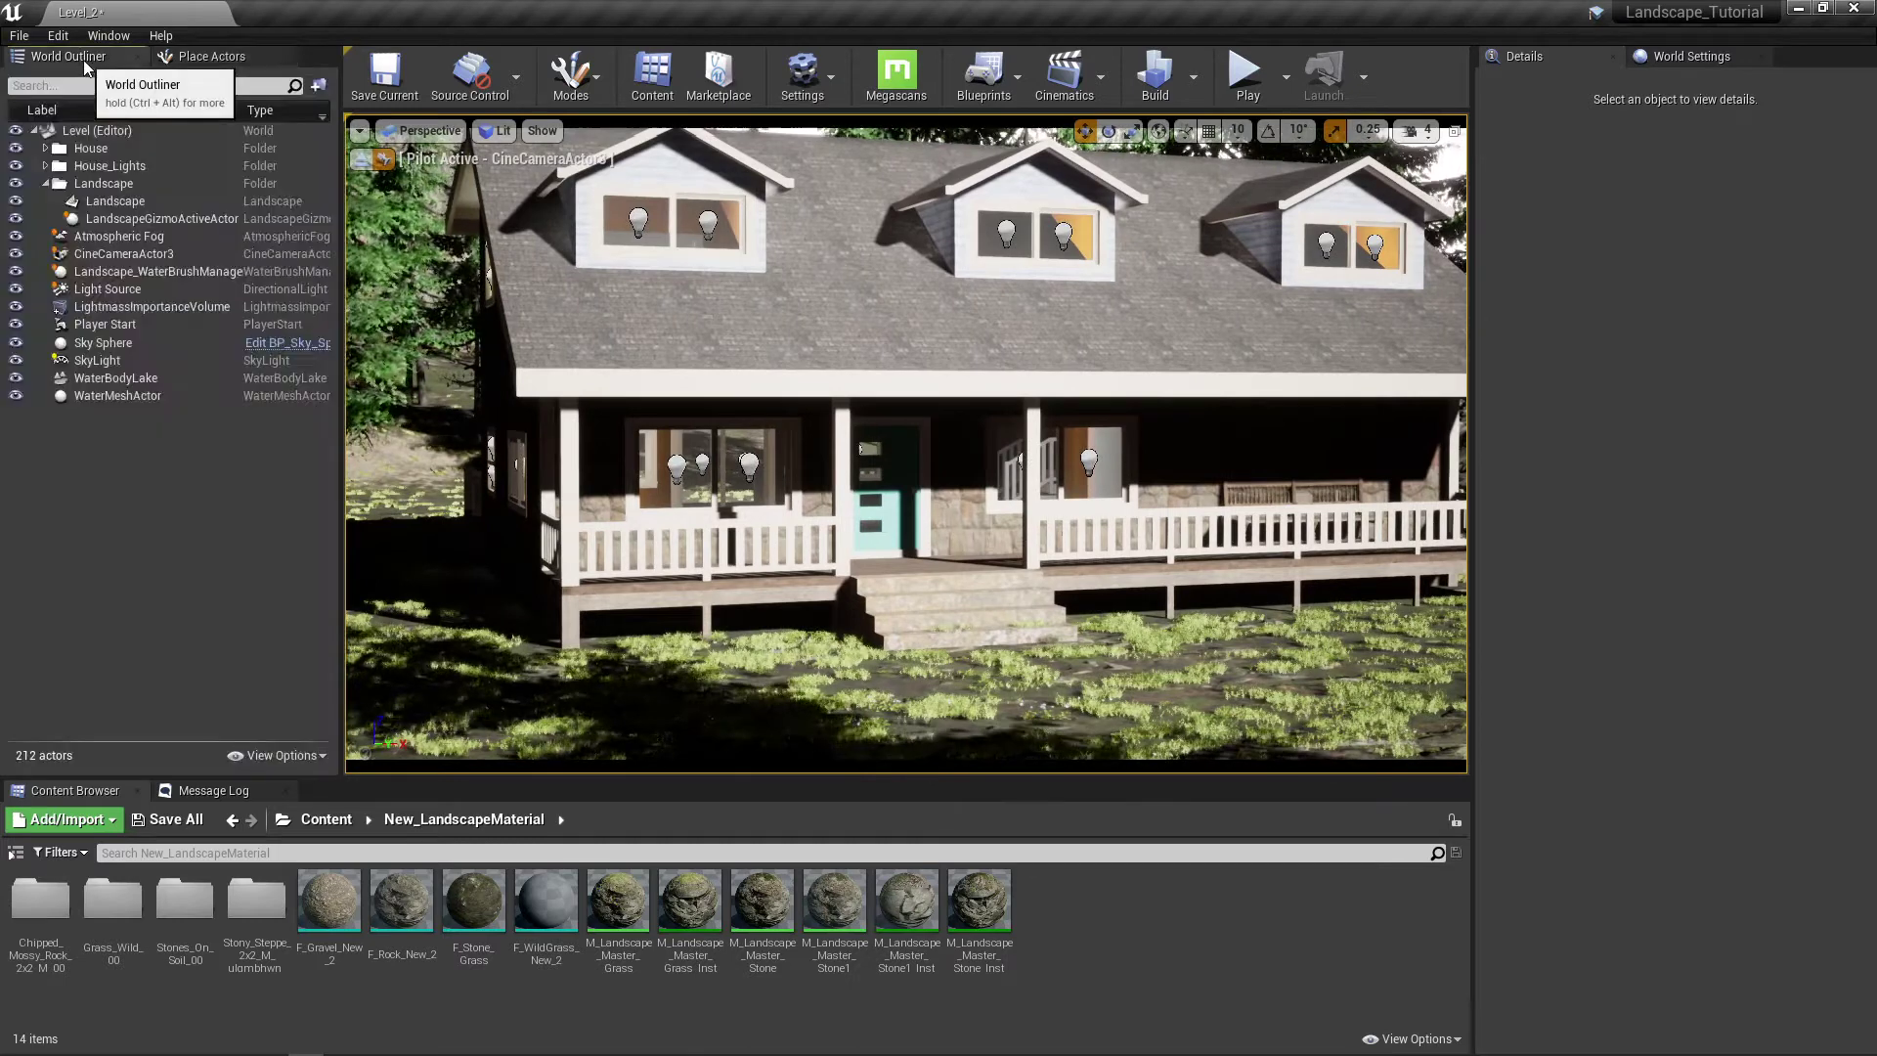
left_click(94, 255)
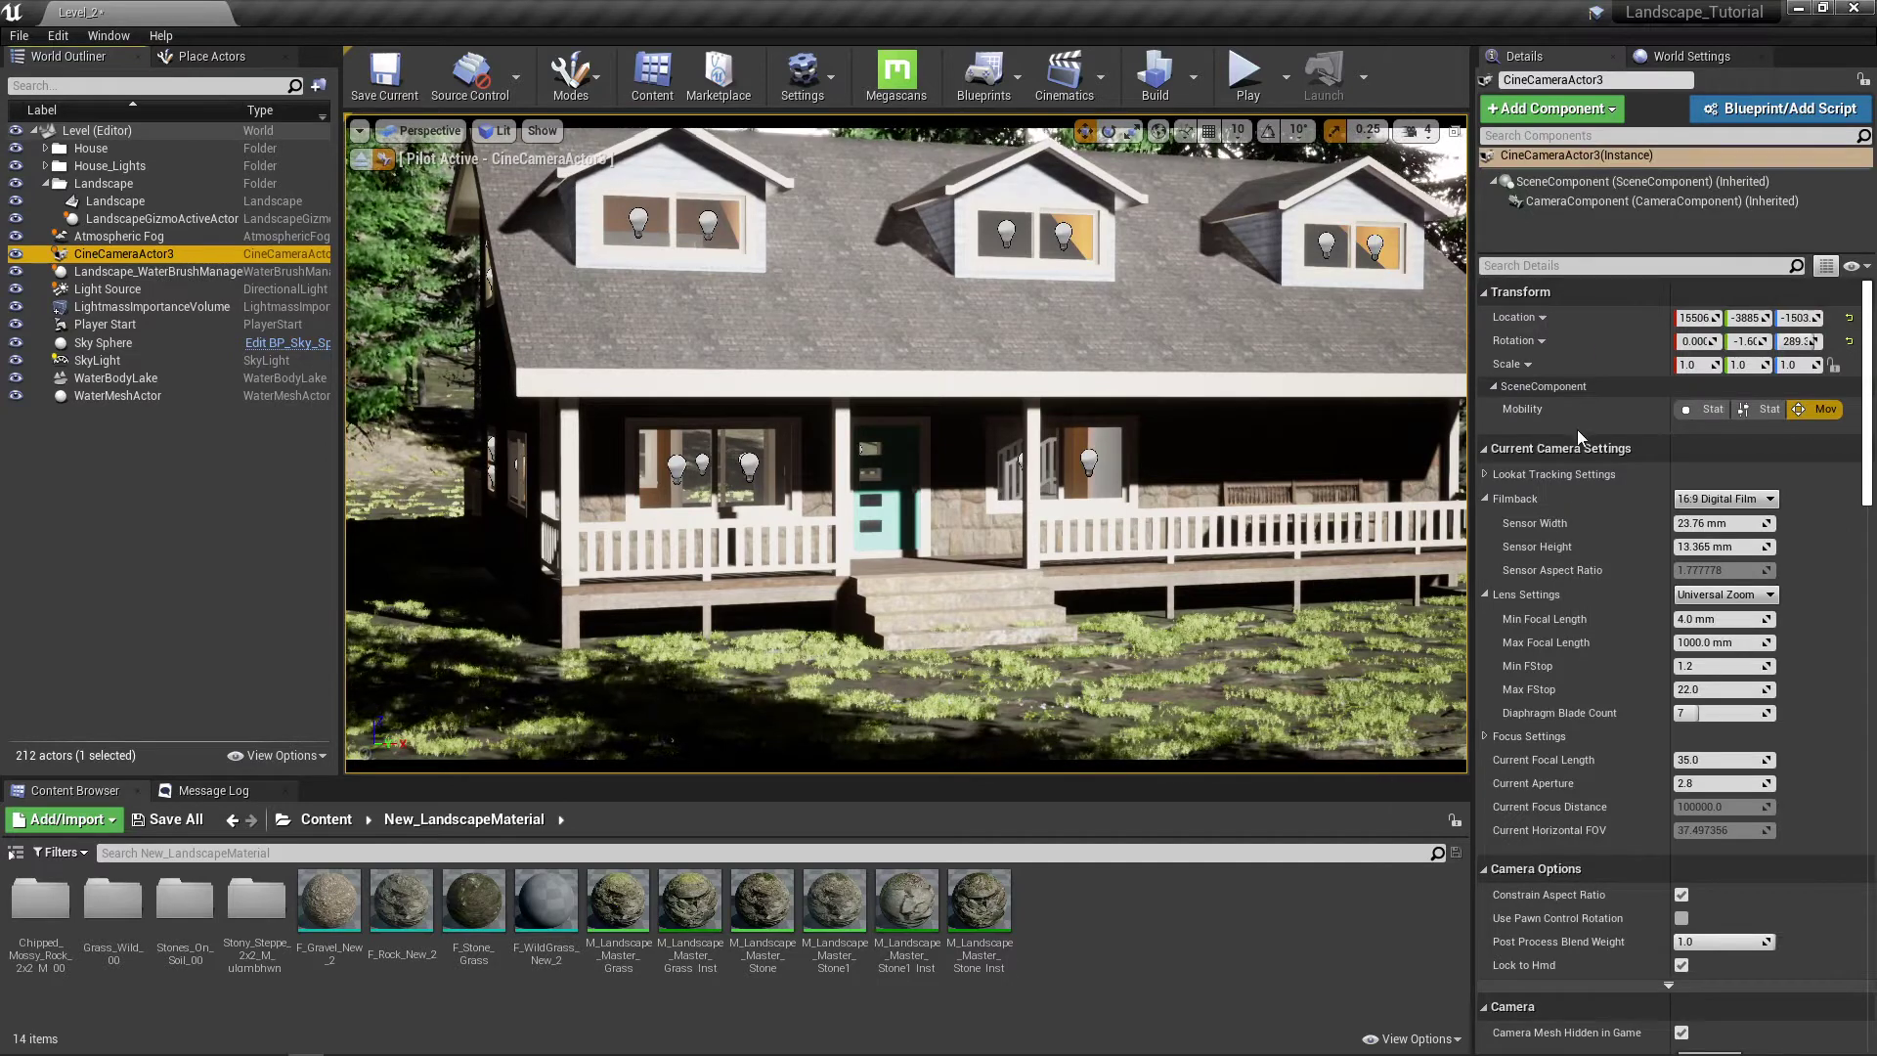
scroll(1576, 442, "down", 2)
scroll(1574, 443, "up", 1)
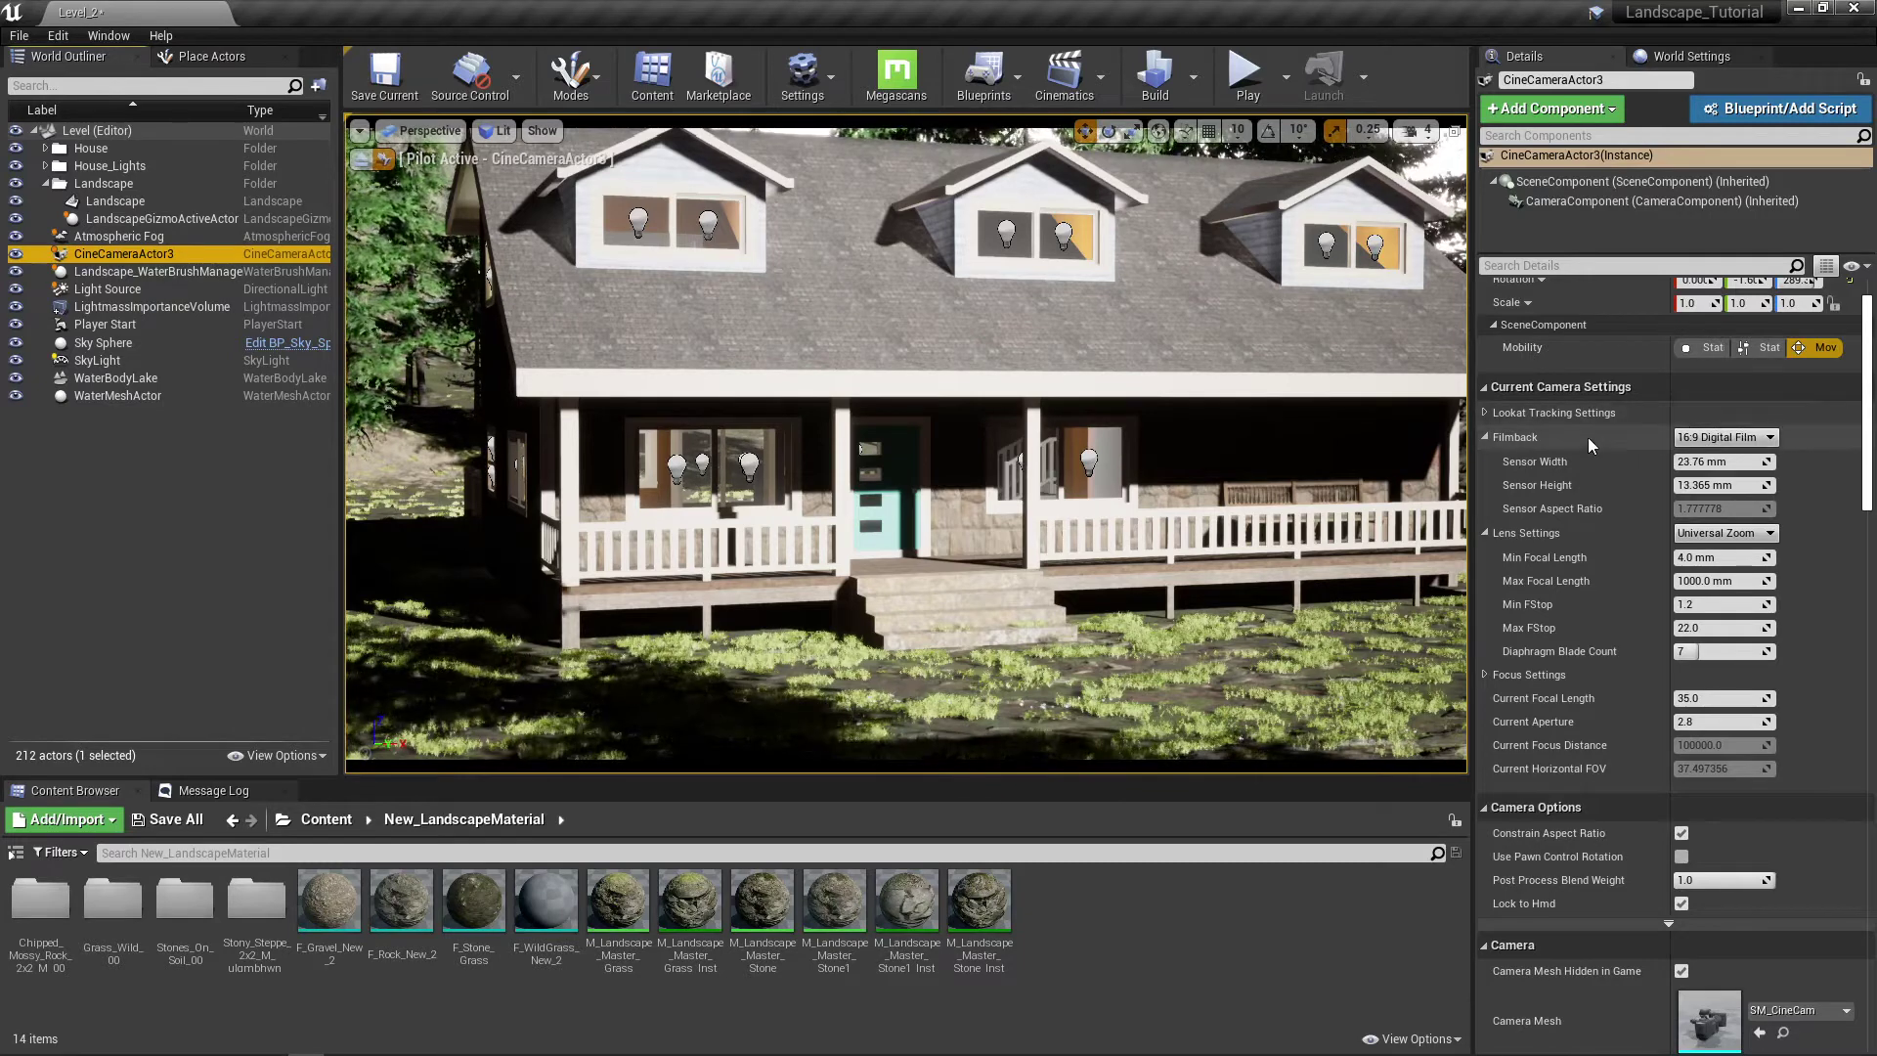
left_click(1770, 441)
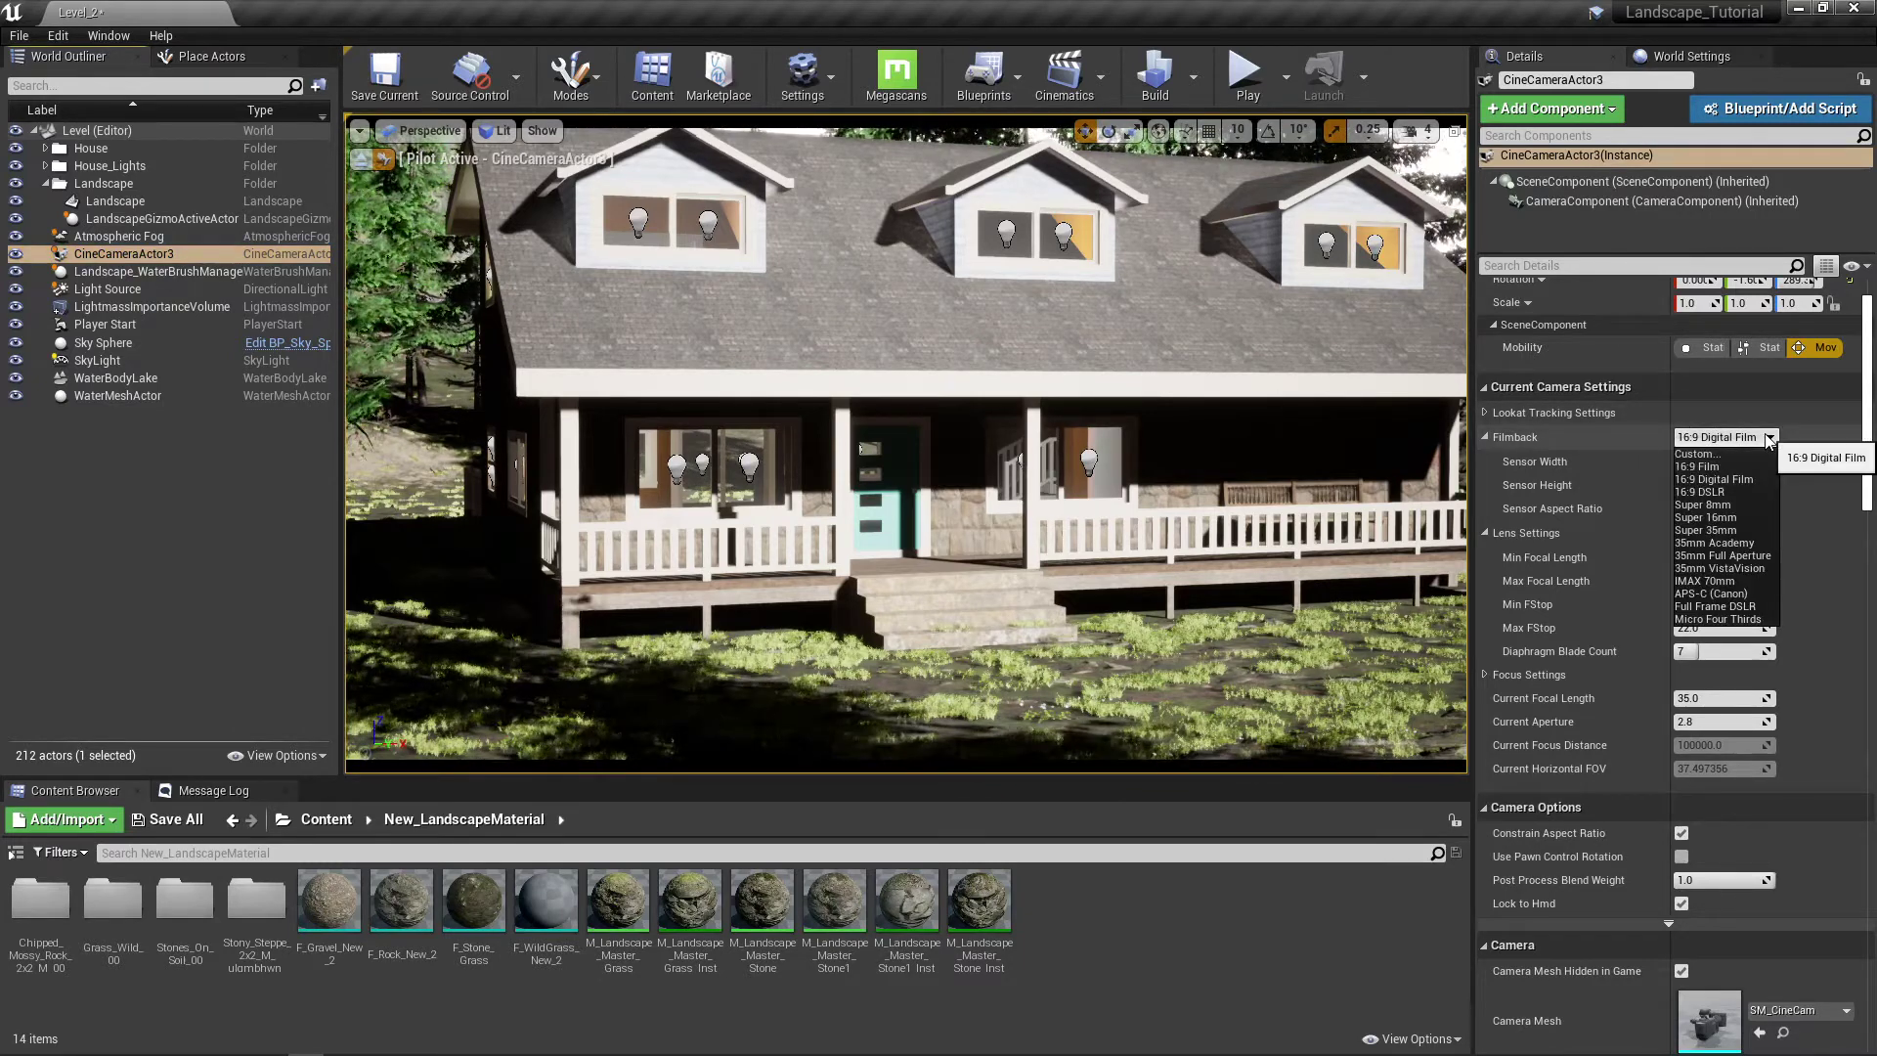
left_click(1708, 446)
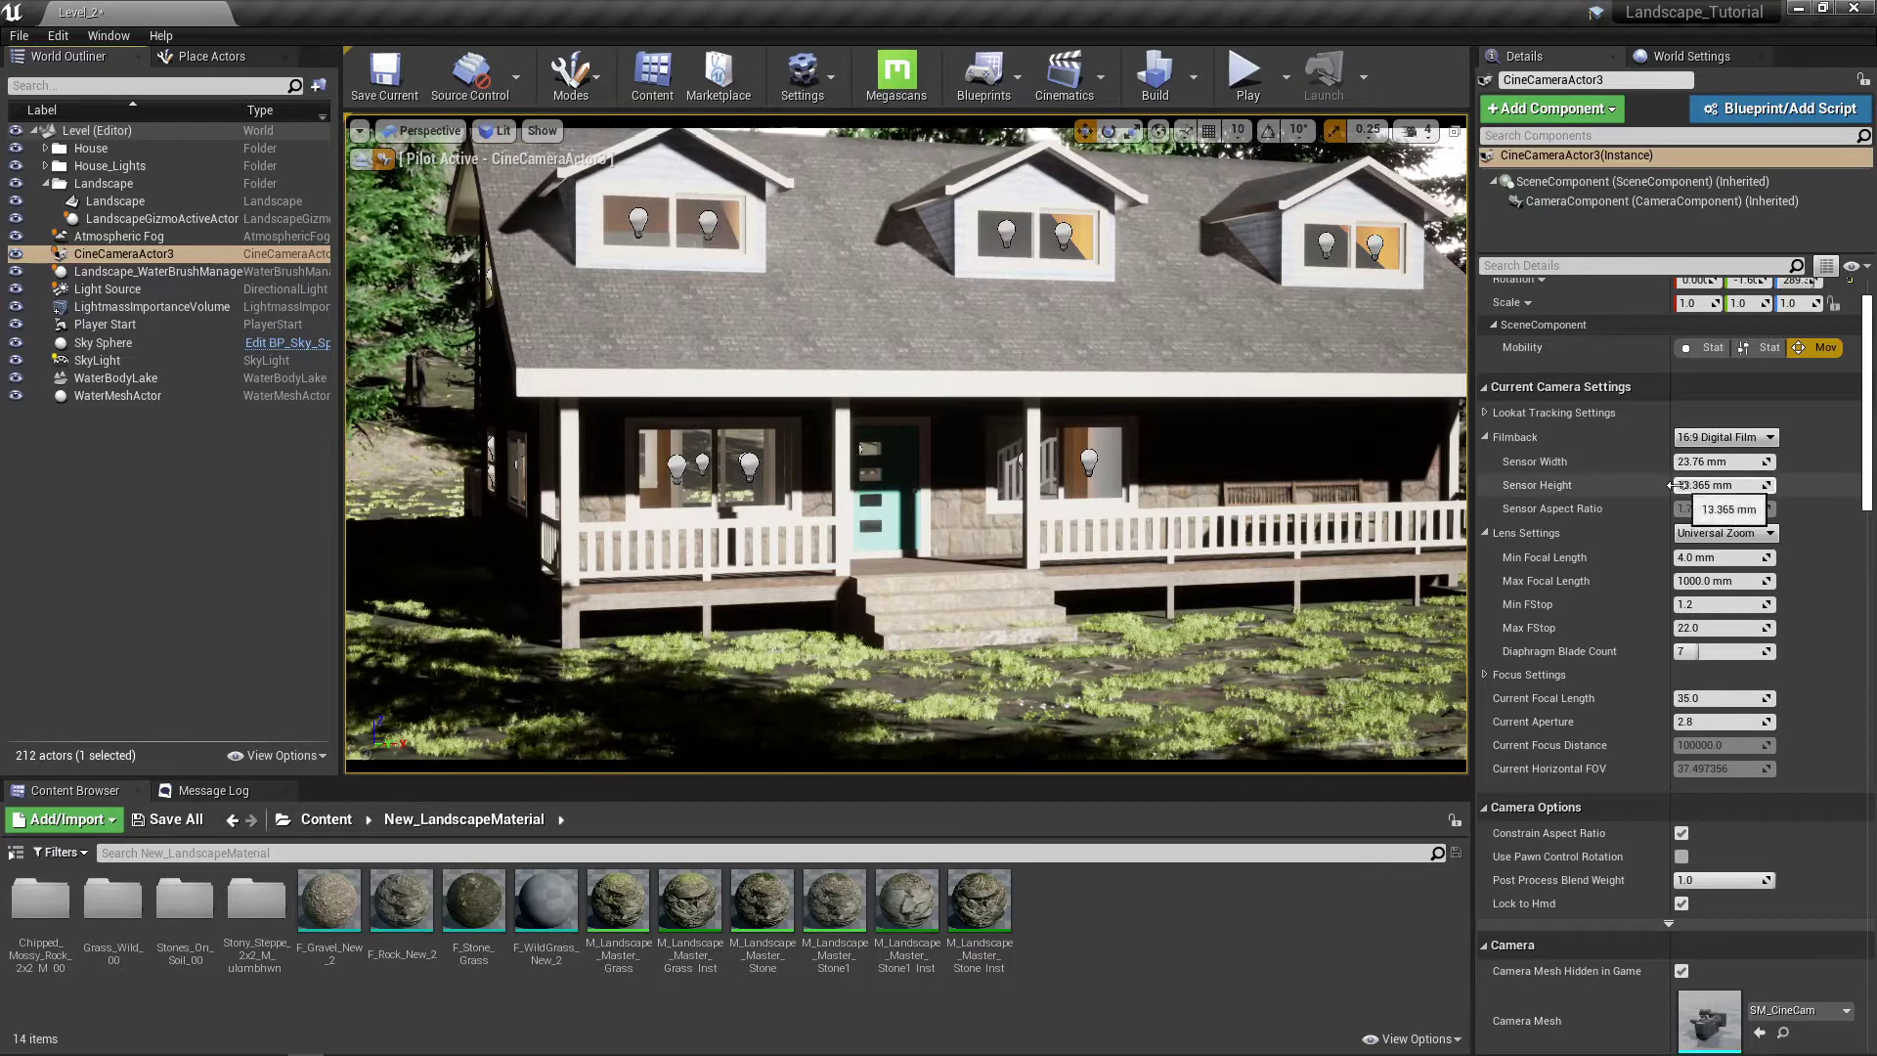
Step: Try a Current Focal Length of about 37.66 on CineCameraActor3 and reset it to the default
scroll(1635, 485, "down", 1)
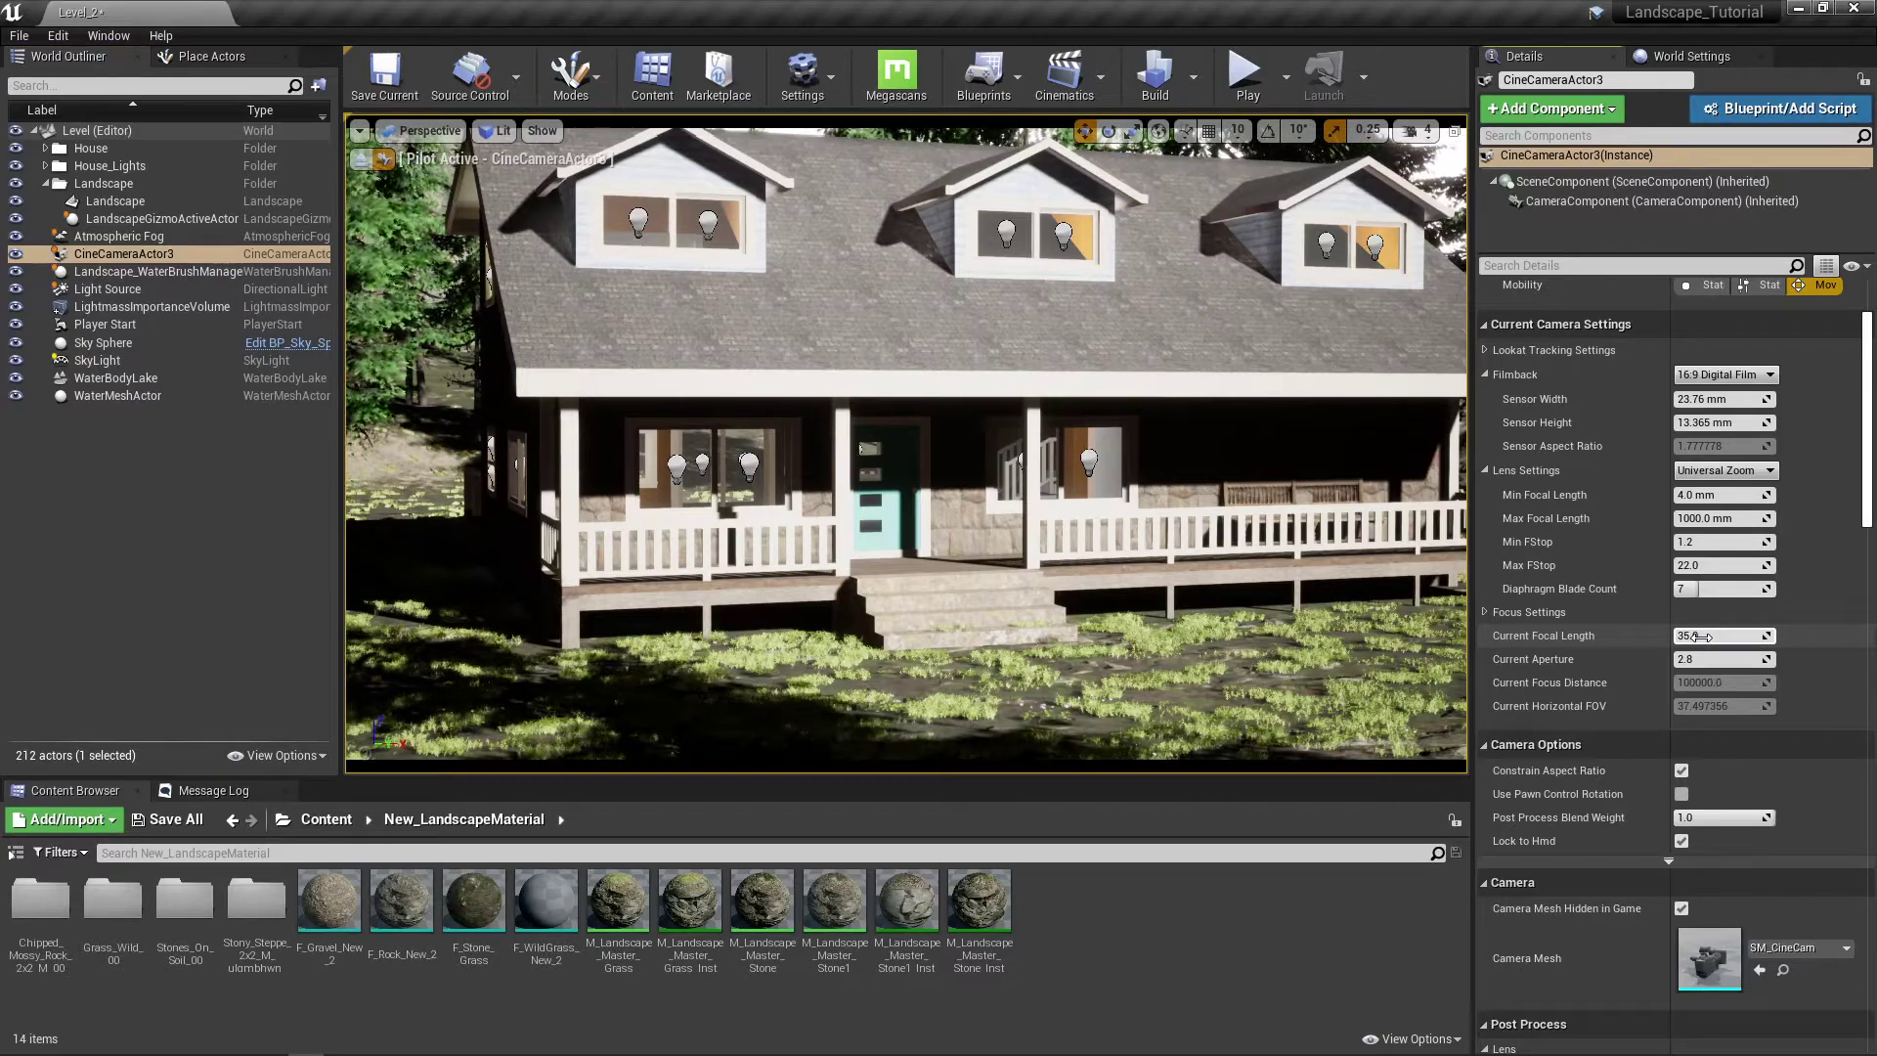
mouse_move(1701, 637)
left_mouse_down()
mouse_move(1769, 636)
mouse_move(1661, 637)
mouse_move(1721, 641)
left_mouse_up()
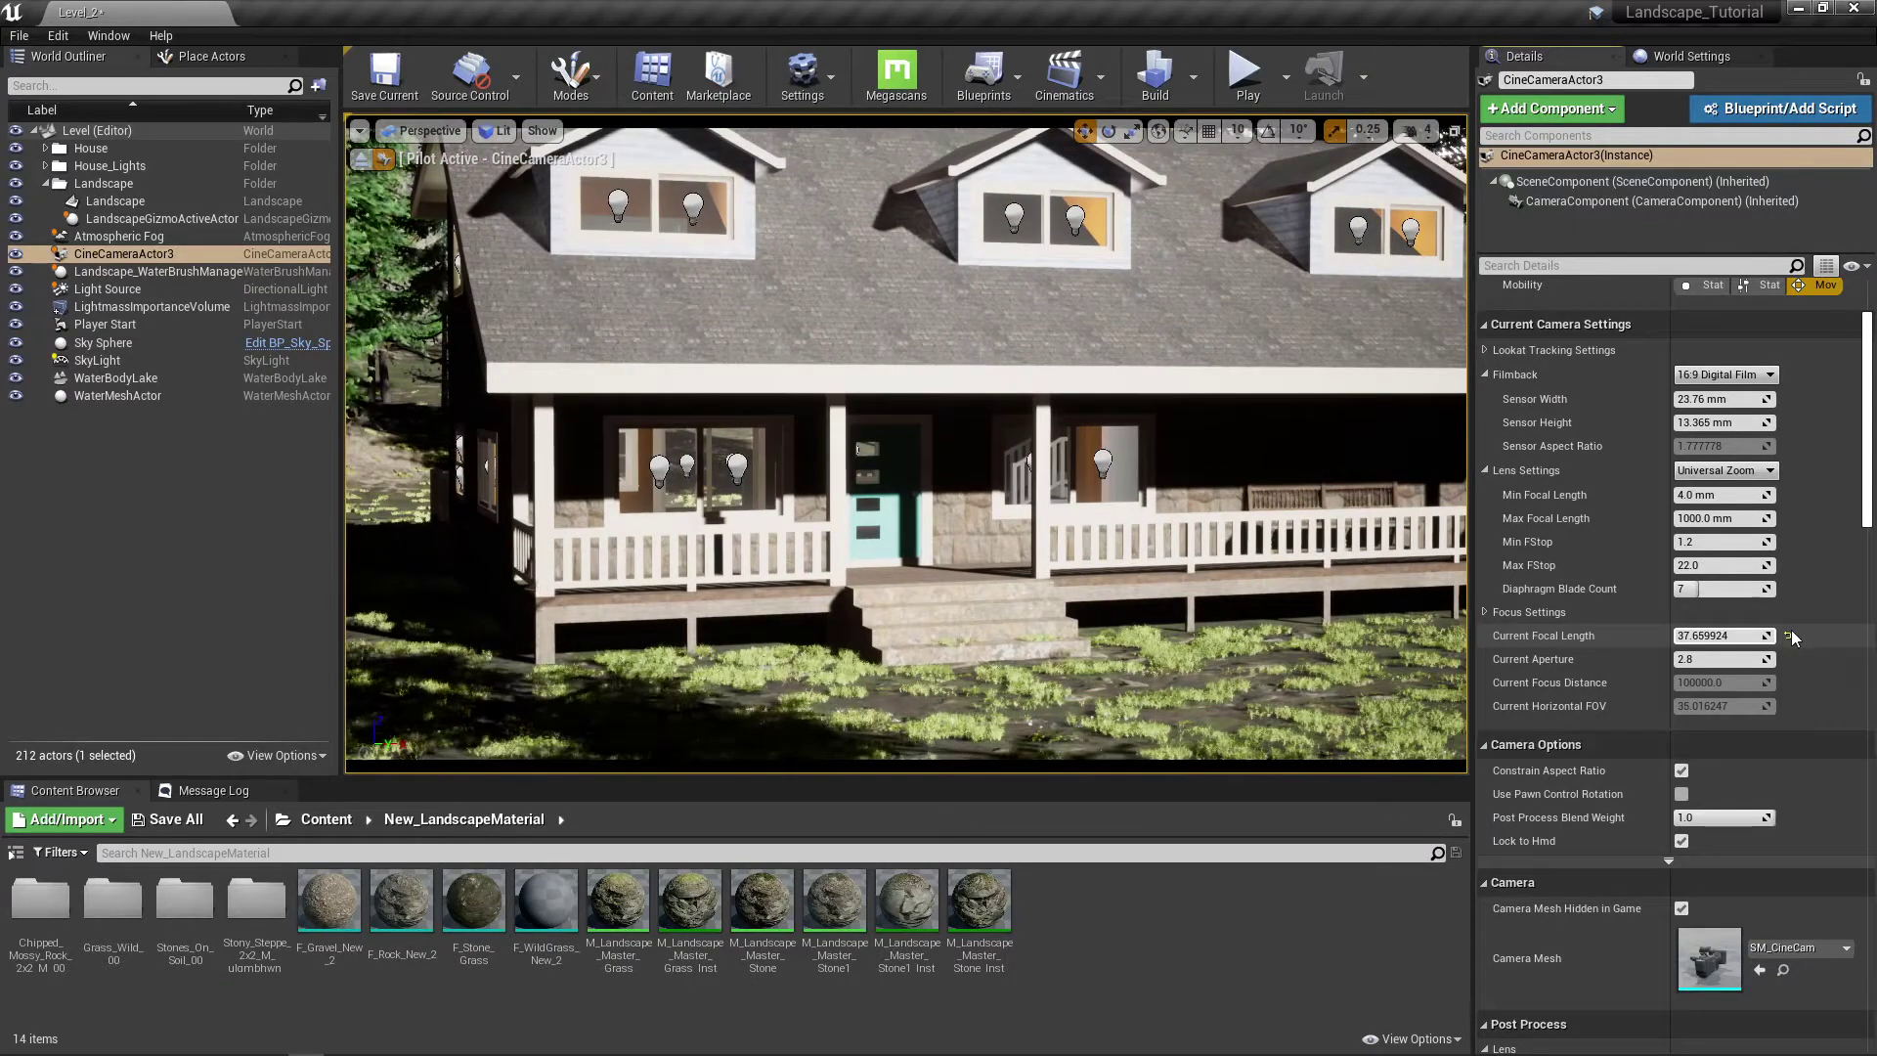
left_click(1788, 635)
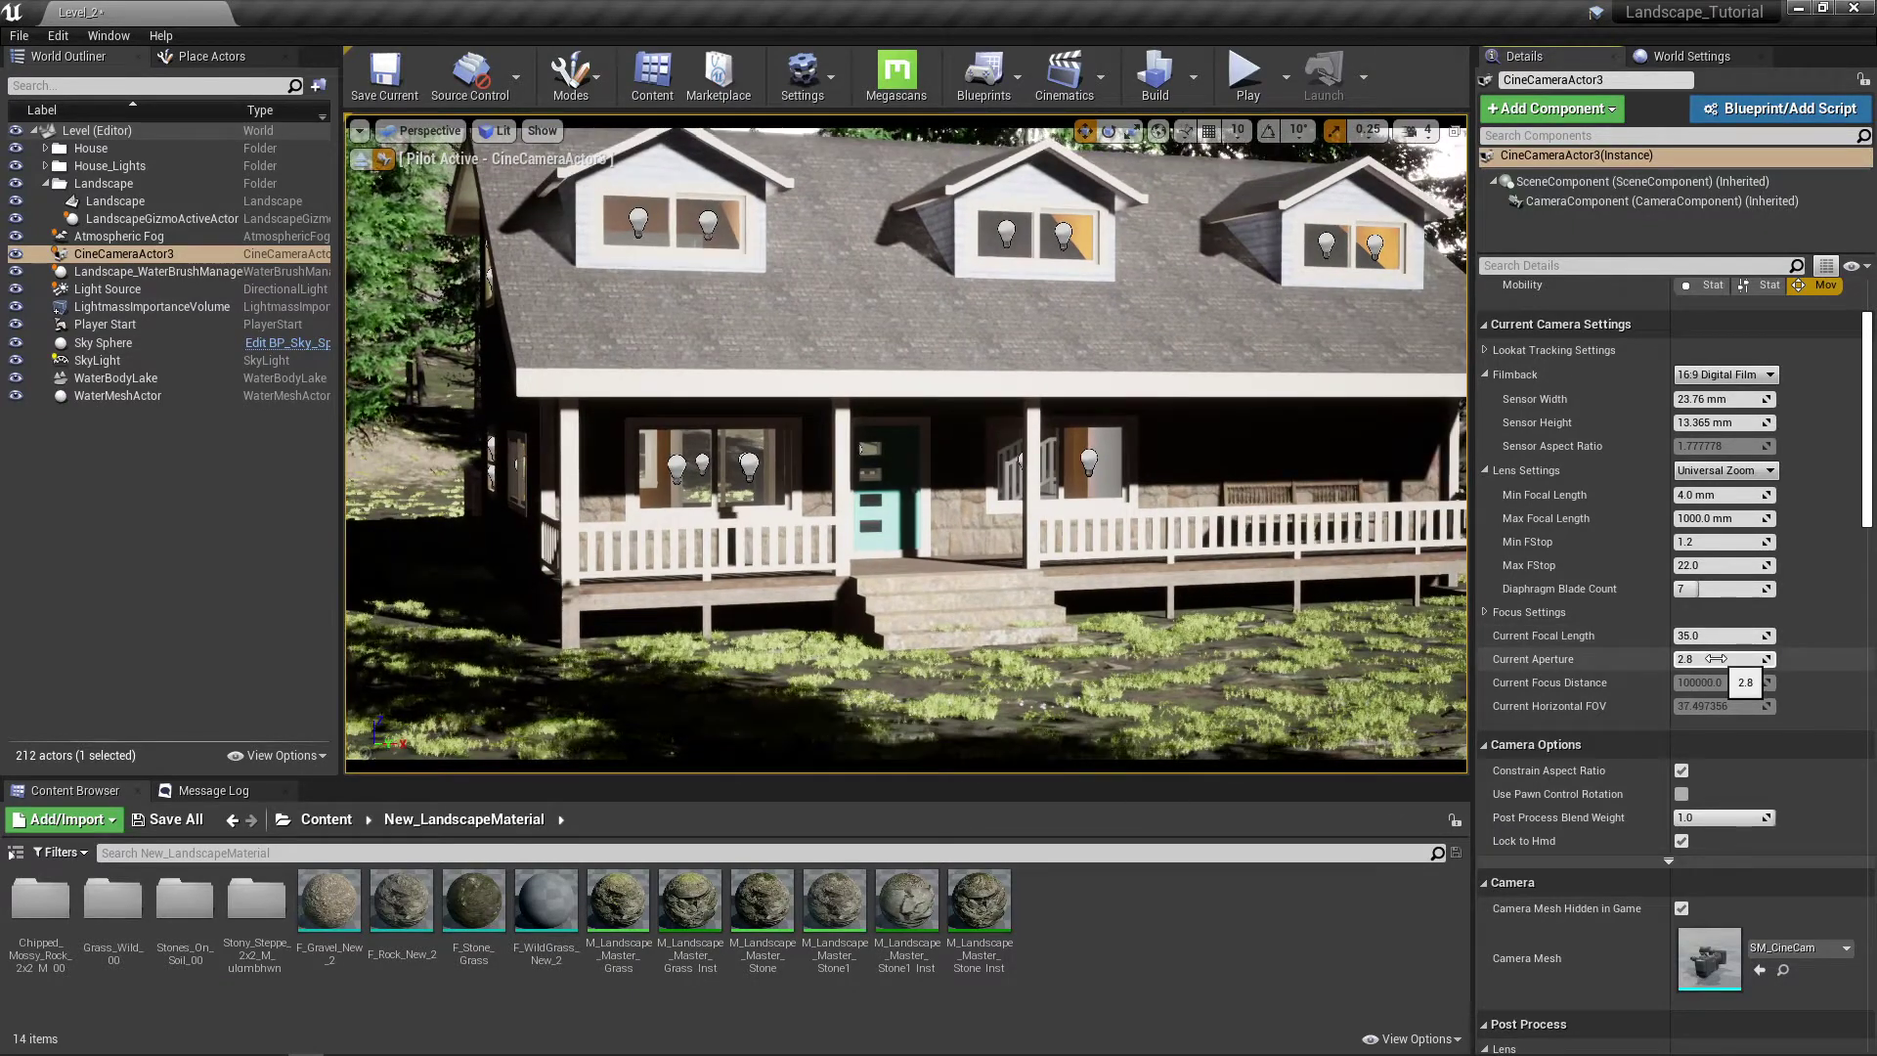
Step: Expand CineCameraActor3's Focus Settings and review the focus method, manual focus distance and Camera Options
scroll(1621, 532, "down", 2)
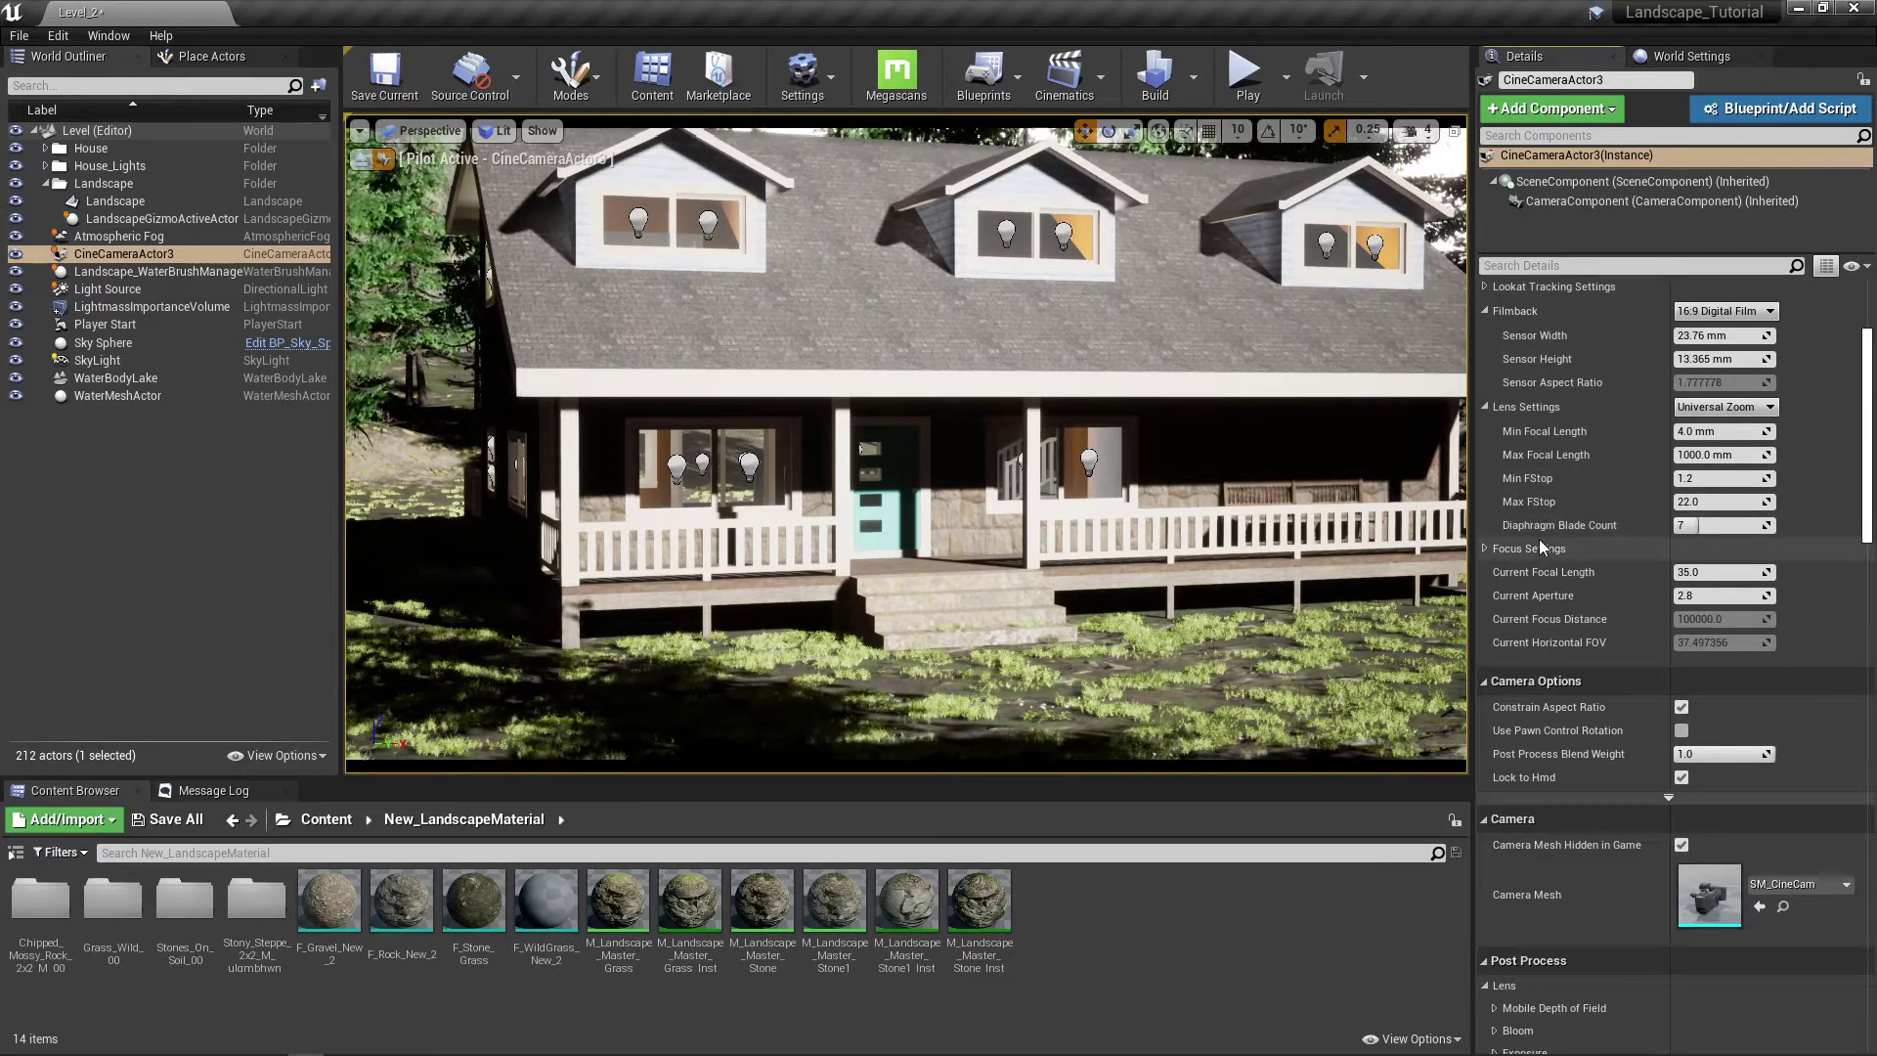
scroll(1549, 533, "down", 2)
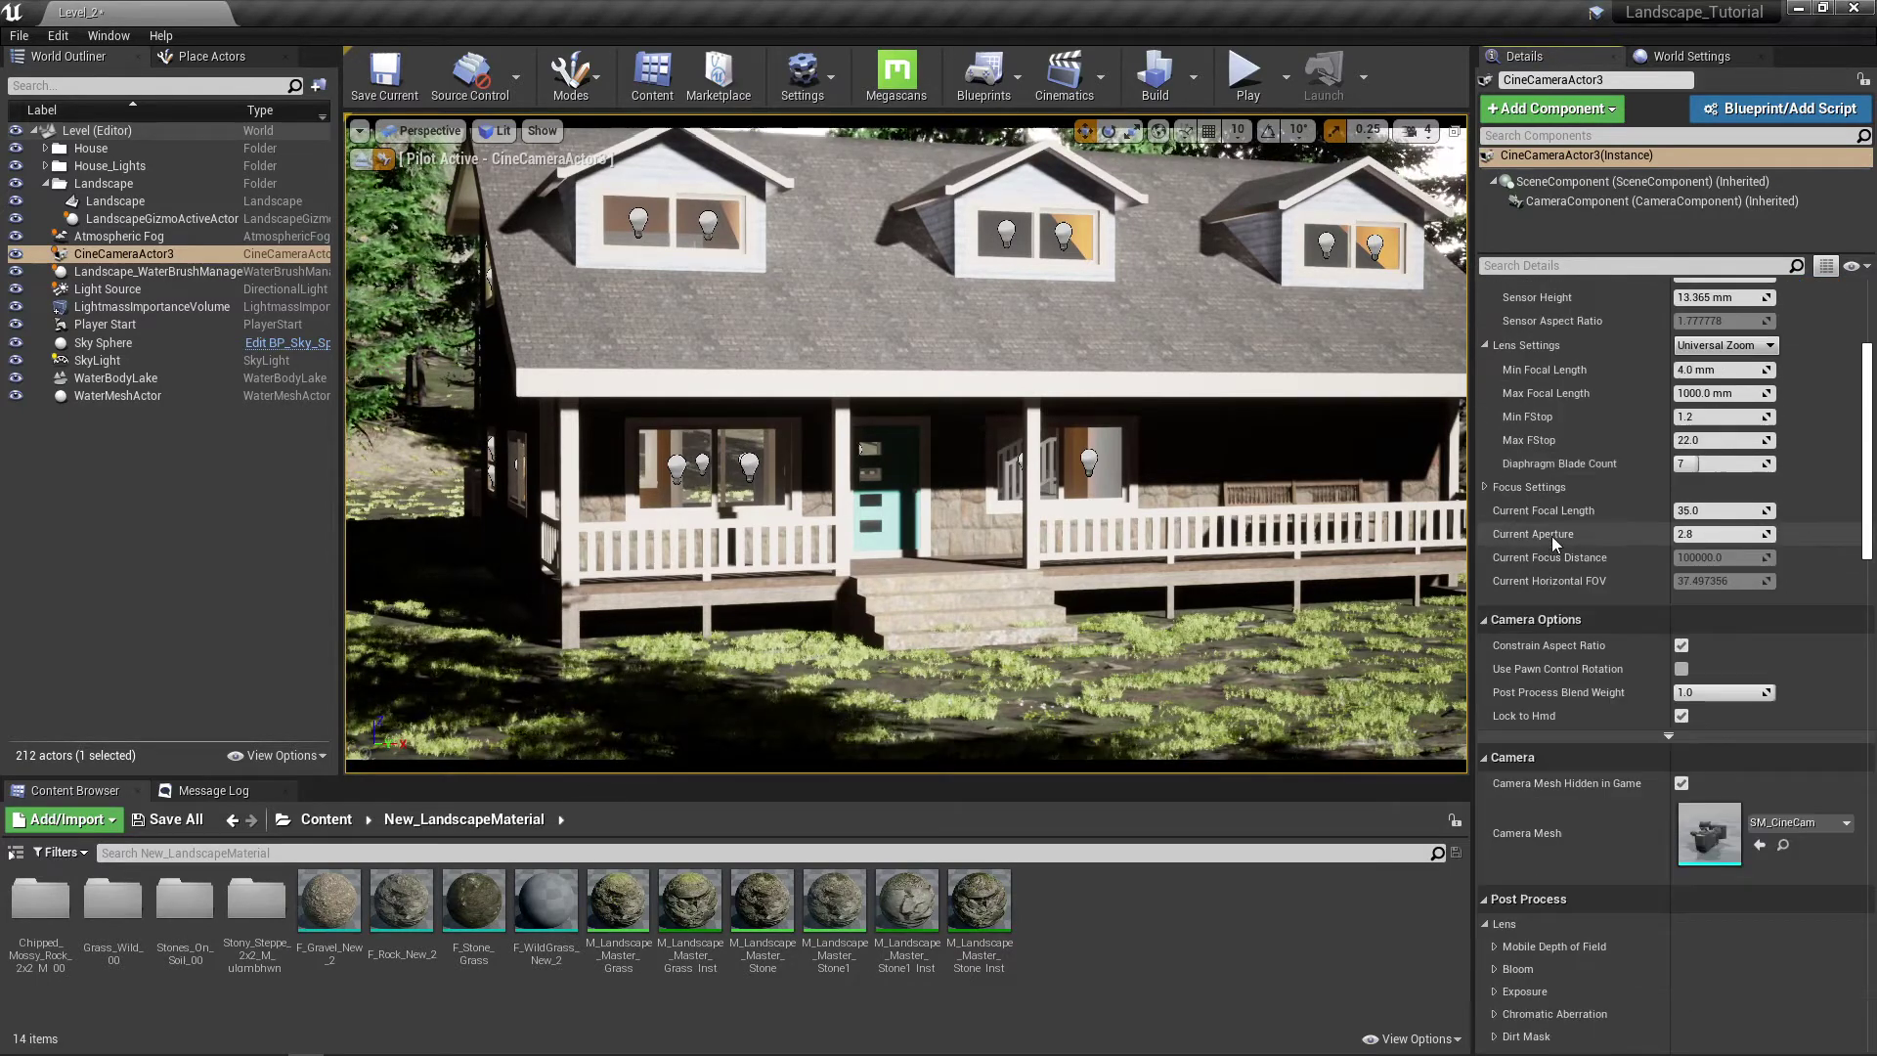
left_click(1486, 485)
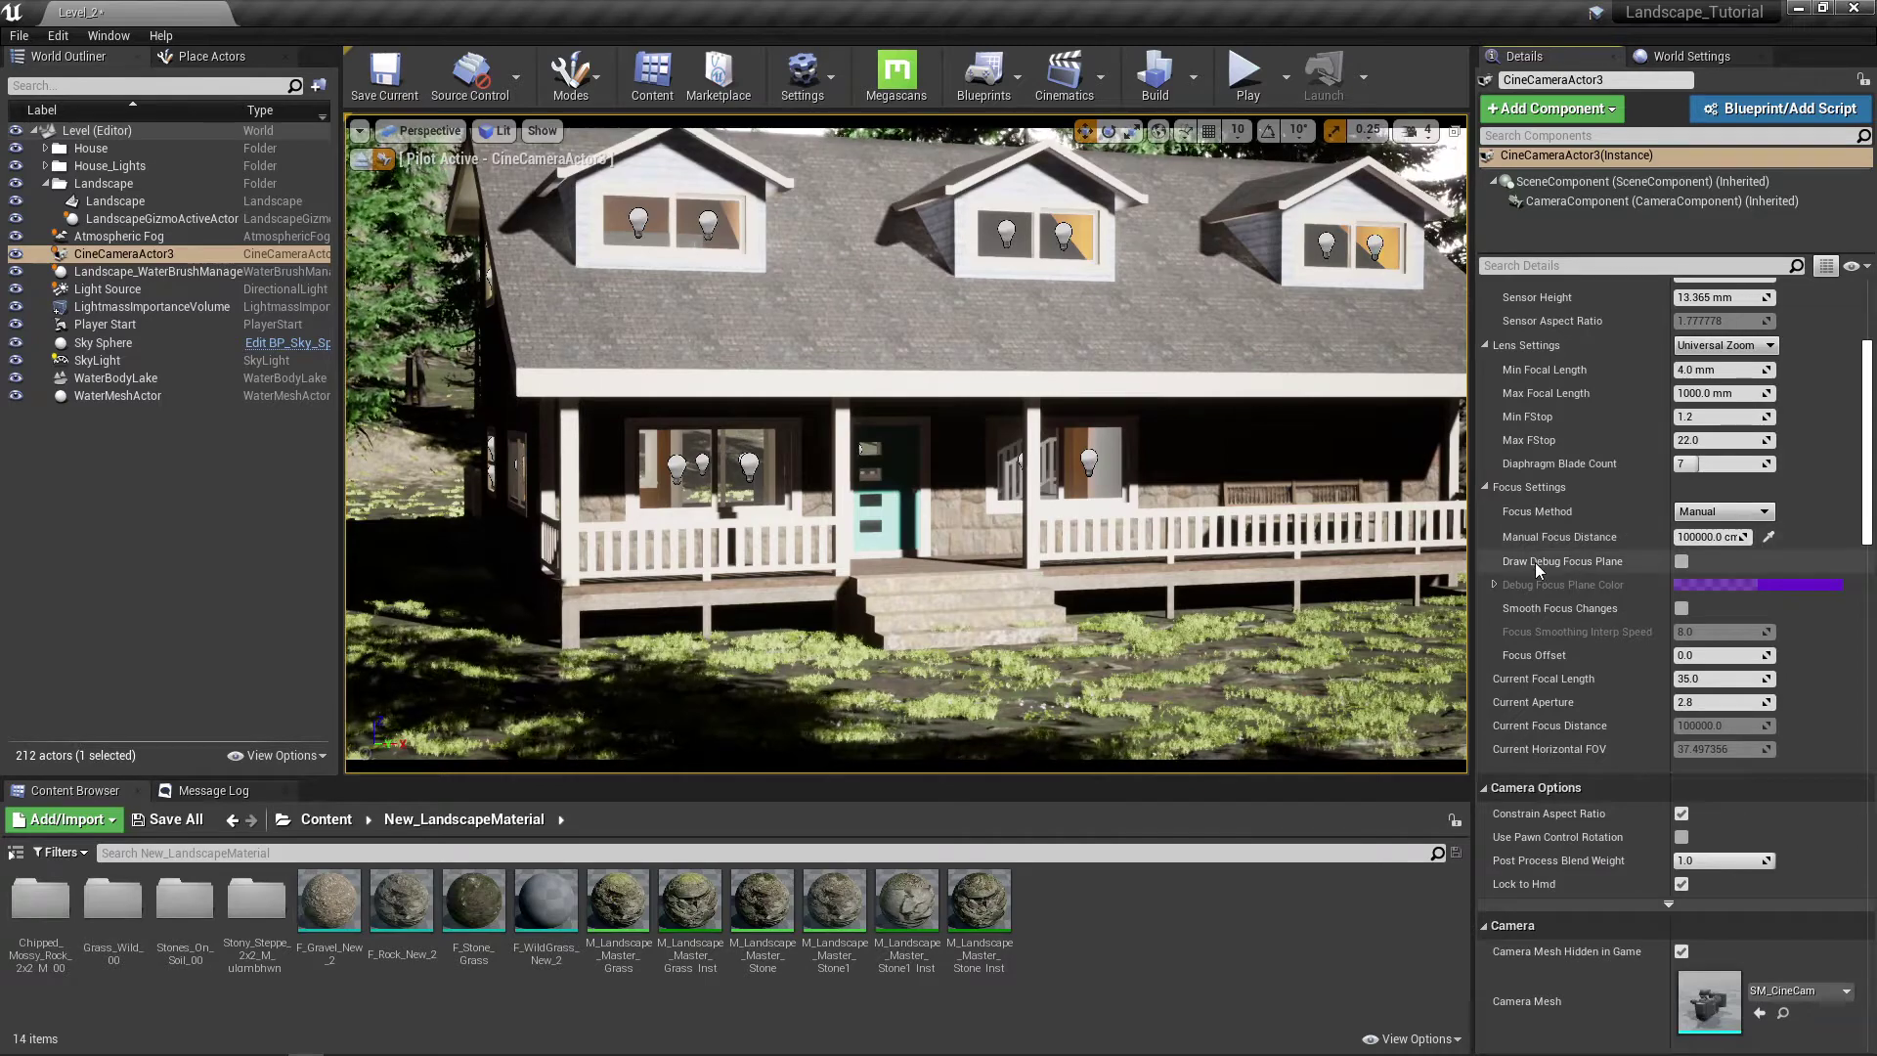
scroll(1535, 561, "down", 6)
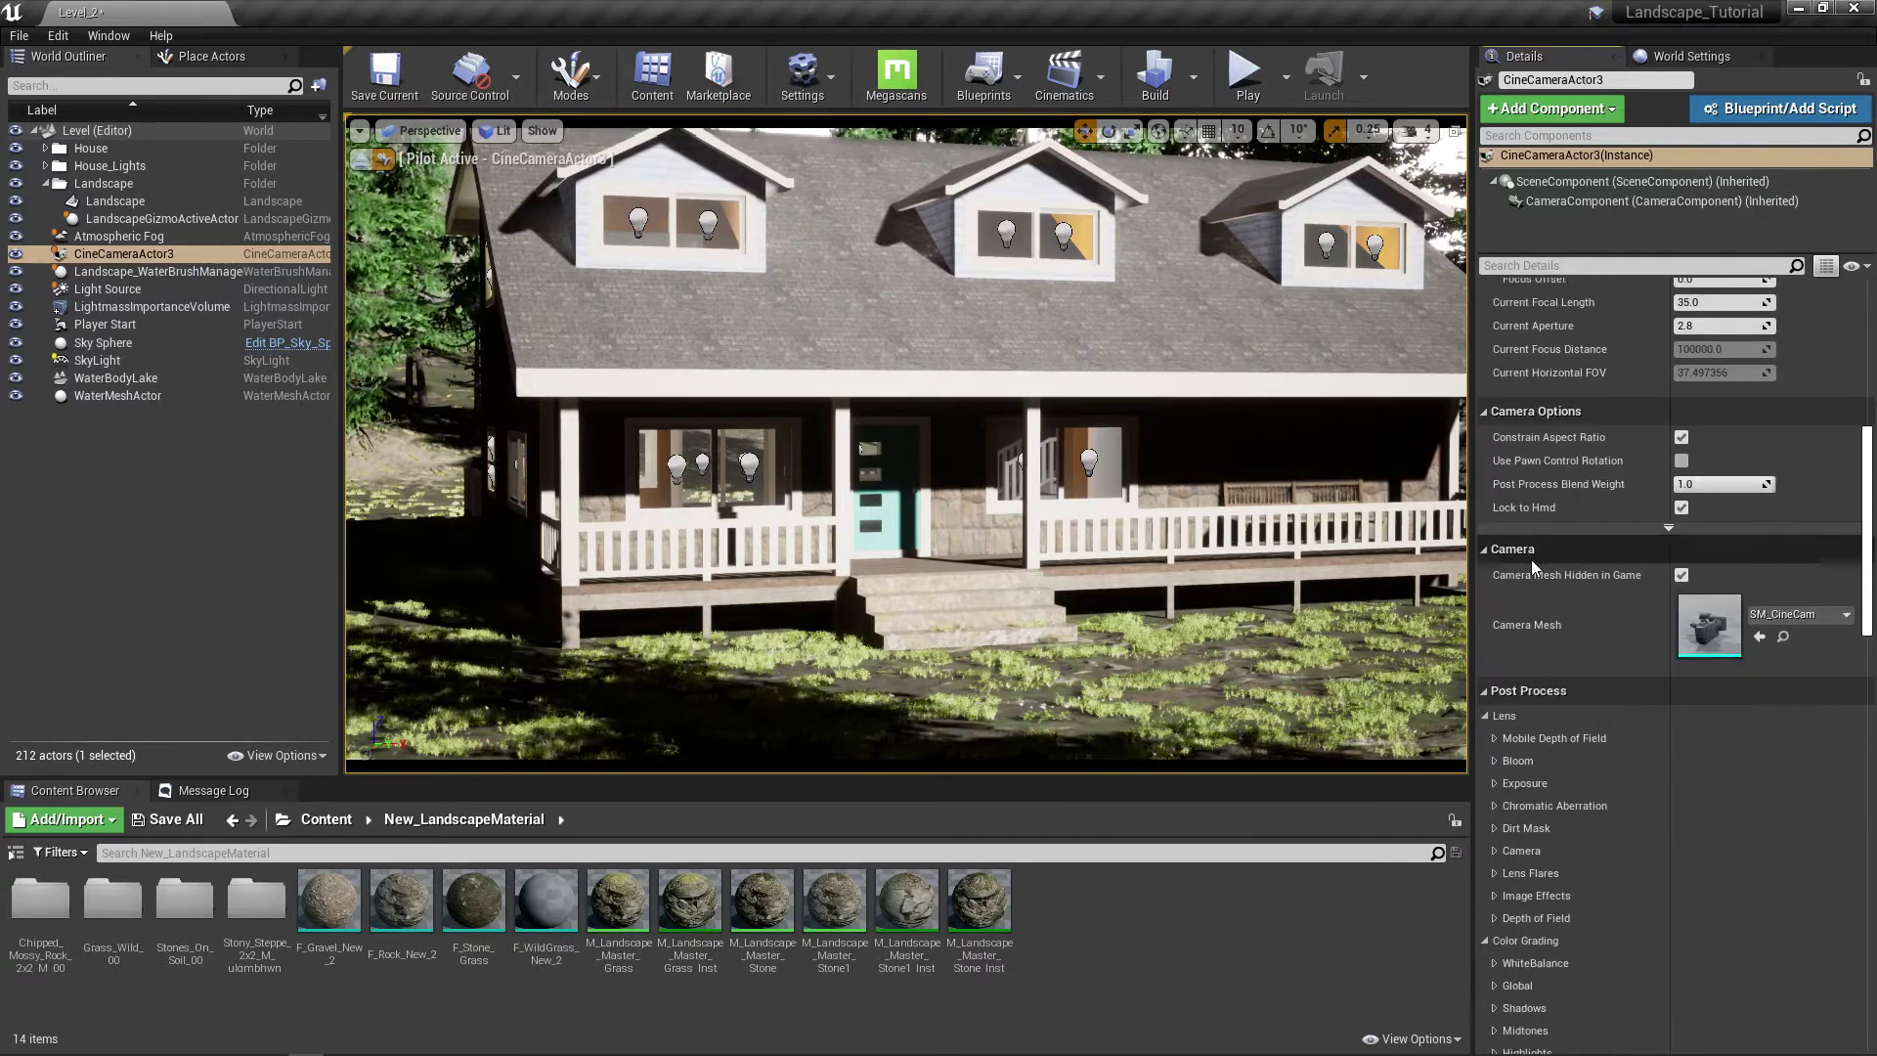
Step: Examine CineCameraActor3's Post Process settings, including the Bloom options, Color Grading and Rendering Features, and collapse the Lens group
scroll(1532, 563, "down", 6)
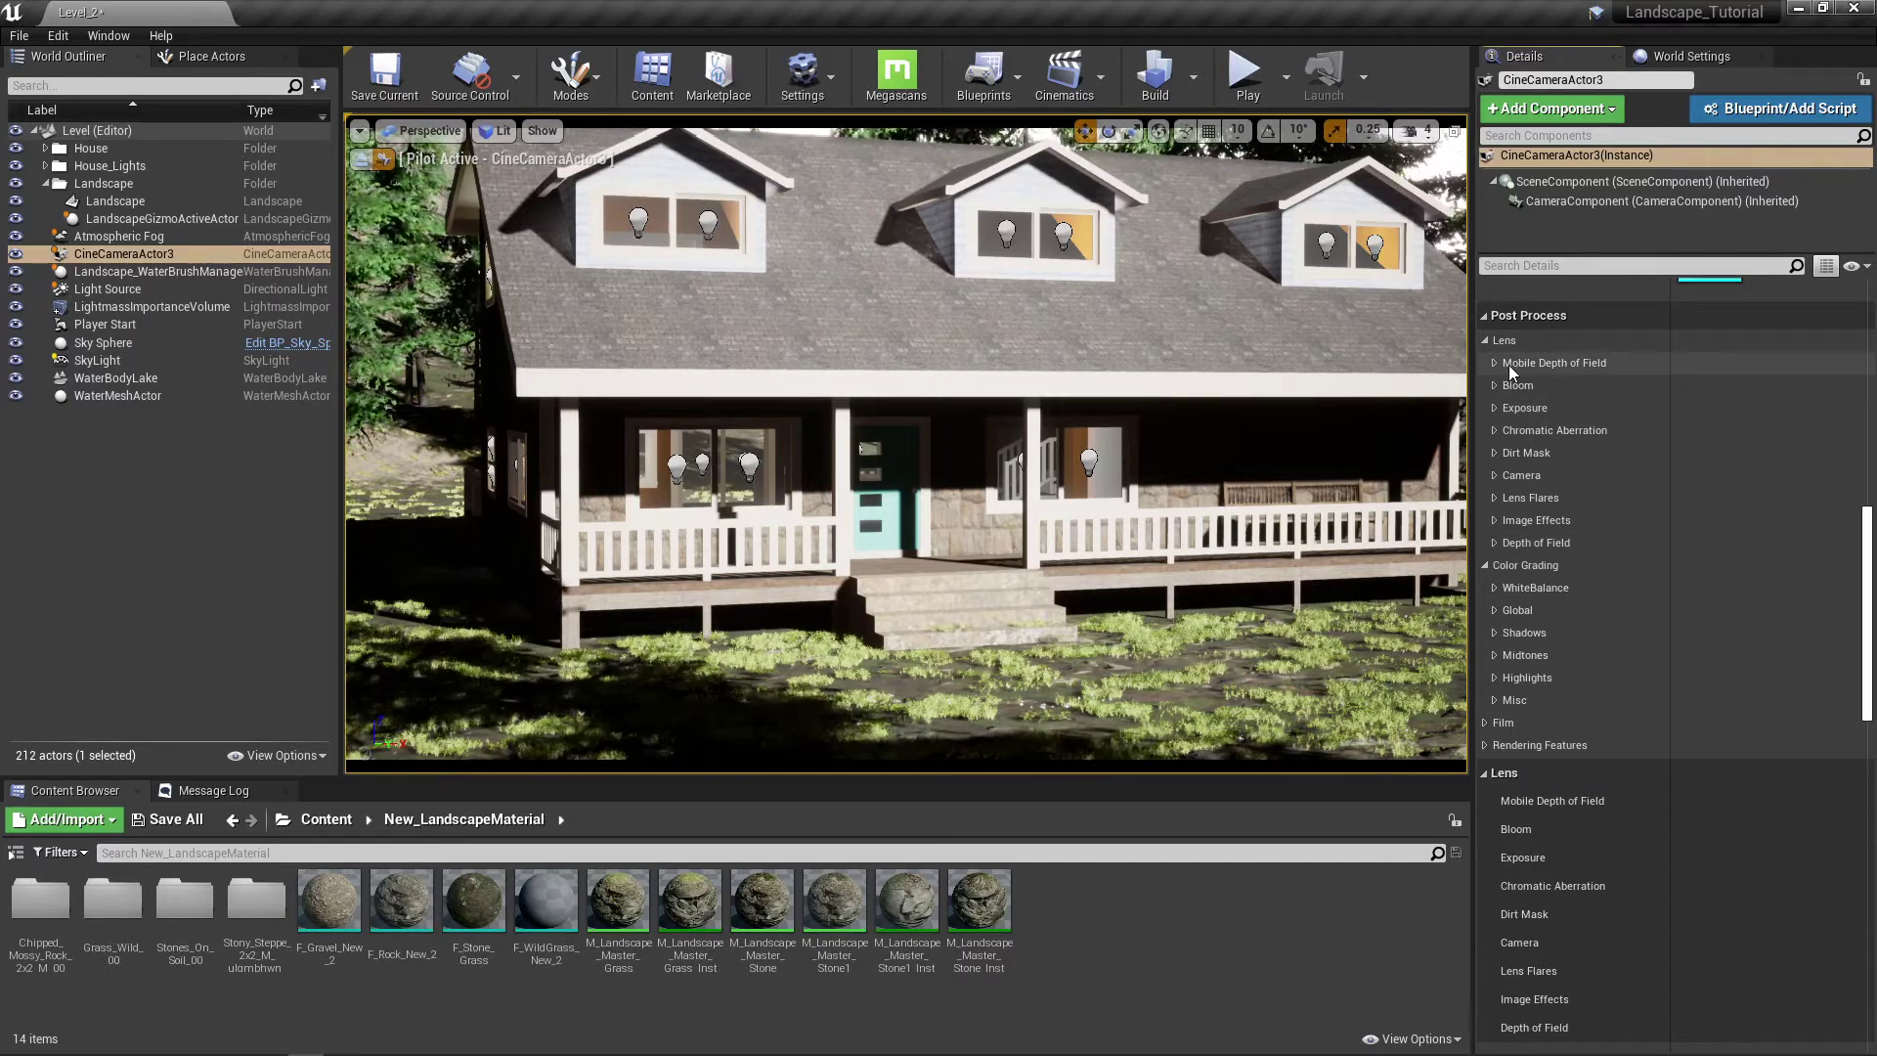
left_click(1495, 385)
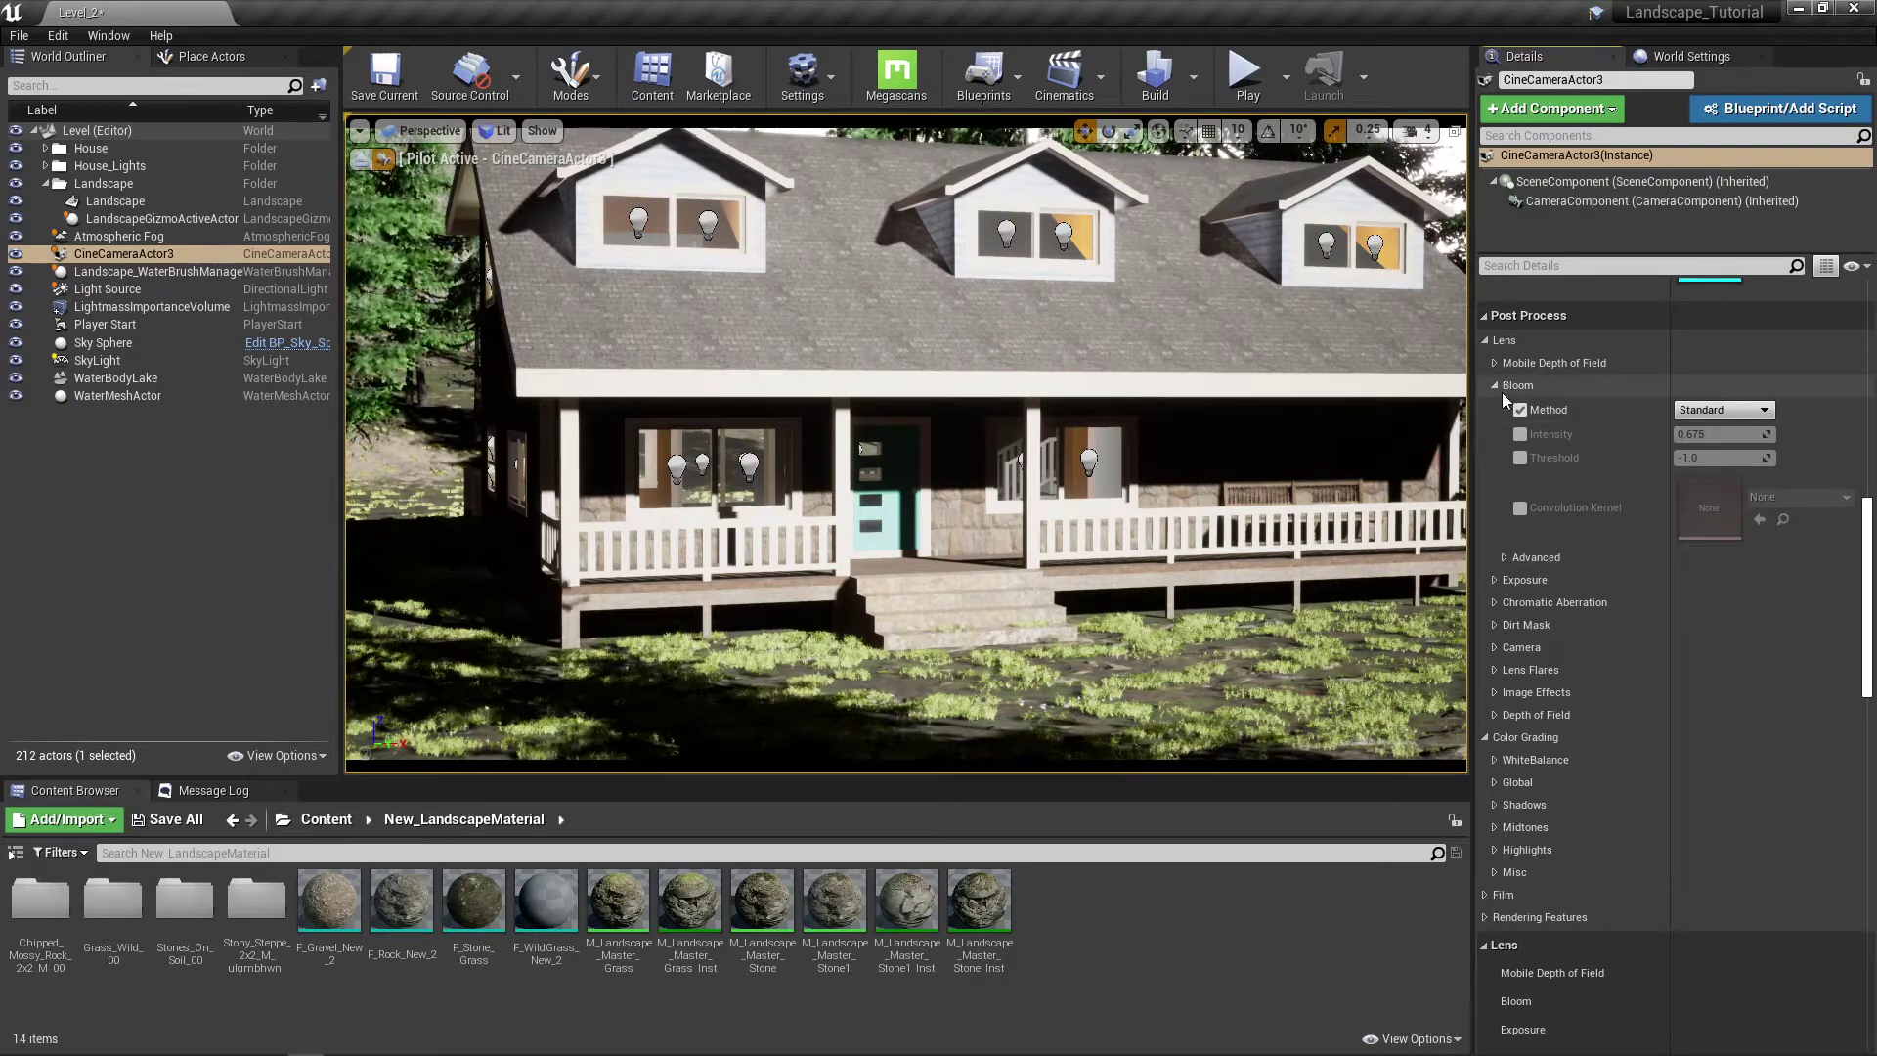
left_click(1487, 338)
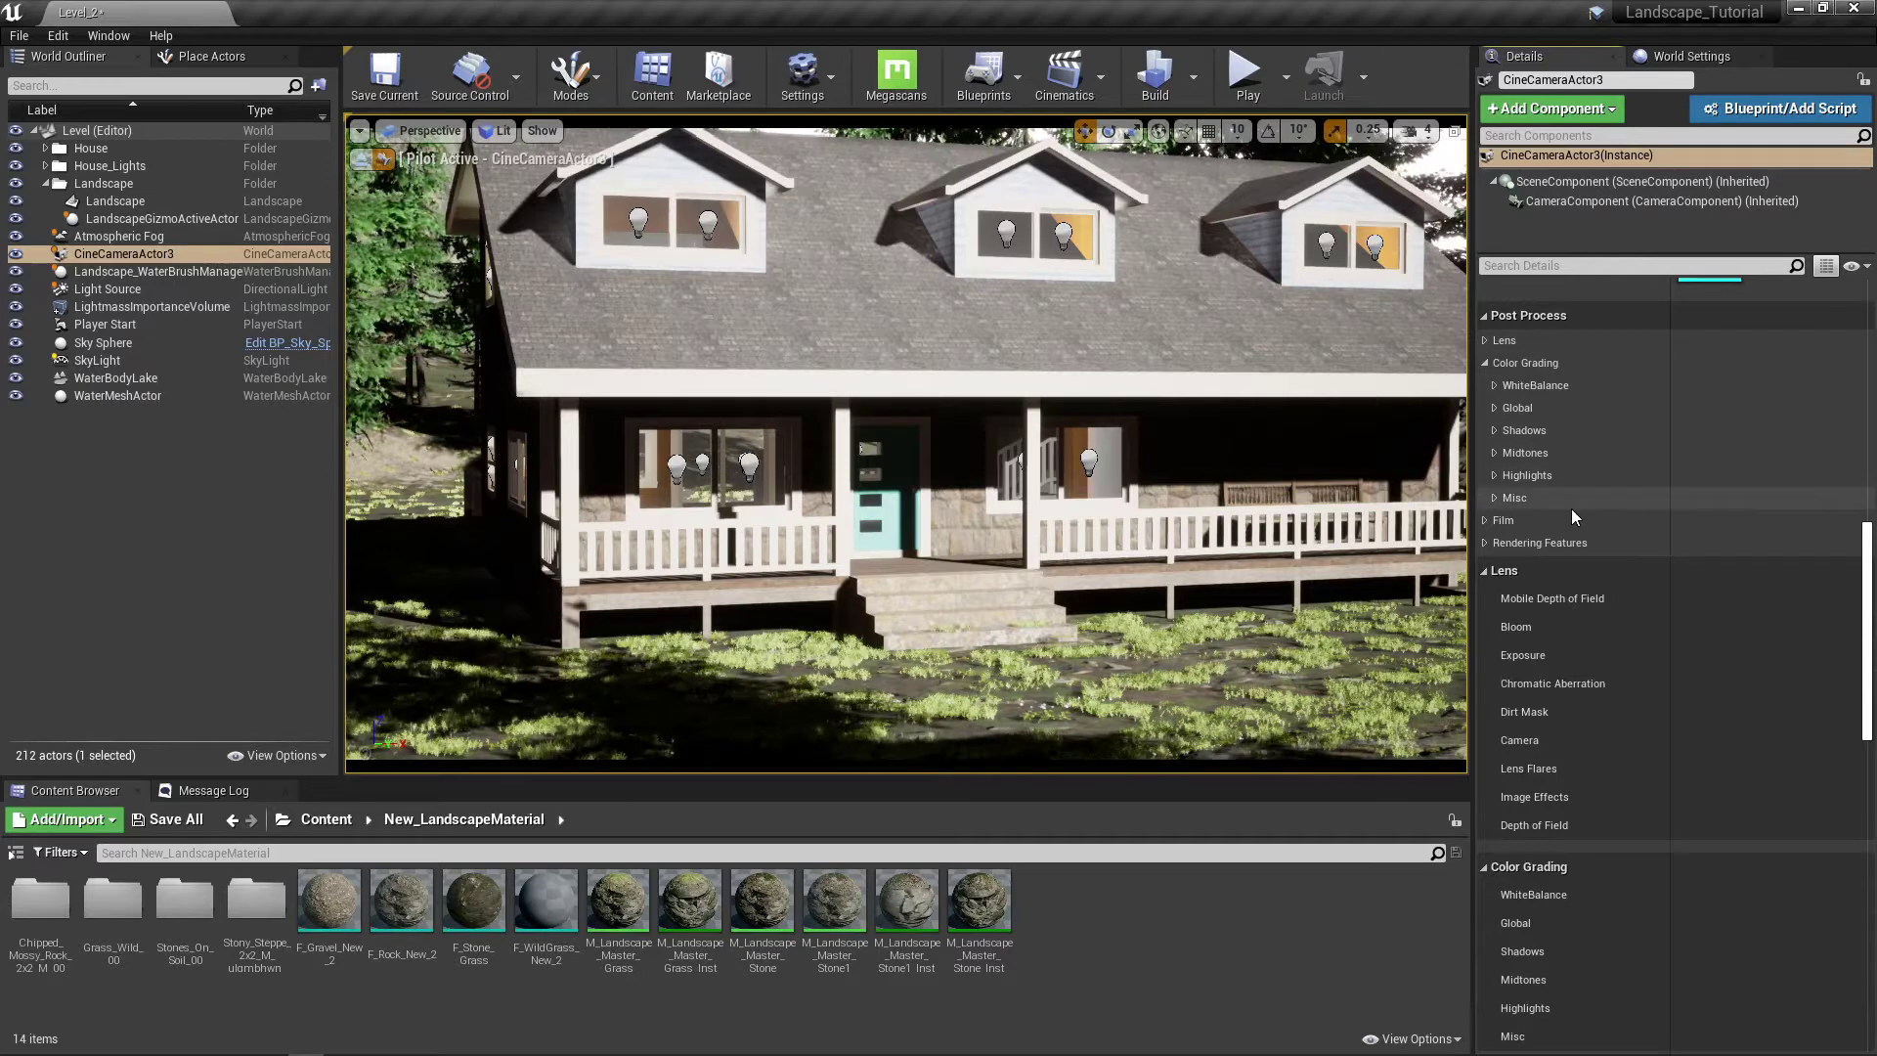
scroll(1544, 528, "down", 2)
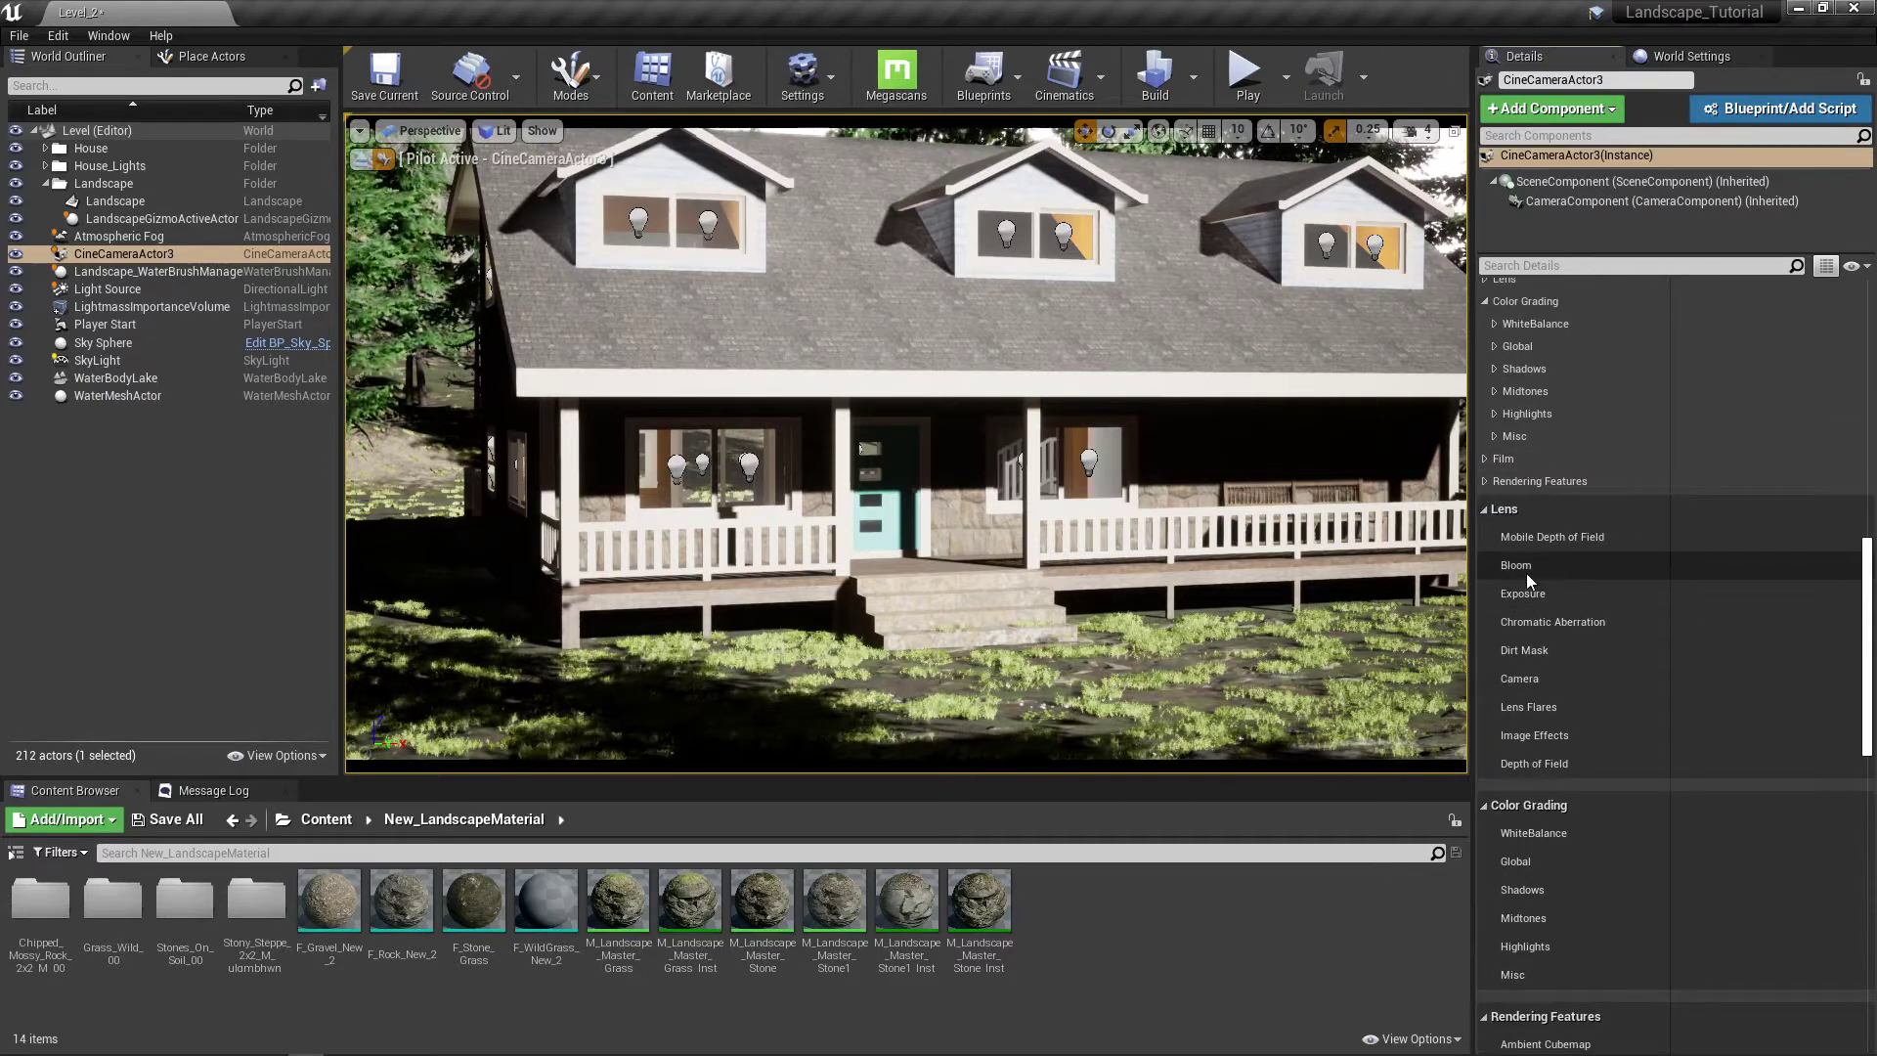
scroll(1520, 616, "down", 2)
scroll(1520, 611, "down", 4)
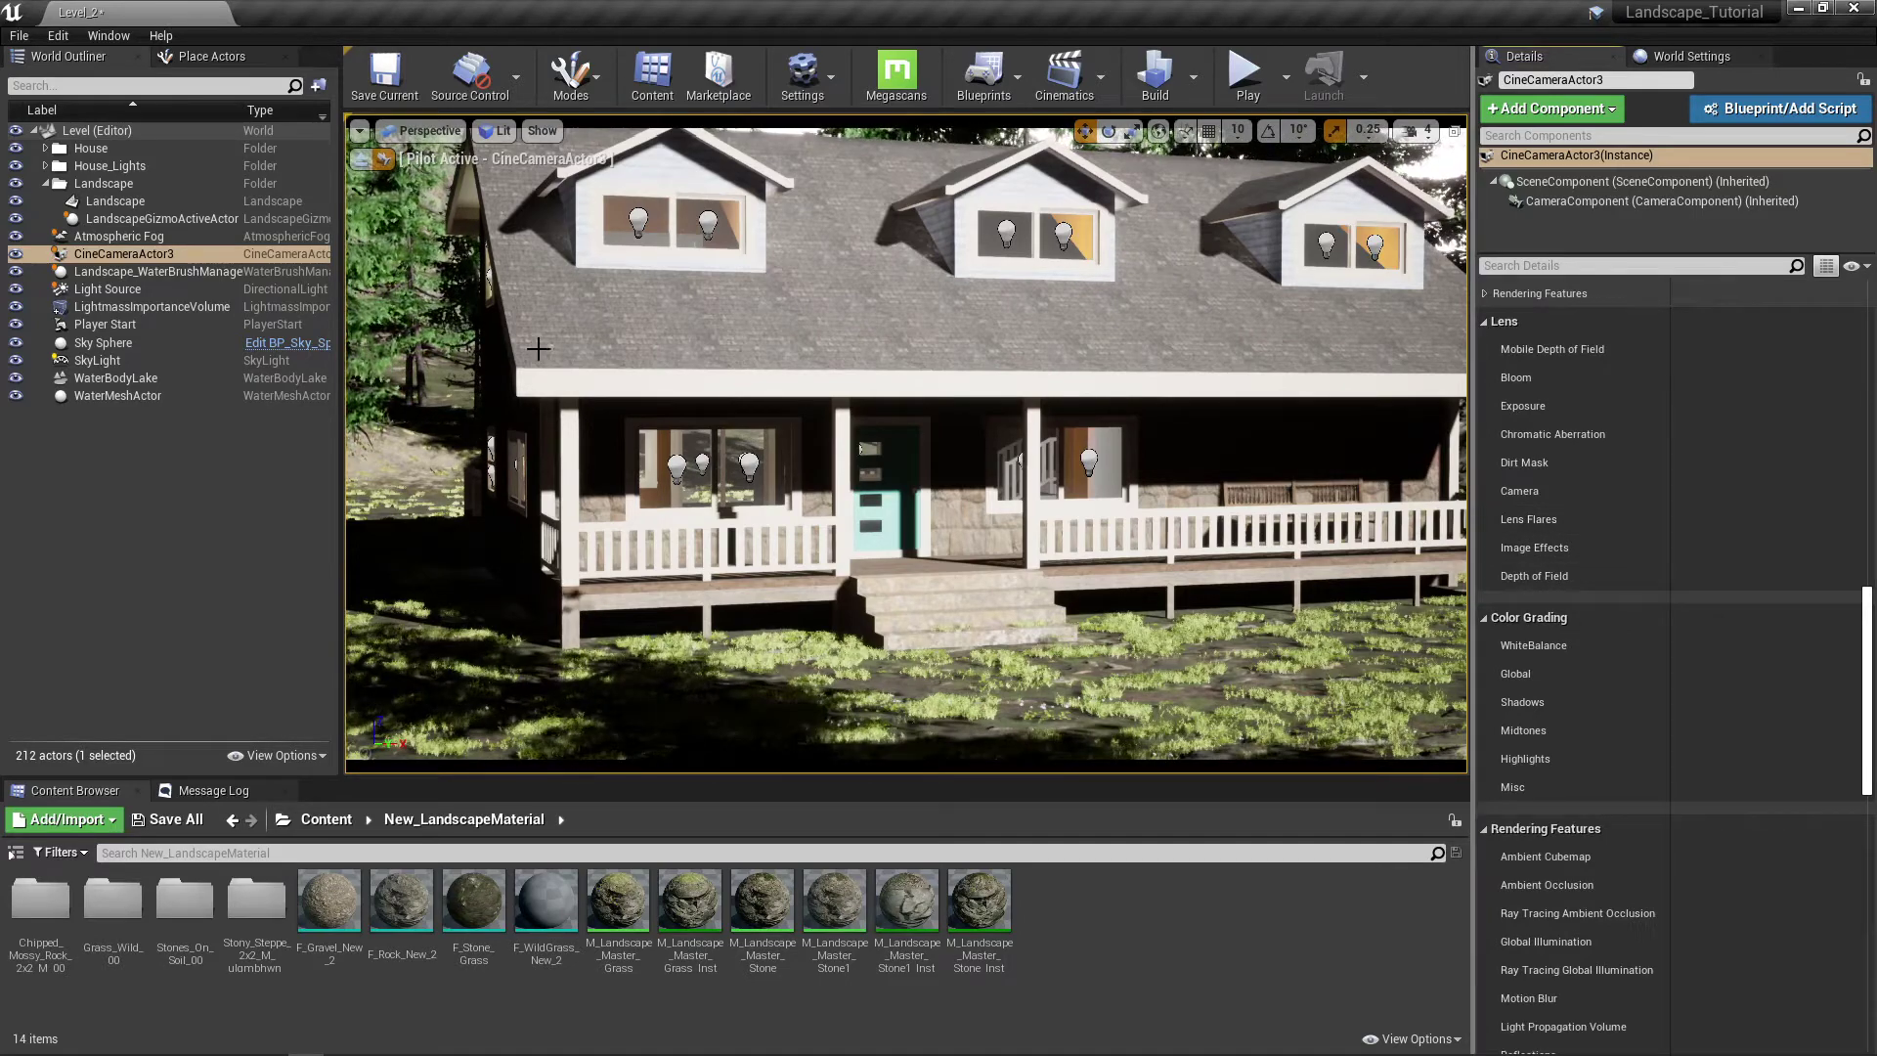
Step: Reframe the piloted CineCameraActor3 to show the whole house at an angle with surrounding trees, and turn on Game View
mouse_move(553, 344)
right_mouse_down()
mouse_move(615, 284)
mouse_move(518, 299)
mouse_move(675, 398)
mouse_move(415, 263)
mouse_move(545, 274)
mouse_move(576, 349)
right_mouse_up()
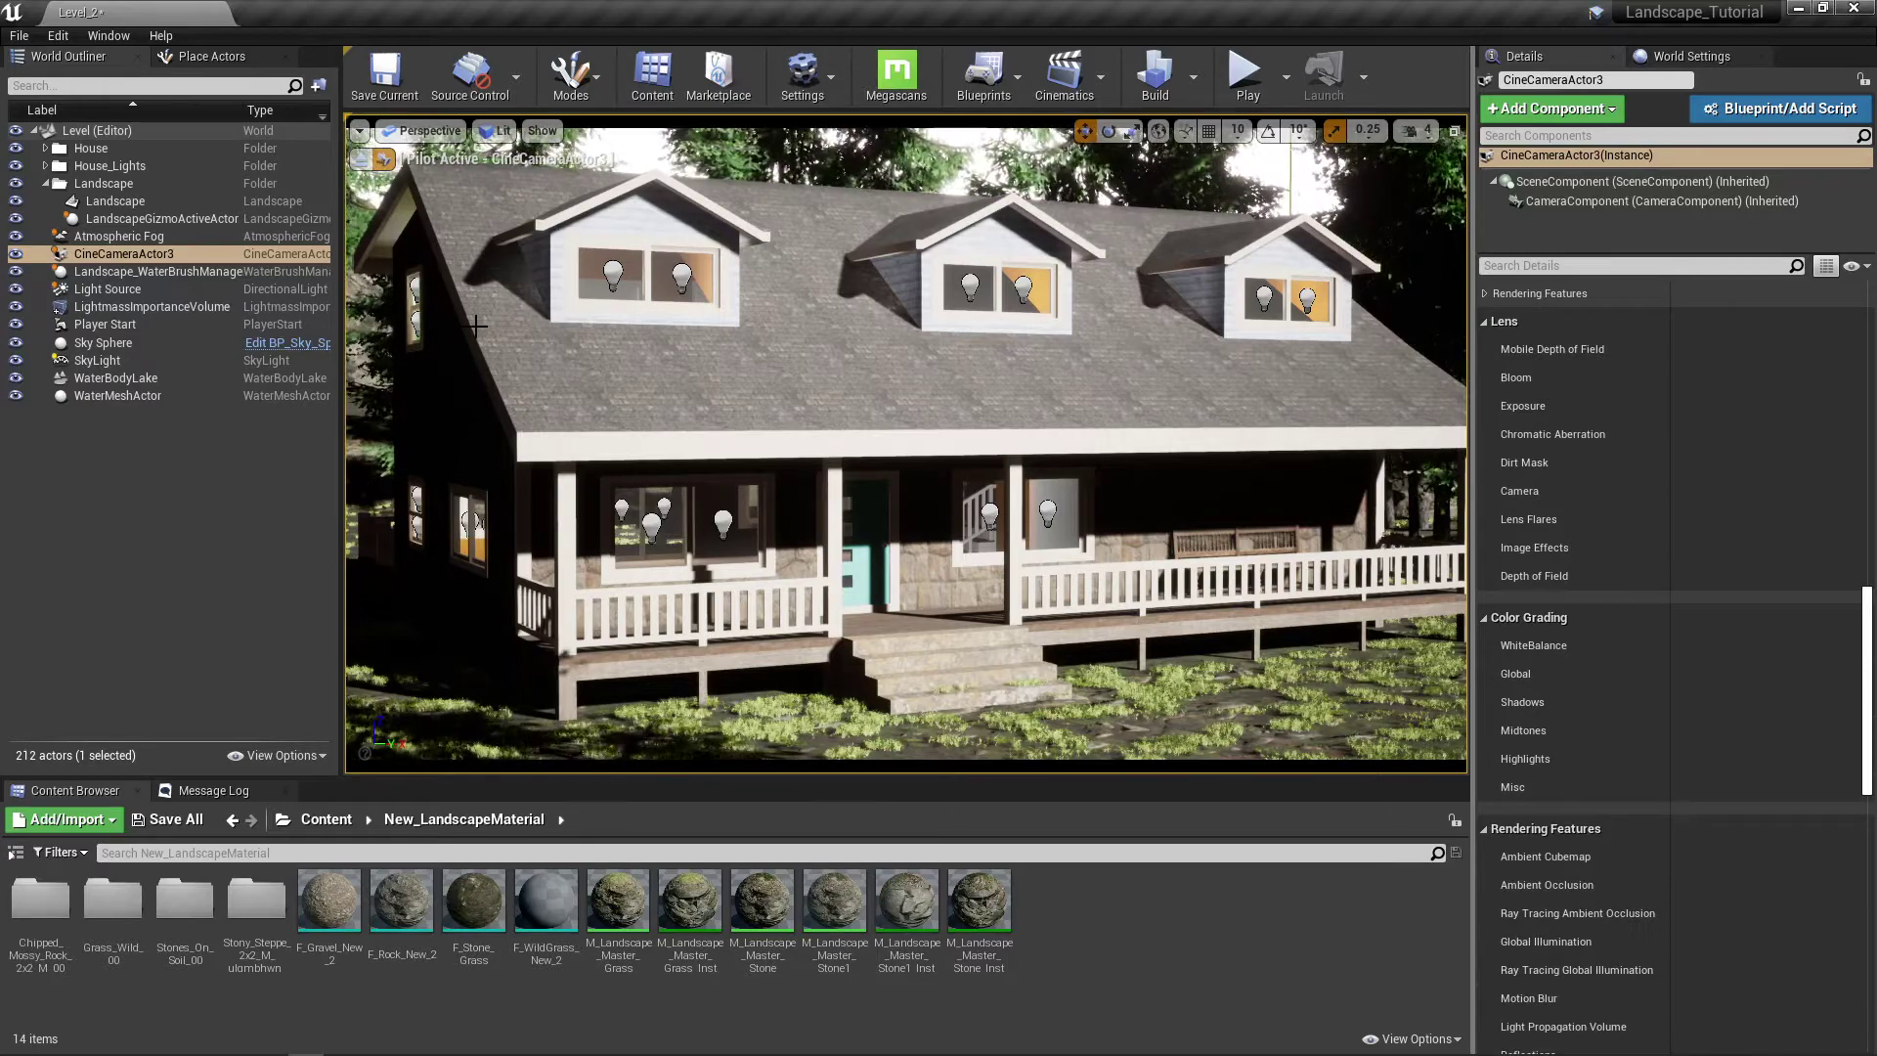
scroll(571, 302, "down", 4)
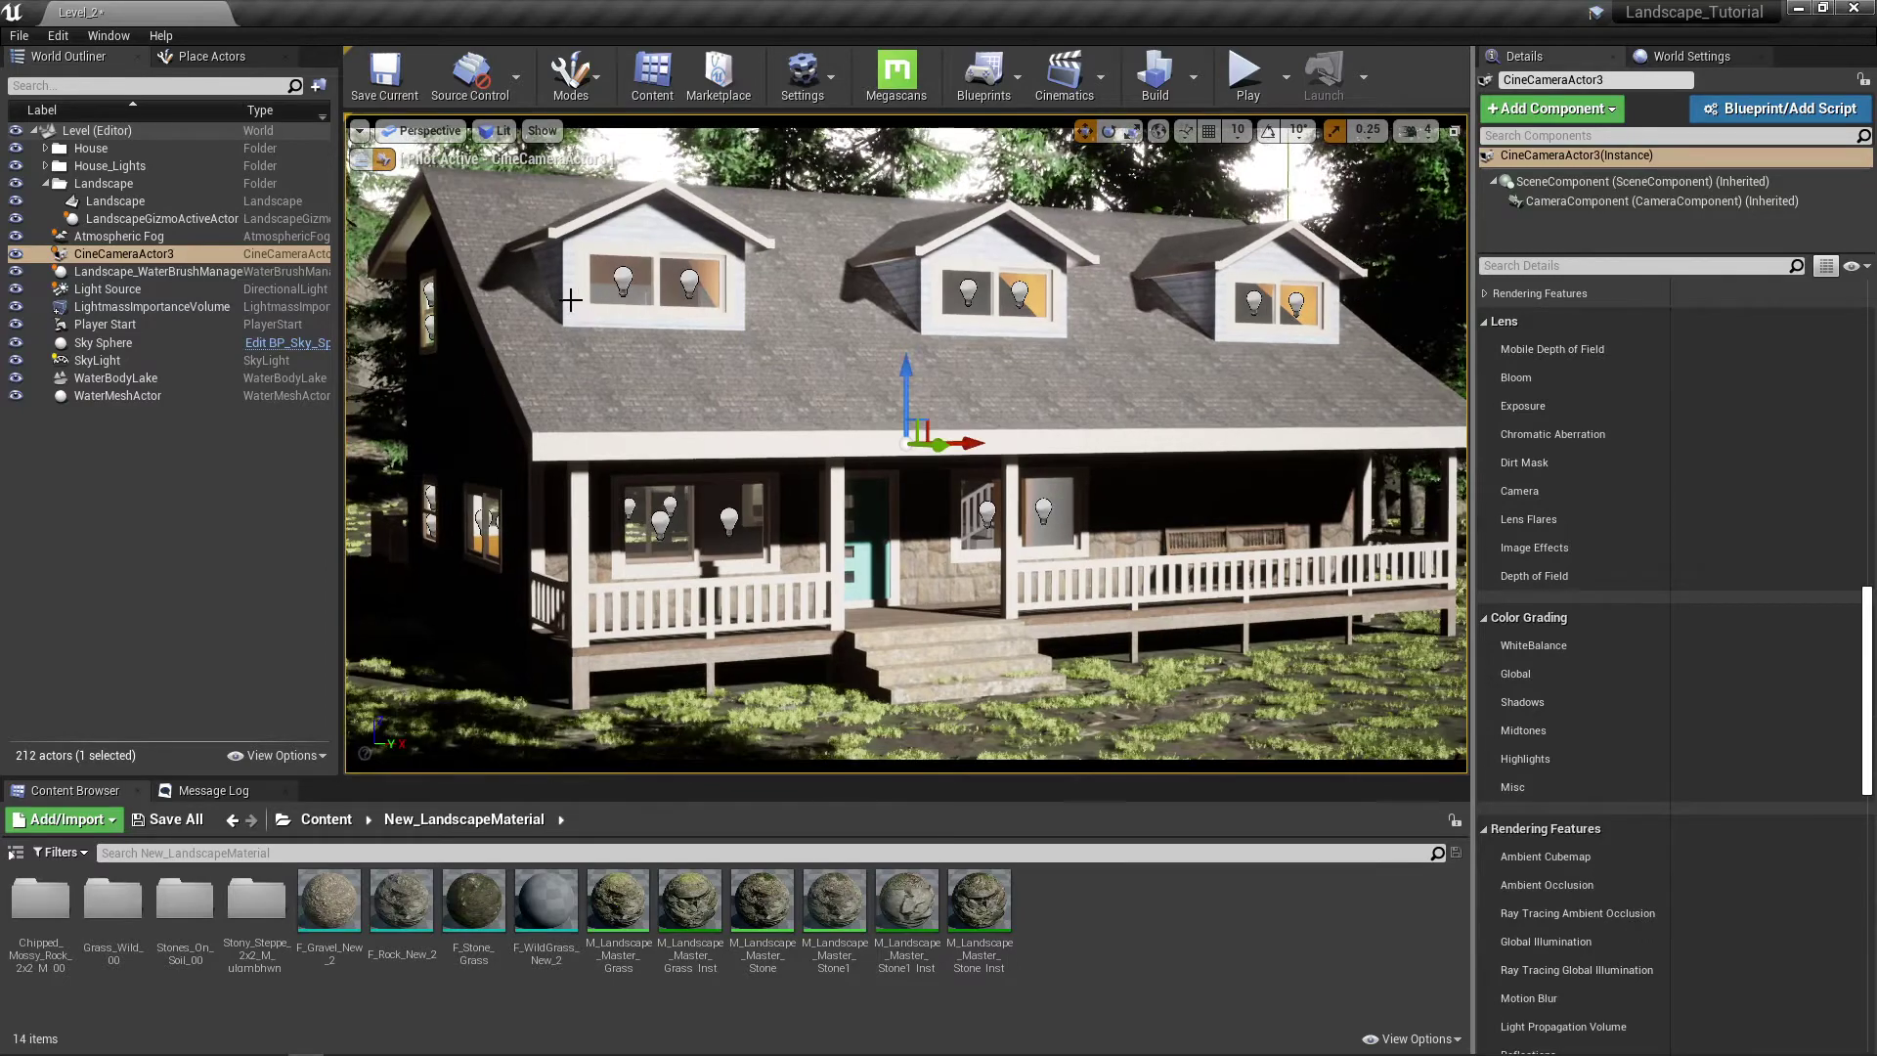
scroll(571, 290, "down", 1)
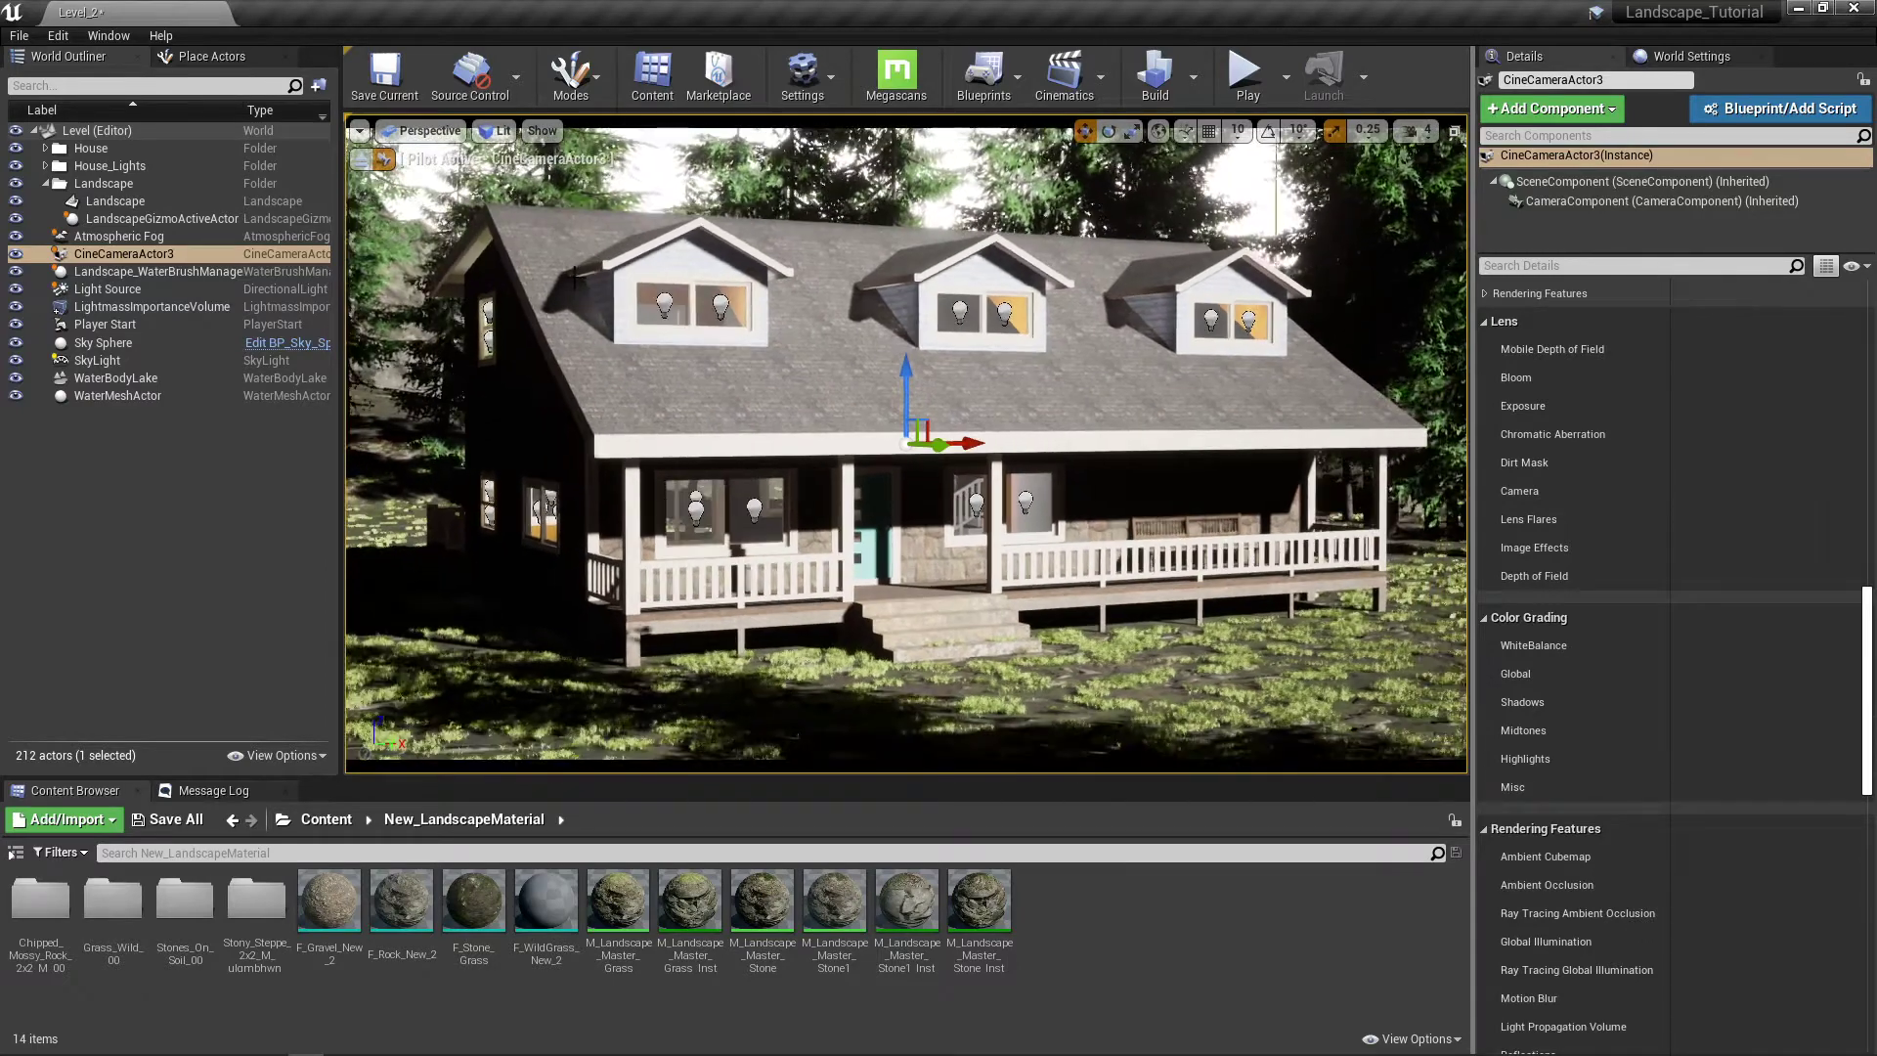
scroll(591, 262, "up", 1)
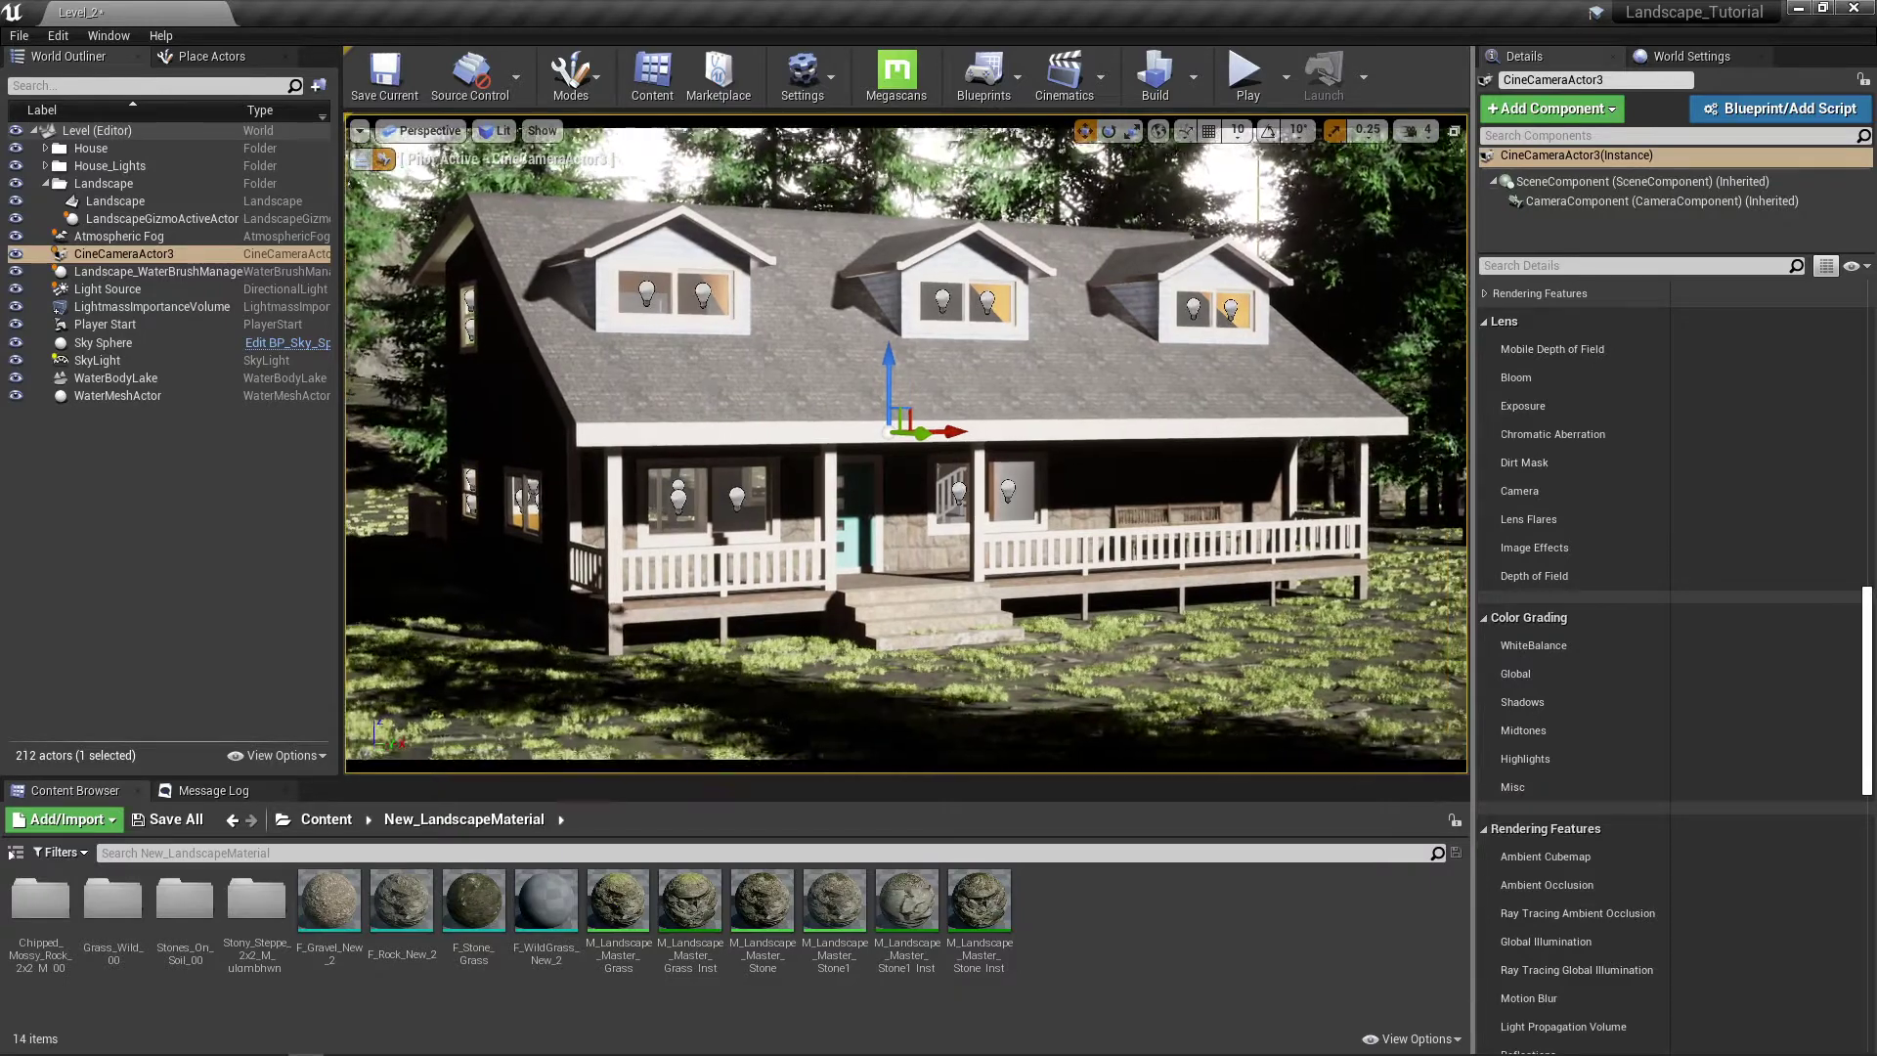
key("g")
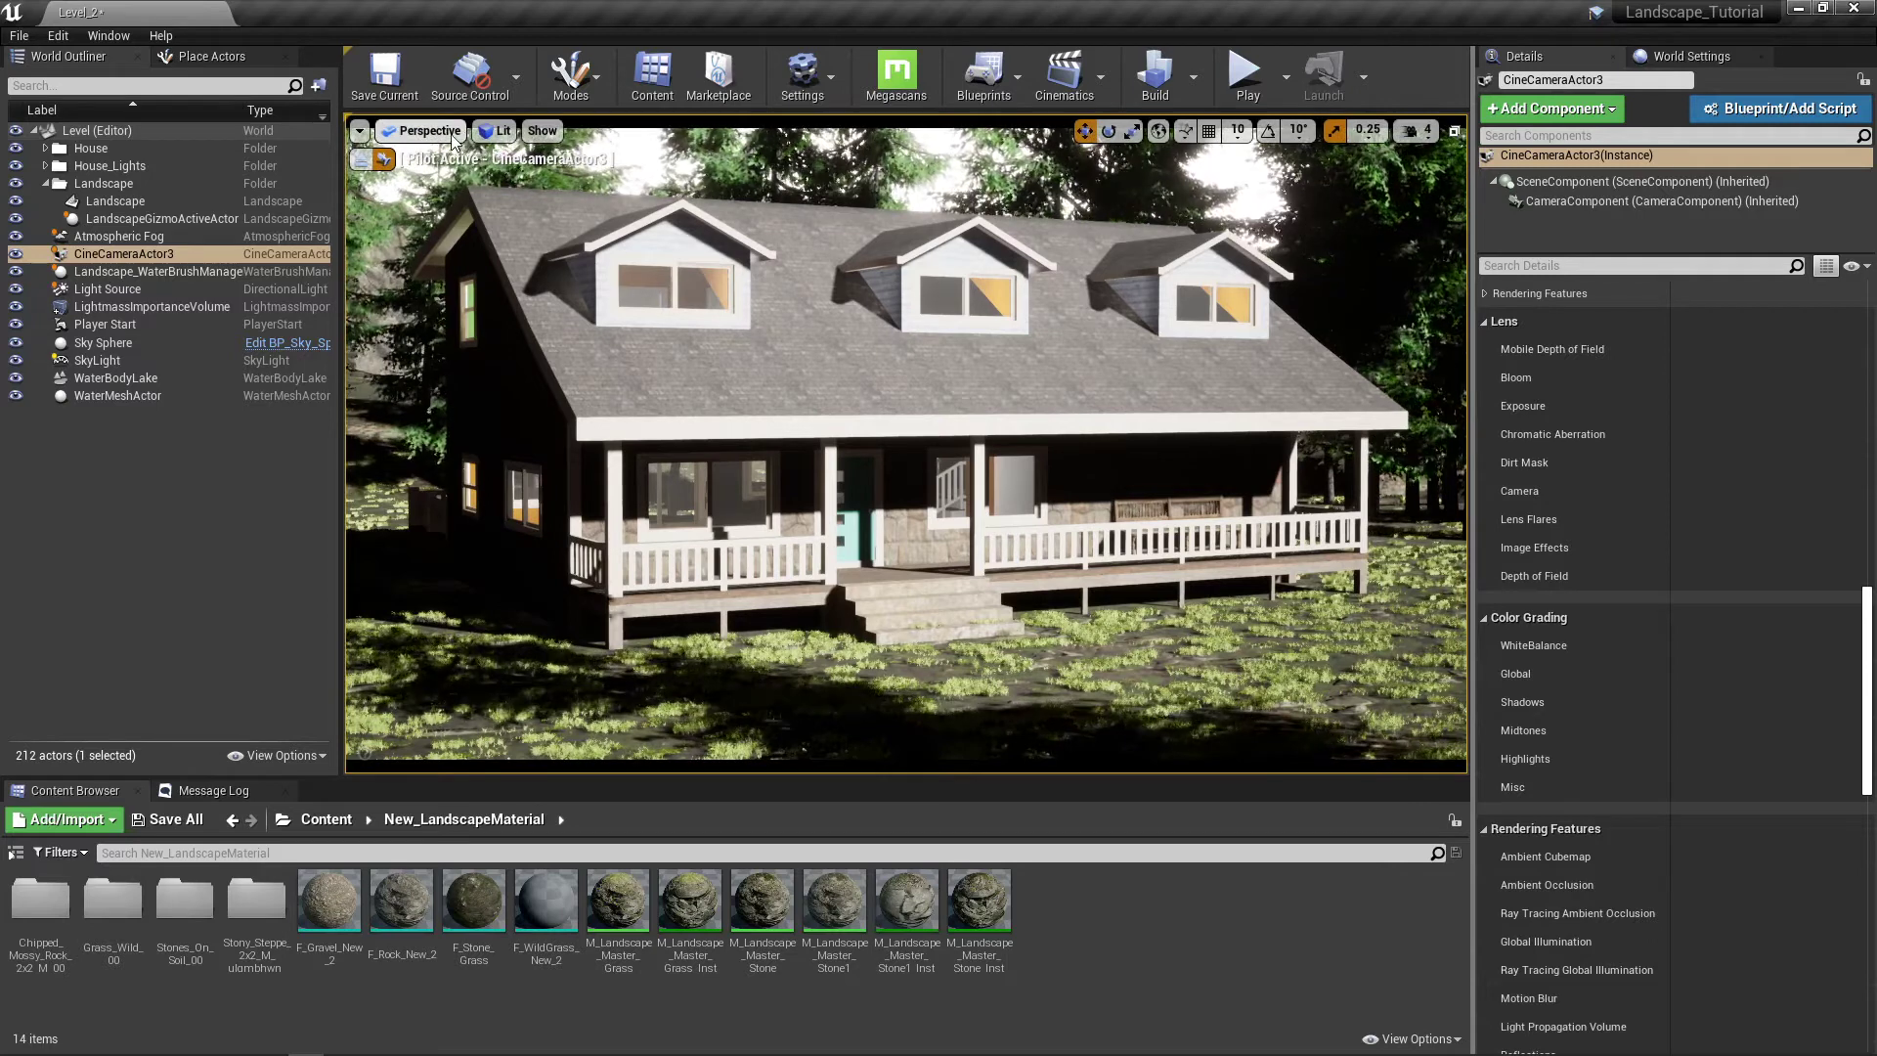
Step: Take a High Resolution Screenshot of the camera view with a Screenshot Size Multiplier of 6.0
left_click(361, 131)
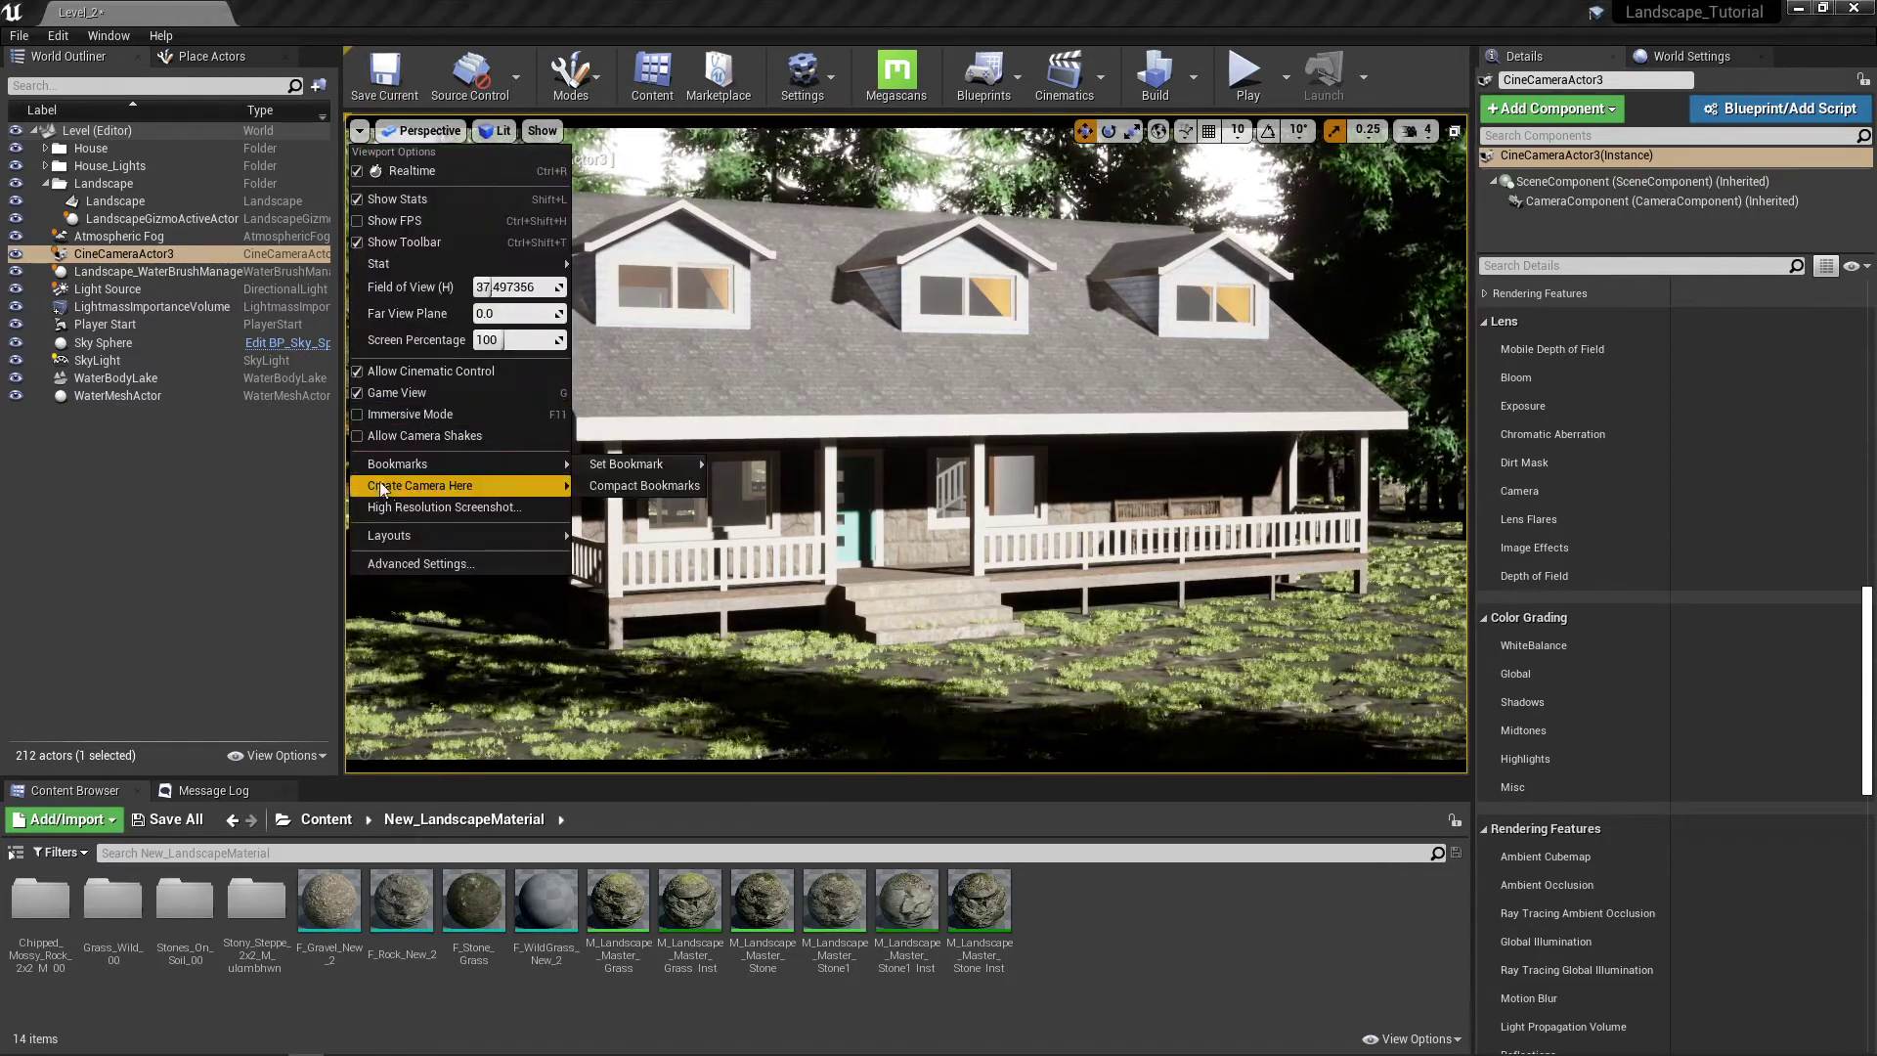
left_click(418, 505)
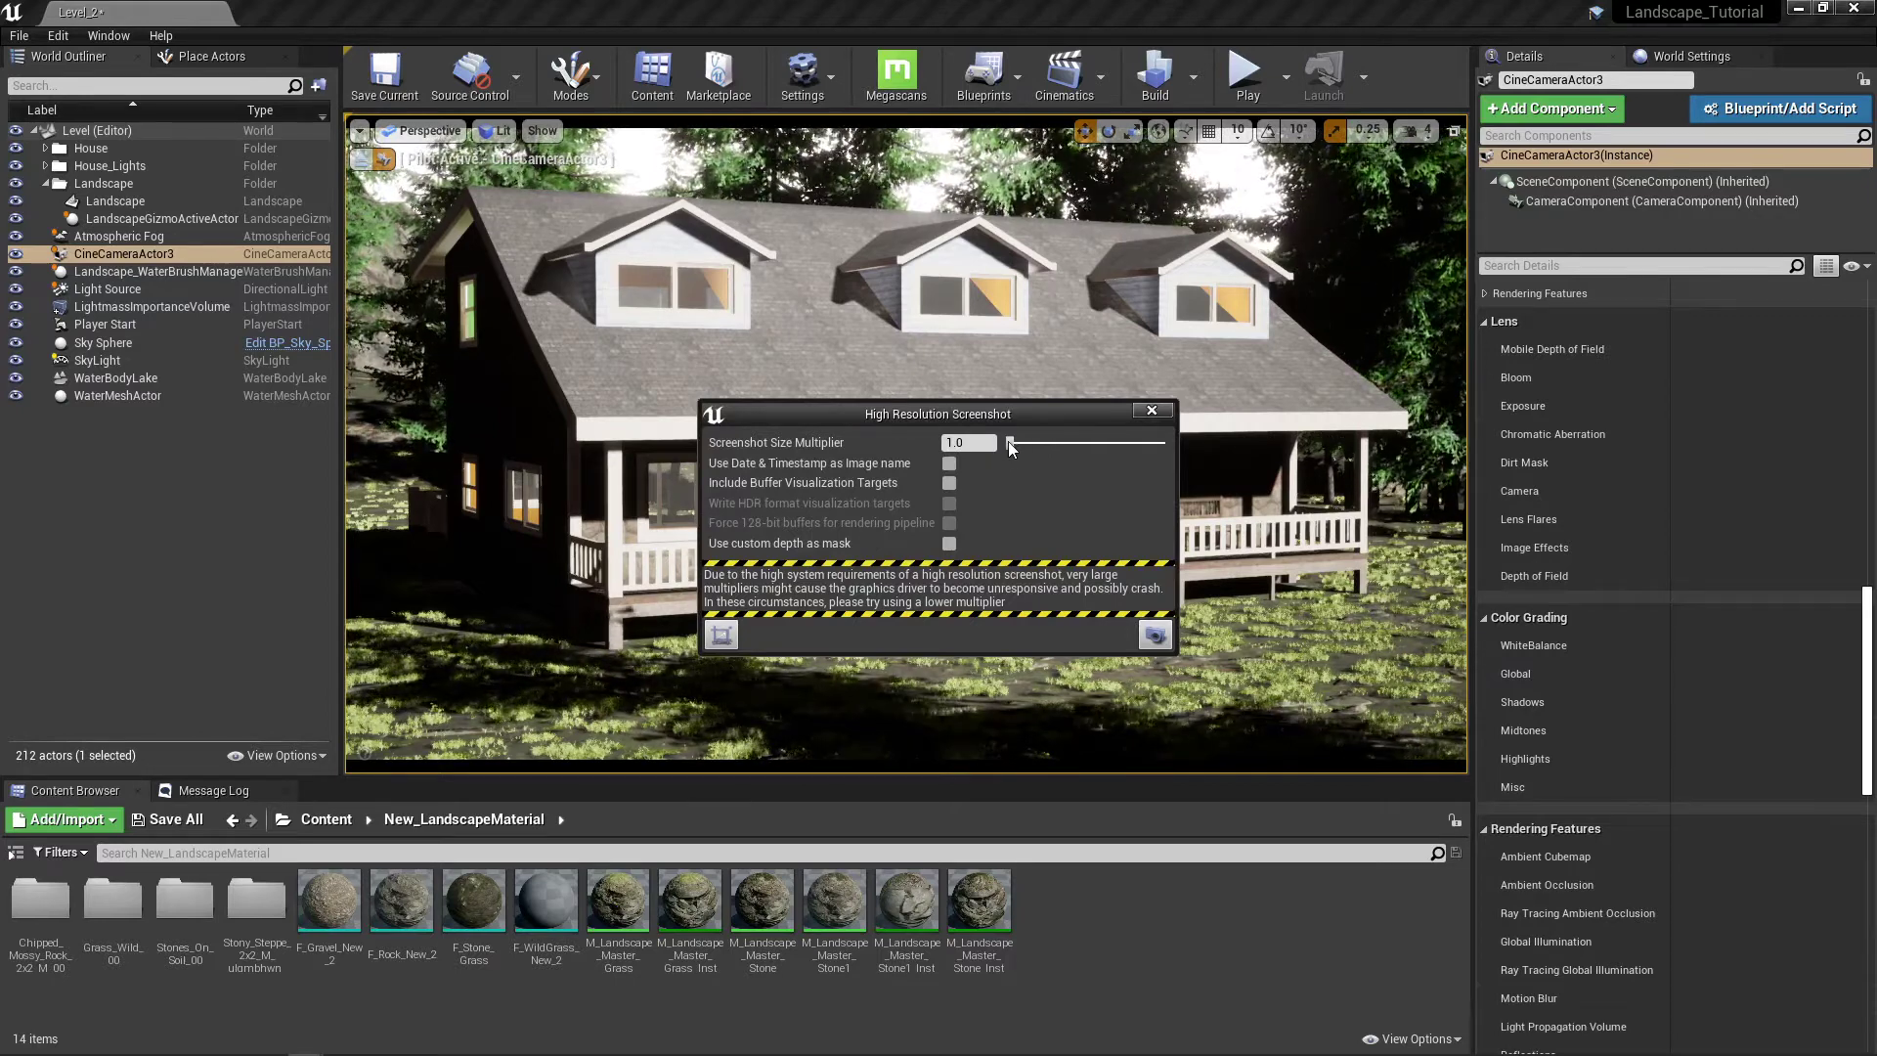
left_click_drag(1009, 441, 1094, 437)
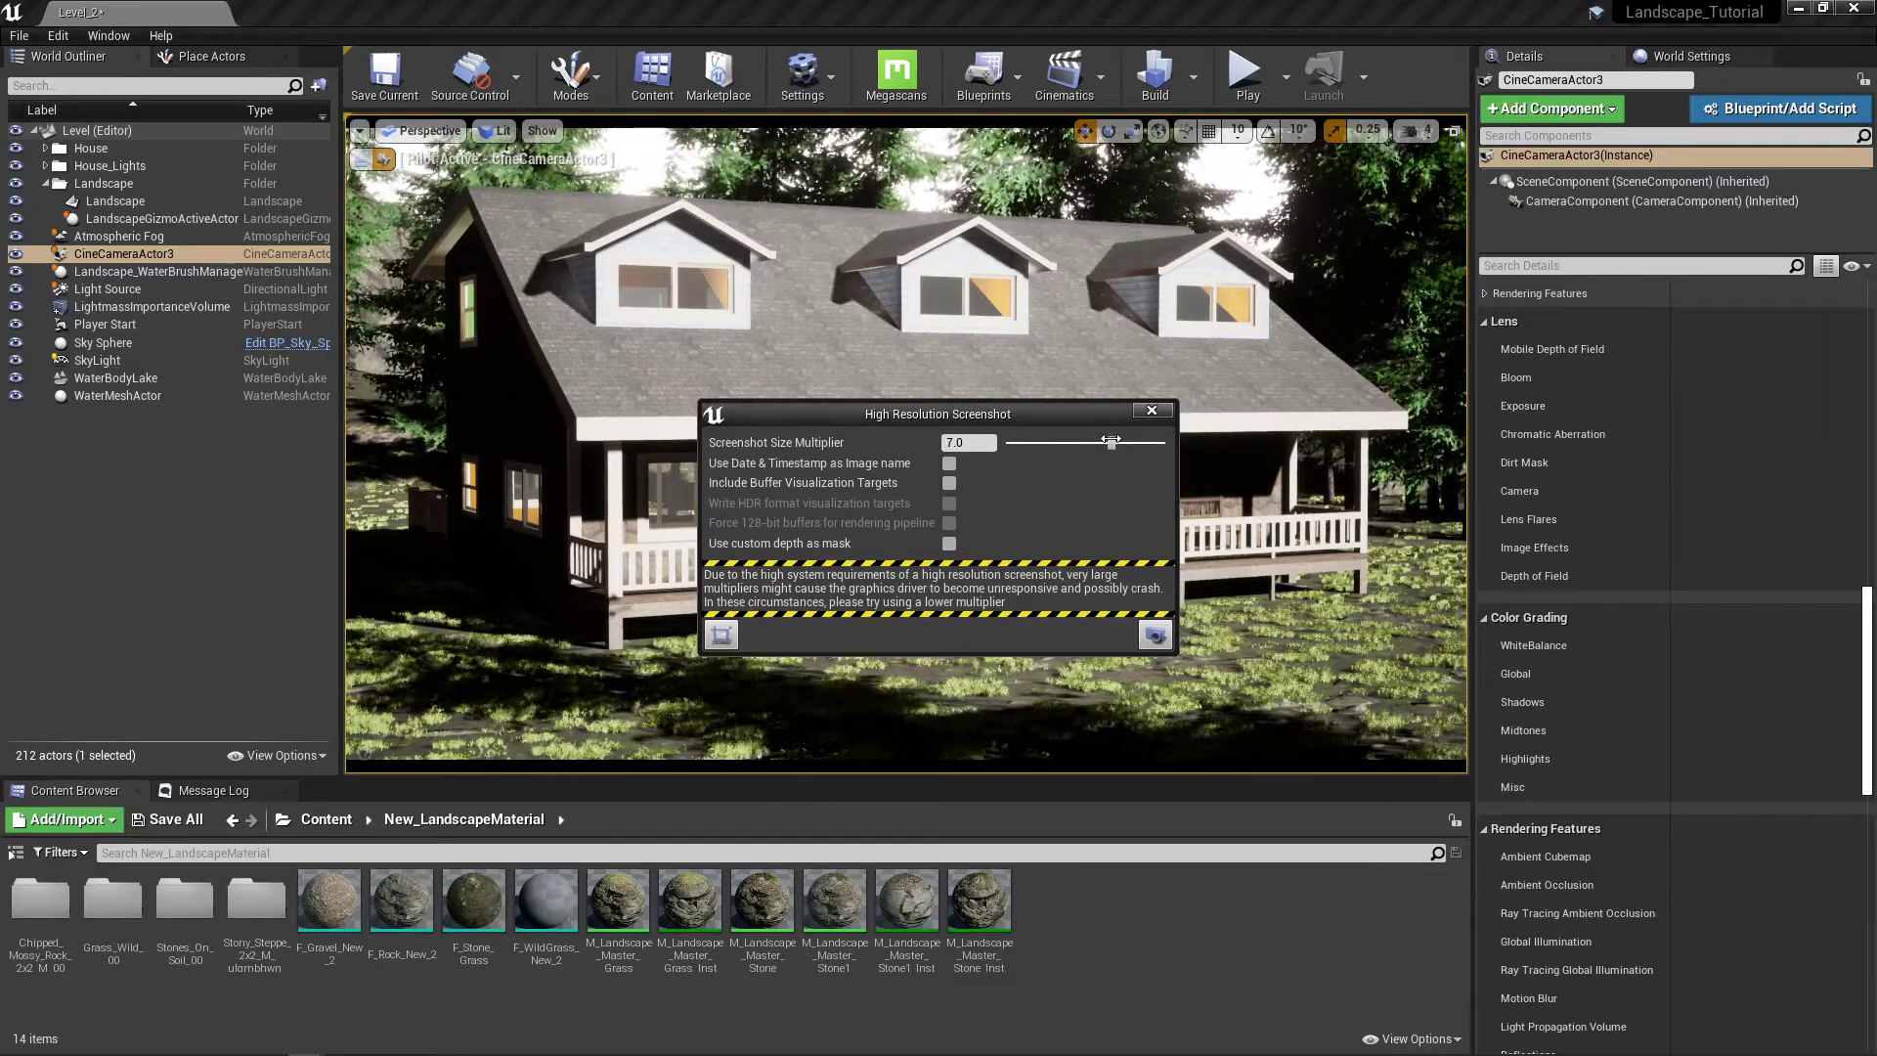
left_click_drag(1110, 441, 1088, 438)
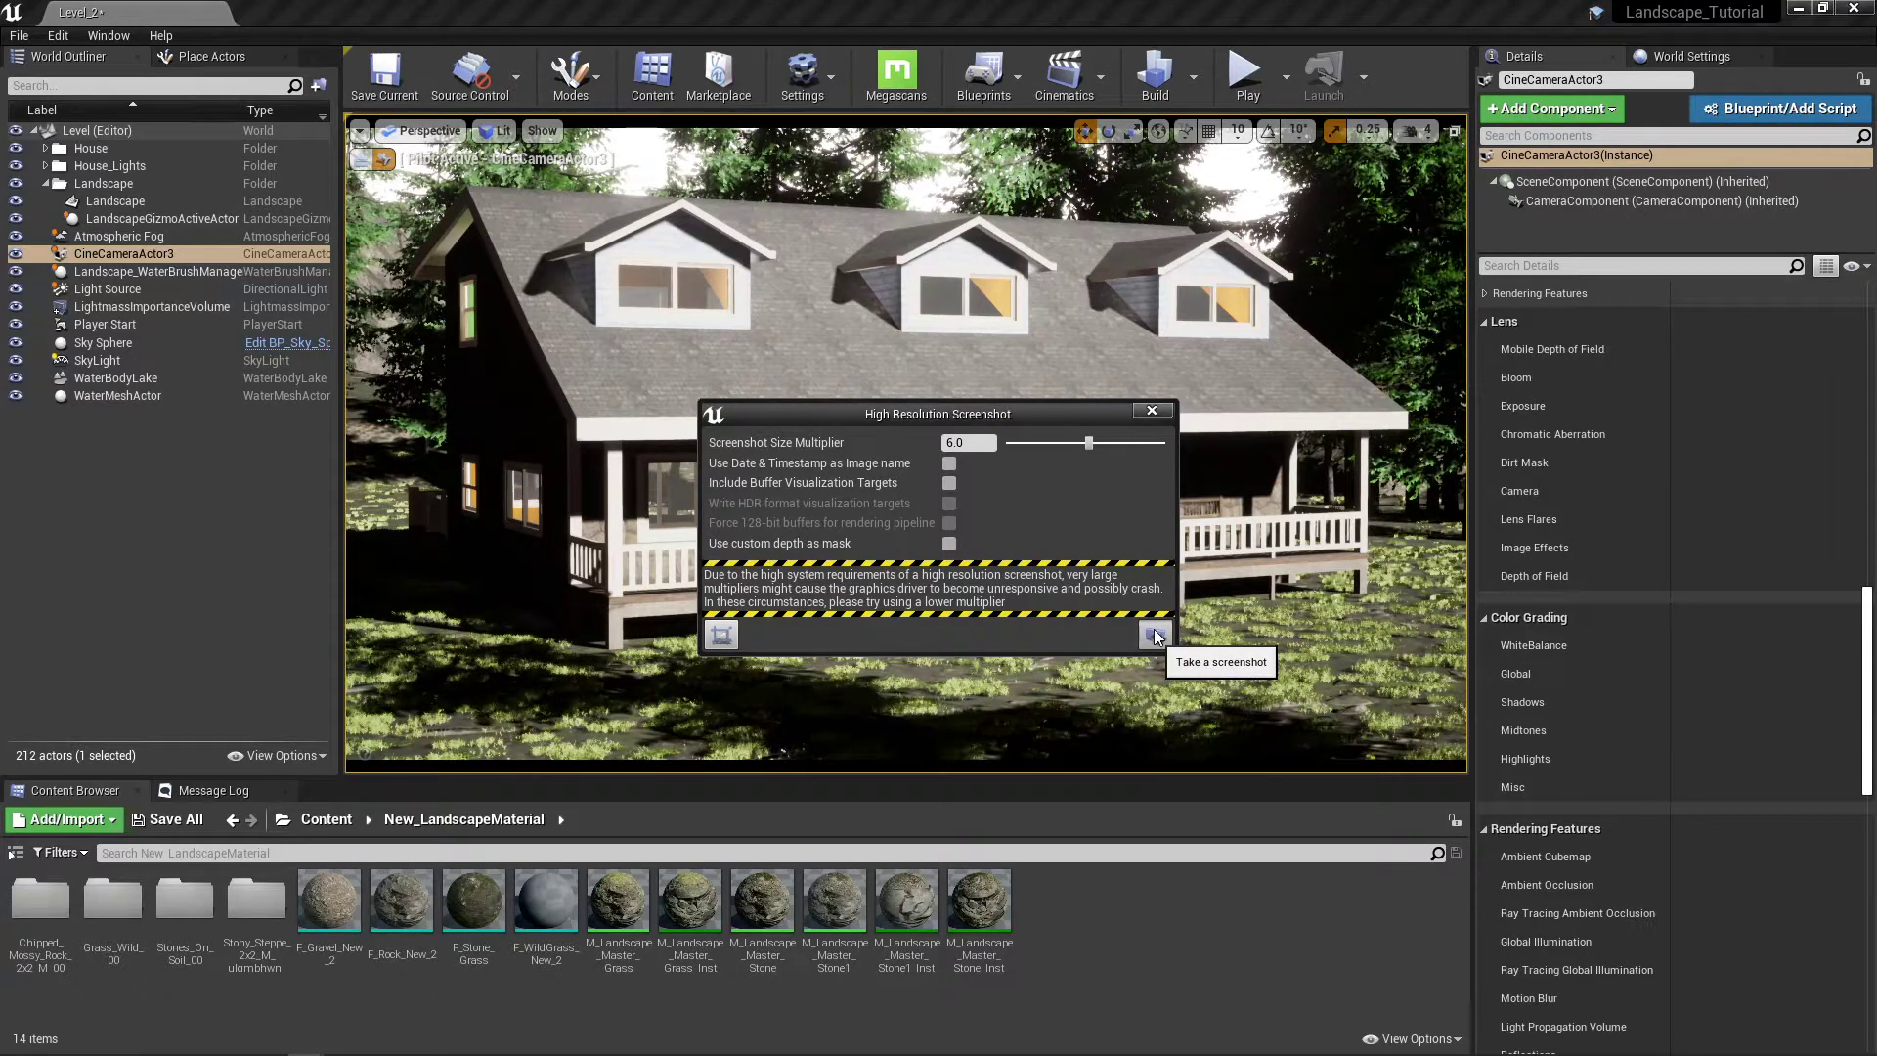
left_click(1154, 637)
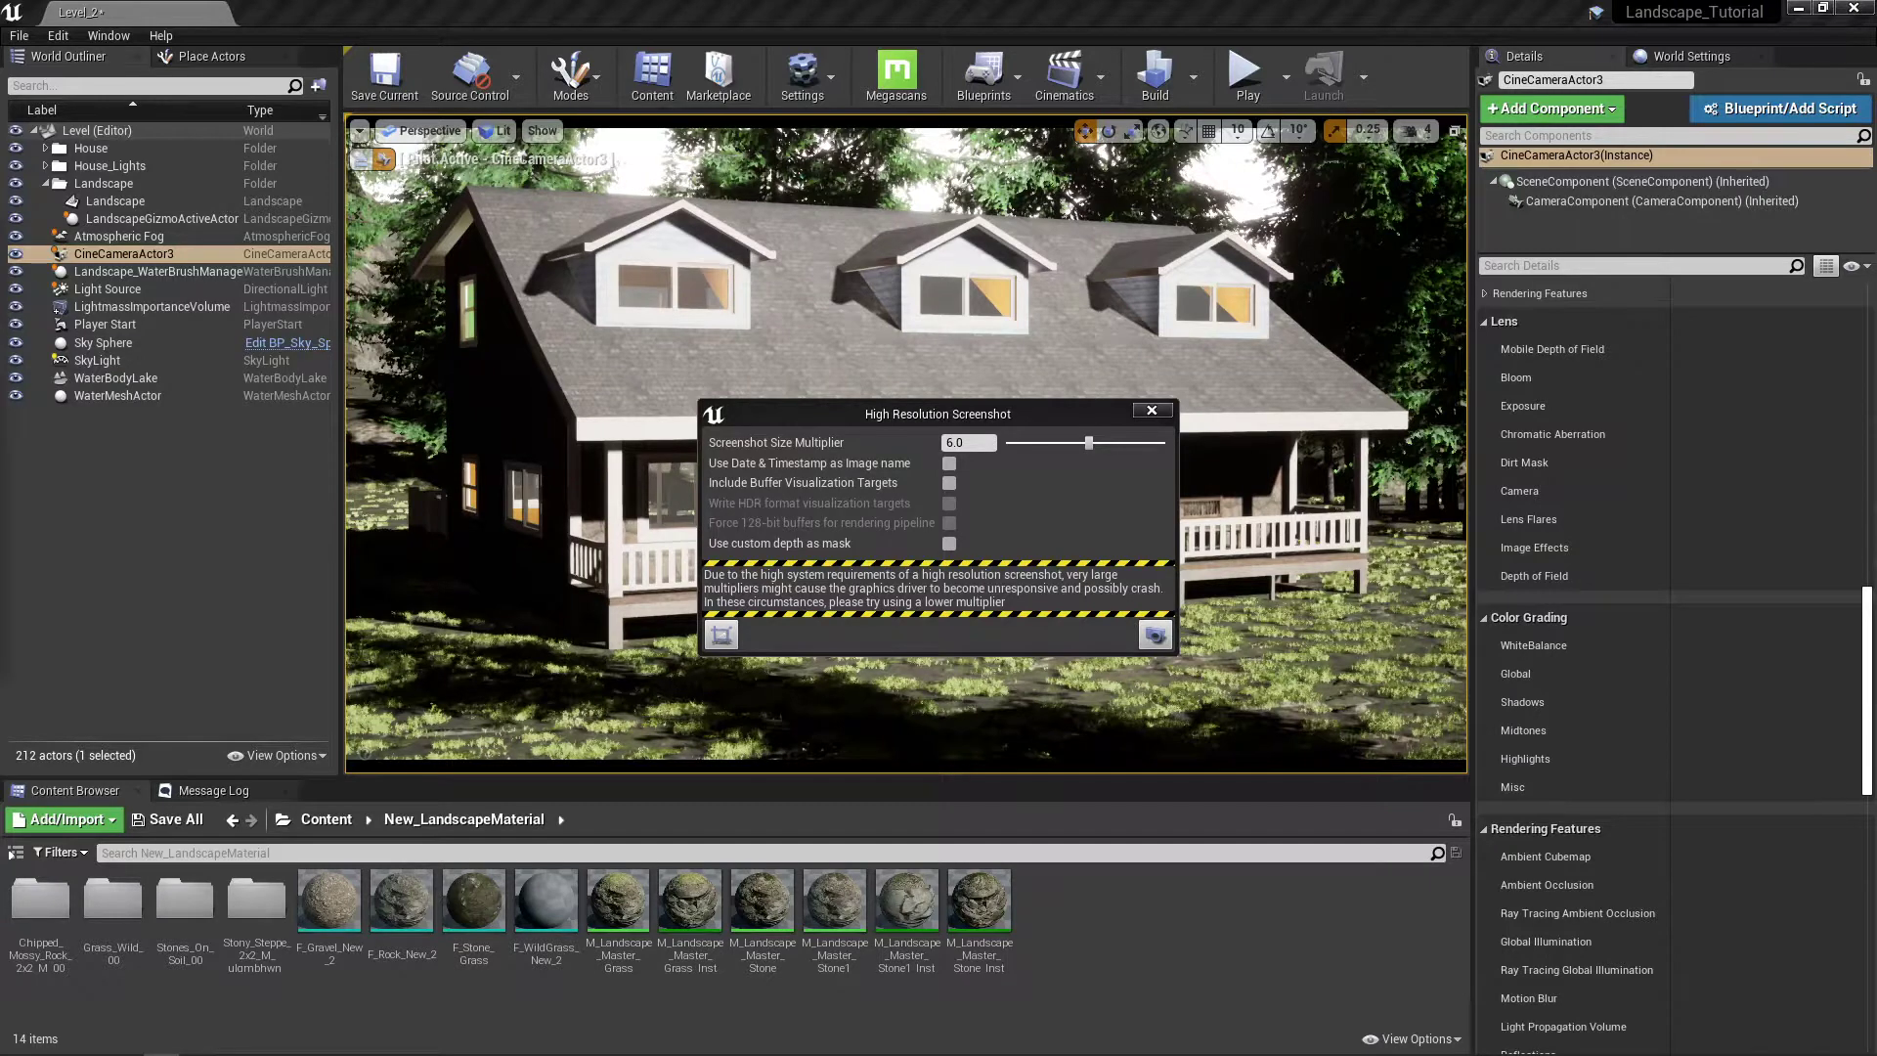
Step: View HighresScreenshot00008 from the project's Saved/Screenshots/Windows folder in Photos, and close the image and the High Resolution Screenshot dialog
left_click_drag(479, 288, 658, 276)
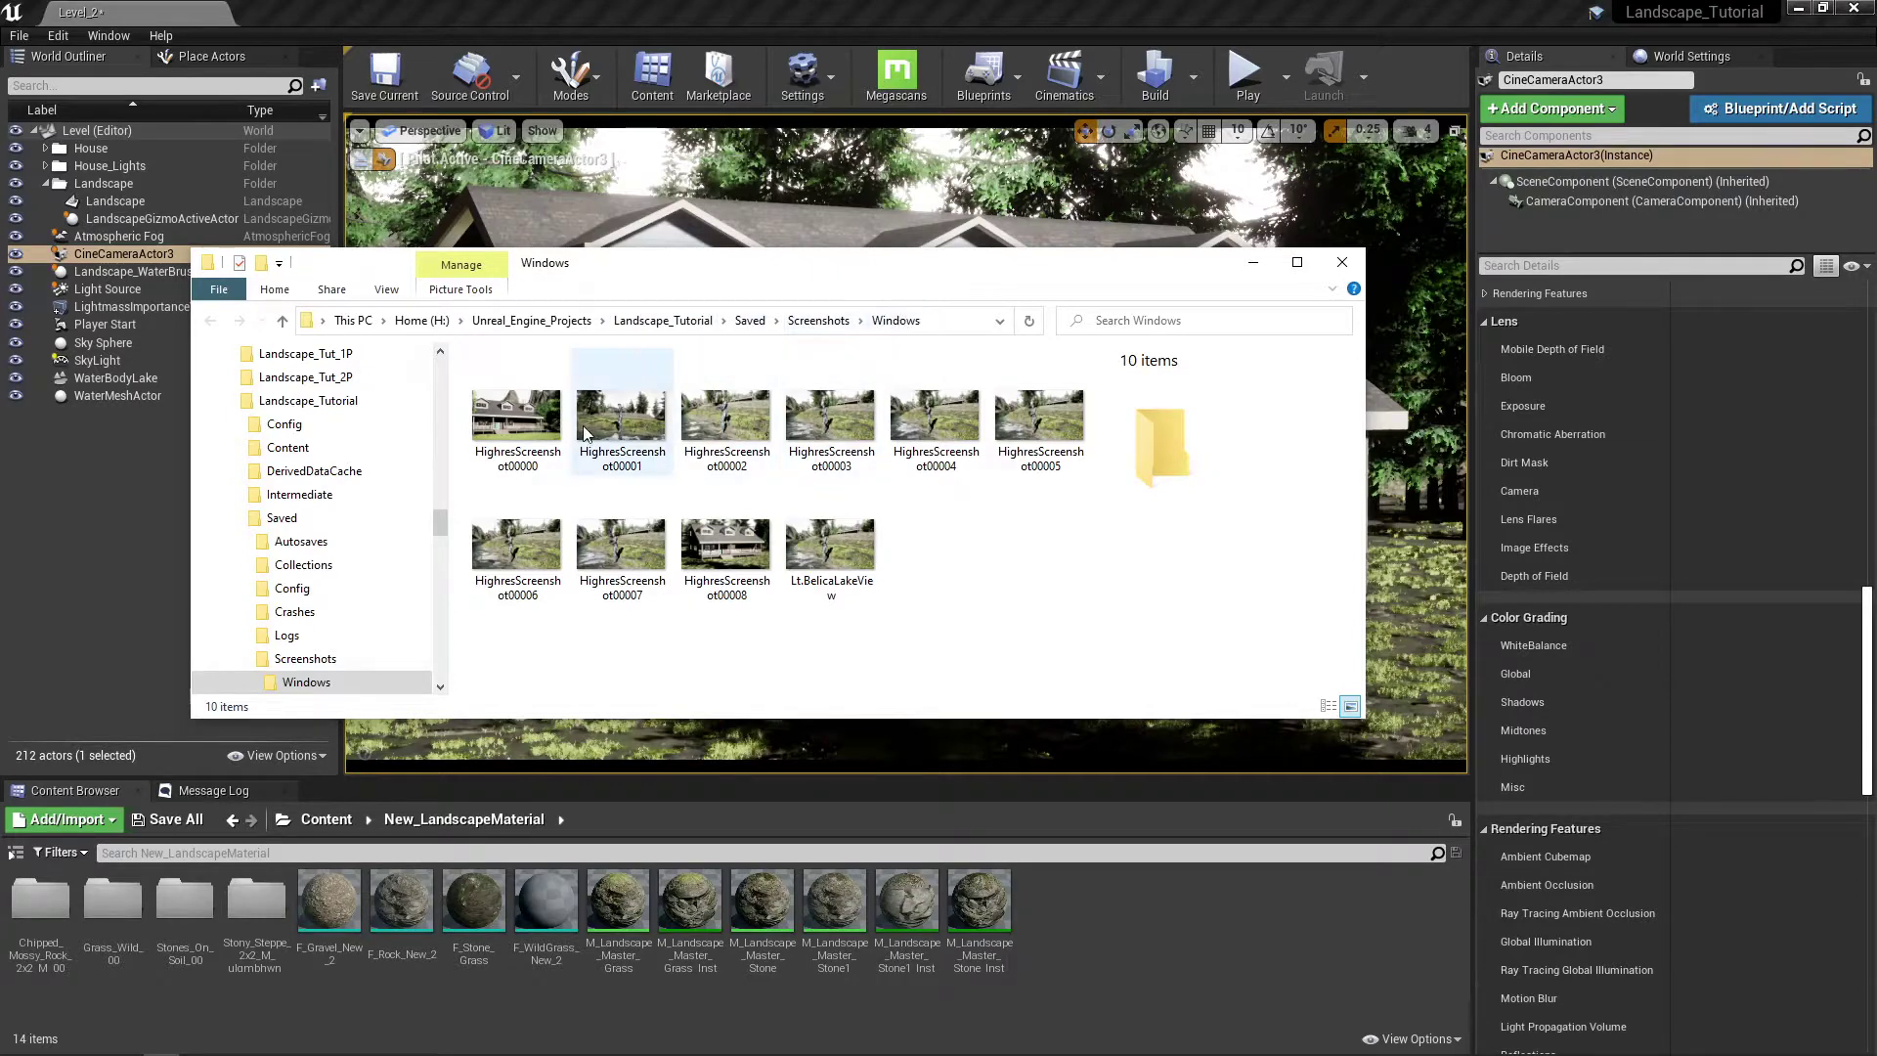
left_click(725, 544)
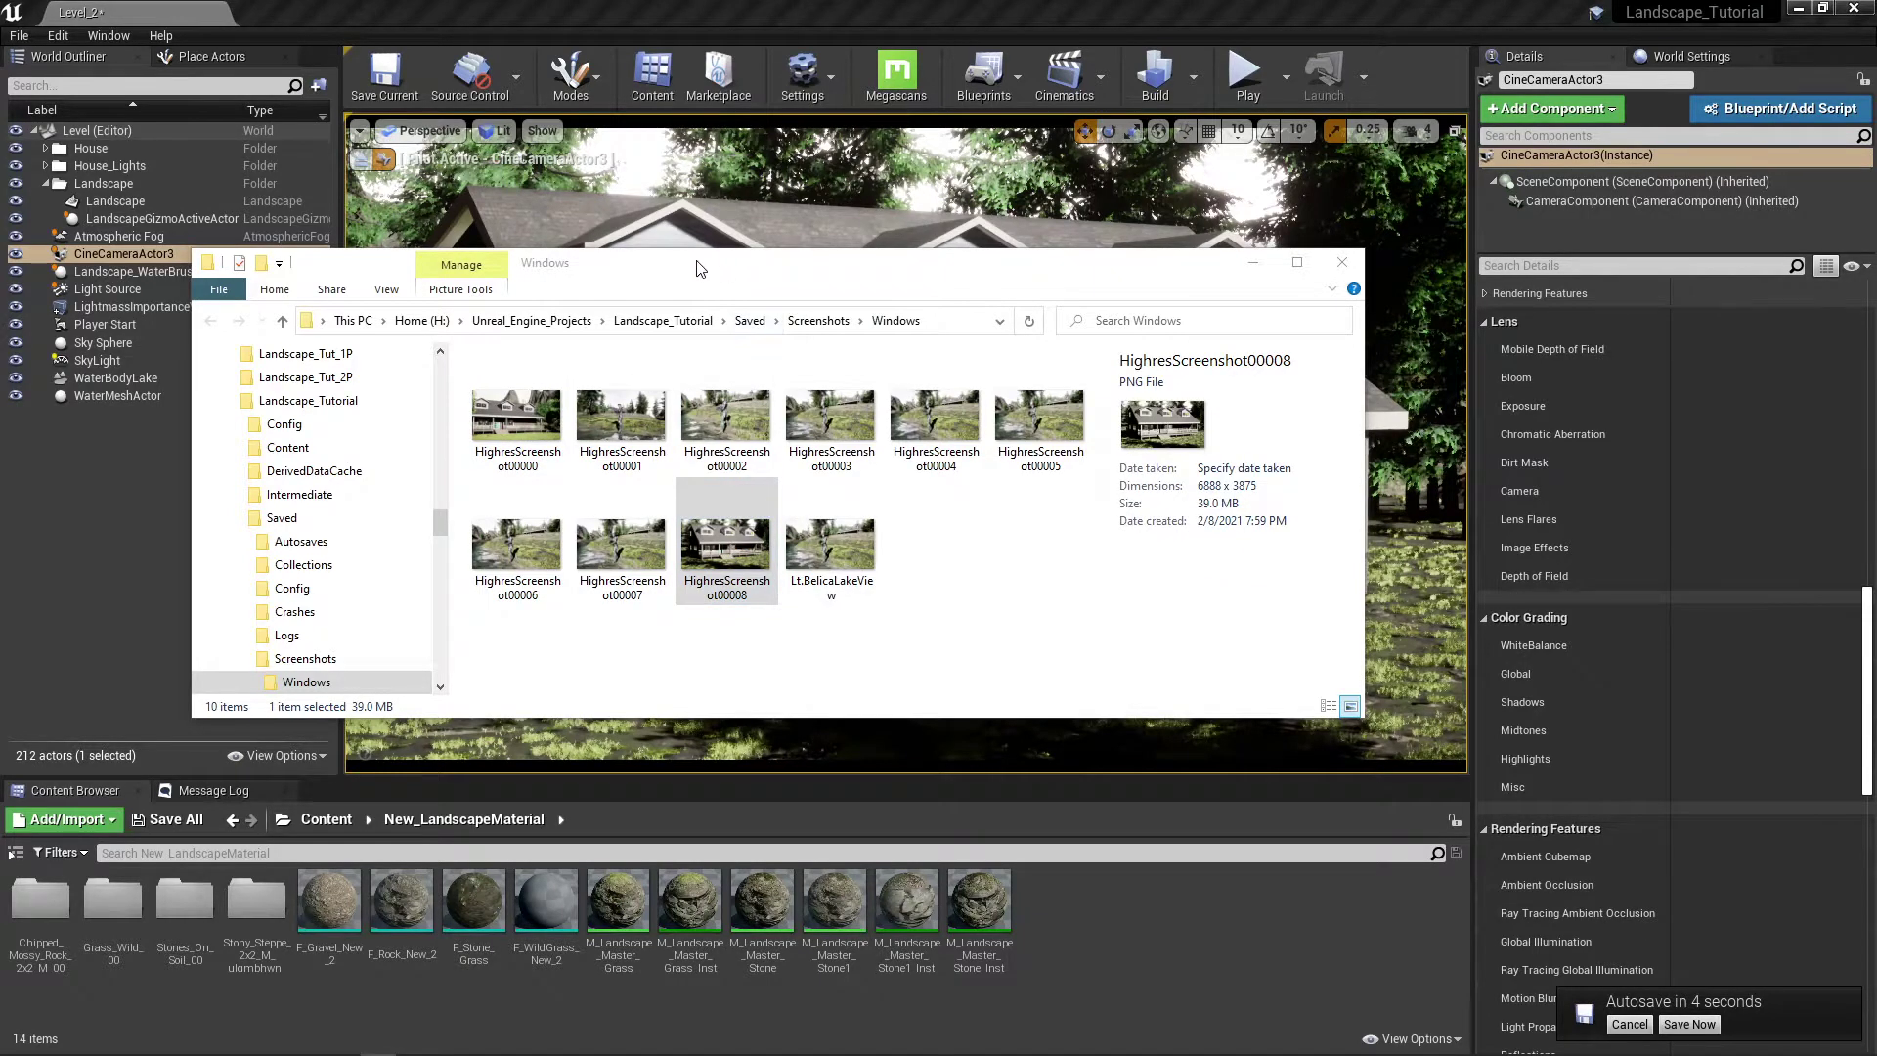
left_click_drag(701, 268, 0, 337)
left_click_drag(0, 110, 767, 0)
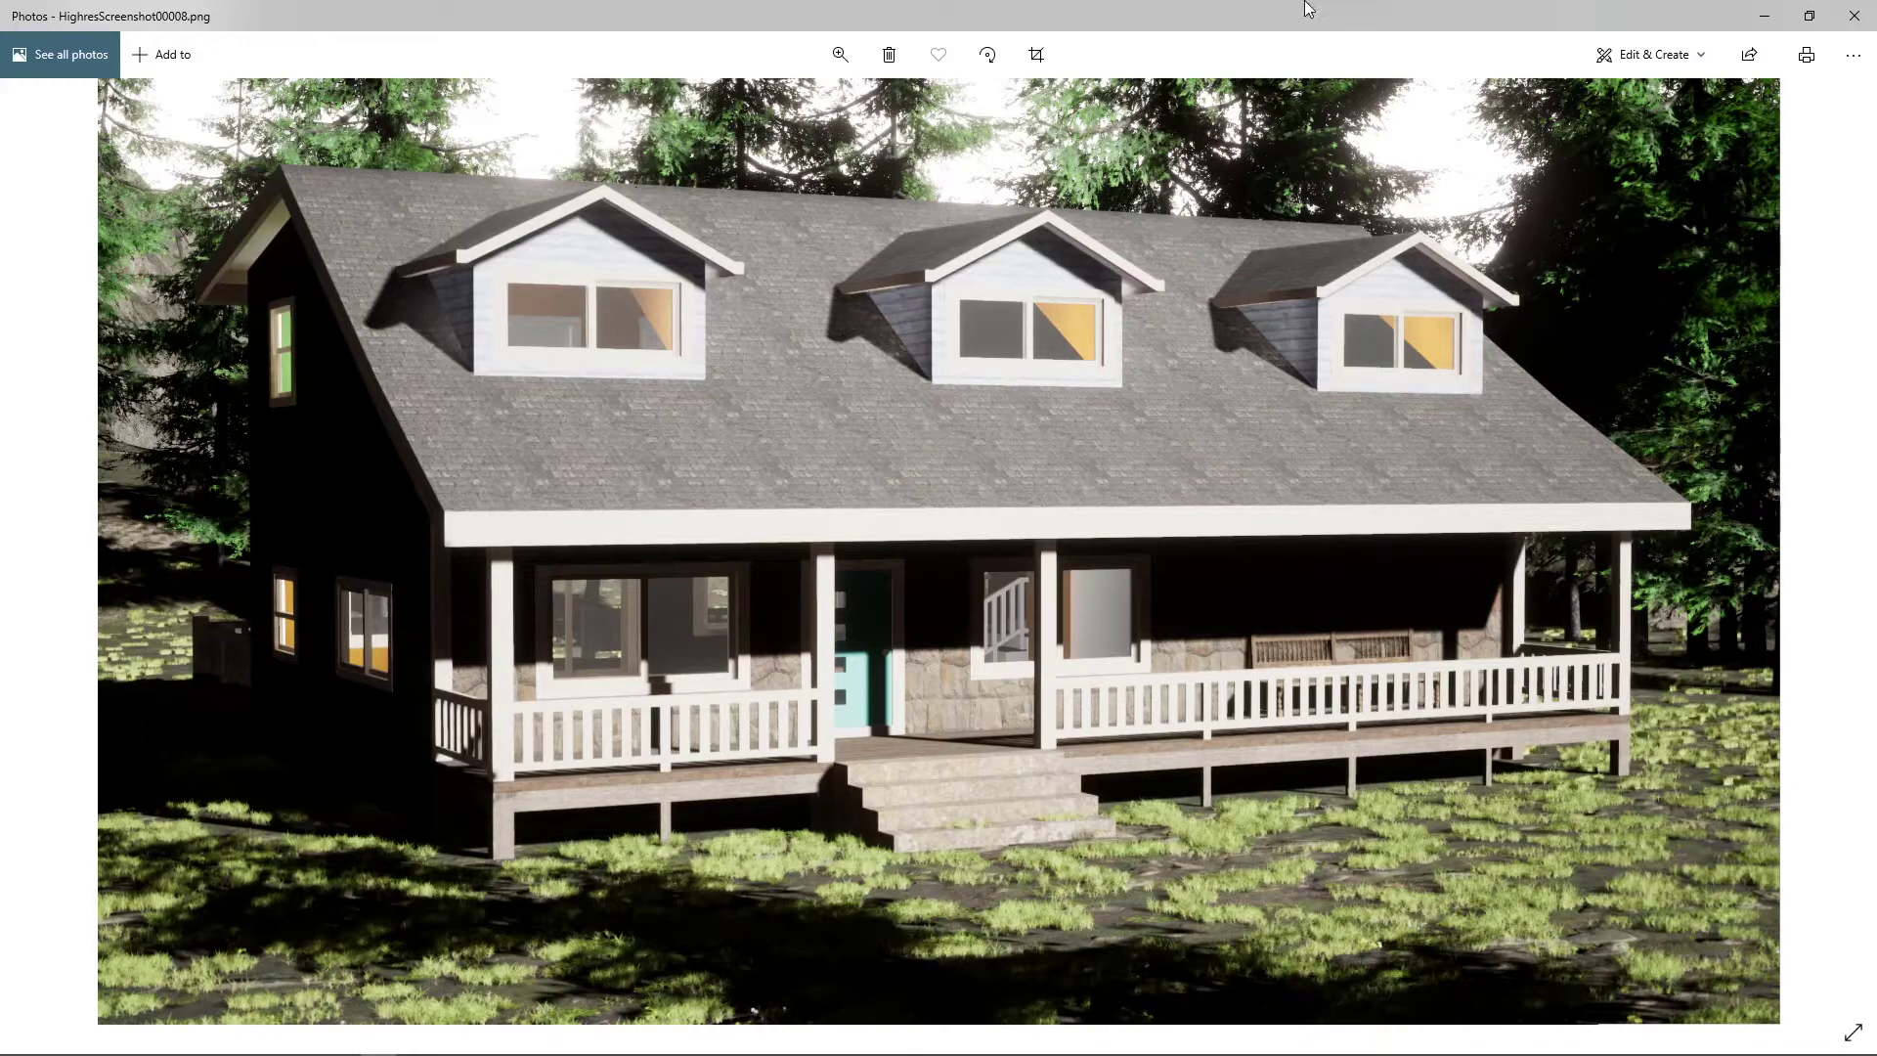
left_click(1854, 17)
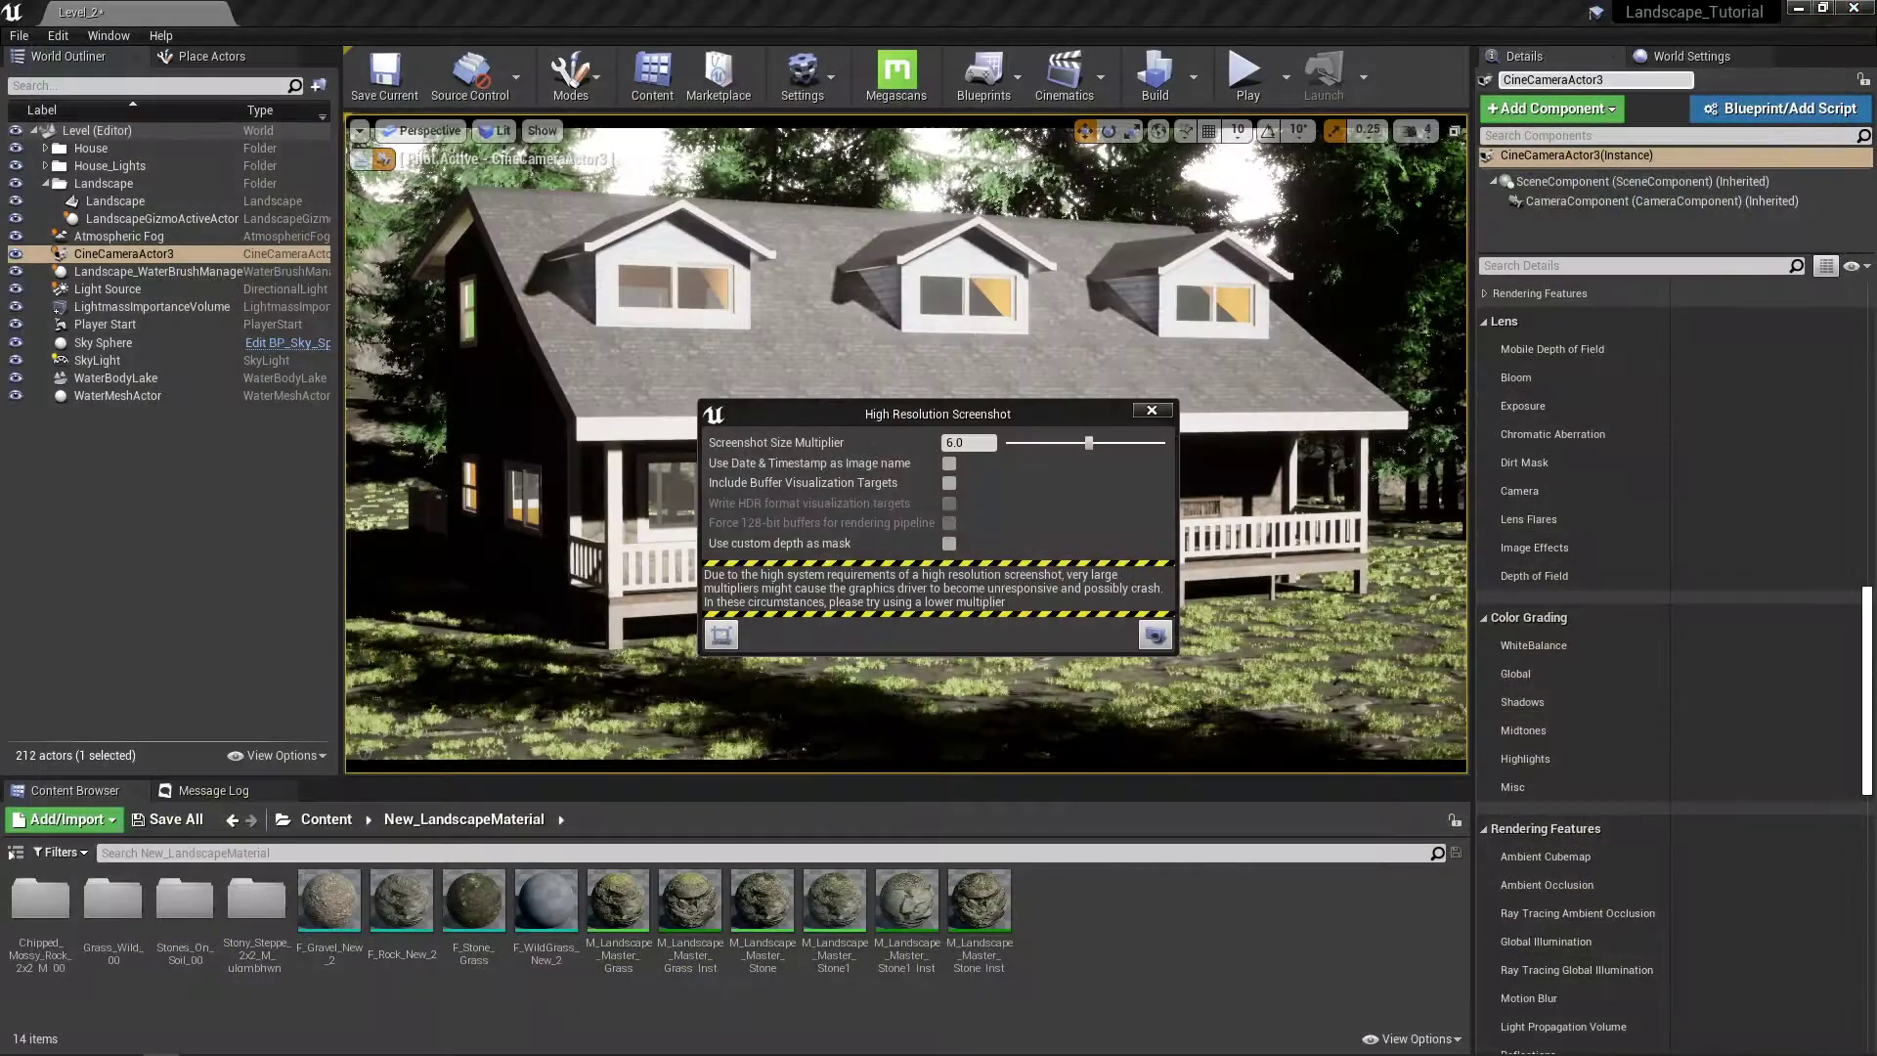
left_click(1150, 410)
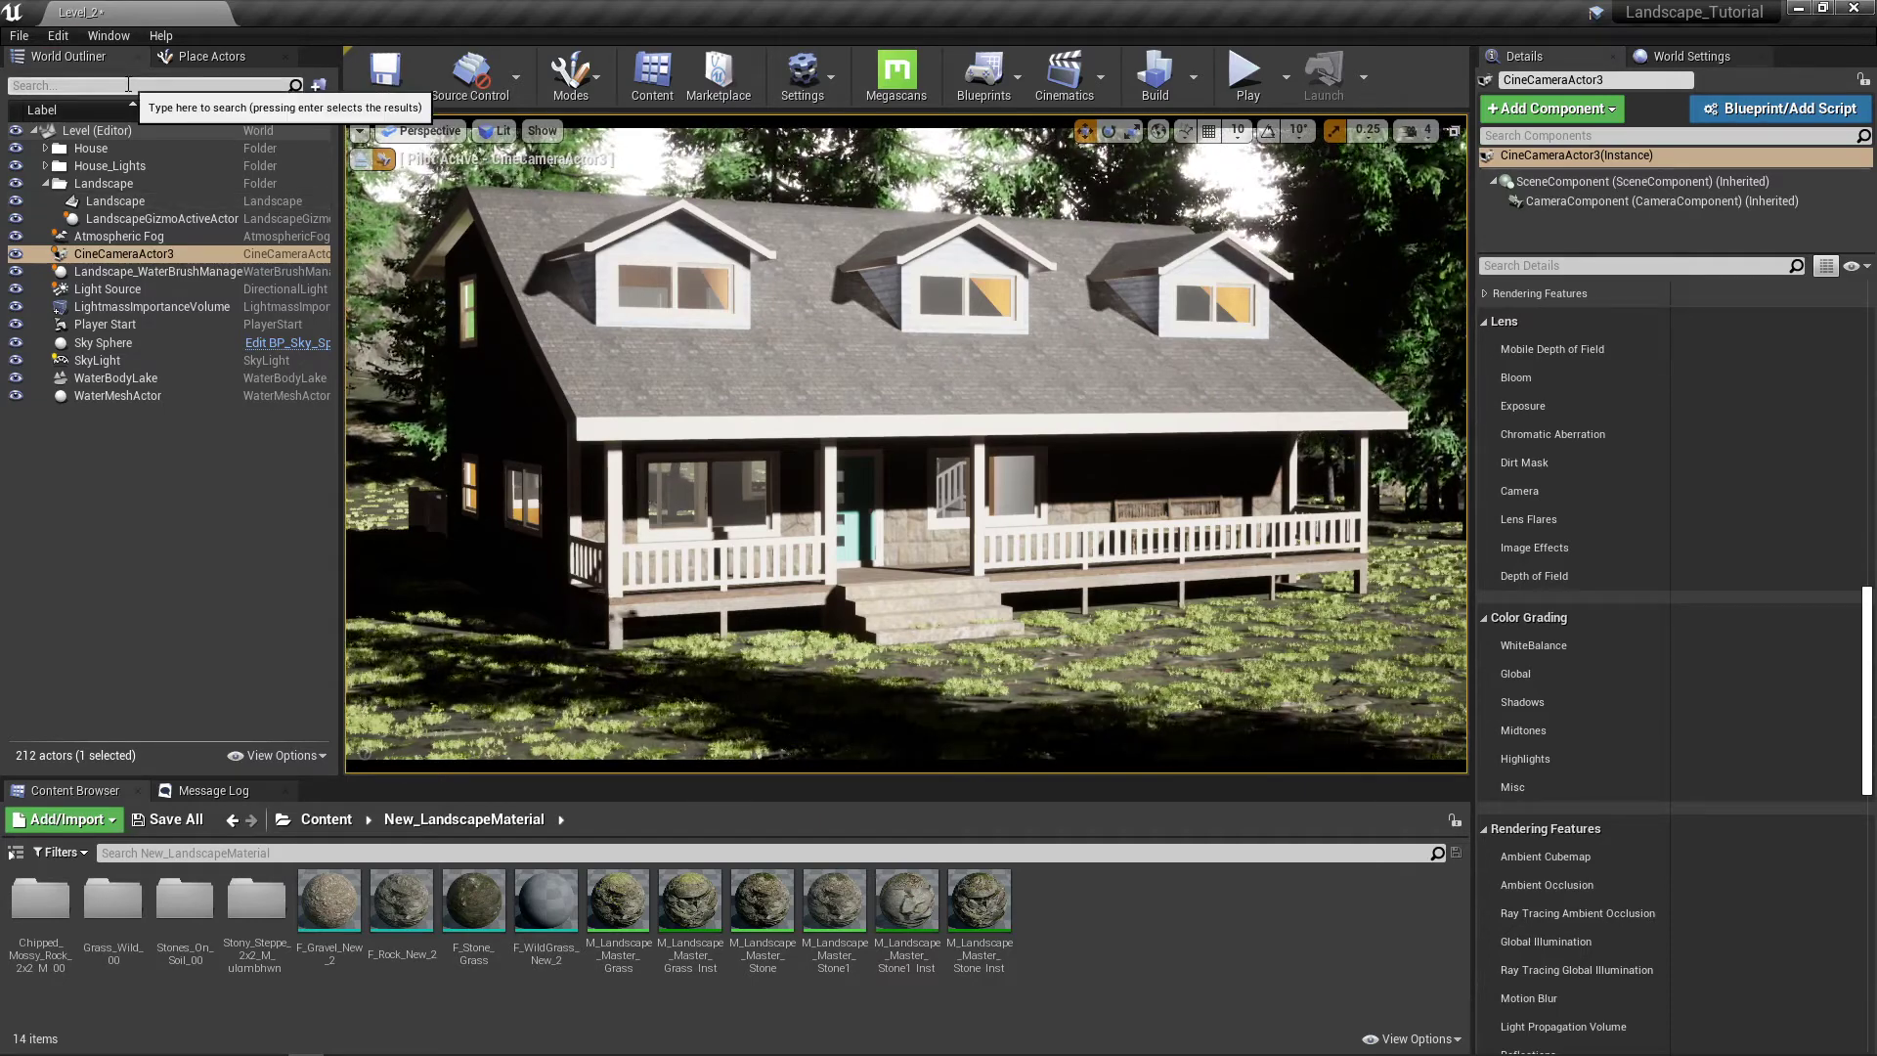
Step: Find the Post Process Volume actor by searching for "post", place it in front of the house's porch, and raise it to just below the roof edge
left_click(214, 56)
type("camera")
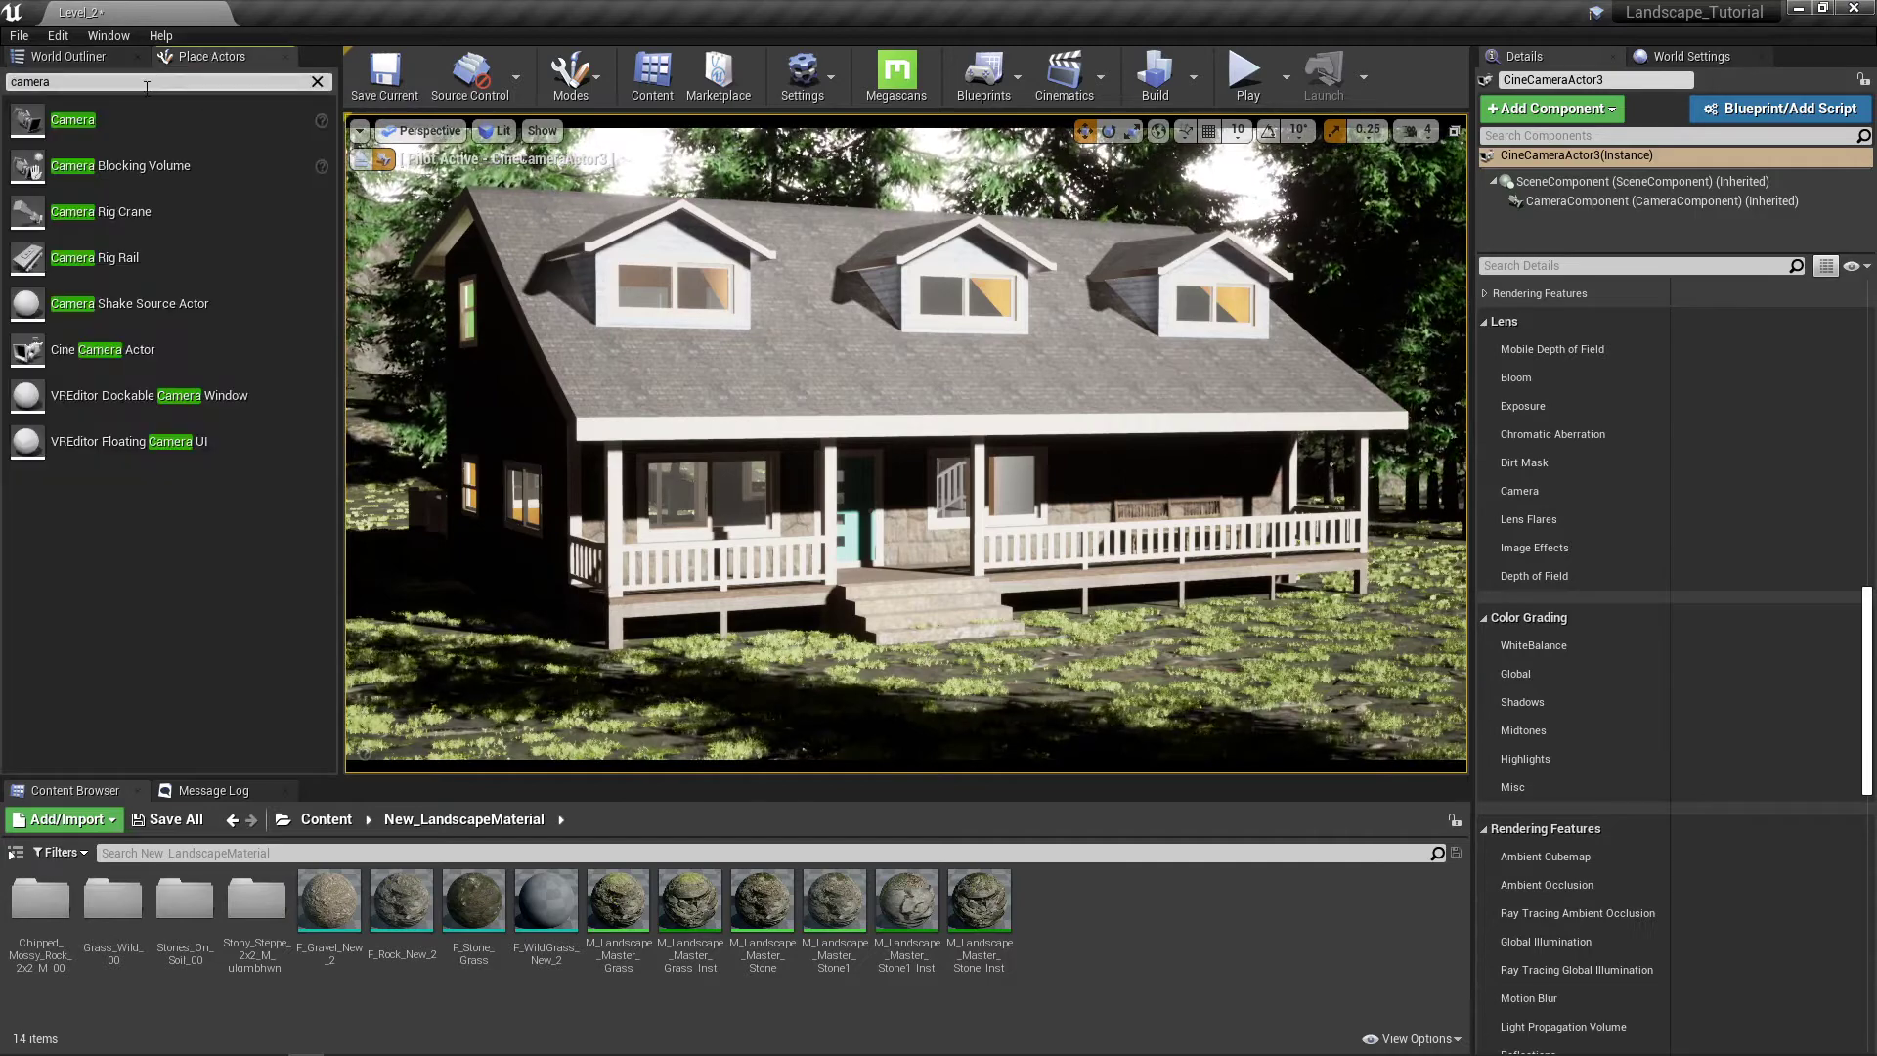
key("BackSpace")
key("BackSpace")
key("BackSpace")
key("BackSpace")
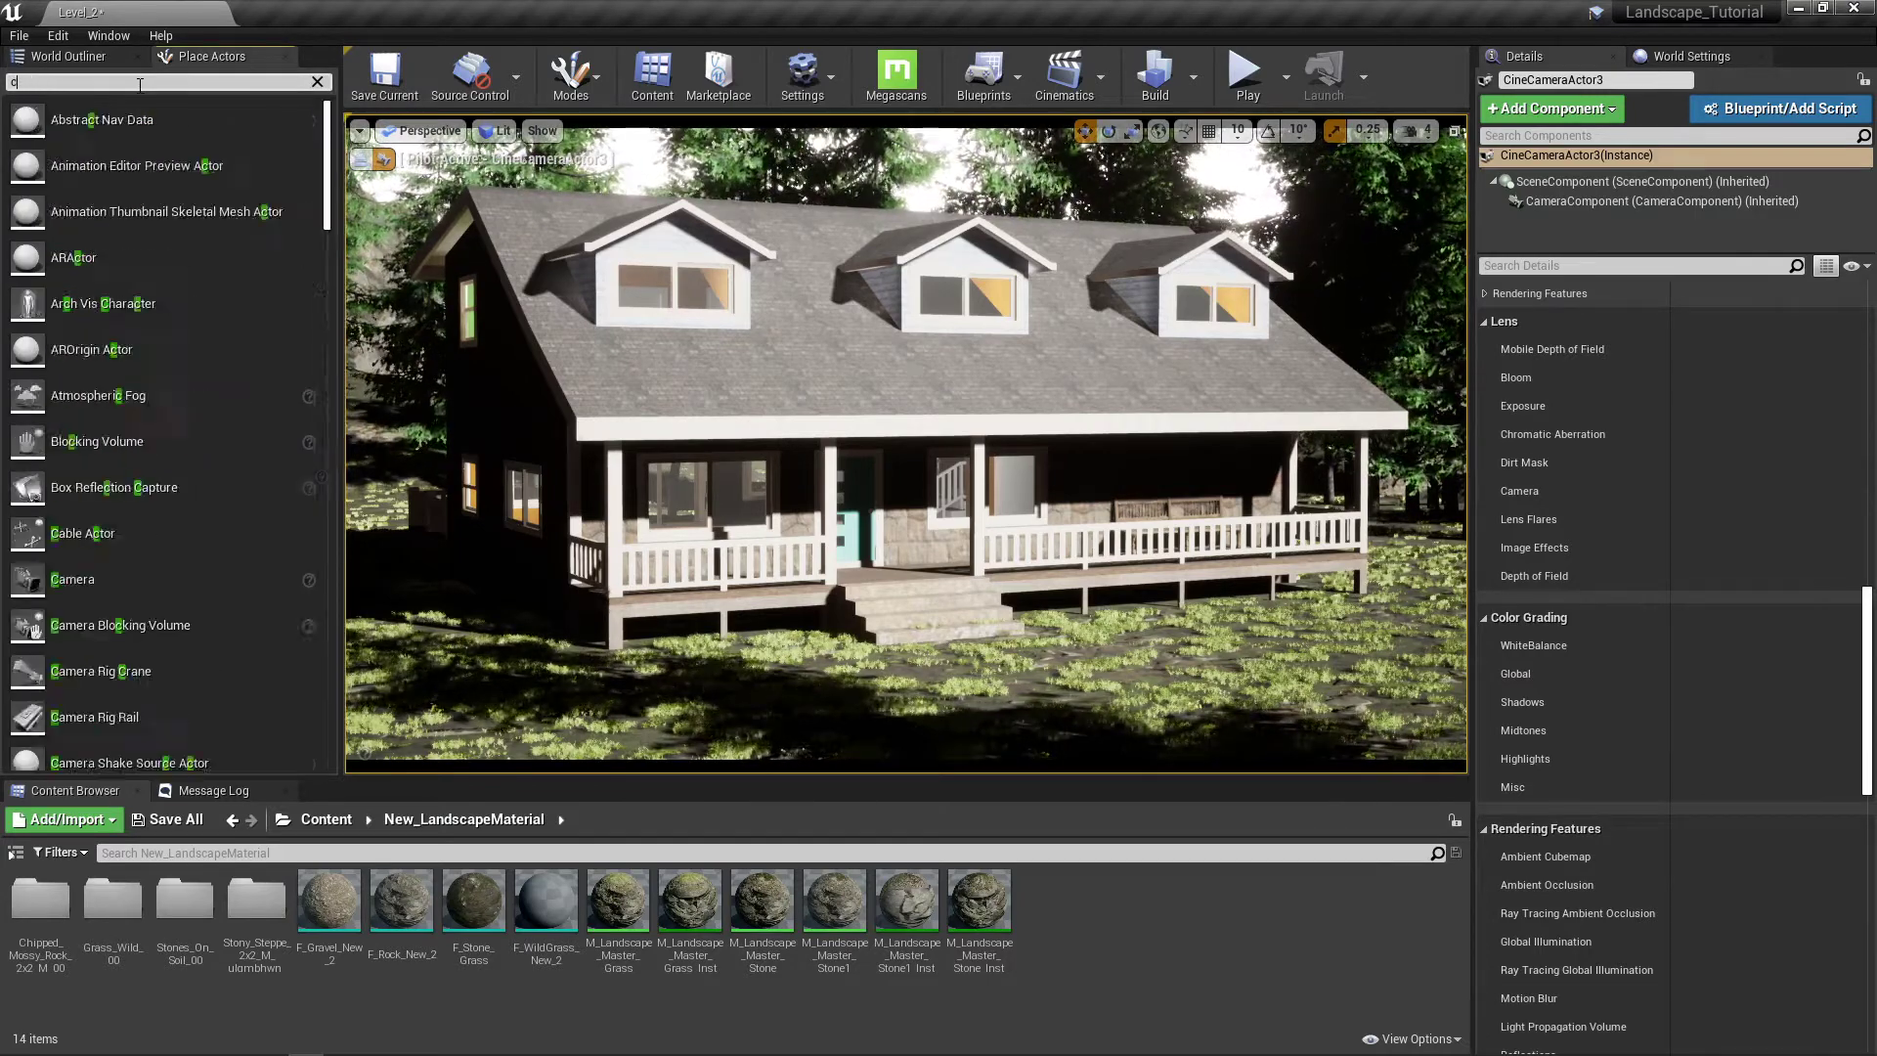
type("post")
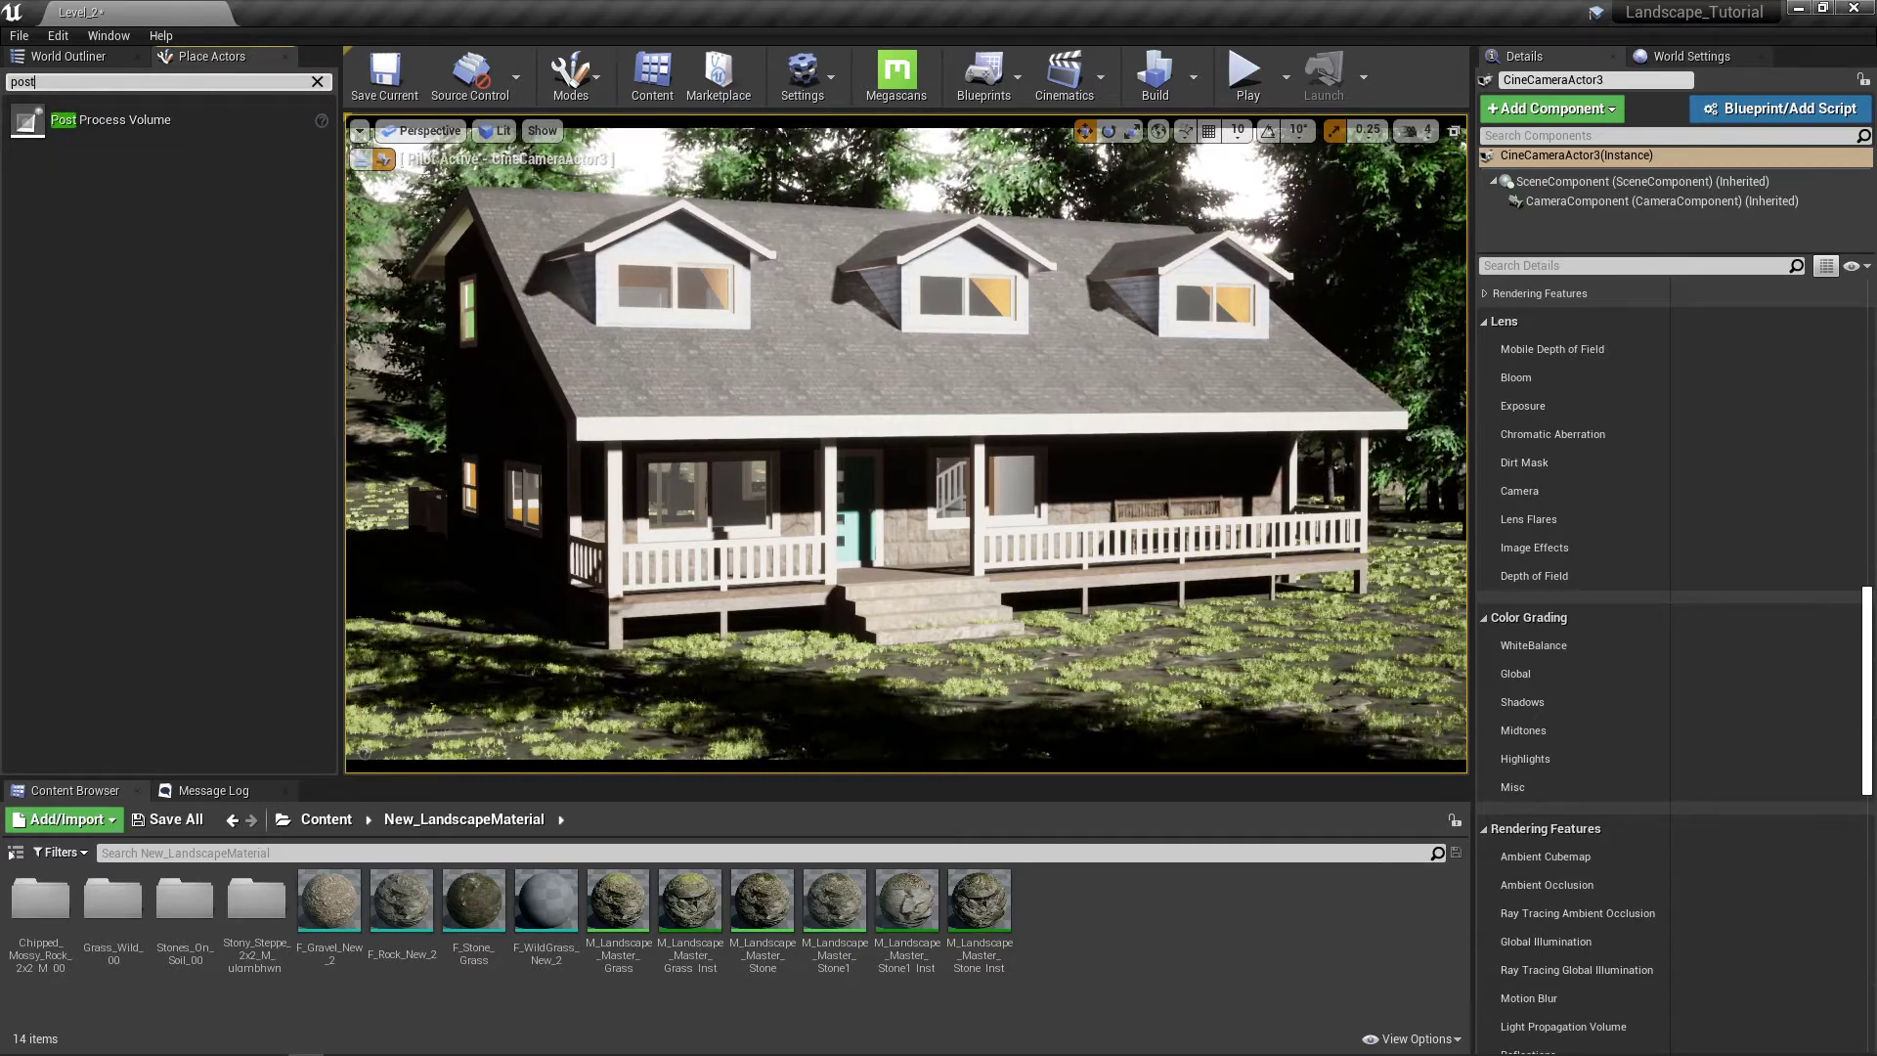
left_click_drag(29, 117, 1256, 640)
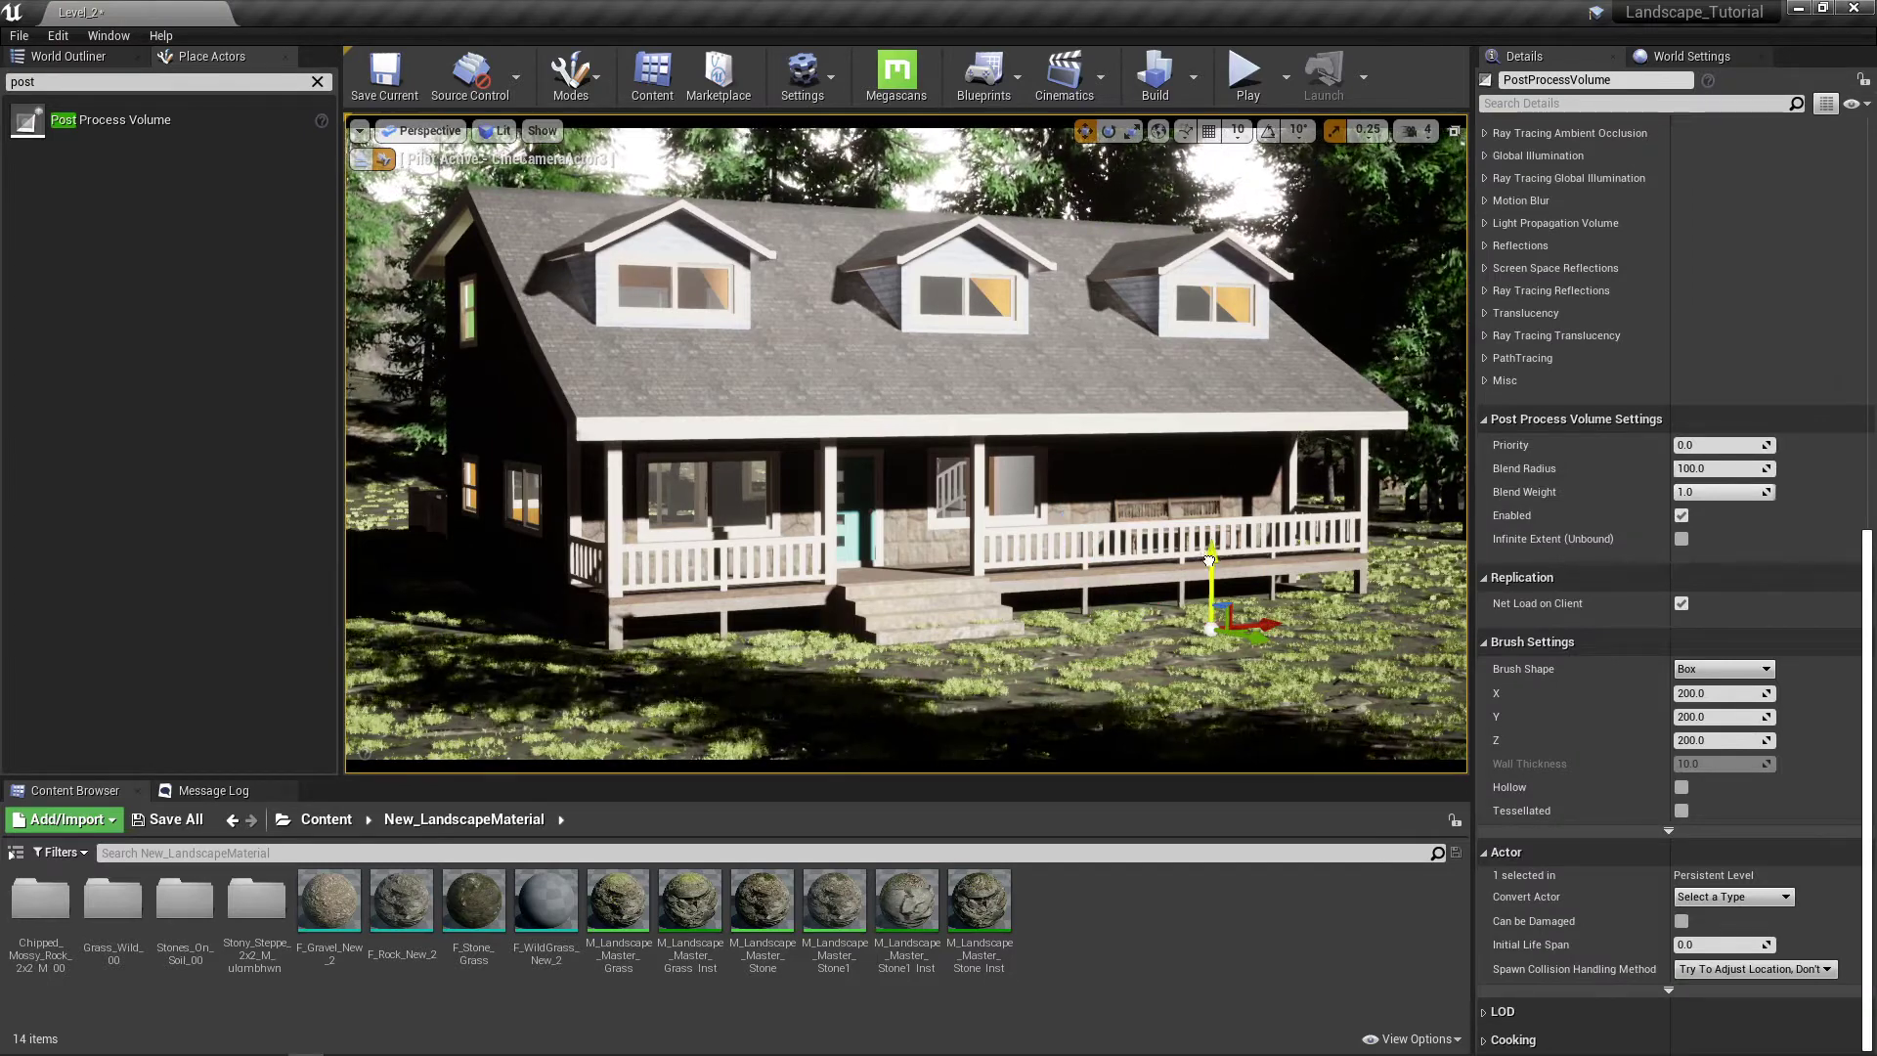
left_click_drag(1210, 560, 1140, 382)
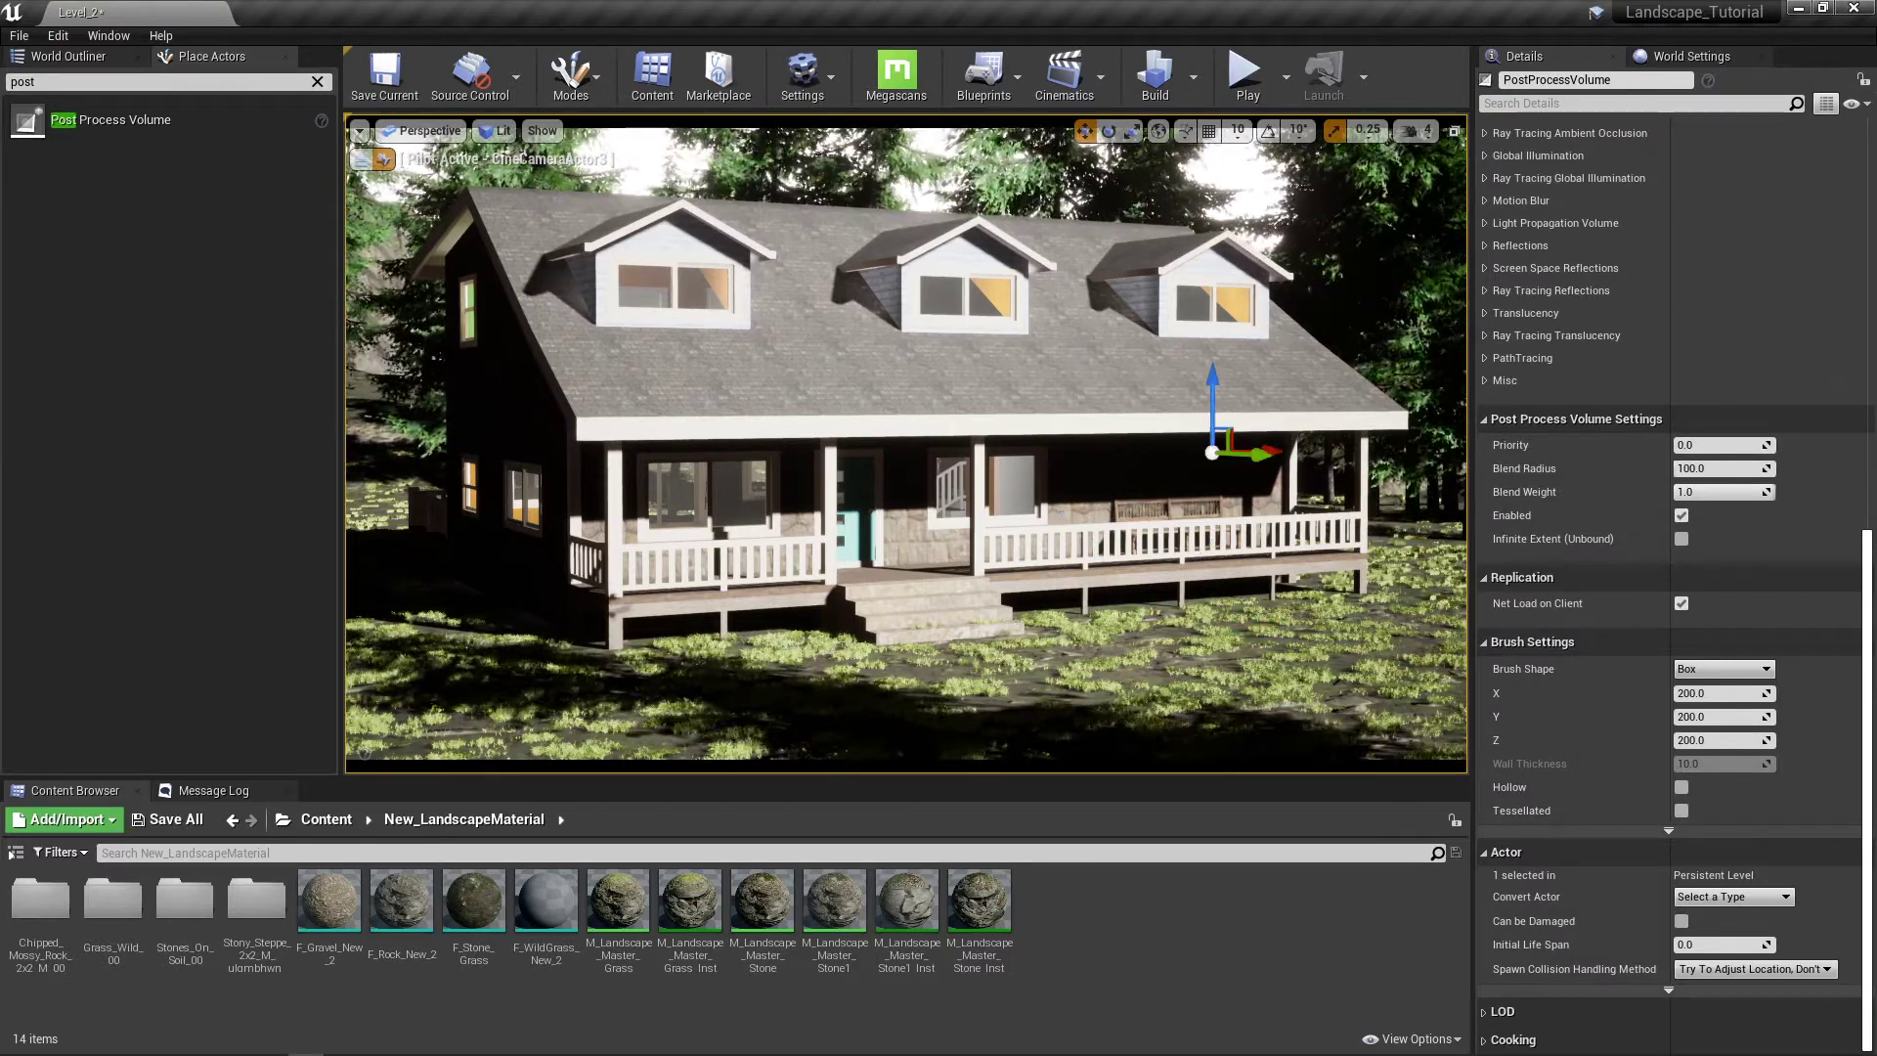
Step: Examine the PostProcessVolume's Lens, Color Grading, Film, Rendering Features and Post Process Volume Settings, with the level's actor list shown again
left_click(91, 65)
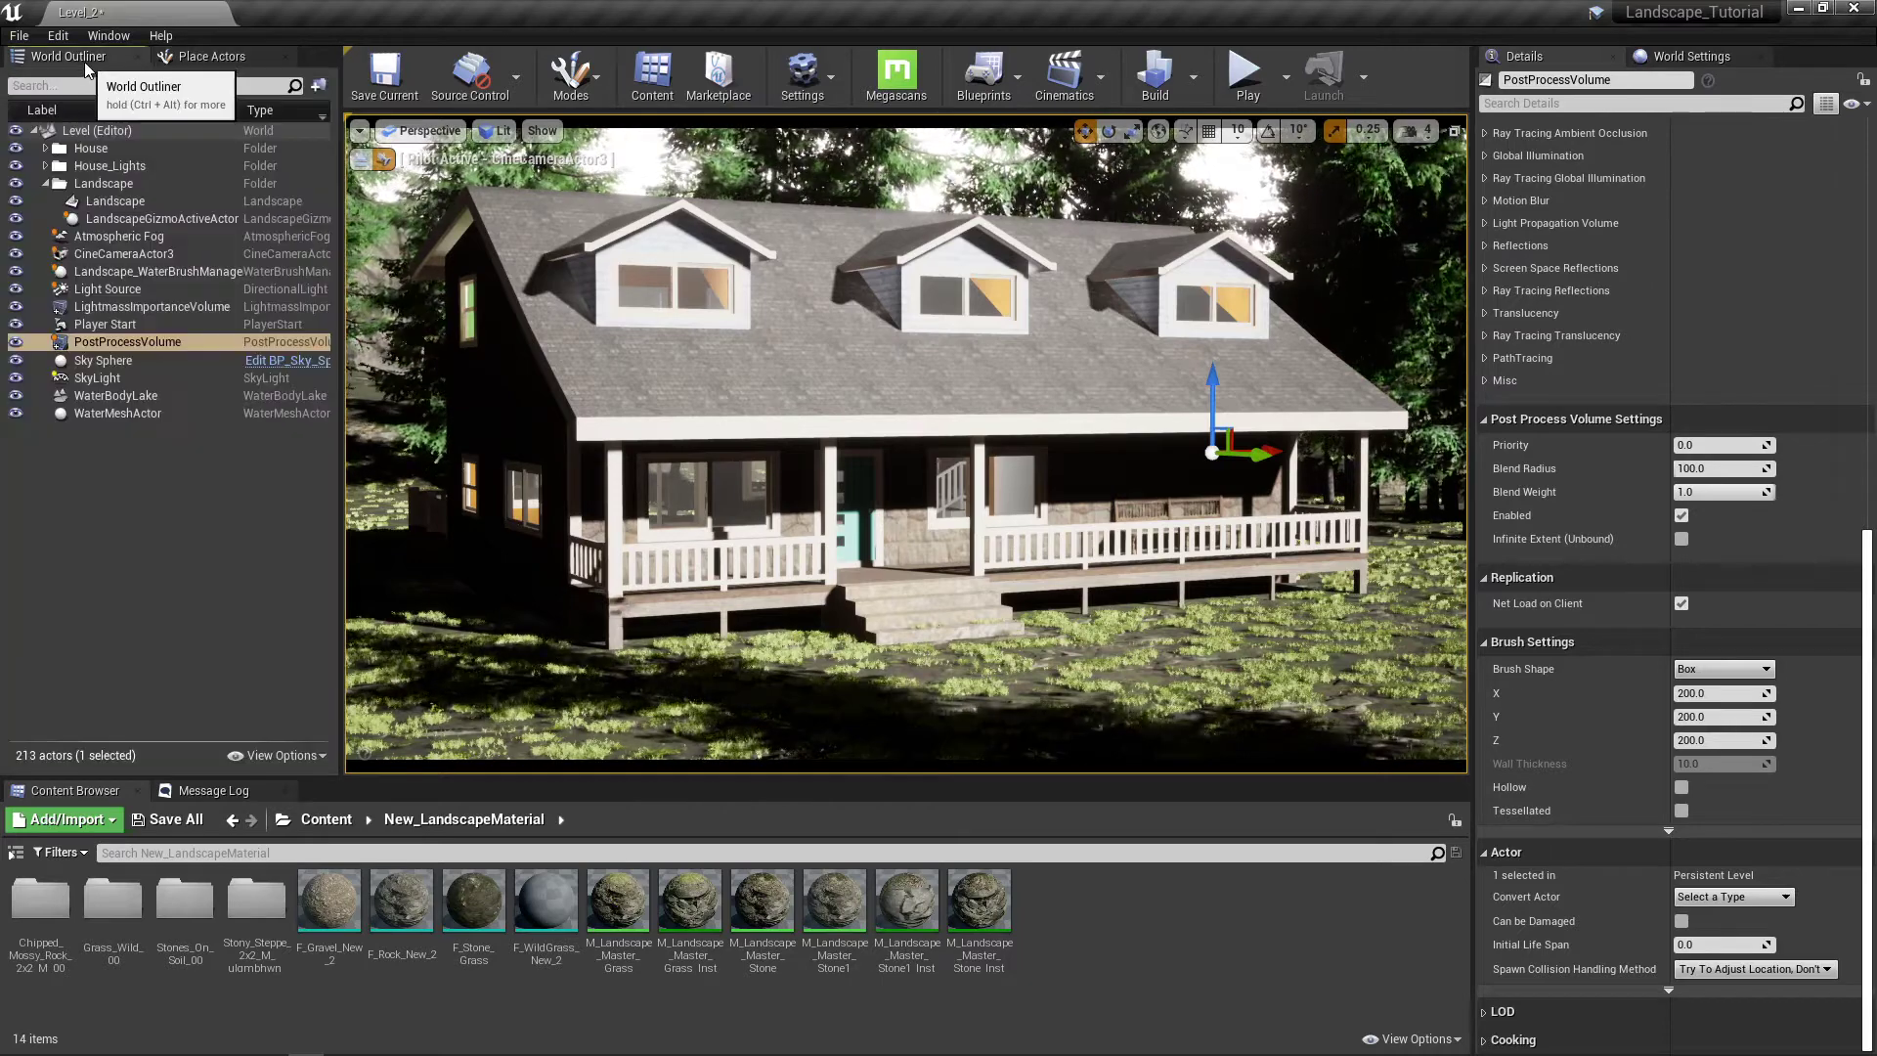
scroll(1576, 223, "up", 12)
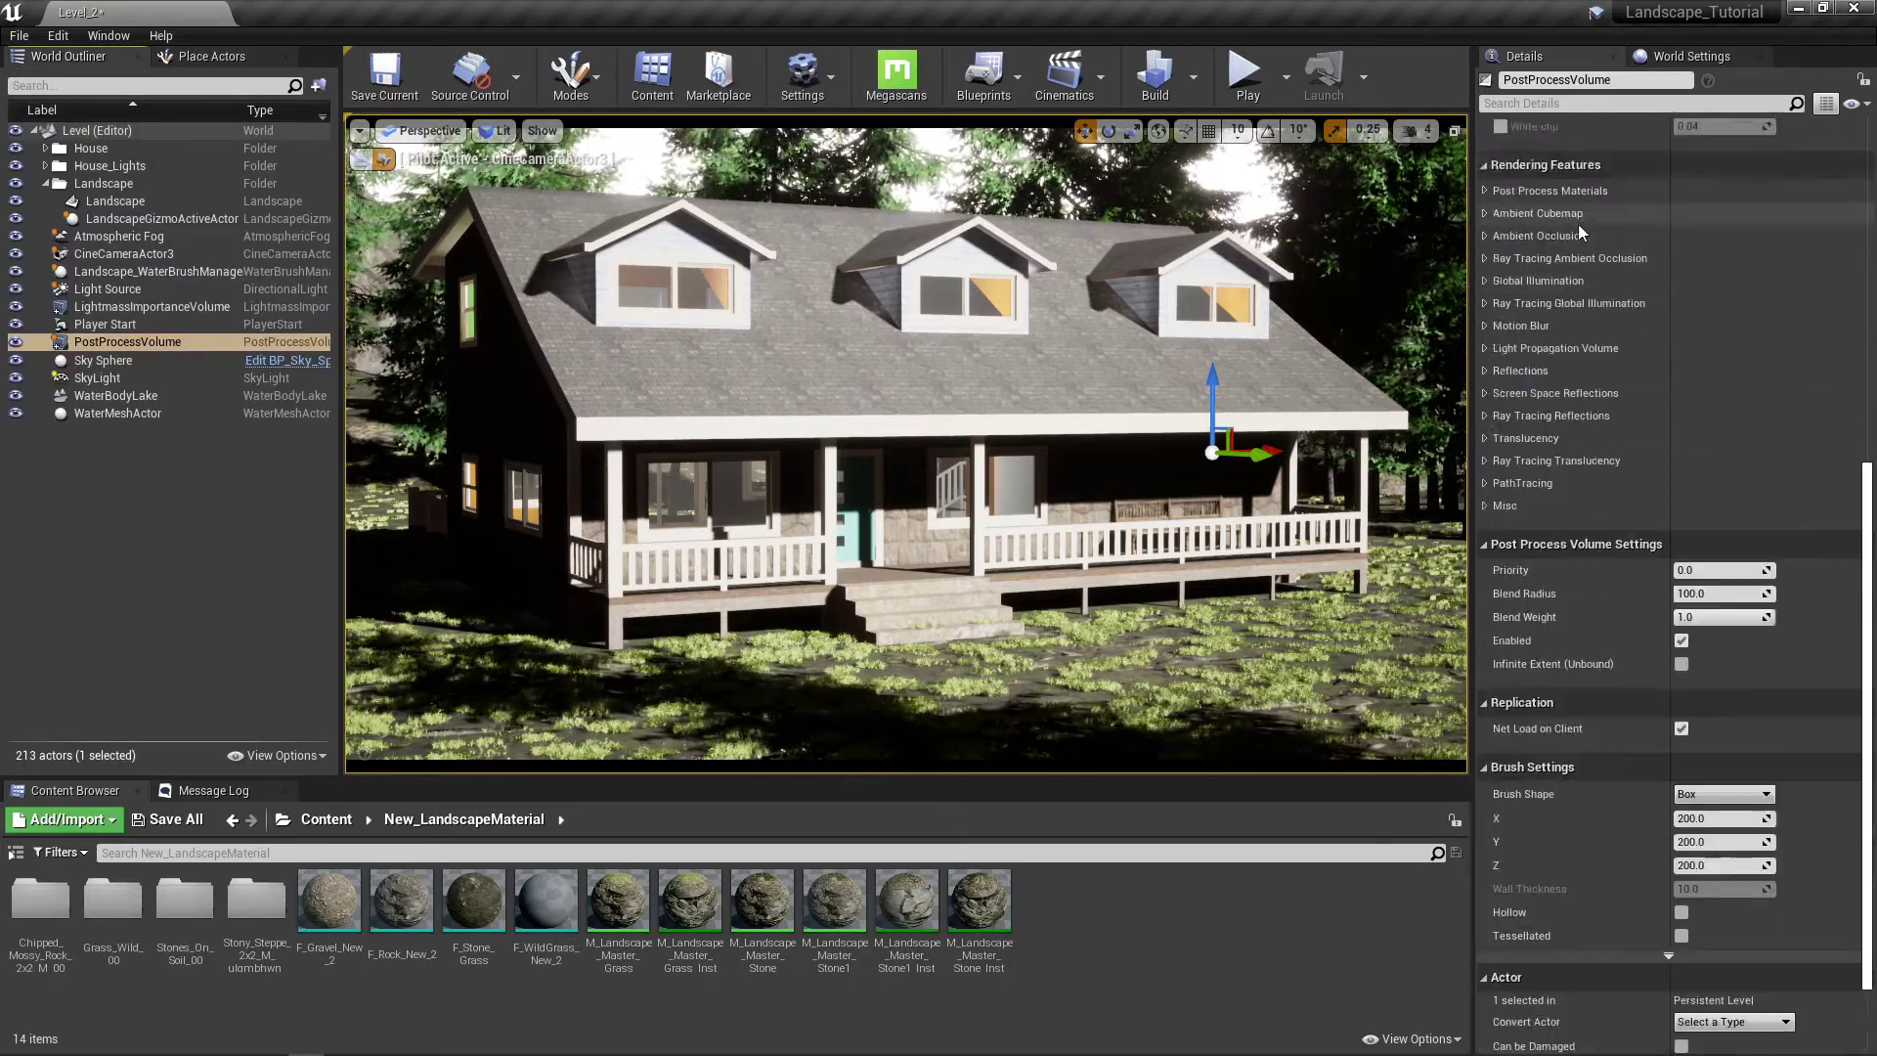
scroll(1576, 225, "up", 2)
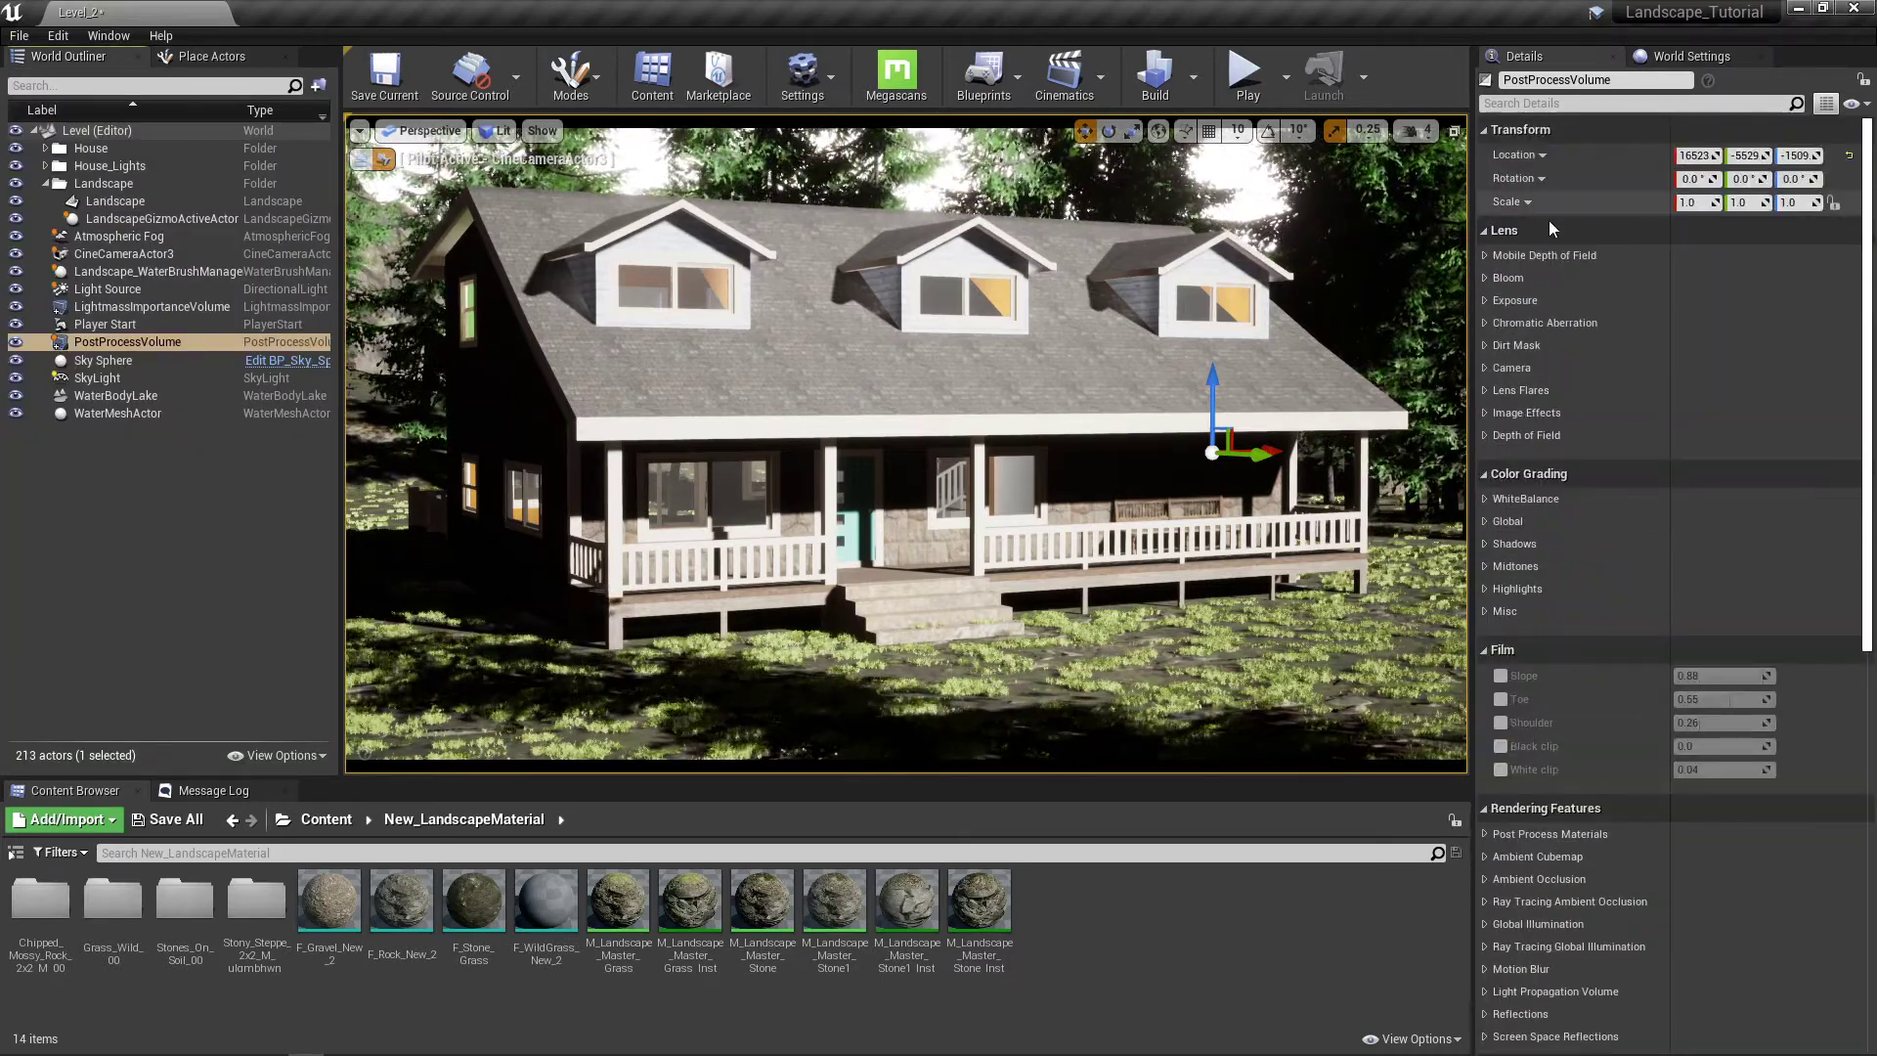
scroll(1545, 283, "down", 4)
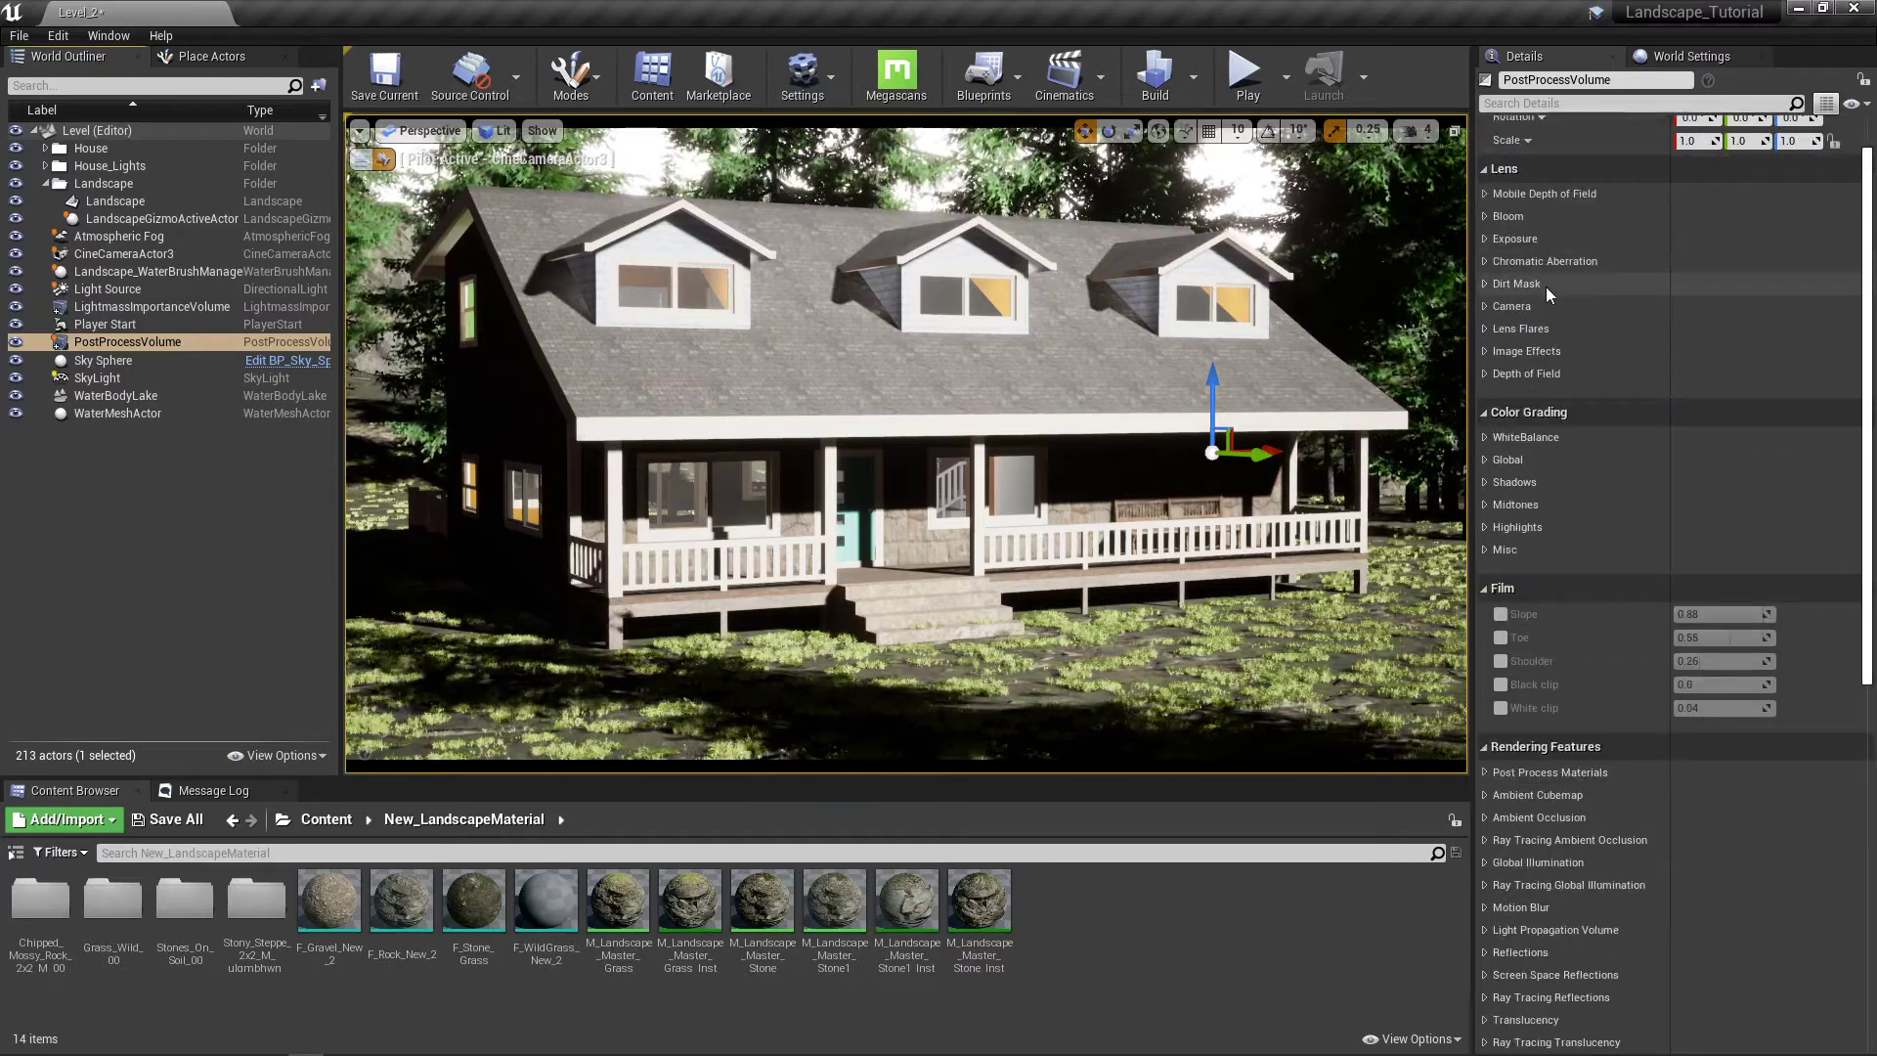
scroll(1545, 296, "down", 2)
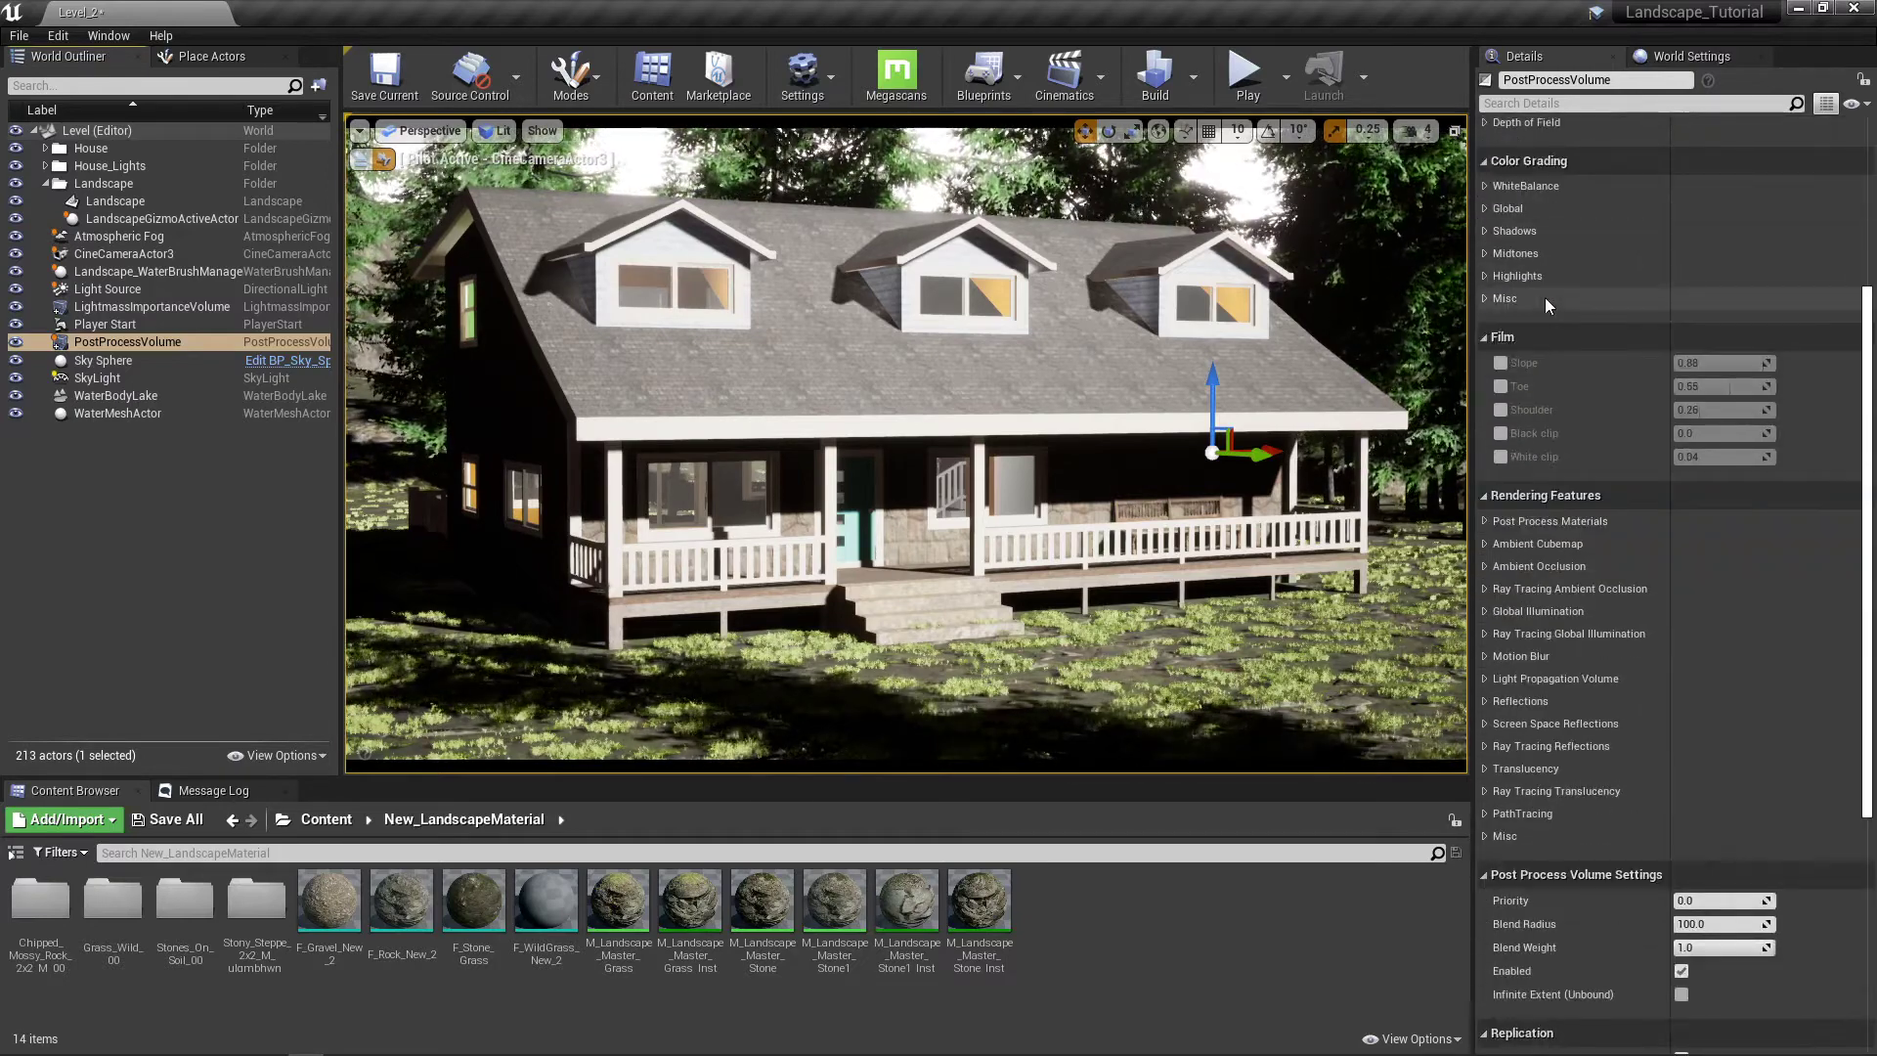
scroll(1547, 295, "up", 2)
scroll(1548, 295, "down", 1)
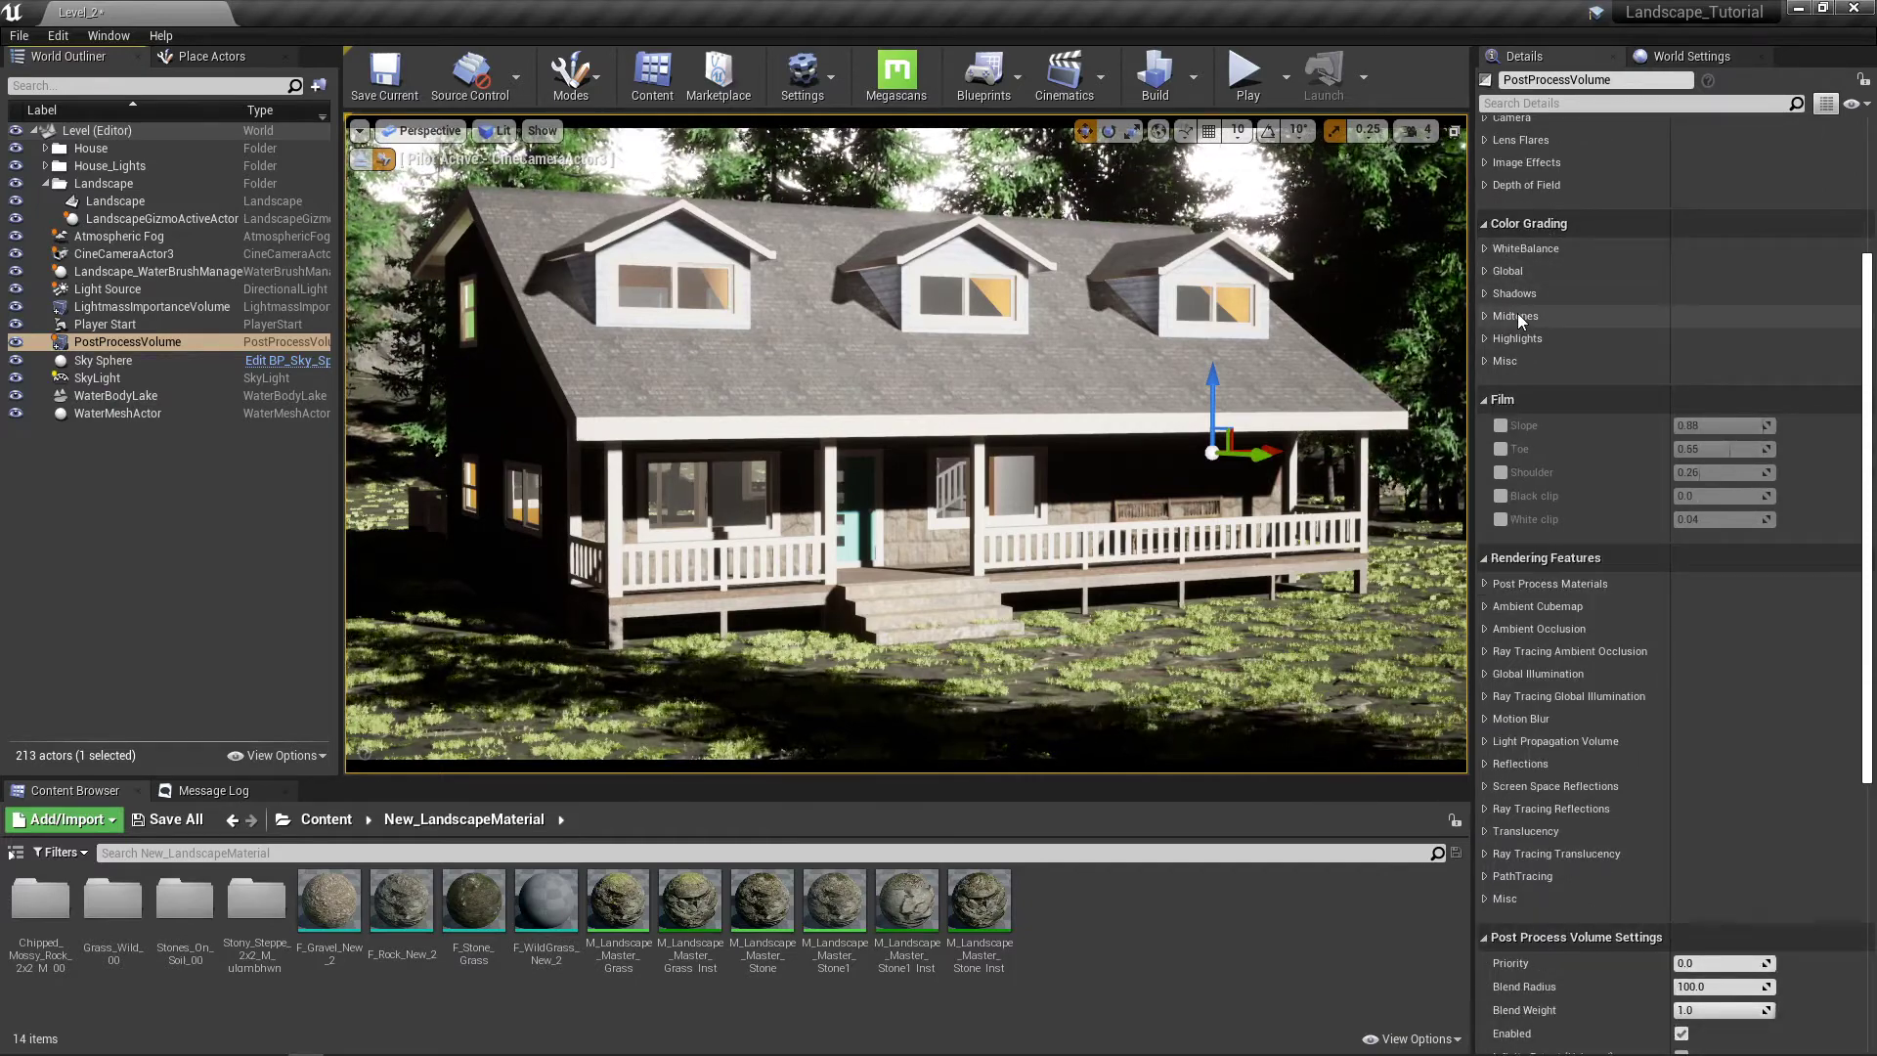
scroll(1523, 346, "up", 4)
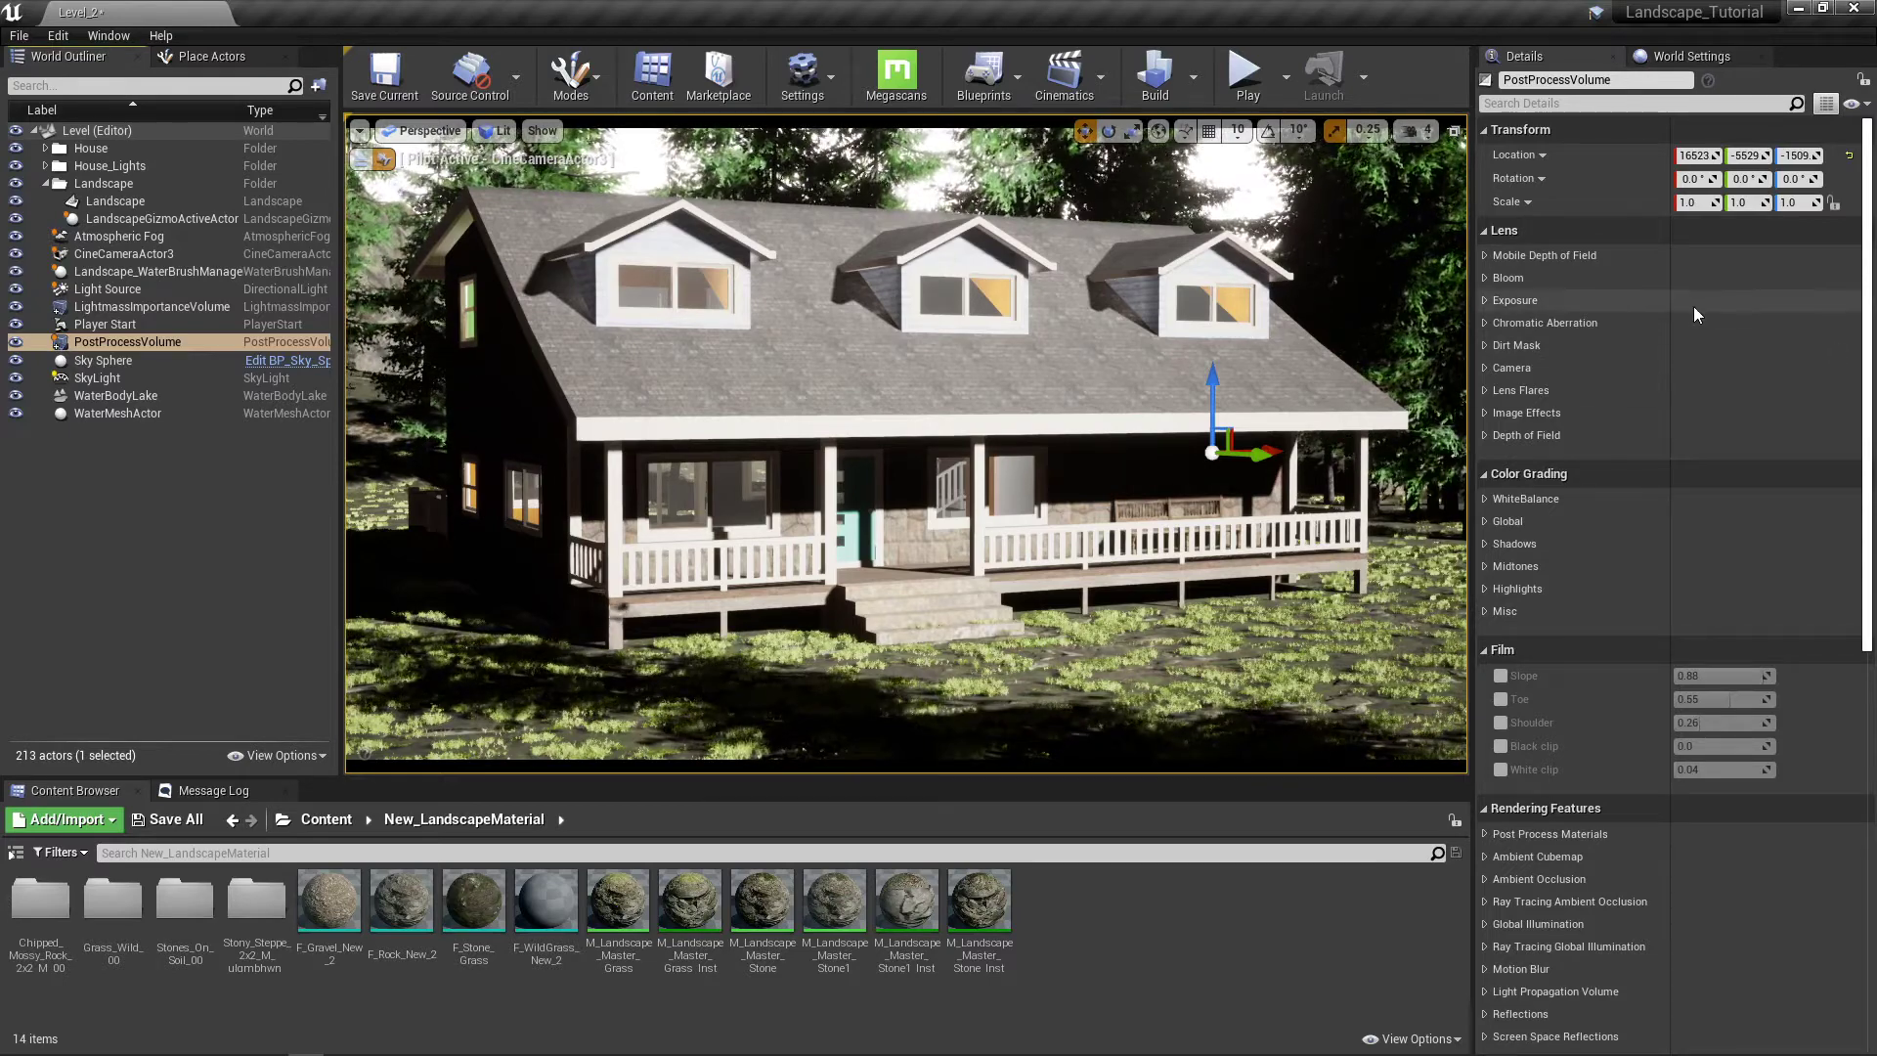
scroll(1667, 293, "down", 1)
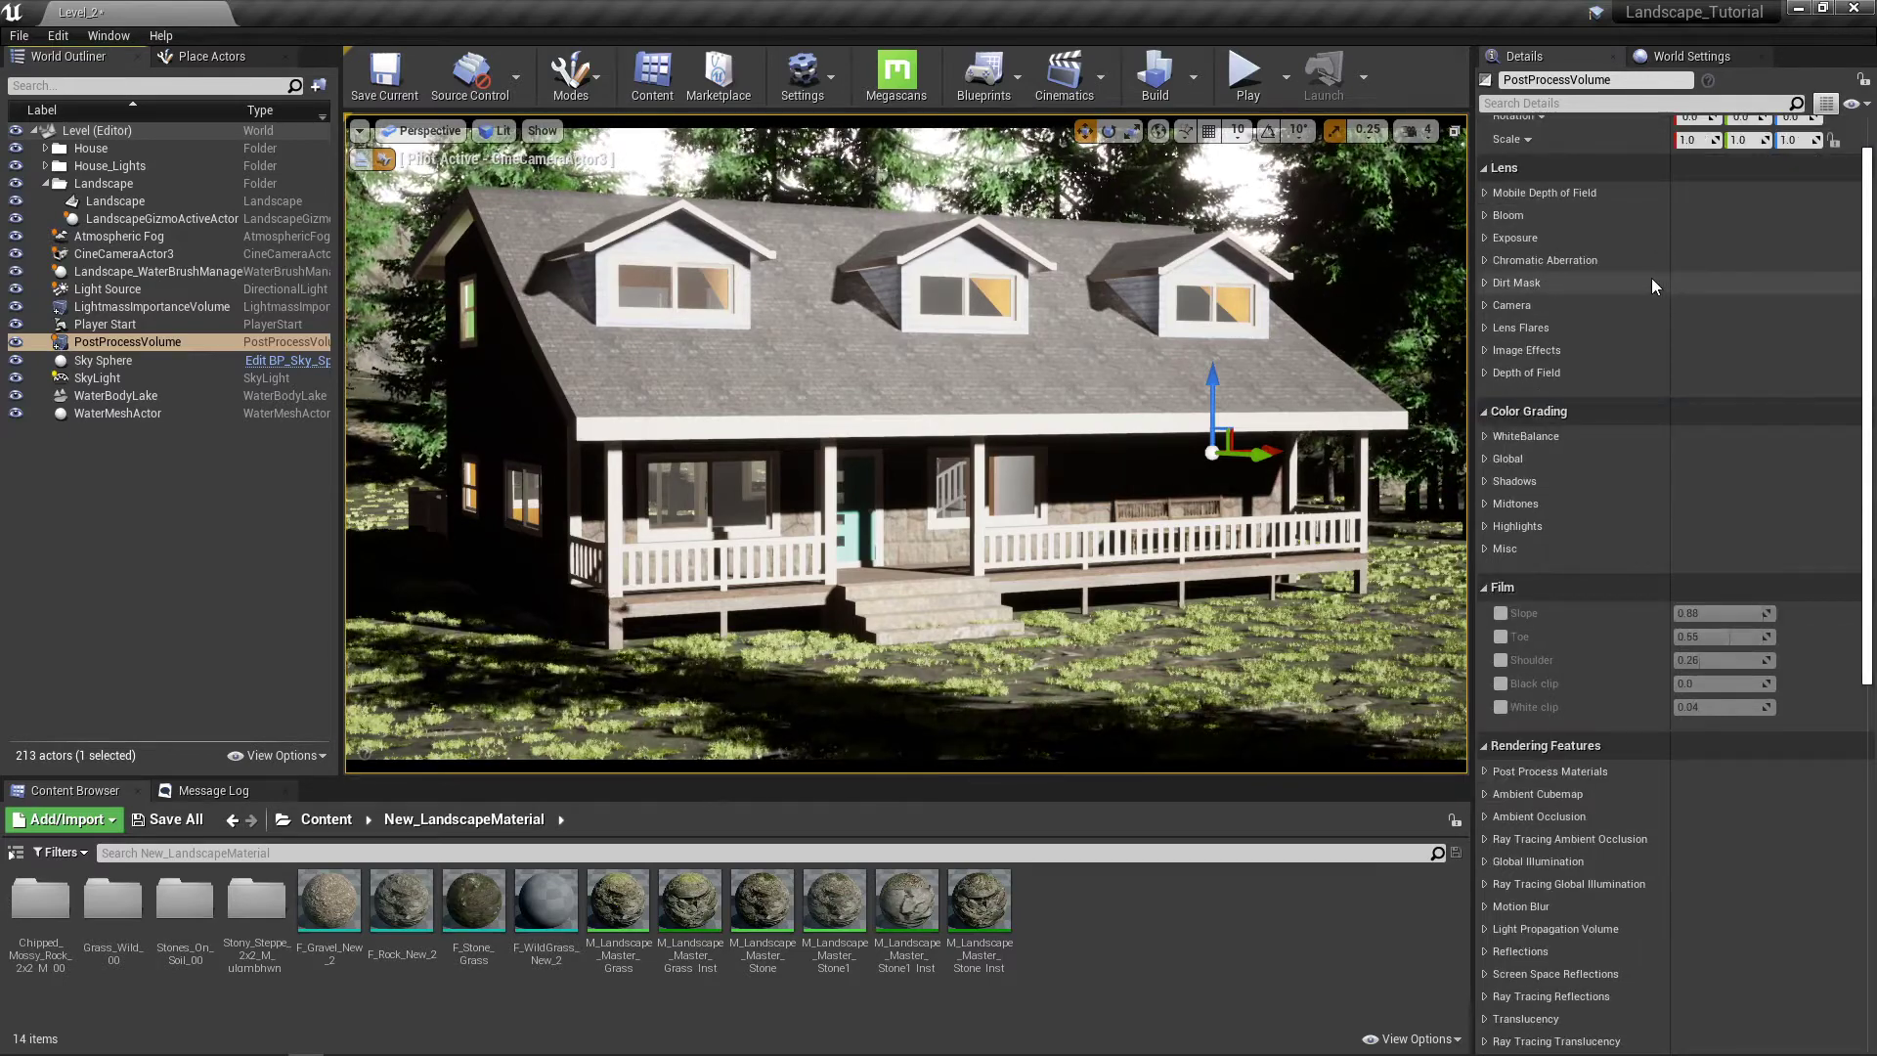